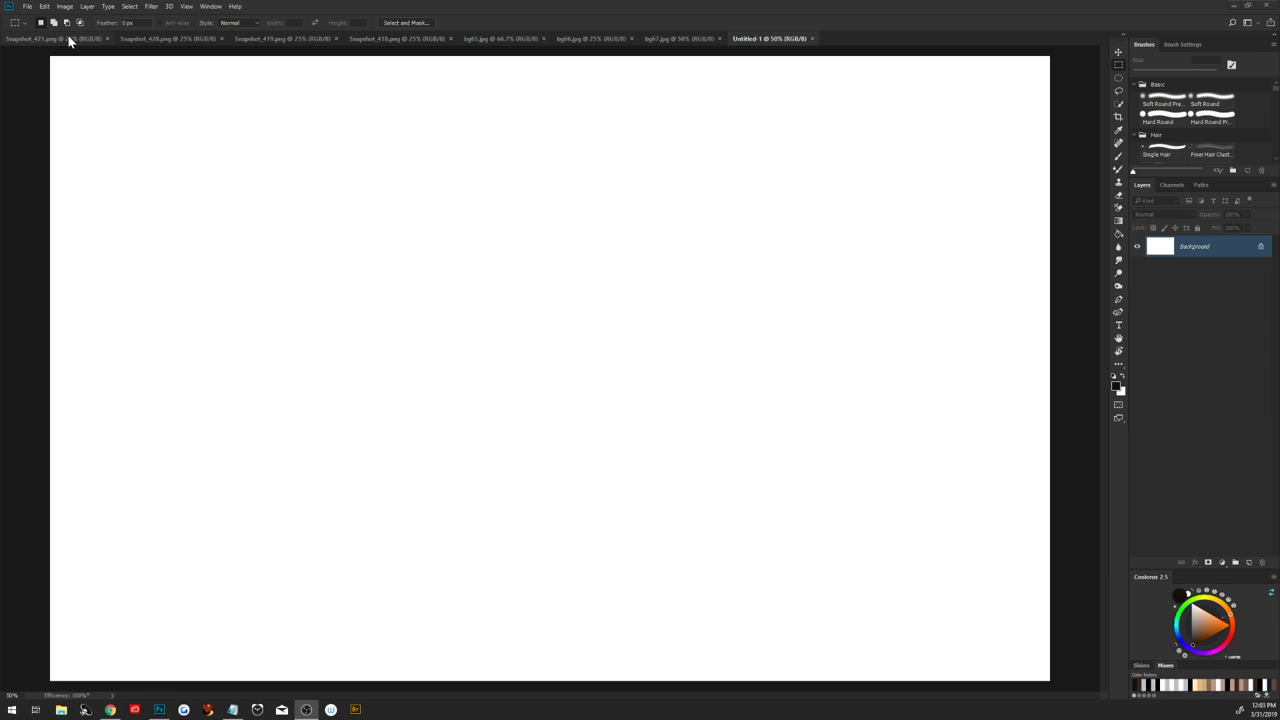
Invert the Snapshot_420 ceiling mask image and copy all of it
click(69, 40)
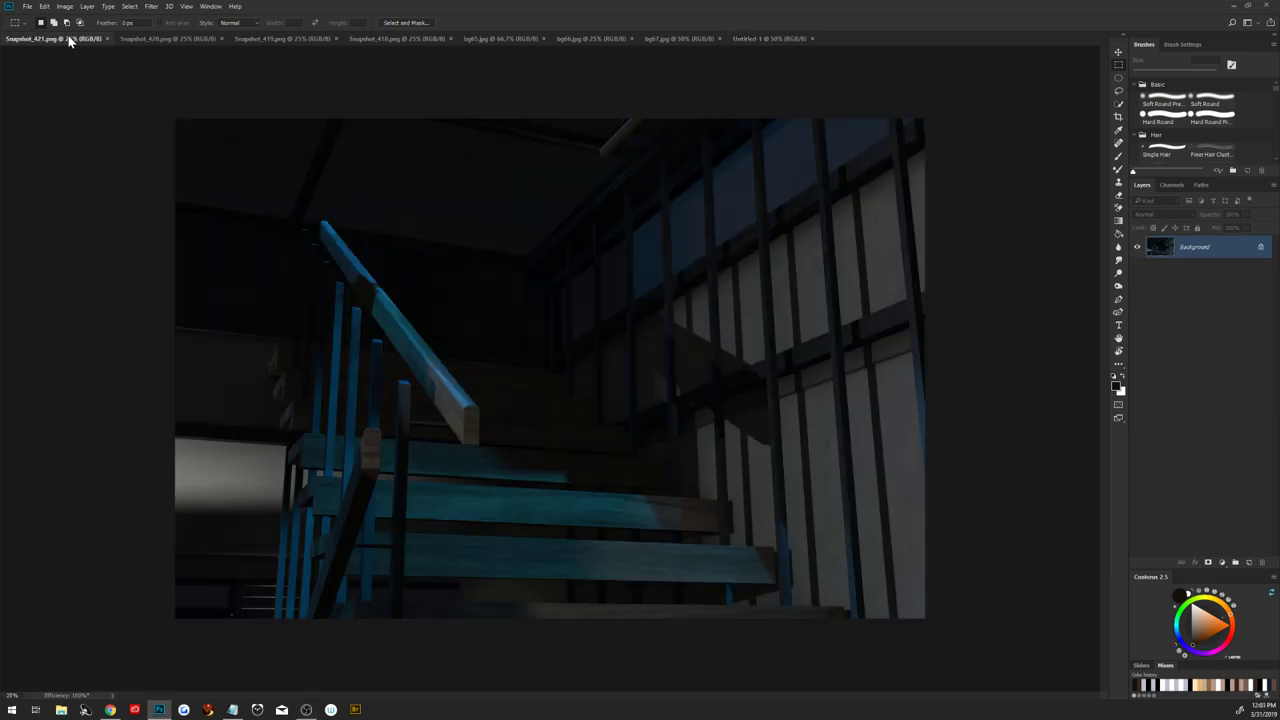
click(132, 42)
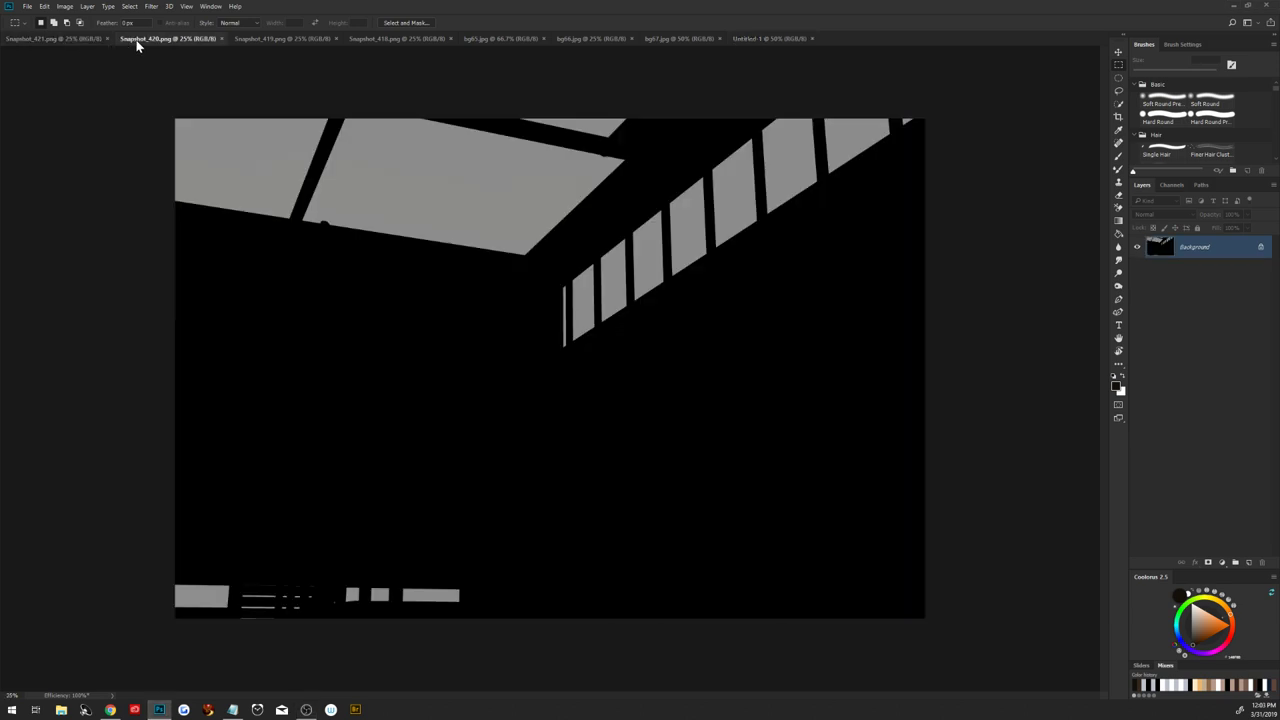
key(ctrl+i)
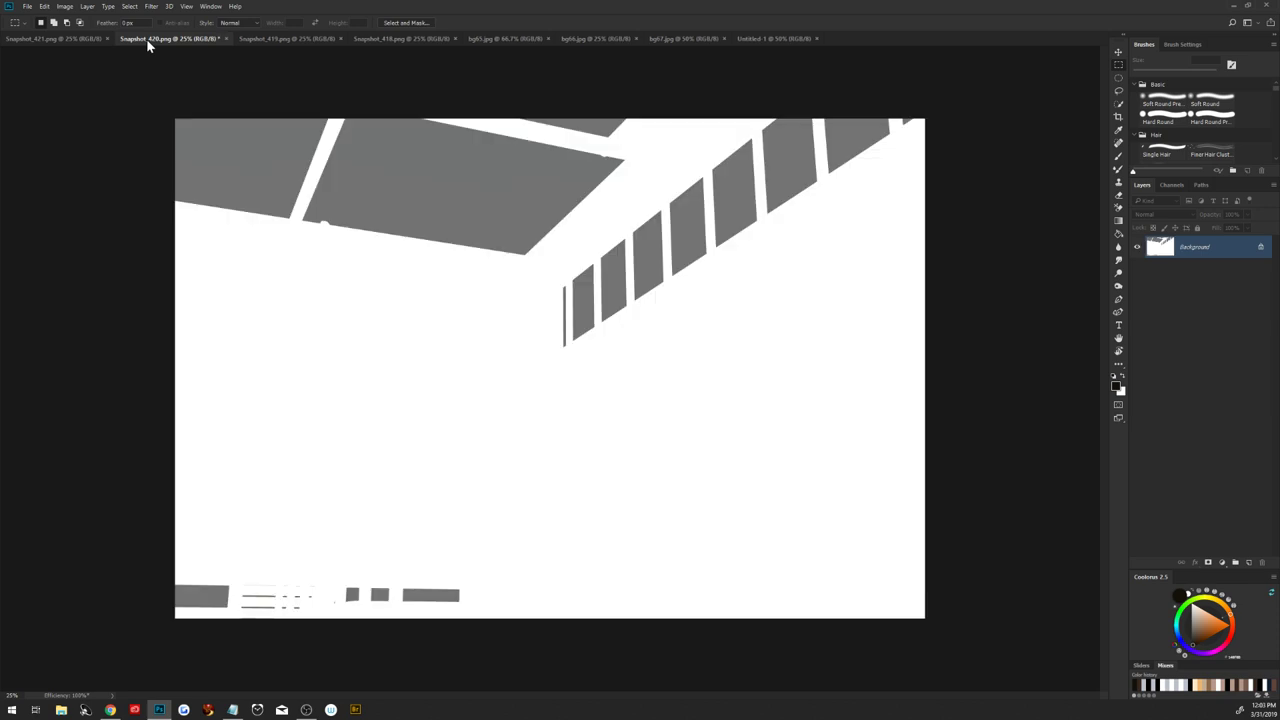
key(ctrl+a)
Give Snapshot_421 a layer mask holding the inverted ceiling image, and apply the mask
click(90, 40)
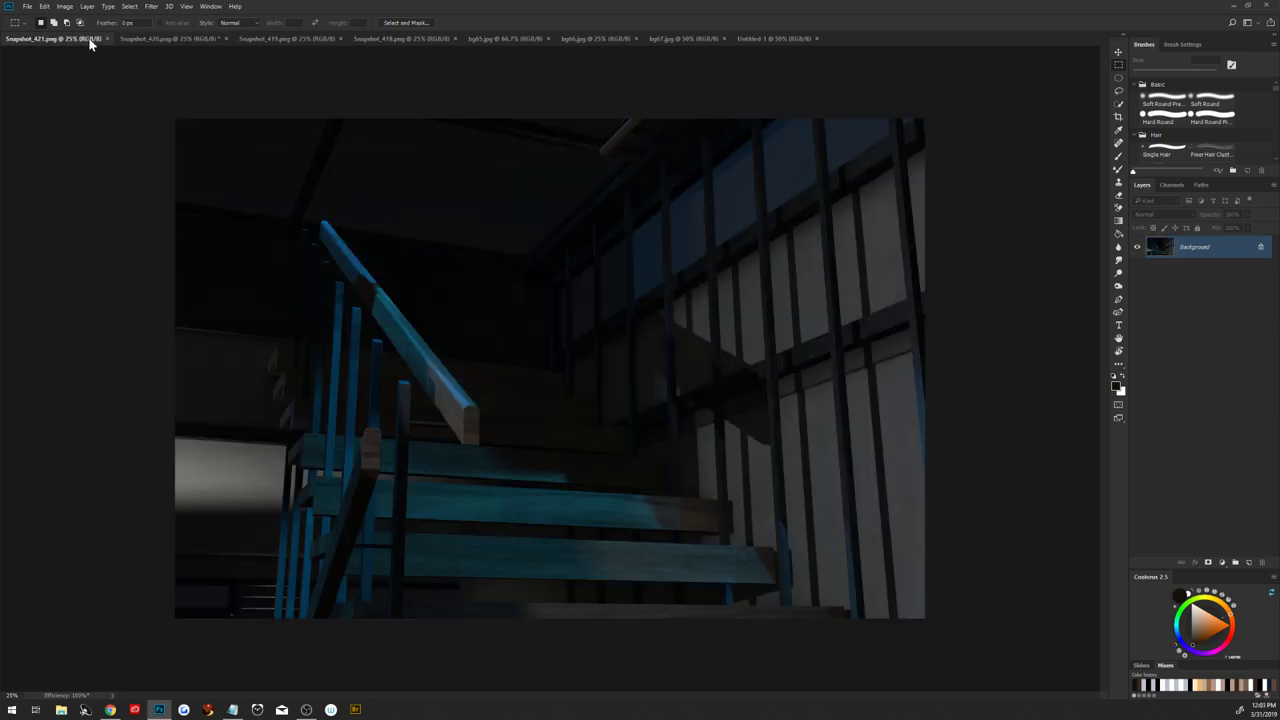
click(1208, 565)
alt+click(1195, 252)
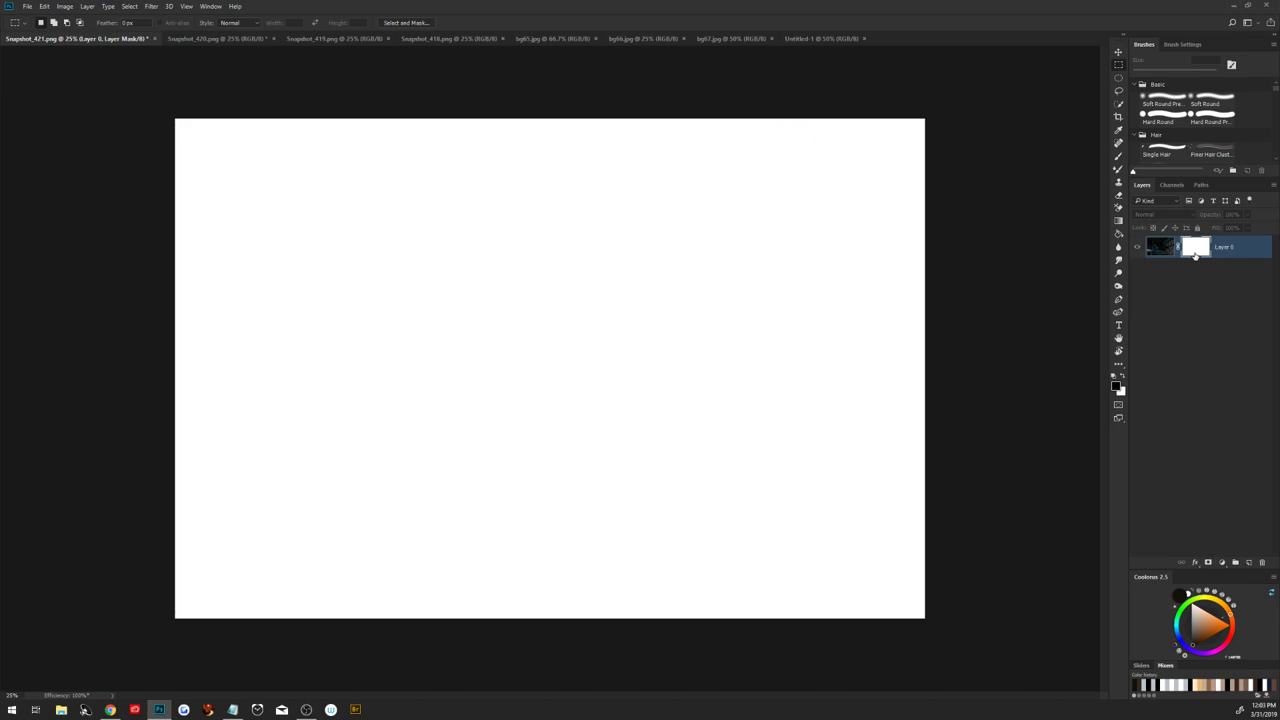
alt+click(1195, 252)
right_click(1205, 255)
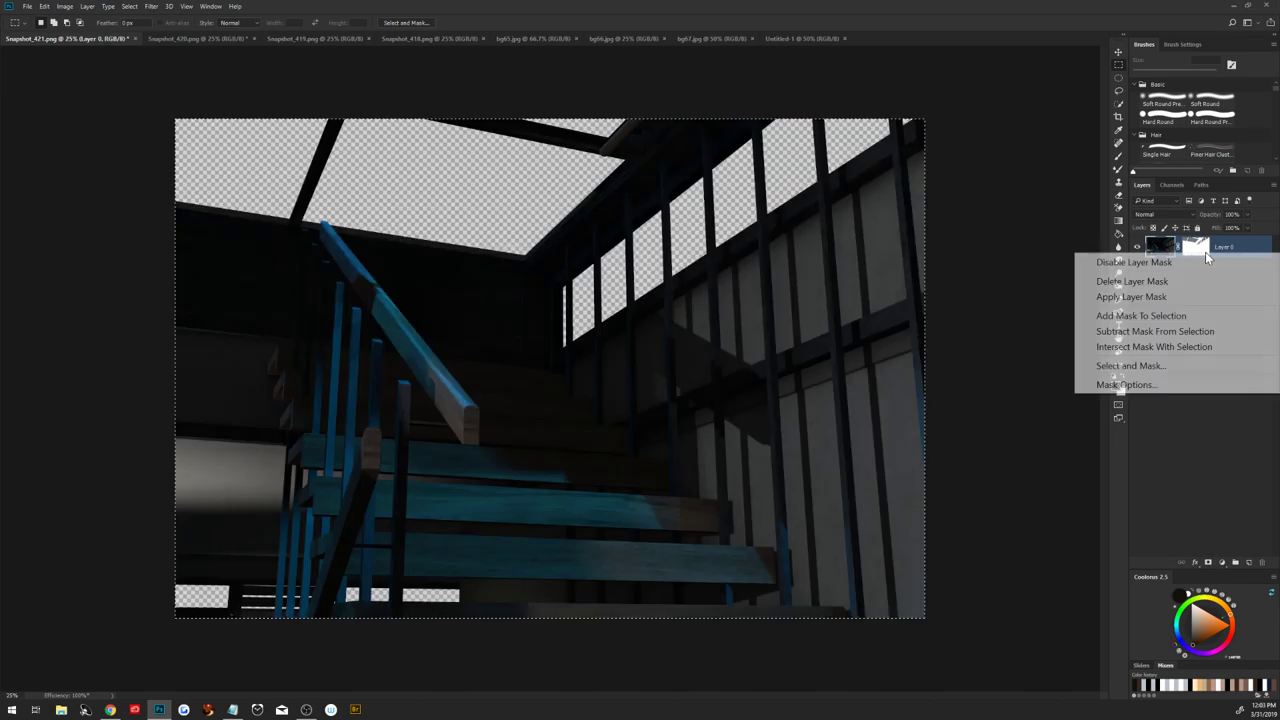
click(1198, 296)
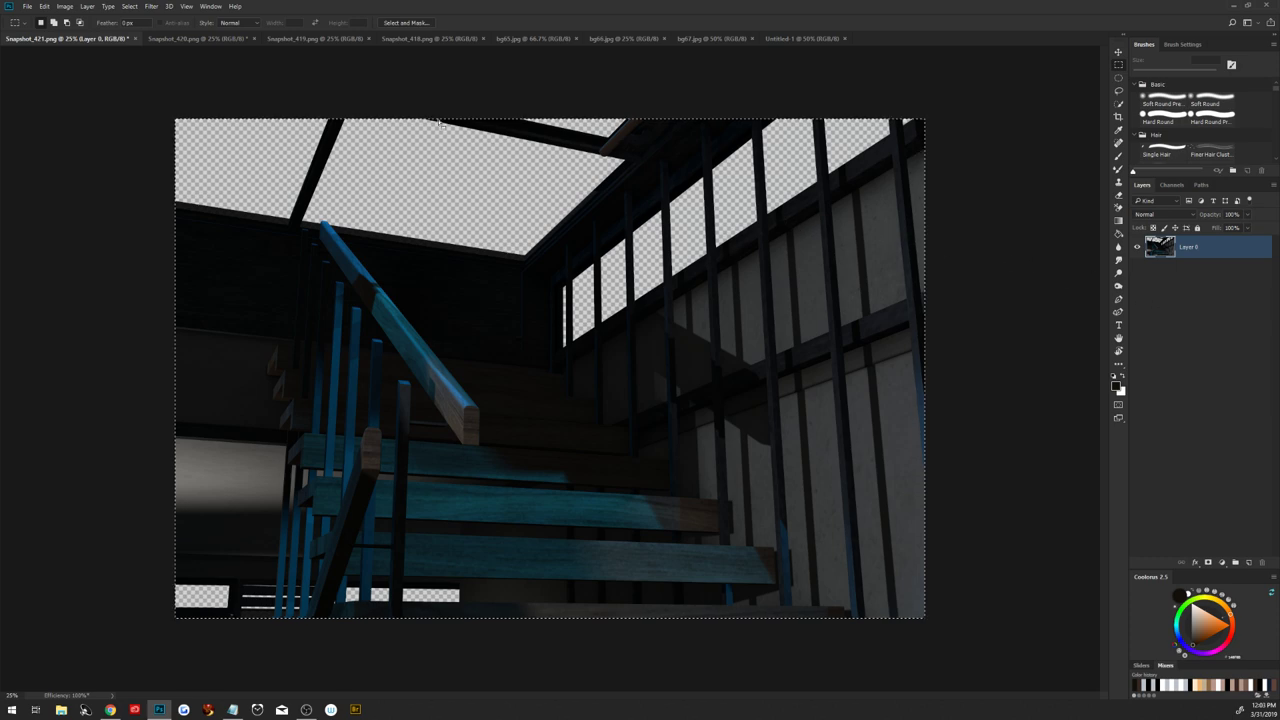
Close Snapshot_420 without saving
click(229, 39)
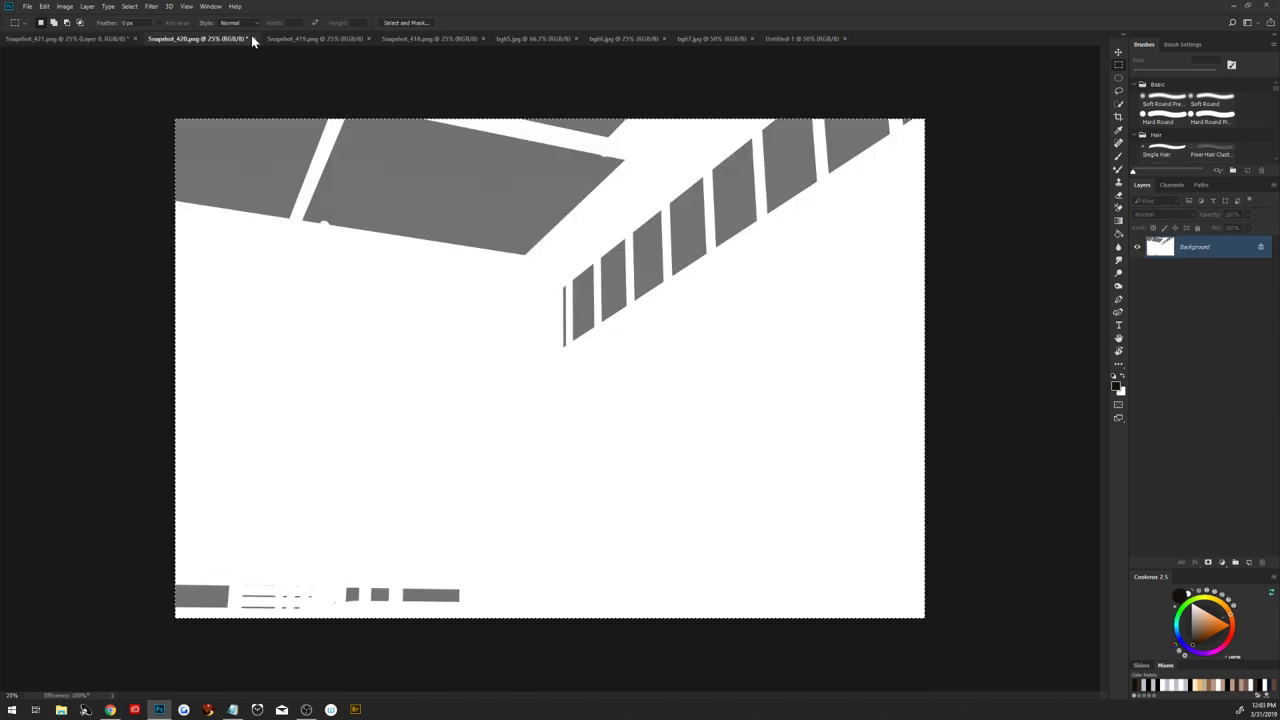
click(251, 38)
click(640, 264)
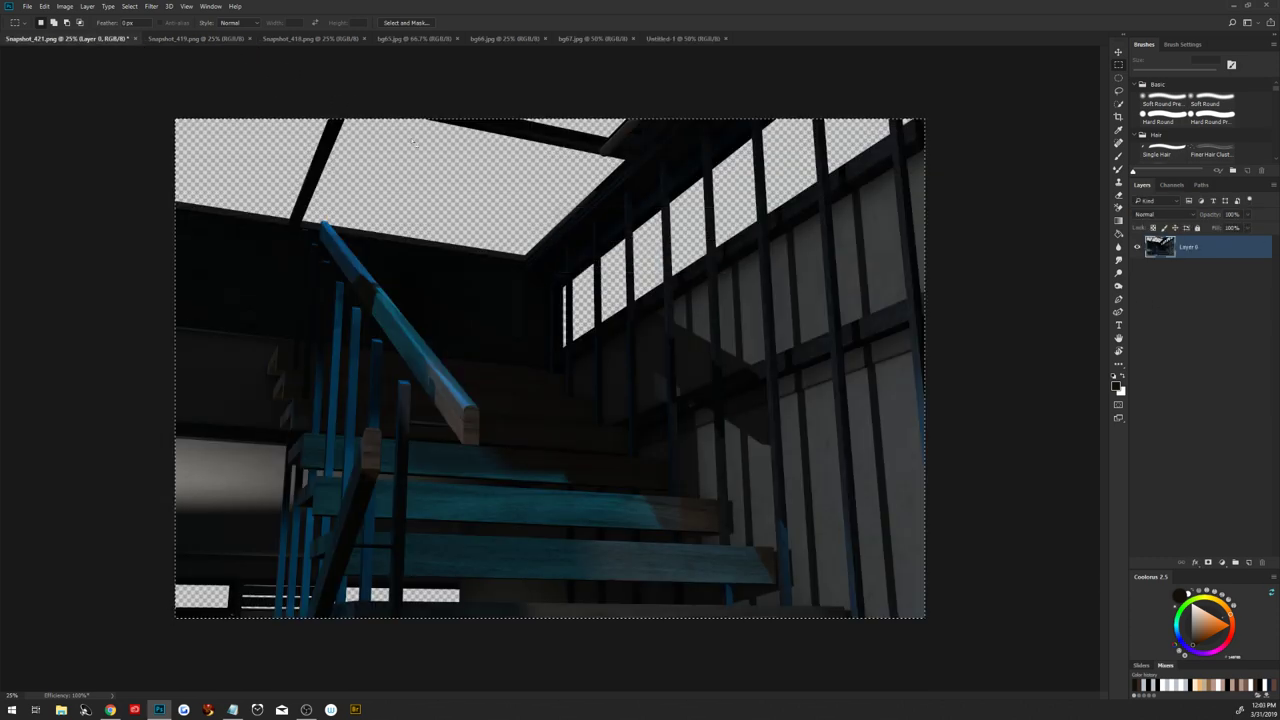
Invert the Snapshot_419 silhouette and apply it as a layer mask on Snapshot_418
click(233, 40)
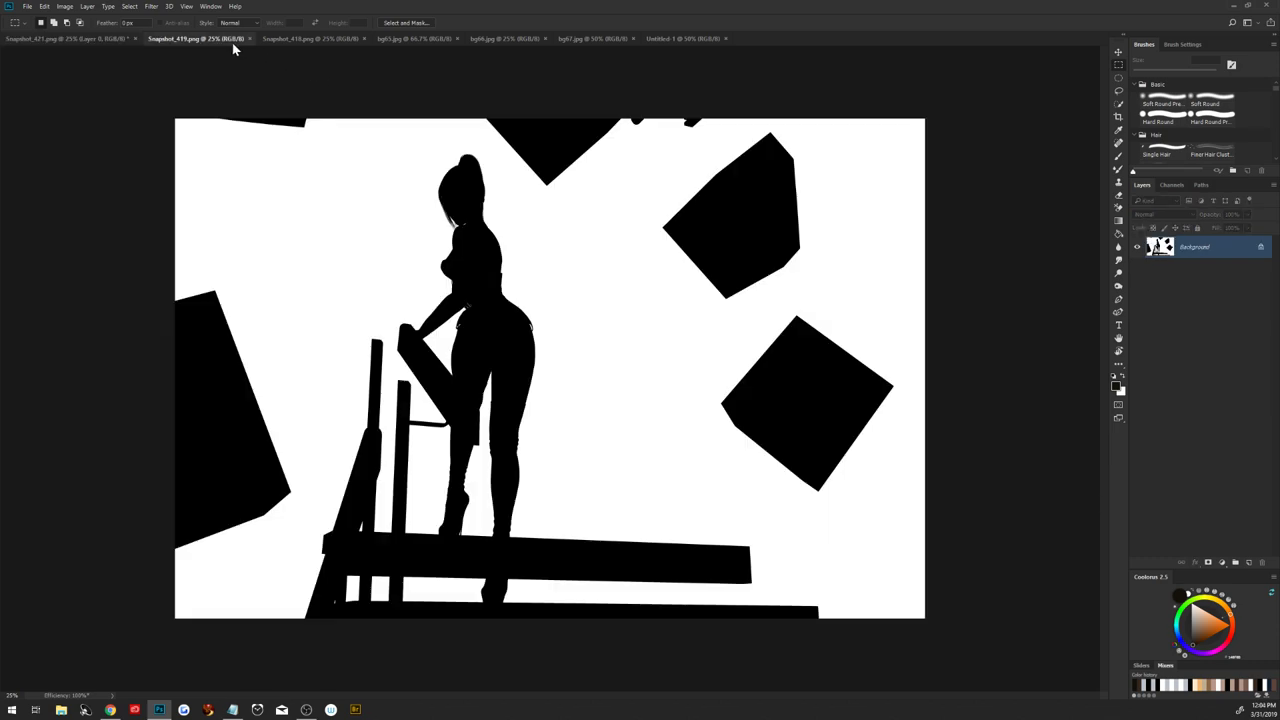
key(ctrl+i)
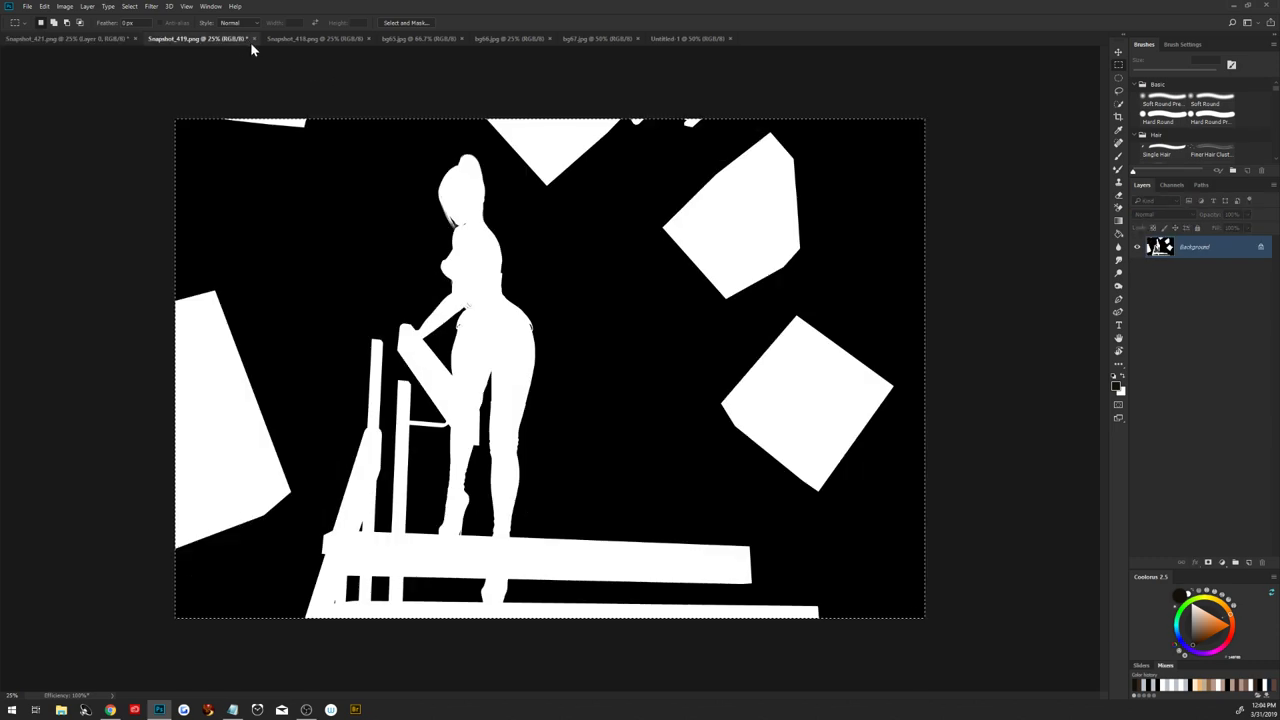
click(295, 40)
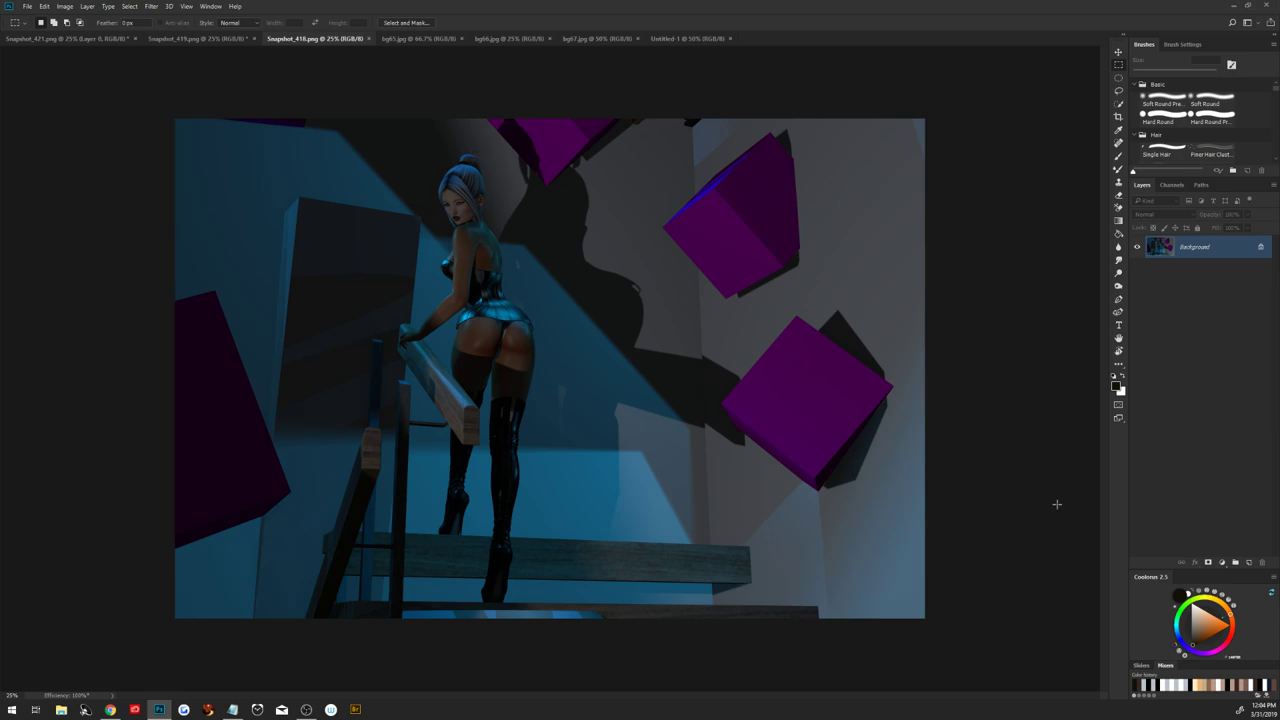
click(1208, 562)
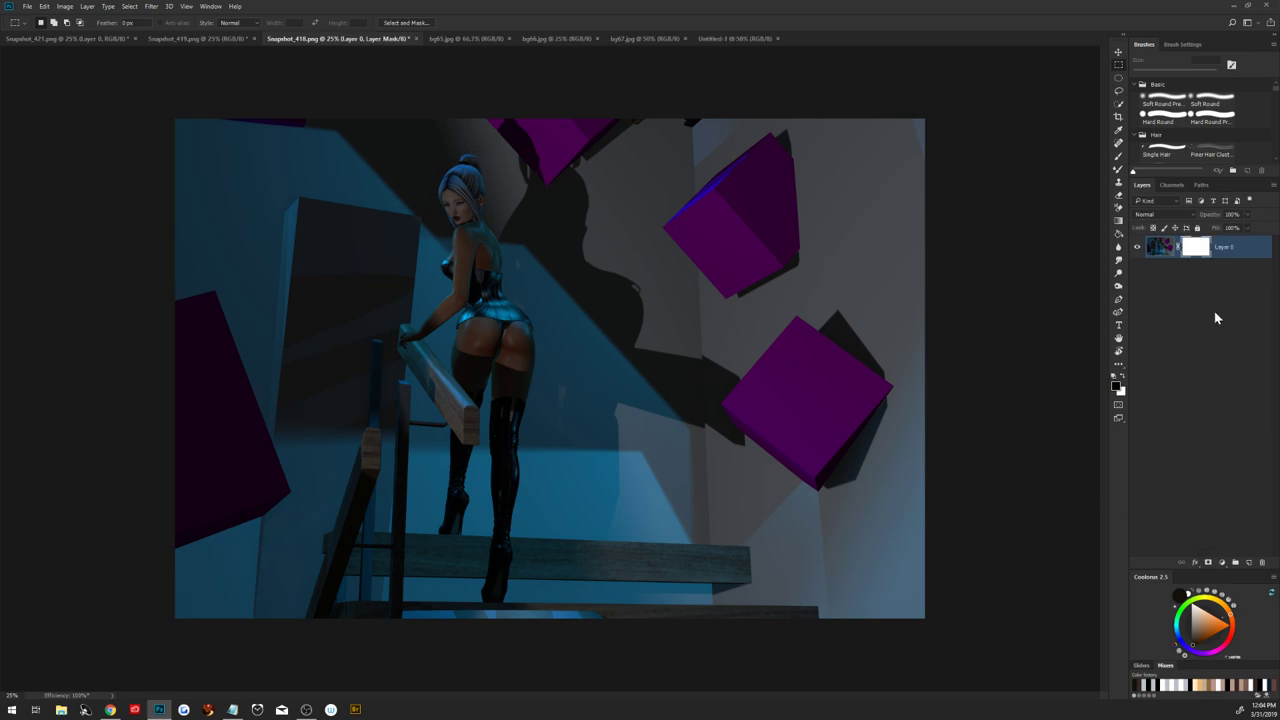
alt+click(1202, 253)
key(ctrl+v)
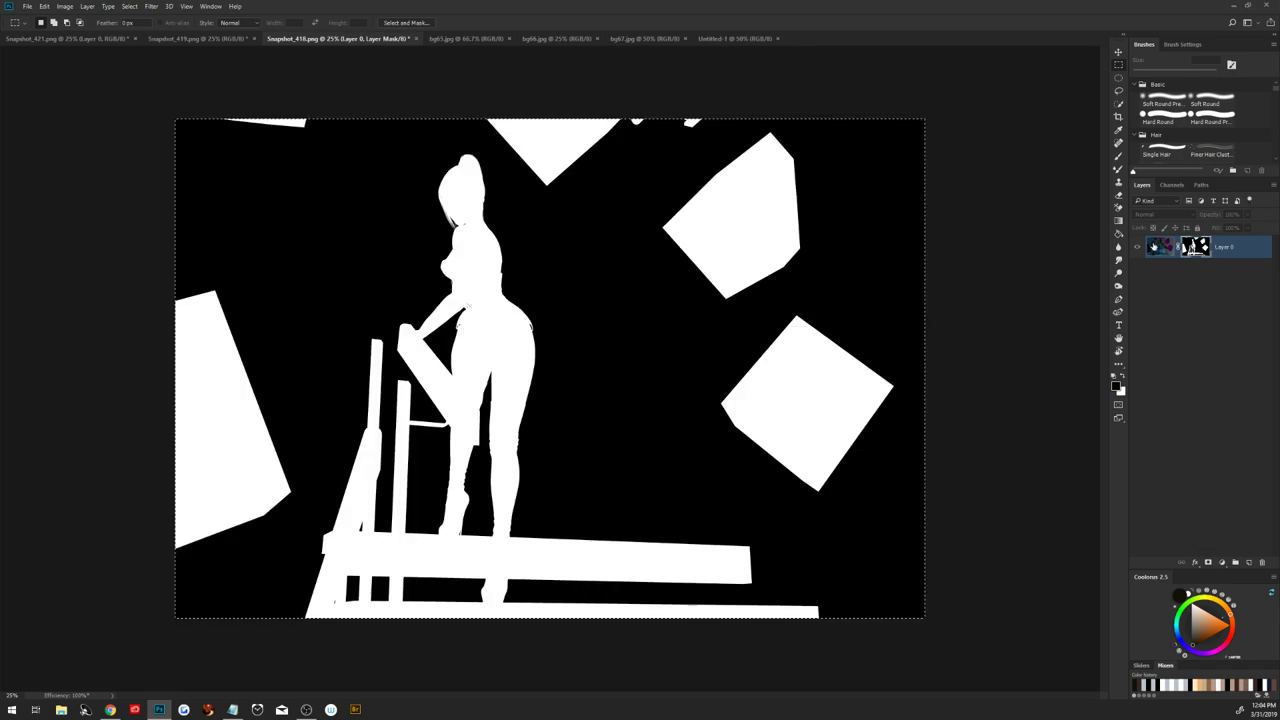
click(1188, 248)
right_click(1188, 246)
click(1153, 289)
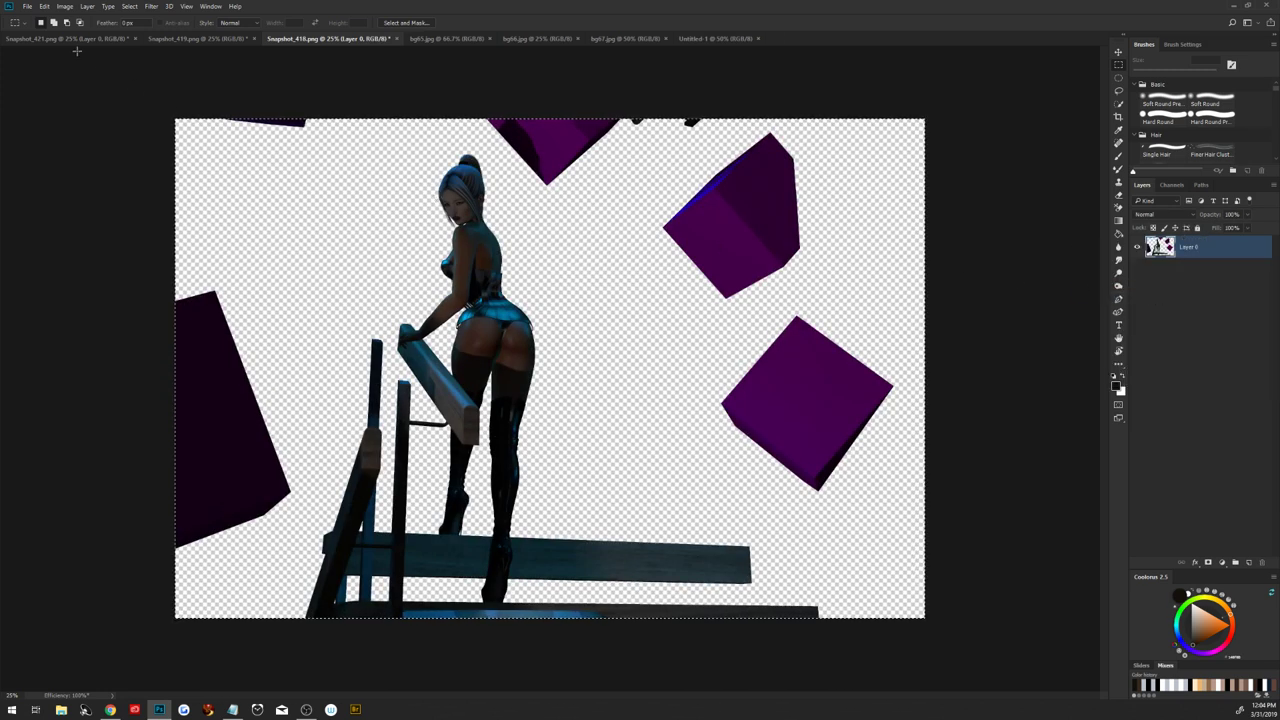
Paste the cut-out figure into the staircase as Layer 1; close Snapshot_419 and 418 unsaved
key(ctrl+v)
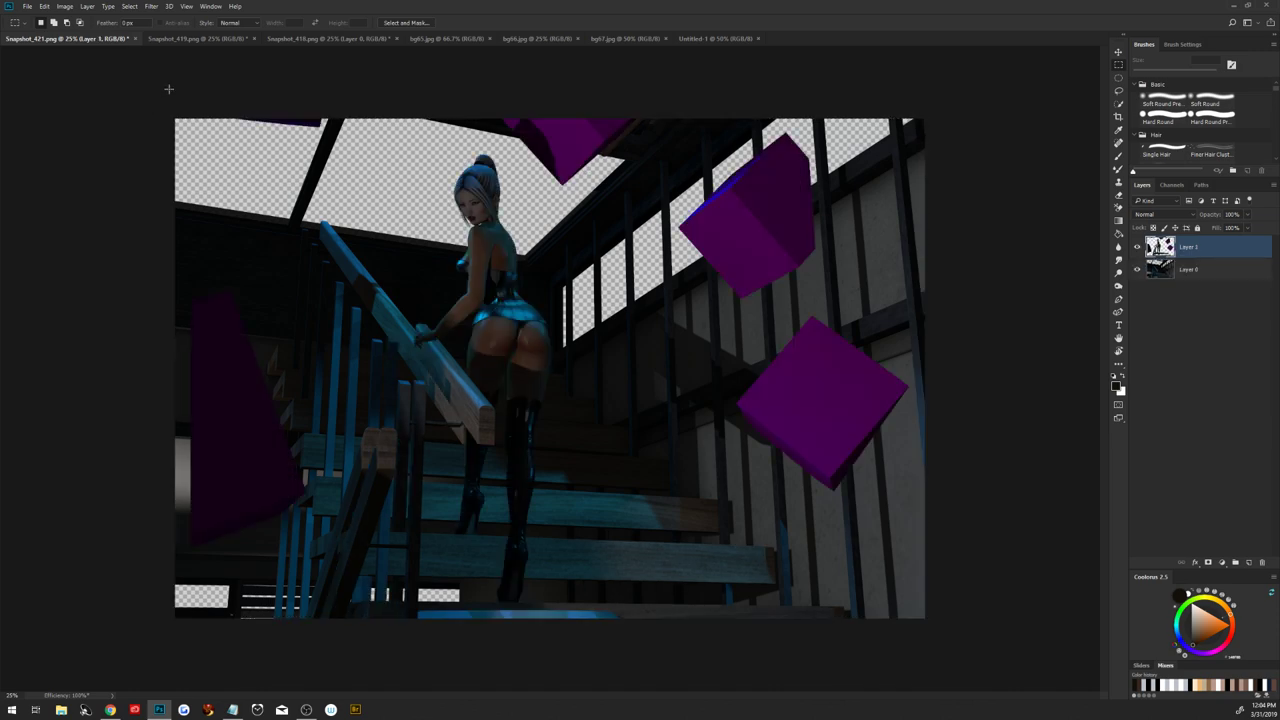
click(230, 38)
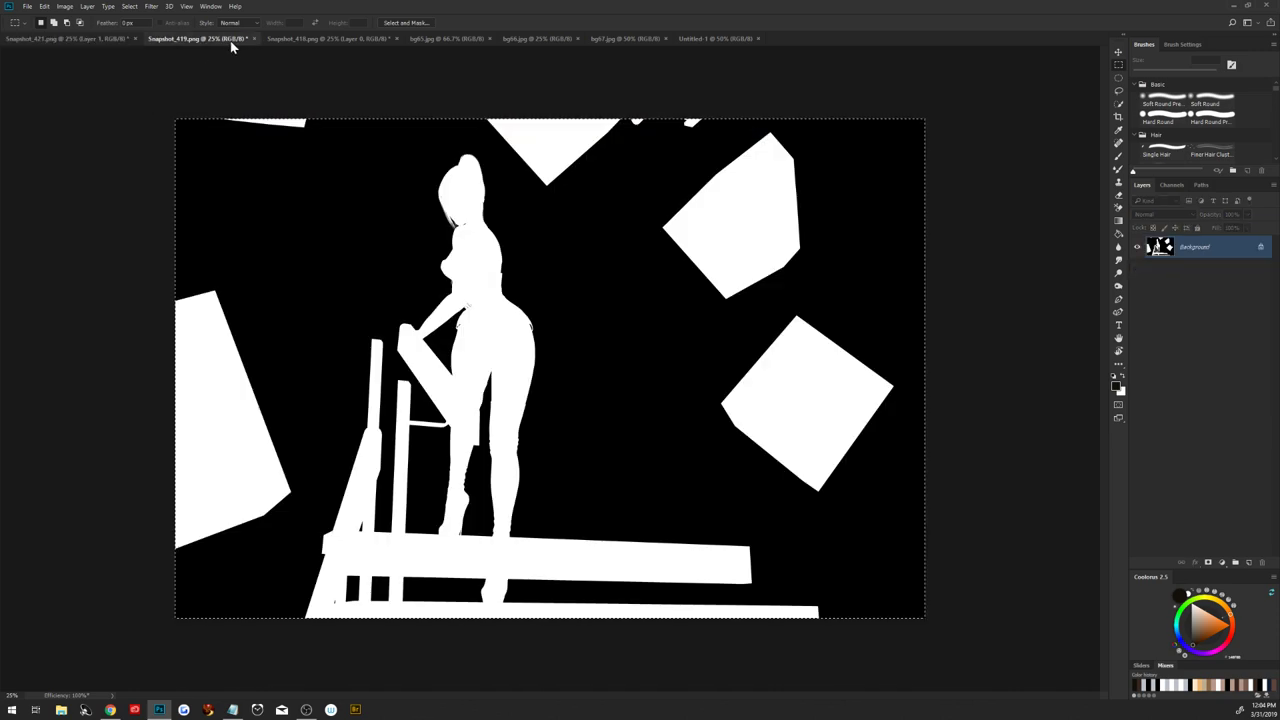
click(253, 38)
click(640, 264)
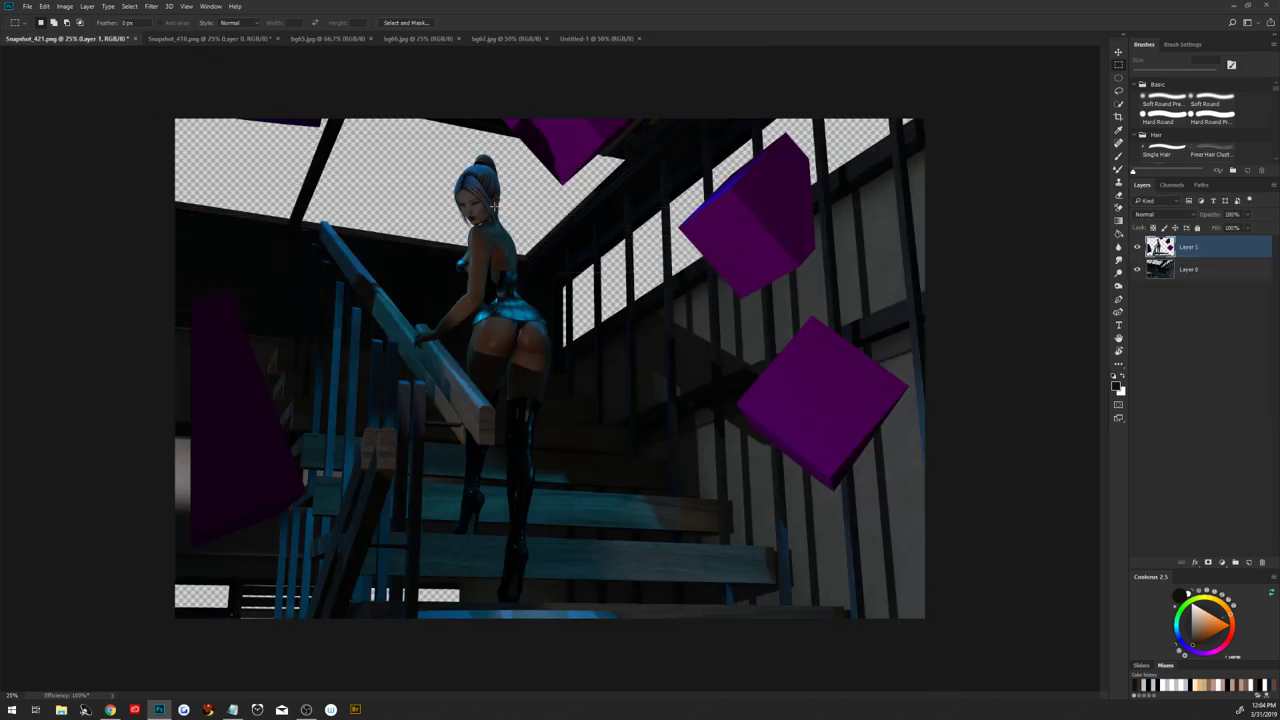
click(236, 41)
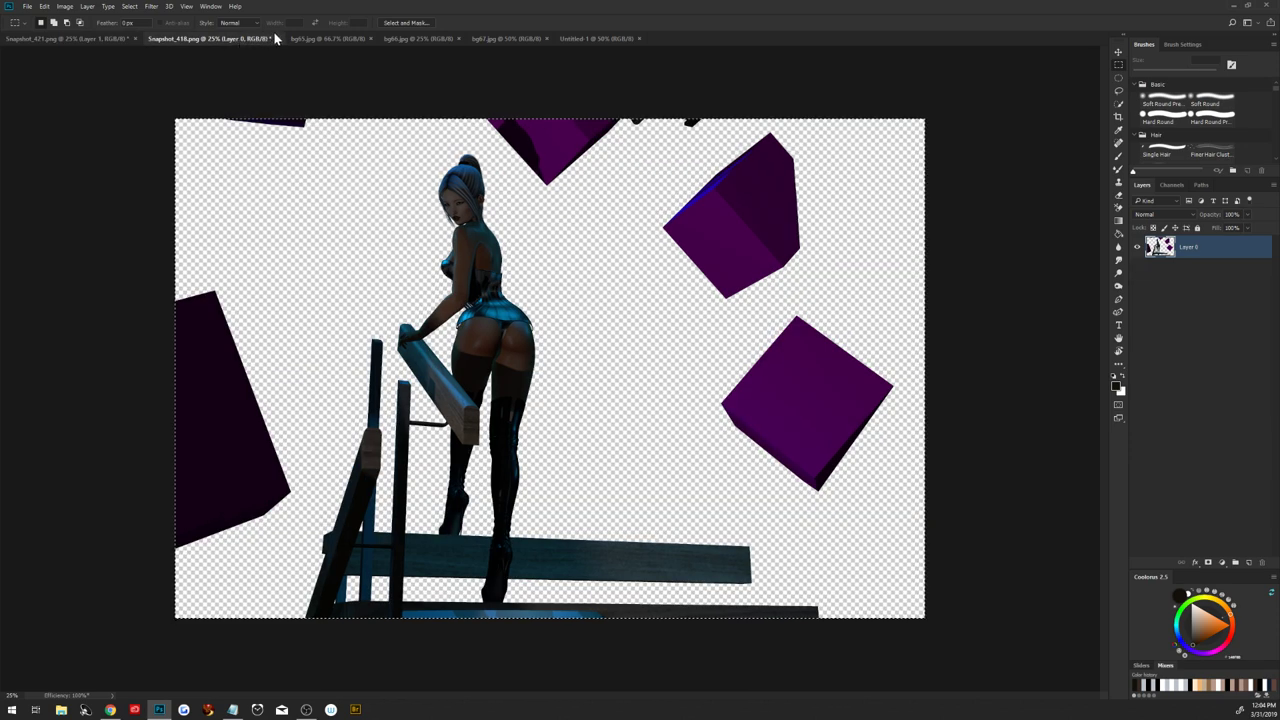
click(279, 37)
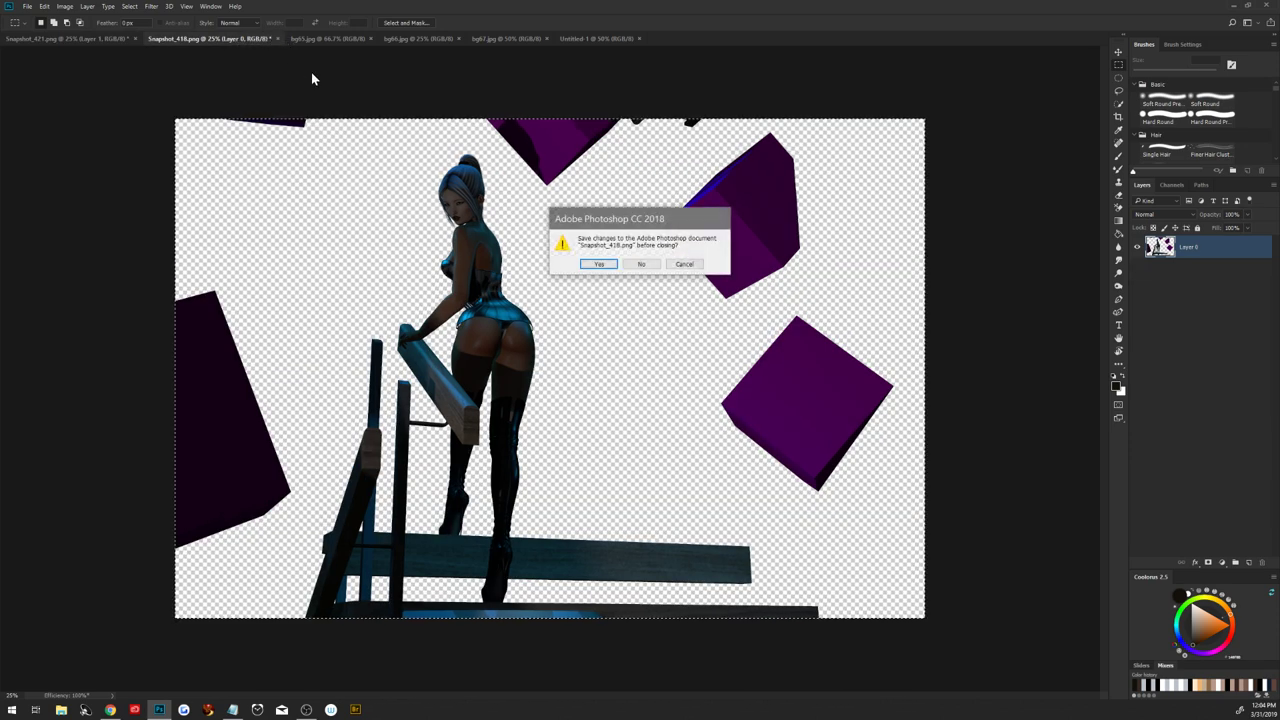
click(638, 265)
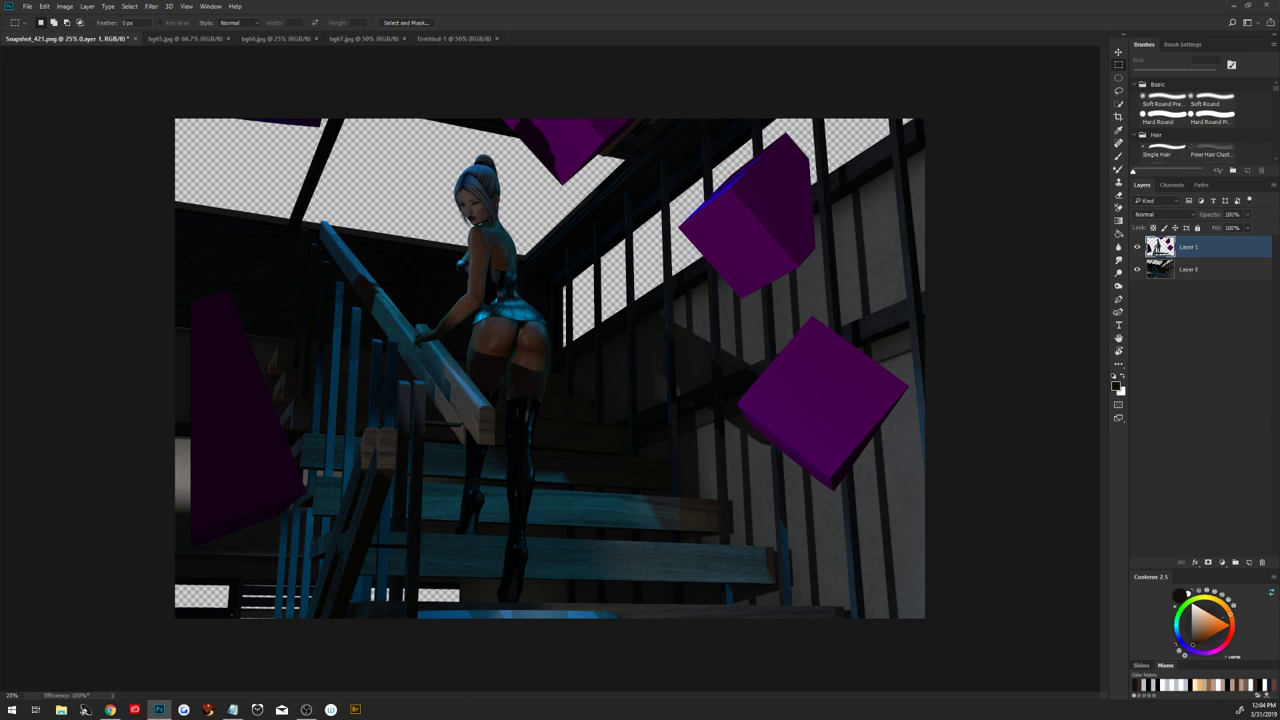
Duplicate Layer 0 and Layer 1 into the Untitled-1 document, then view bg65.jpg
key(alt+Tab)
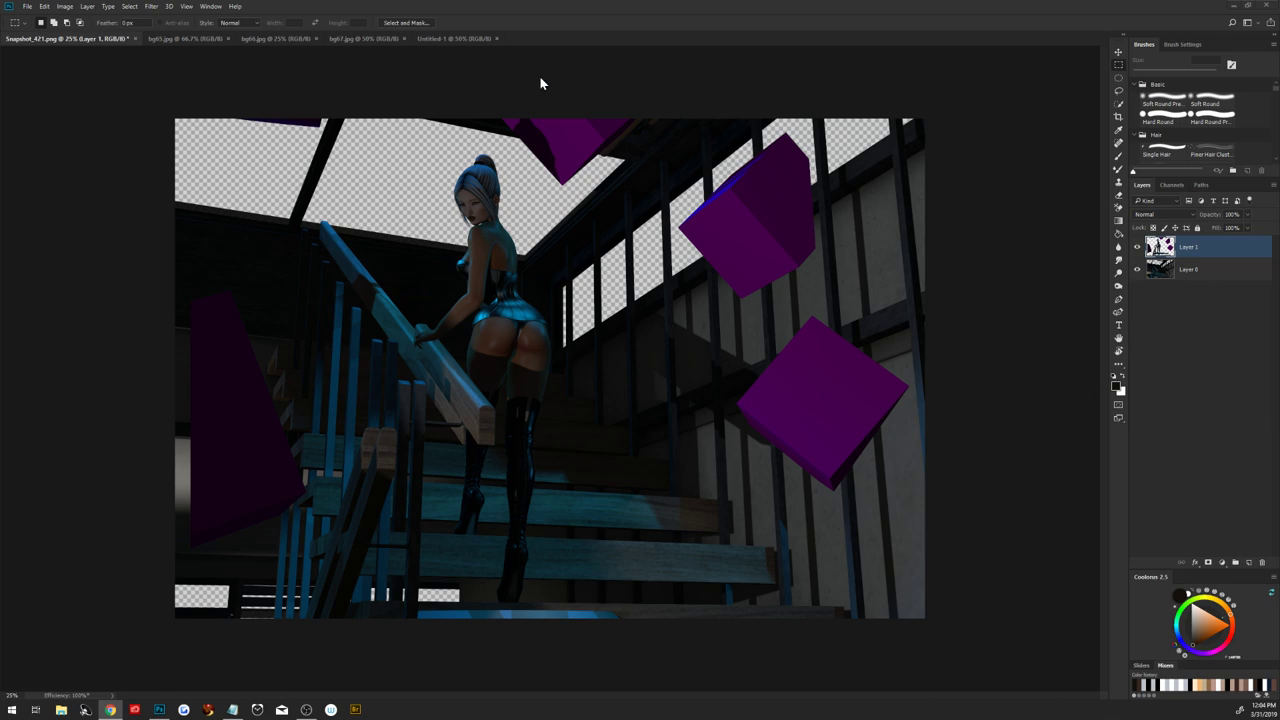
click(1207, 273)
shift+click(1207, 273)
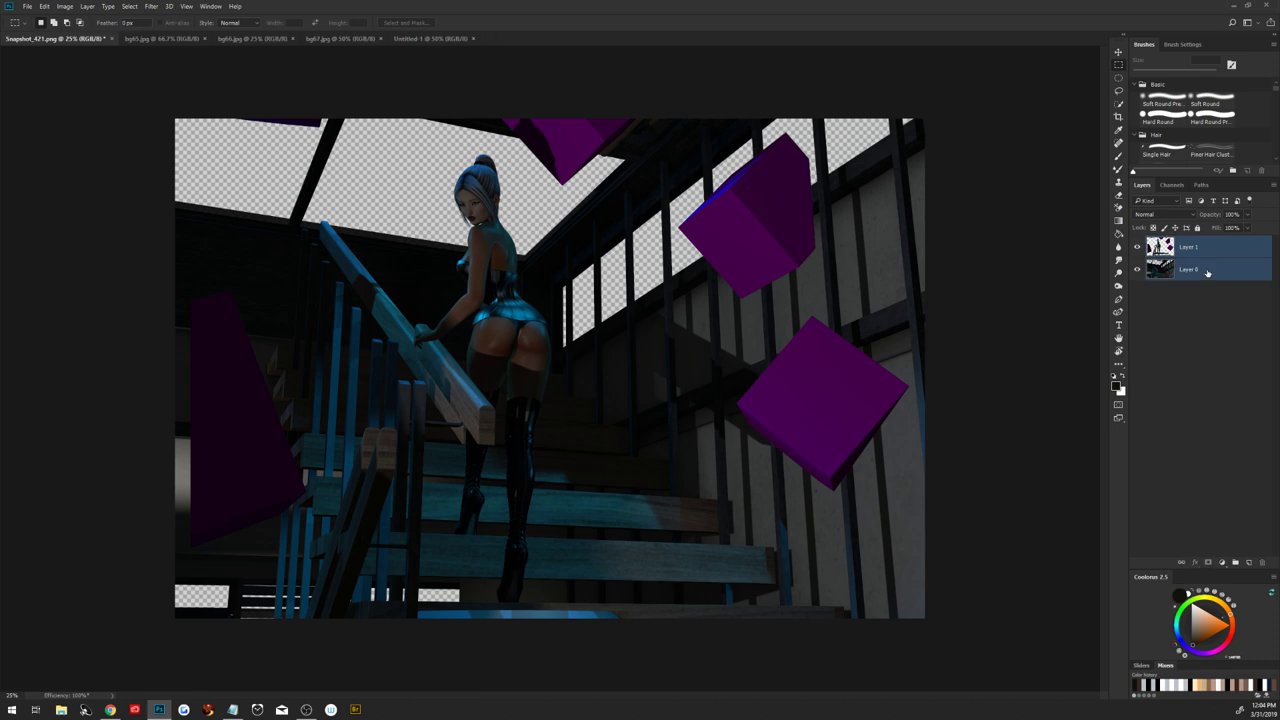
right_click(1207, 273)
click(1105, 148)
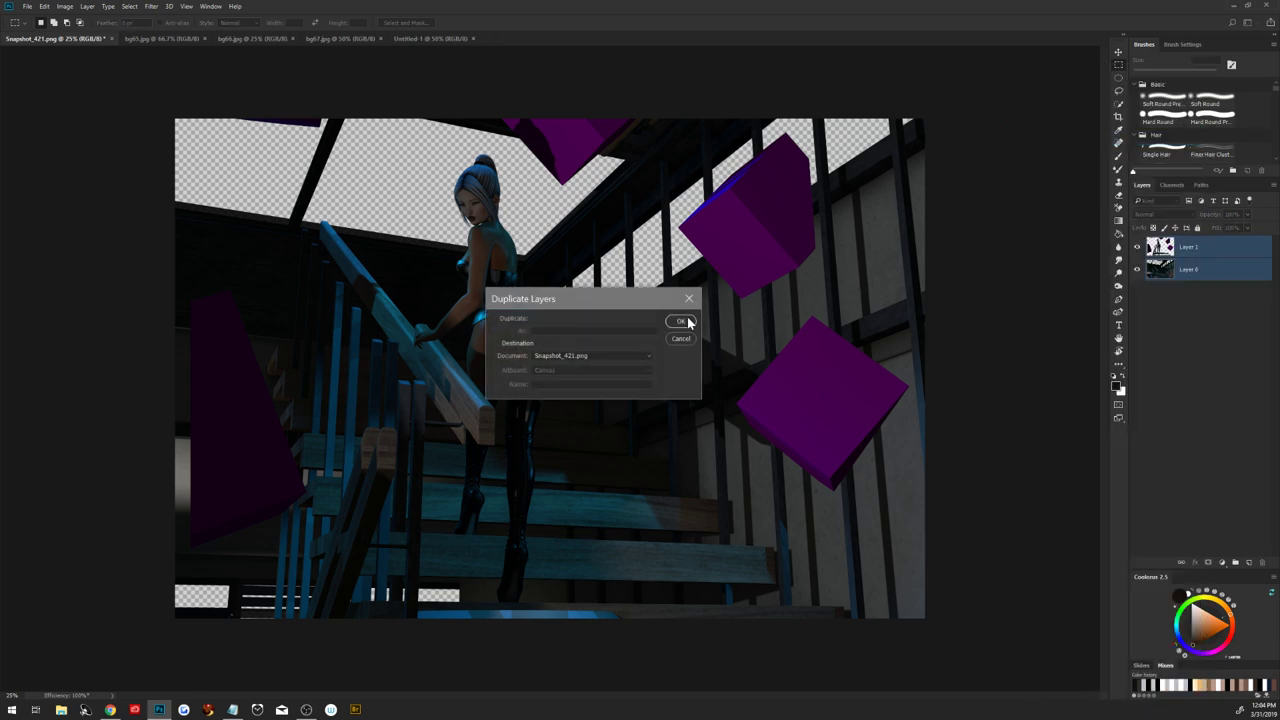
click(615, 356)
click(610, 400)
click(666, 320)
click(184, 40)
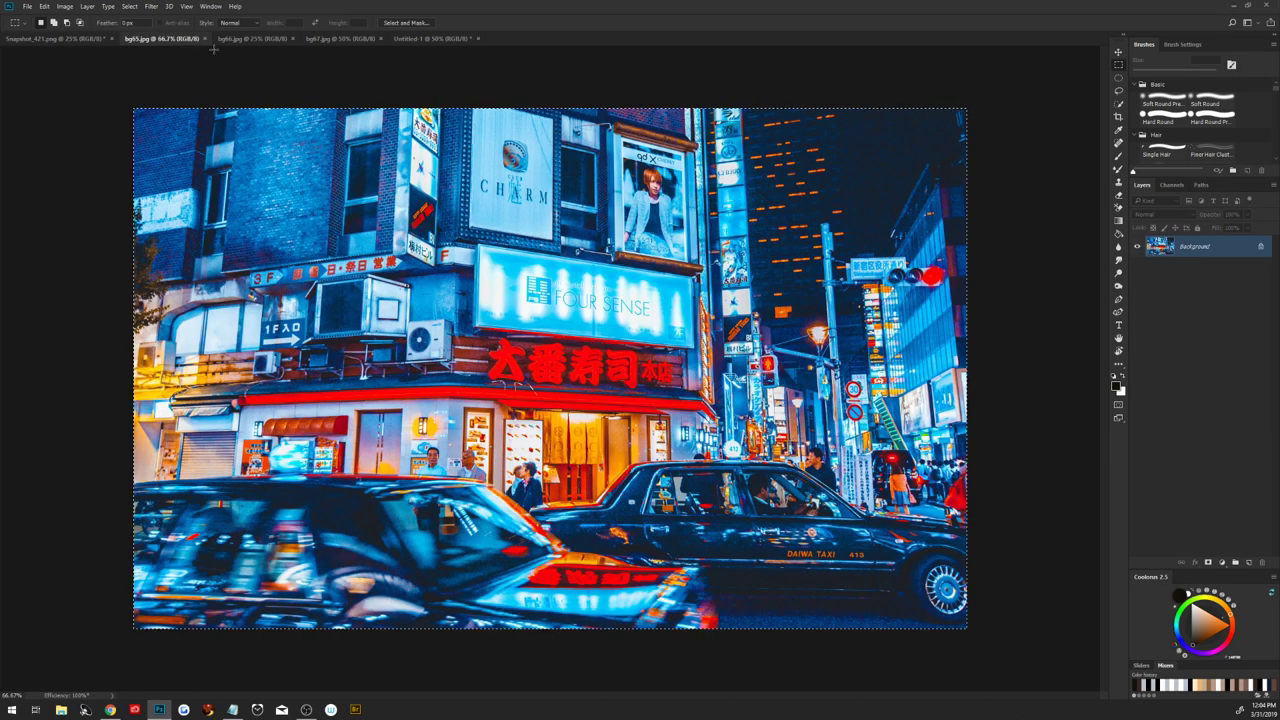
Bring bg65, bg66 and bg67 into Untitled-1 and stack them below the stairs and figure
click(432, 38)
key(ctrl+v)
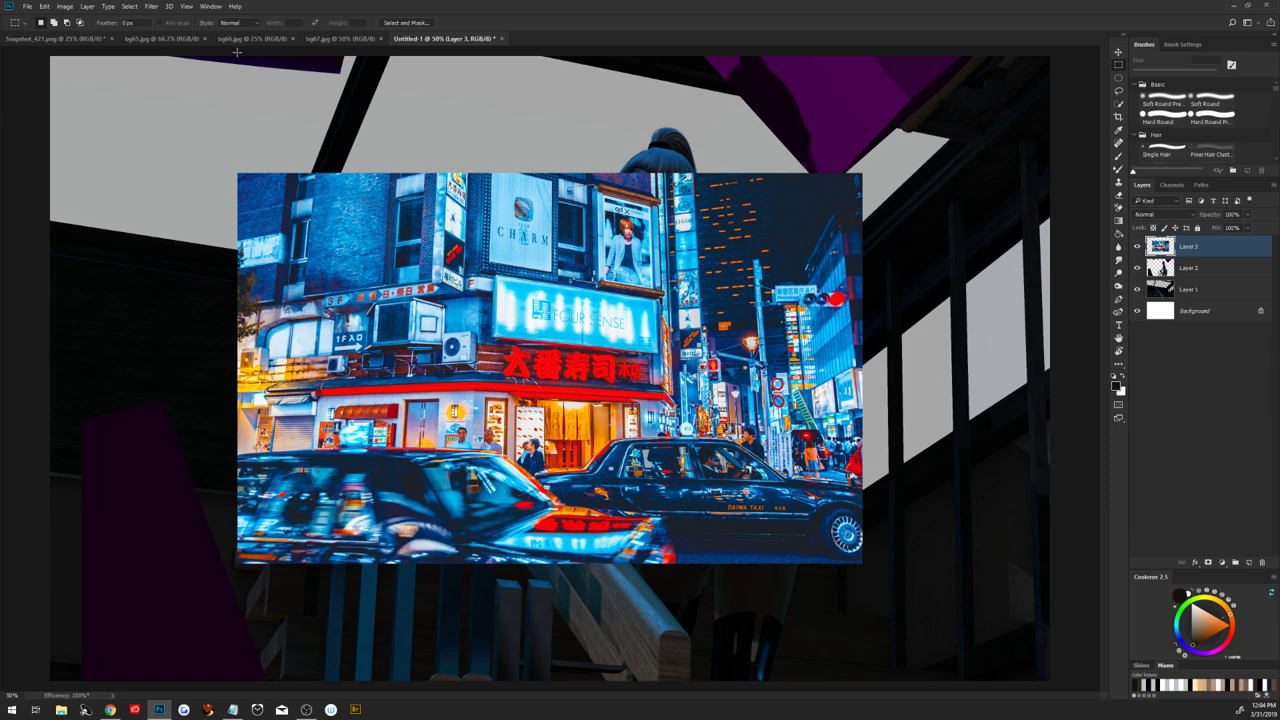
click(244, 39)
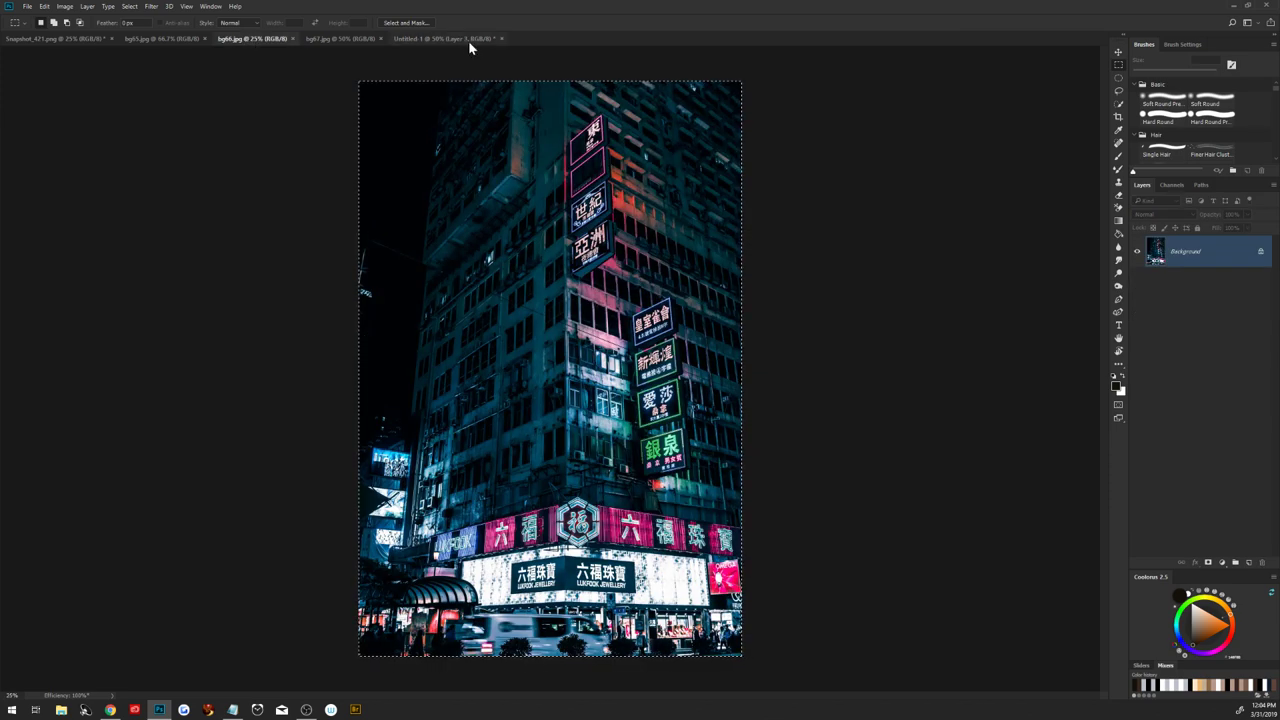
click(468, 40)
click(244, 39)
click(341, 40)
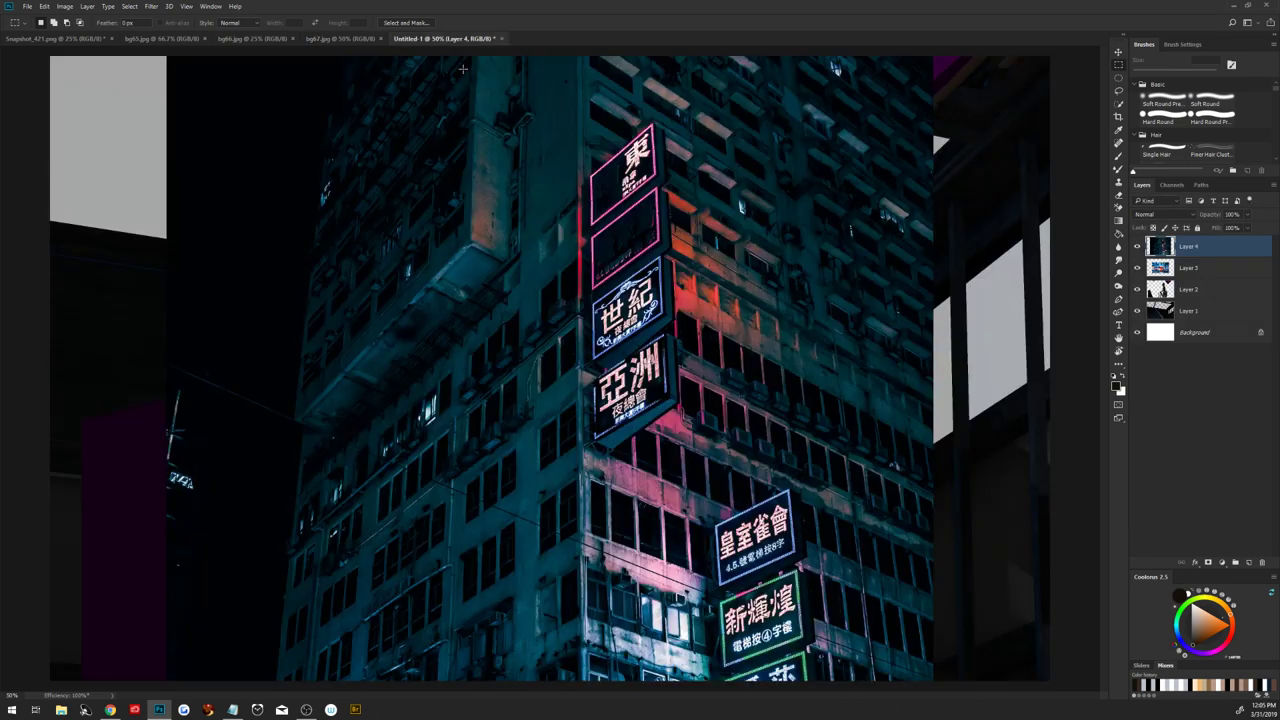
drag(348, 55, 551, 224)
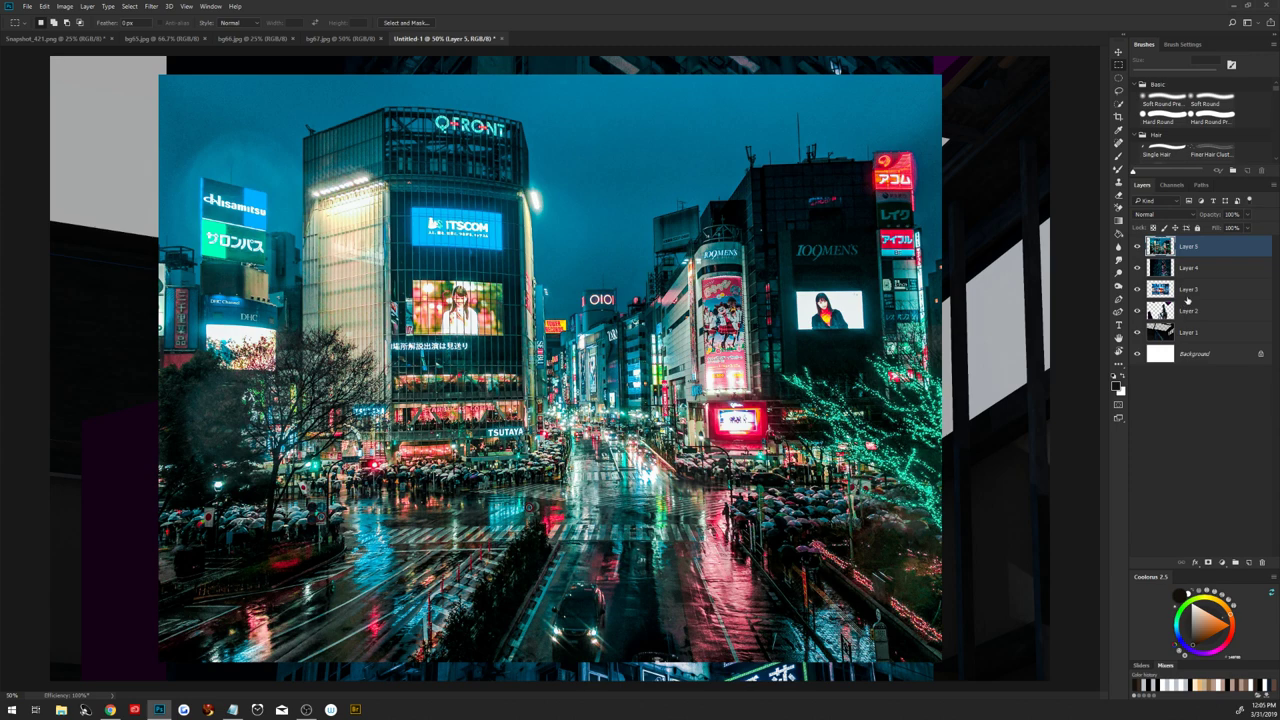
shift+click(1193, 290)
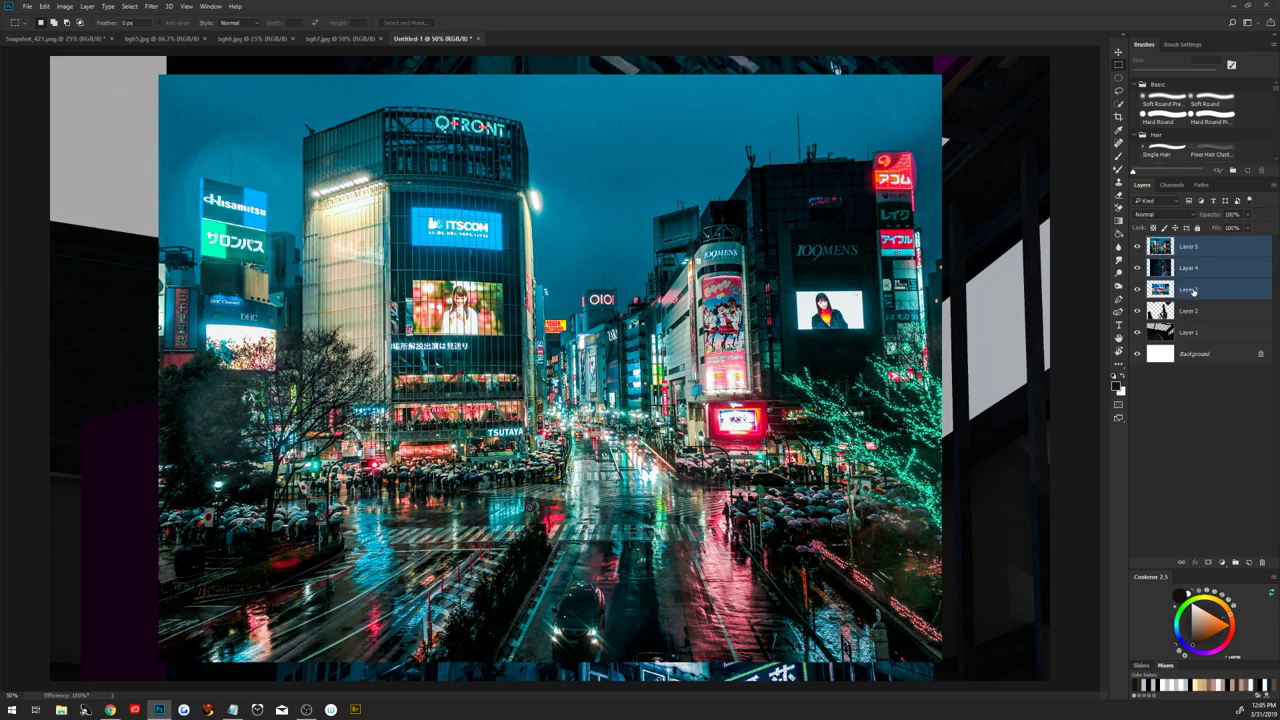
drag(1193, 290, 1195, 335)
Convert Layer 2 and Layer 1 to Smart Objects
click(1188, 270)
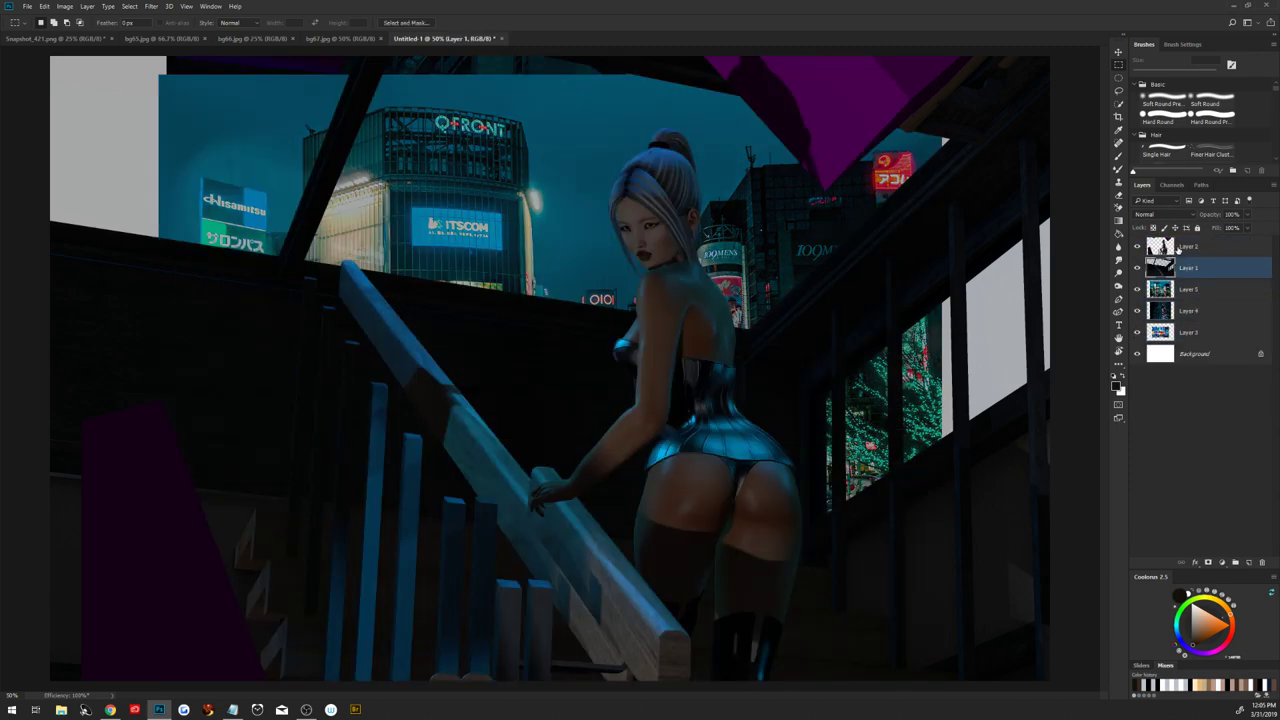
click(1178, 248)
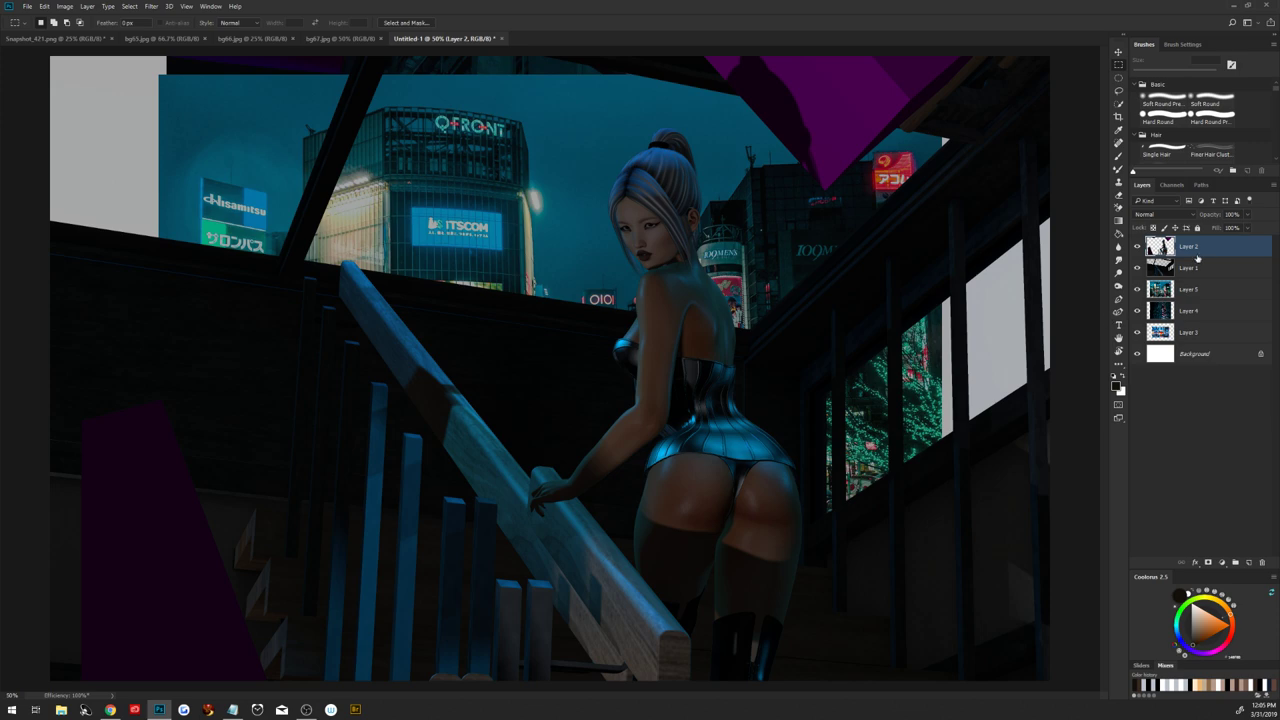
right_click(1197, 258)
click(1195, 241)
click(1196, 268)
right_click(1198, 272)
click(1105, 242)
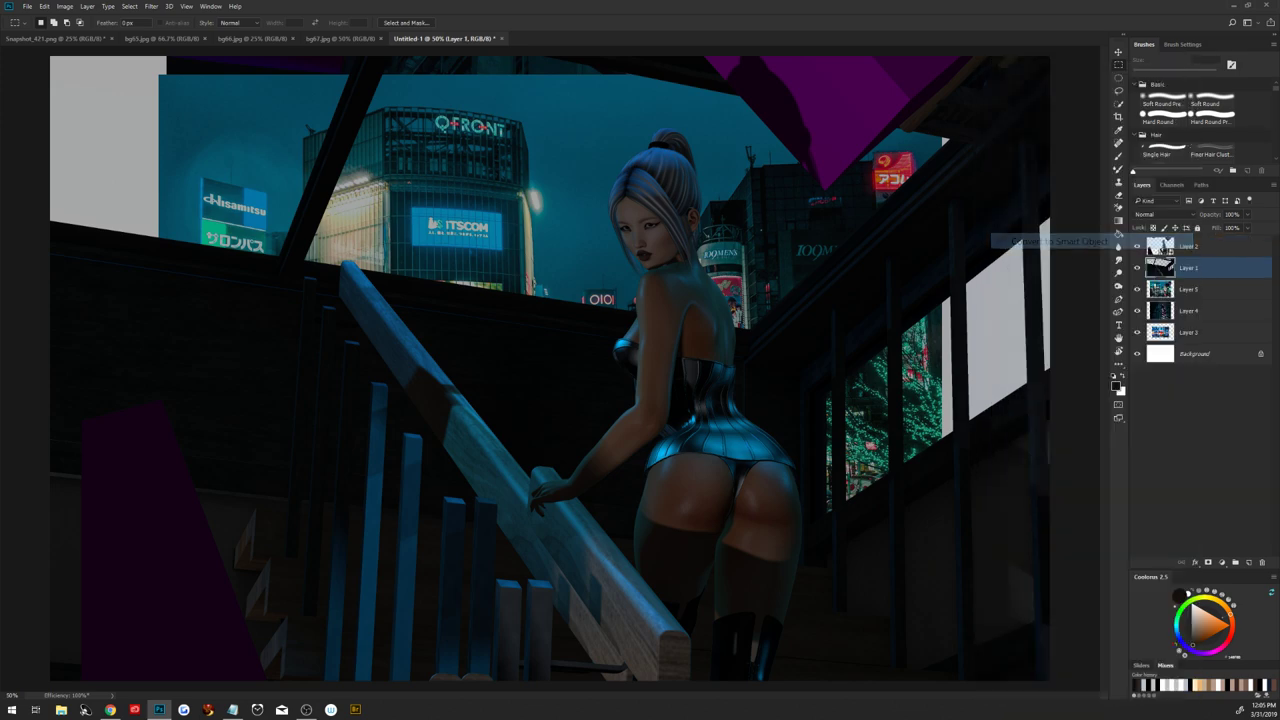
Convert the city photo Layers 5, 4 and 3 to Smart Objects
right_click(1197, 292)
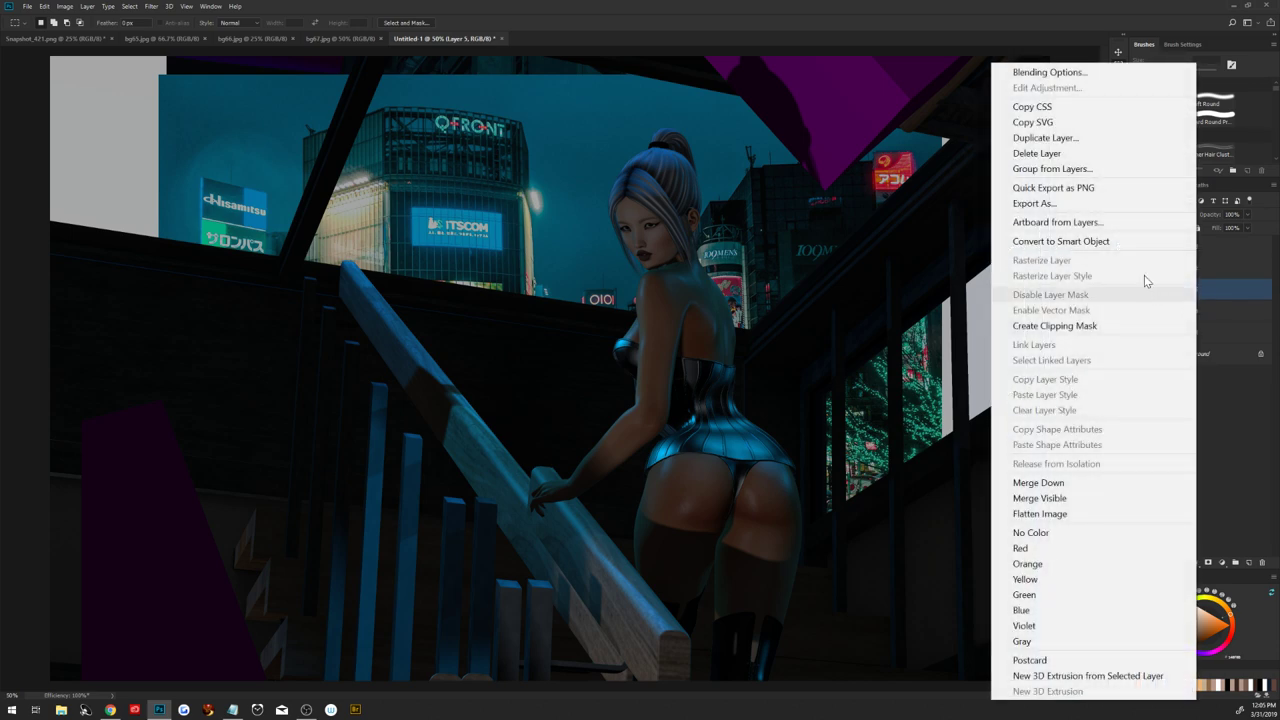
click(1106, 242)
right_click(1185, 310)
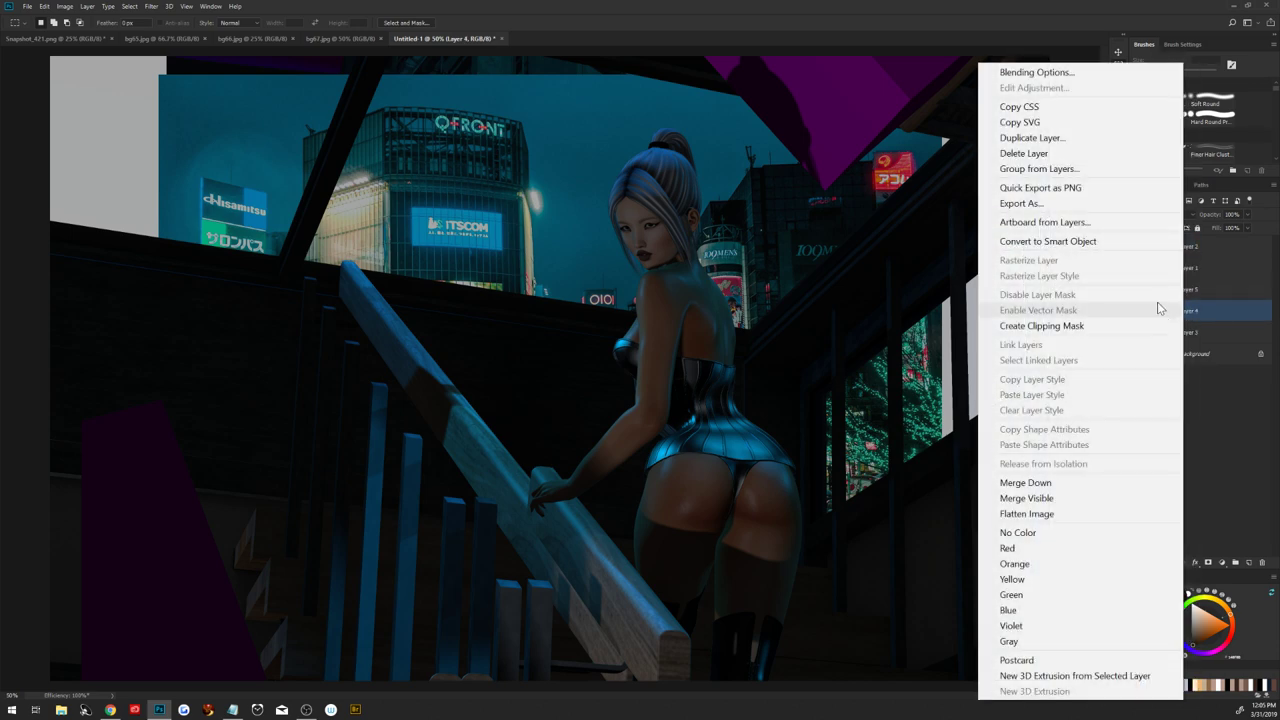
click(1110, 243)
right_click(1198, 332)
click(1110, 242)
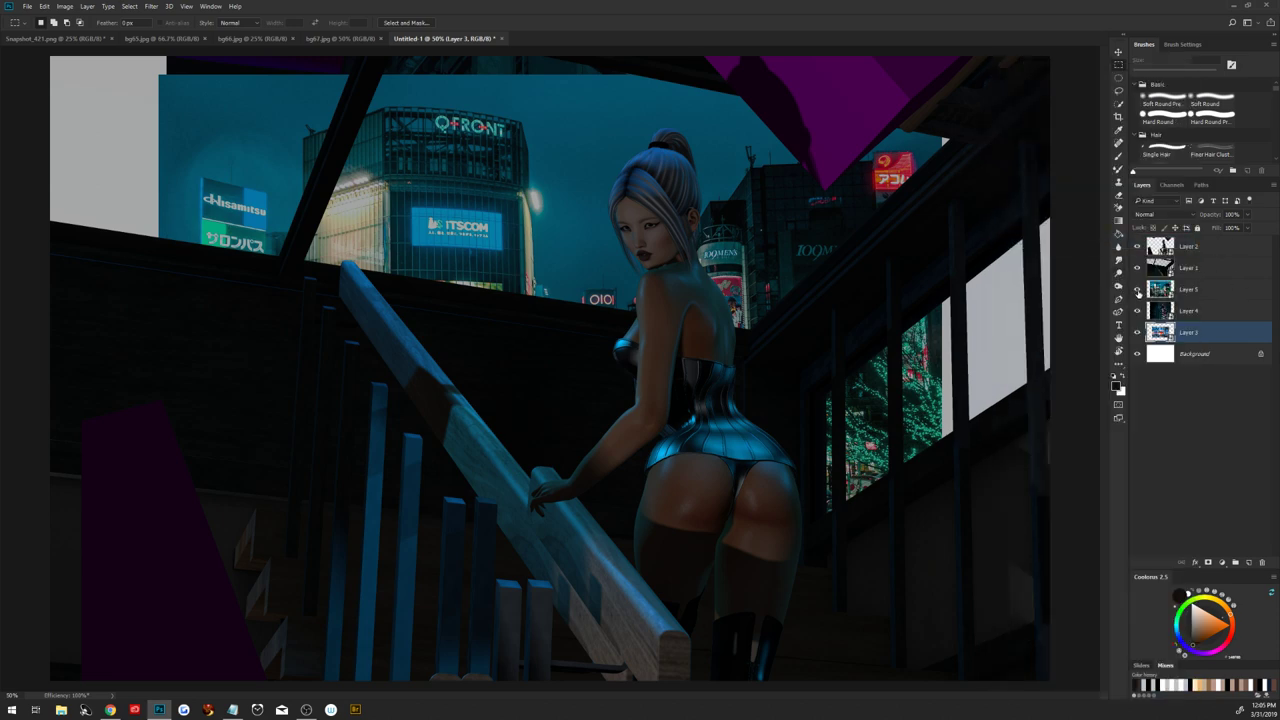
Hide Layers 5, 4 and 3, and select Layers 1 and 2 together
drag(1137, 292, 1138, 338)
click(1200, 250)
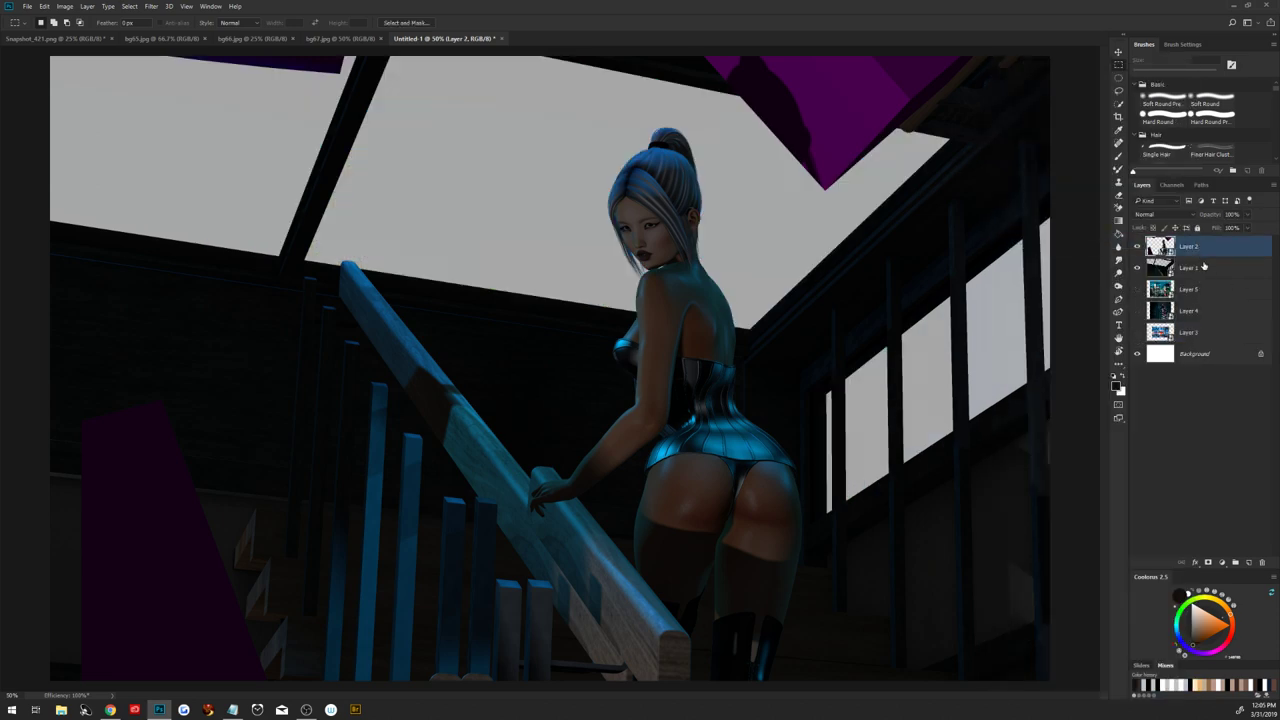
click(1203, 268)
shift+click(1205, 251)
scroll(943, 334, down, 3)
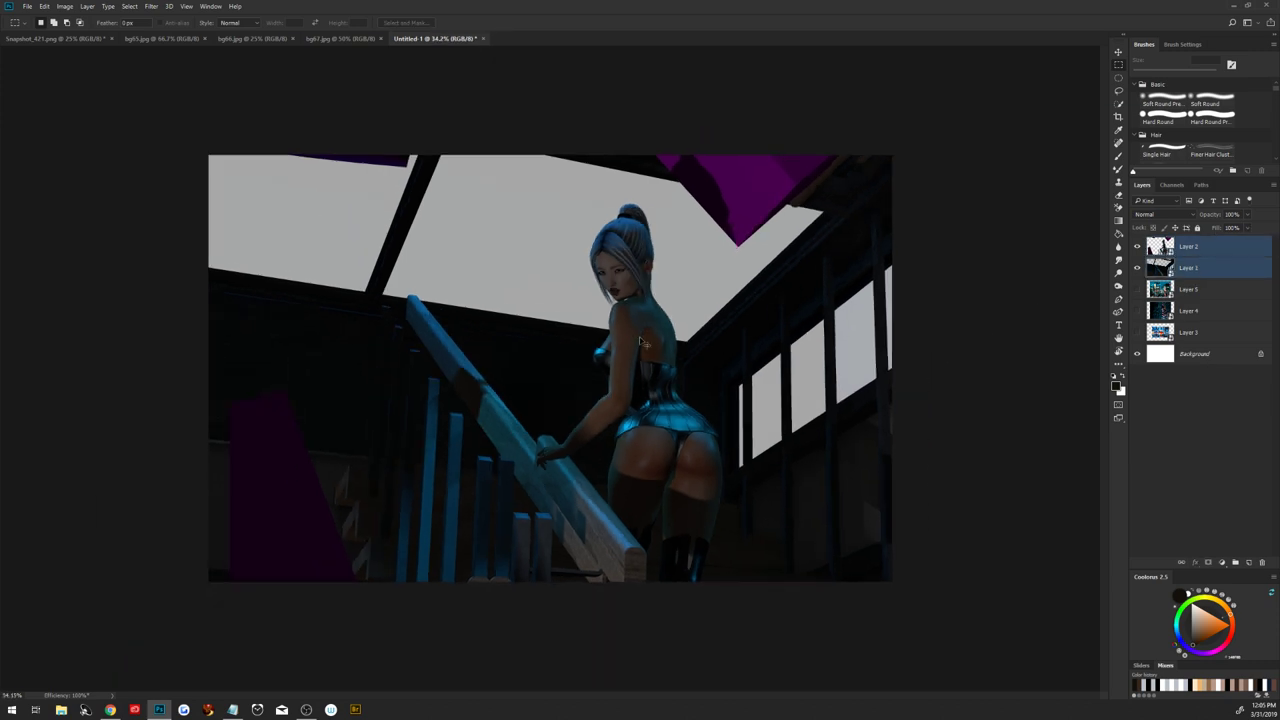
Free-transform Layers 1 and 2 together to about 67%, centred on the canvas, and commit
key(ctrl+t)
mouse_move(208, 157)
mouse_down()
mouse_move(308, 242)
mouse_move(243, 196)
mouse_up()
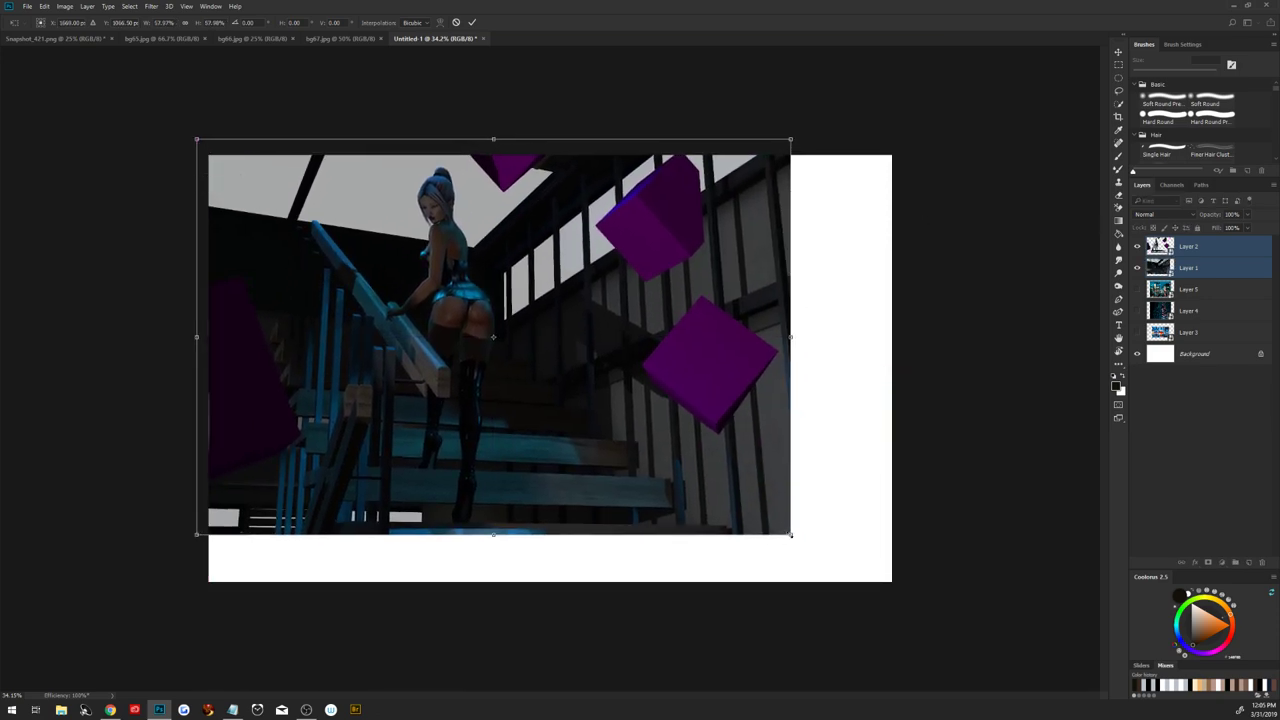
drag(790, 535, 878, 576)
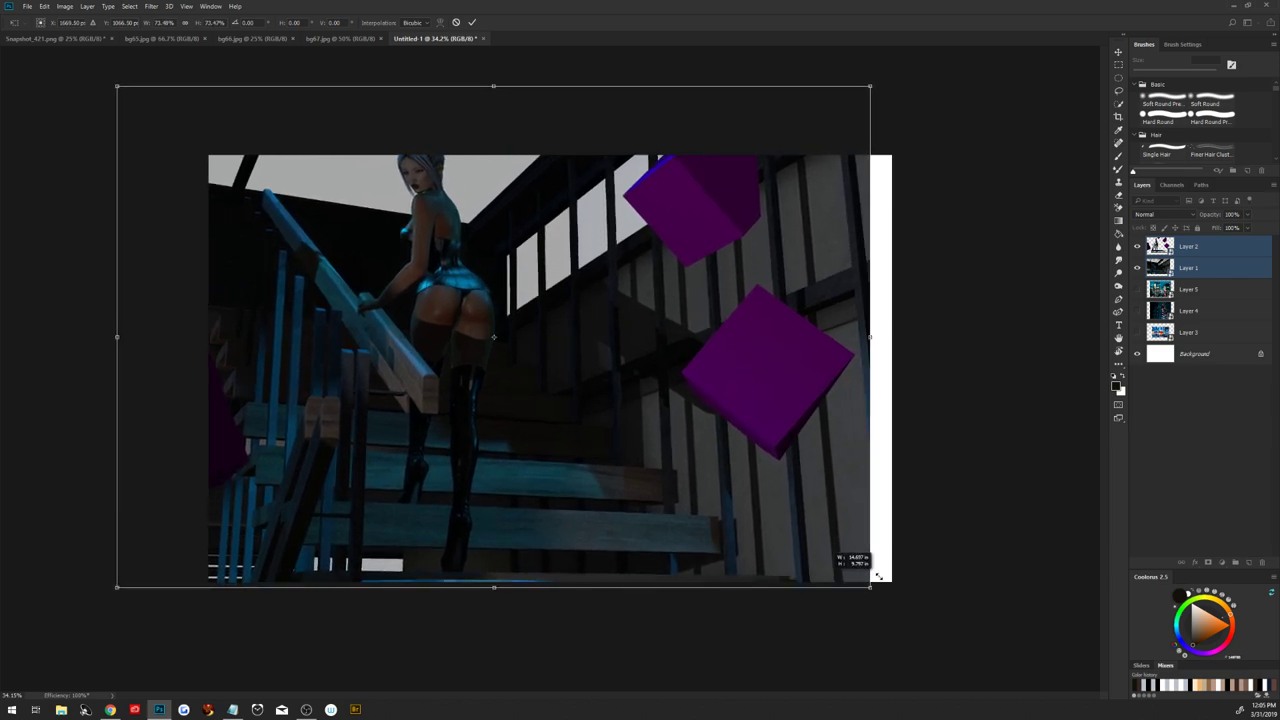
drag(744, 544, 787, 556)
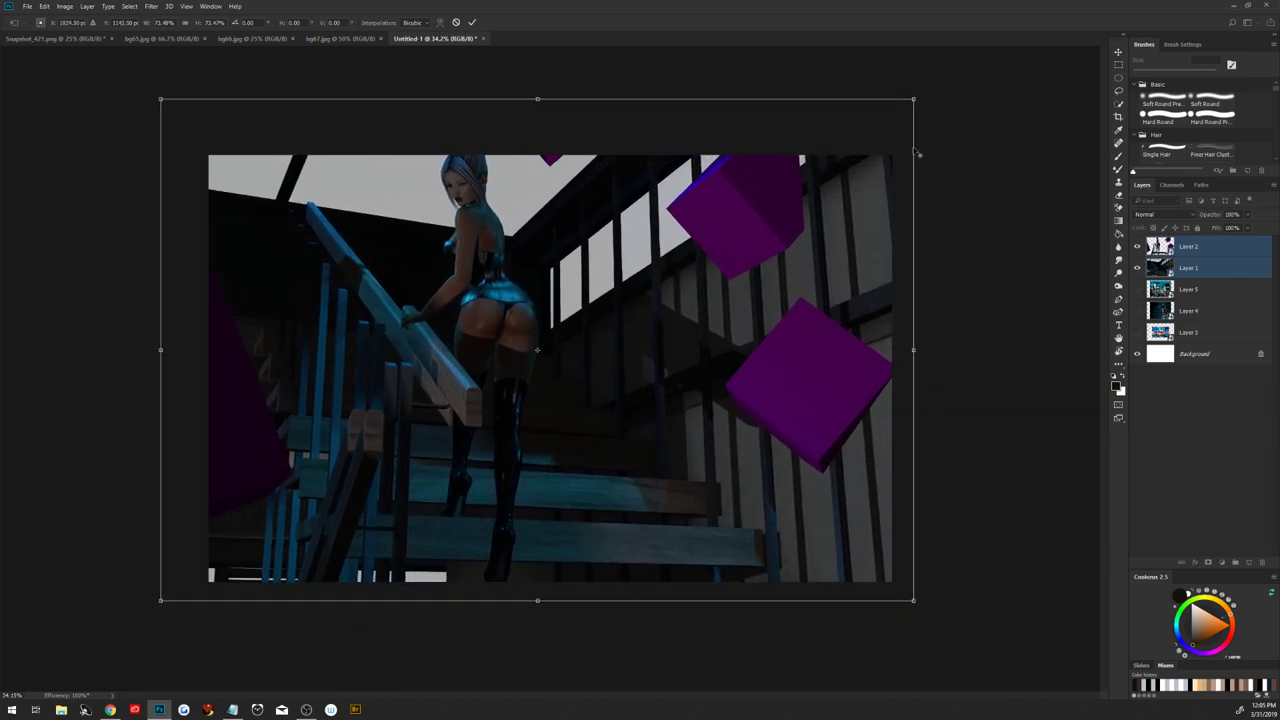
drag(911, 98, 896, 113)
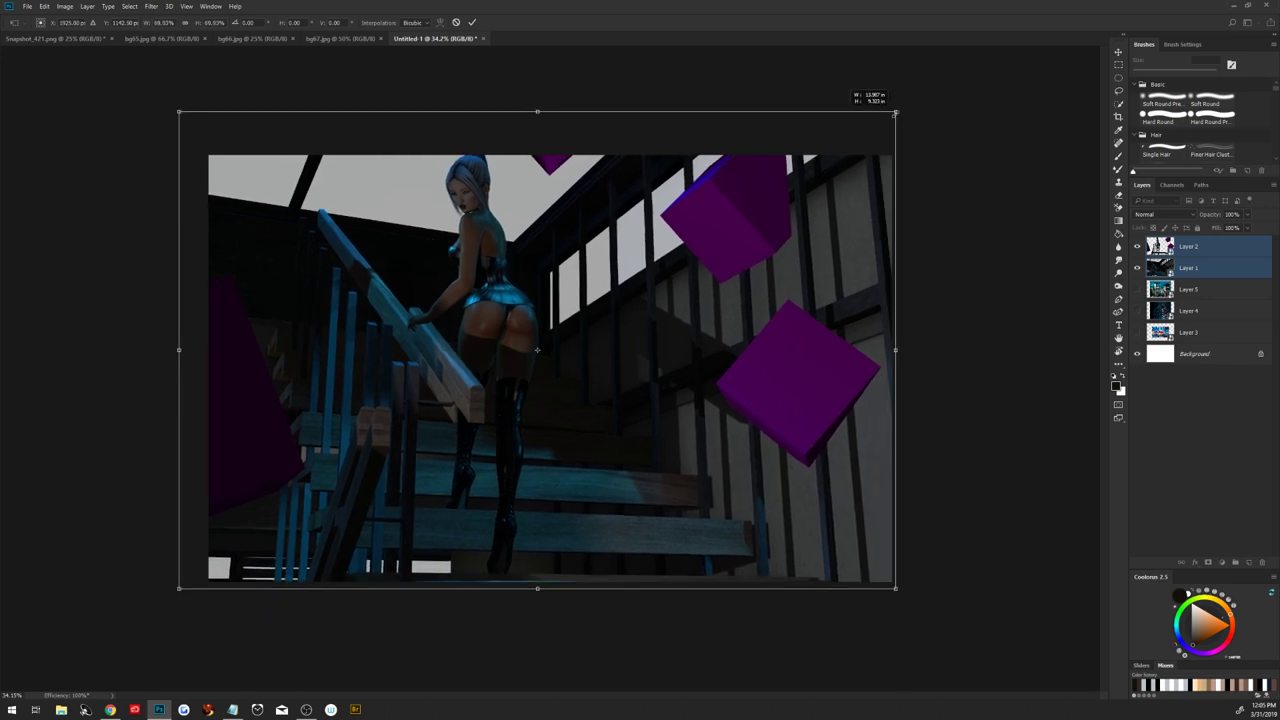
drag(862, 260, 891, 245)
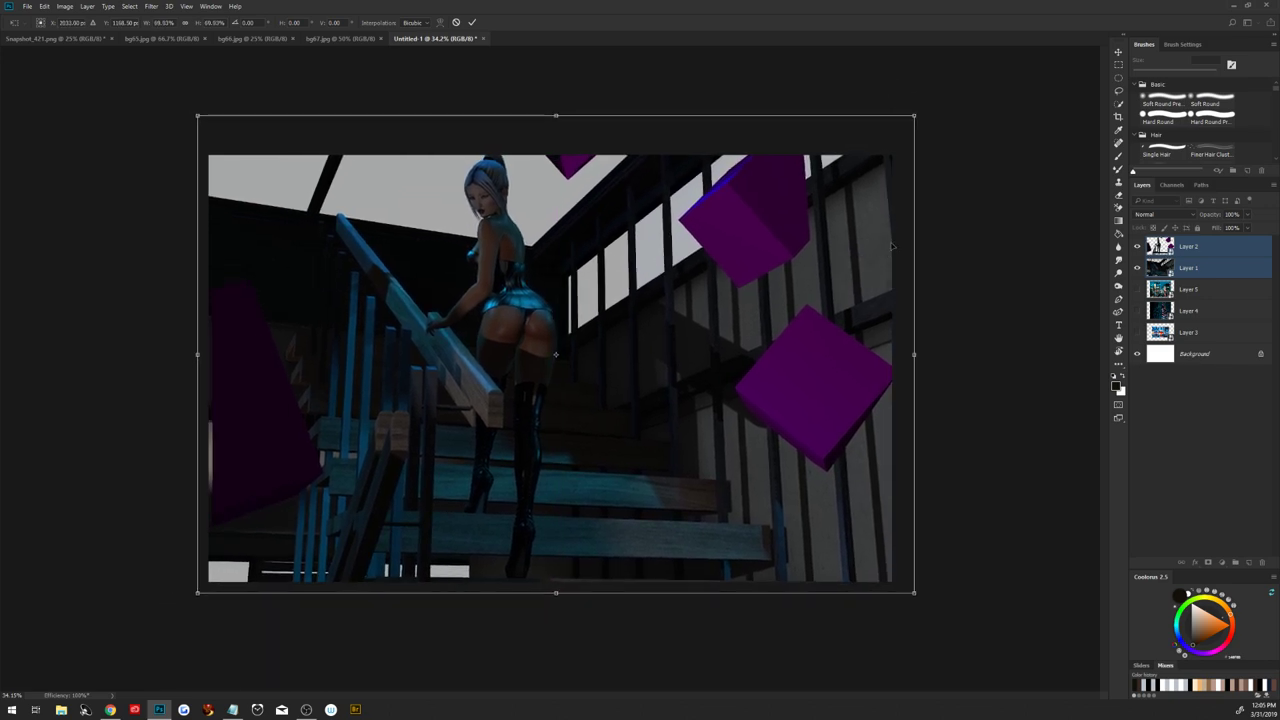
drag(905, 124, 897, 129)
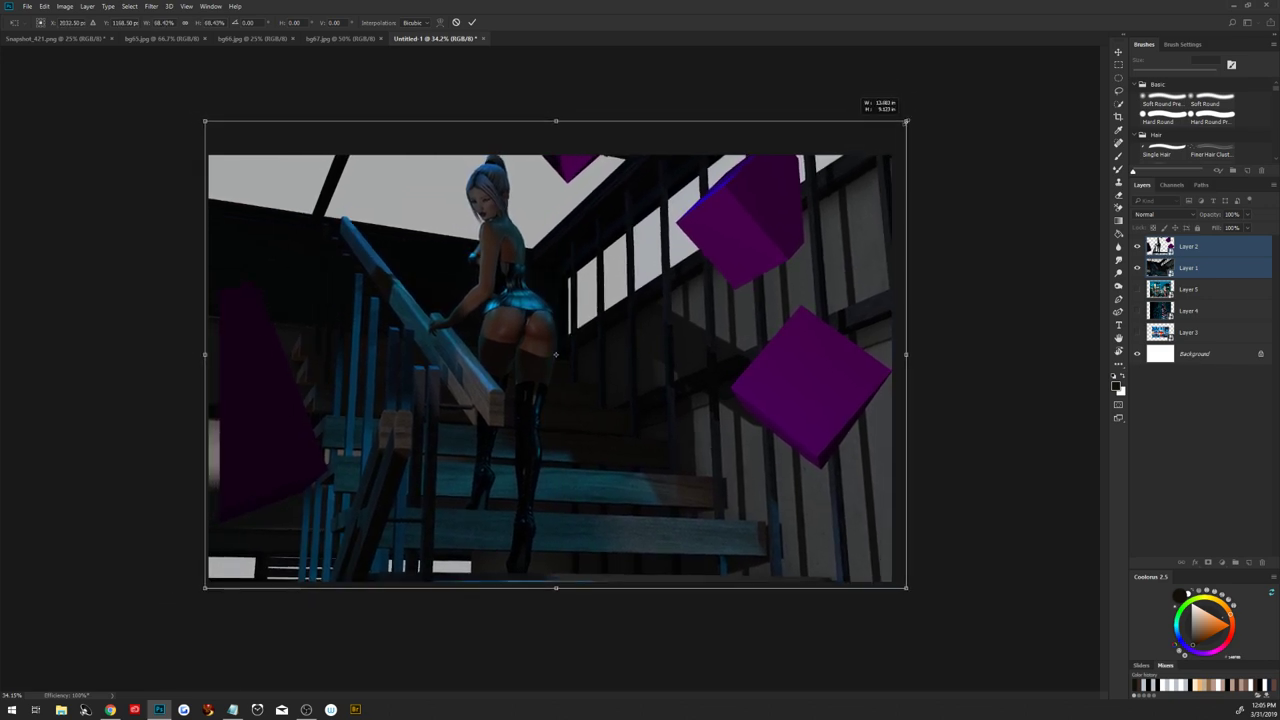
drag(843, 279, 835, 282)
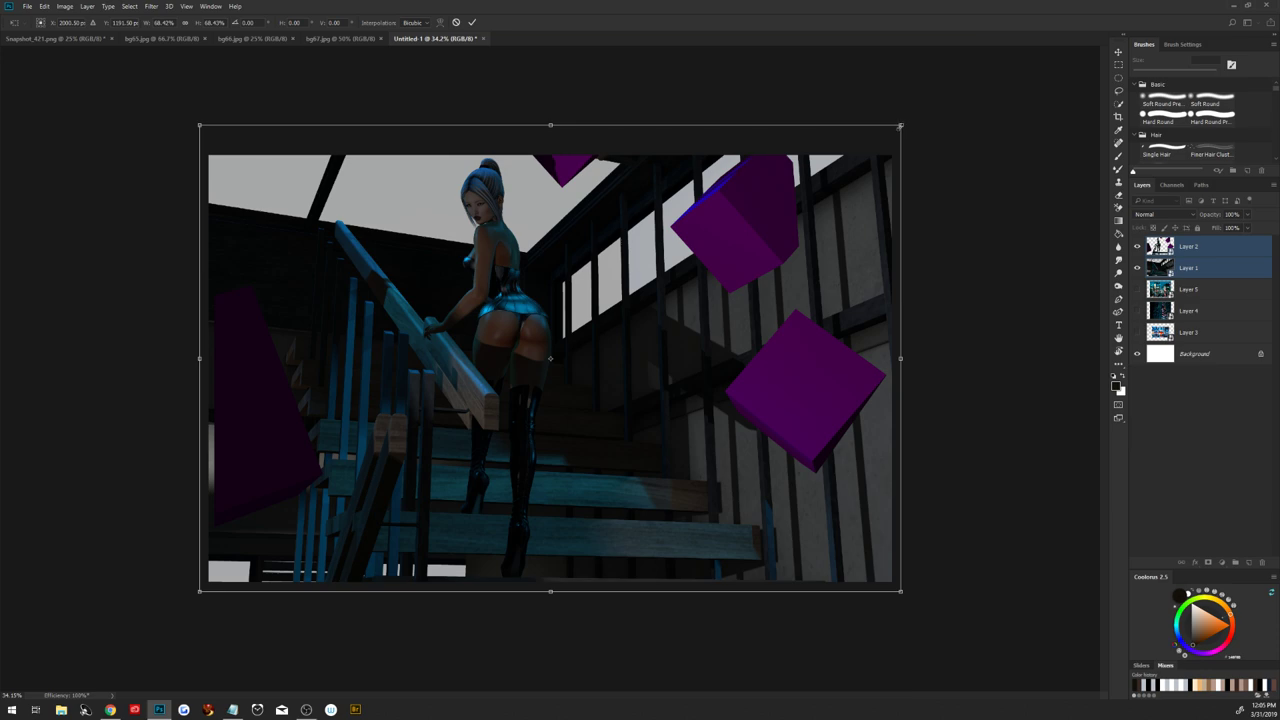
drag(900, 127, 893, 133)
drag(856, 222, 855, 220)
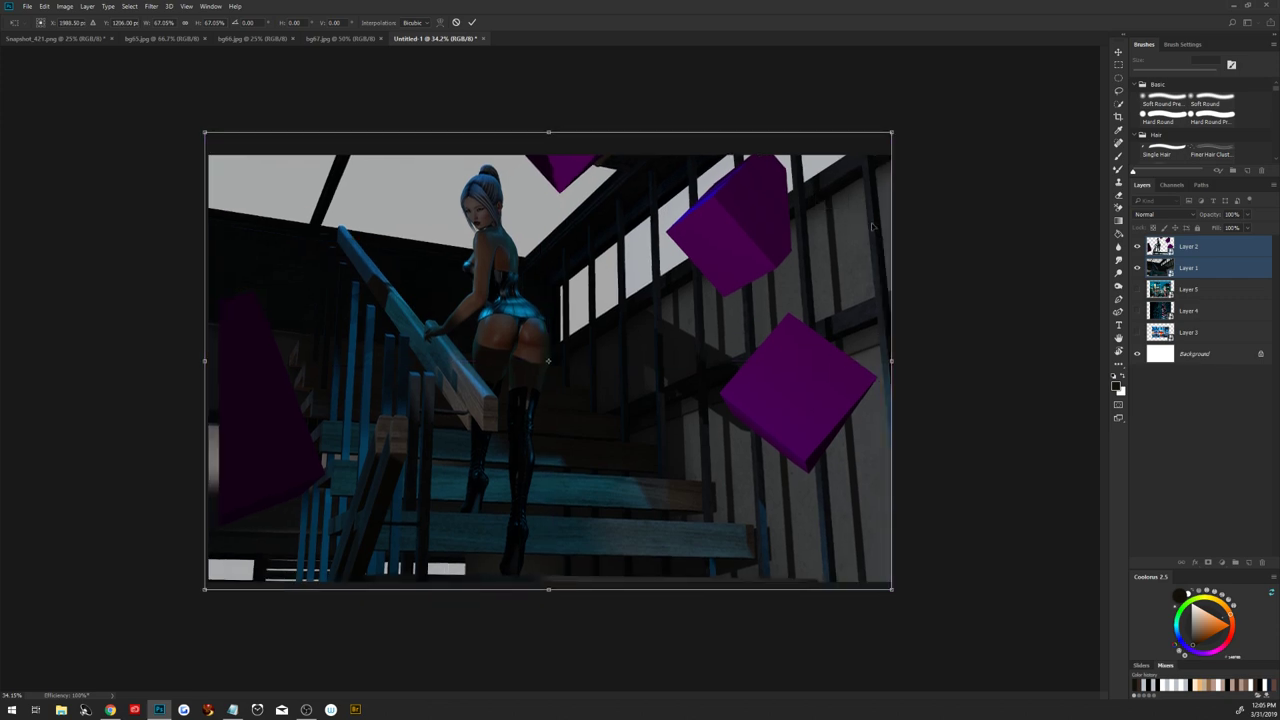
click(473, 23)
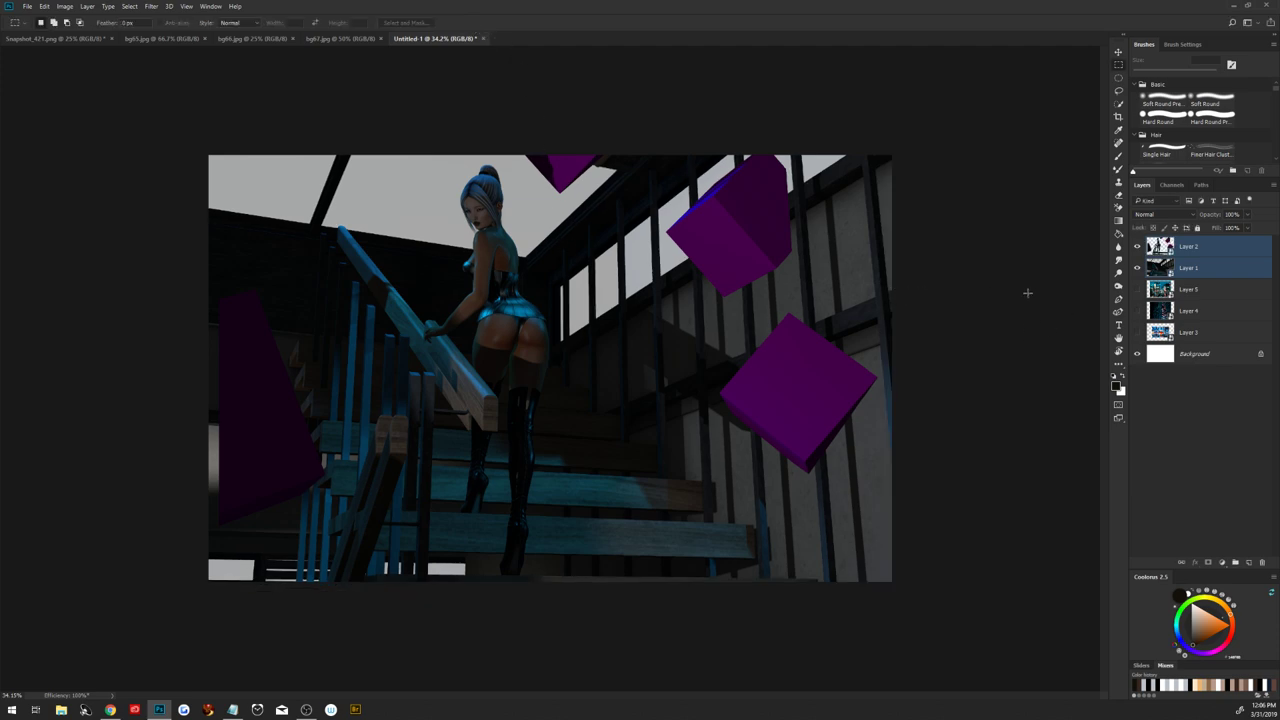
Select Layer 1 on its own in the Layers panel
click(1210, 248)
right_click(1210, 248)
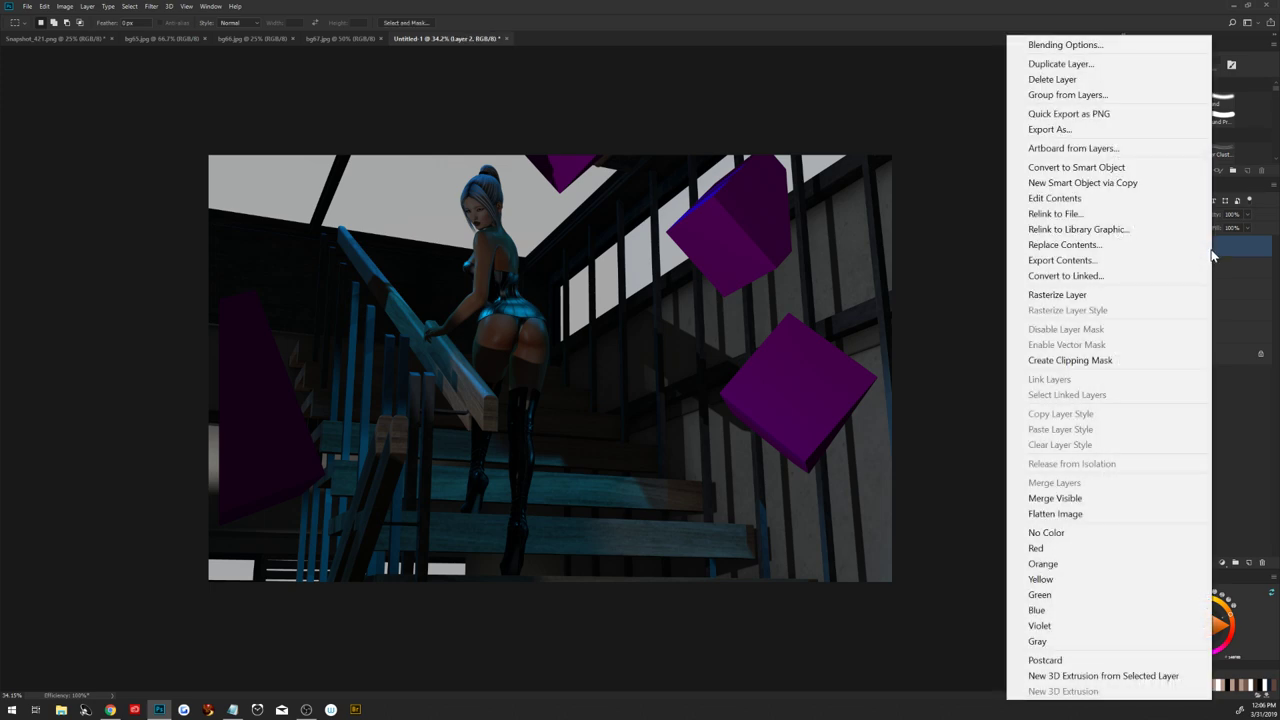
click(1186, 272)
Rasterize Layer 1 and select Layer 2
right_click(1186, 272)
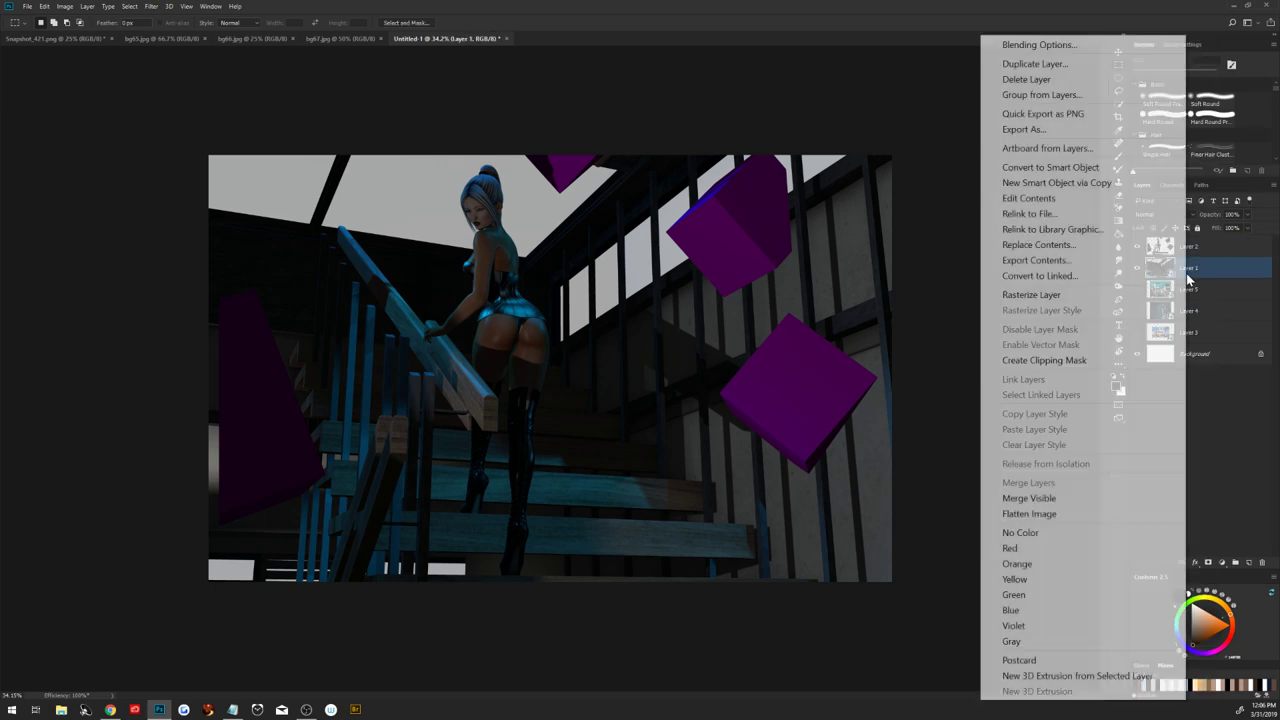
click(1088, 294)
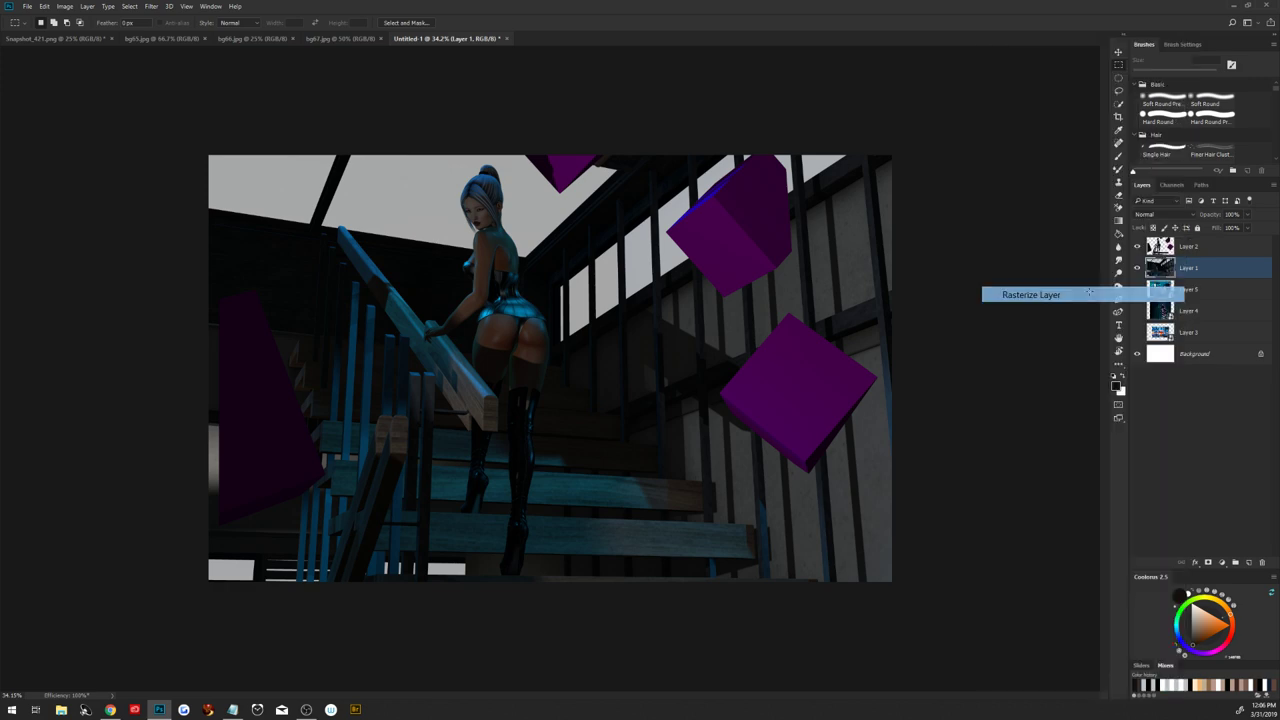
click(1195, 252)
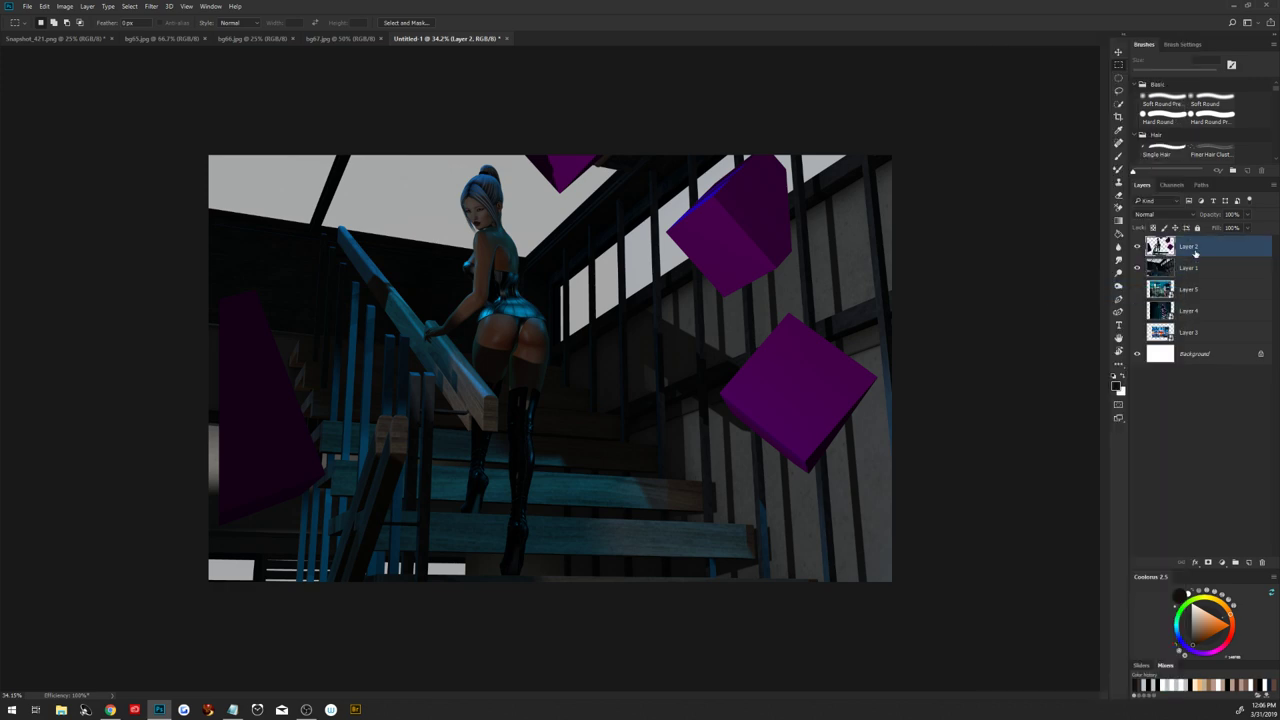
Lasso and delete the purple cubes and the left purple shape from Layer 2
click(1118, 90)
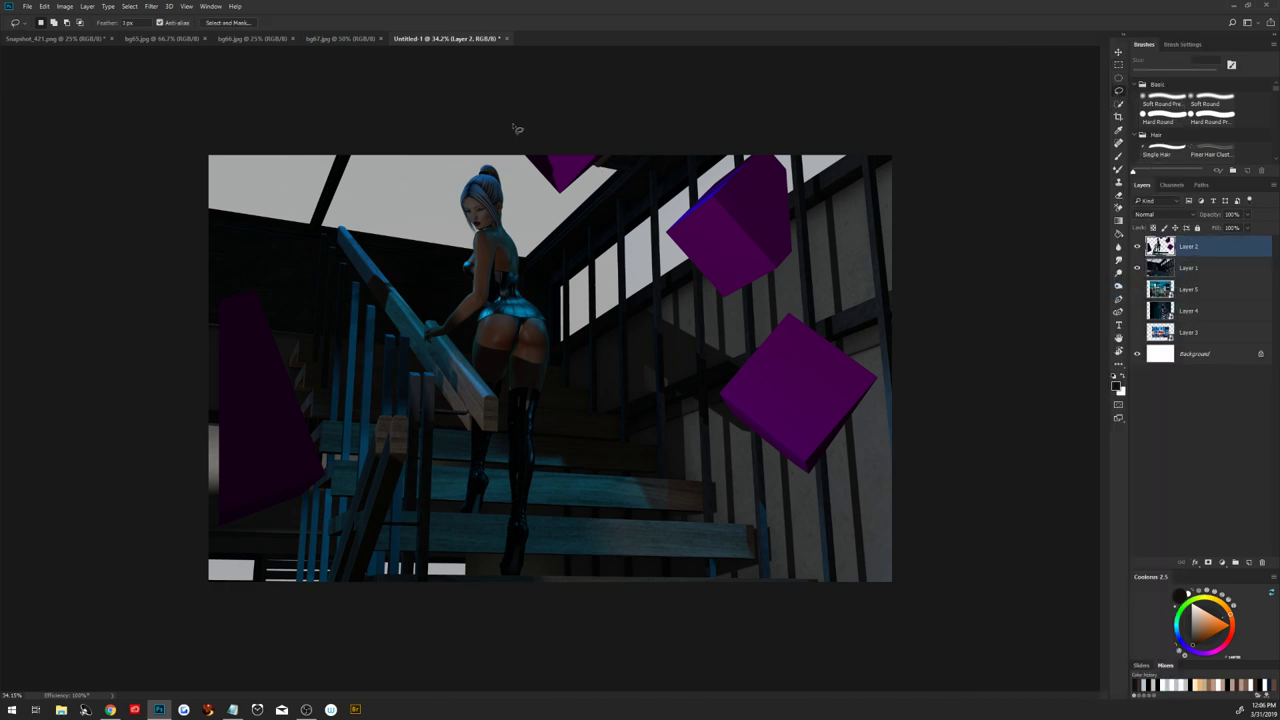
mouse_move(512, 128)
mouse_down()
mouse_move(883, 127)
mouse_move(552, 114)
mouse_move(517, 131)
mouse_up()
key(Delete)
mouse_move(172, 145)
mouse_down()
mouse_move(135, 447)
mouse_move(183, 120)
mouse_up()
key(Delete)
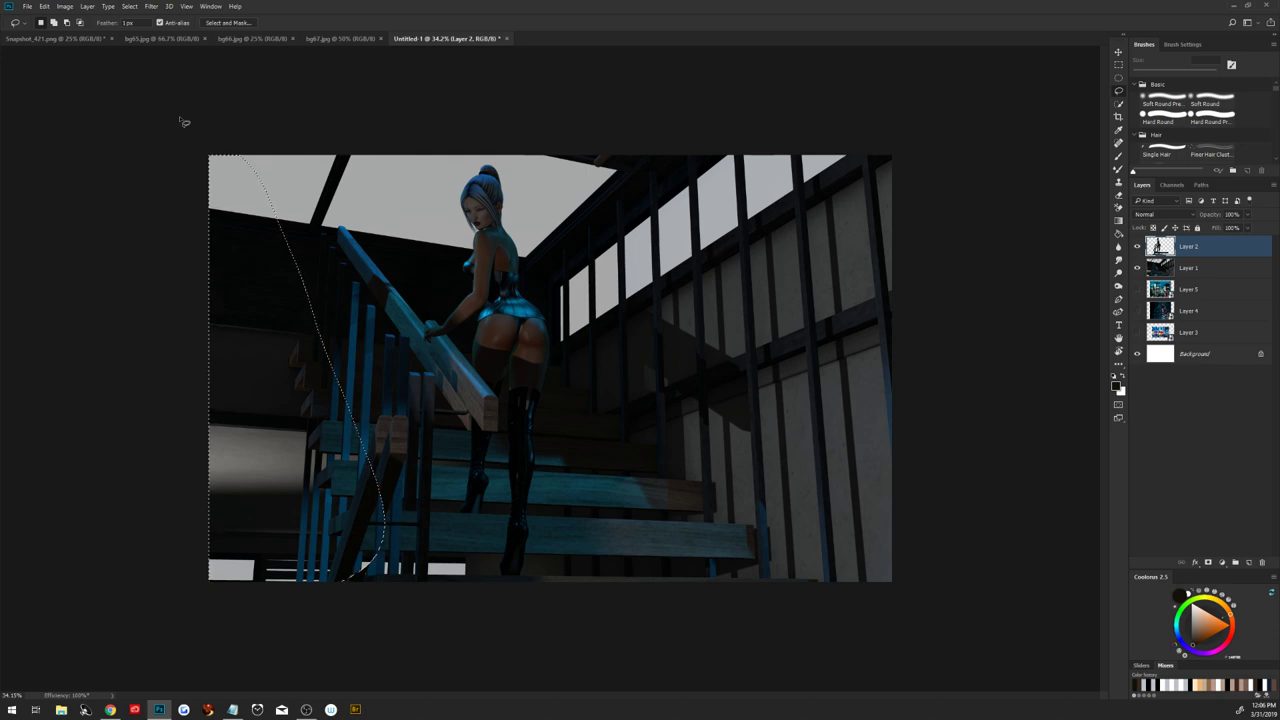
key(ctrl+d)
key(ctrl+t)
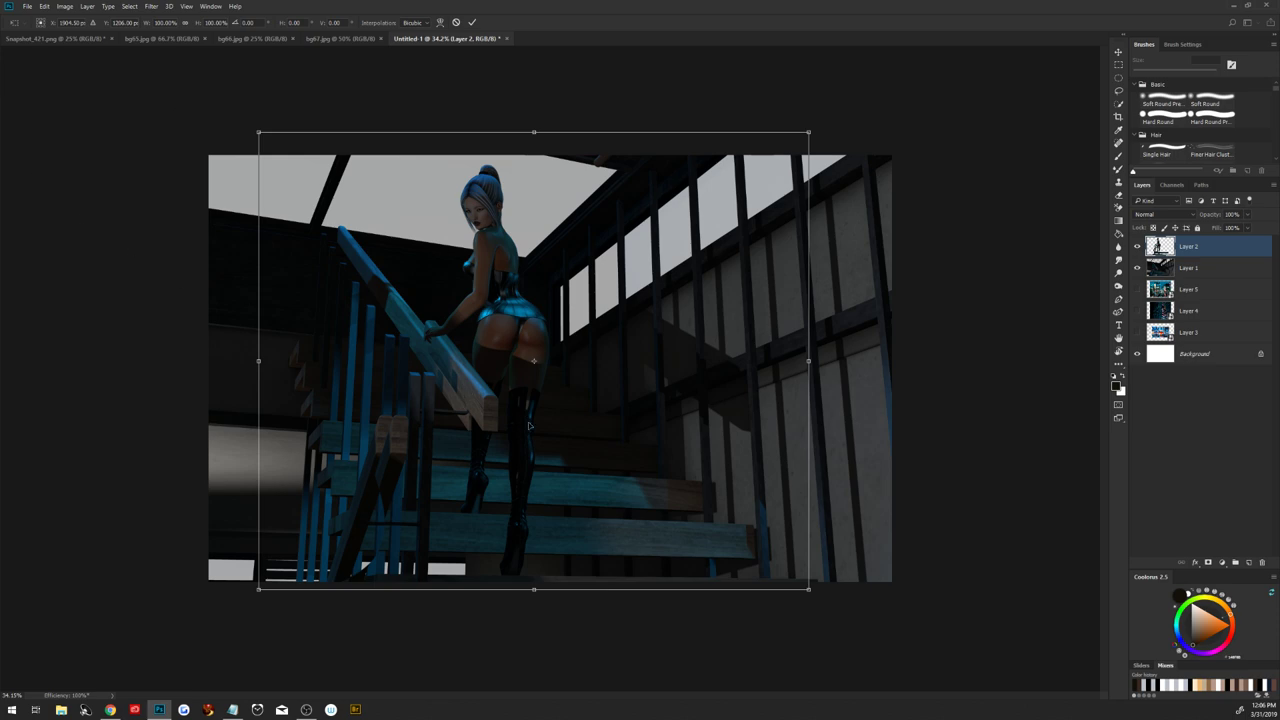
Nudge Layer 2 slightly left with a transform and arrow keys, then commit
drag(530, 426, 516, 422)
key(Up)
key(Up)
key(Up)
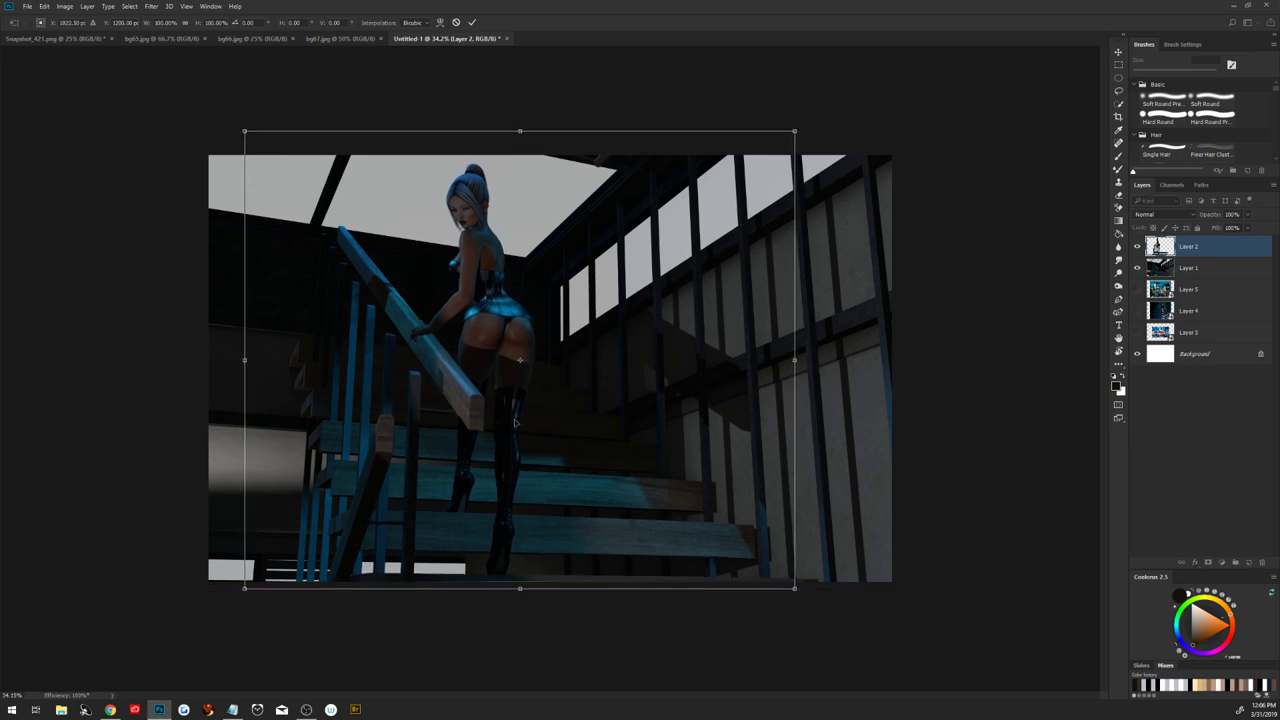
key(Left)
key(Left)
key(Left)
key(Down)
key(Down)
key(Down)
scroll(502, 340, up, 2)
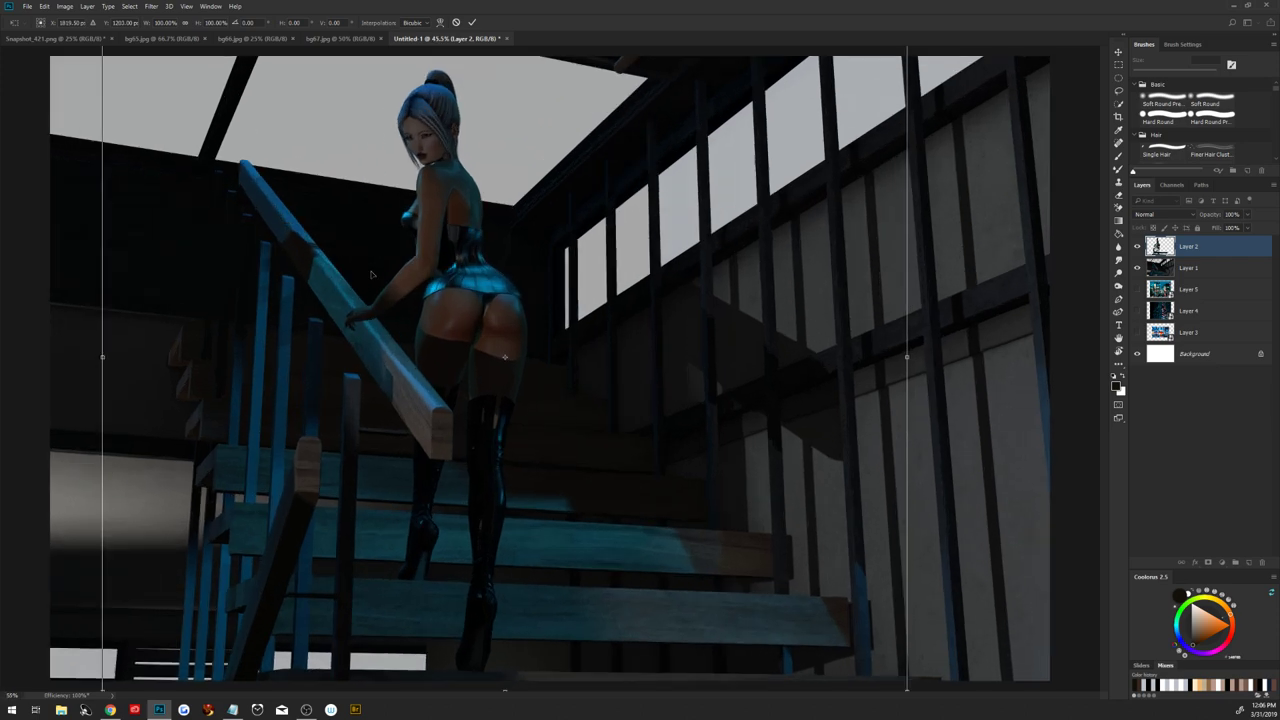
scroll(502, 340, up, 1)
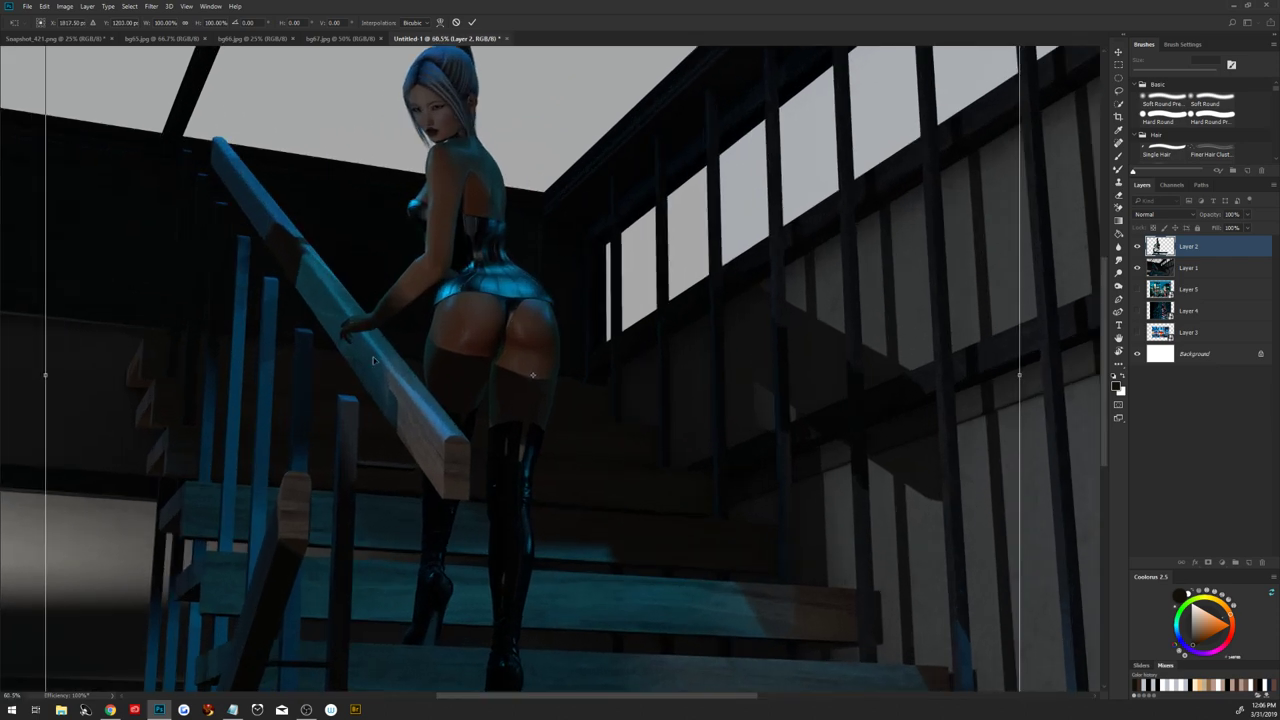
key(Left)
key(Left)
key(Up)
key(Up)
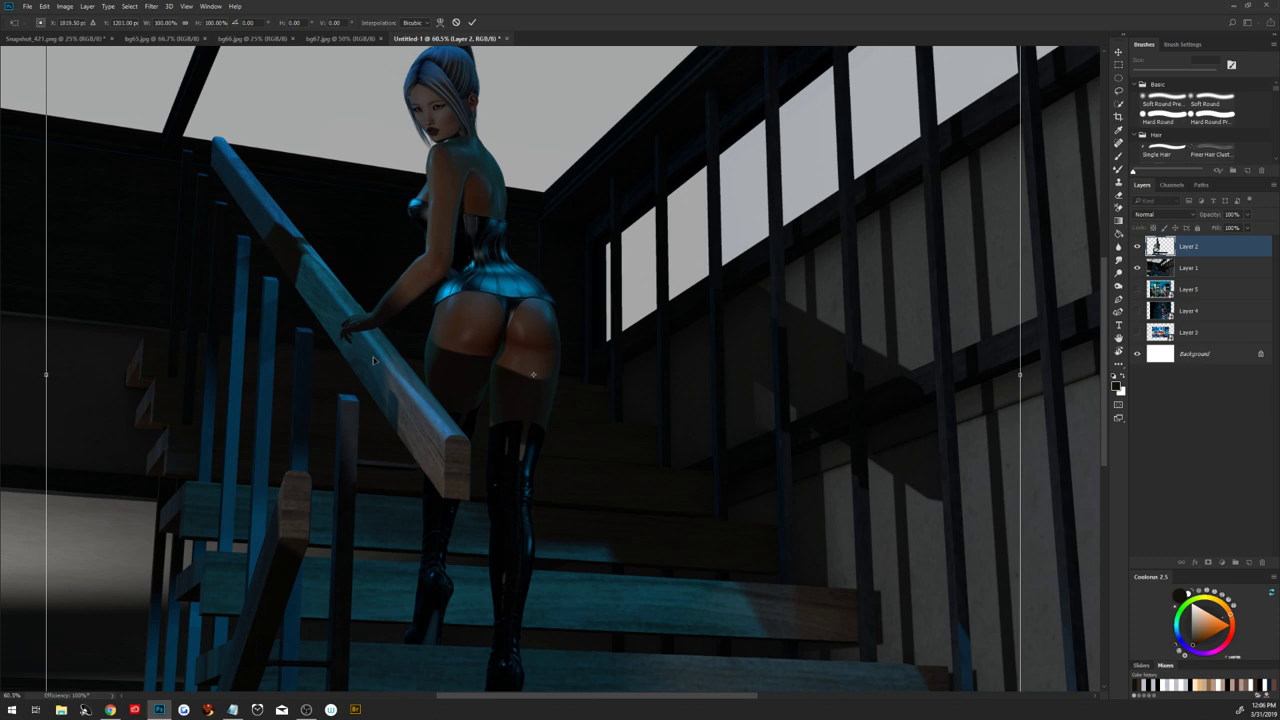
key(Down)
key(Down)
scroll(306, 422, down, 2)
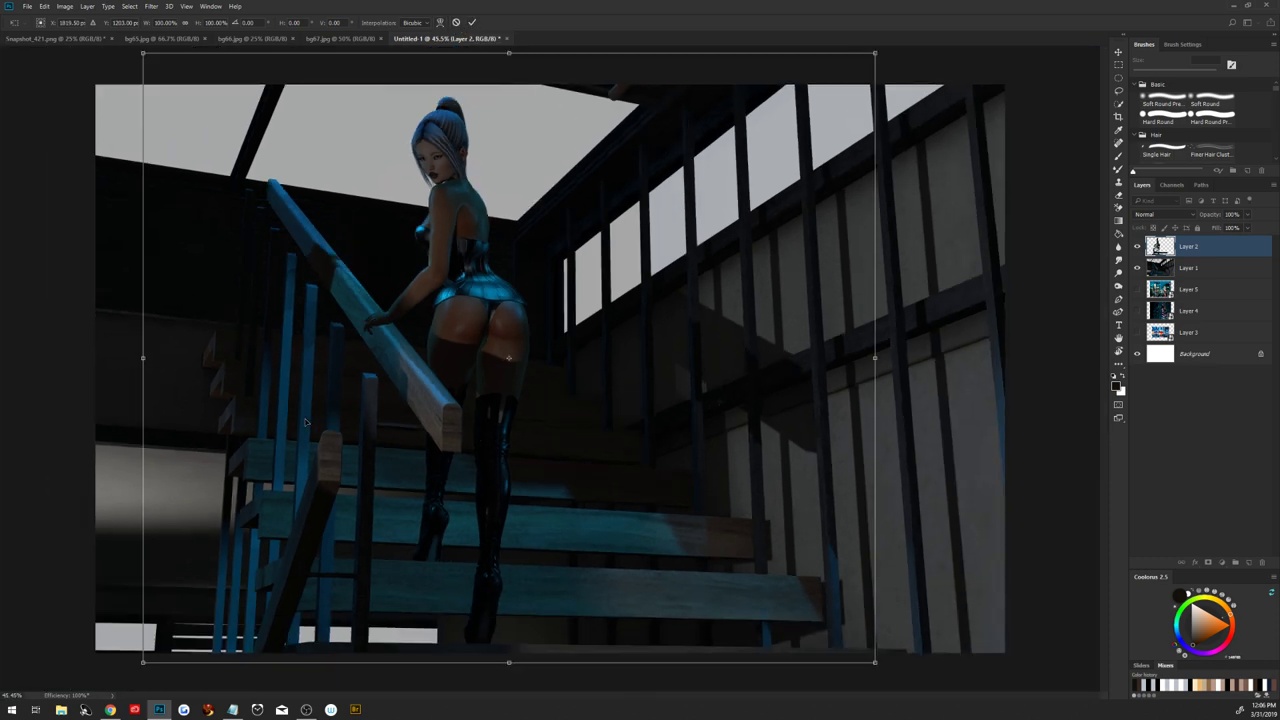
click(474, 24)
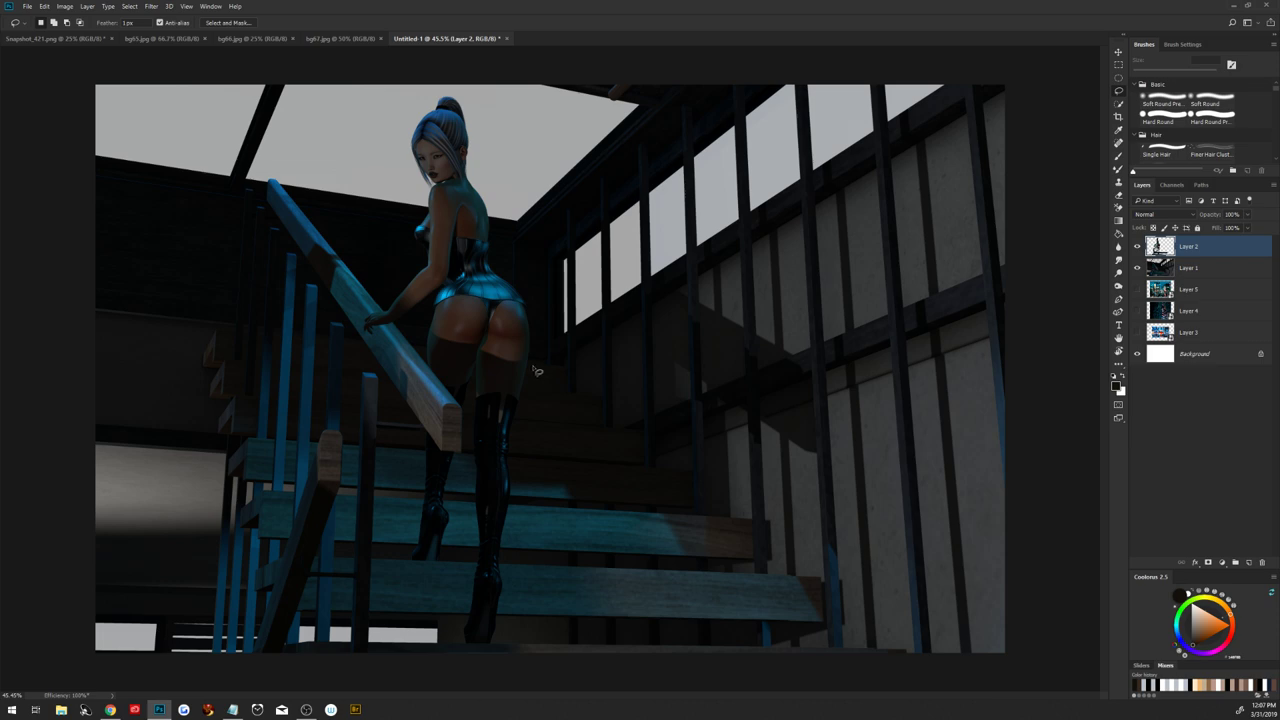
Transform the figure layer again, nudging it upward into final position, and commit
key(ctrl+t)
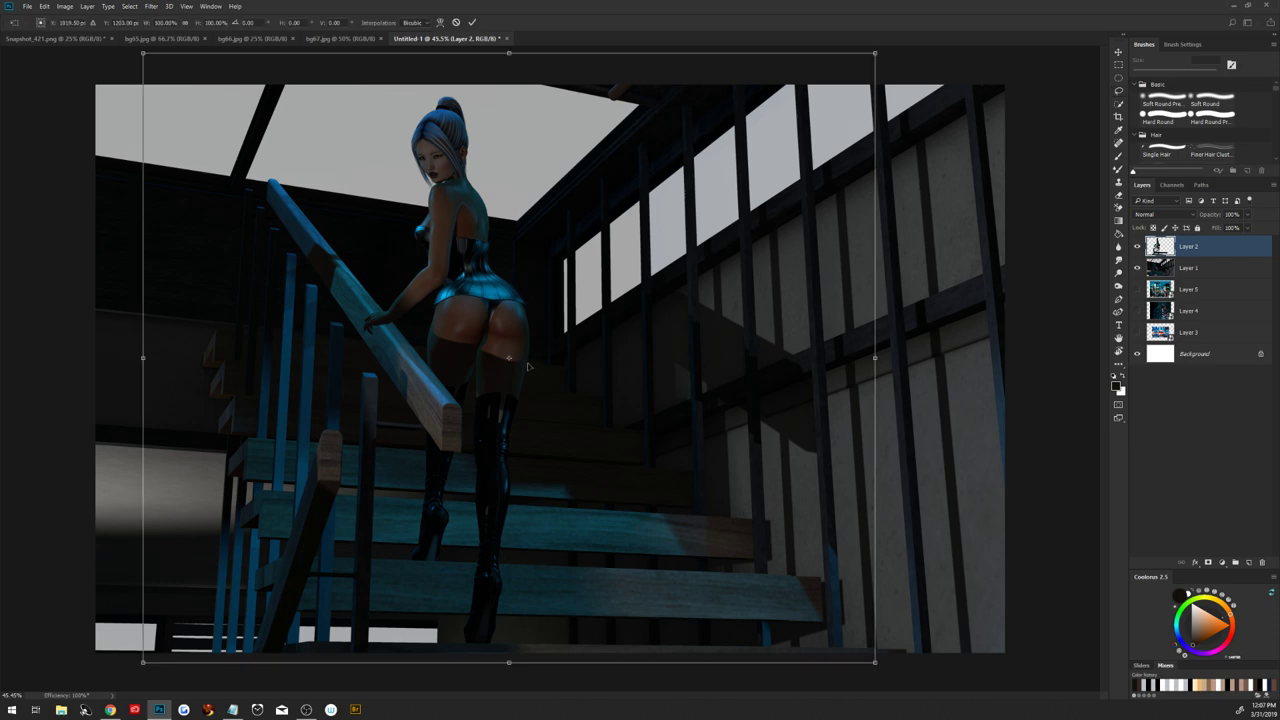
drag(430, 388, 429, 400)
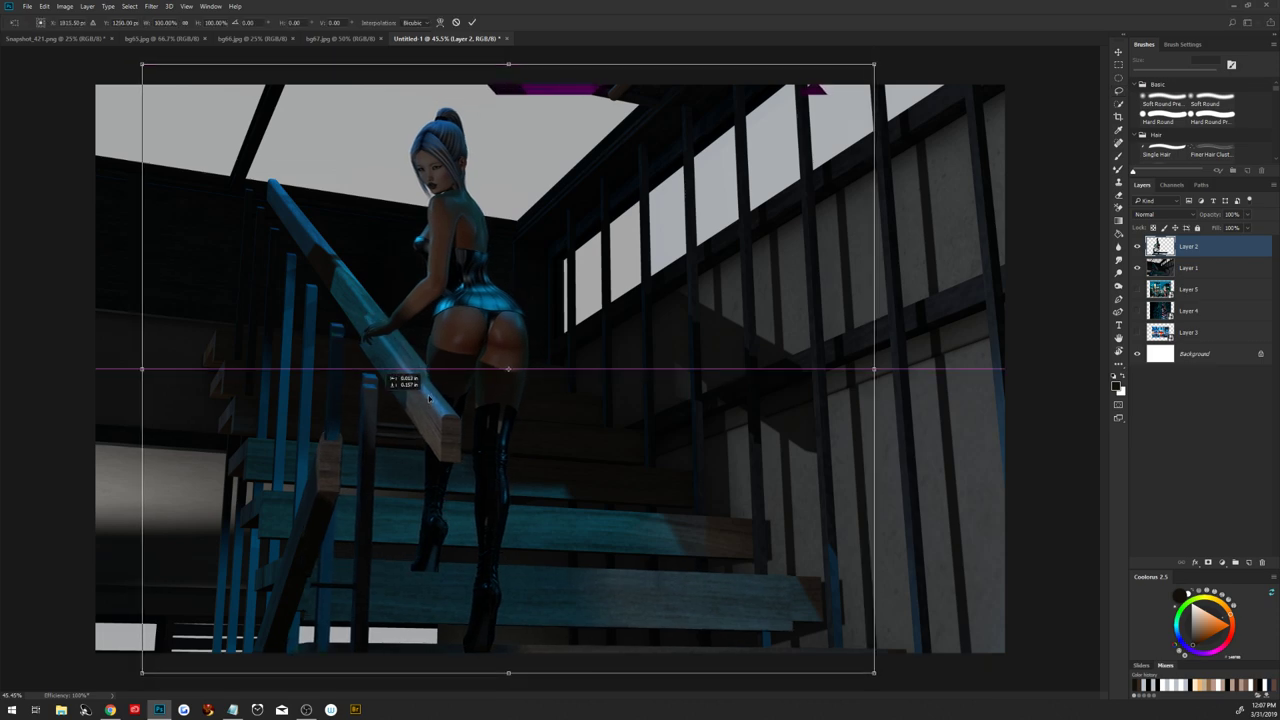
key(shift+Up)
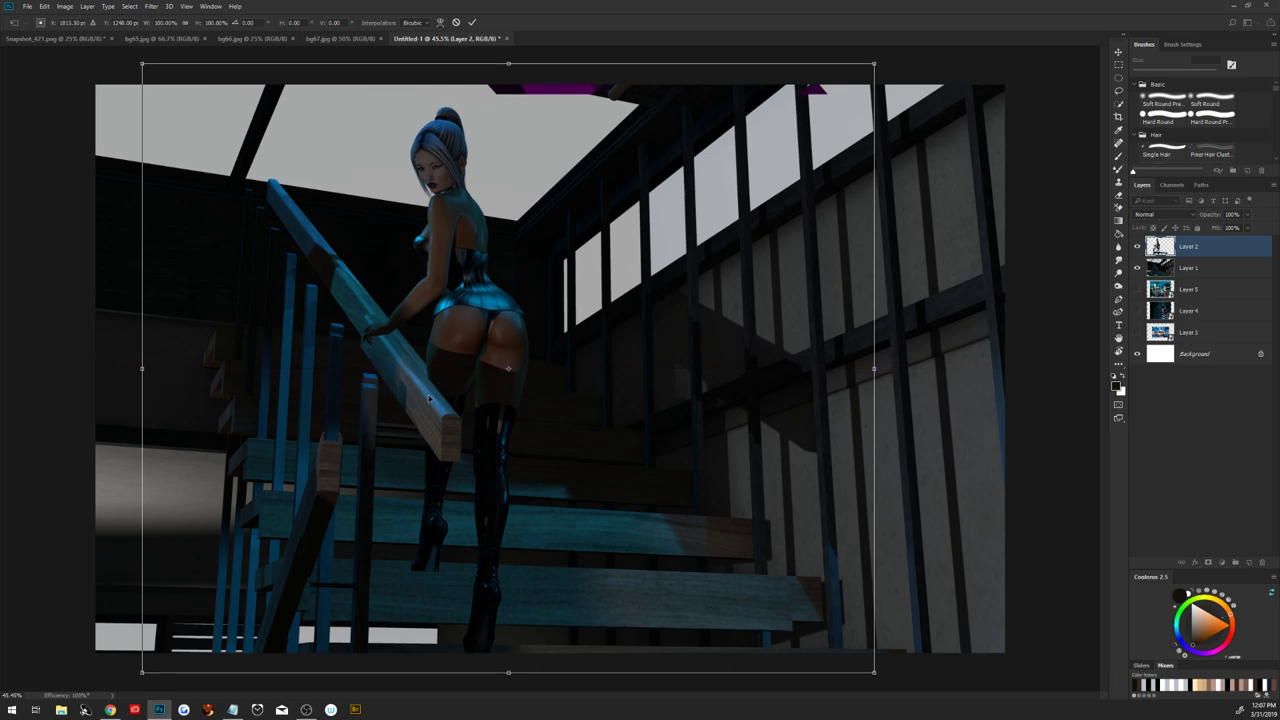
key(shift+Up)
key(shift+Up)
key(shift+Up)
key(Up)
key(Up)
key(Up)
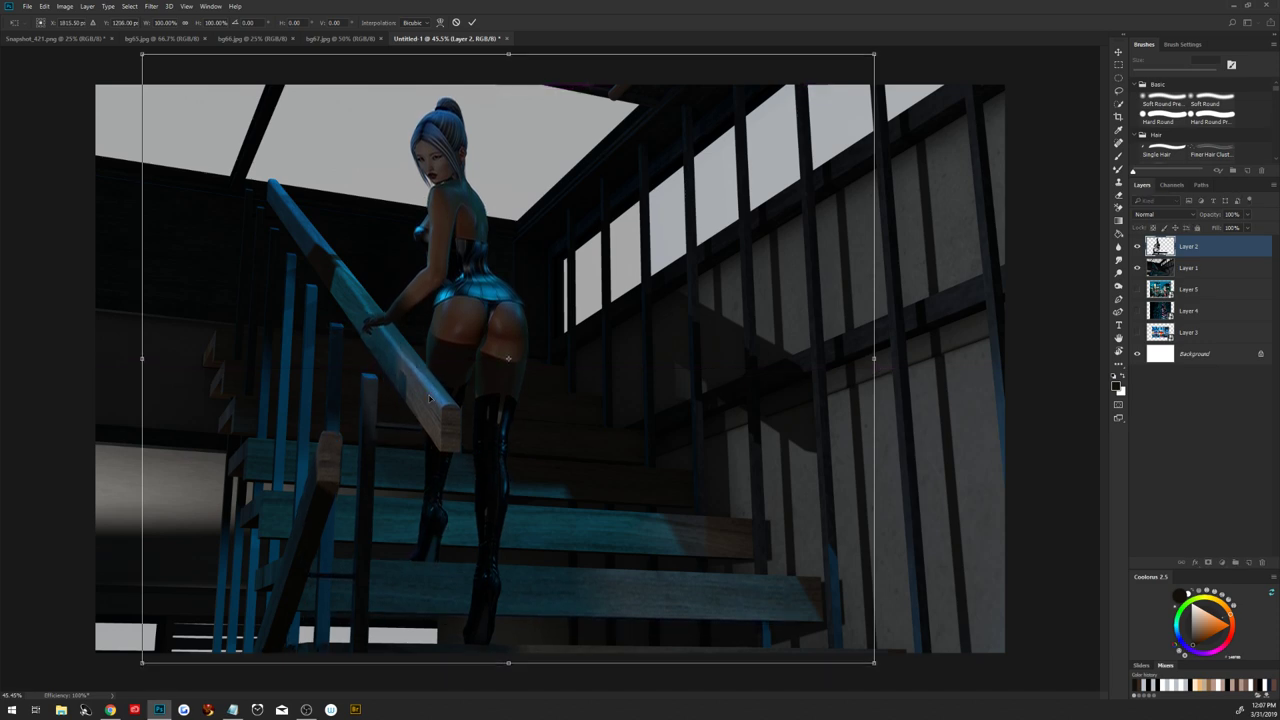
key(Up)
key(Up)
key(Right)
key(Right)
key(Right)
key(Right)
key(Right)
key(Right)
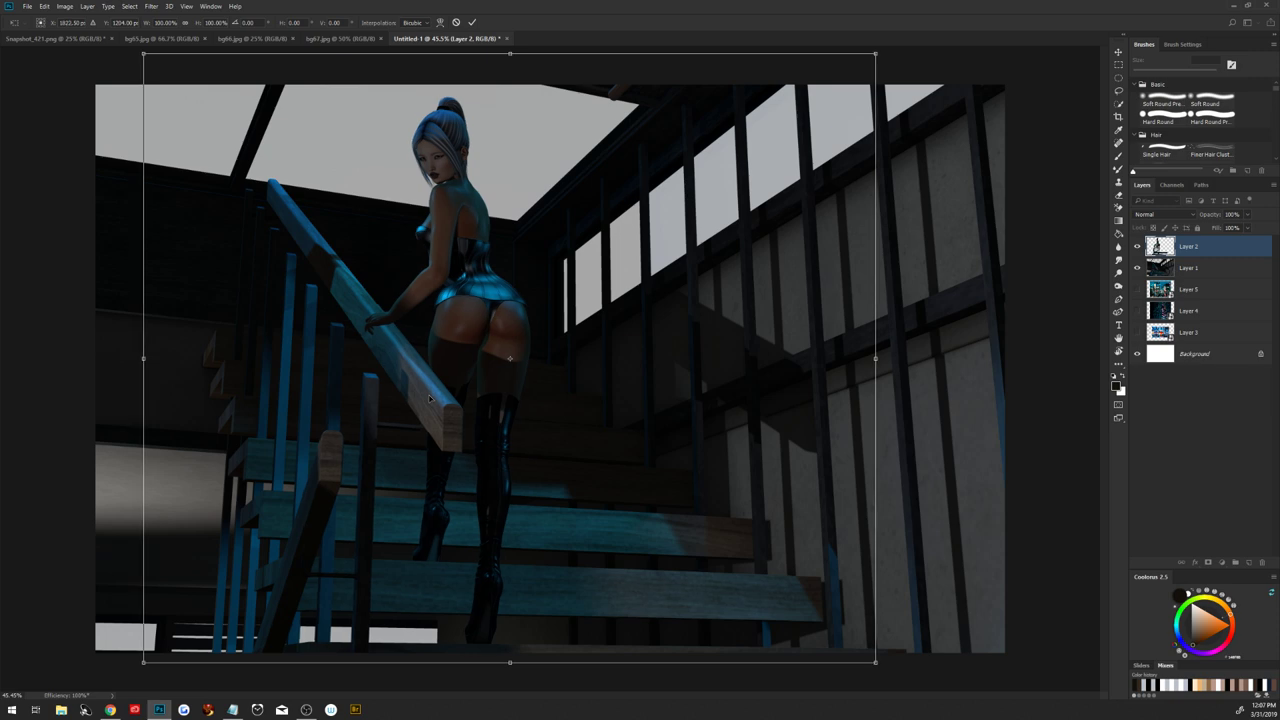
key(Left)
key(Left)
key(Left)
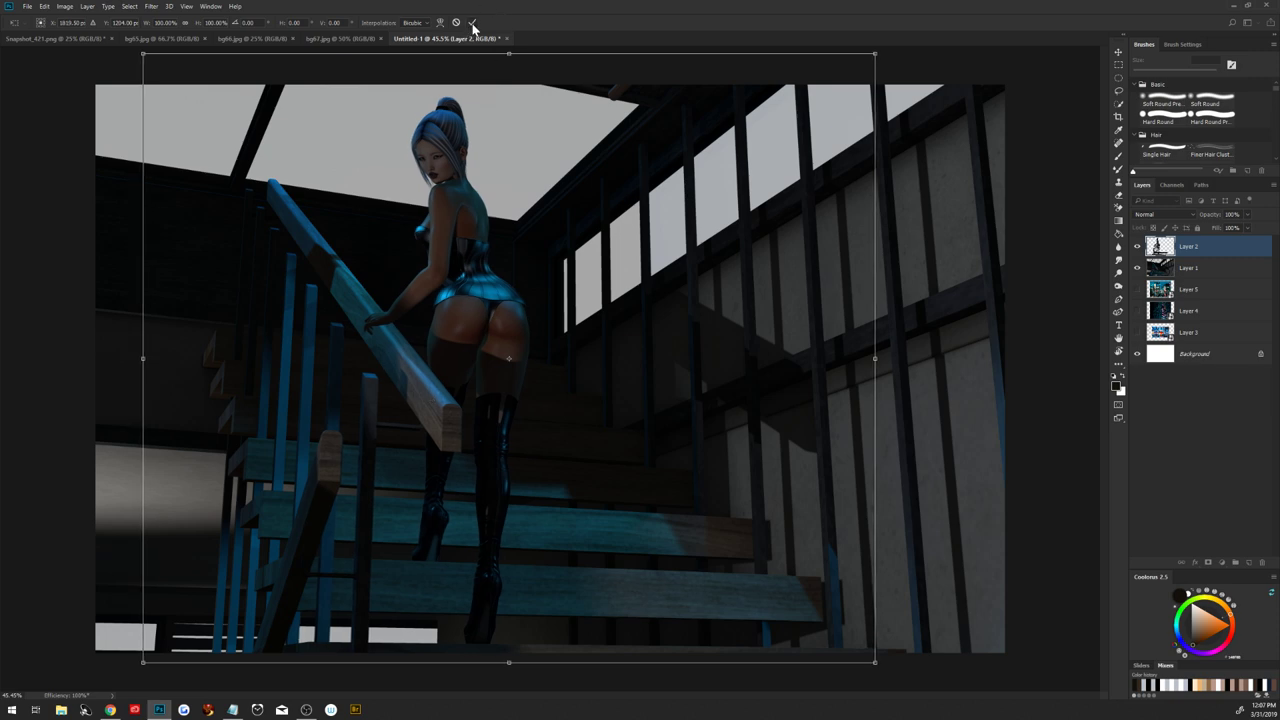
click(472, 22)
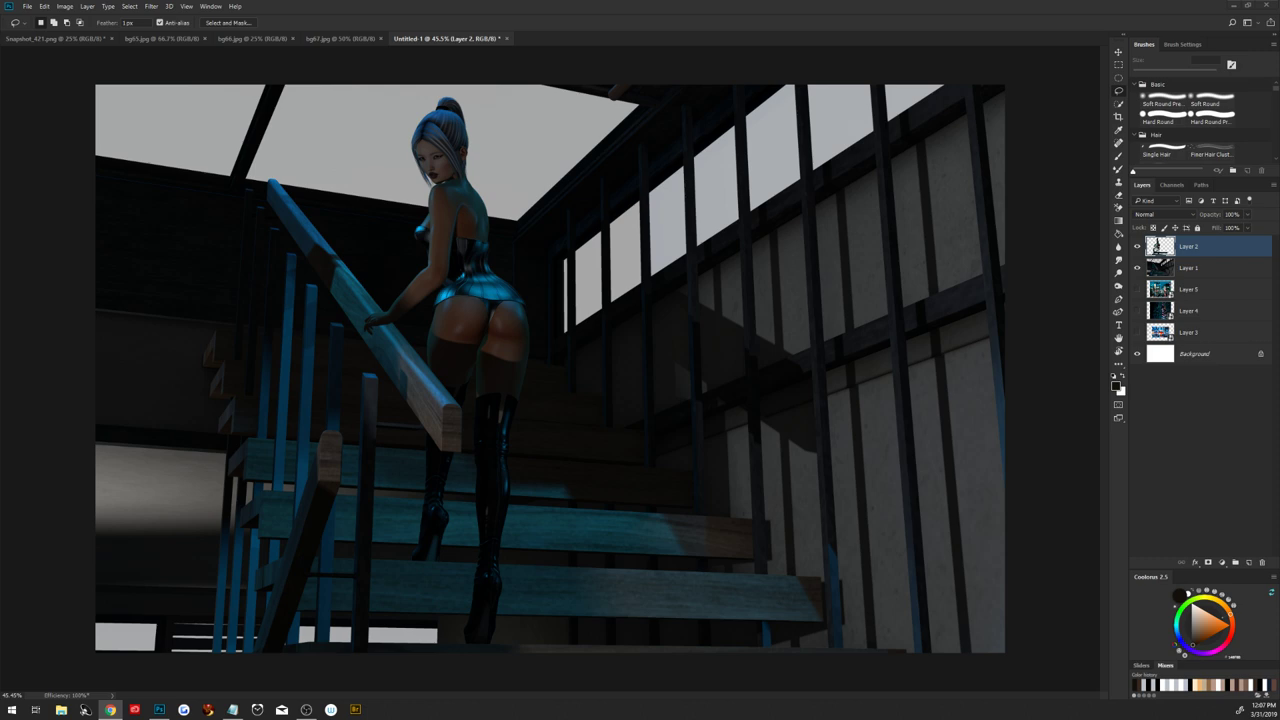
Move Layer 3 above Layer 5 and make its neon city image visible
scroll(355, 537, down, 2)
scroll(356, 538, down, 1)
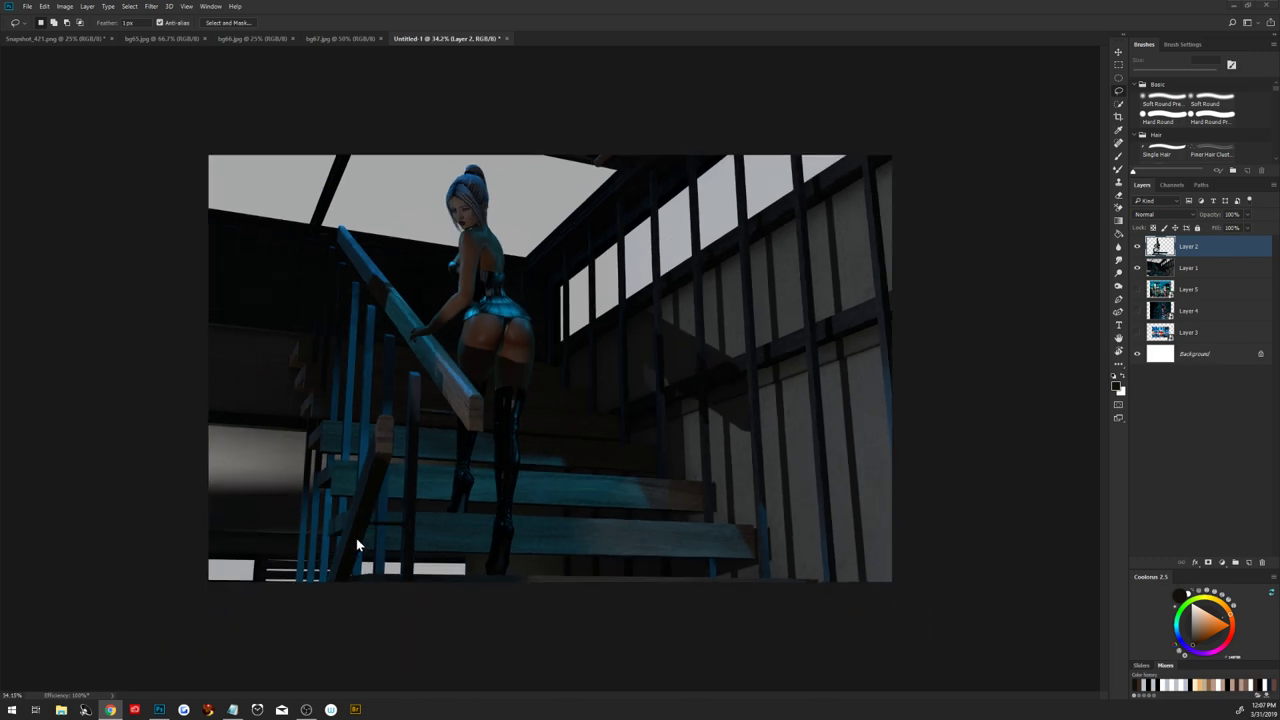
scroll(356, 538, up, 1)
scroll(356, 538, down, 1)
scroll(356, 538, up, 1)
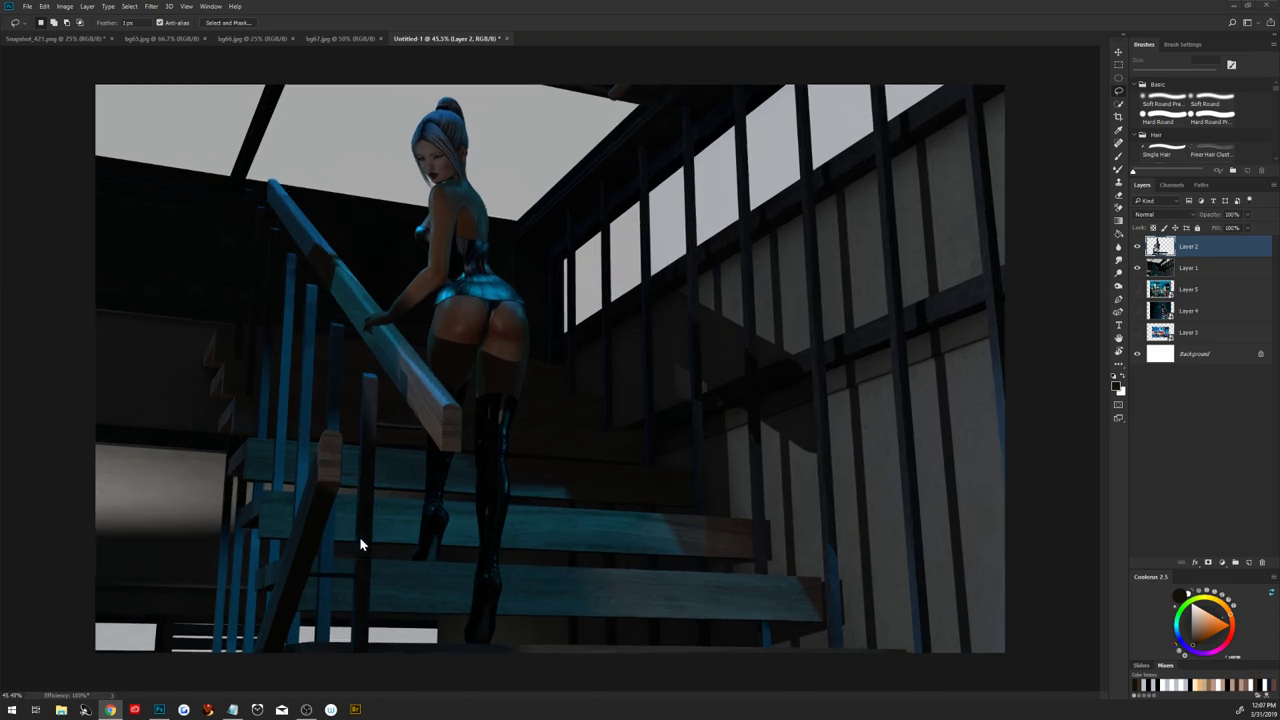
click(1190, 335)
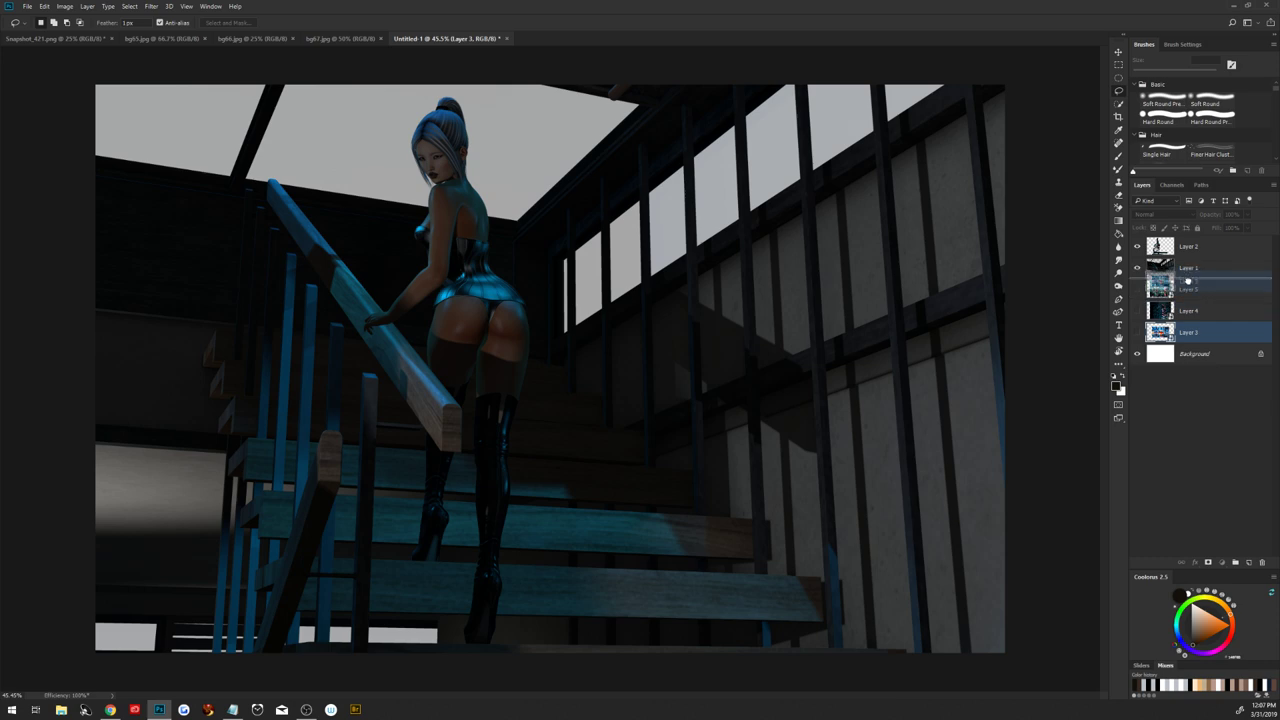
drag(1190, 335, 1190, 284)
click(1137, 289)
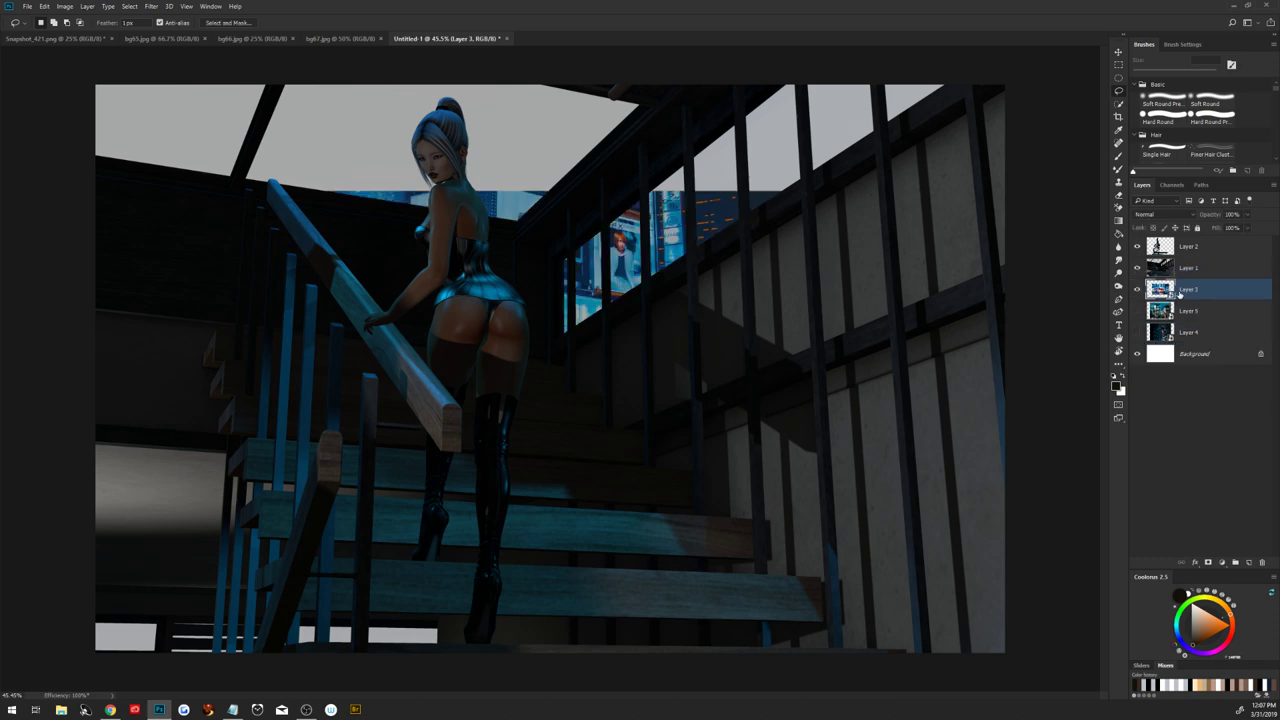
right_click(1180, 292)
click(1200, 289)
Move Layer 3's city image up-left, scale it to about 153%, and commit
key(ctrl+t)
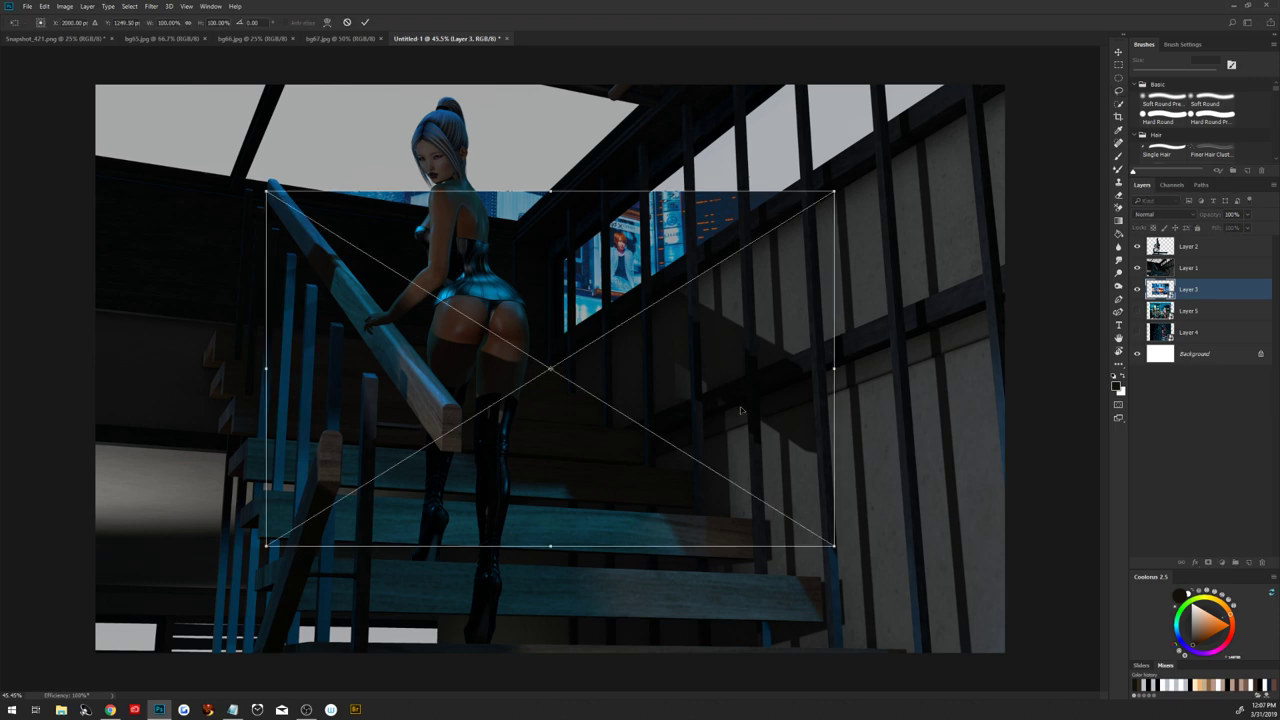
mouse_move(741, 409)
mouse_down()
mouse_move(506, 265)
mouse_move(491, 222)
mouse_up()
scroll(494, 328, down, 1)
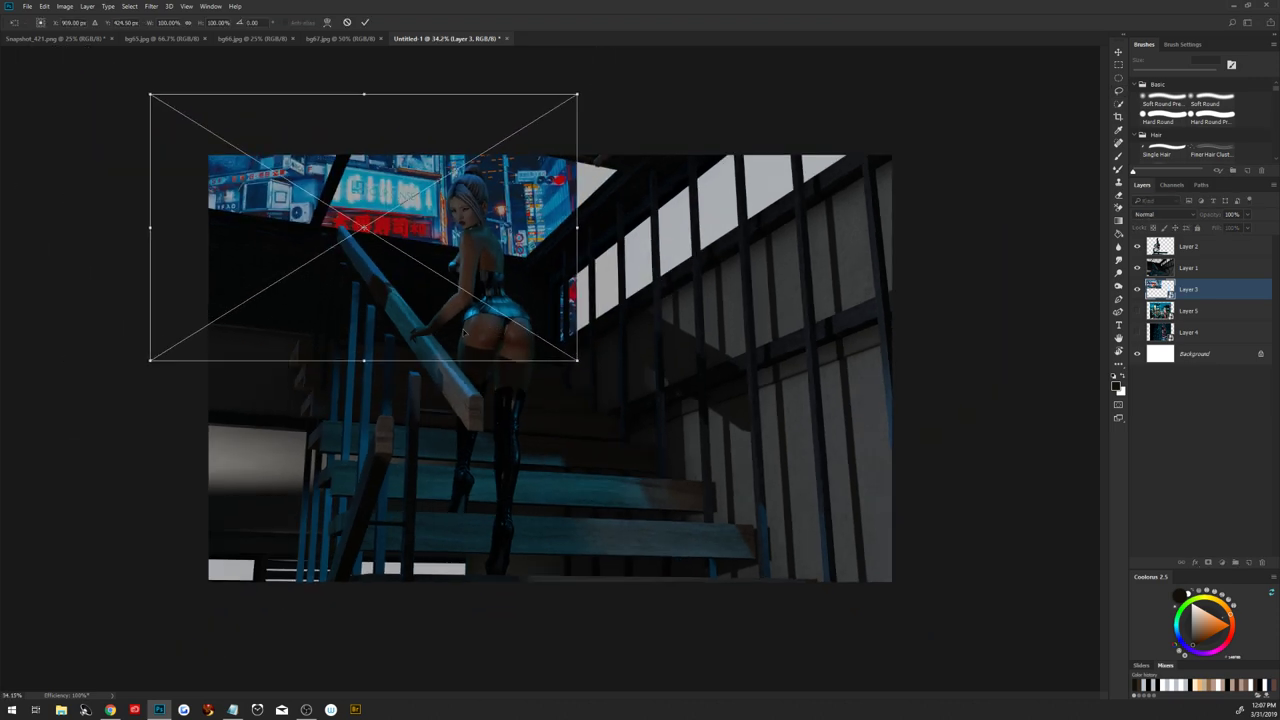
mouse_move(458, 329)
mouse_down()
mouse_move(414, 311)
mouse_move(414, 323)
mouse_up()
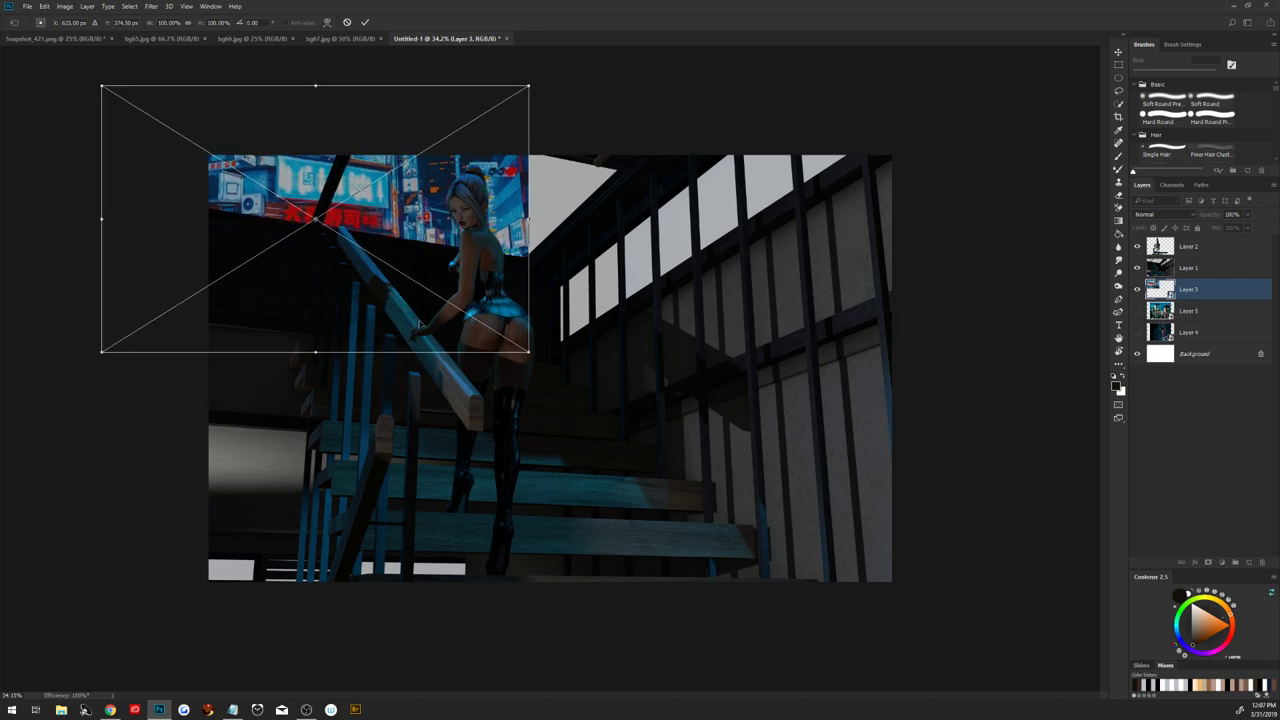
drag(424, 321, 428, 328)
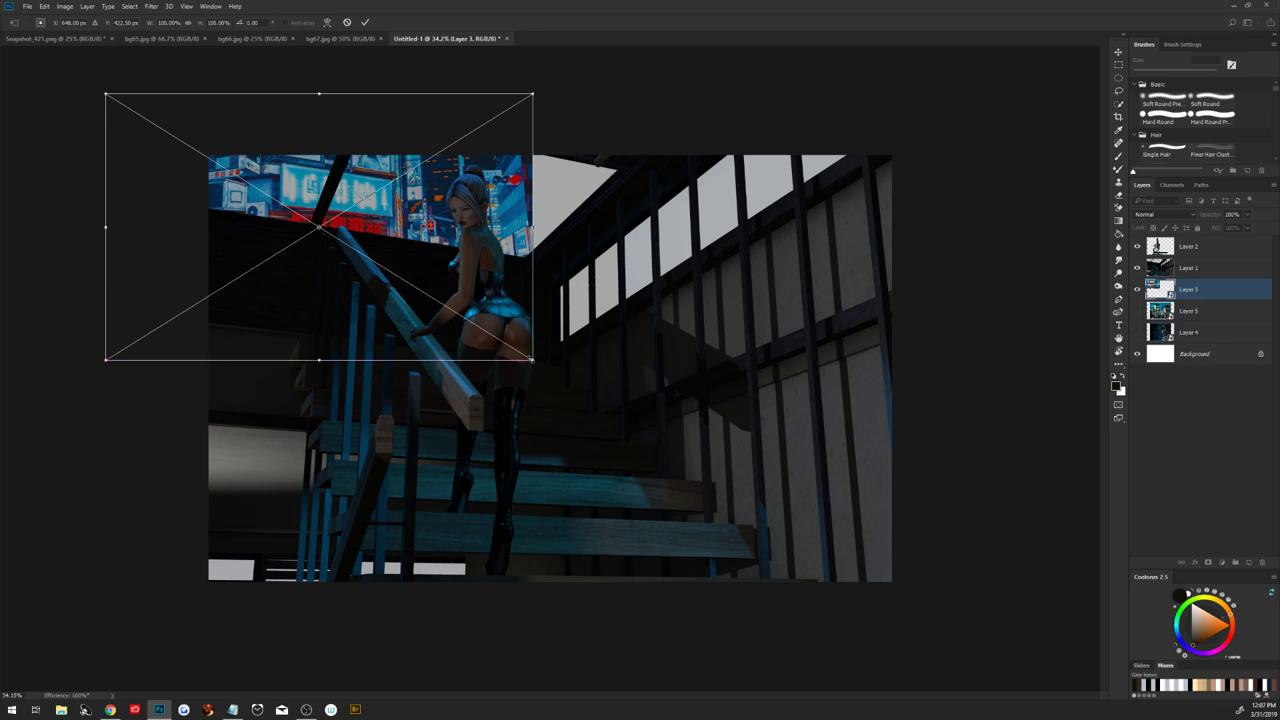
mouse_move(531, 358)
mouse_down()
mouse_move(553, 398)
mouse_move(539, 413)
mouse_up()
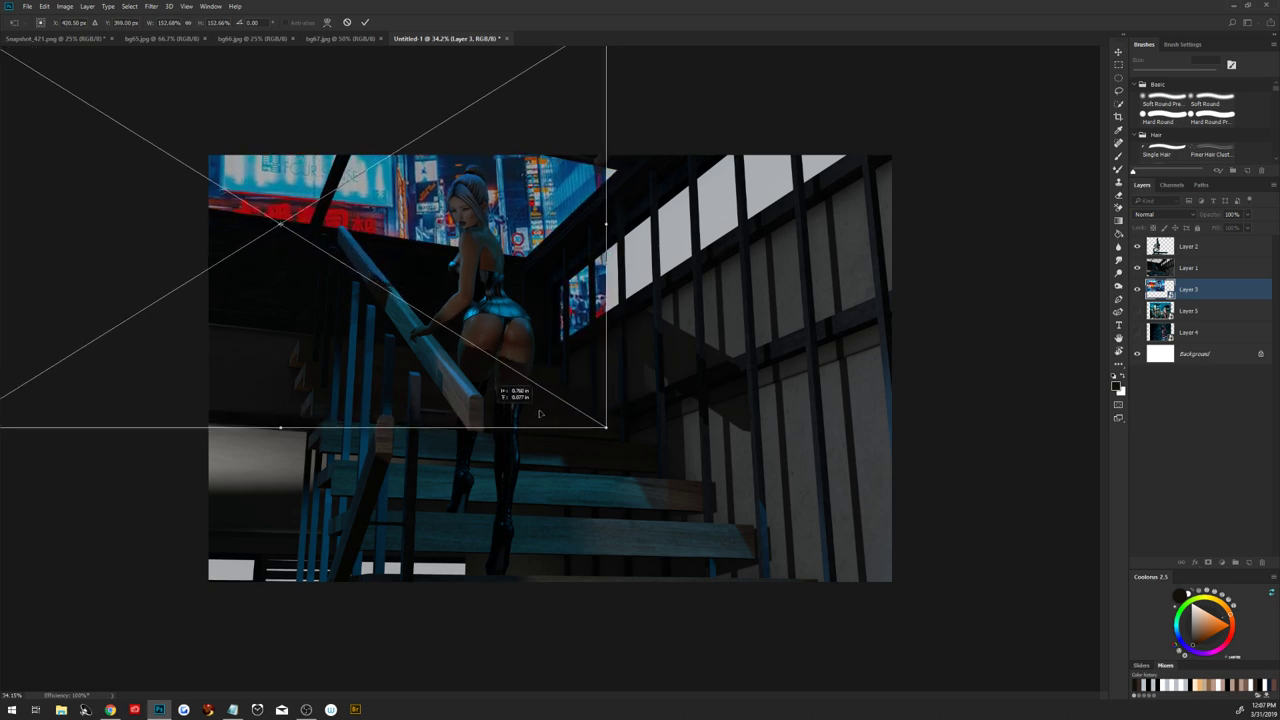
click(365, 22)
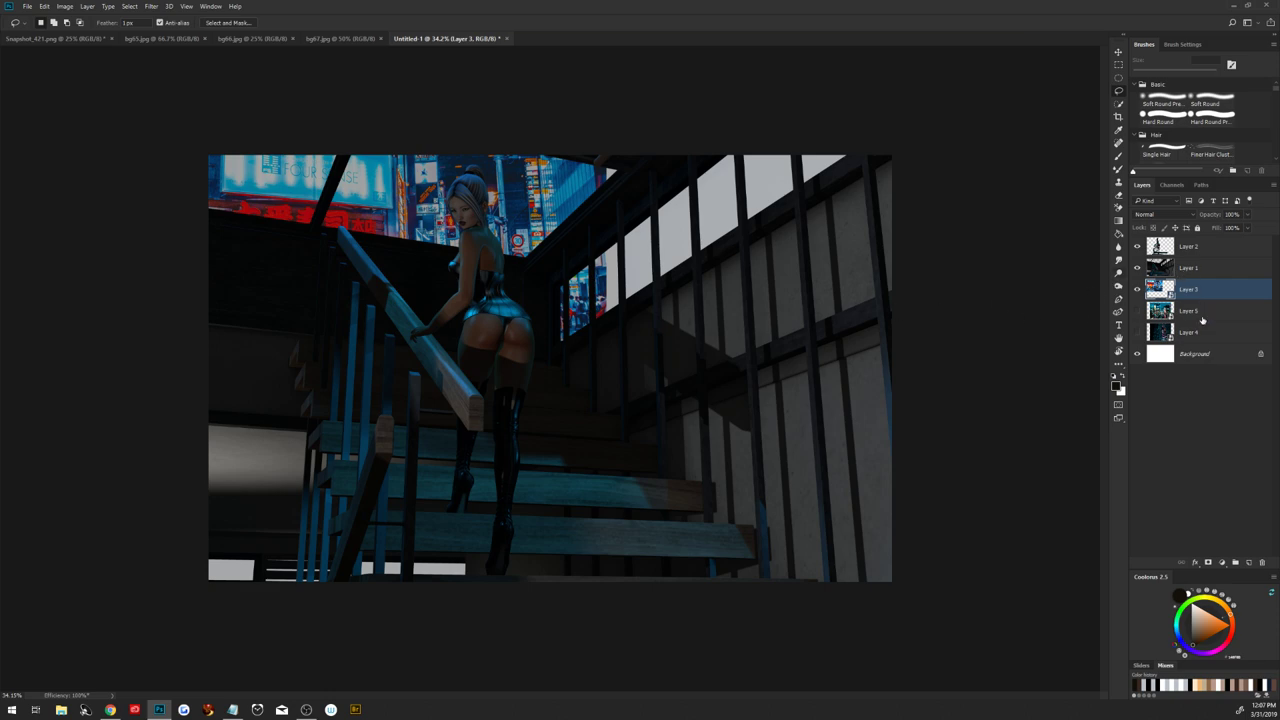
Move Layer 5 above Layer 3, show it, and scale it to about 83% at lower left
drag(1203, 318, 1205, 292)
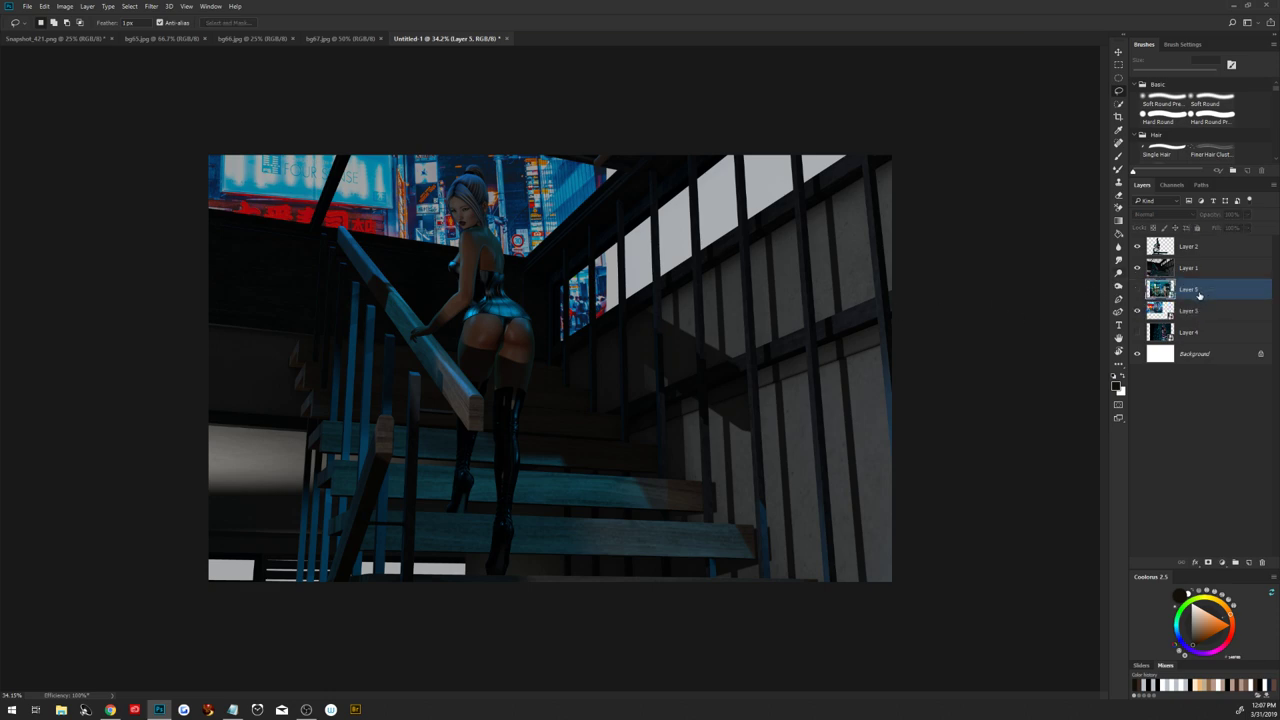
click(1137, 289)
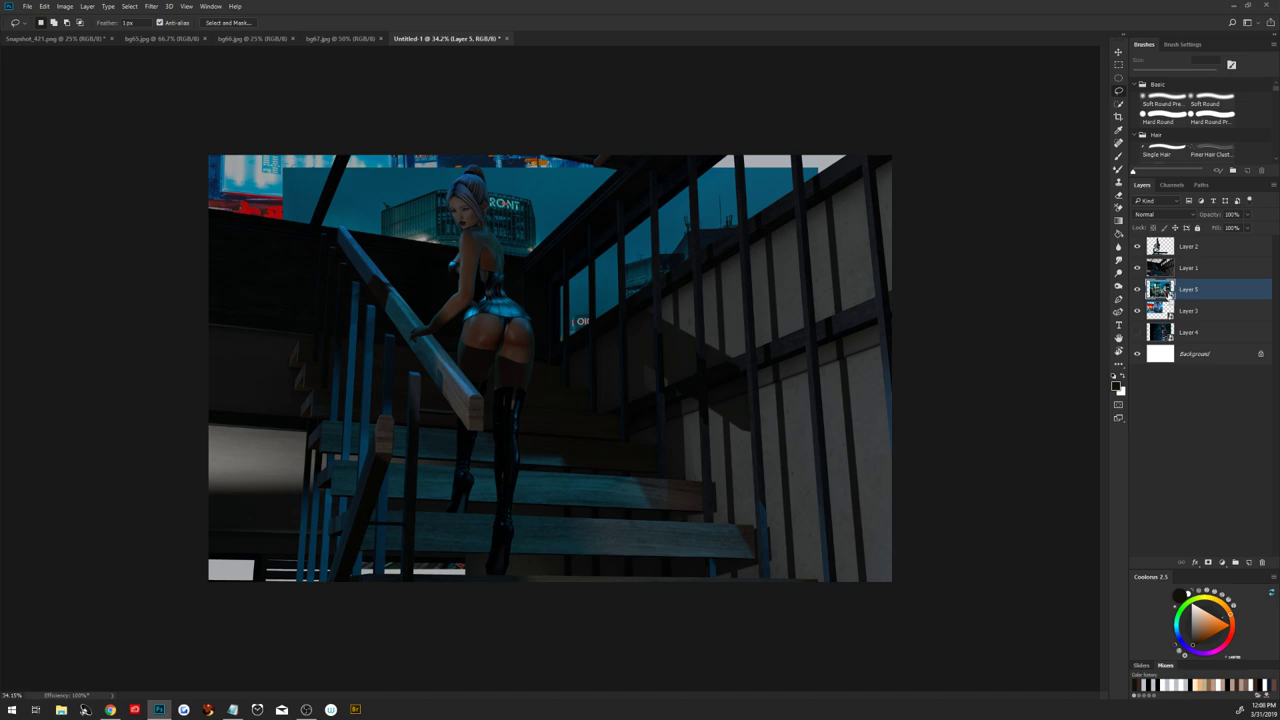
key(ctrl+t)
mouse_move(723, 388)
mouse_down()
mouse_move(941, 306)
mouse_move(1072, 316)
mouse_move(957, 323)
mouse_up()
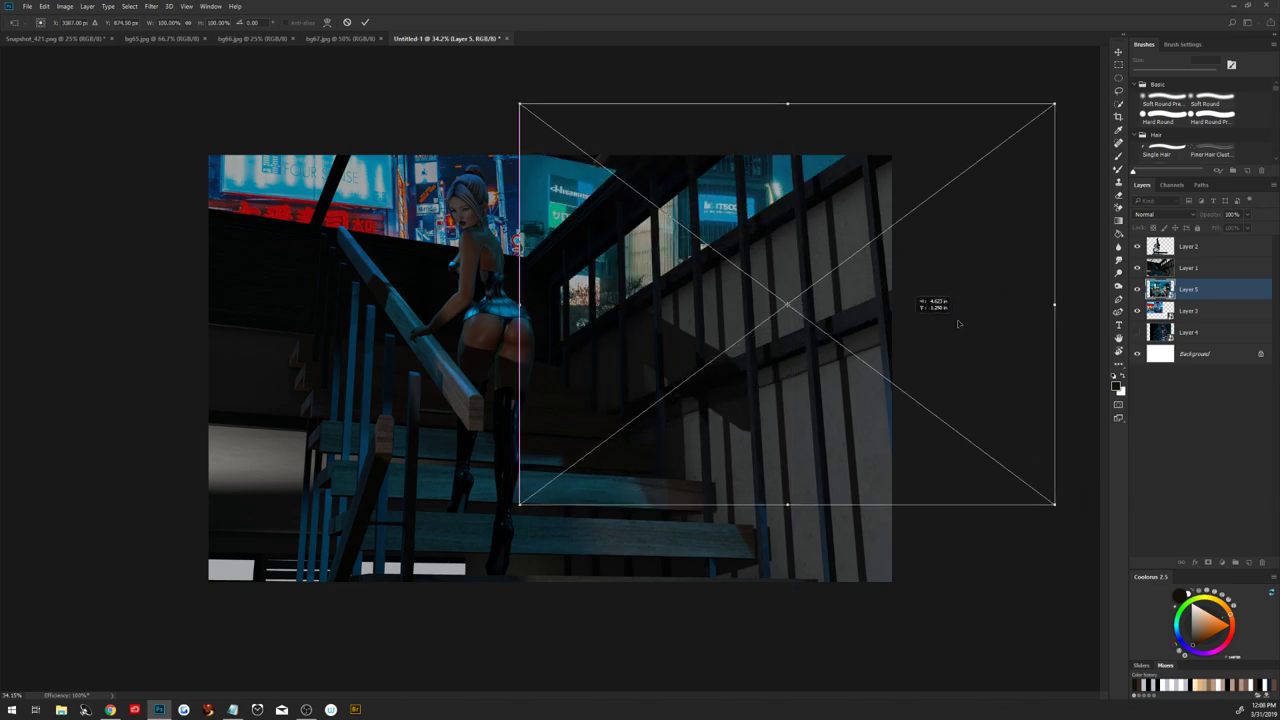
mouse_move(957, 323)
mouse_down()
mouse_move(934, 289)
mouse_move(929, 194)
mouse_move(471, 380)
mouse_move(497, 441)
mouse_move(489, 491)
mouse_up()
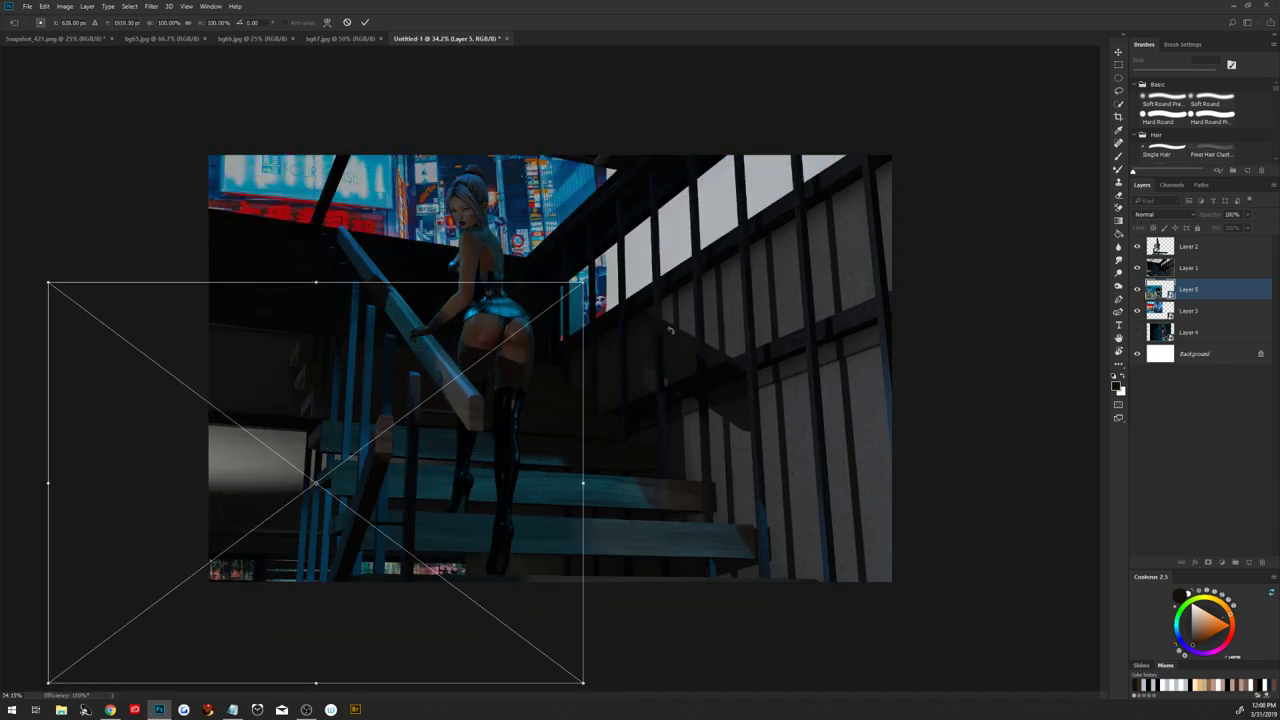
mouse_move(583, 282)
mouse_down()
mouse_move(508, 336)
mouse_move(537, 318)
mouse_up()
mouse_move(469, 410)
mouse_down()
mouse_move(503, 509)
mouse_move(506, 466)
mouse_move(489, 460)
mouse_up()
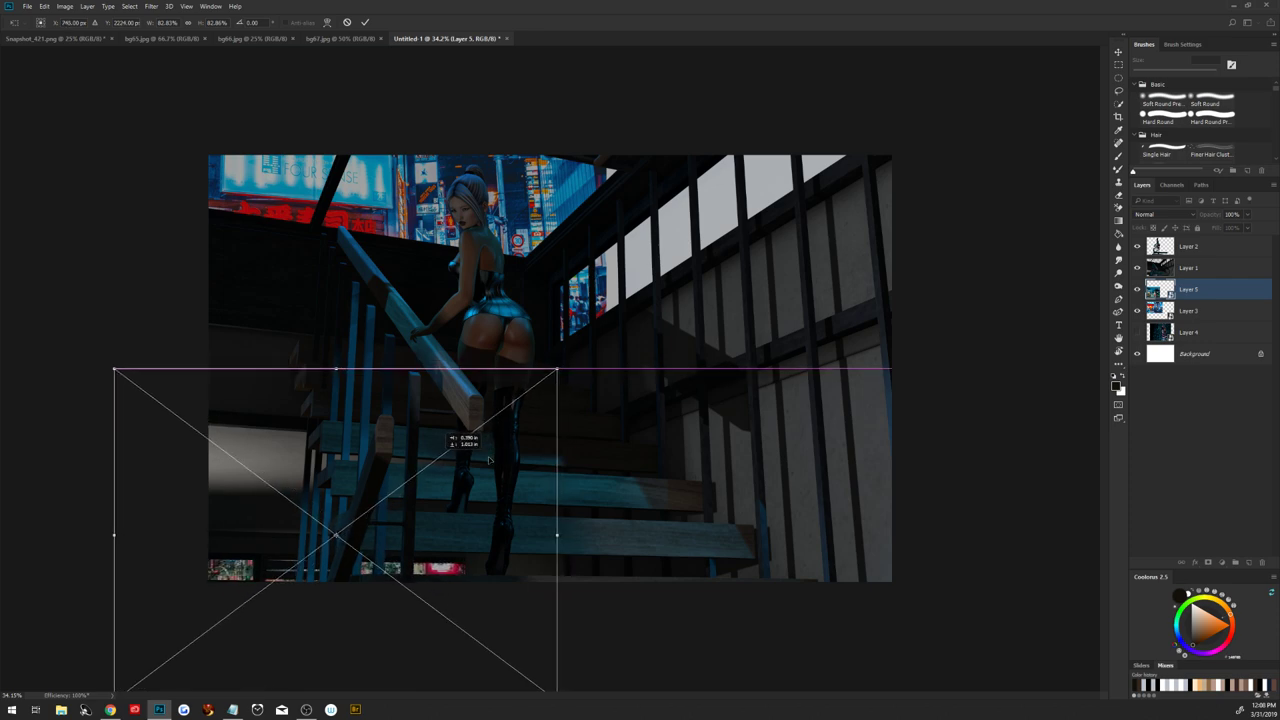
click(365, 22)
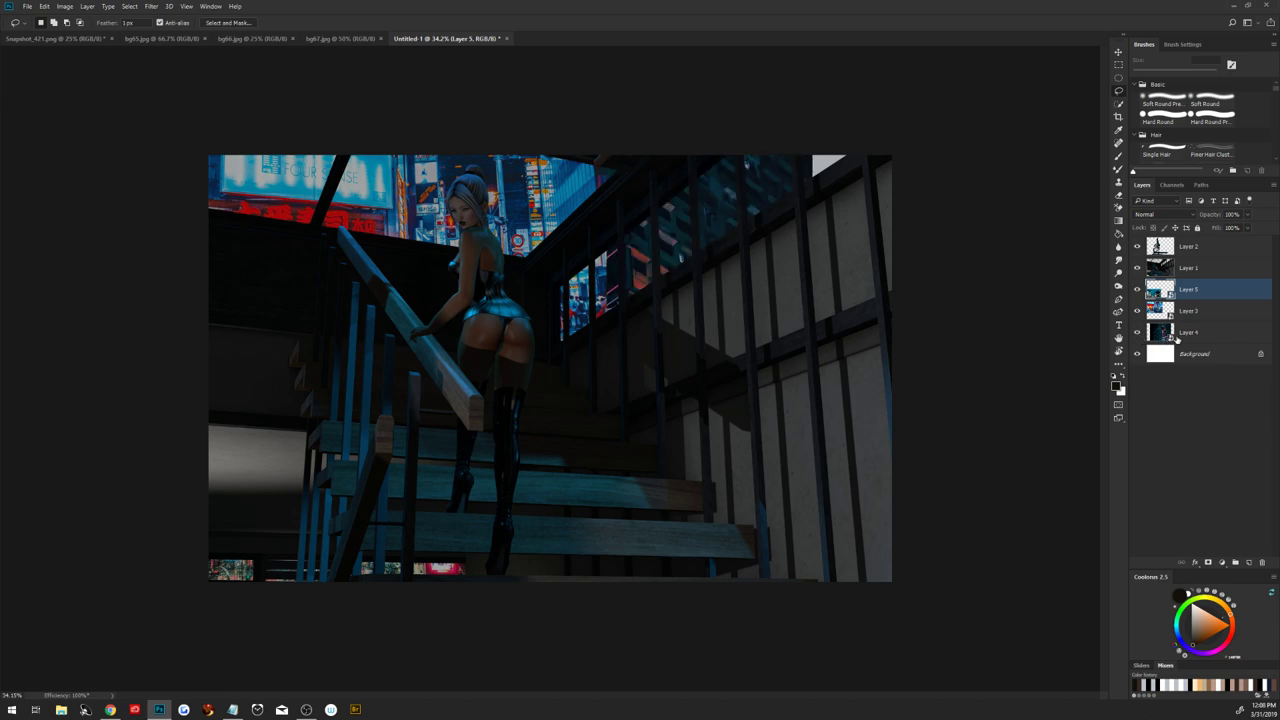
Move Layer 4 above Layer 3 and scale its image to about 53%, shifted upward
drag(1184, 334, 1190, 310)
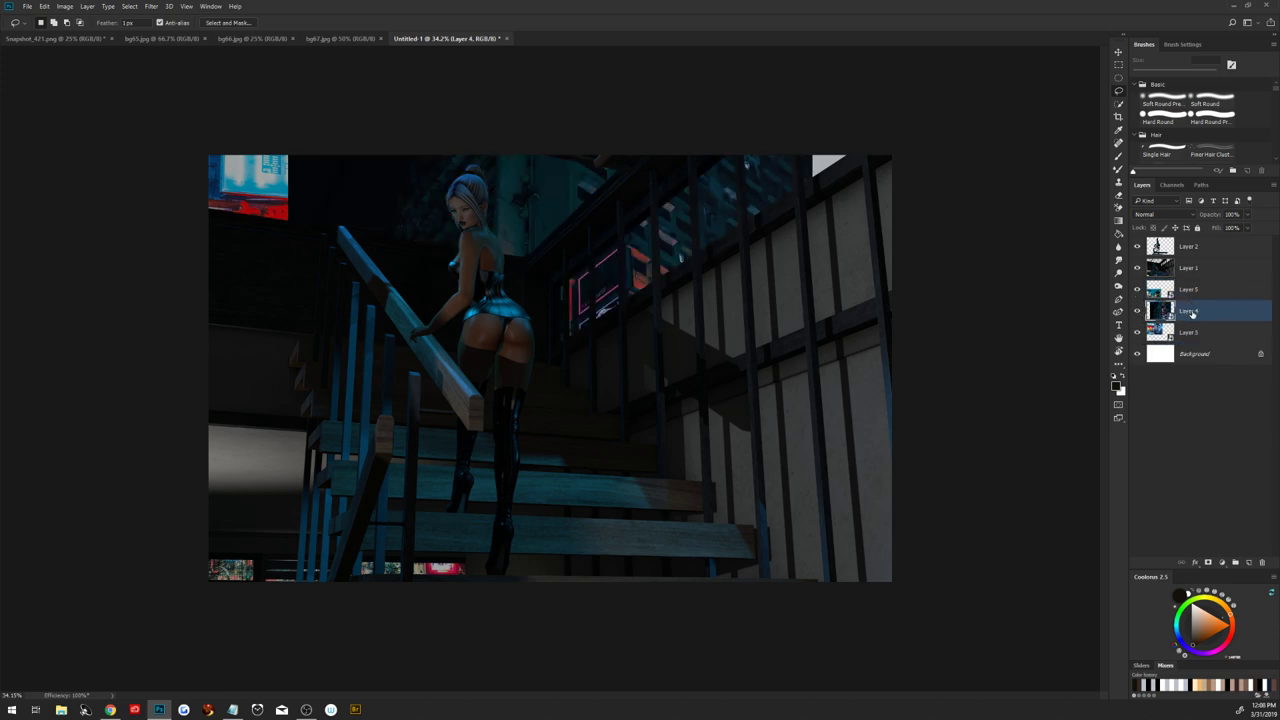
key(ctrl+t)
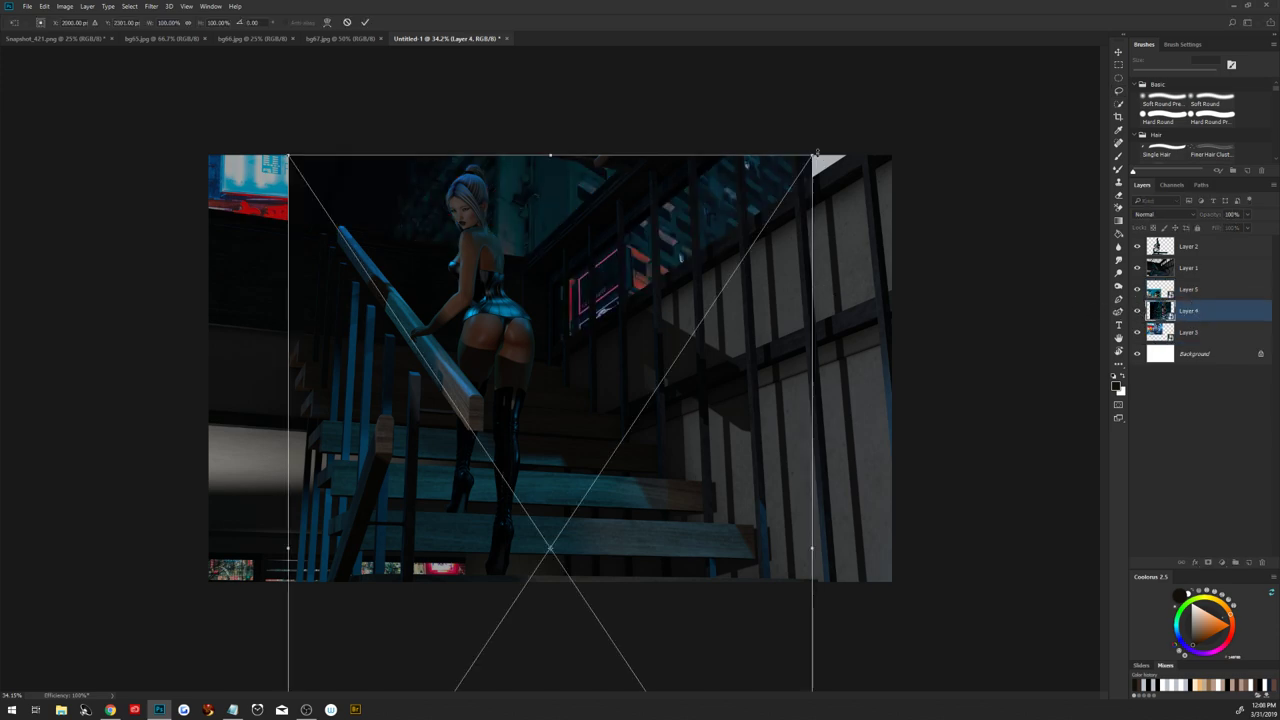
drag(816, 154, 757, 229)
drag(674, 415, 841, 243)
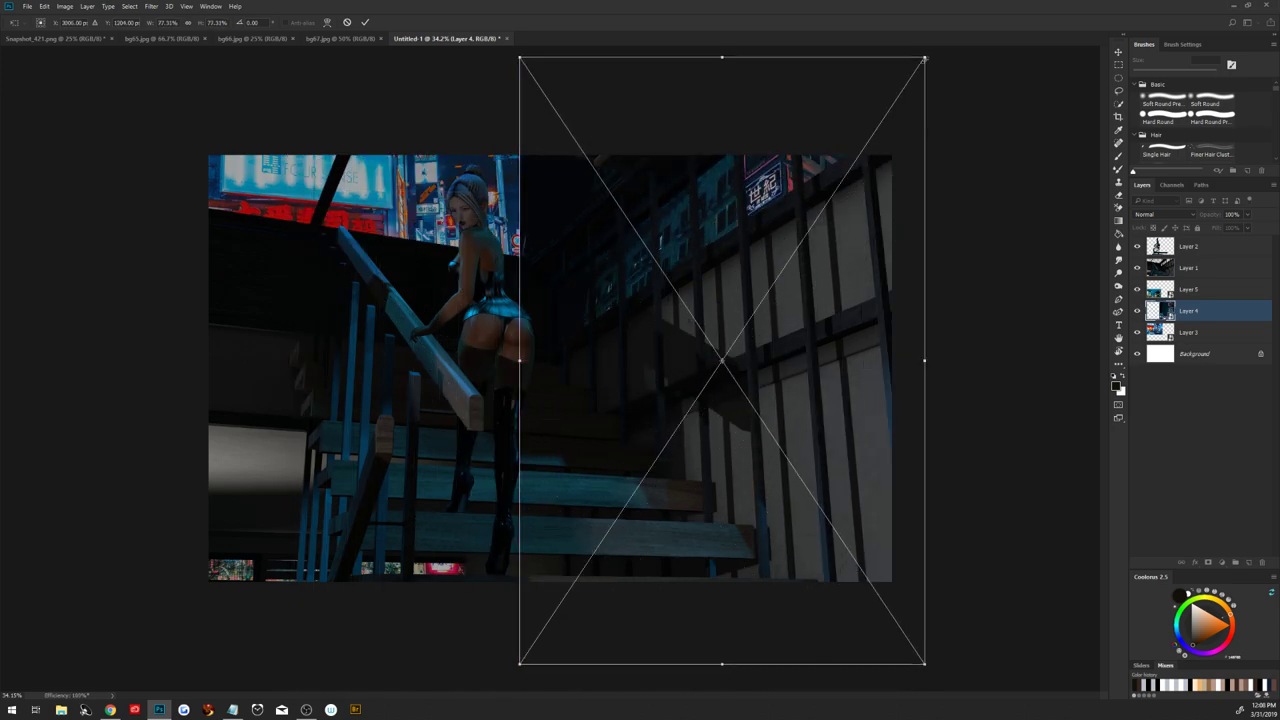
drag(924, 59, 886, 129)
drag(803, 308, 794, 209)
key(ctrl+minus)
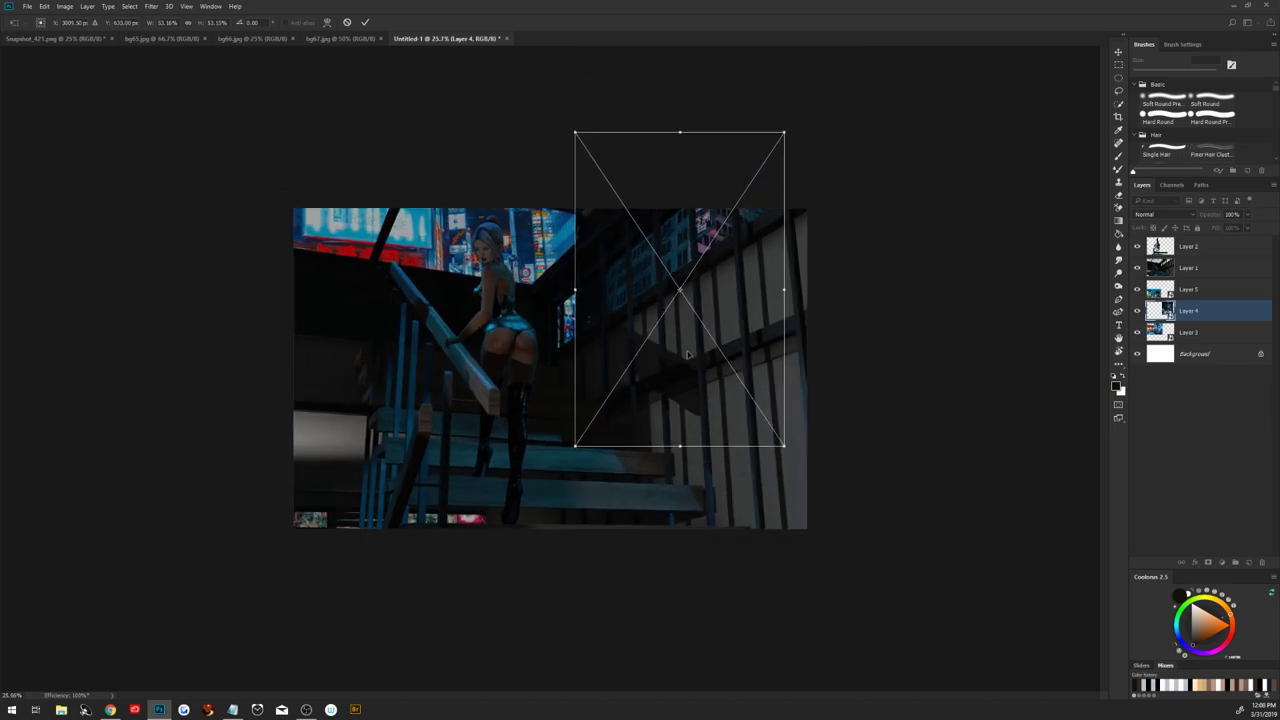
key(ctrl+plus)
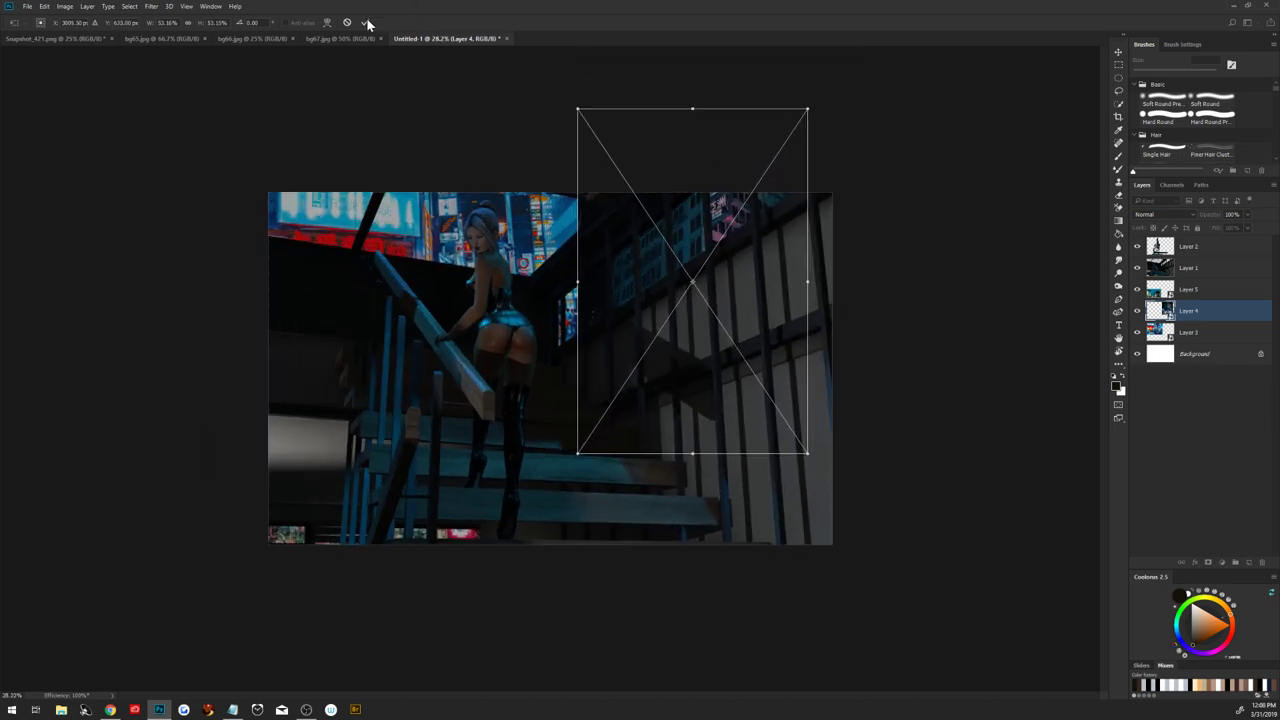
click(365, 22)
key(l)
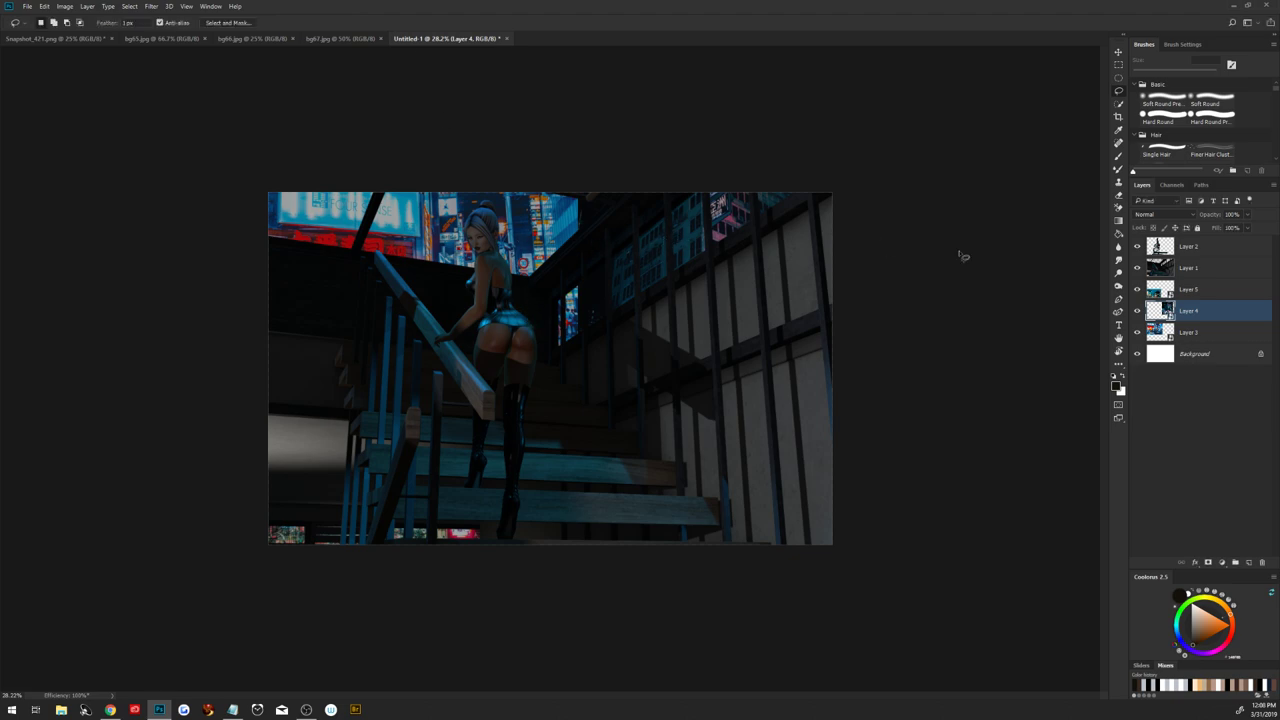
Hide Layers 4 and 5 so only Layer 3's neon city shows, with Layer 3 selected
click(1137, 332)
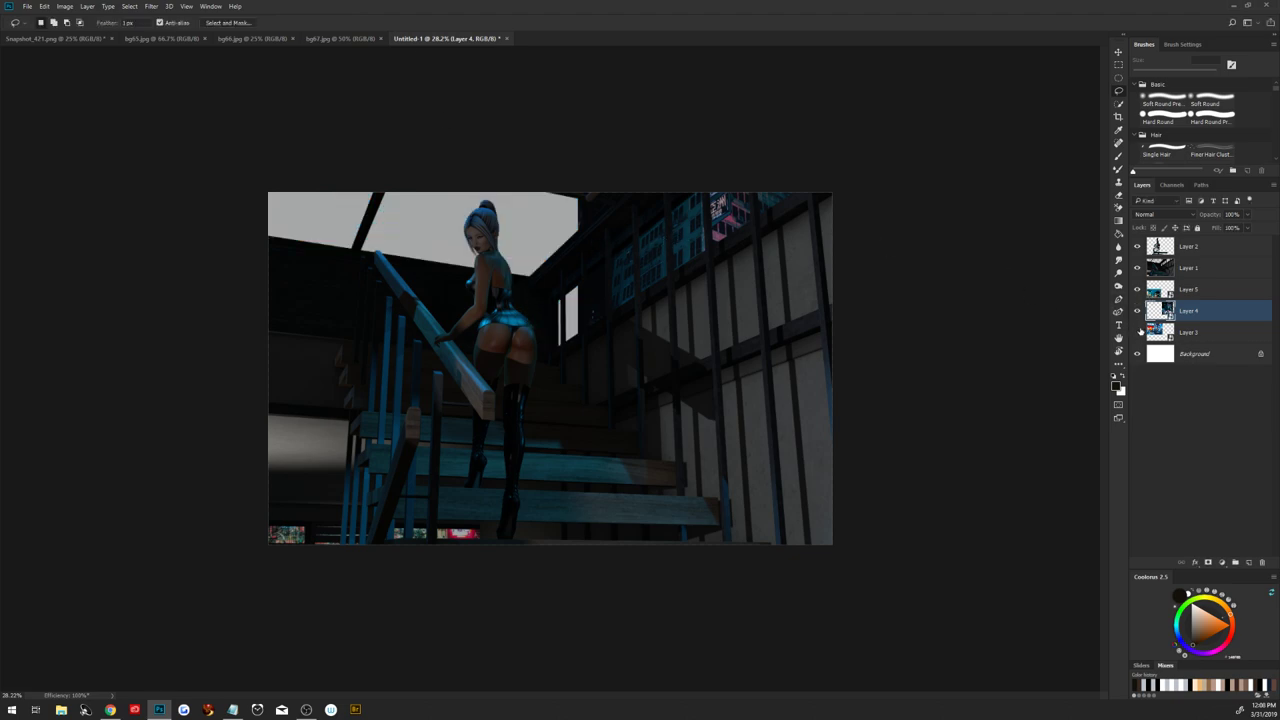
click(1137, 311)
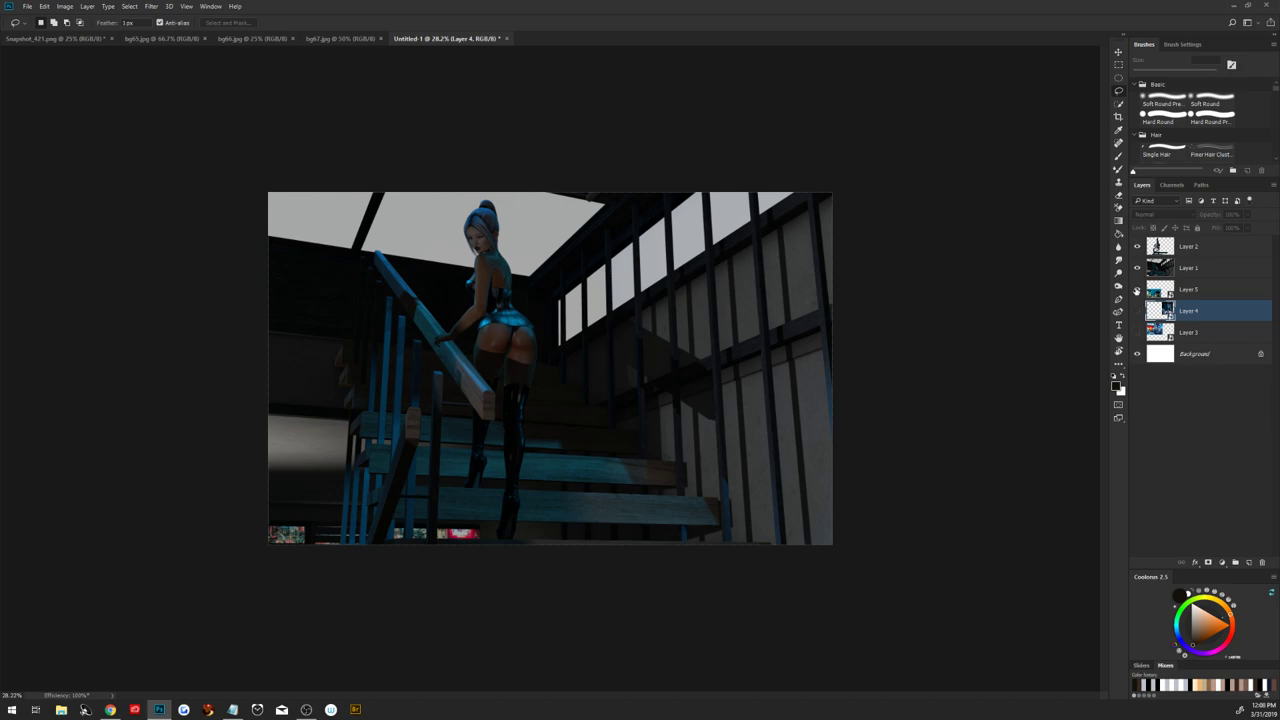
click(1137, 289)
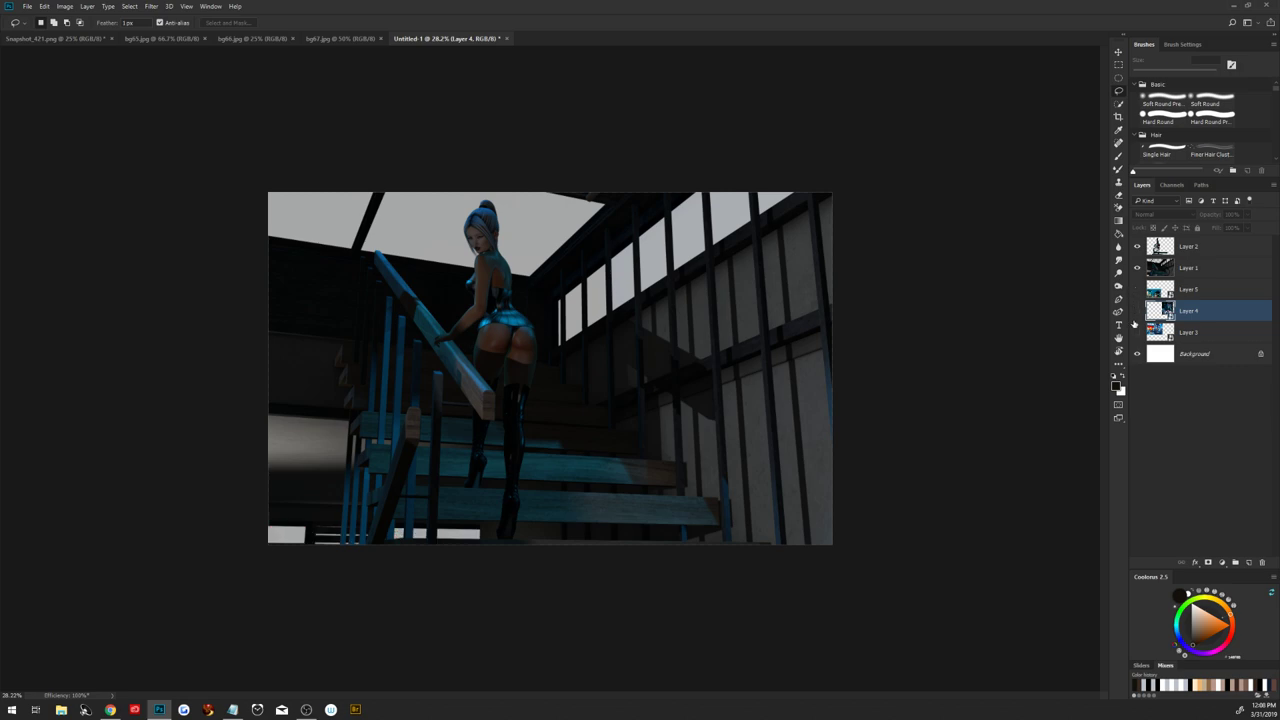
click(1137, 332)
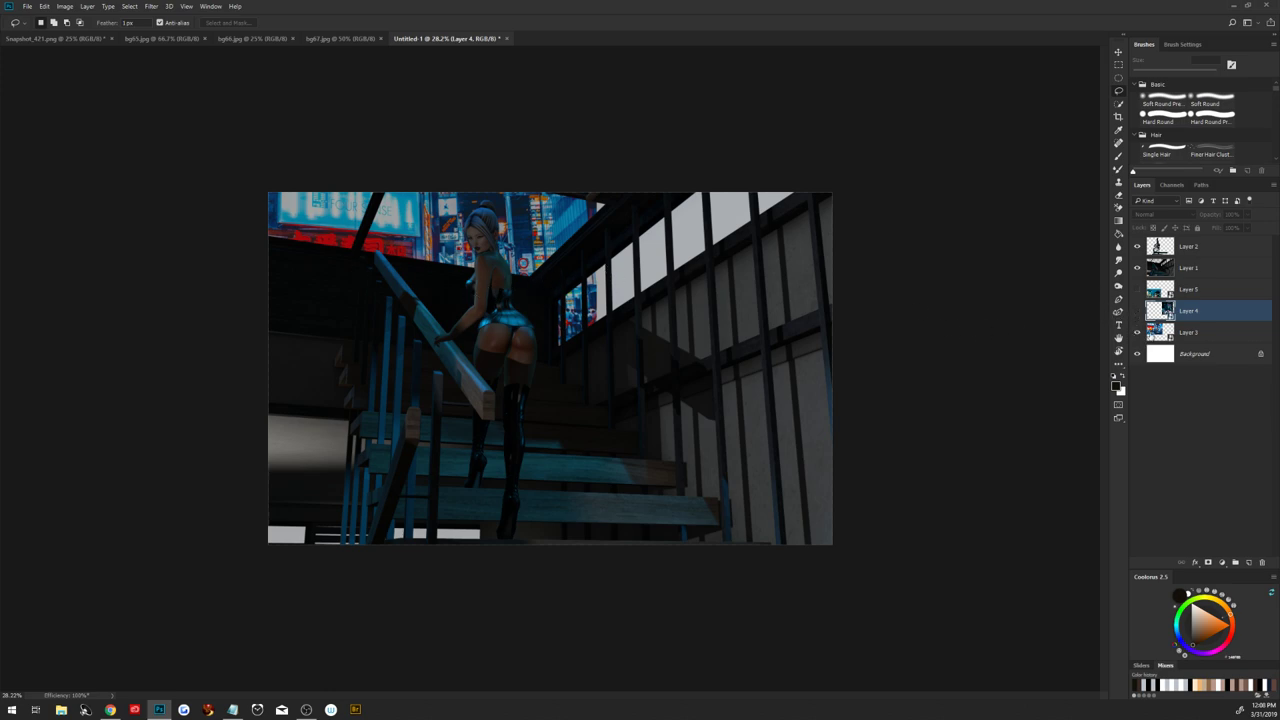
click(1151, 334)
Distort Layer 3 by pulling its bottom-right, top-left and bottom-left corners outward
key(ctrl+t)
right_click(529, 305)
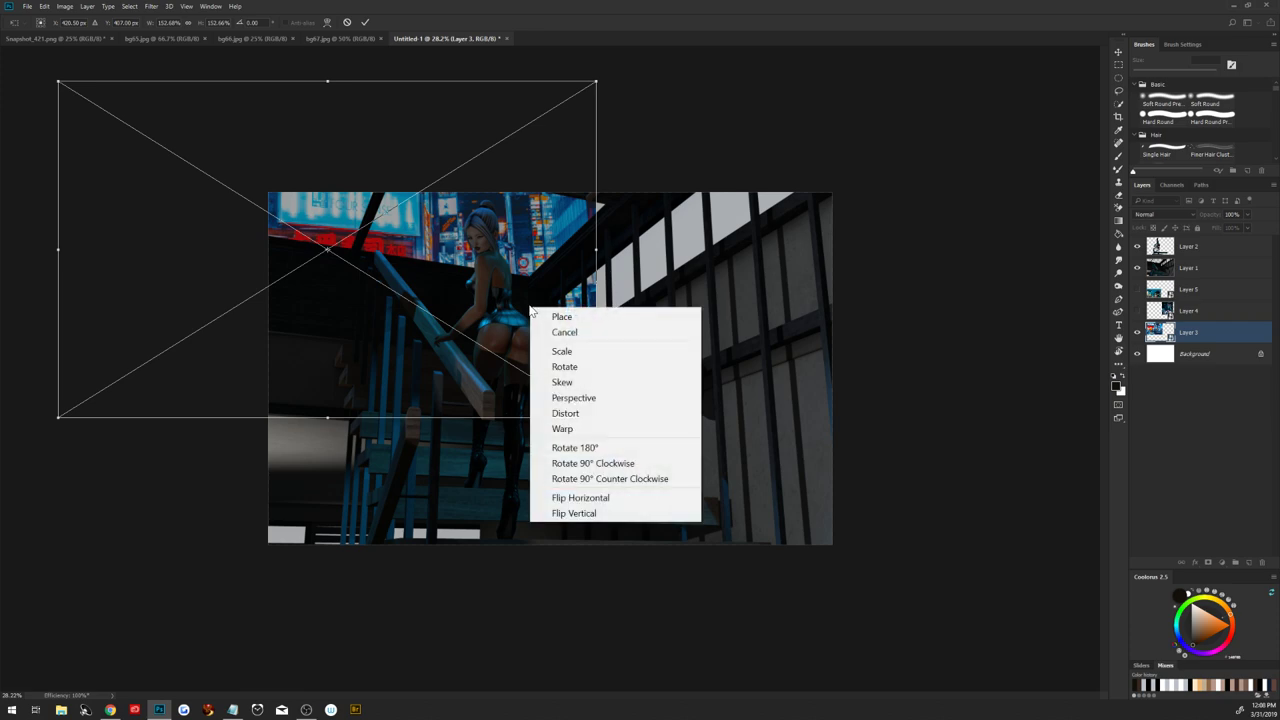
click(565, 413)
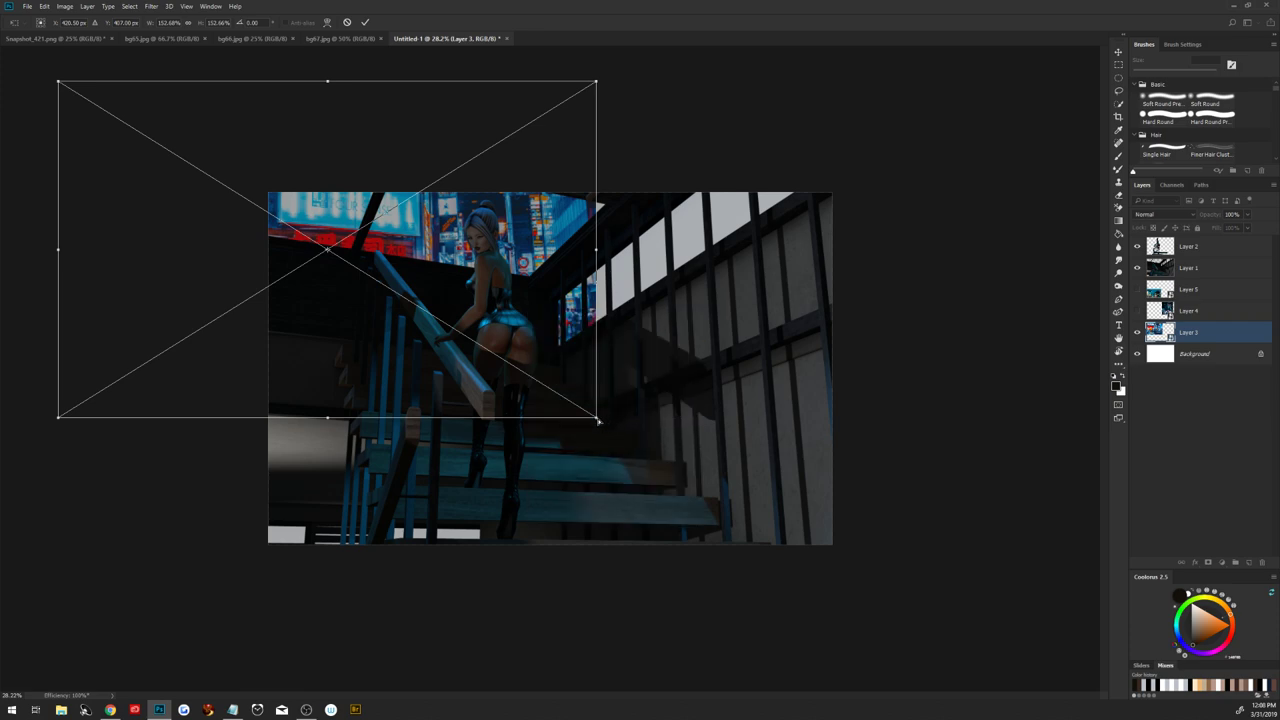
drag(596, 417, 575, 449)
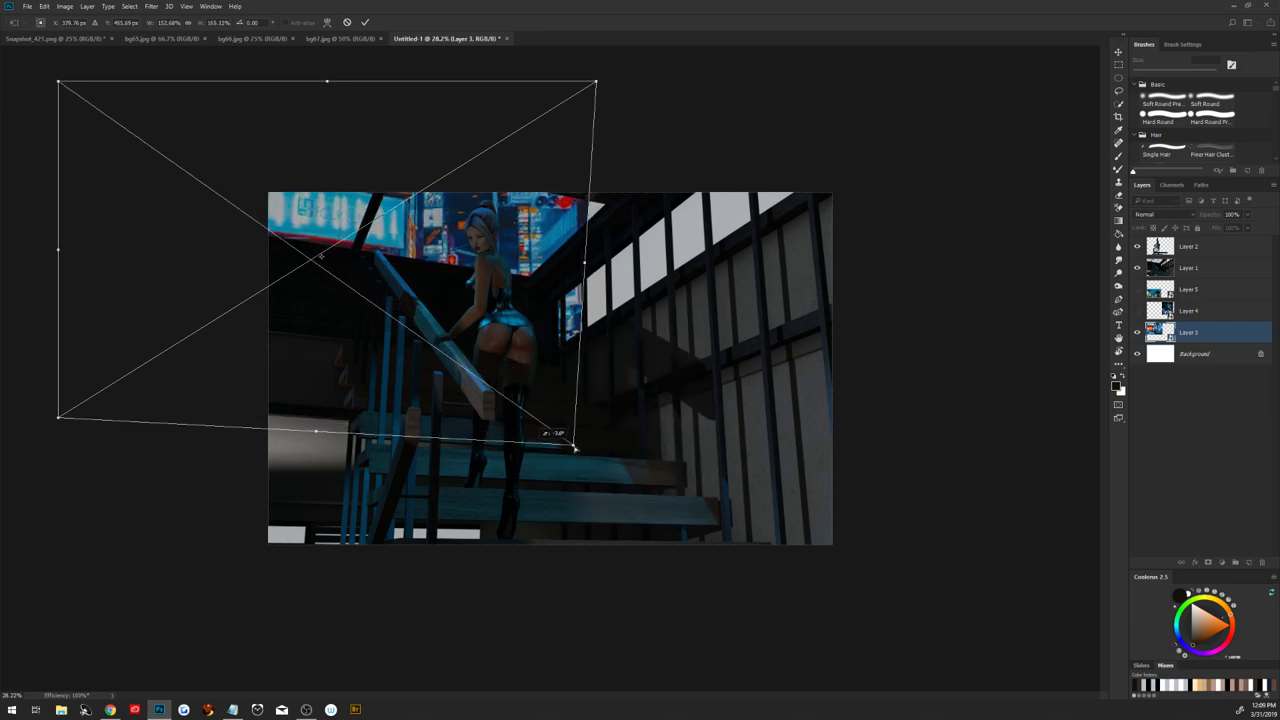
drag(517, 343, 544, 342)
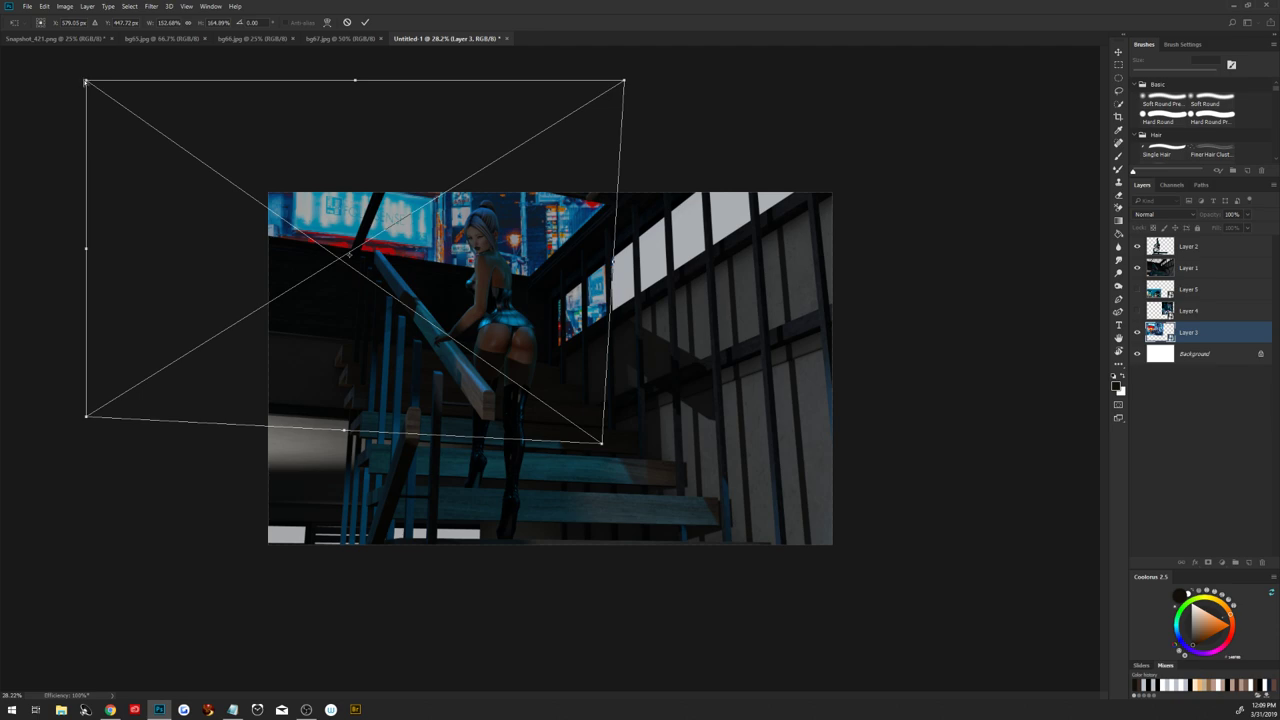
drag(85, 82, 40, 74)
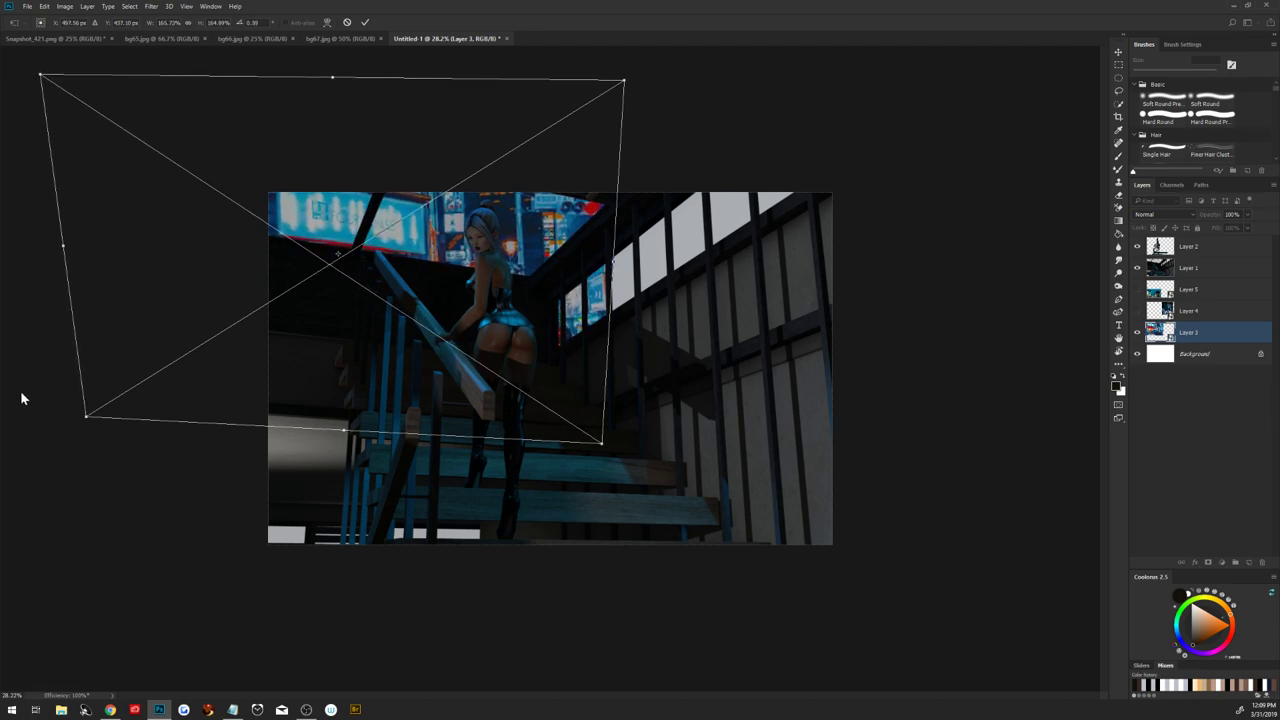
drag(85, 418, 75, 504)
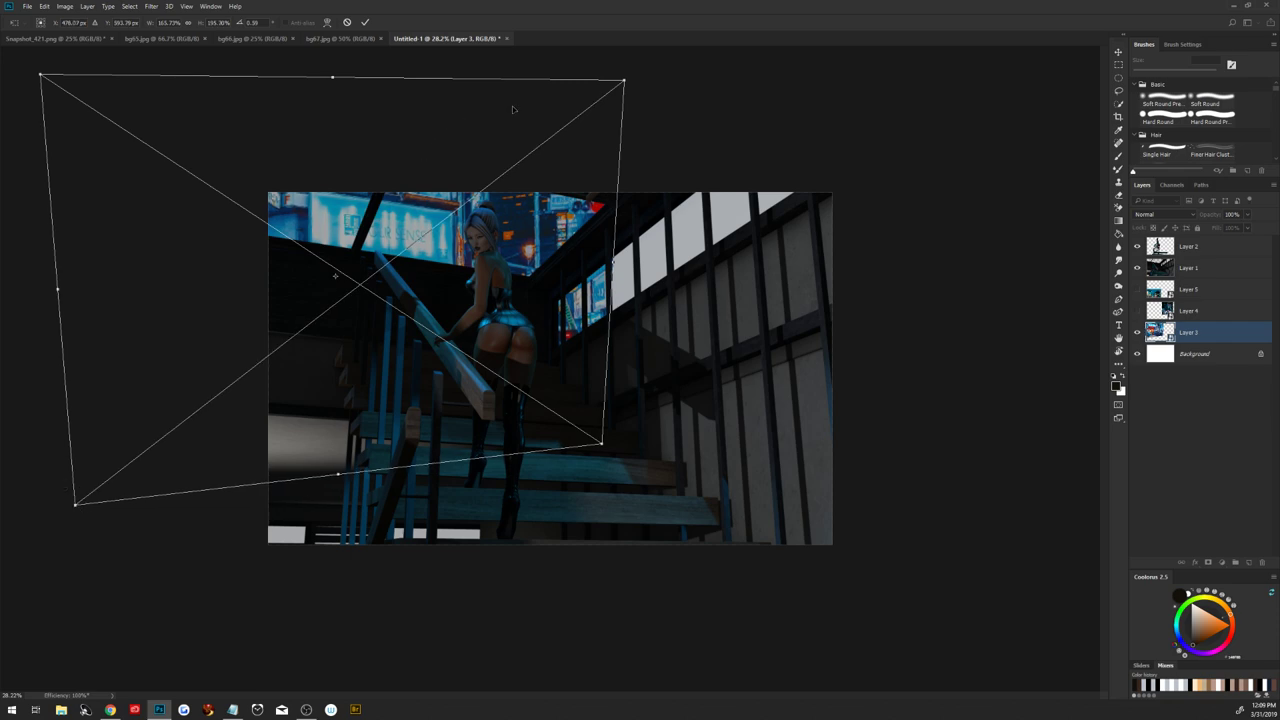
Fine-tune the city image's right corners and position behind the skylight, then commit
drag(625, 82, 614, 86)
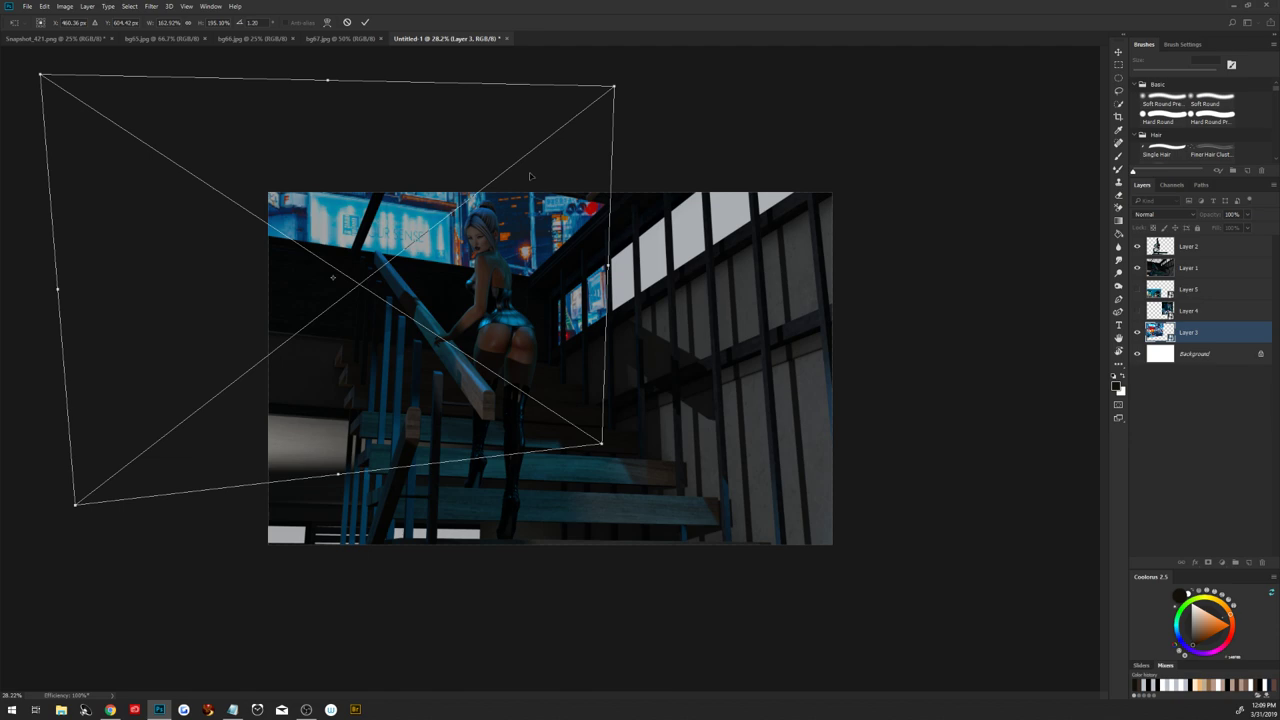
mouse_move(530, 176)
mouse_down()
mouse_move(527, 218)
mouse_move(530, 144)
mouse_up()
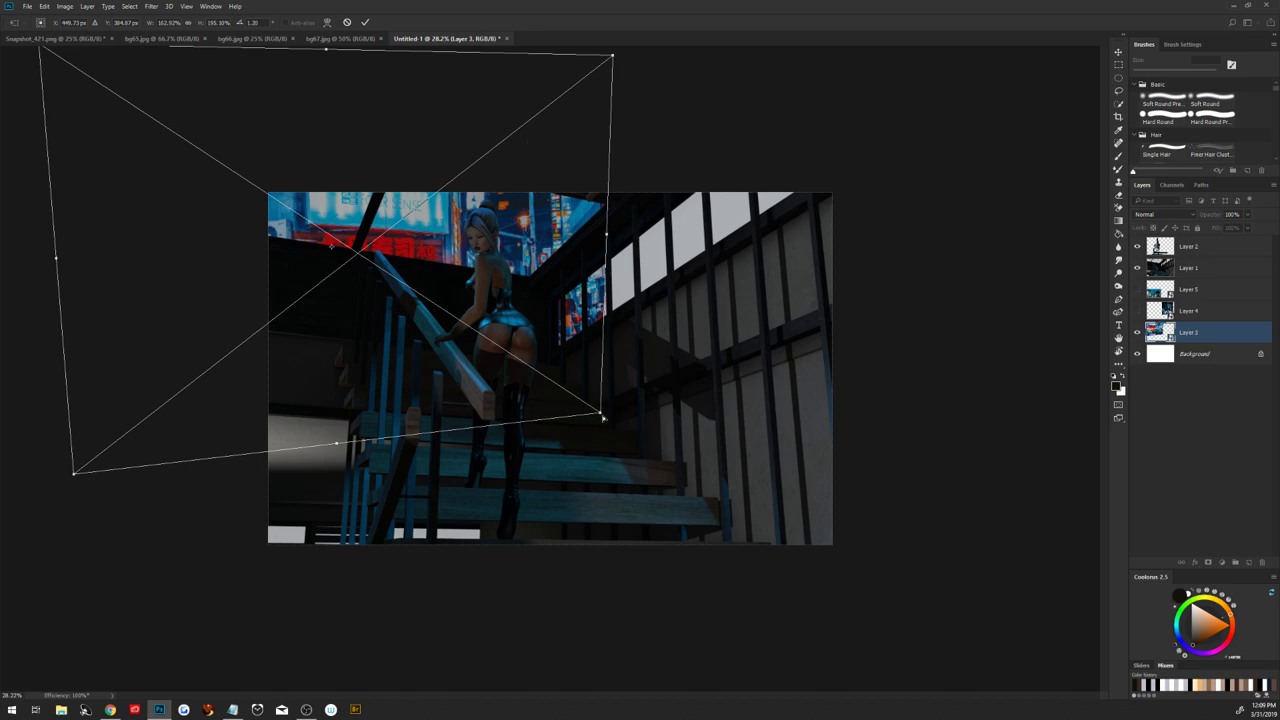
mouse_move(603, 418)
mouse_down()
mouse_move(588, 443)
mouse_move(605, 464)
mouse_up()
drag(614, 56, 623, 50)
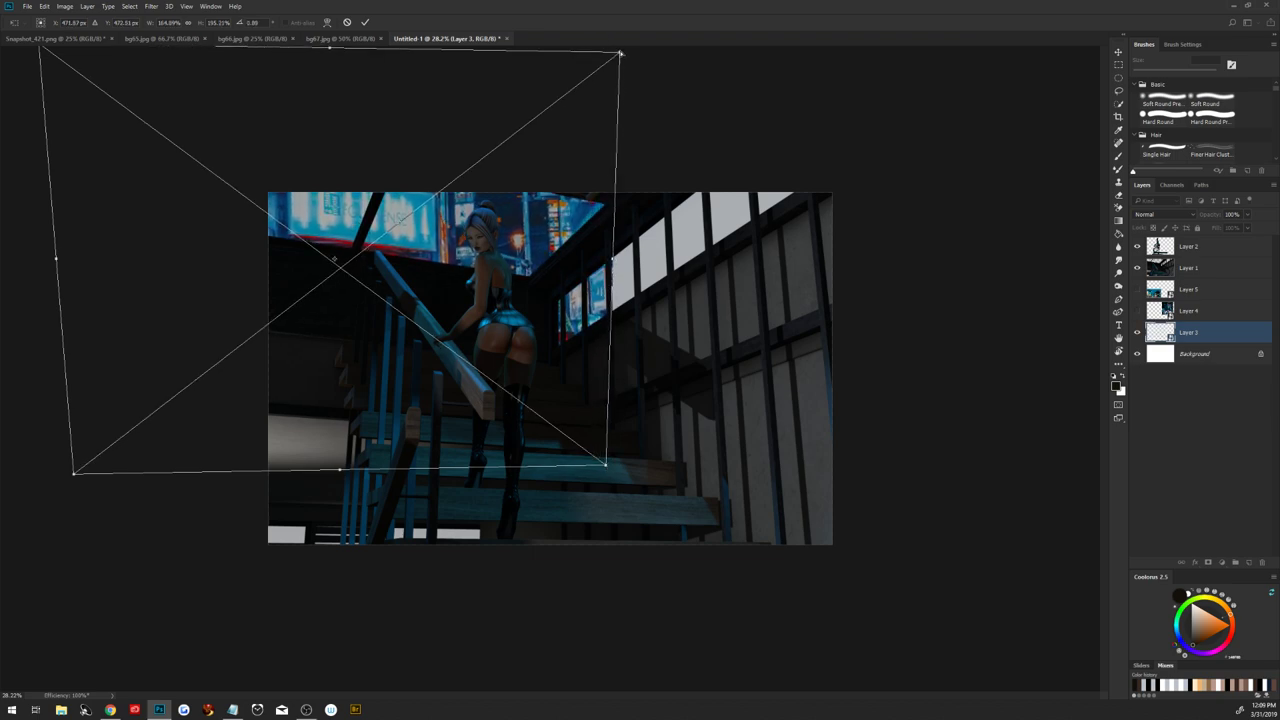
drag(482, 192, 482, 176)
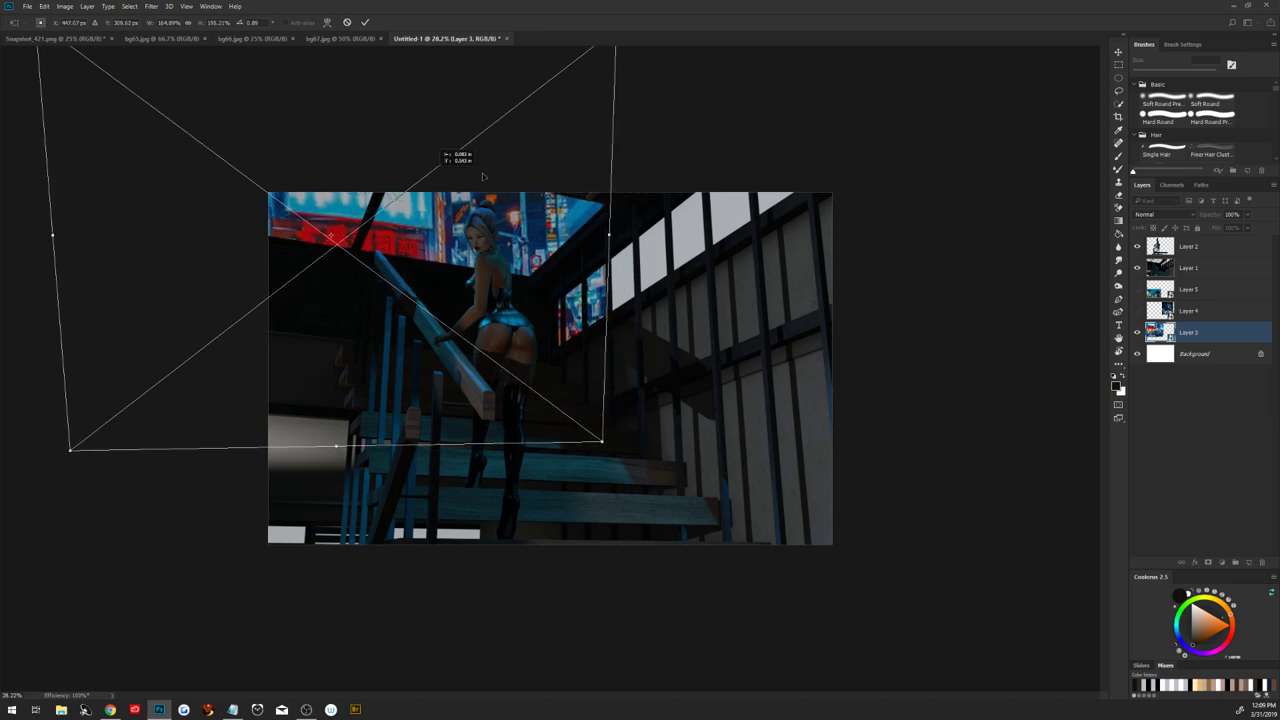
click(366, 23)
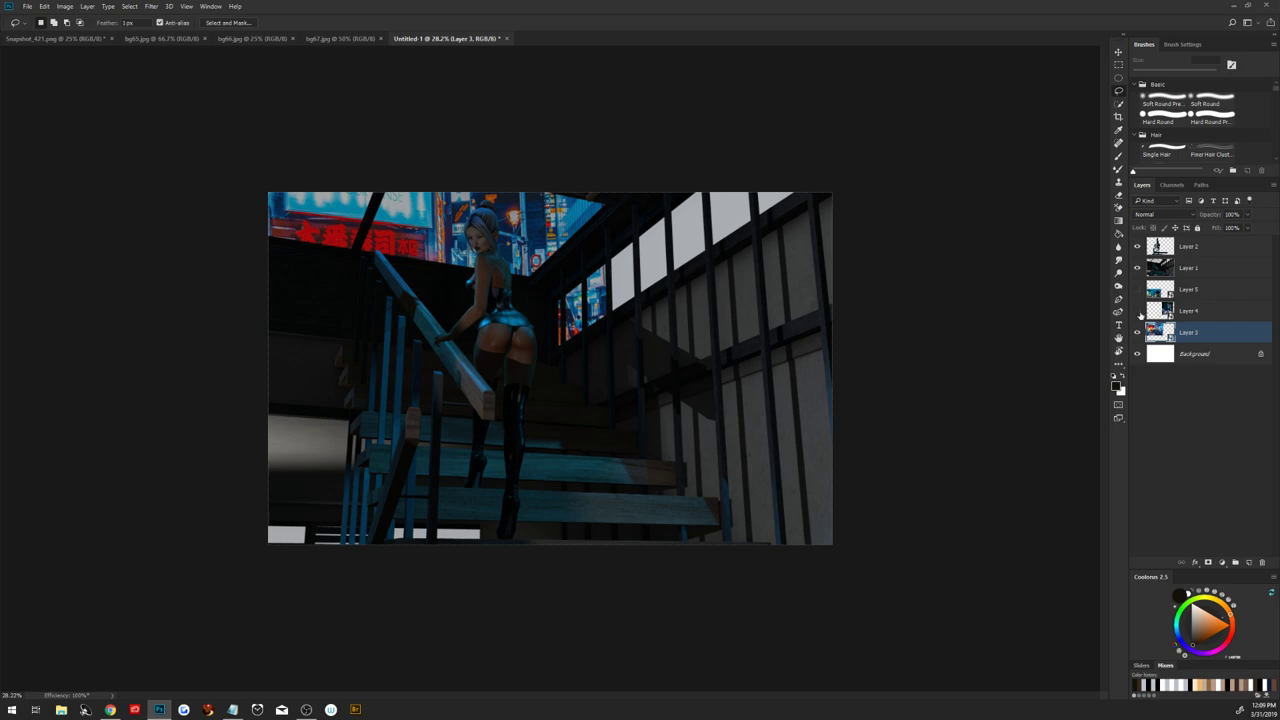
Show Layer 4 and enlarge its city image over the right-hand windows
click(1137, 311)
click(1192, 312)
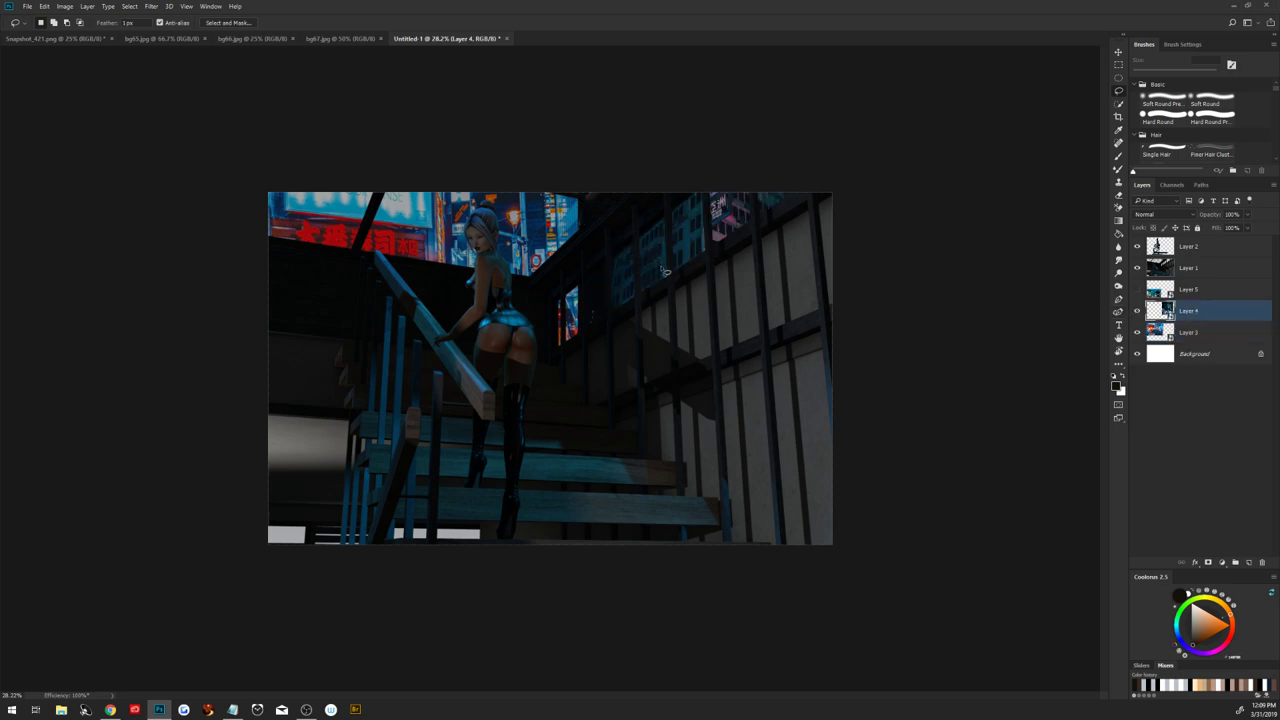
key(ctrl+t)
drag(718, 343, 712, 366)
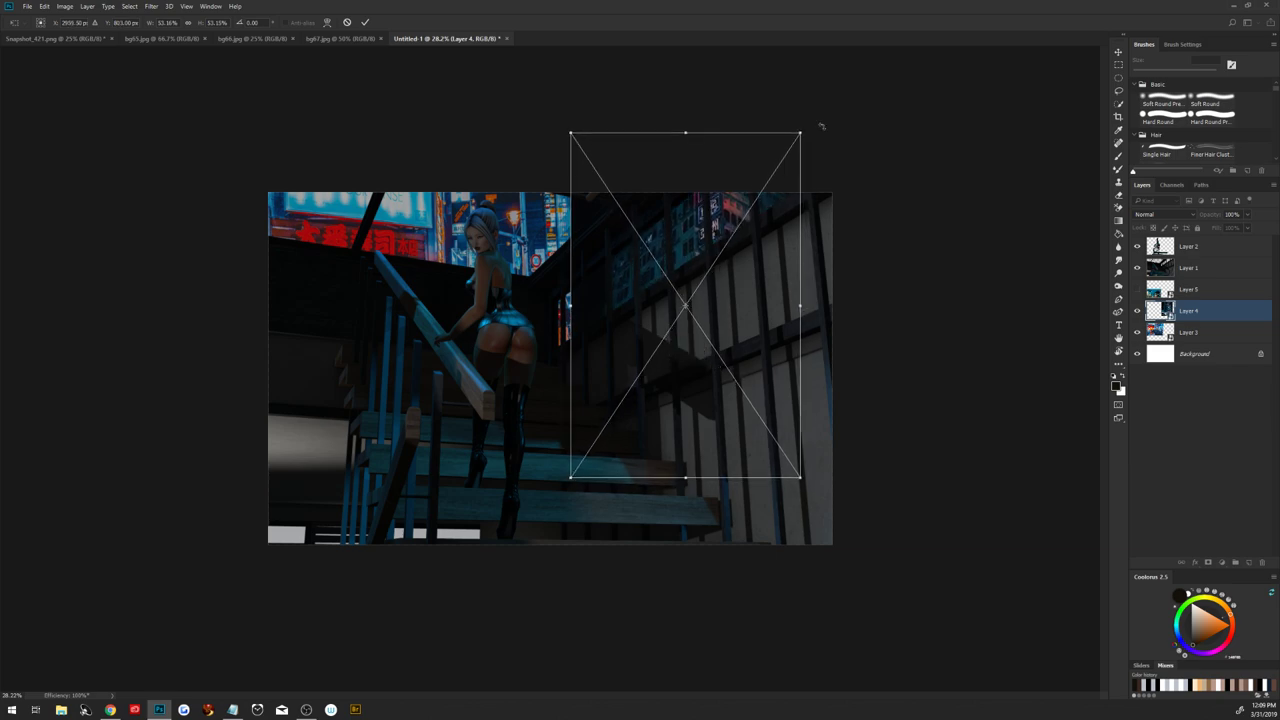
drag(800, 132, 870, 46)
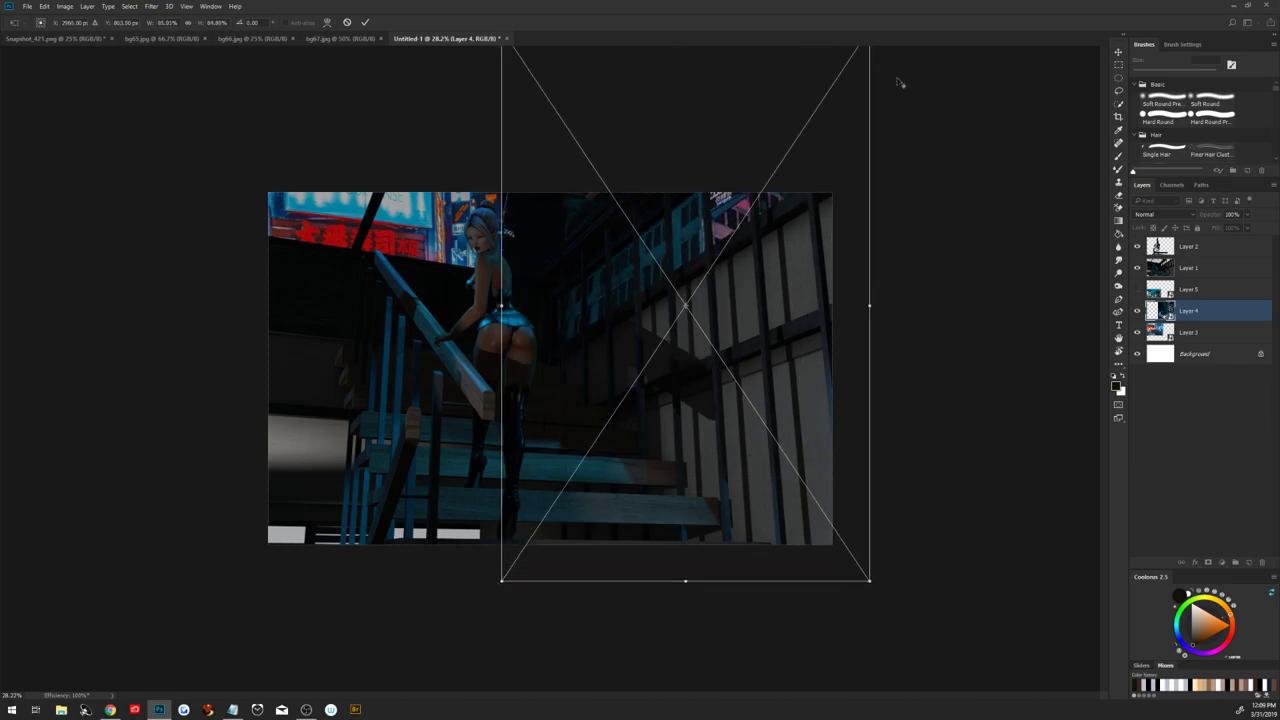
scroll(818, 218, down, 2)
Distort Layer 4's top-right corner into perspective, commit, and place it below Layer 3
right_click(673, 300)
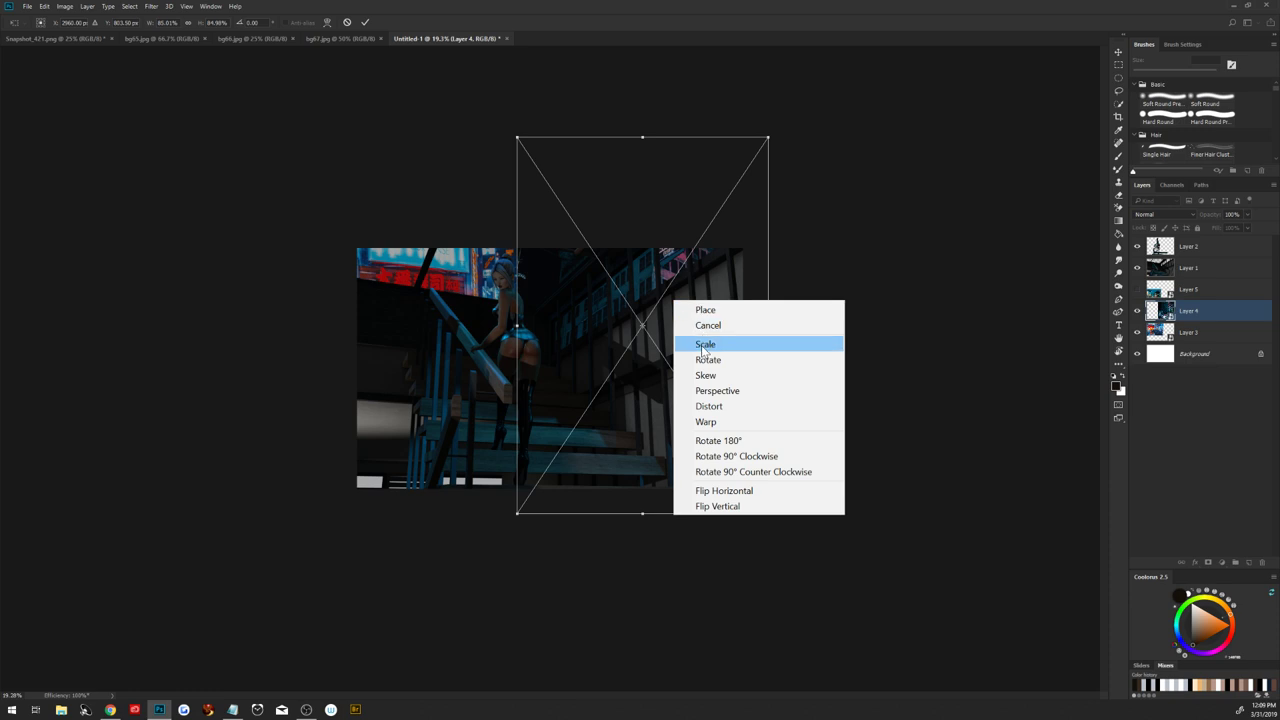
click(720, 407)
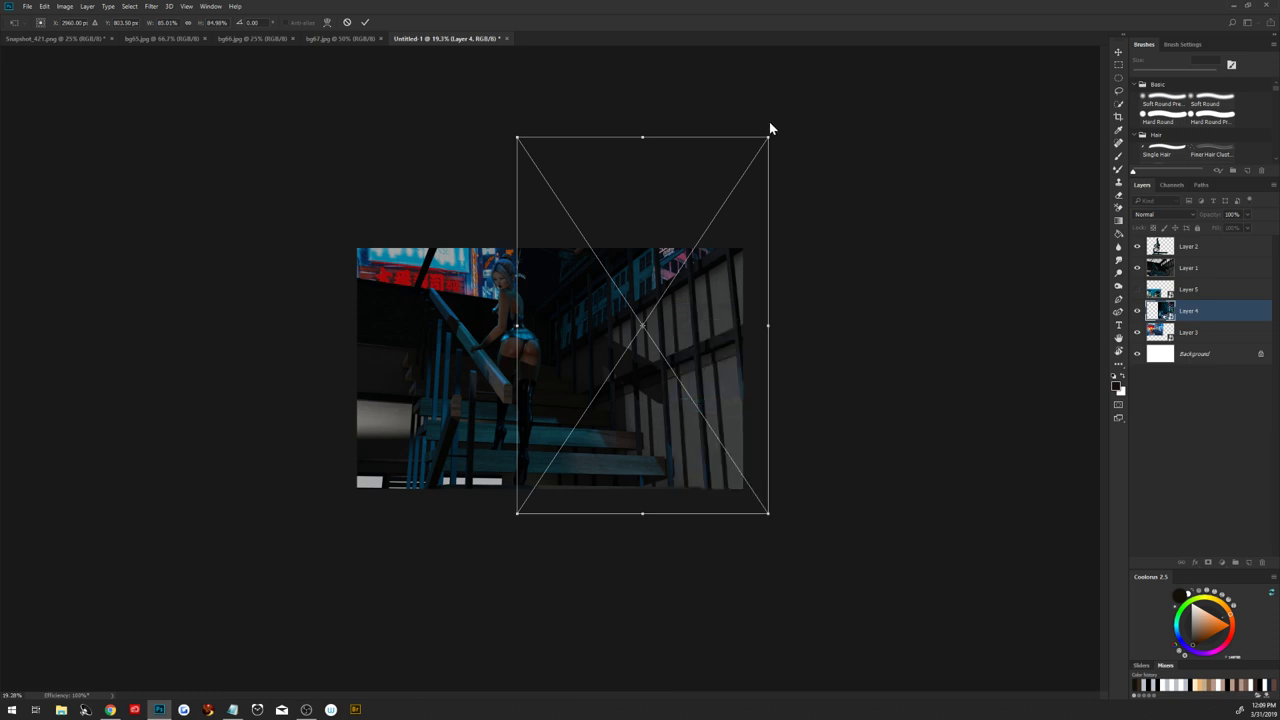
mouse_move(768, 137)
mouse_down()
mouse_move(751, 165)
mouse_move(760, 160)
mouse_up()
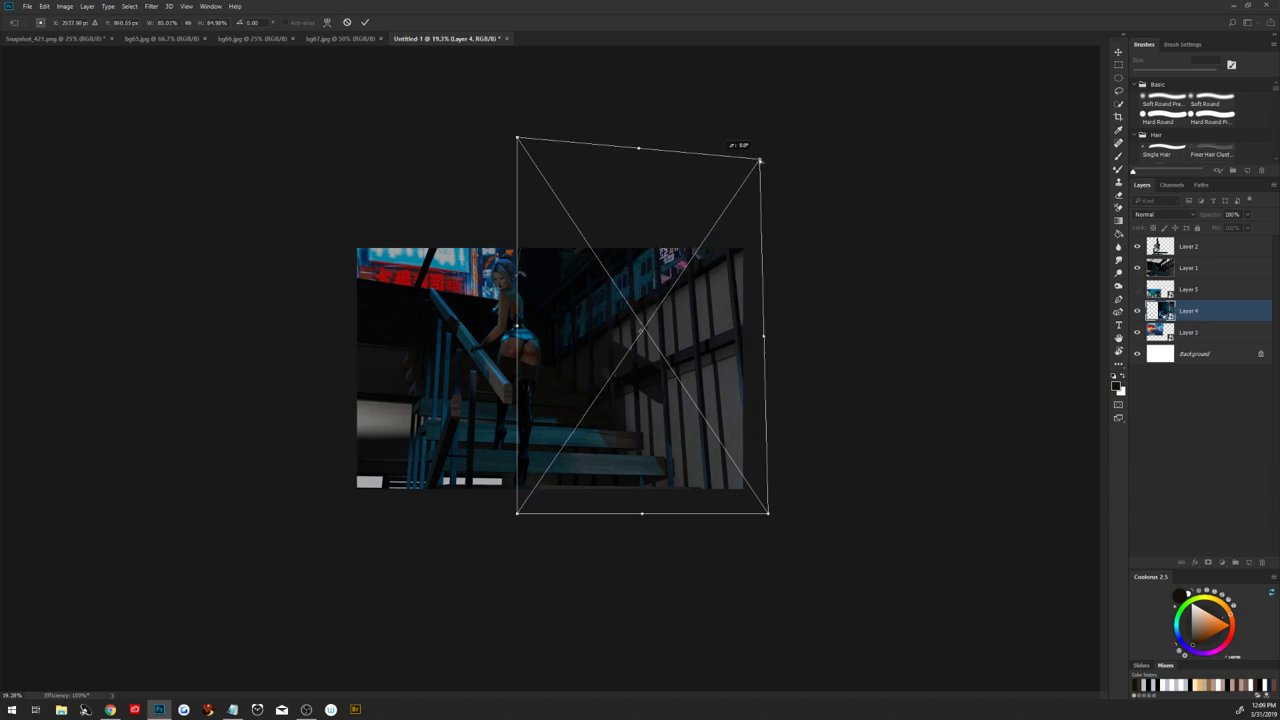
drag(631, 275, 644, 305)
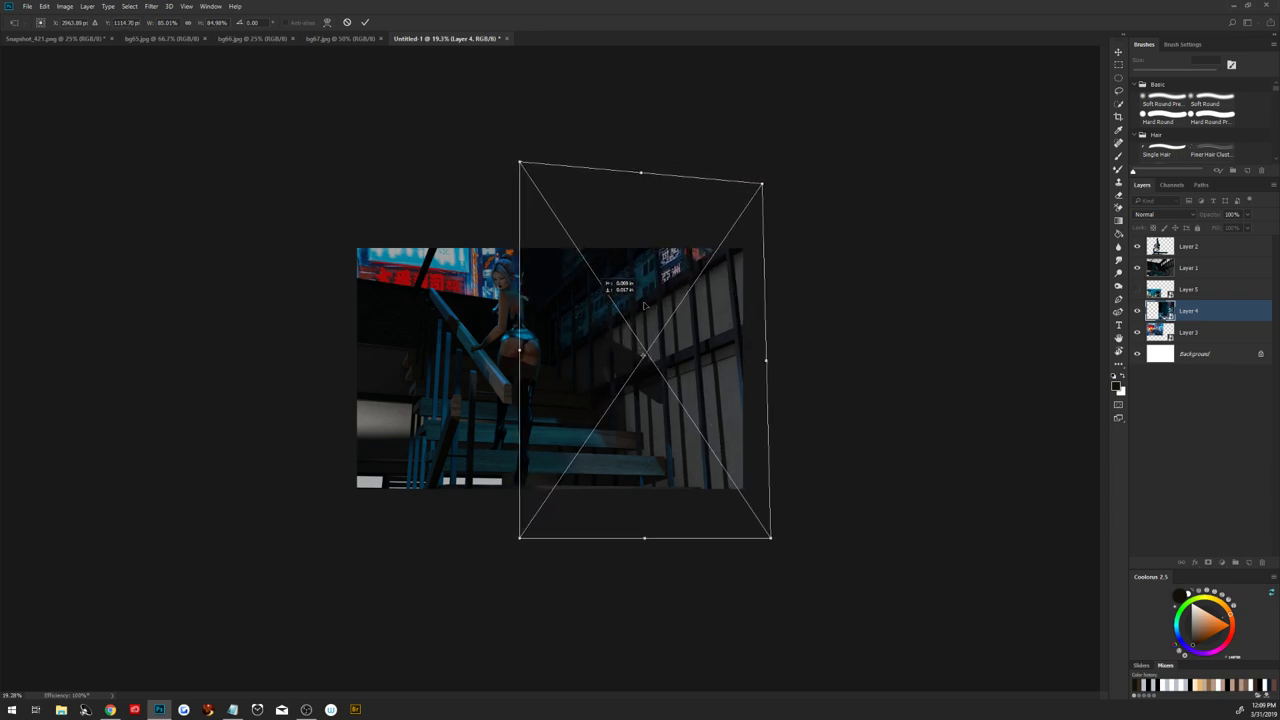
click(362, 23)
drag(1190, 315, 1189, 340)
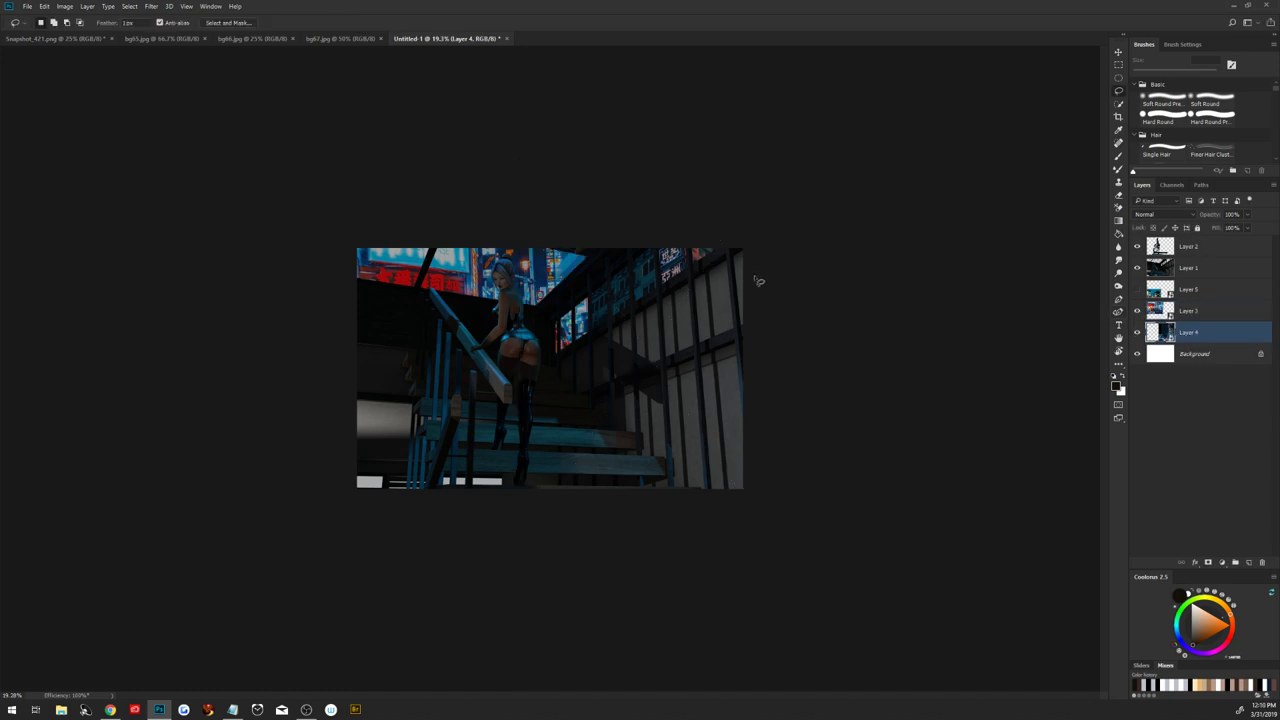
Start and dismiss an unchanged free transform on Layer 3
click(1186, 319)
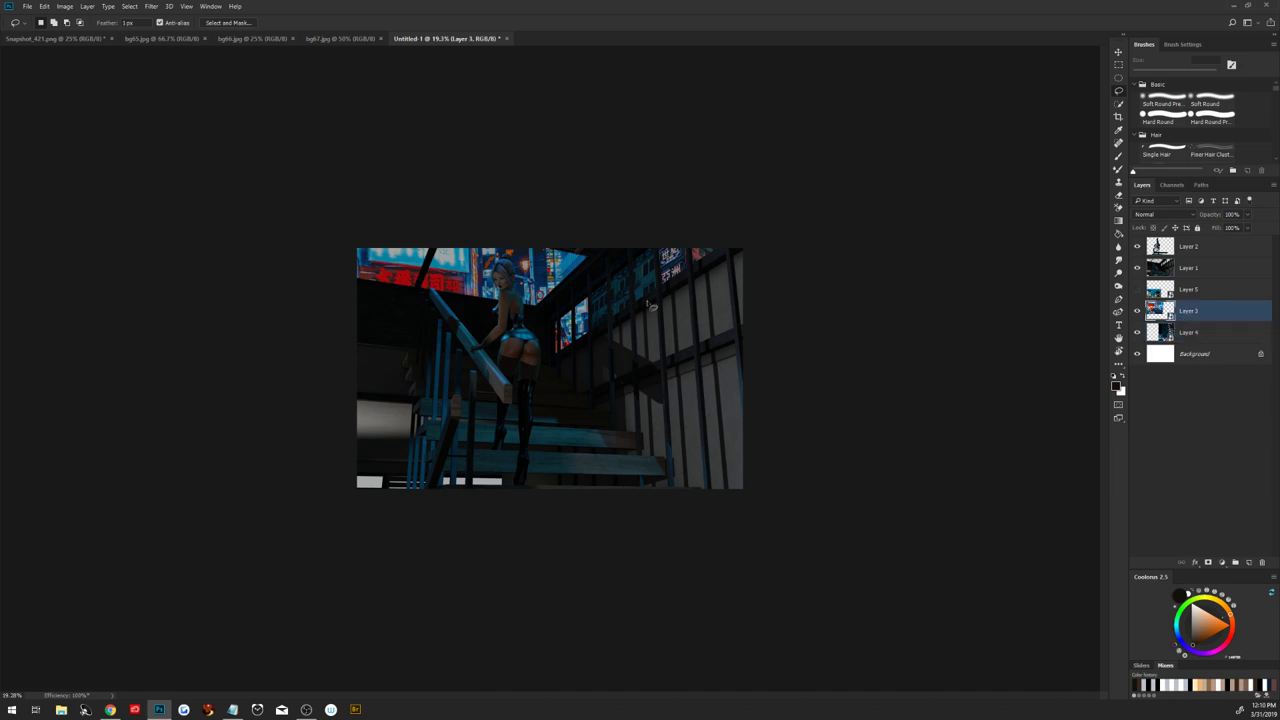
key(ctrl+t)
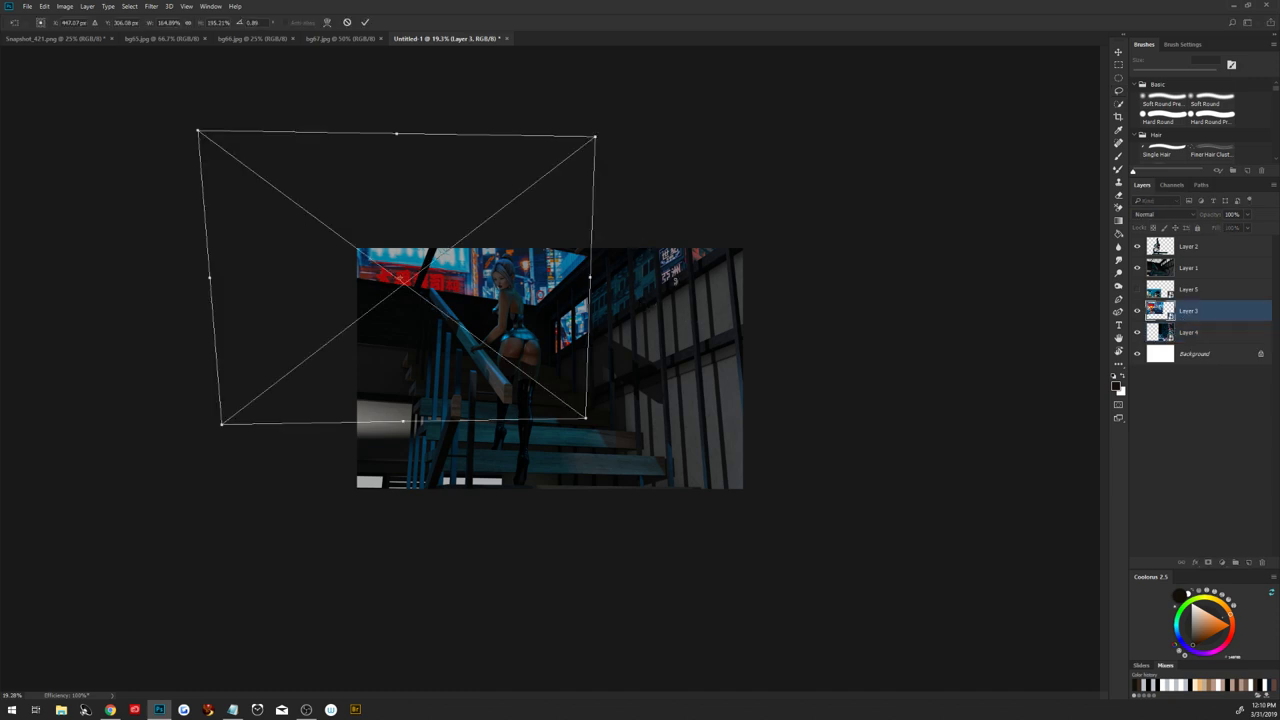
click(365, 22)
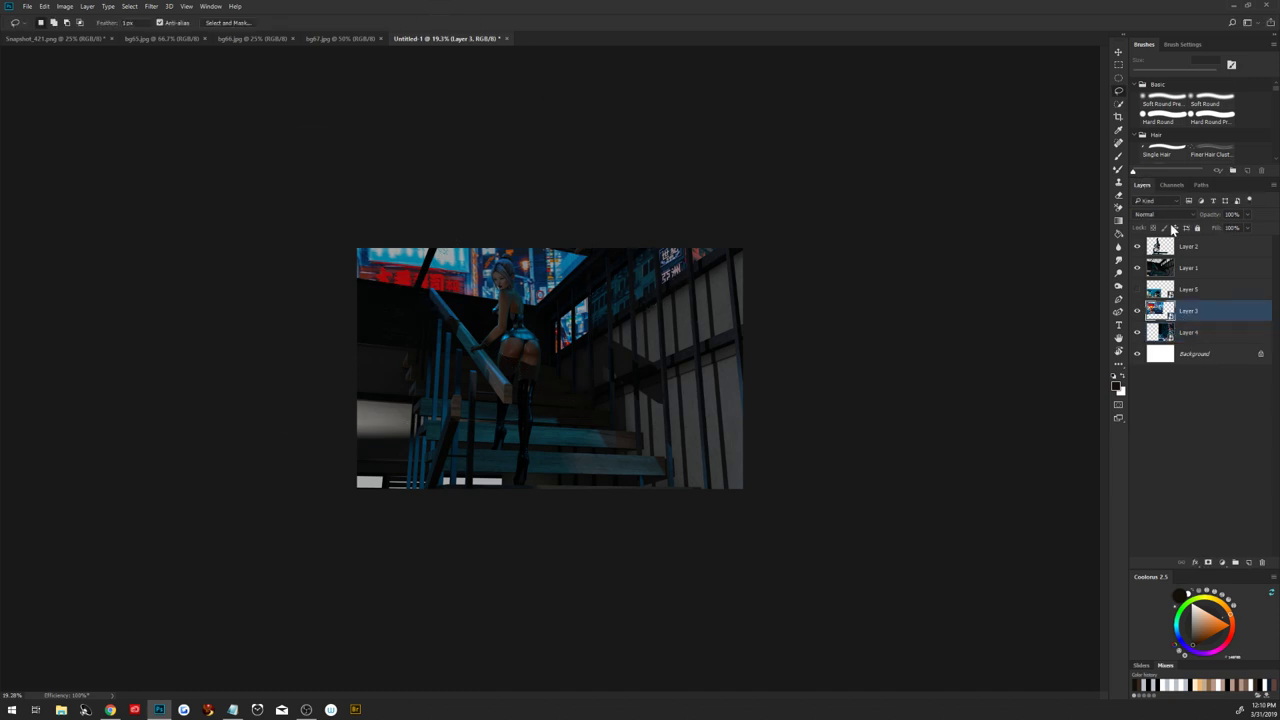
Re-distort Layer 4's left corners to follow the staircase perspective and commit
click(1165, 335)
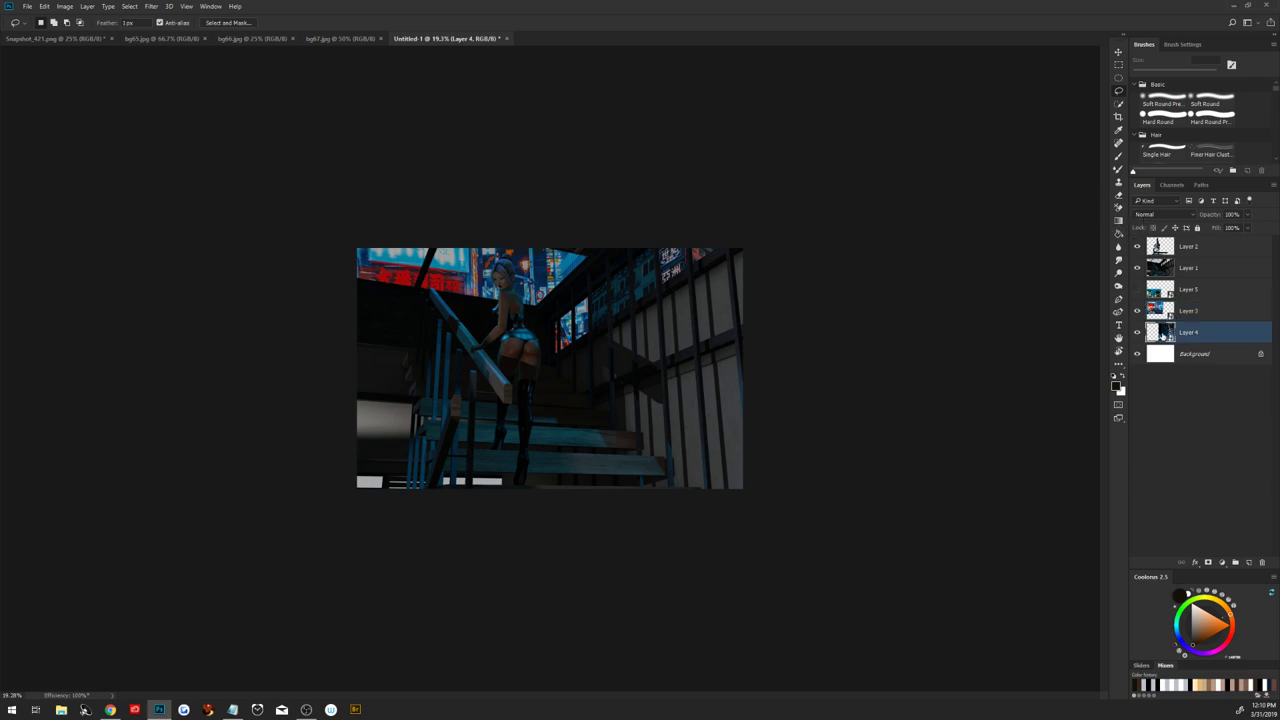
key(ctrl+t)
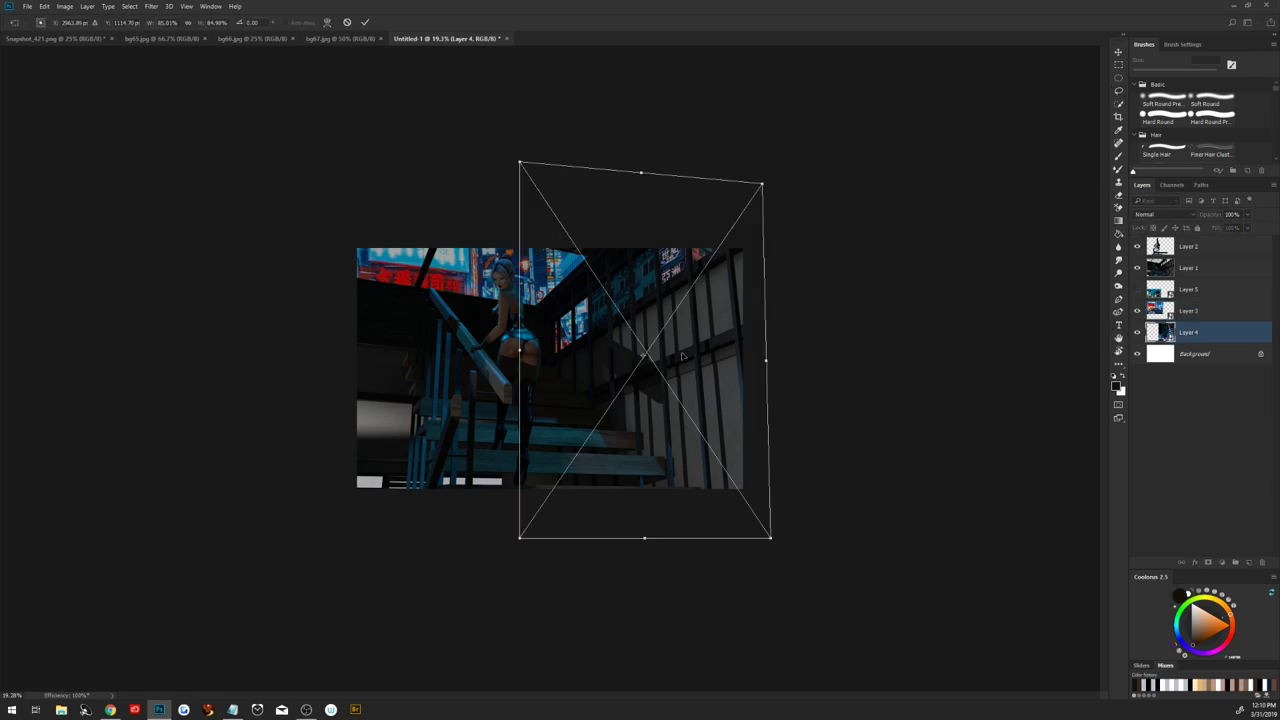
drag(682, 355, 740, 355)
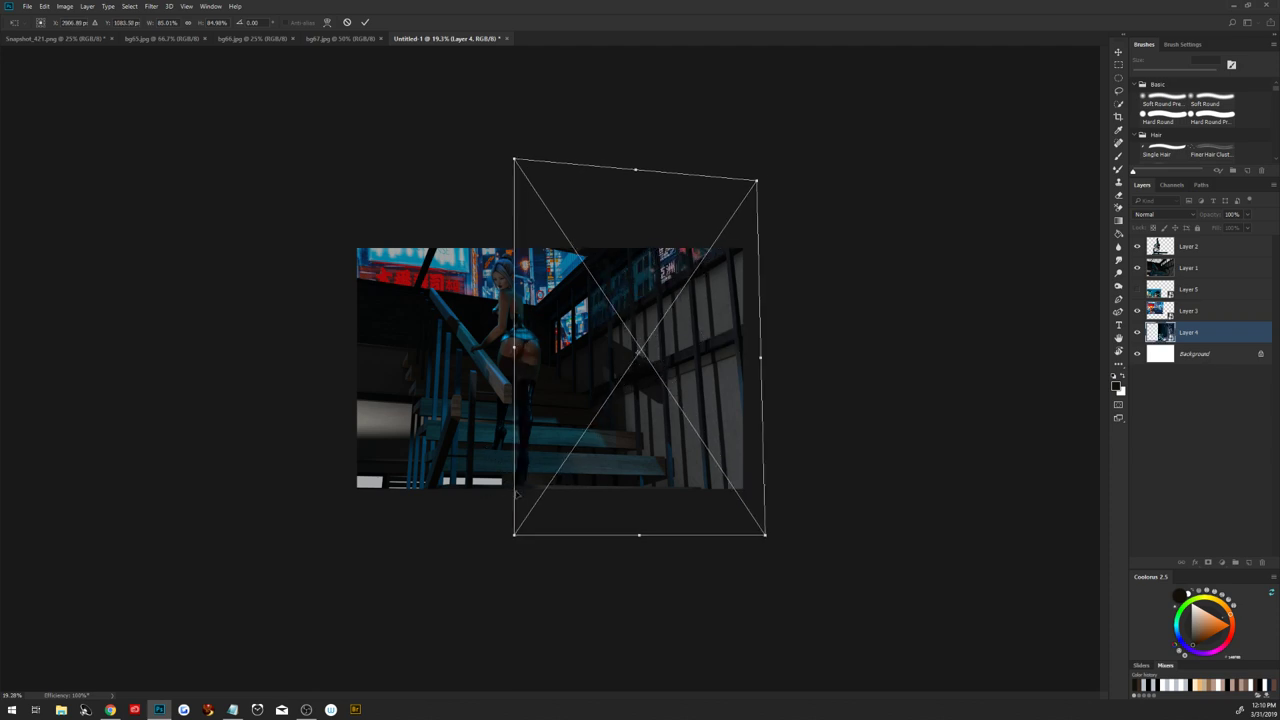
right_click(564, 389)
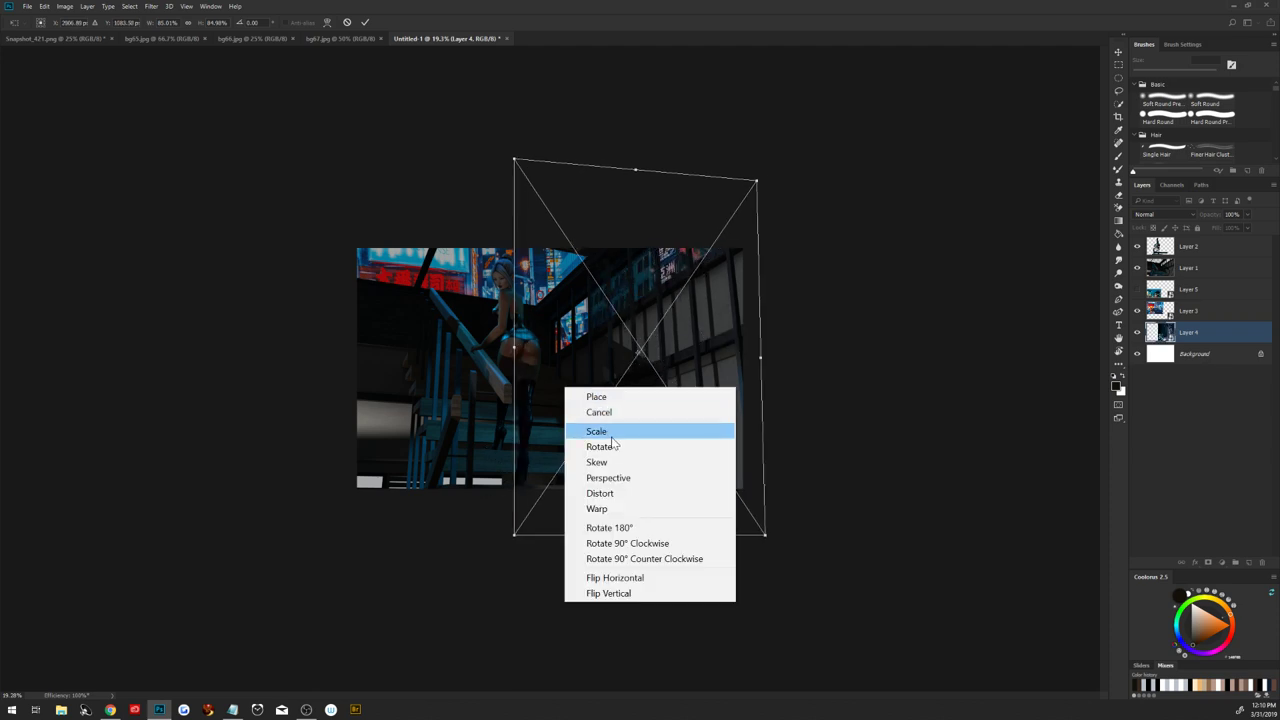
click(600, 493)
mouse_move(514, 535)
mouse_down()
mouse_move(551, 571)
mouse_move(563, 531)
mouse_up()
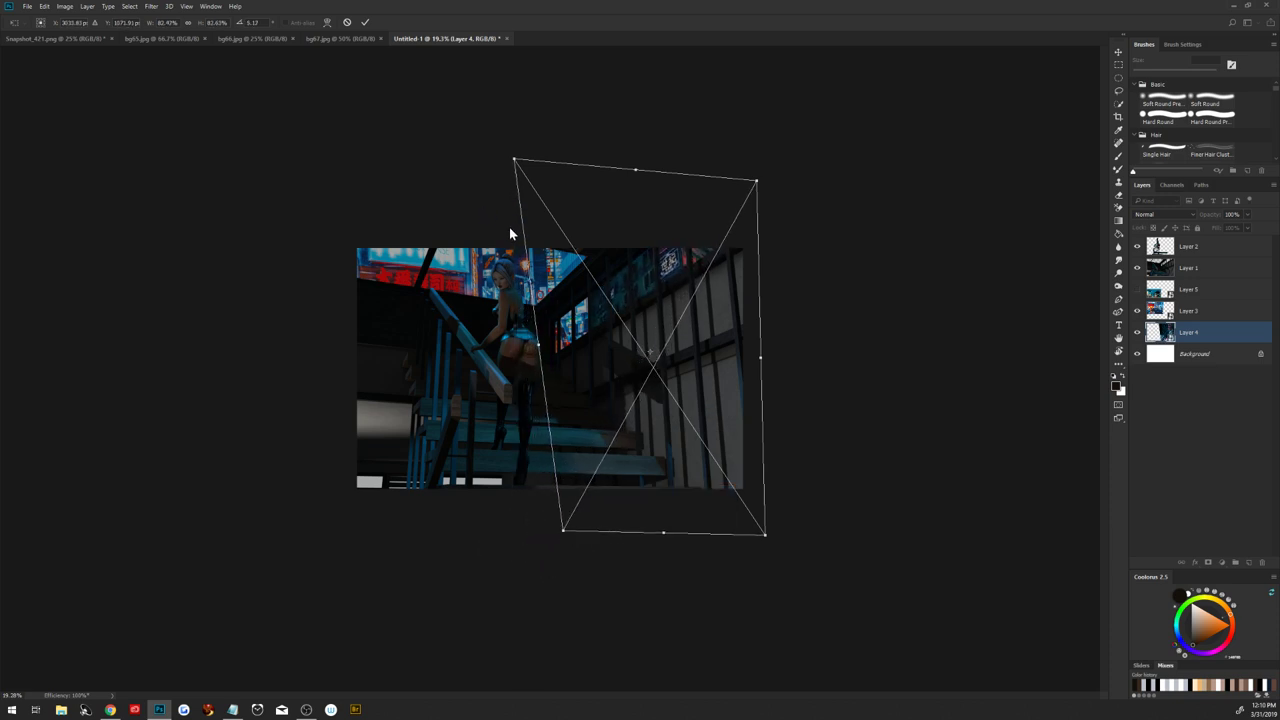
drag(538, 345, 537, 340)
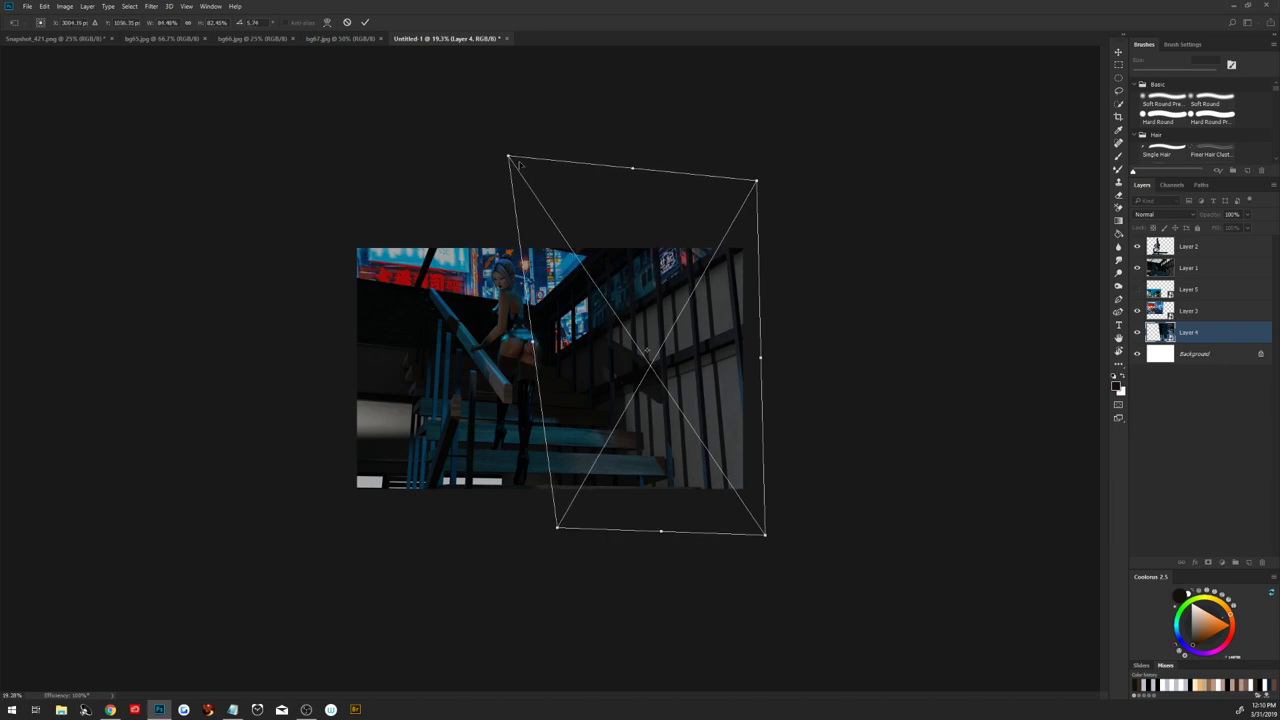
drag(509, 157, 513, 117)
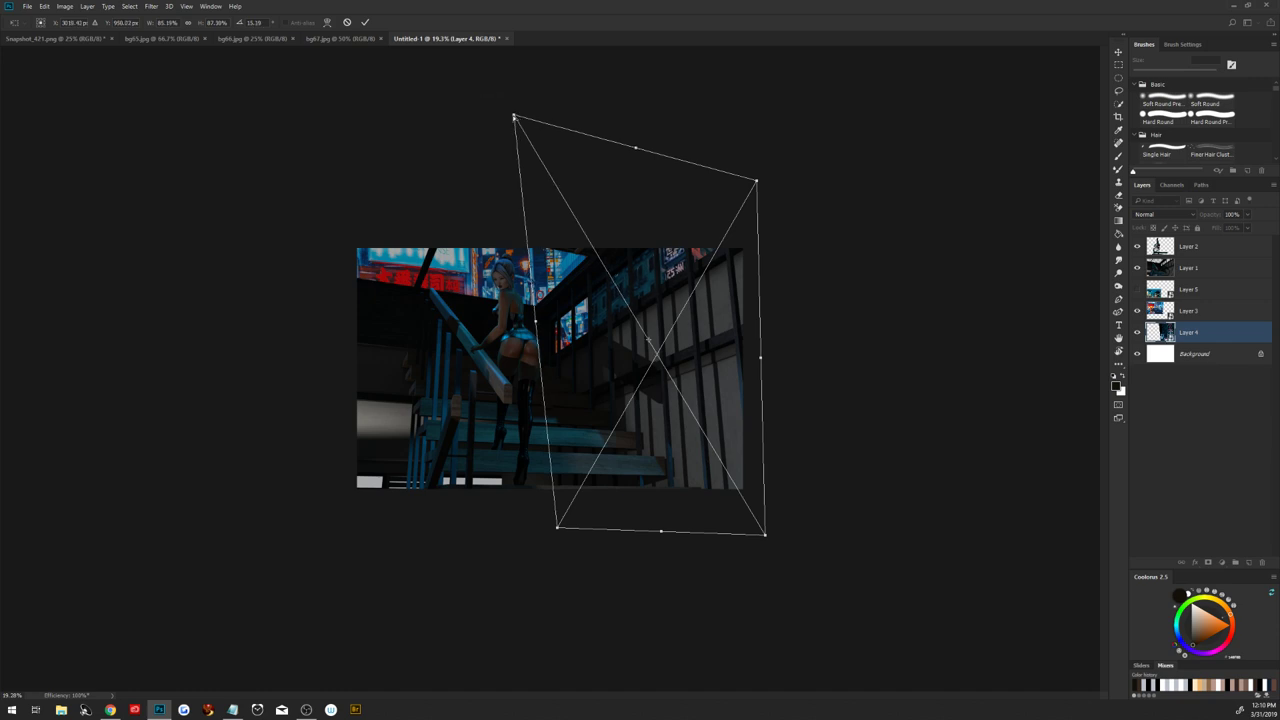
click(365, 22)
key(l)
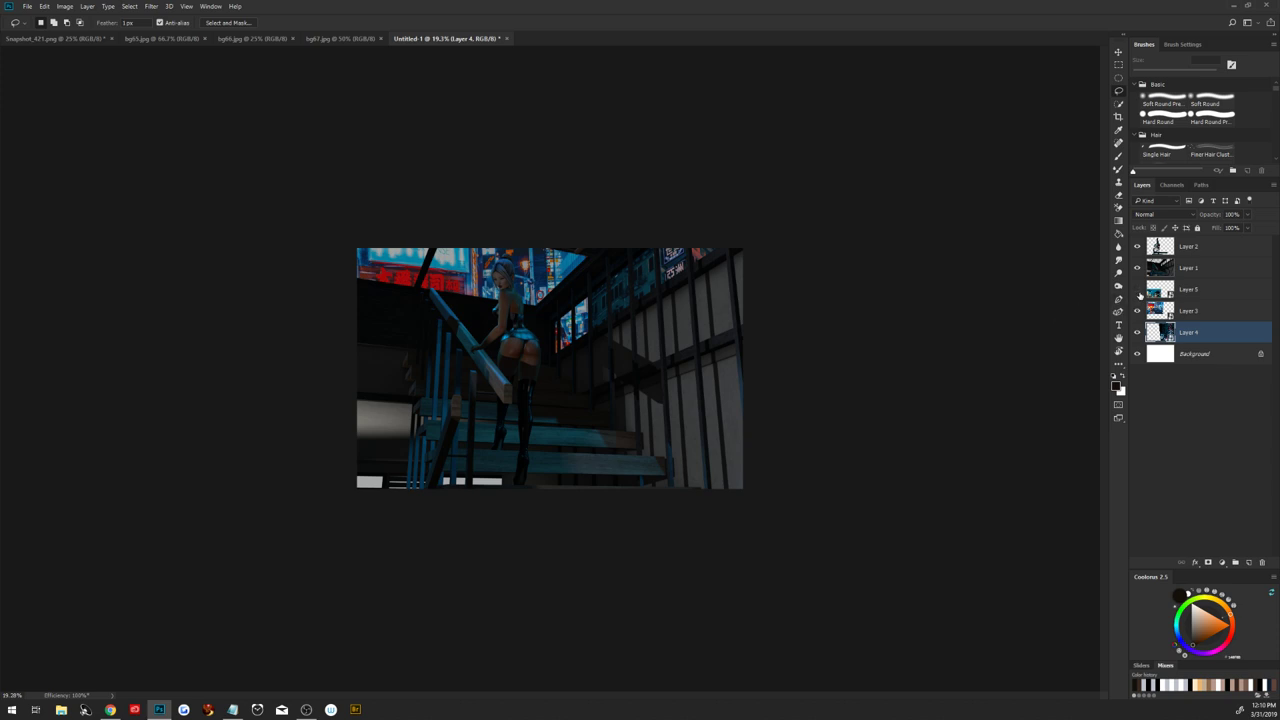
Rasterize Layers 3, 4 and 5 together, leaving Layer 4 selected
click(1184, 292)
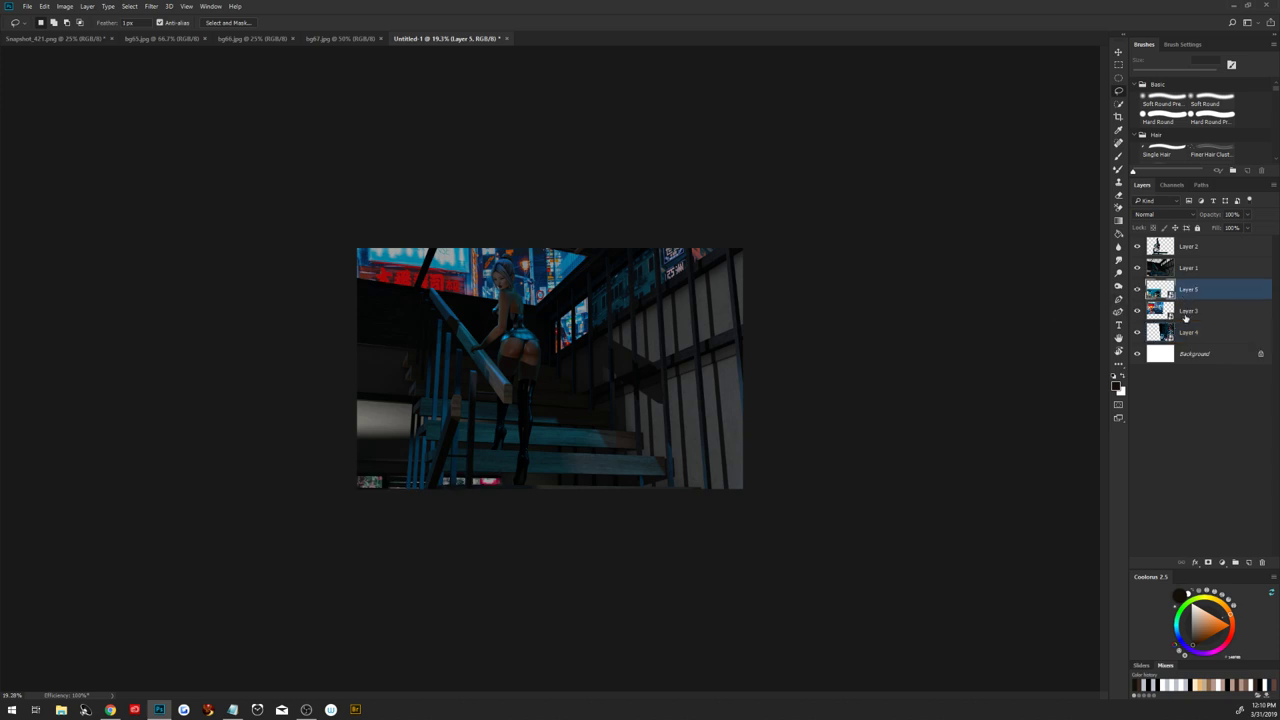
click(1185, 315)
ctrl+click(1188, 293)
ctrl+click(1192, 335)
right_click(1192, 335)
click(1120, 294)
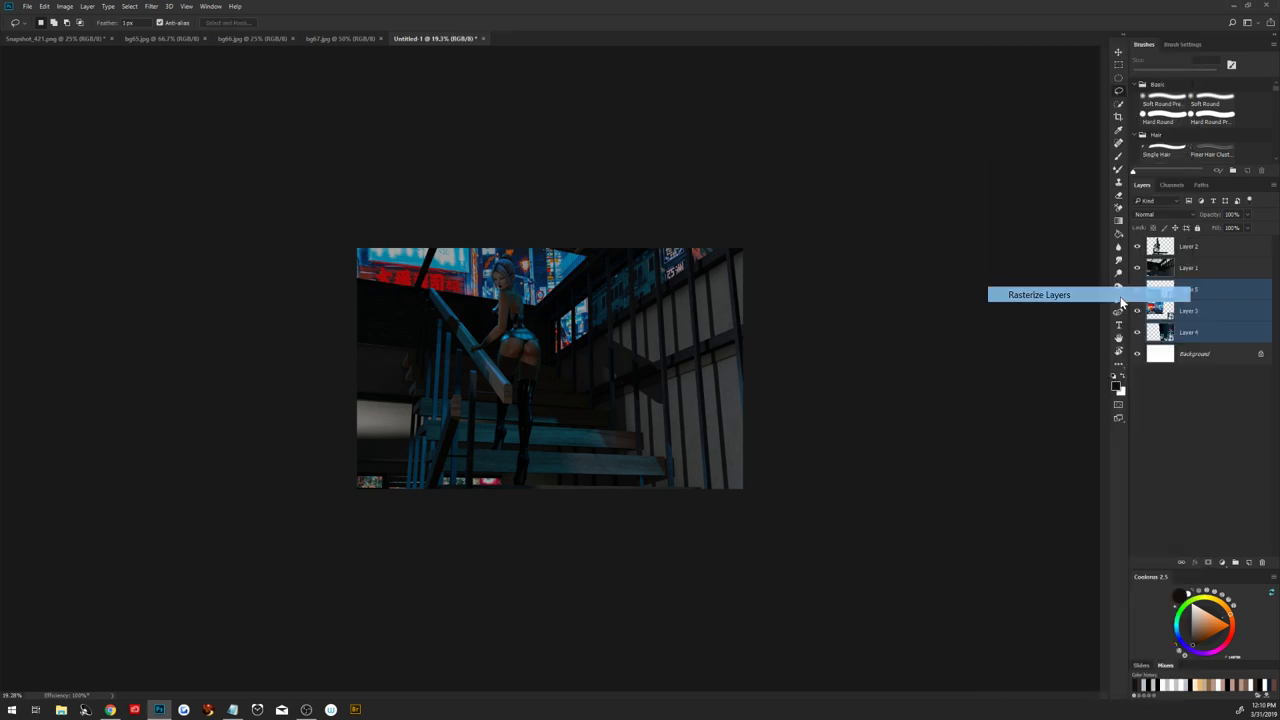
click(1192, 335)
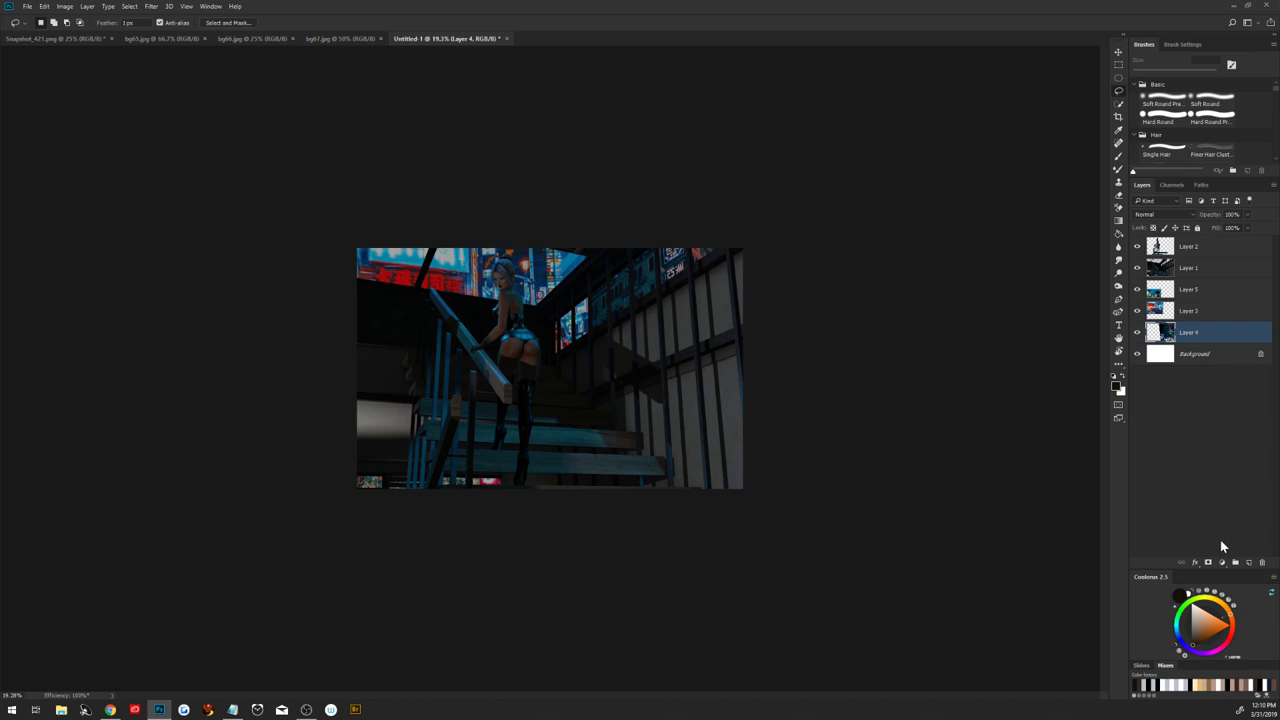
Add a blue Solid Color fill layer in Linear Dodge (Add) blend mode
click(1225, 566)
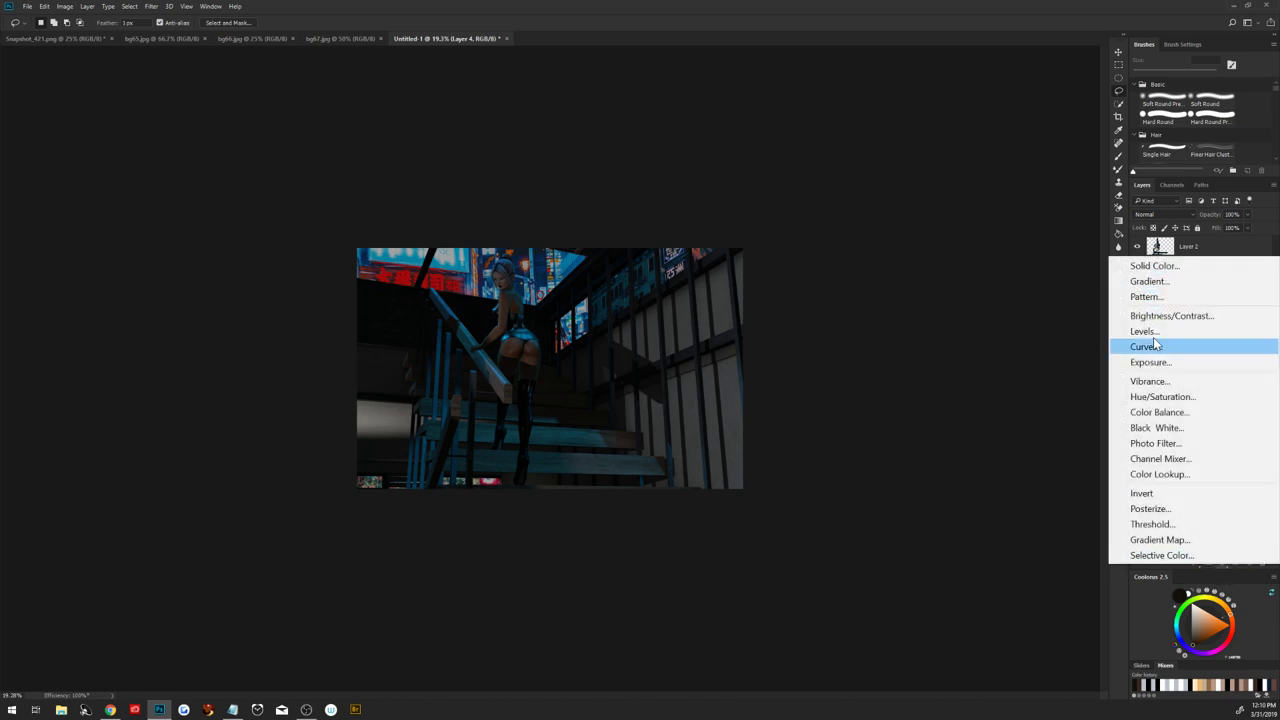
click(1155, 264)
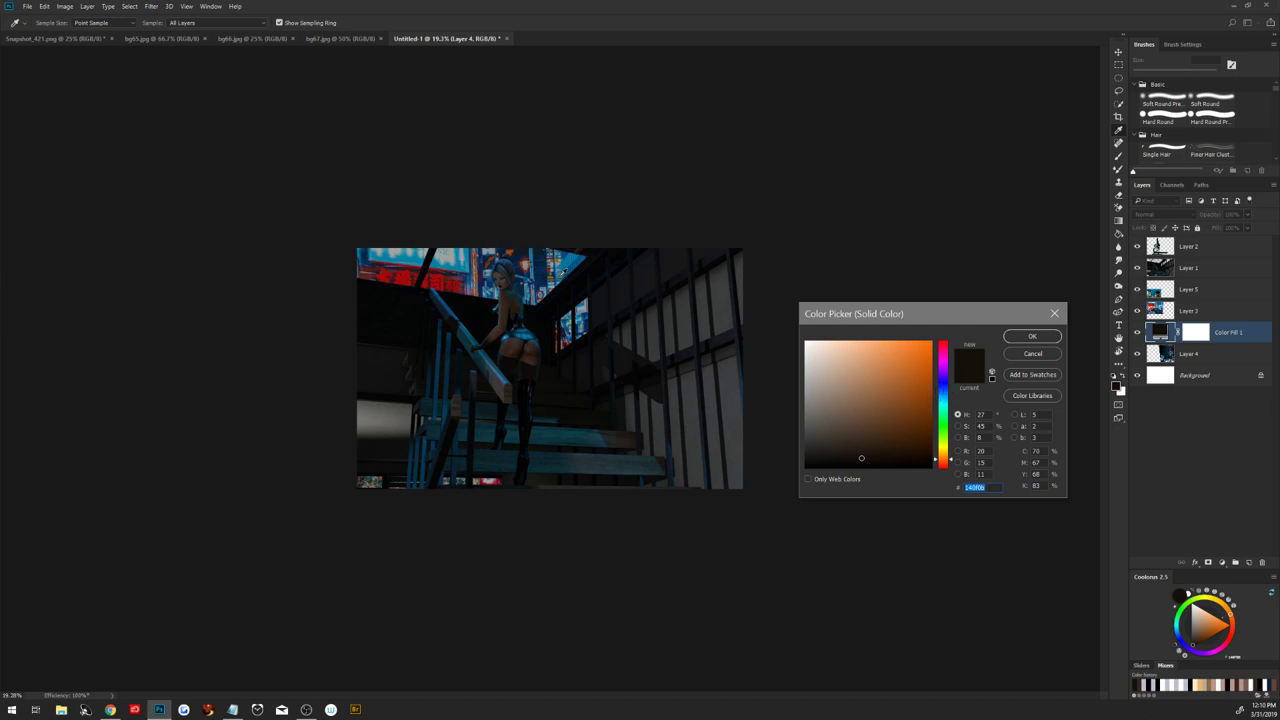
click(567, 265)
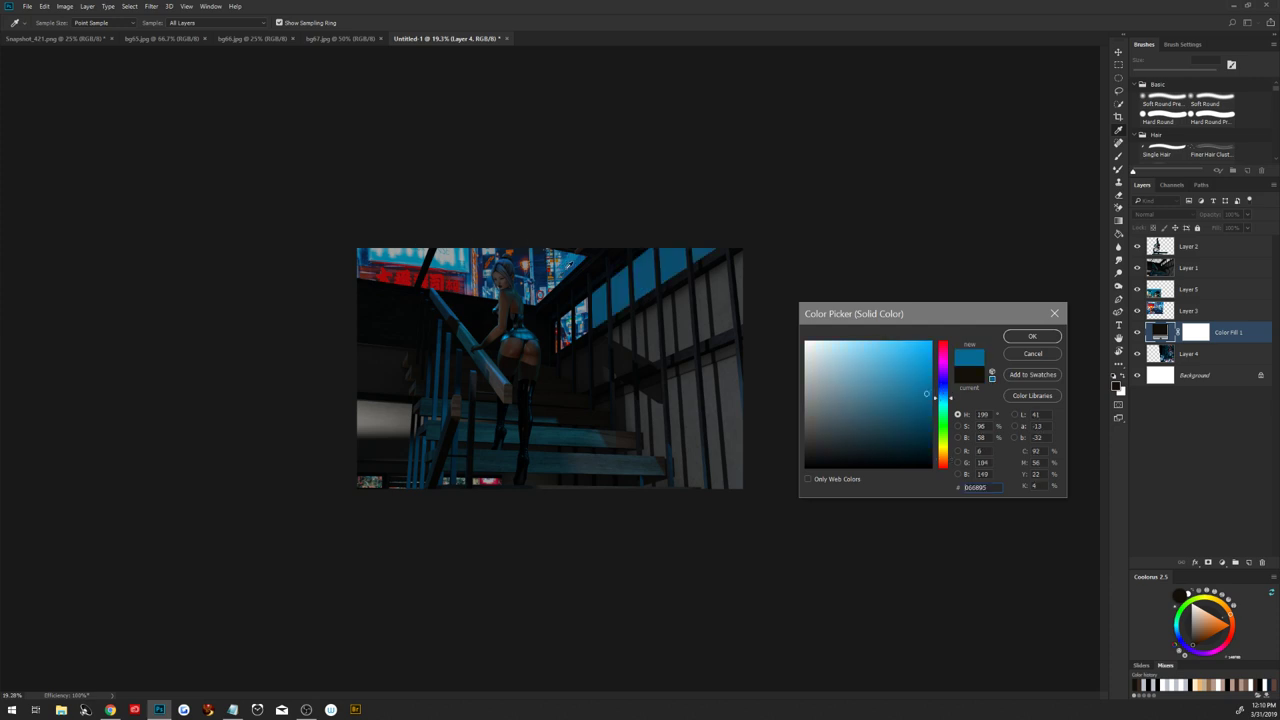
click(1056, 340)
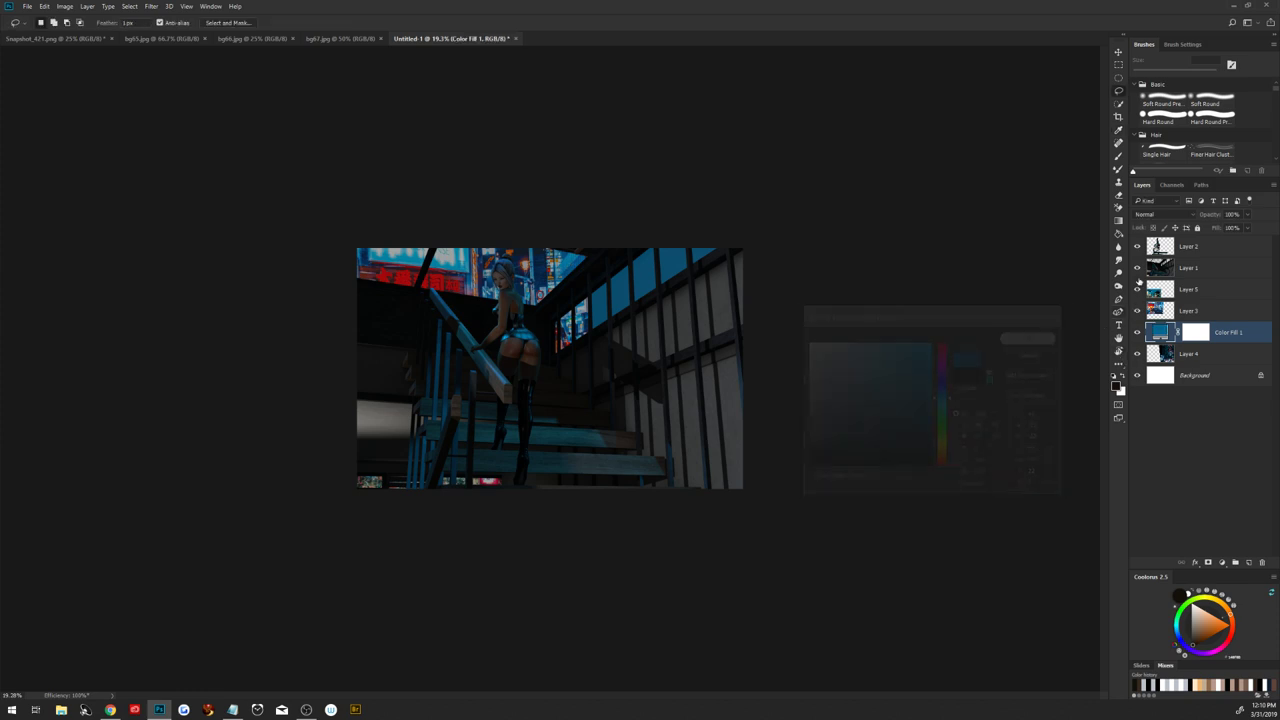
click(1146, 216)
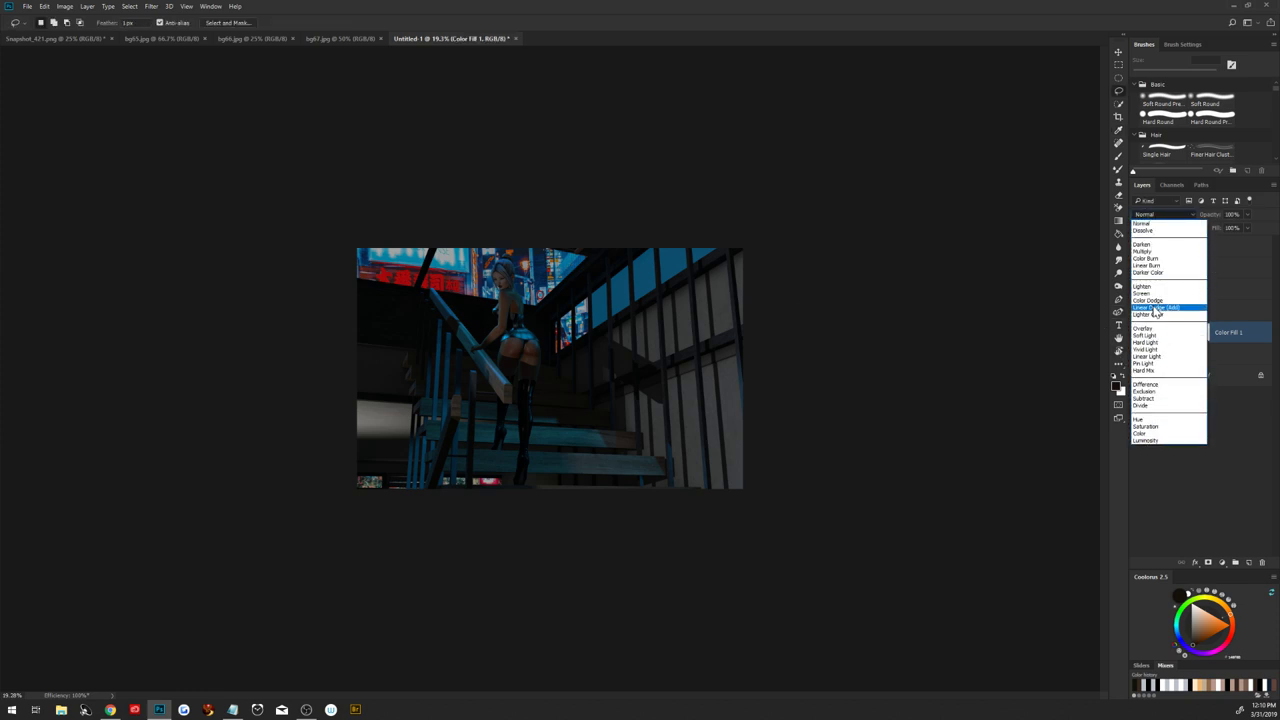
click(1158, 307)
Change the fill to a brighter, stronger blue and target its layer mask
click(1200, 340)
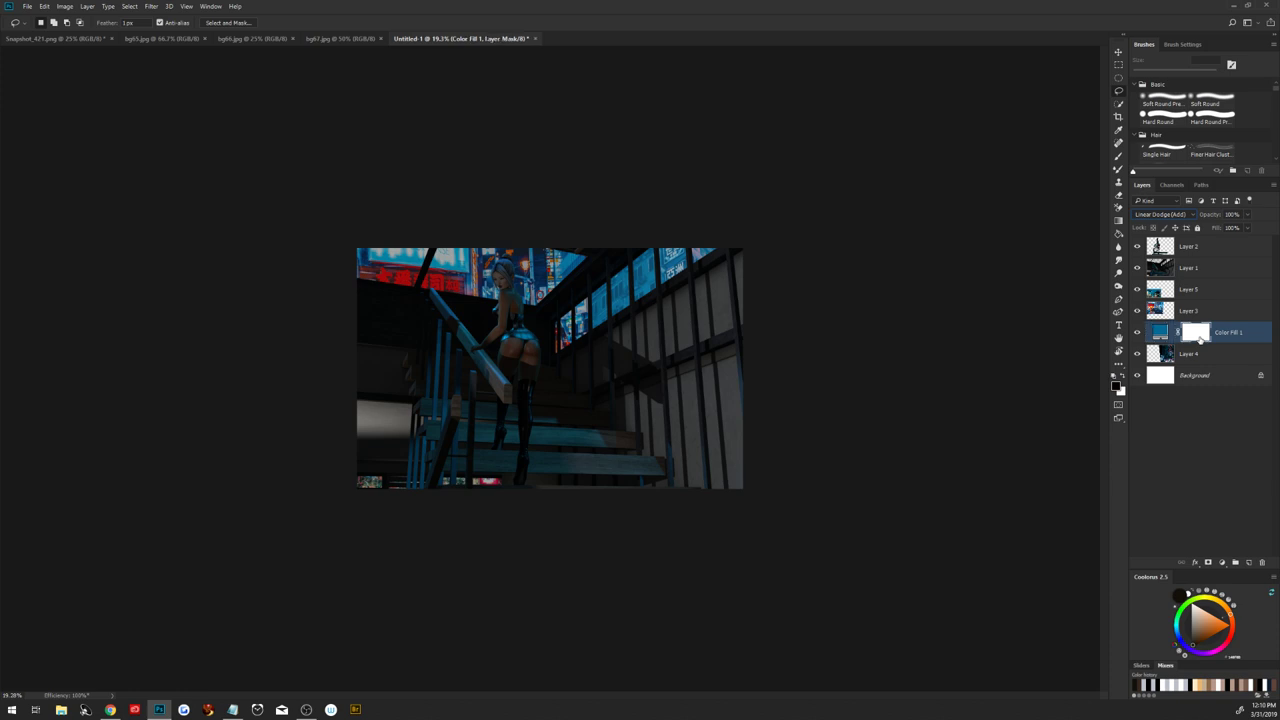
right_click(1200, 340)
click(1203, 336)
click(1167, 338)
double_click(1167, 338)
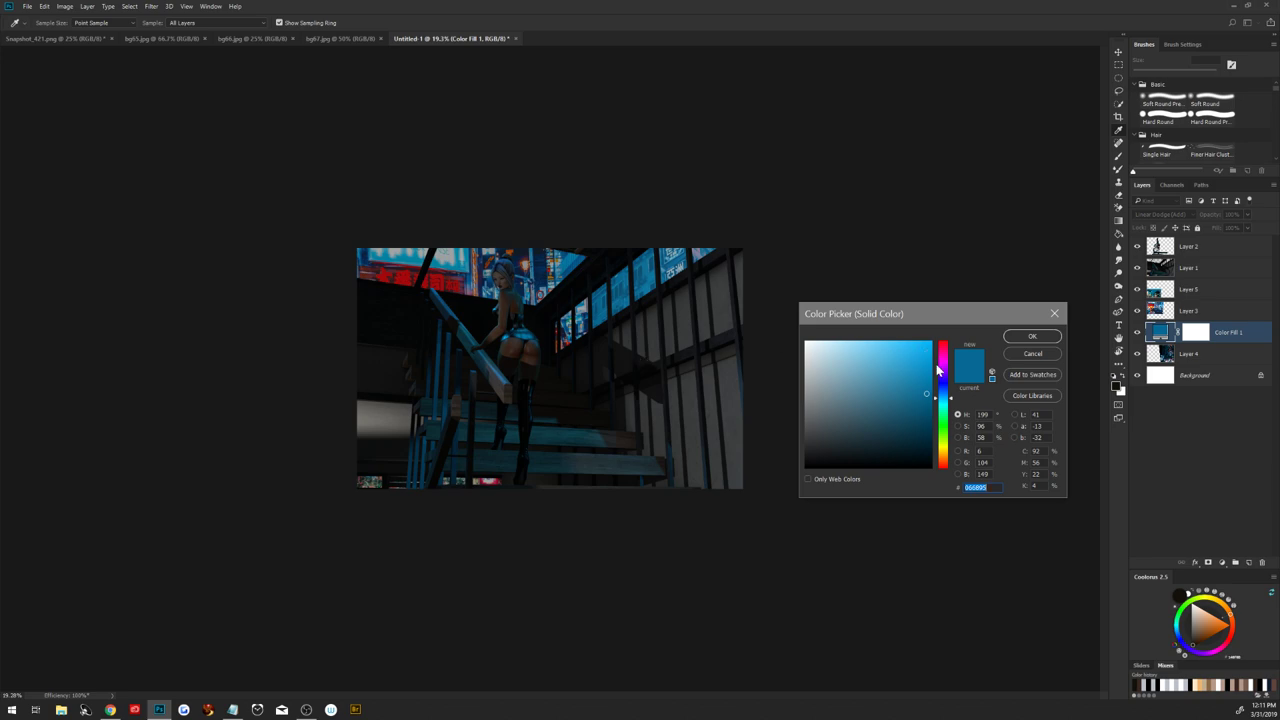
click(920, 415)
mouse_move(920, 415)
mouse_down()
mouse_move(875, 413)
mouse_move(851, 434)
mouse_move(869, 374)
mouse_move(922, 372)
mouse_up()
click(913, 378)
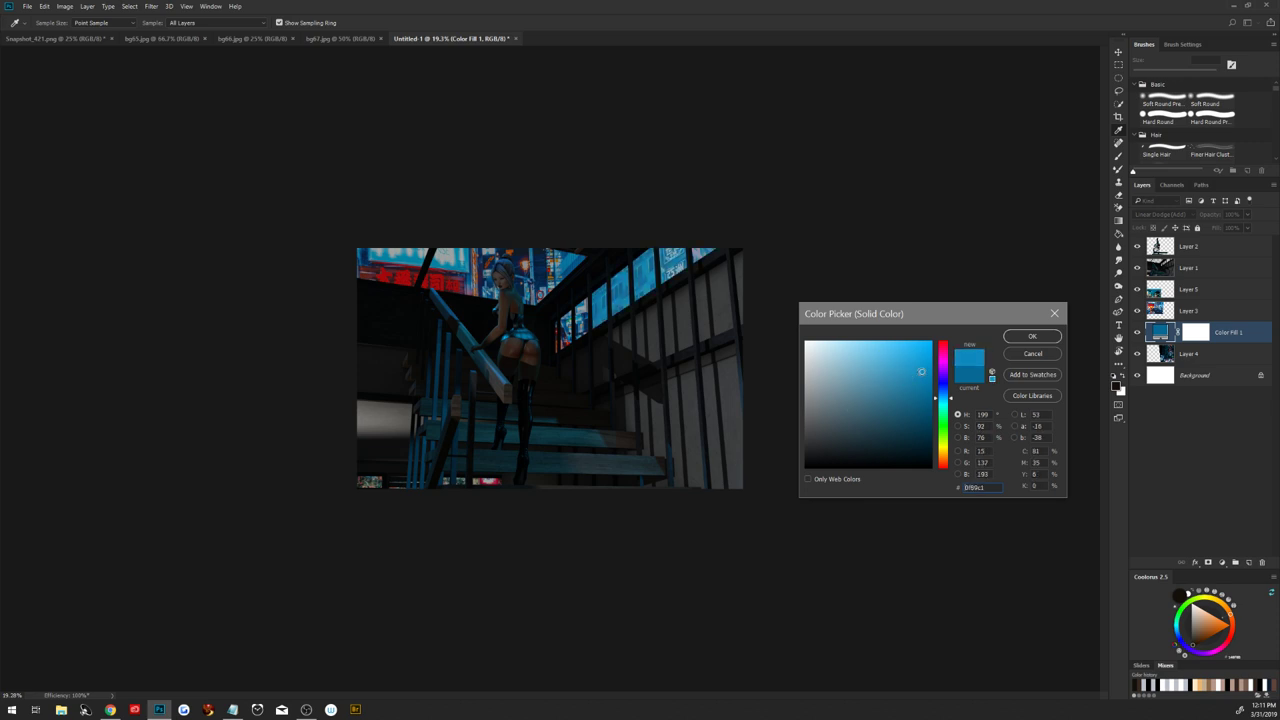
click(1010, 341)
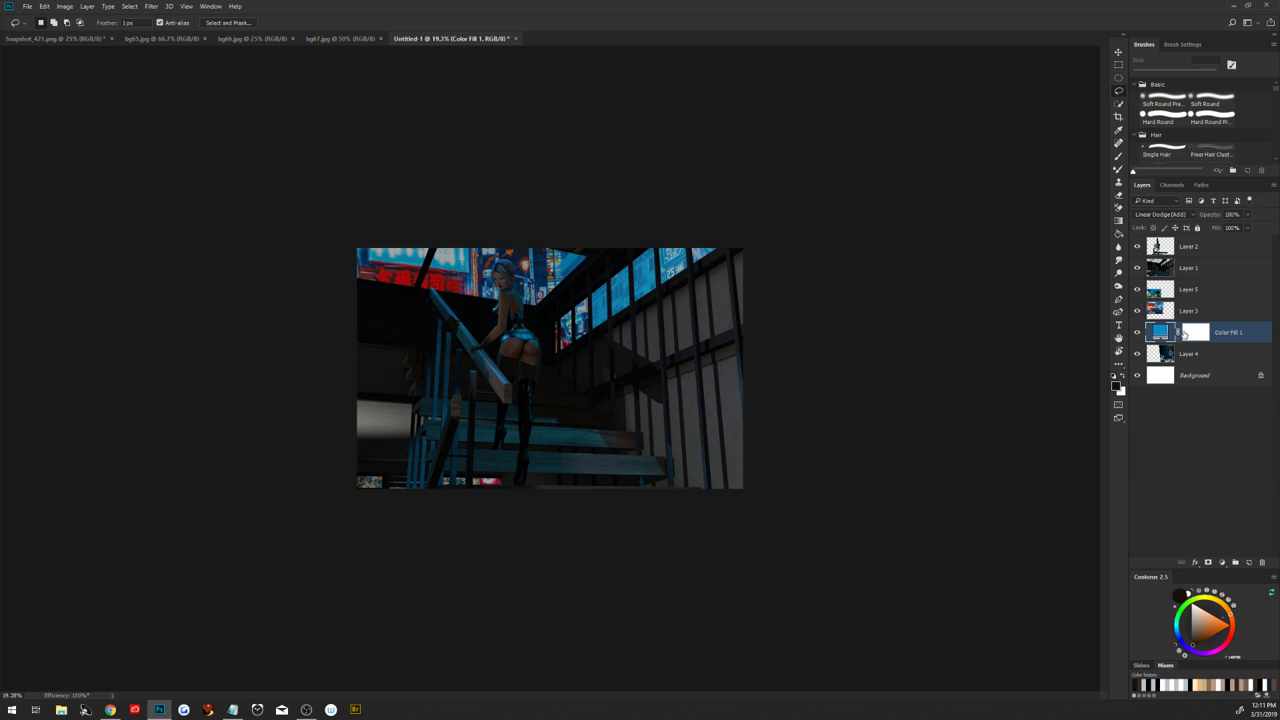
click(1187, 333)
Invert the fill mask to black, then drag white gradients revealing blue glow over the windows
key(ctrl+i)
key(ctrl+0)
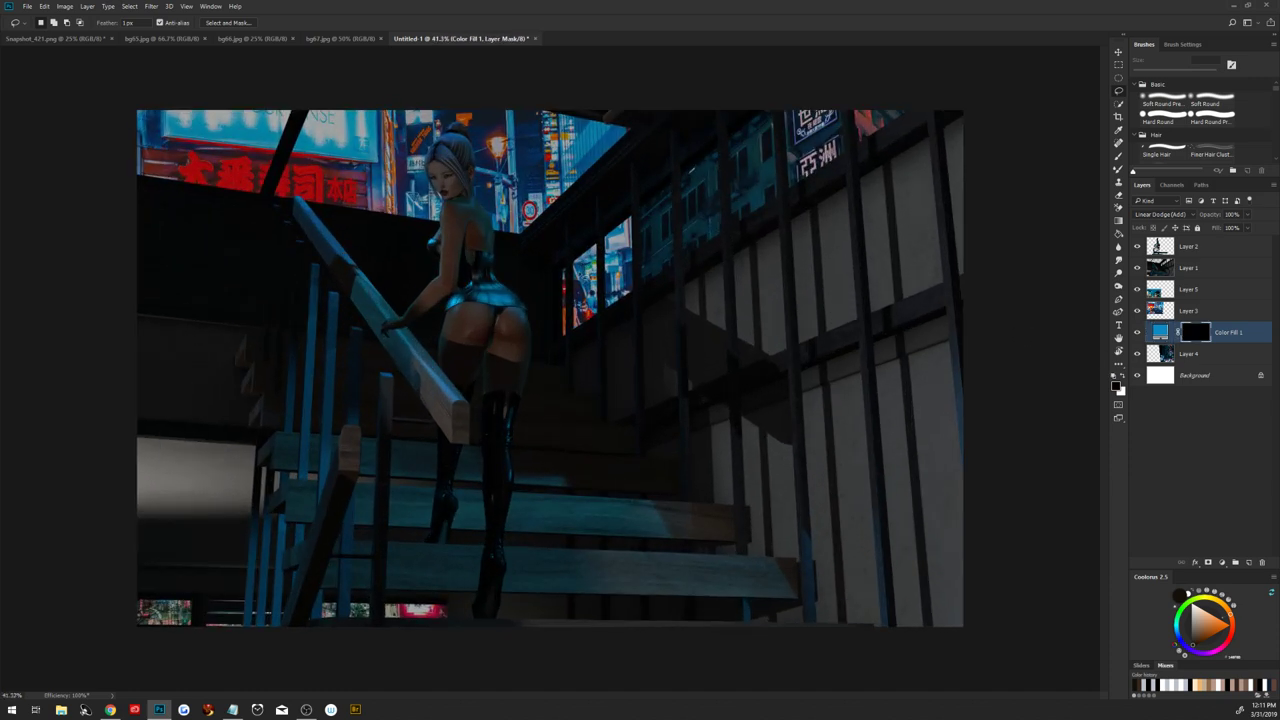
click(1118, 220)
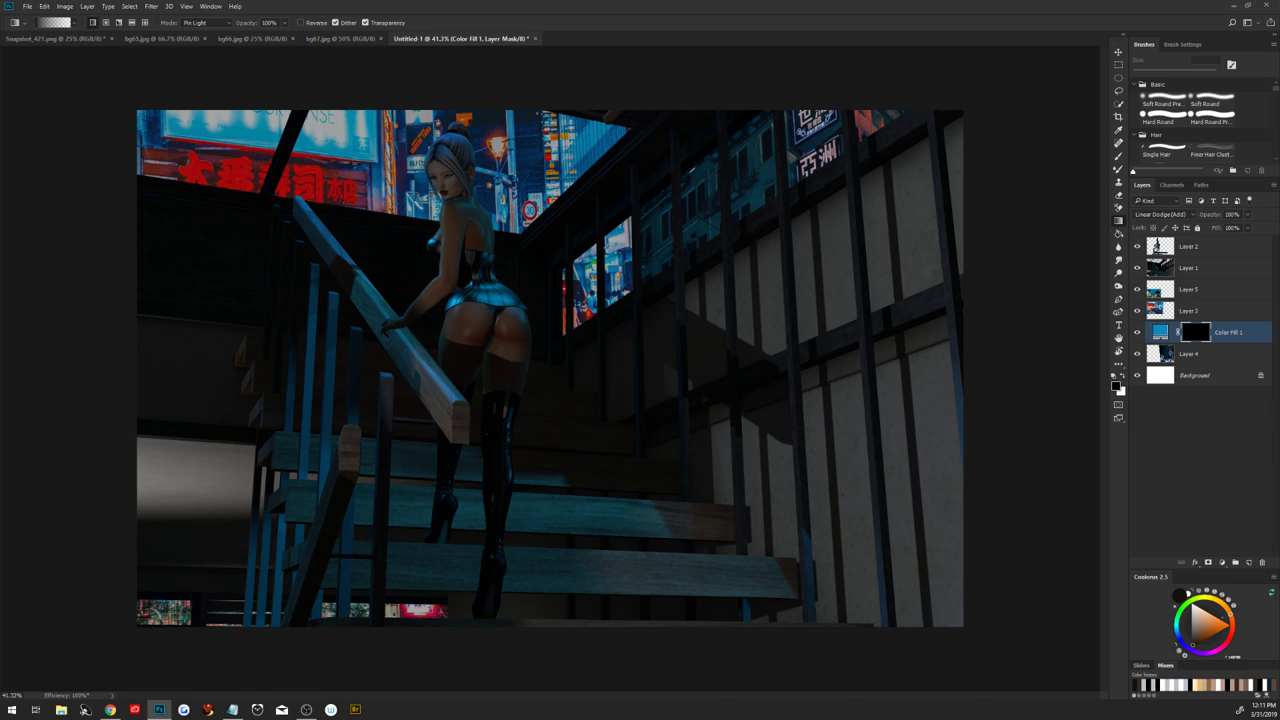
key(x)
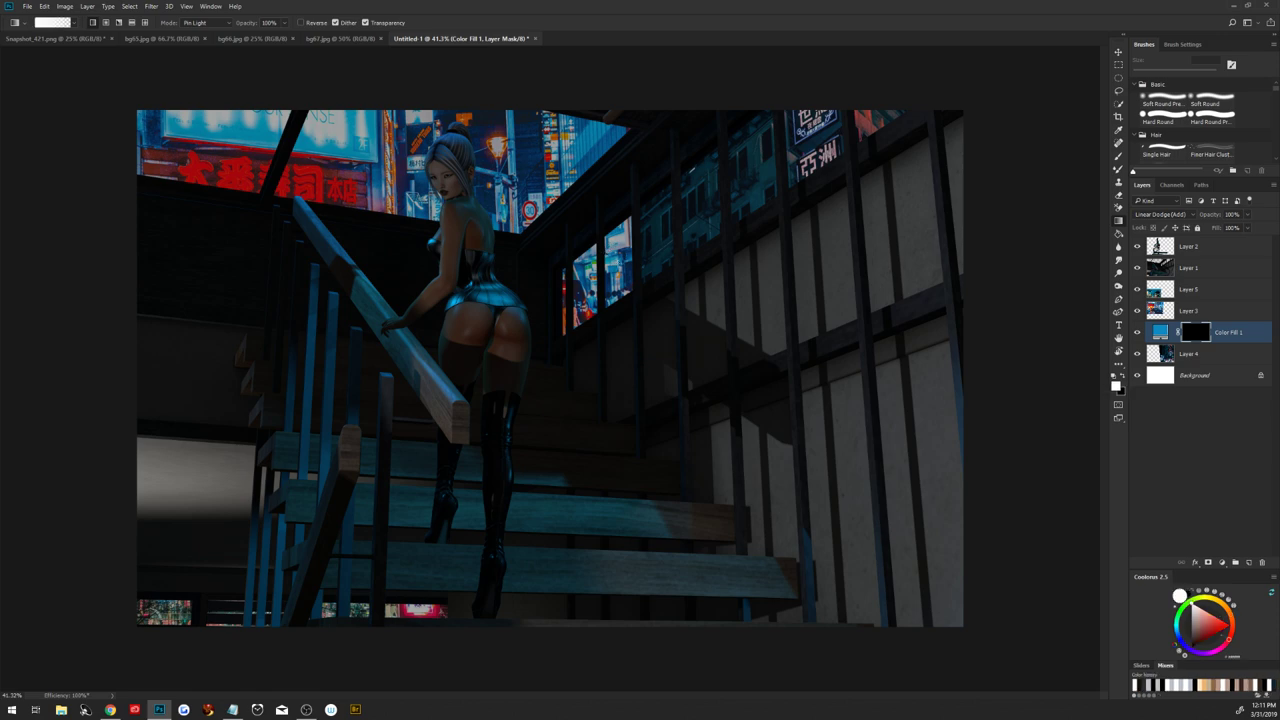
drag(598, 270, 676, 309)
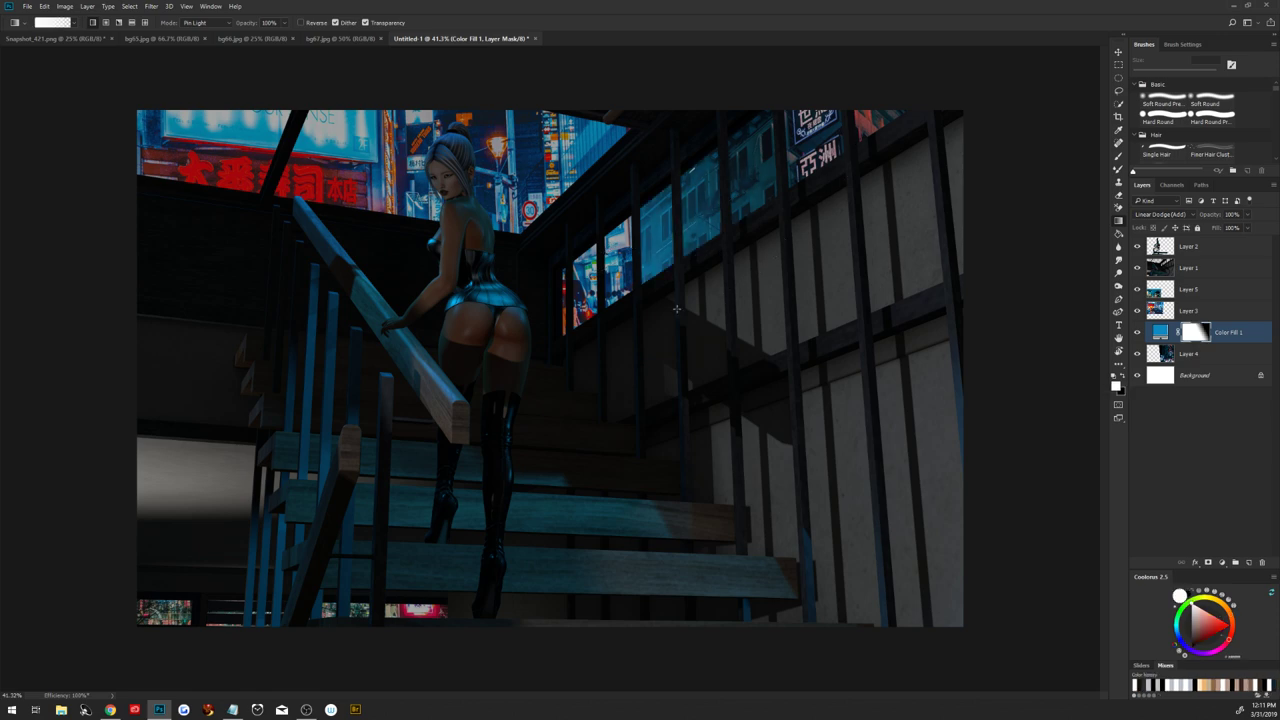
drag(640, 240, 657, 212)
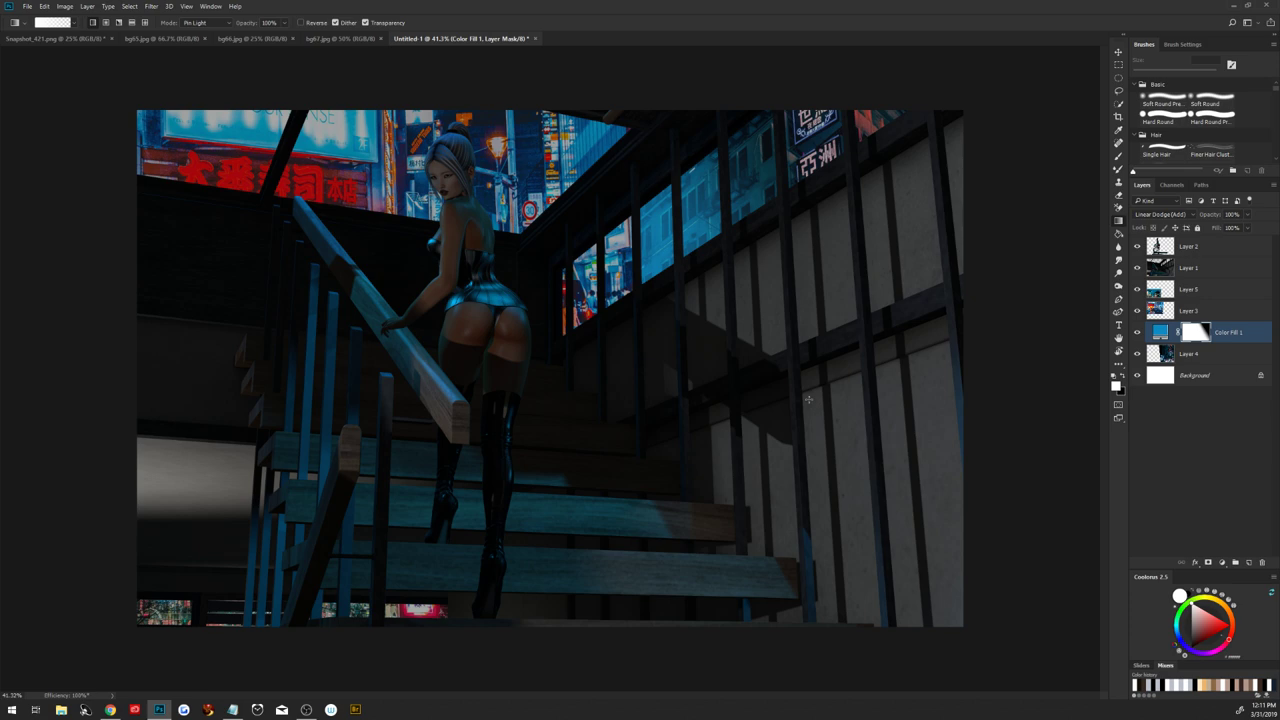
drag(1028, 62, 826, 142)
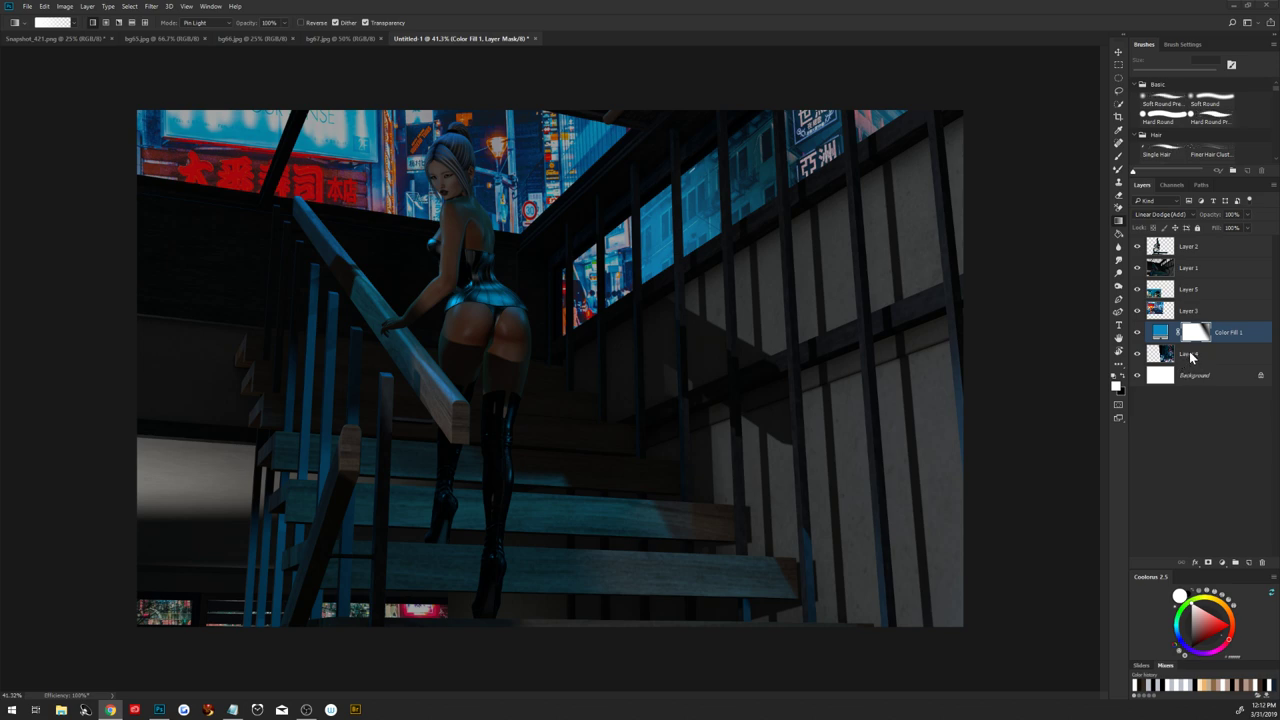
Merge Layer 4 with Color Fill 1, then merge Layer 5 through that result
shift+click(1190, 356)
key(ctrl+e)
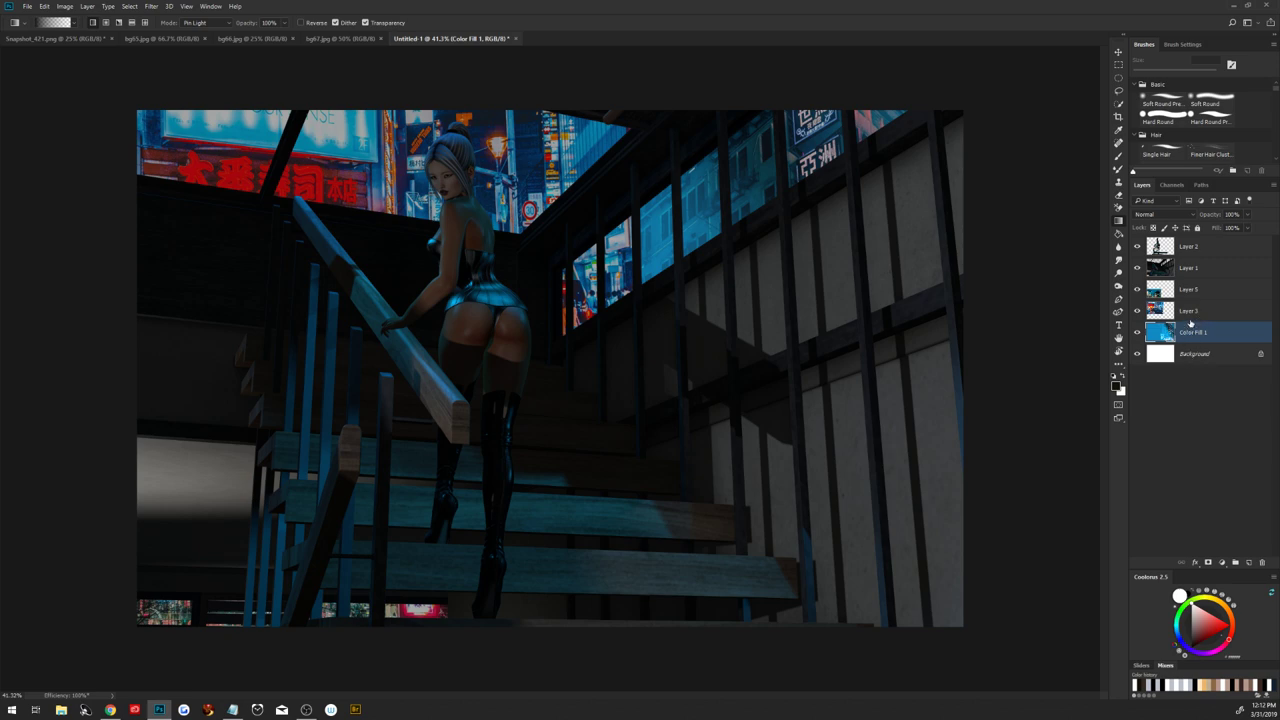
click(1192, 296)
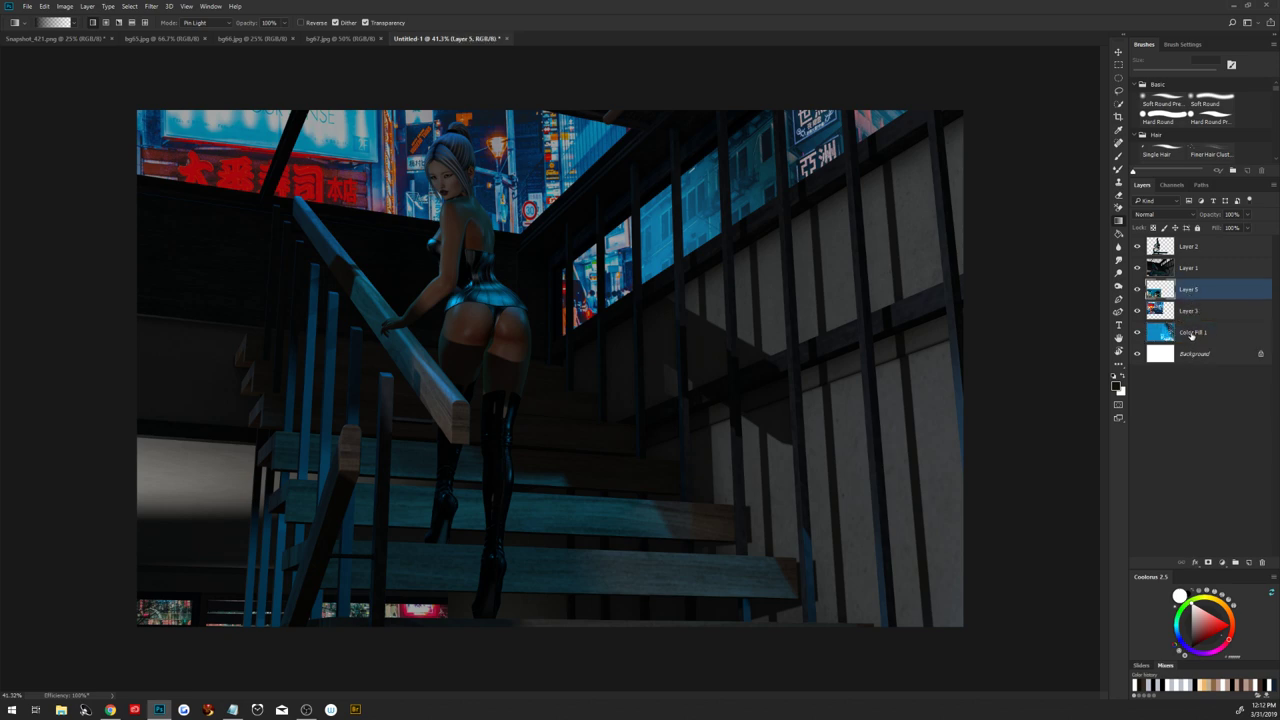
shift+click(1192, 333)
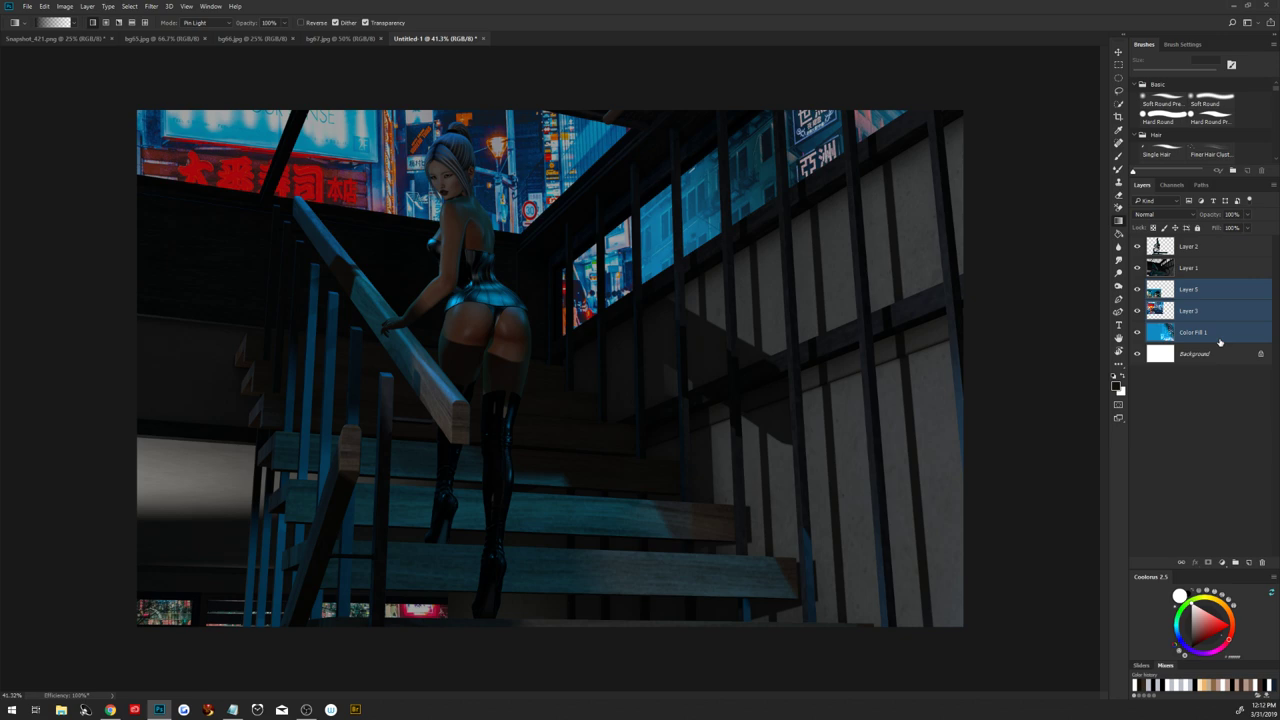
key(ctrl+e)
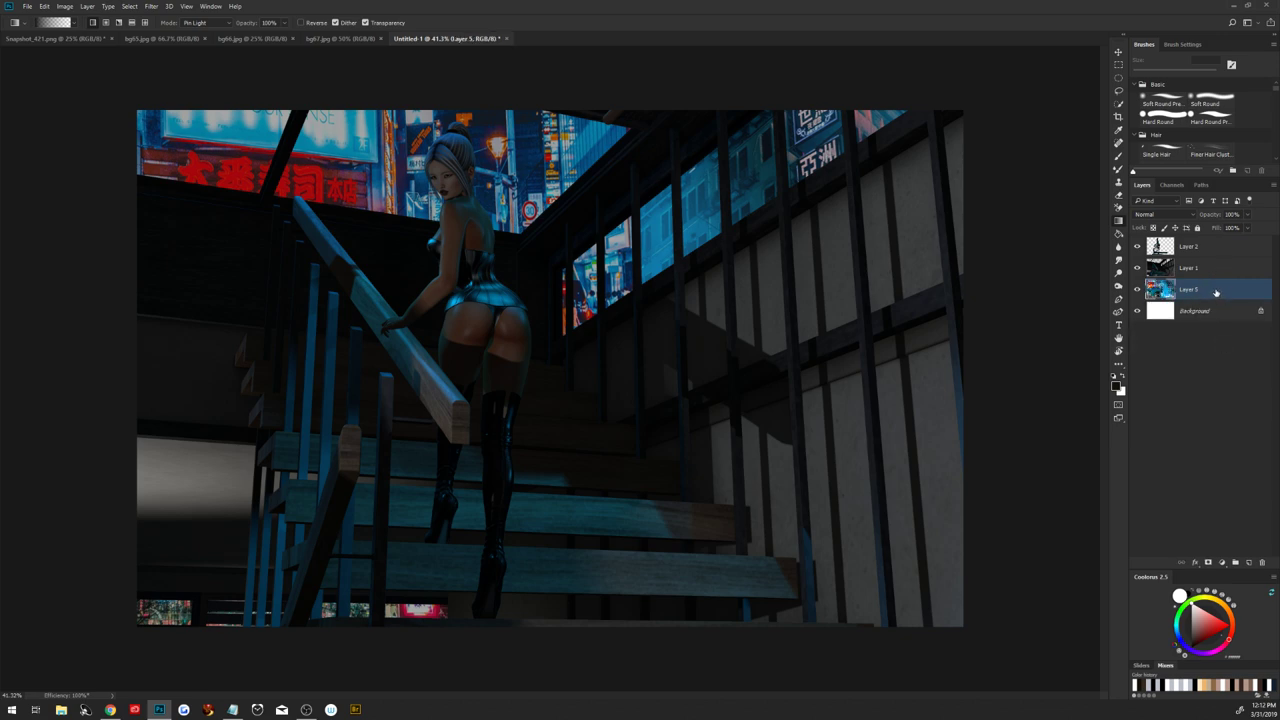
Duplicate Layer 5 and set the copy to Linear Dodge (Add)
drag(1213, 294, 1249, 562)
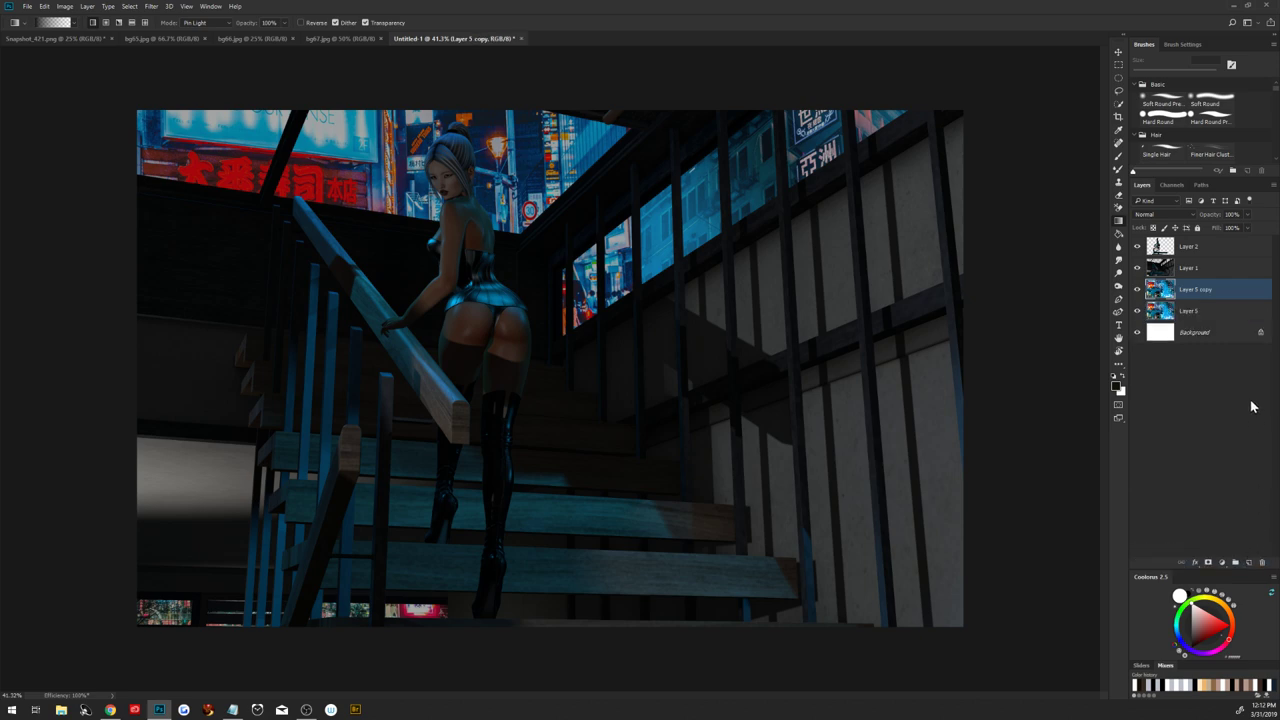
click(1168, 214)
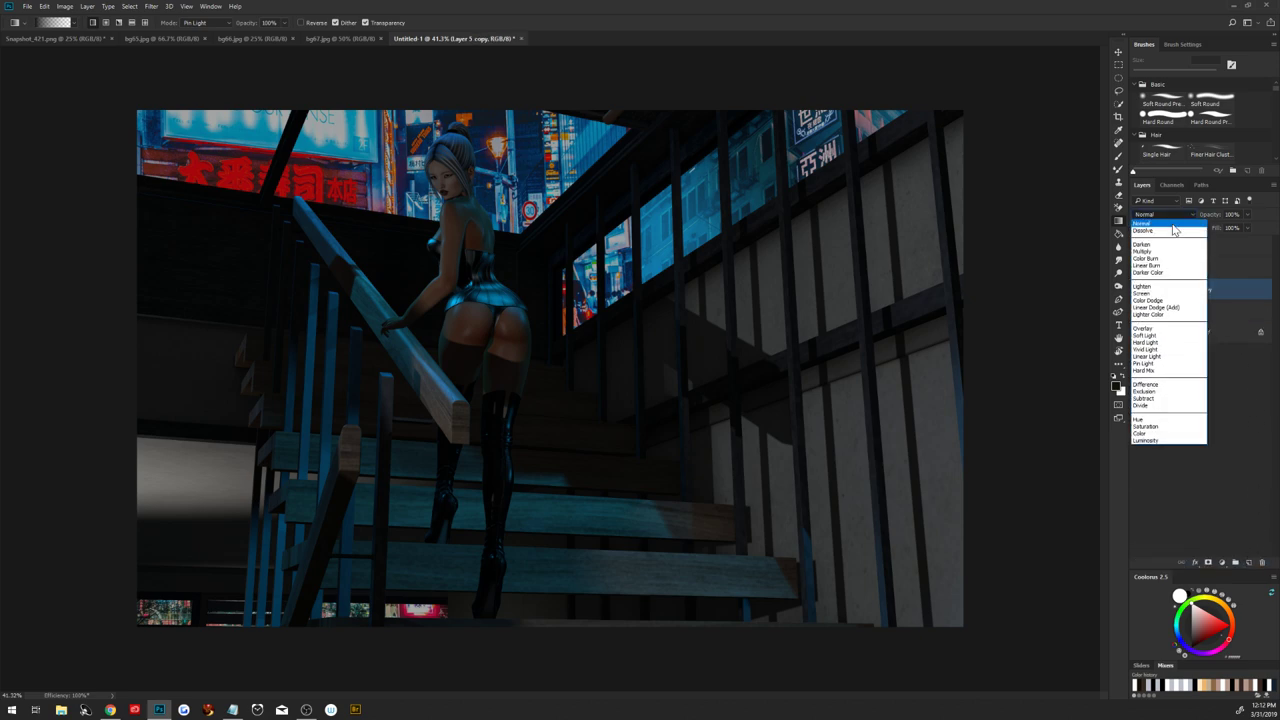
click(1164, 308)
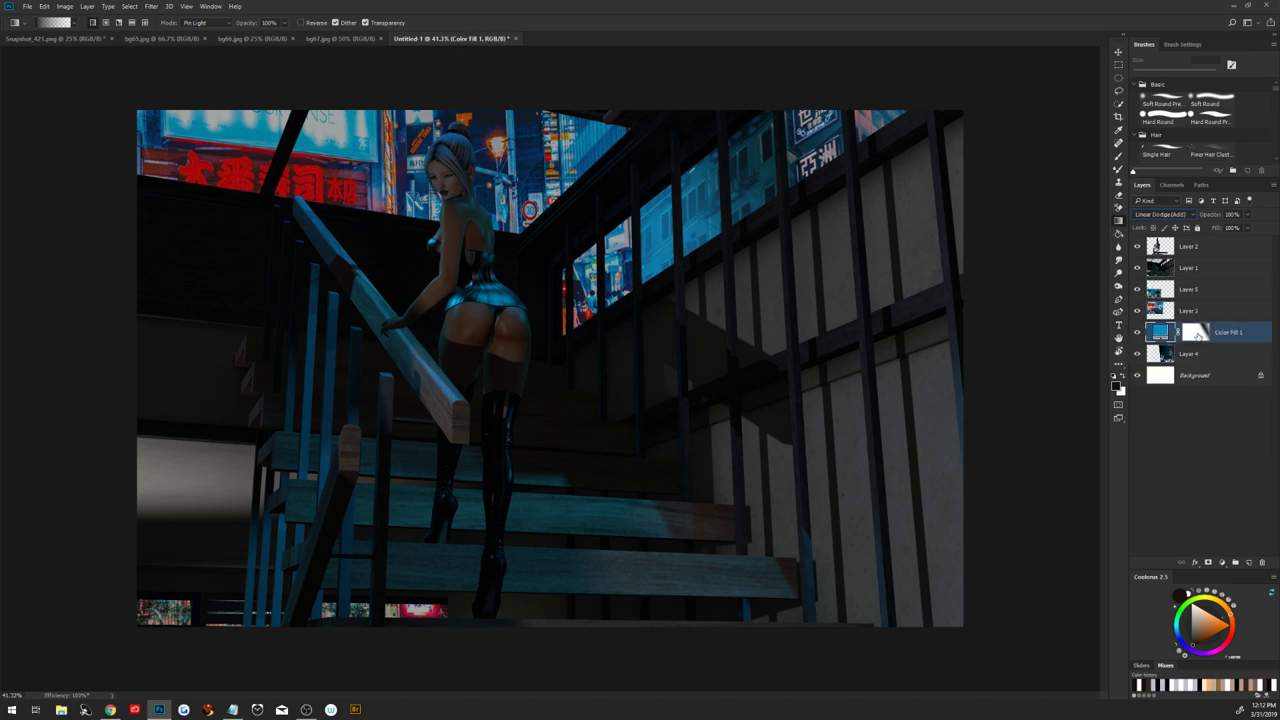
Reset the Color Fill 1 mask to black and repaint blue glow over the right-hand windows
key(ctrl+i)
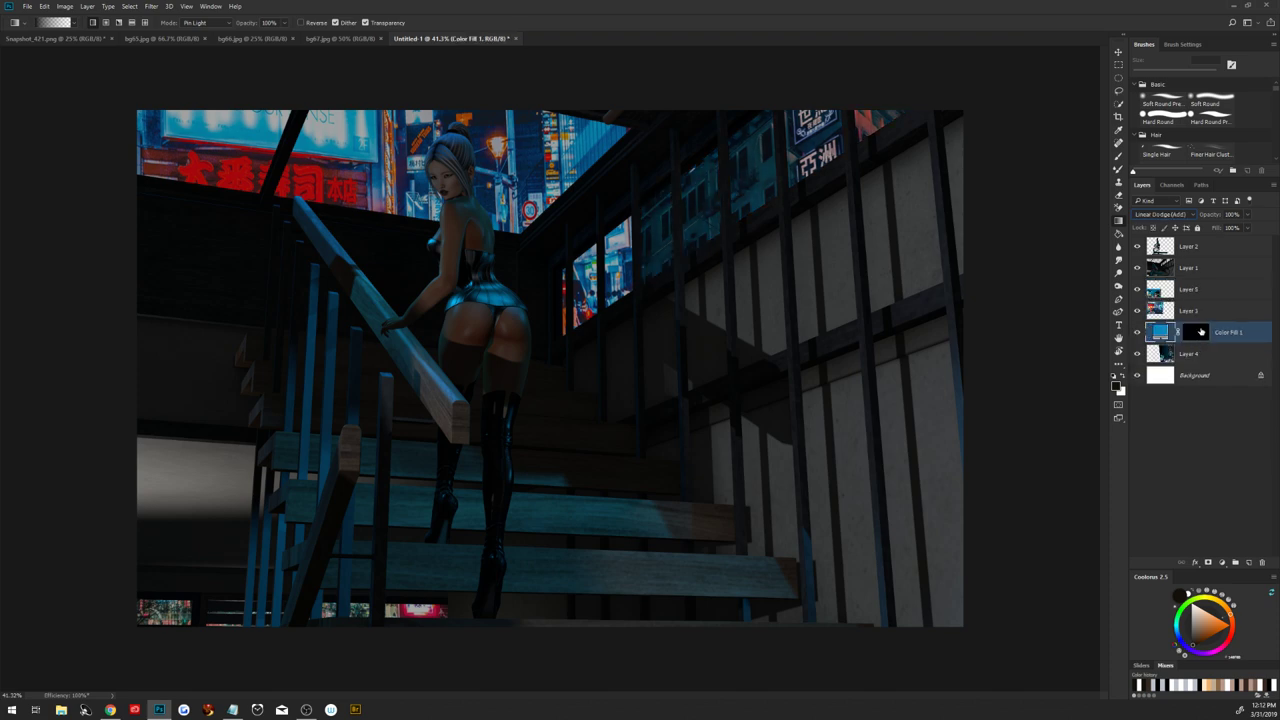
click(1197, 333)
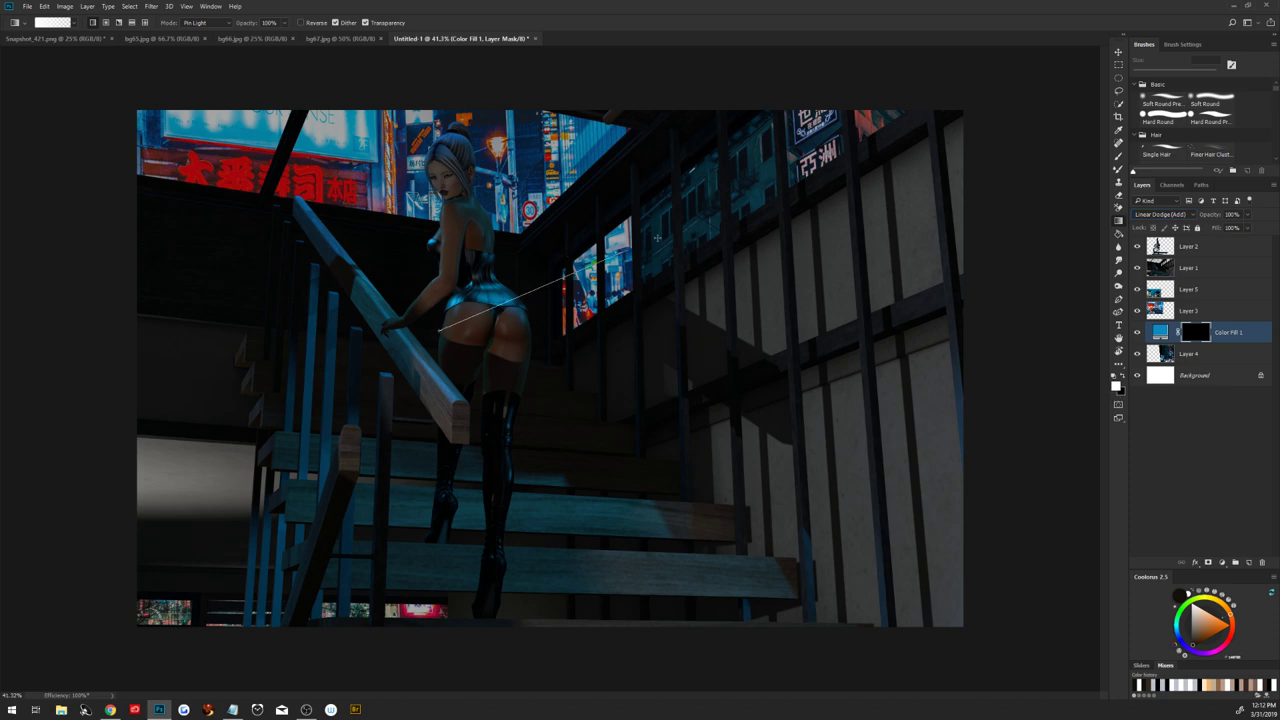
drag(658, 238, 657, 282)
drag(654, 226, 654, 280)
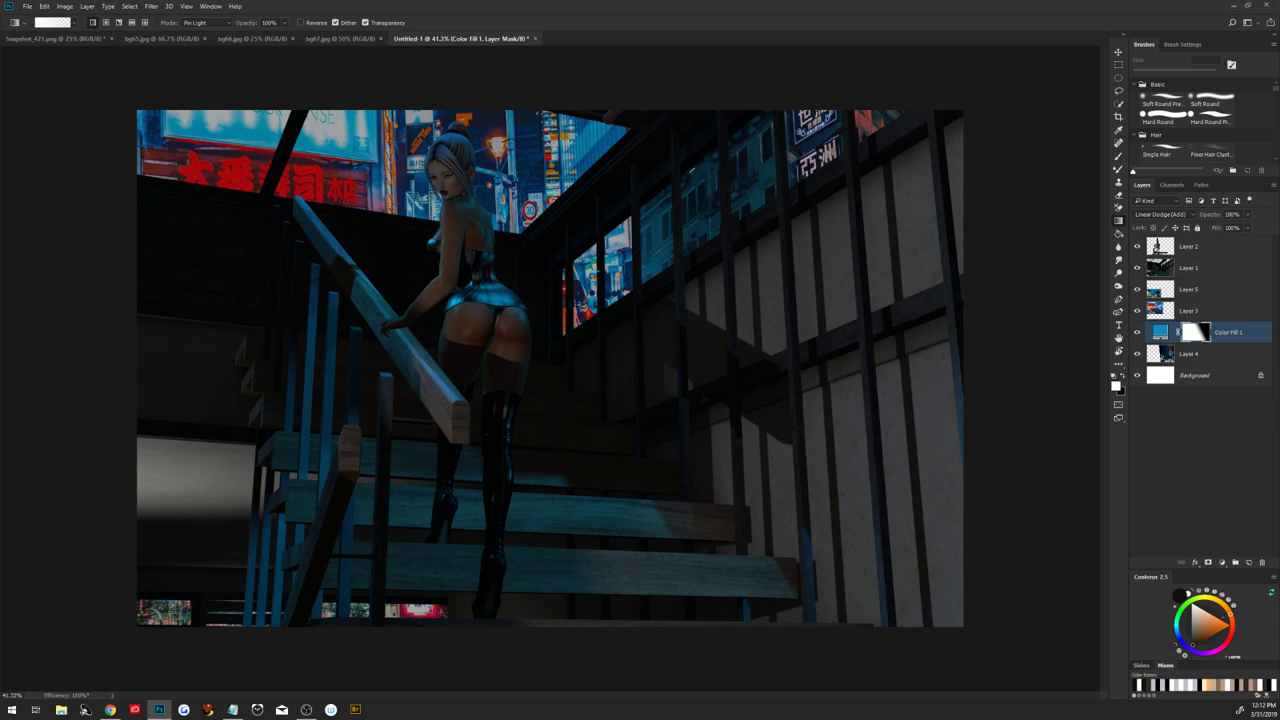
drag(654, 216, 654, 282)
mouse_move(657, 200)
mouse_down()
mouse_move(657, 282)
mouse_move(694, 254)
mouse_move(660, 240)
mouse_up()
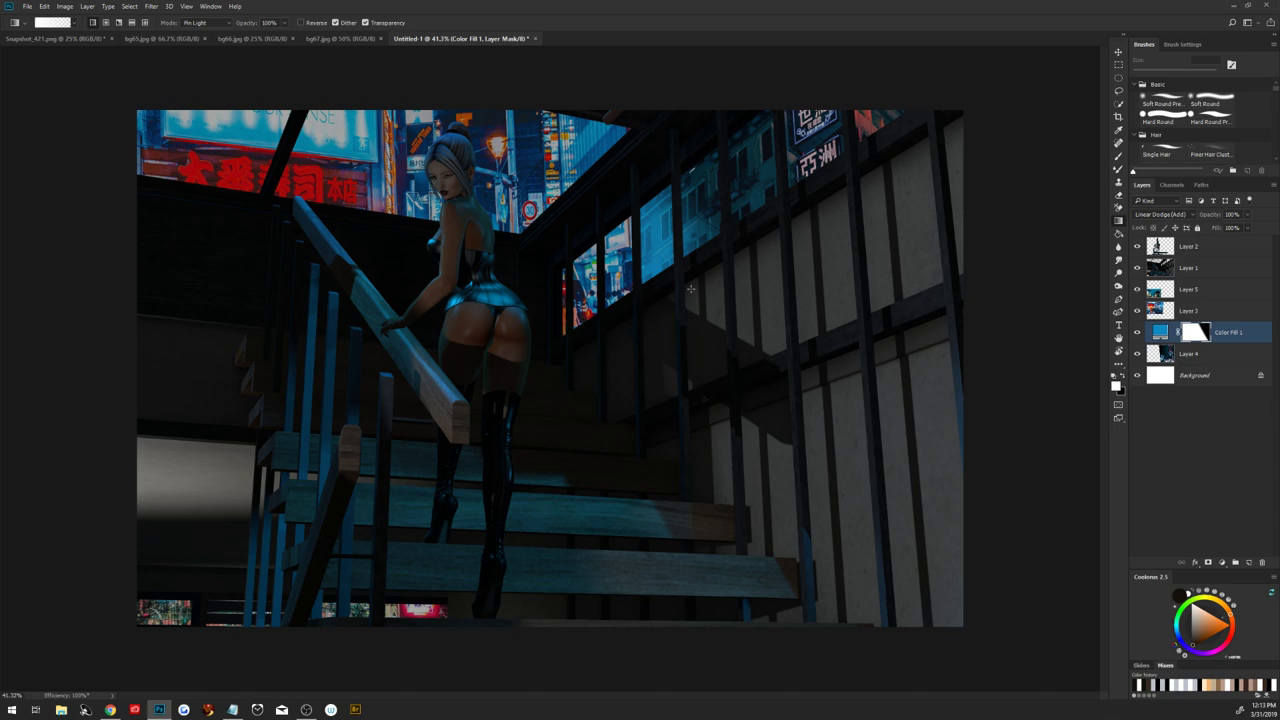
drag(976, 91, 780, 192)
Convert Layer 5 through Layer 4 into one smart object and rasterize it
click(1190, 293)
shift+click(1192, 354)
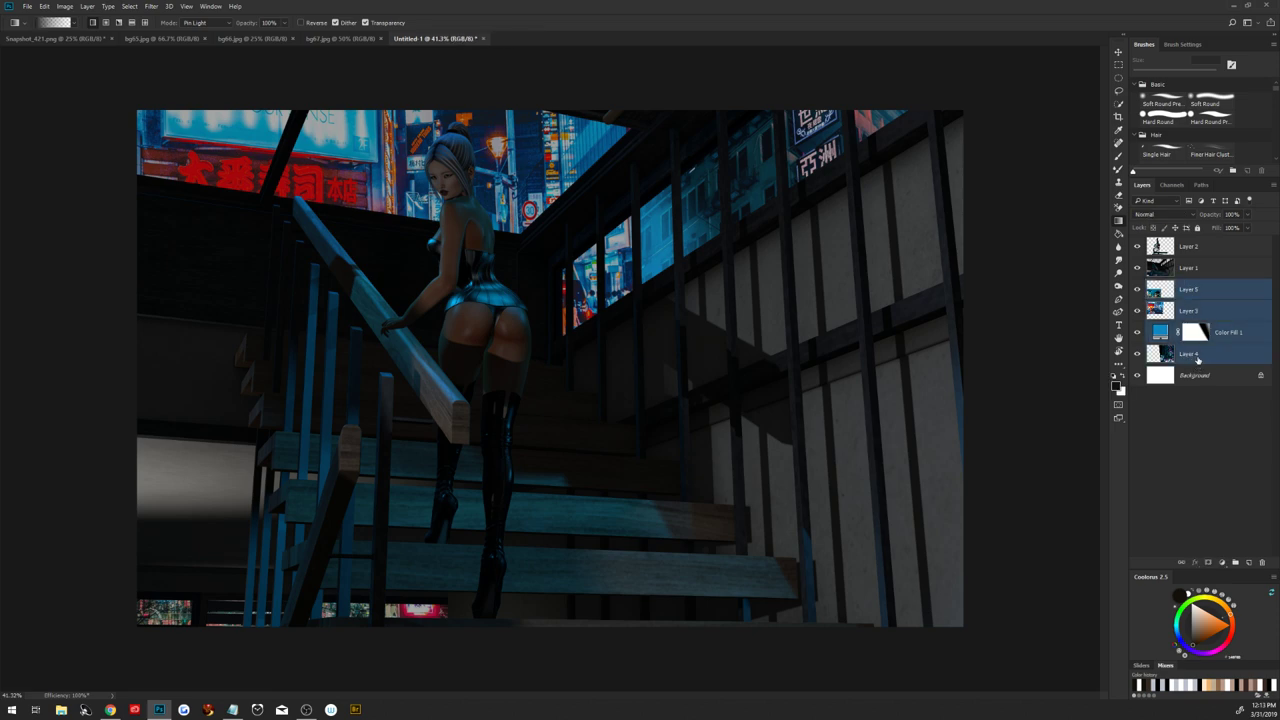
right_click(1196, 347)
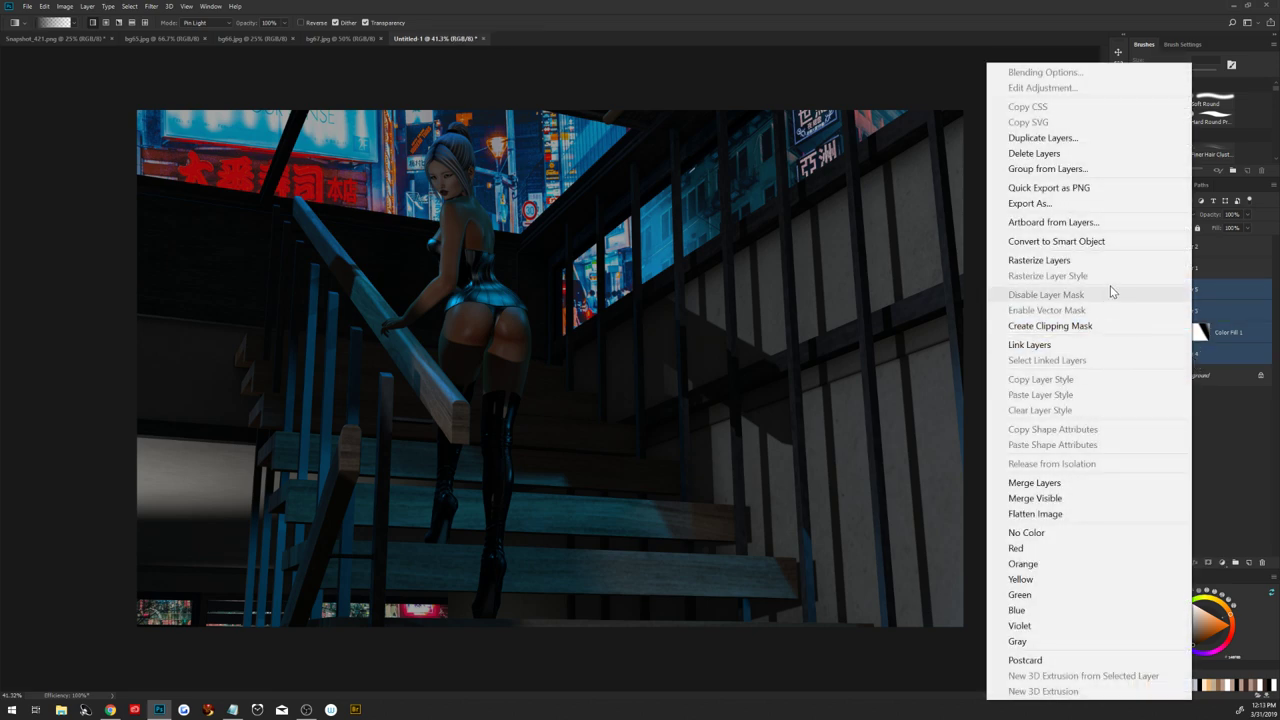
click(1058, 241)
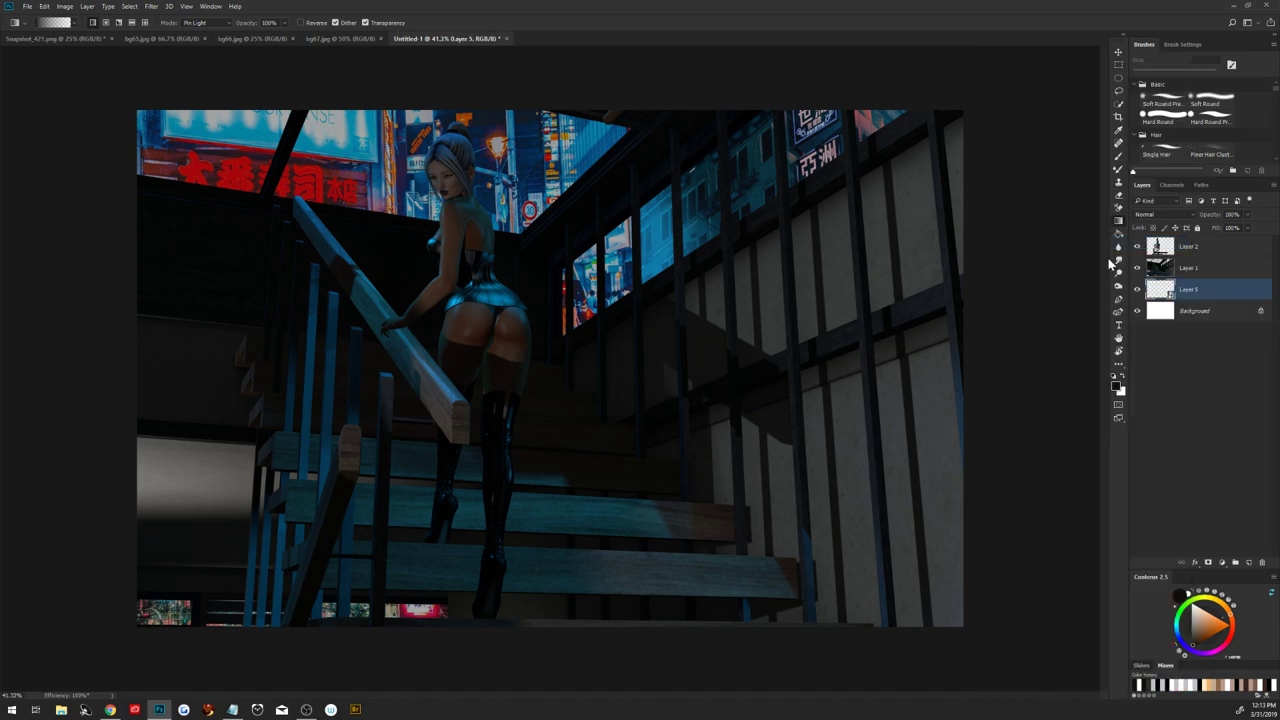
right_click(1199, 289)
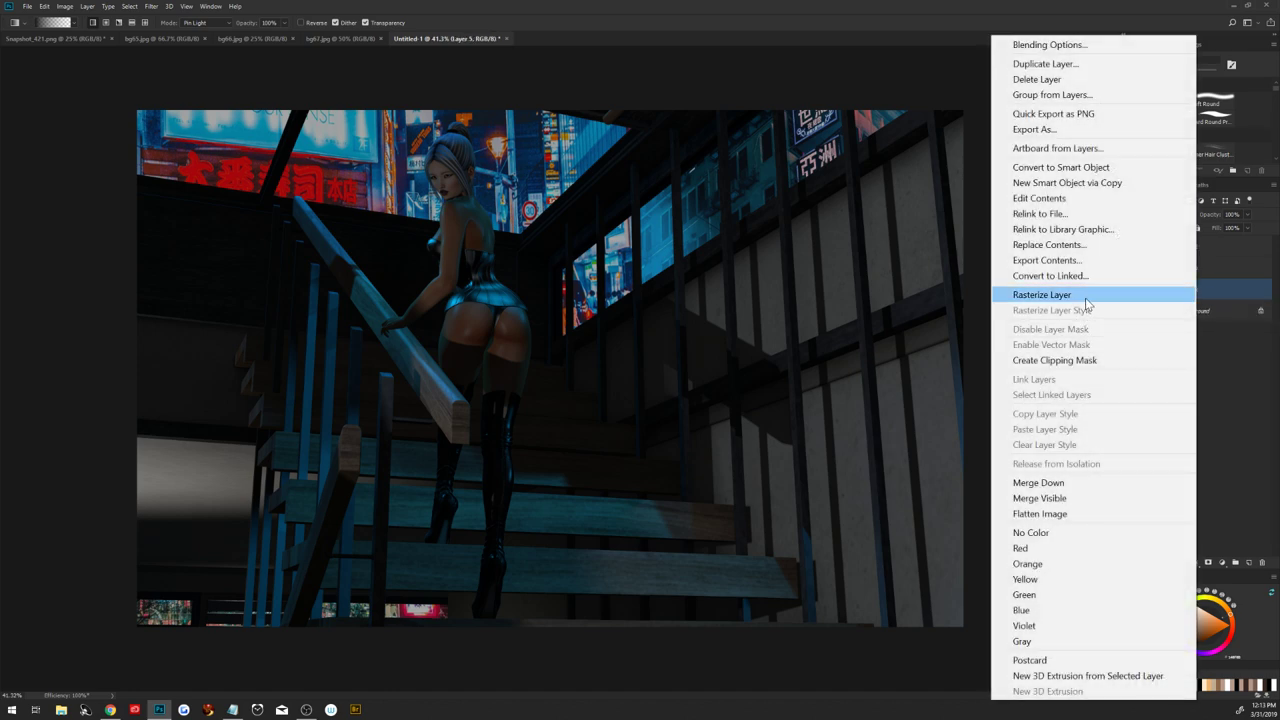
click(1088, 295)
Duplicate the window layer twice, with the copies in Linear Dodge (Add)
drag(1215, 294, 1222, 333)
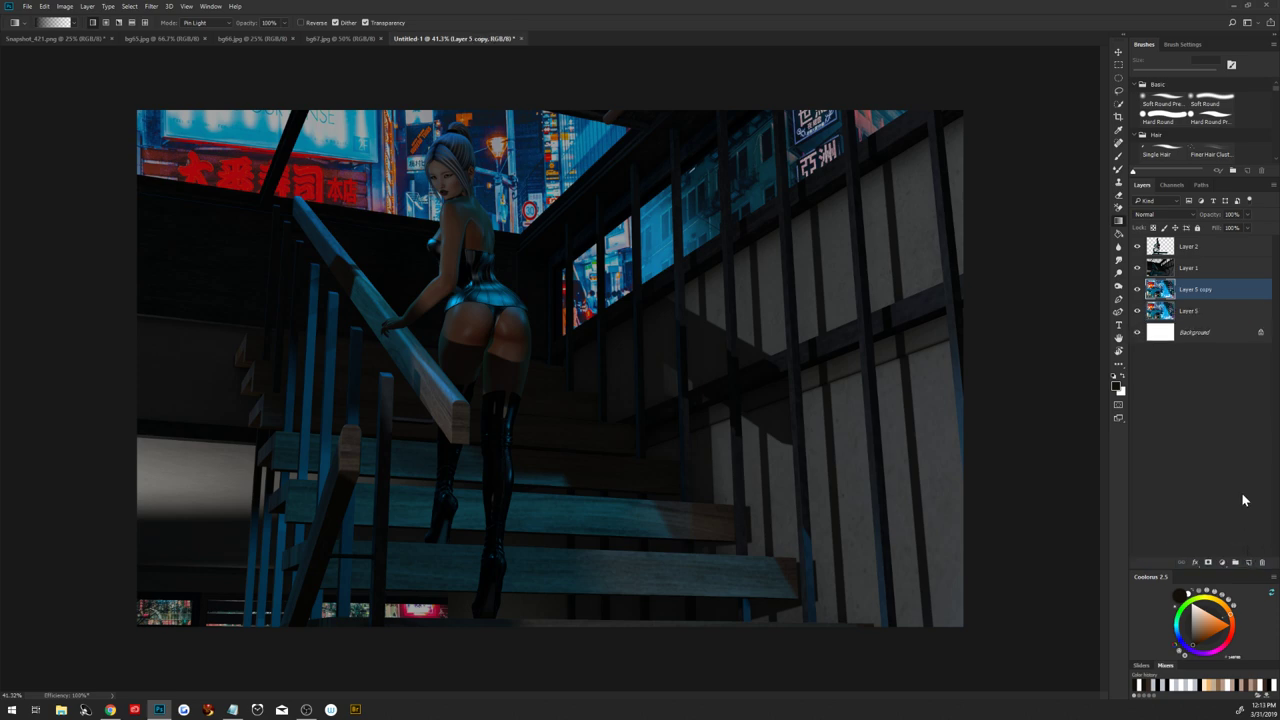
click(1162, 214)
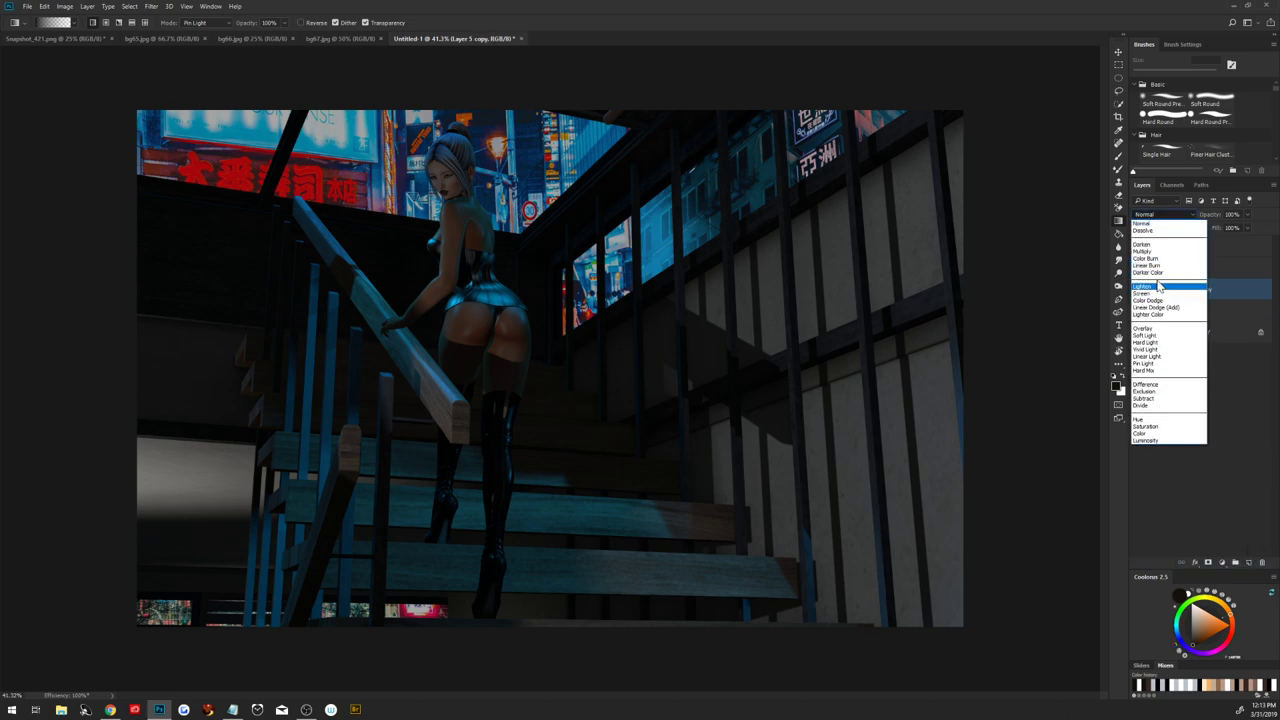
click(1183, 311)
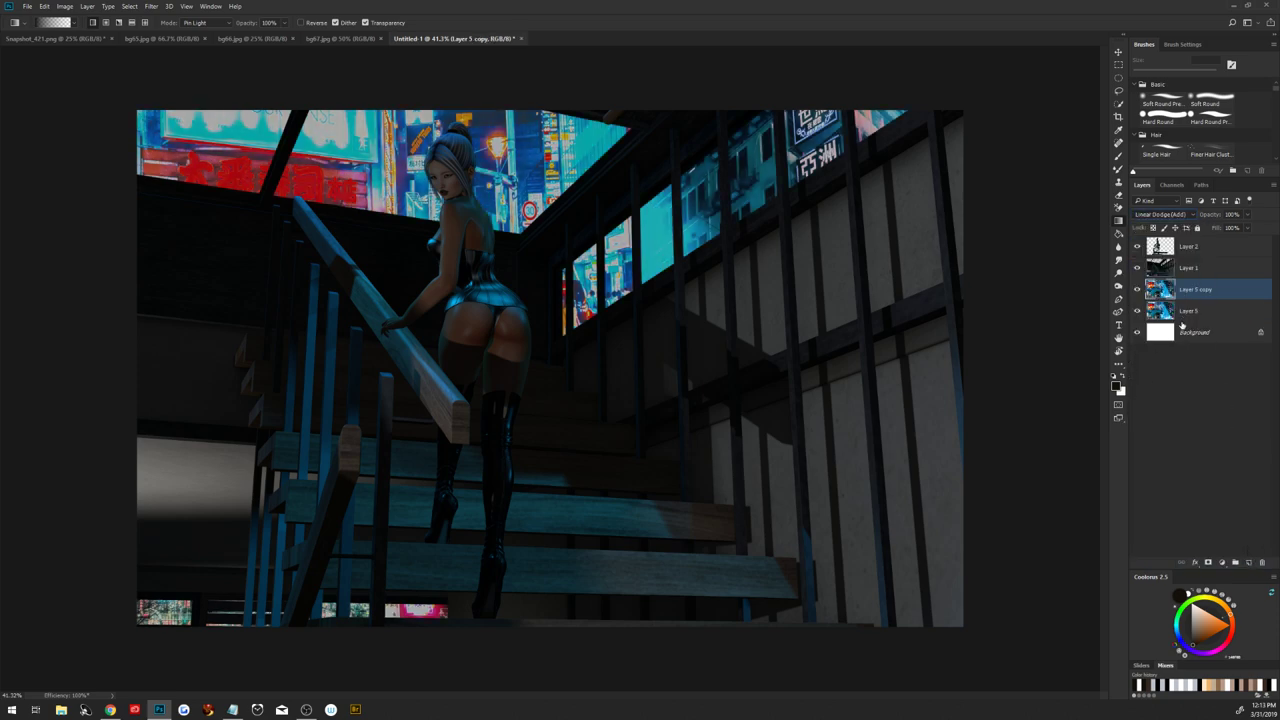
drag(1195, 292, 1247, 558)
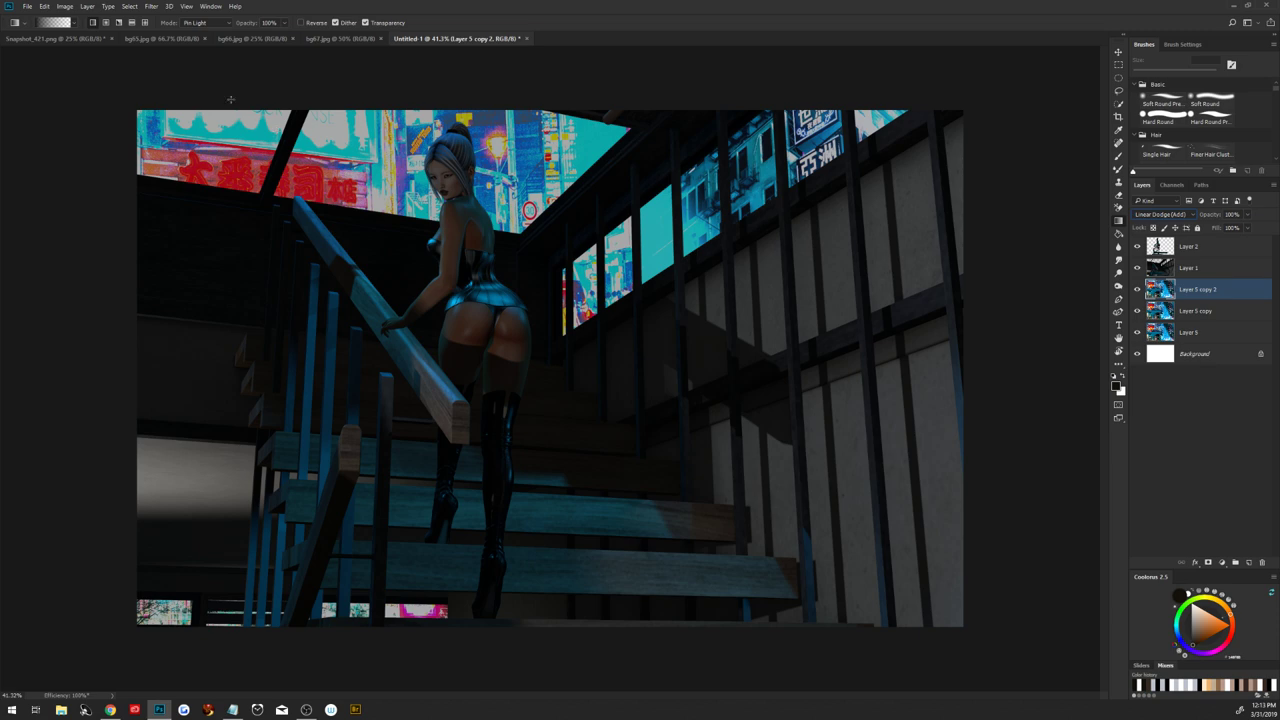
Apply Camera Raw luminance noise reduction of 51 to Layer 5 copy 2
click(154, 7)
click(176, 93)
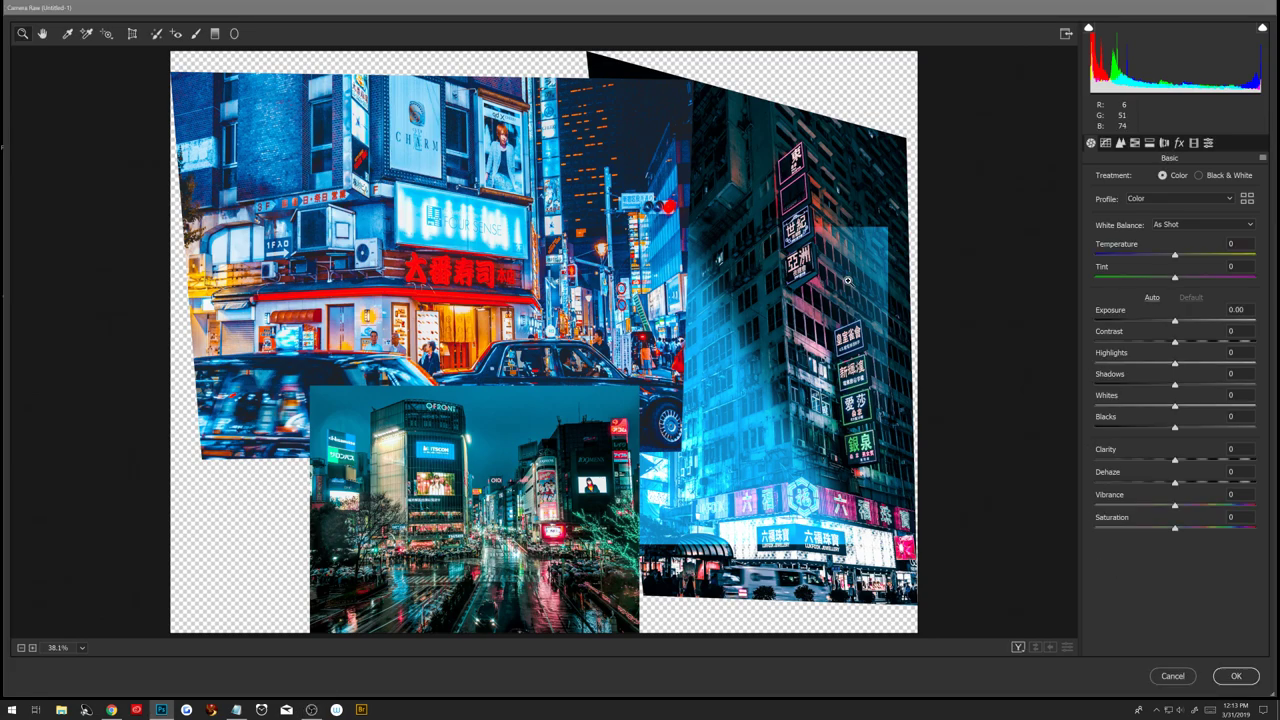
scroll(847, 281, up, 1)
scroll(600, 480, up, 1)
scroll(600, 500, up, 1)
scroll(592, 146, up, 1)
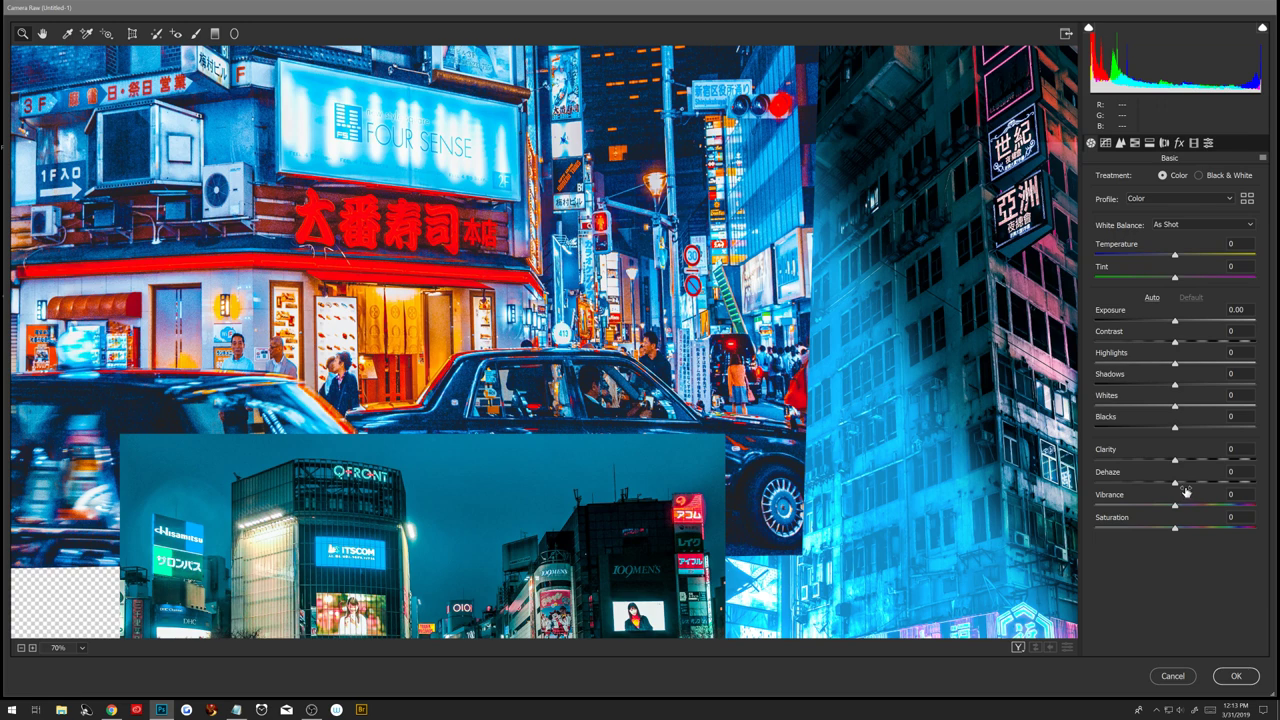
click(1122, 145)
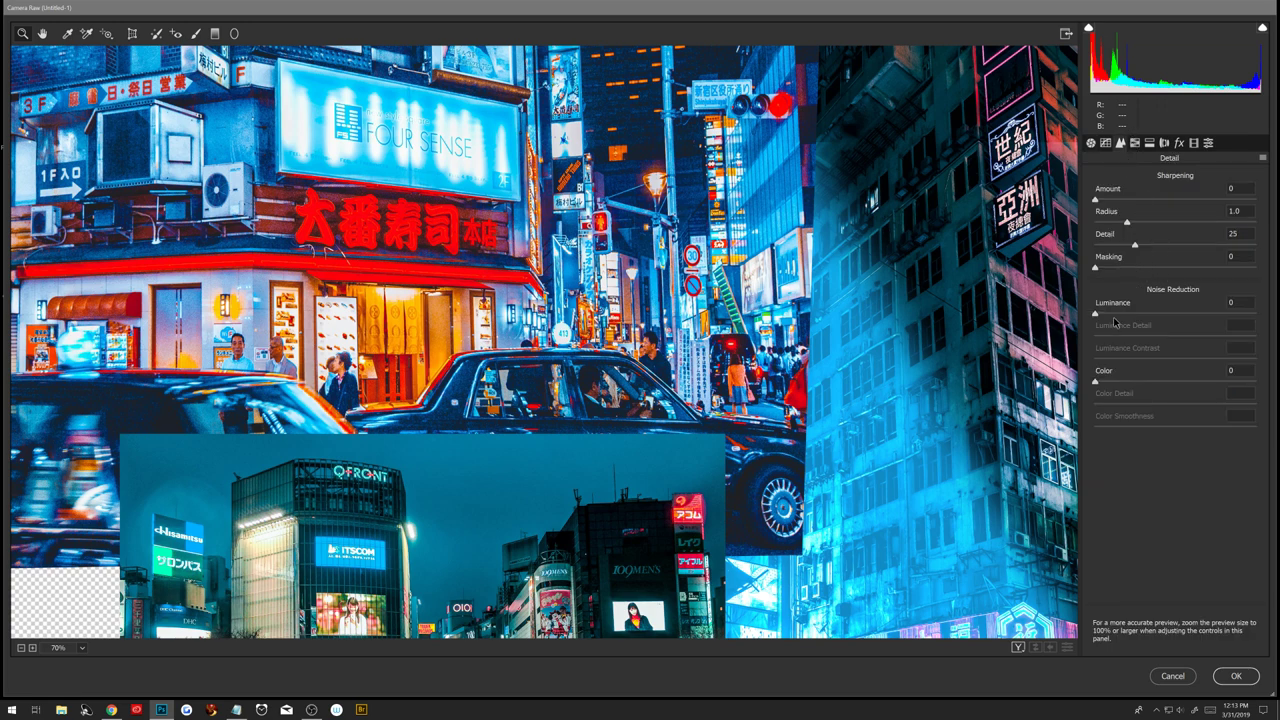
mouse_move(1098, 314)
mouse_down()
mouse_move(1207, 322)
mouse_move(1189, 337)
mouse_move(1244, 316)
mouse_up()
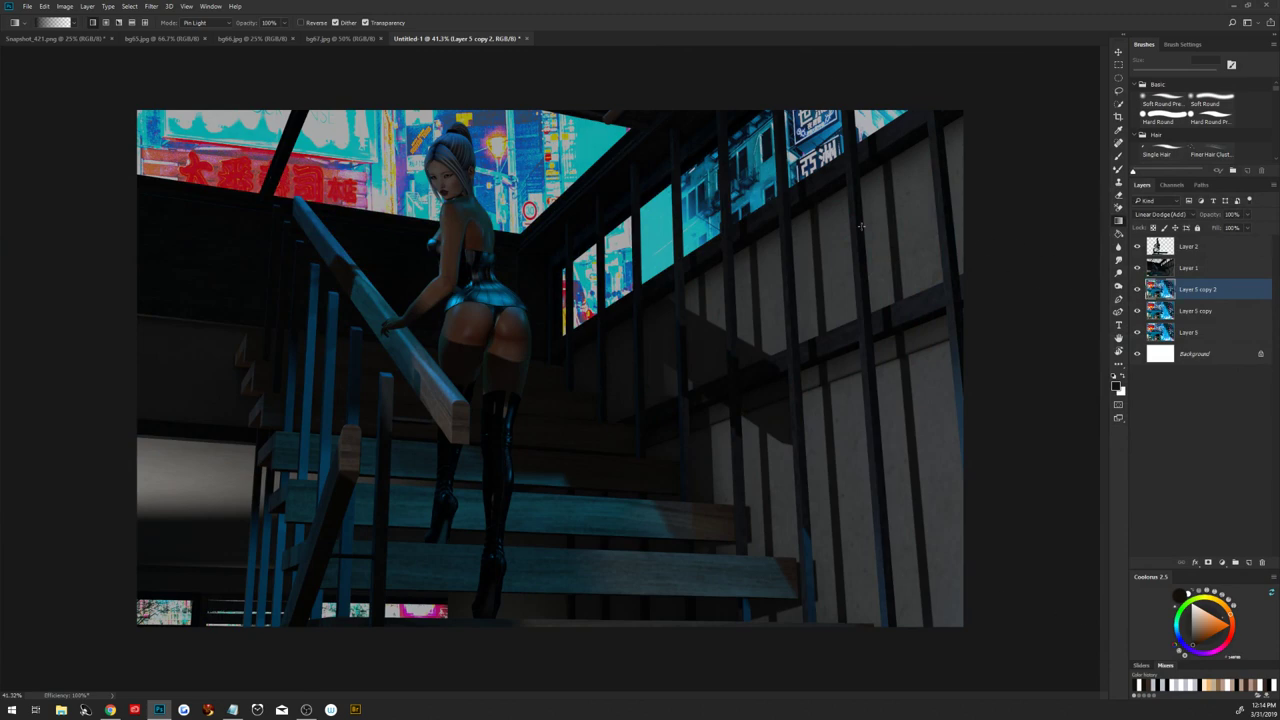
Toggle Layer 5 copy off and on to compare, then select all three neon window layers
click(1137, 312)
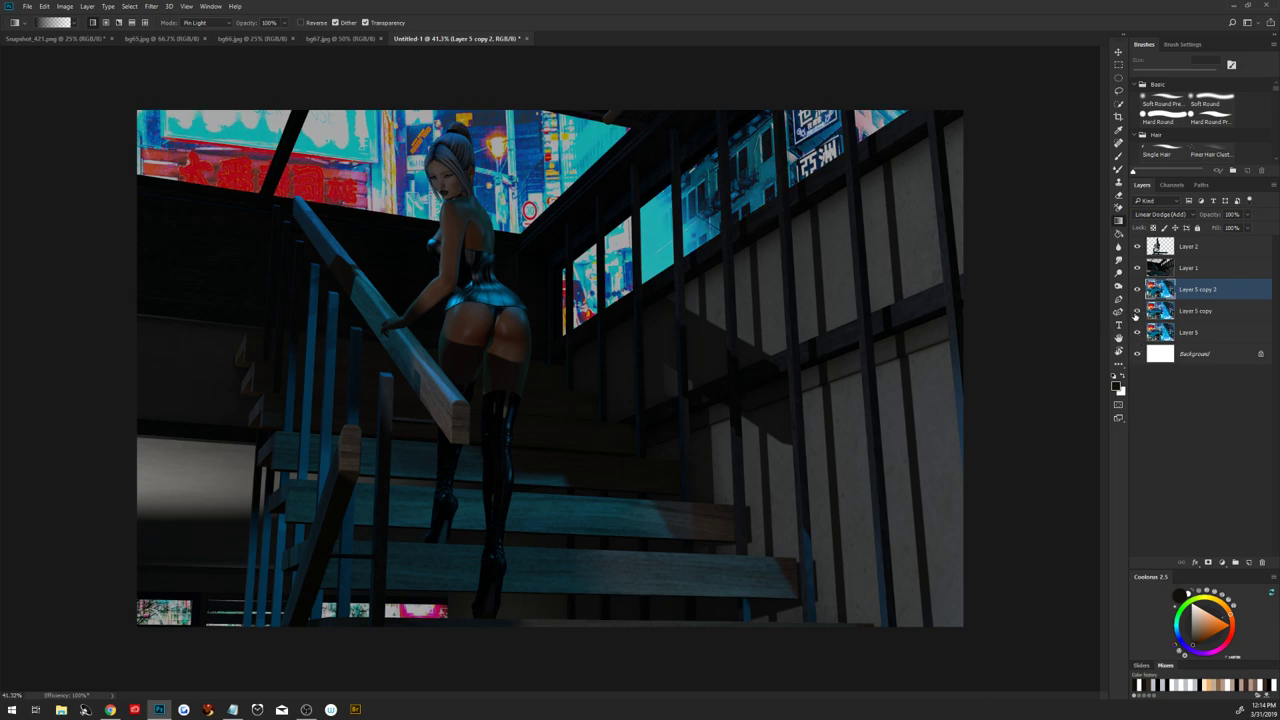
click(1137, 311)
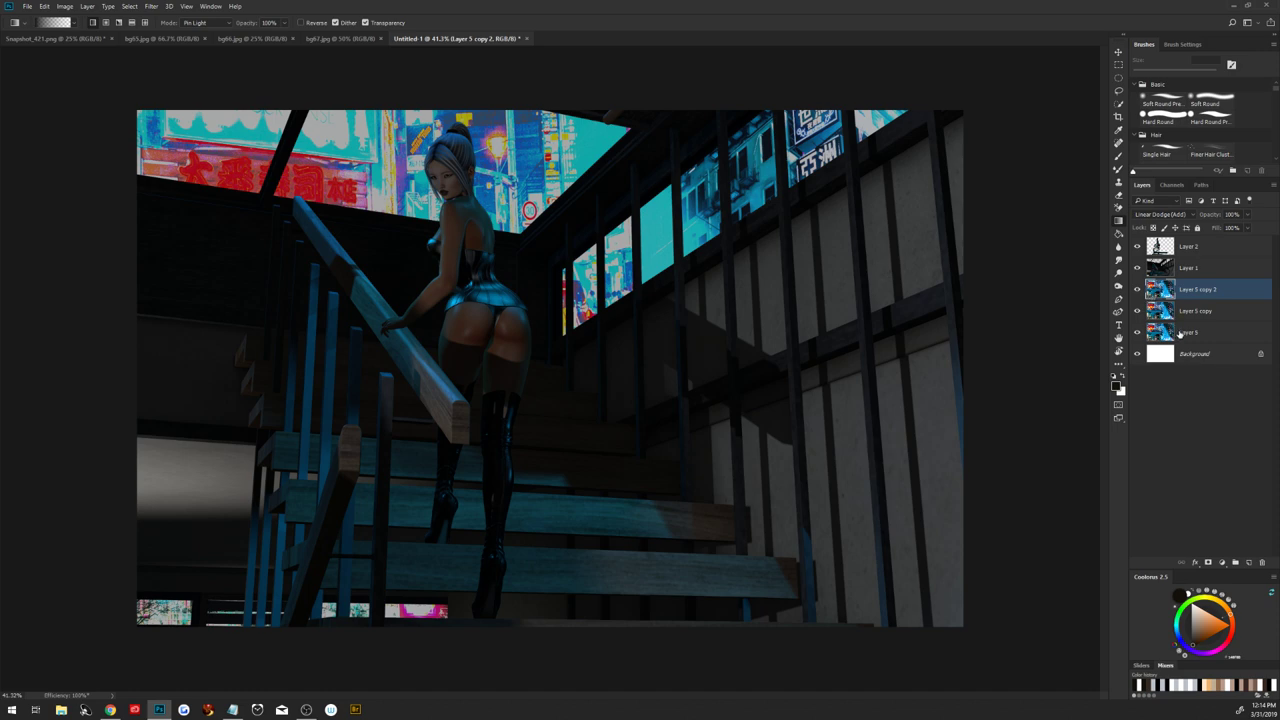
shift+click(1186, 333)
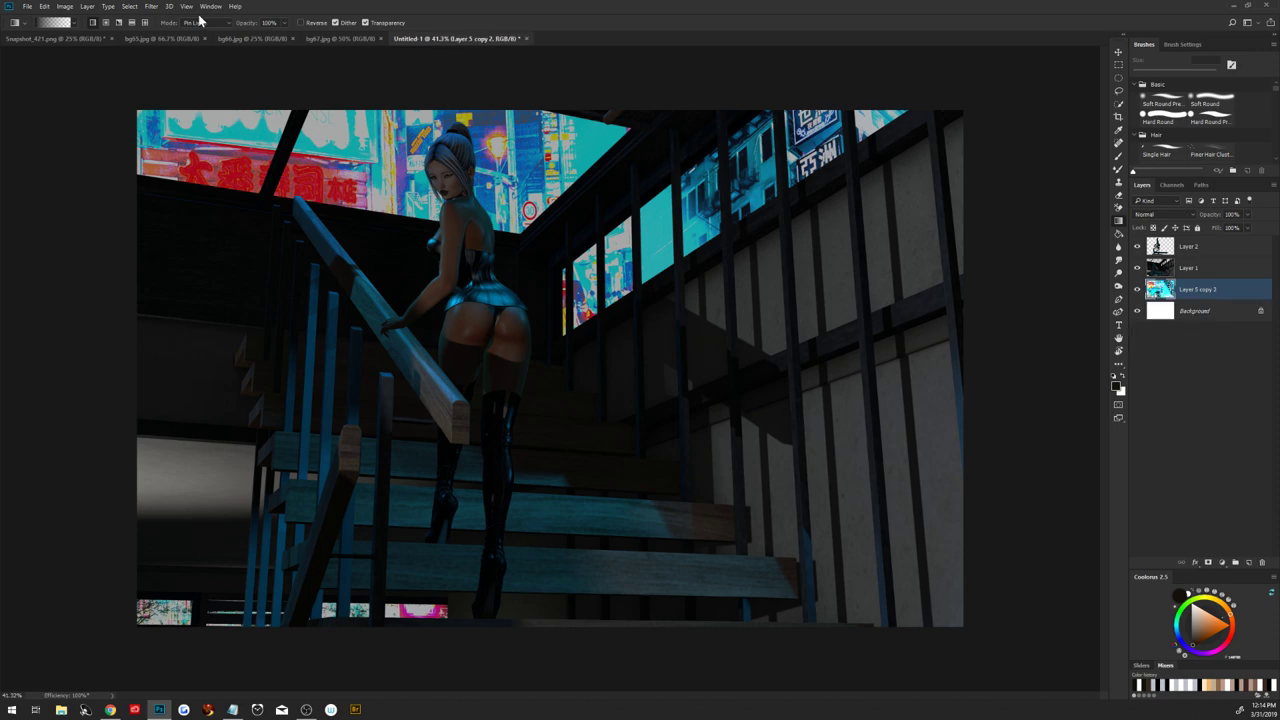
Apply a 15 px Field Blur to the city seen through the windows
click(151, 6)
mouse_move(245, 186)
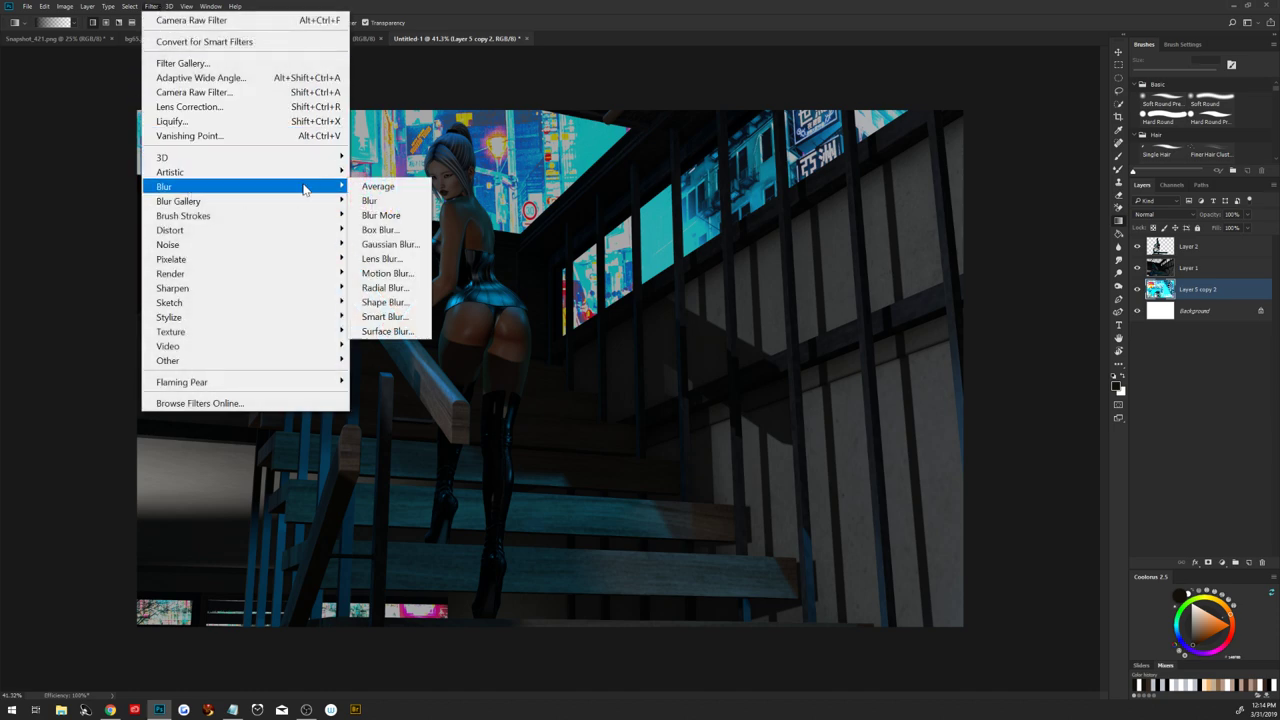
click(371, 198)
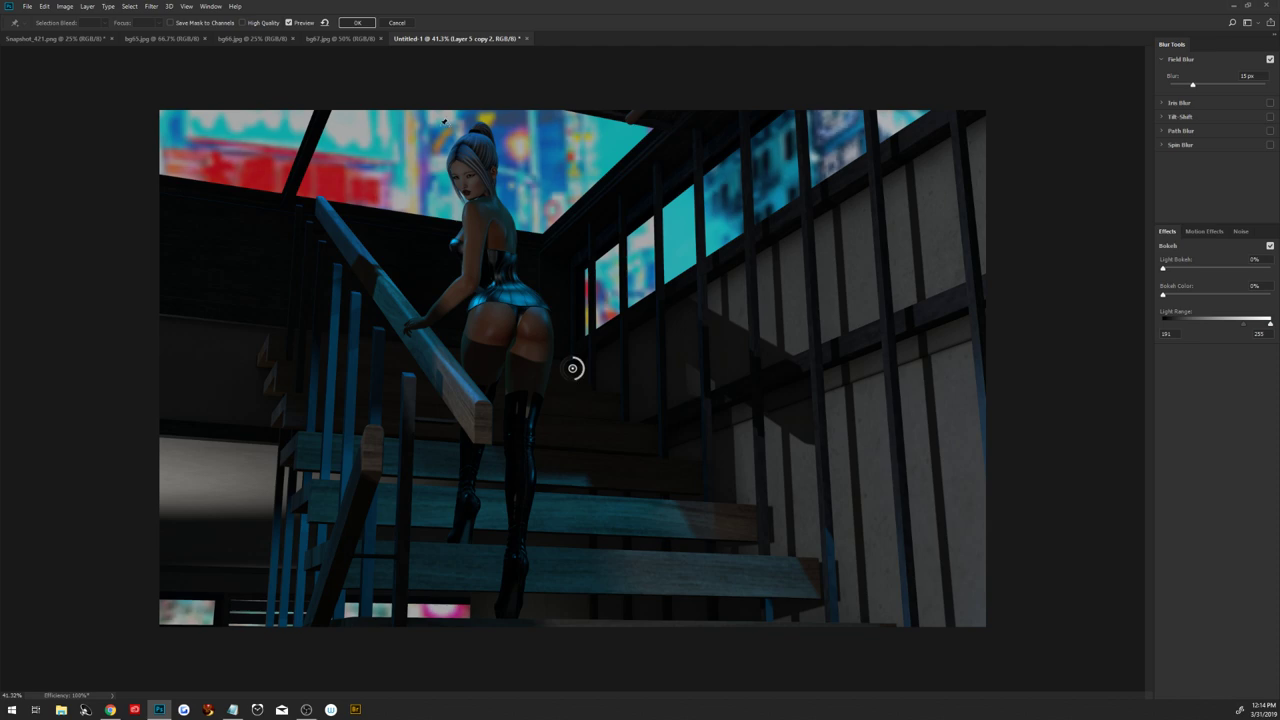
click(358, 23)
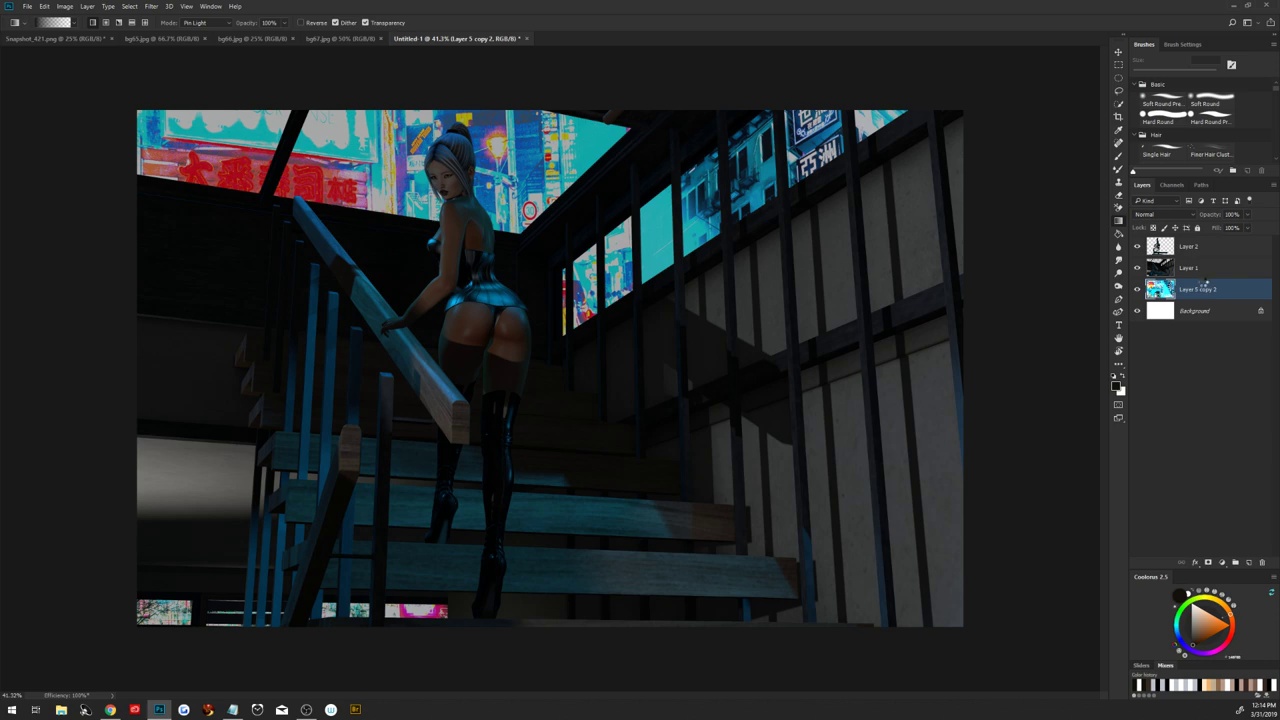
key(ctrl+shift+z)
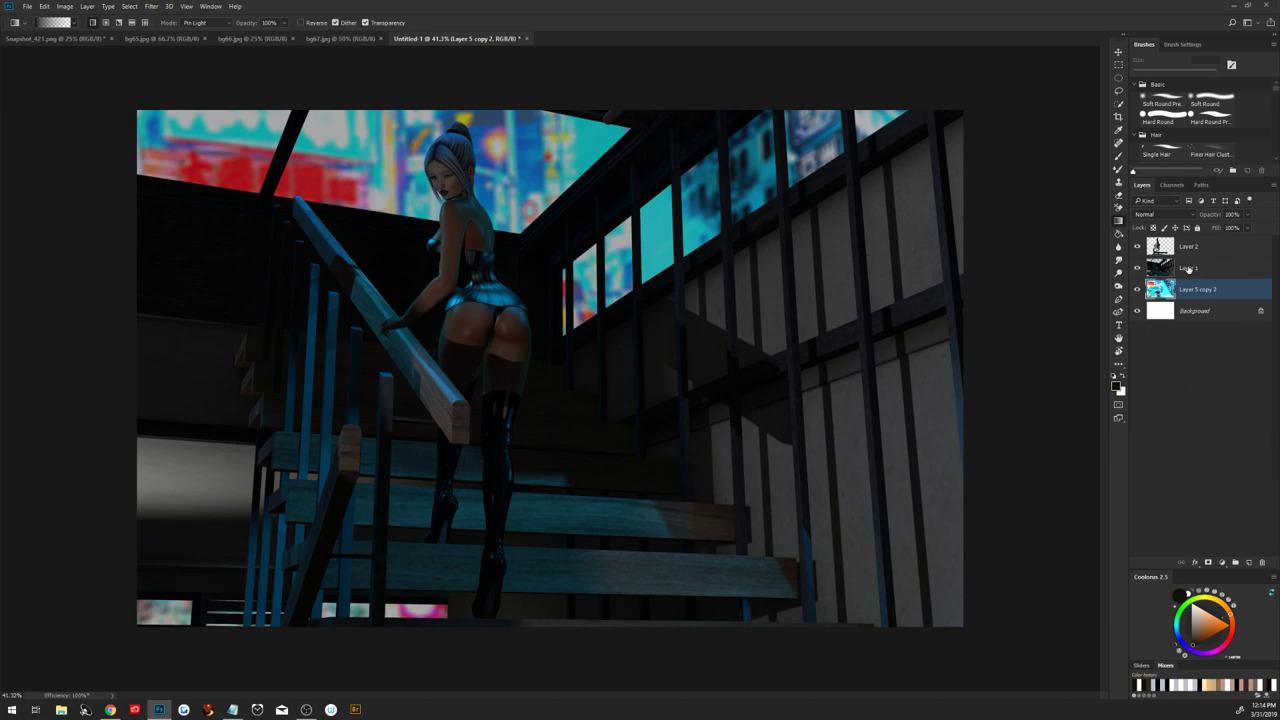
Duplicate Layer 1, hide the original, and add a Levels adjustment layer
drag(1188, 268, 1248, 562)
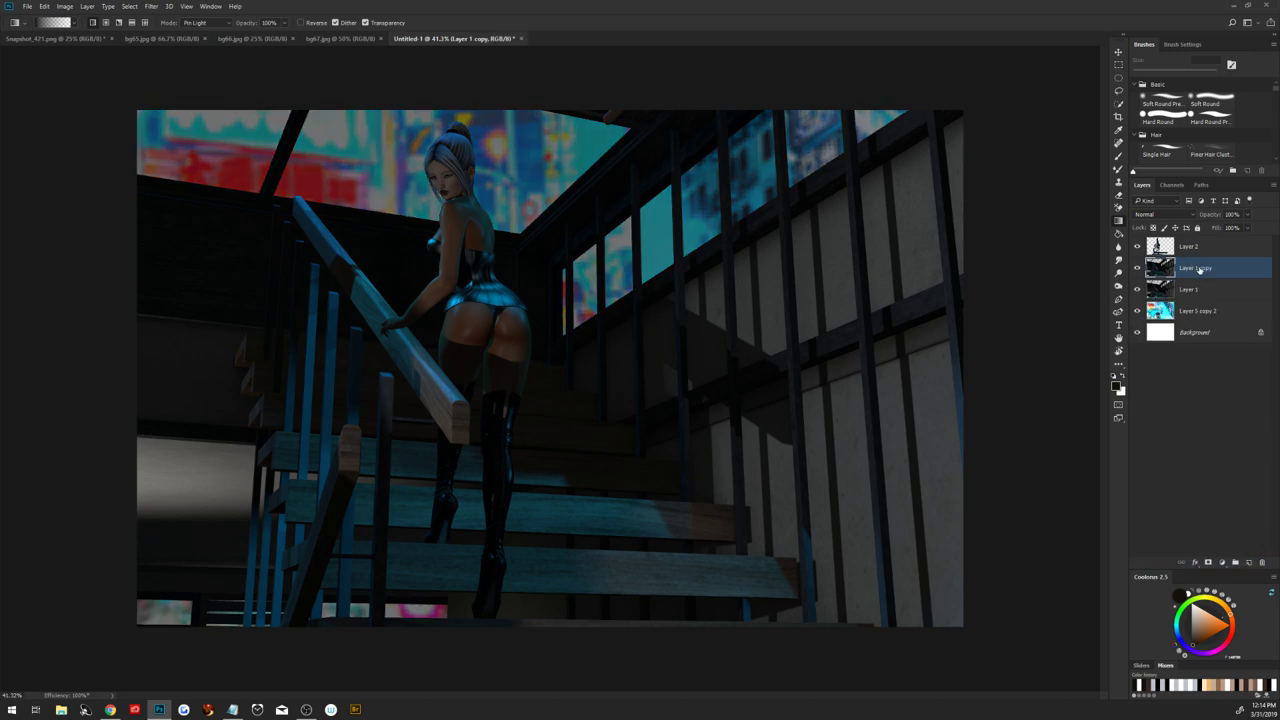
click(1136, 289)
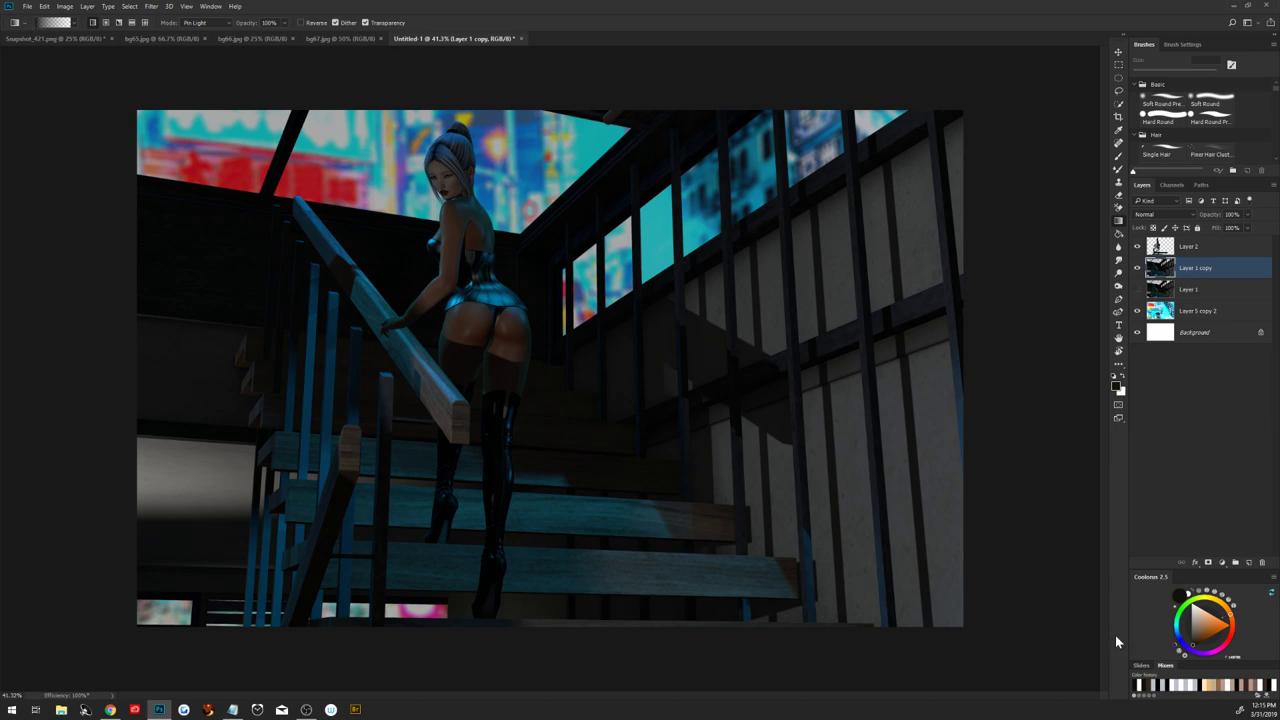
click(1220, 563)
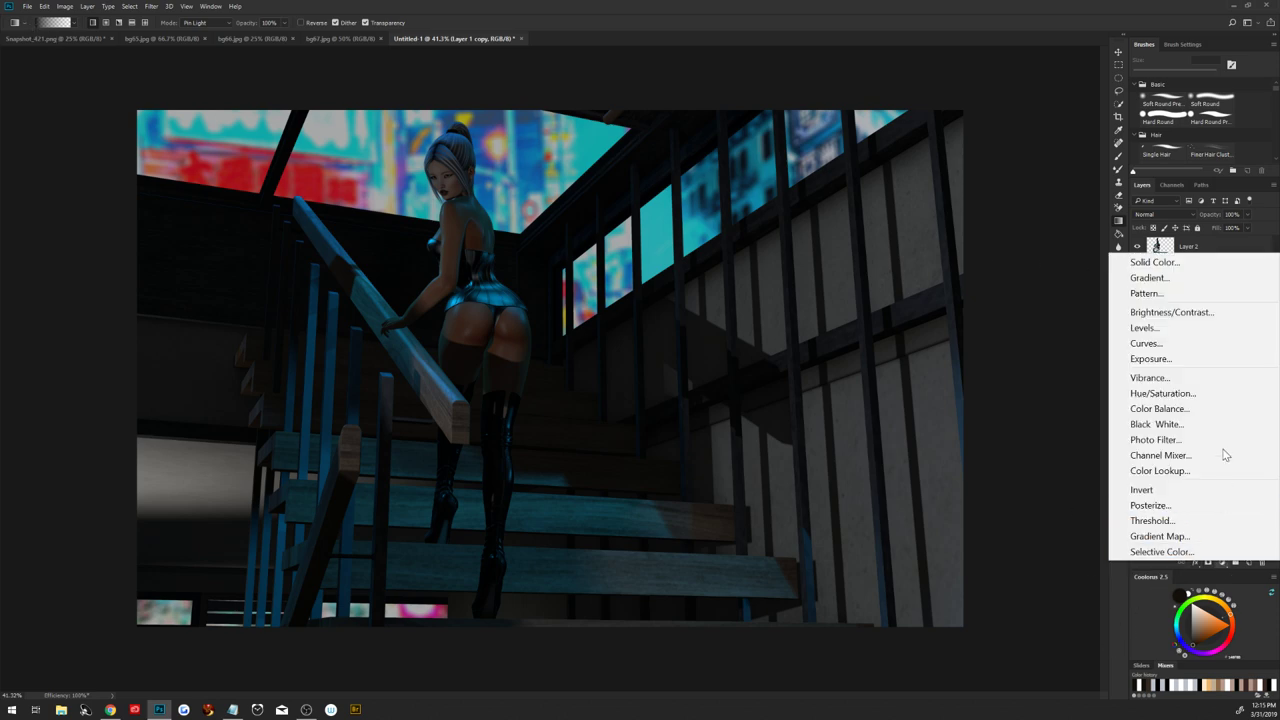
click(1203, 327)
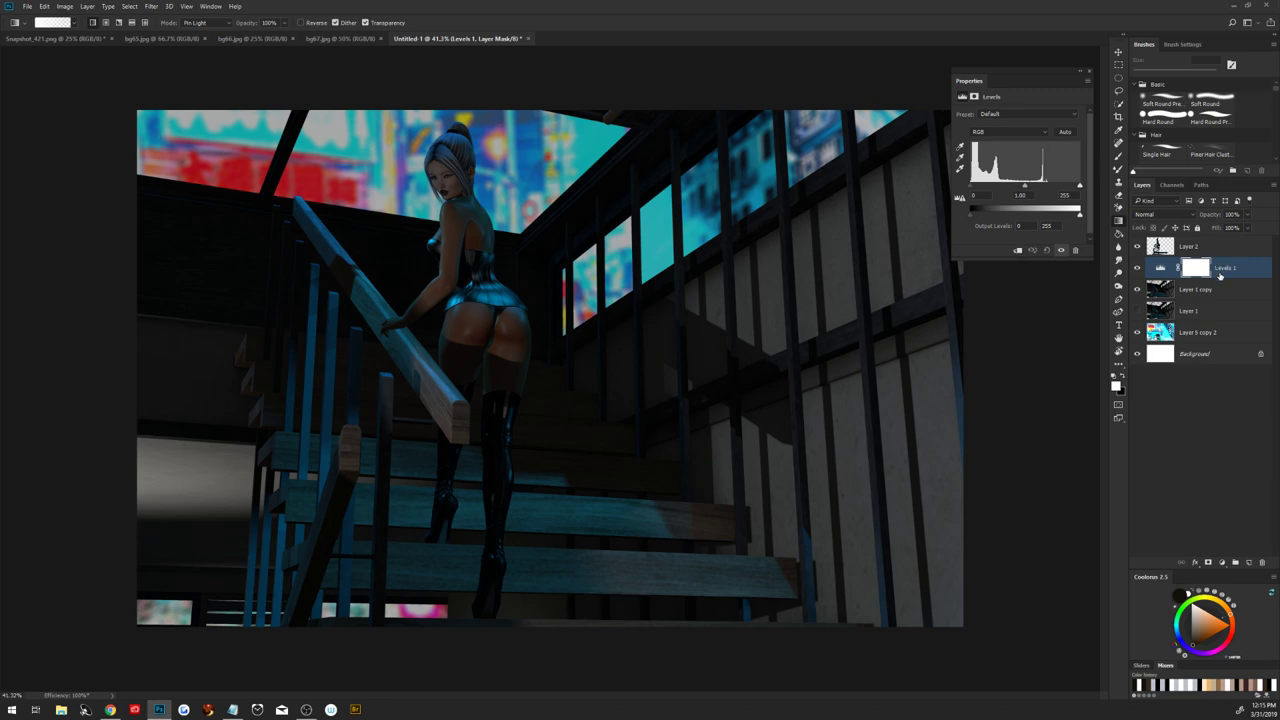
Clip Levels 1 to Layer 1 copy, set black input to 101, and invert its mask
right_click(1220, 275)
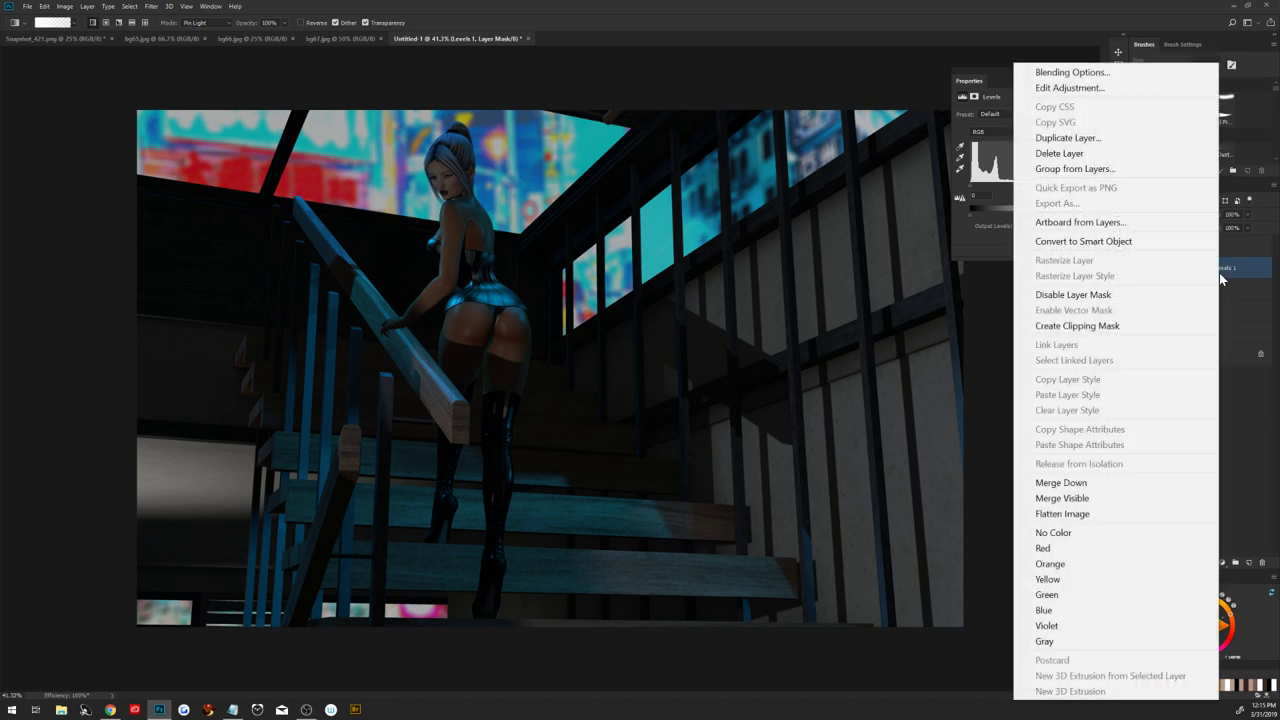
click(1128, 326)
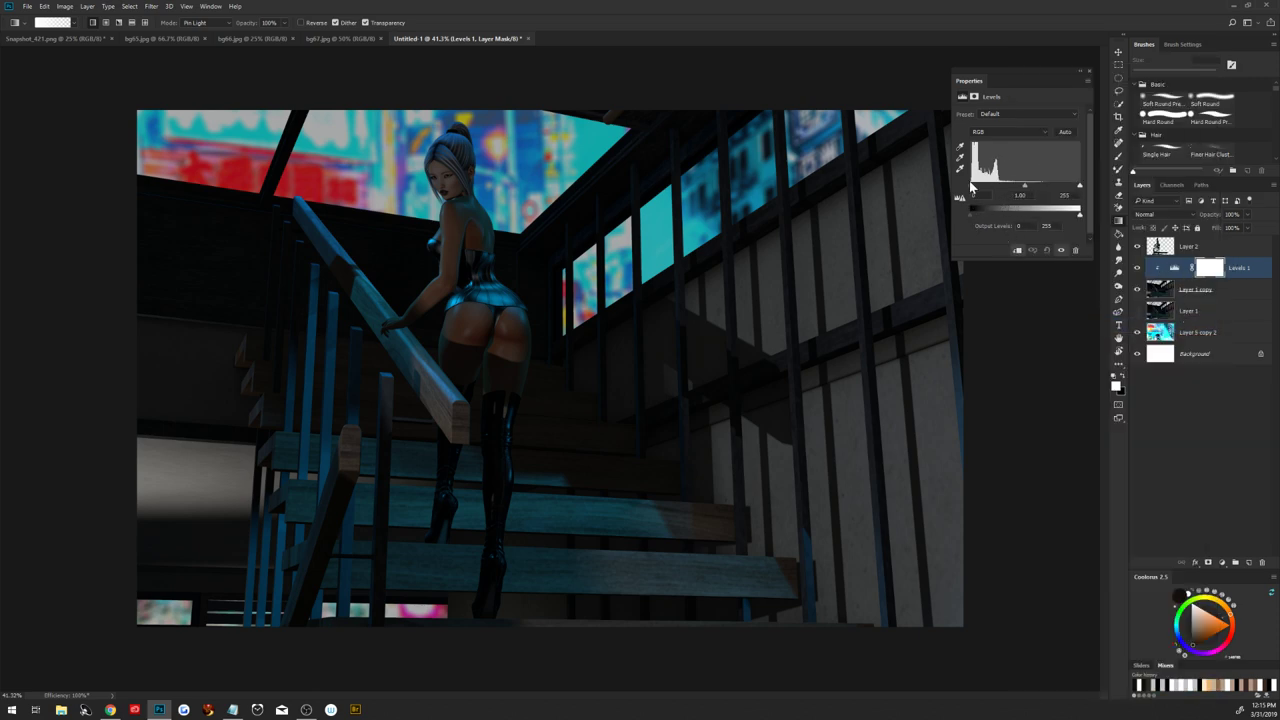
drag(972, 186, 1021, 193)
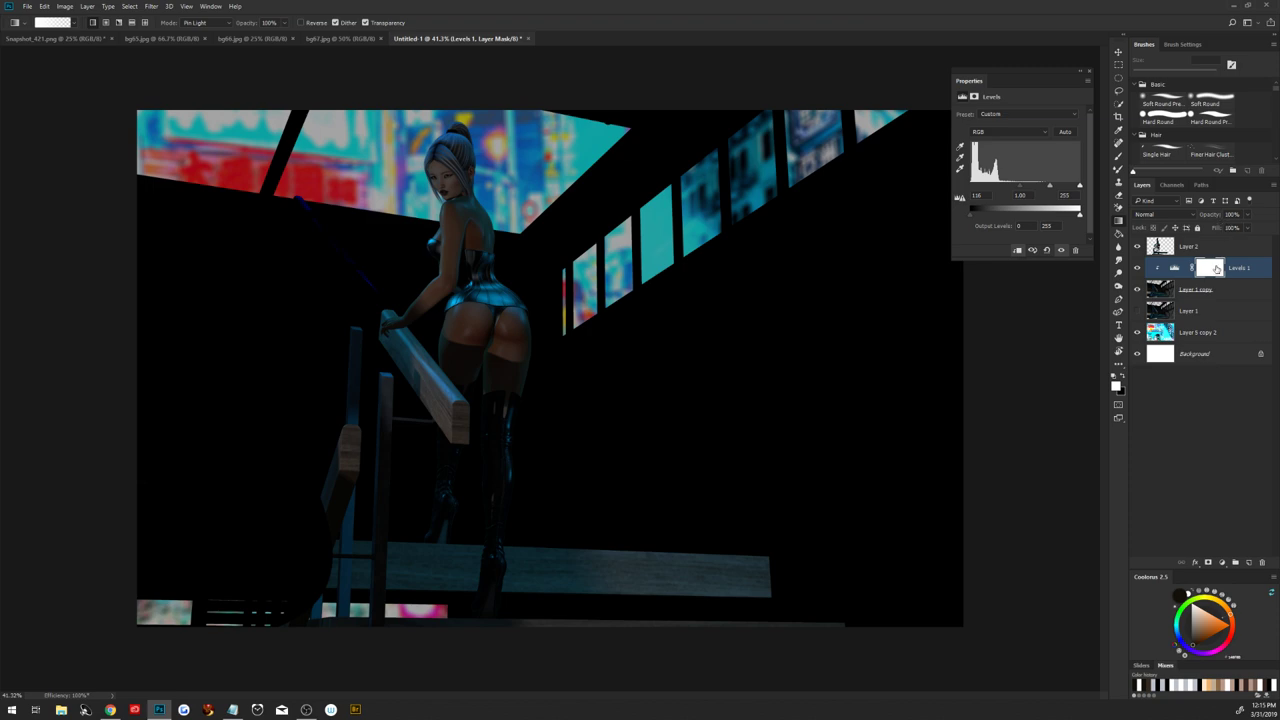
click(1216, 268)
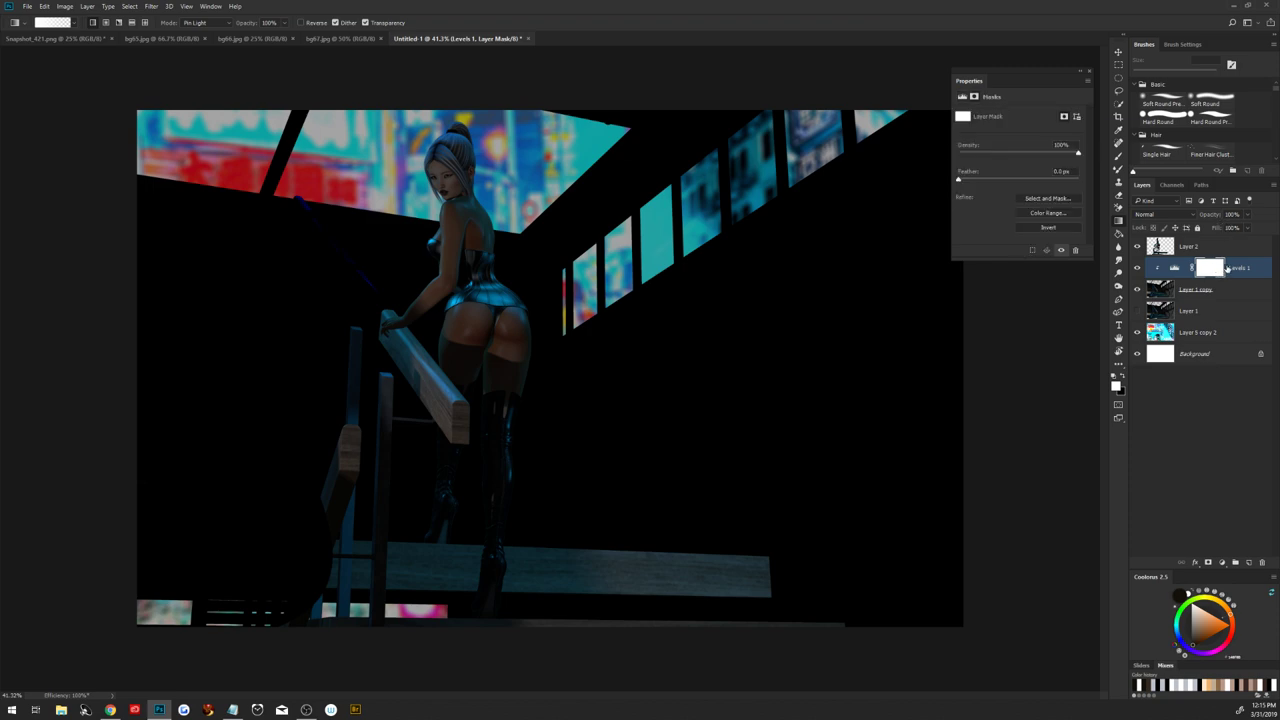
key(ctrl+i)
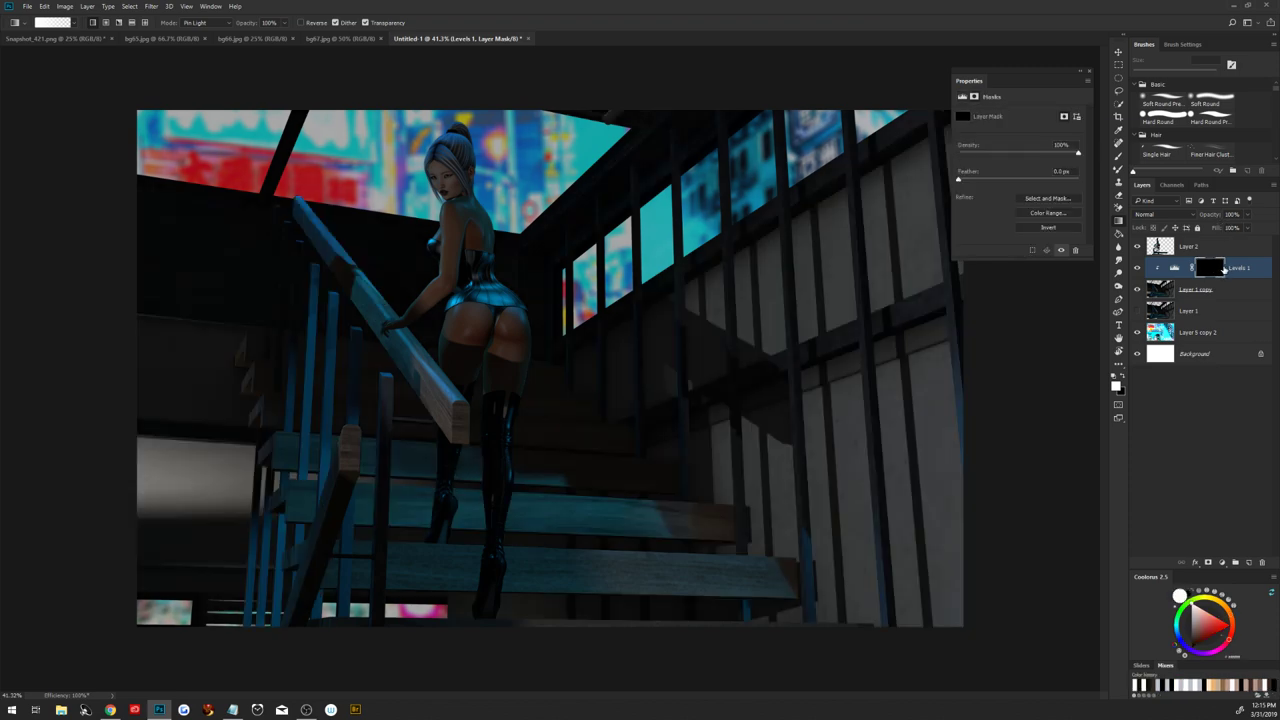
click(1120, 129)
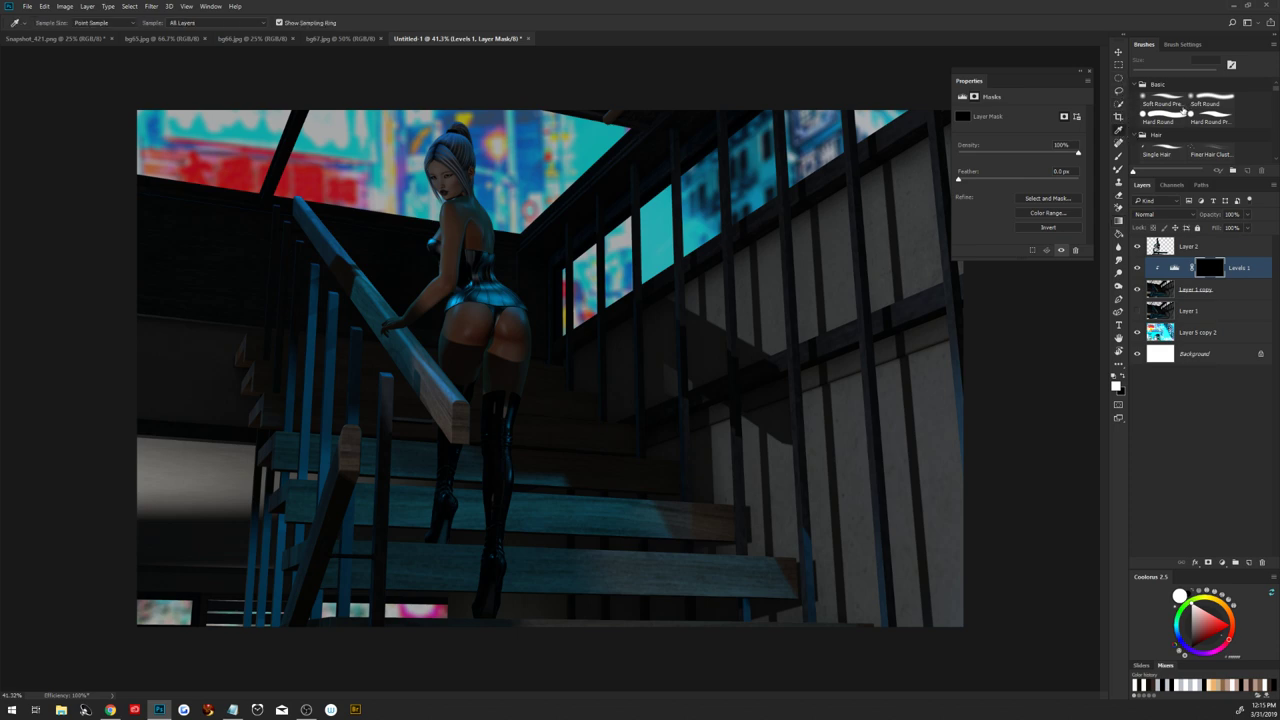
Paint the Levels mask black over the lit left wall, then the post and stair edges at 12 px
click(1166, 102)
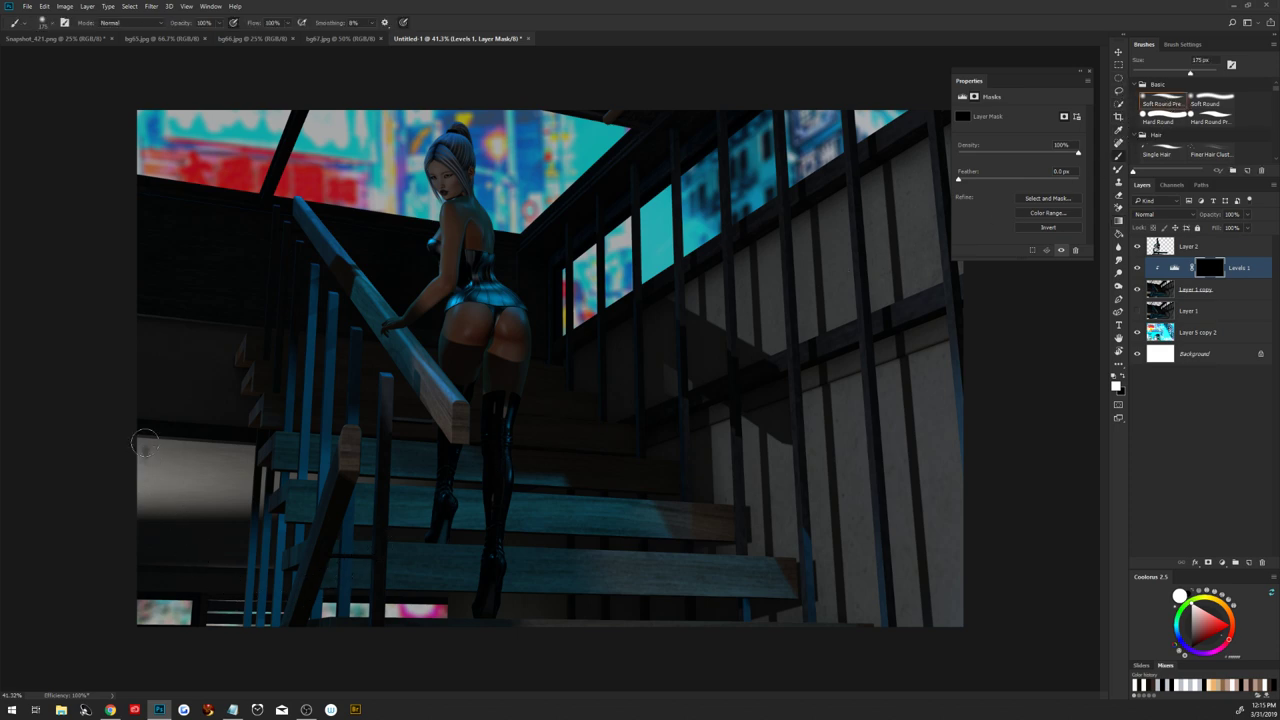
mouse_move(145, 443)
mouse_down()
mouse_move(129, 436)
mouse_move(239, 504)
mouse_move(236, 492)
mouse_move(222, 482)
mouse_move(194, 520)
mouse_move(157, 500)
mouse_move(170, 487)
mouse_move(157, 466)
mouse_move(177, 449)
mouse_move(231, 446)
mouse_move(166, 446)
mouse_move(193, 475)
mouse_move(223, 469)
mouse_move(239, 509)
mouse_move(237, 434)
mouse_move(183, 486)
mouse_move(150, 440)
mouse_up()
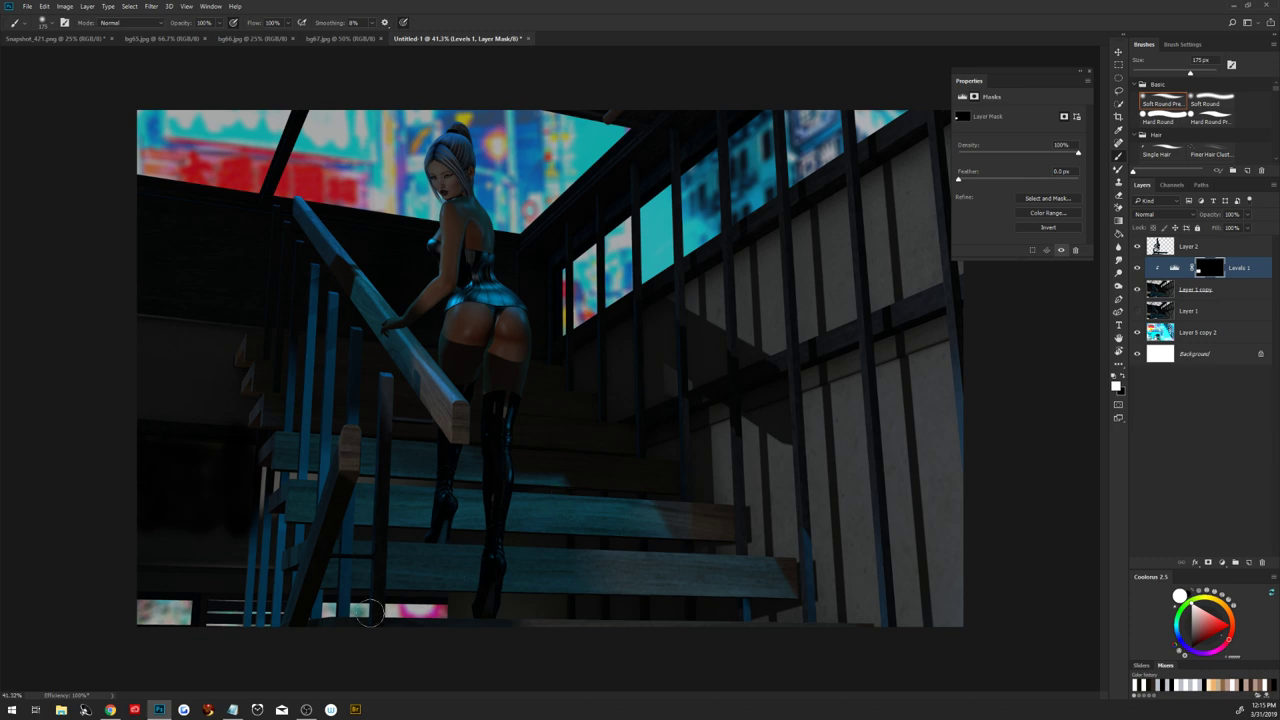
key(z)
mouse_move(394, 541)
mouse_down()
mouse_move(436, 552)
mouse_move(417, 557)
mouse_up()
key(b)
alt+right_click(172, 400)
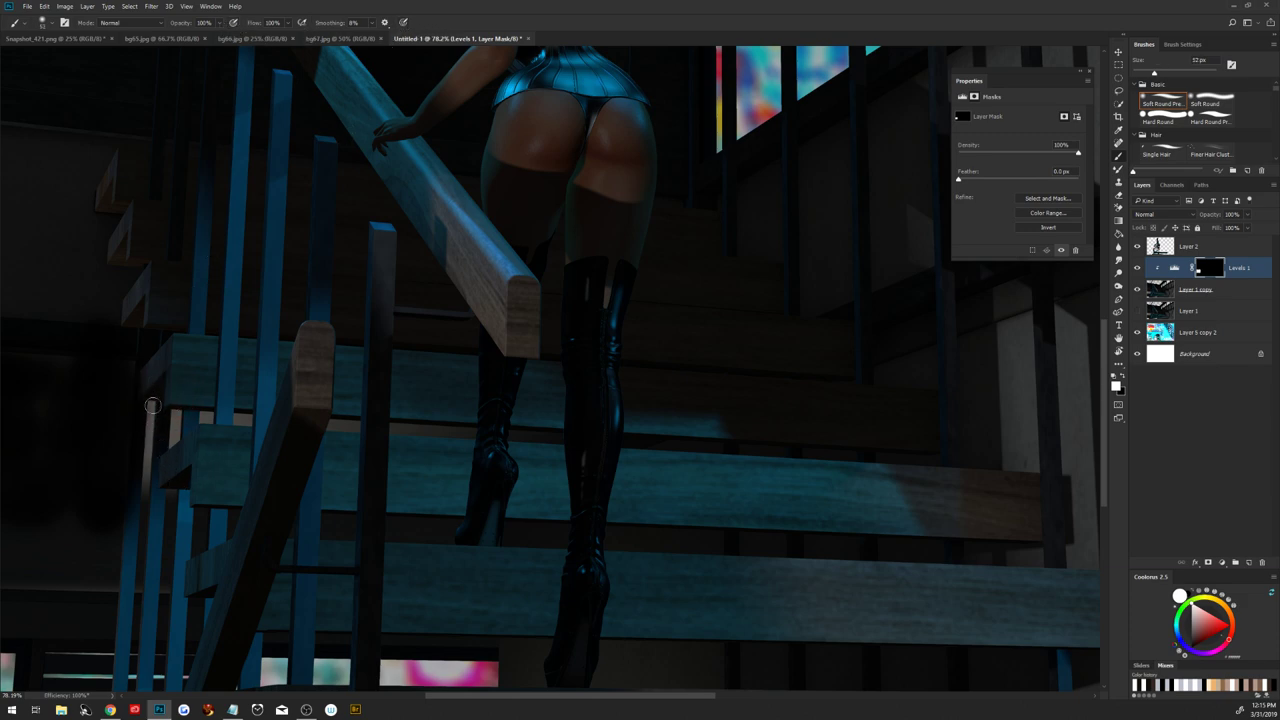
drag(152, 398, 148, 484)
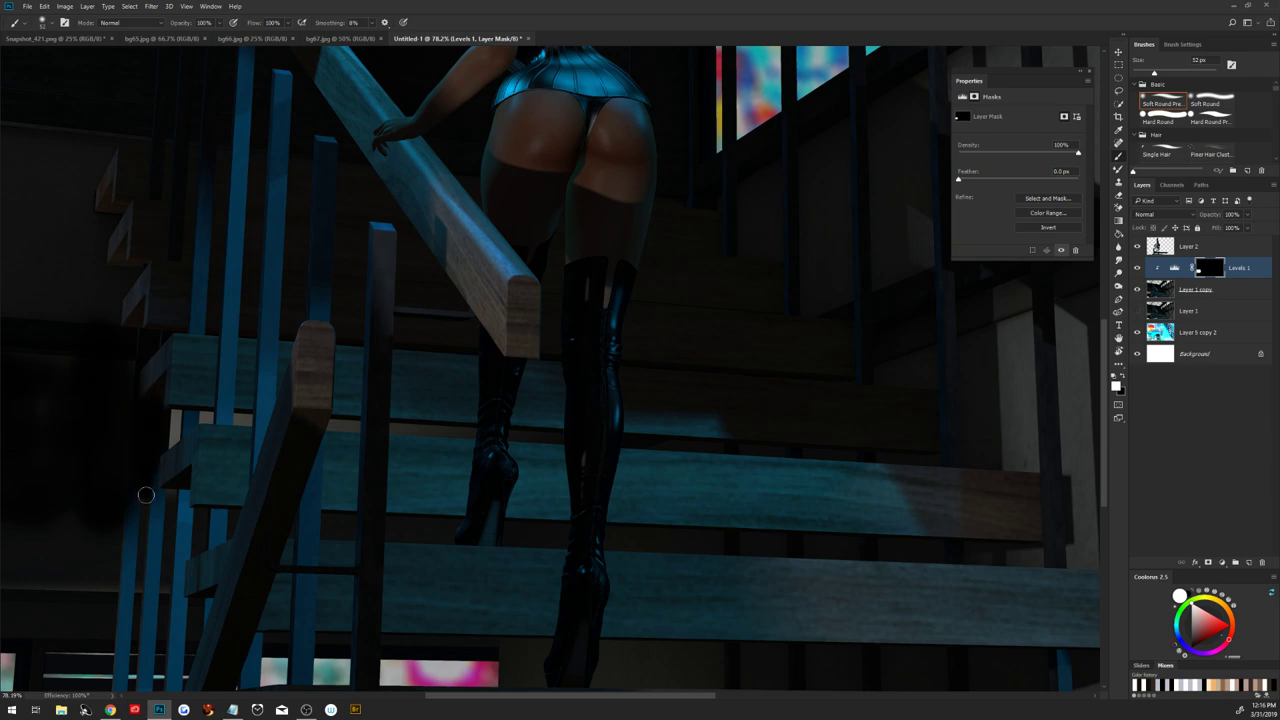
drag(175, 421, 173, 441)
drag(203, 417, 255, 420)
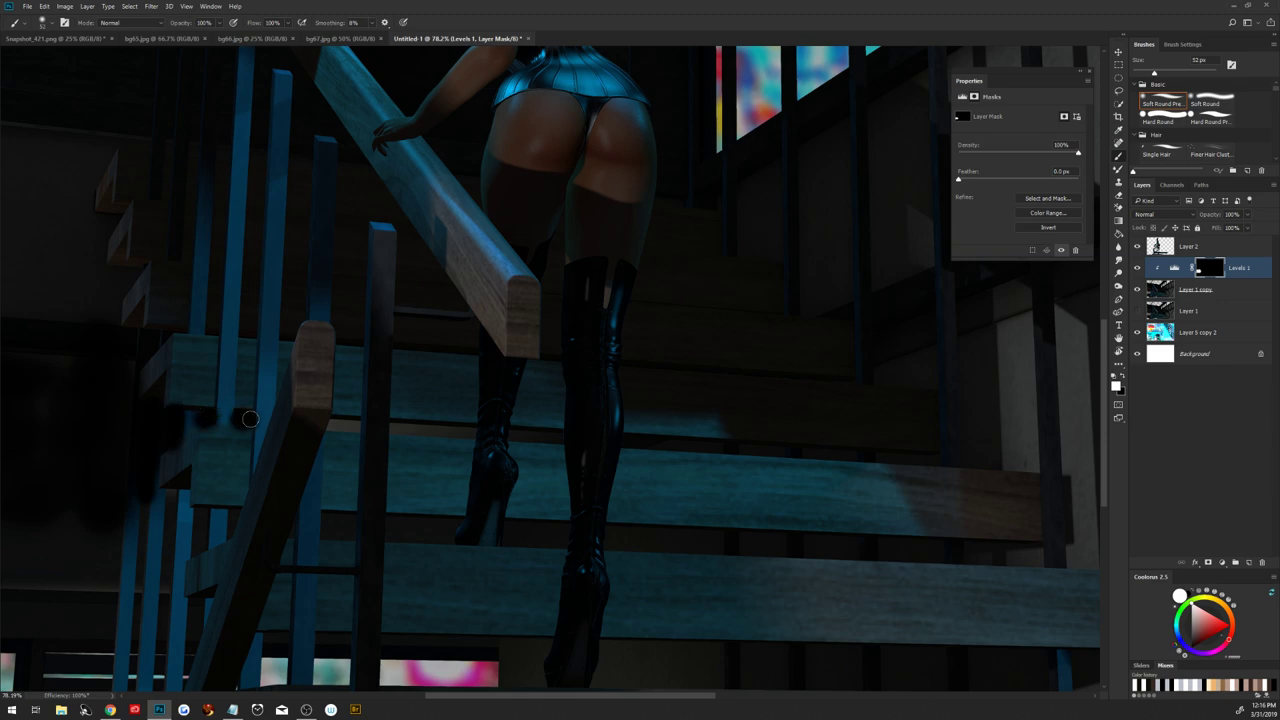
Pen a small stair-edge path, make it a selection, paint it black, then set a 29 px brush
key(p)
click(329, 419)
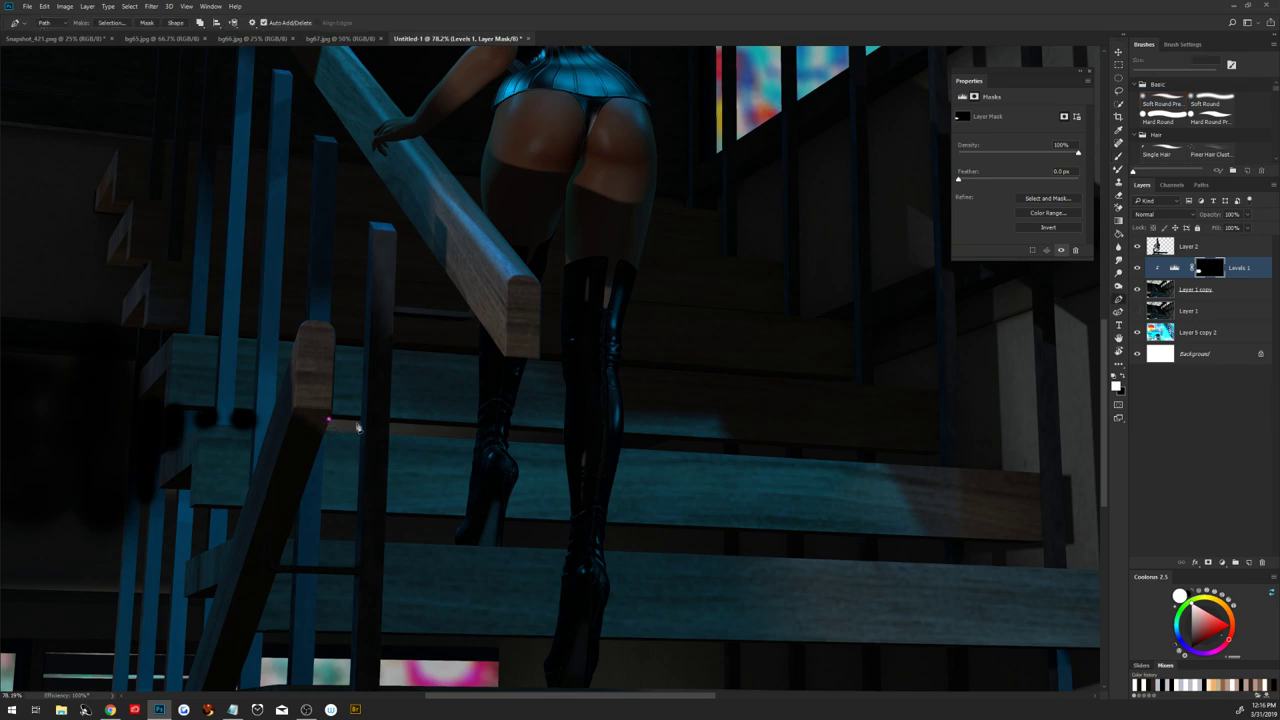
click(361, 422)
click(361, 434)
right_click(345, 435)
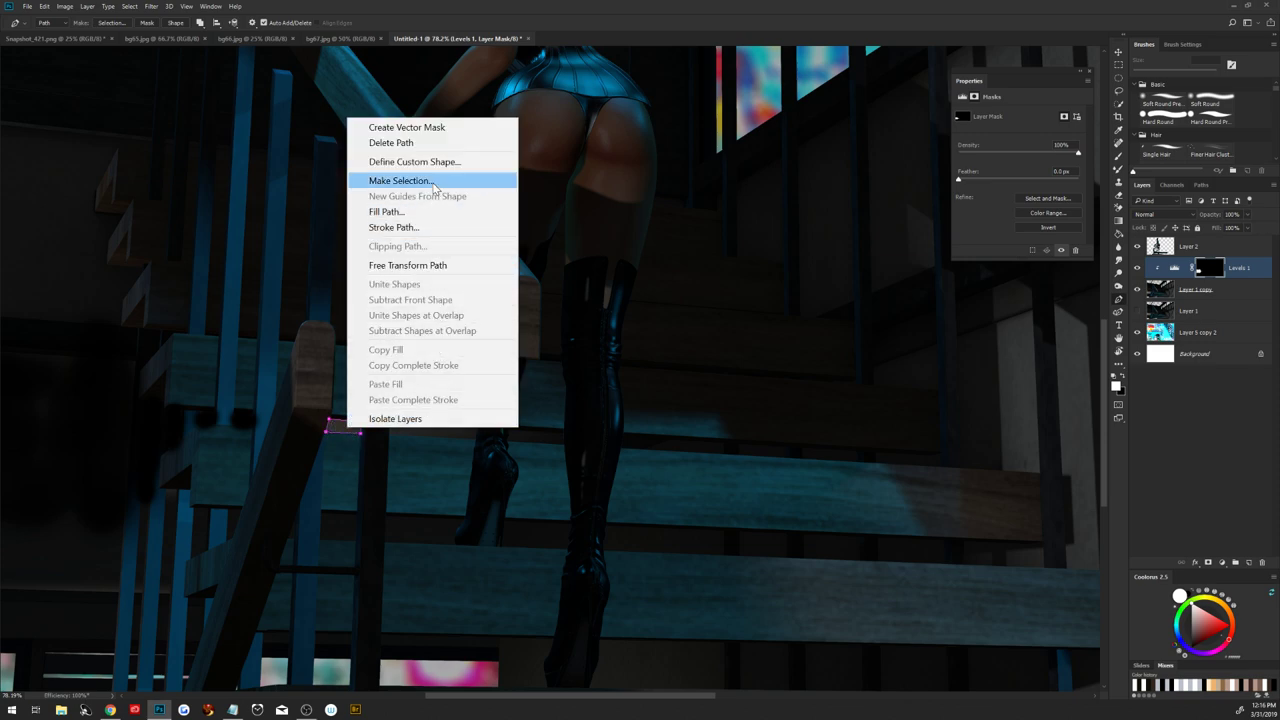
click(395, 181)
click(666, 325)
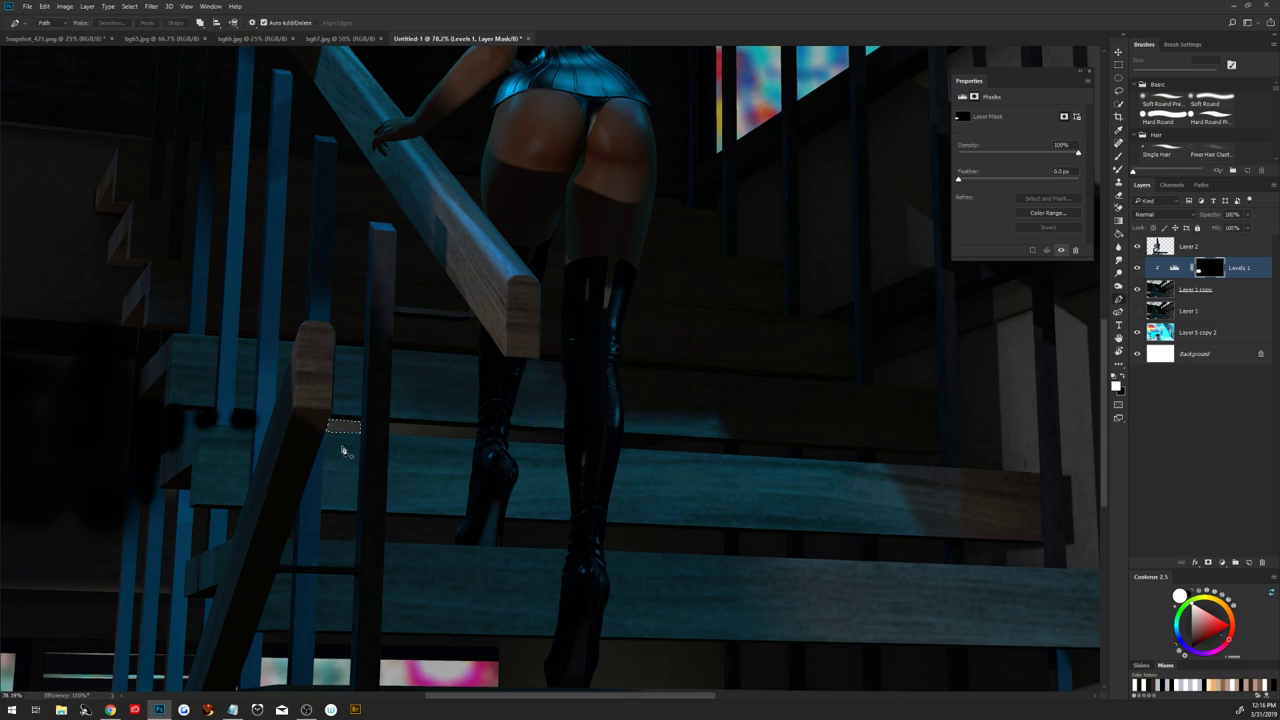
key(b)
drag(356, 424, 341, 424)
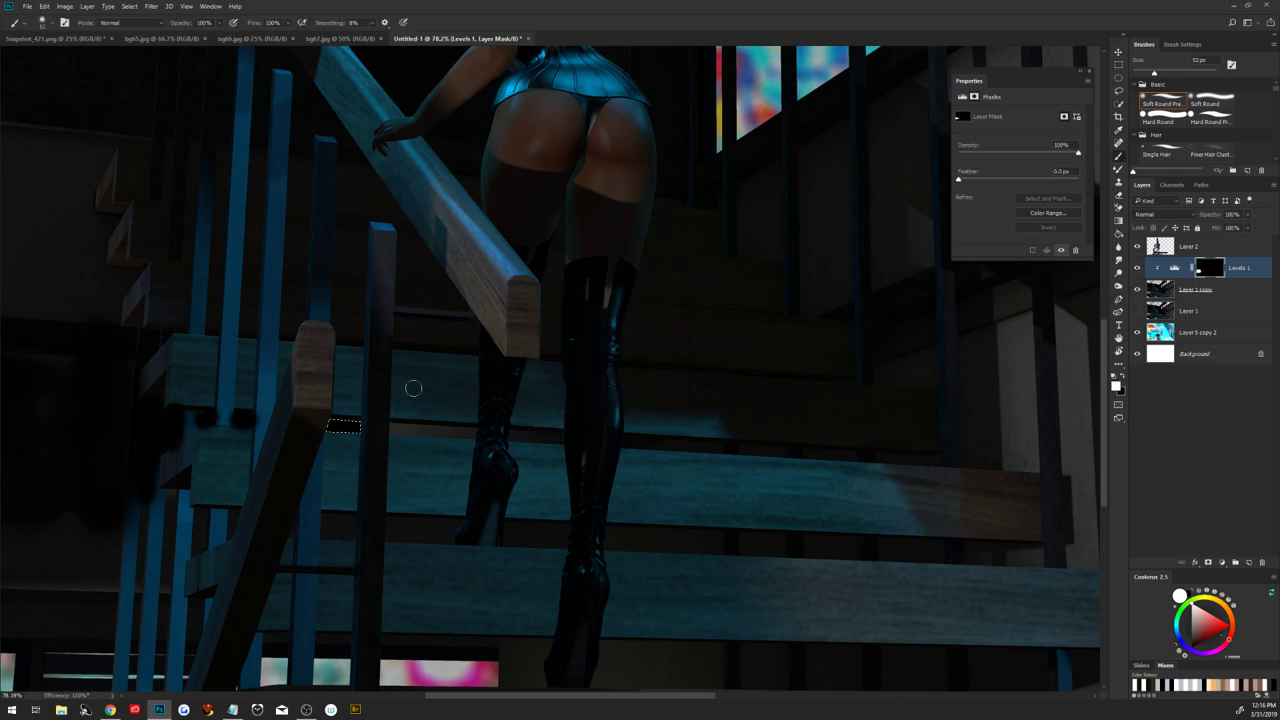
key(ctrl+d)
drag(351, 436, 340, 424)
Trace a Pen path along the lower stair edge and convert it to a selection
key(p)
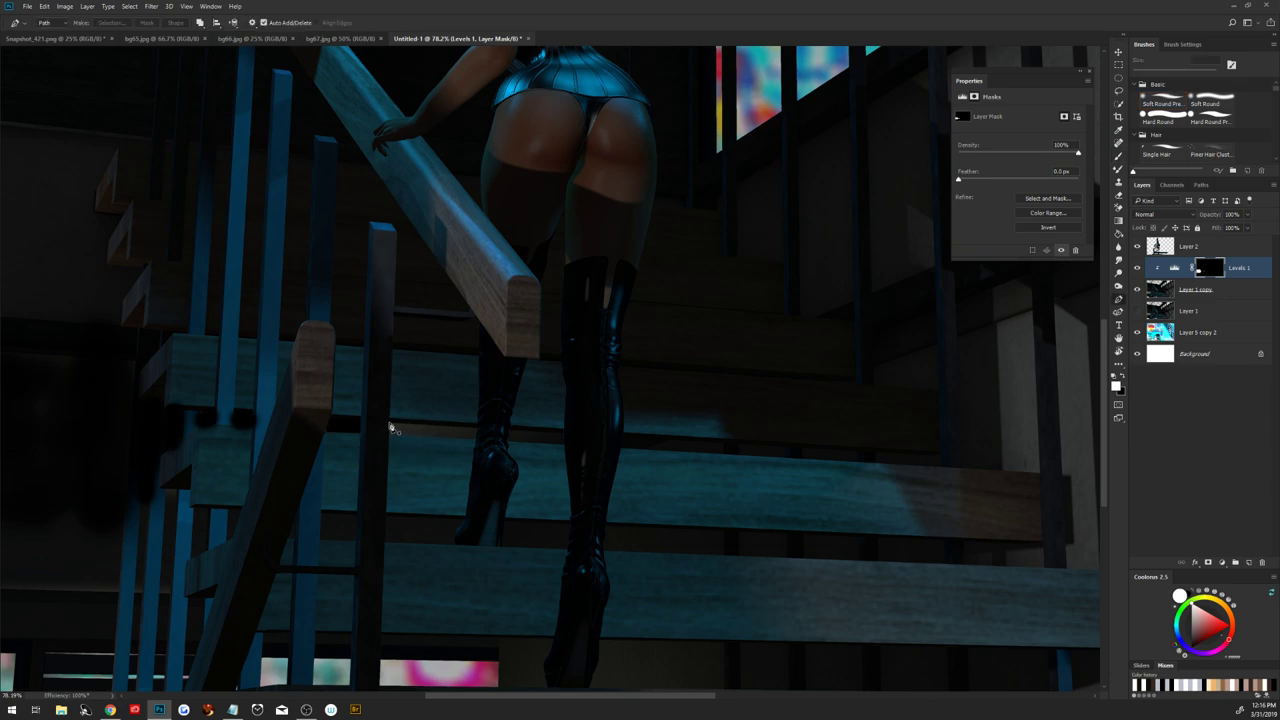
click(390, 424)
click(477, 427)
right_click(418, 430)
click(515, 180)
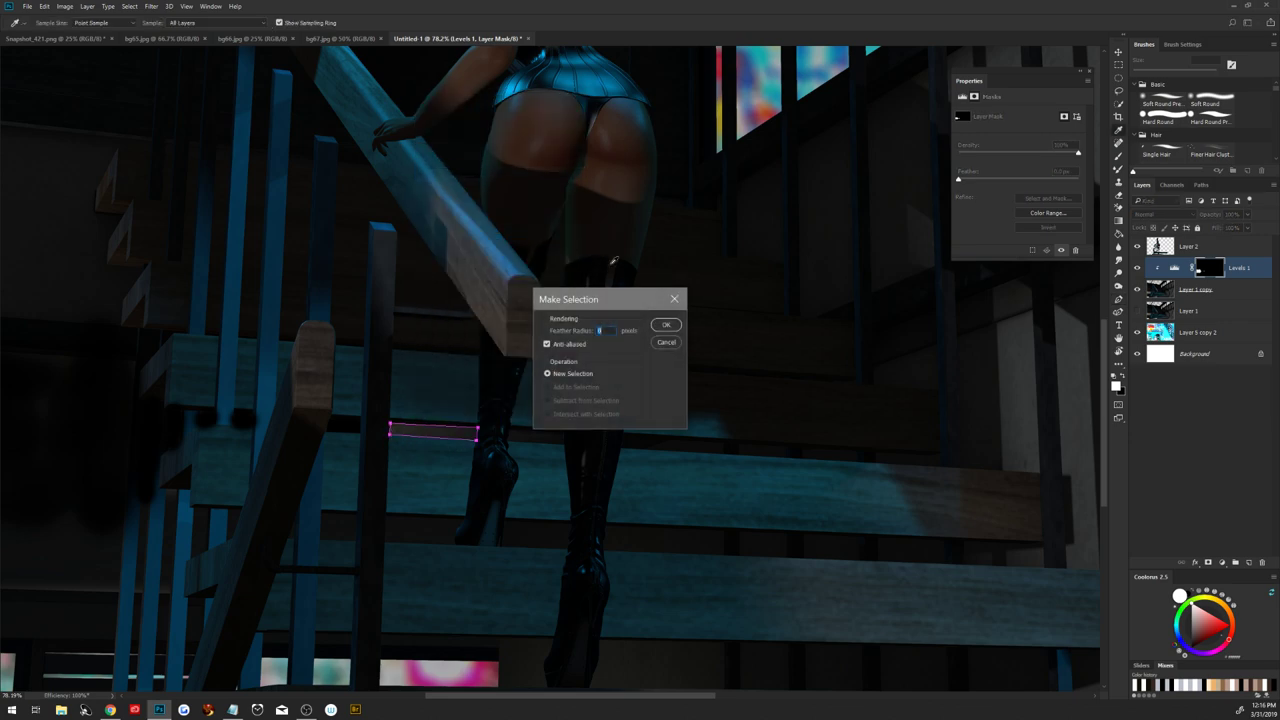
click(665, 327)
key(b)
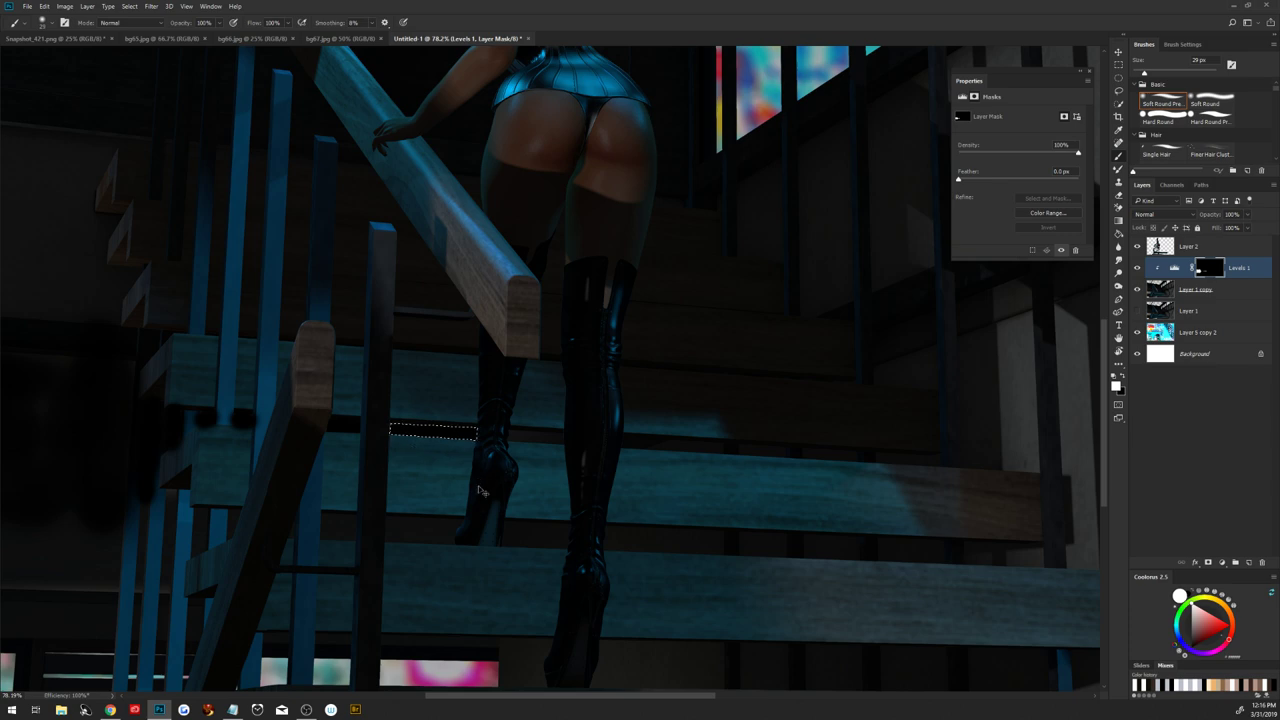
Deselect and paint black shading on the stair edges by the left post with a 26 px brush
key(ctrl+d)
key(x)
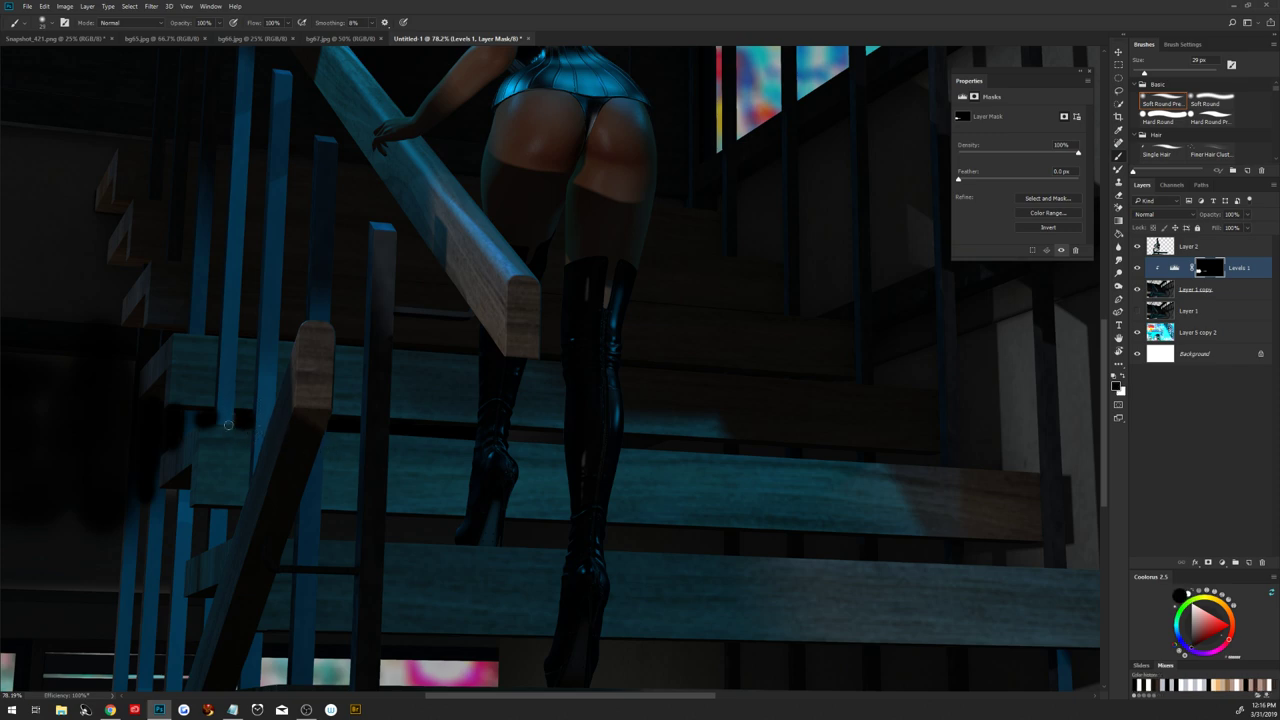
drag(228, 425, 240, 418)
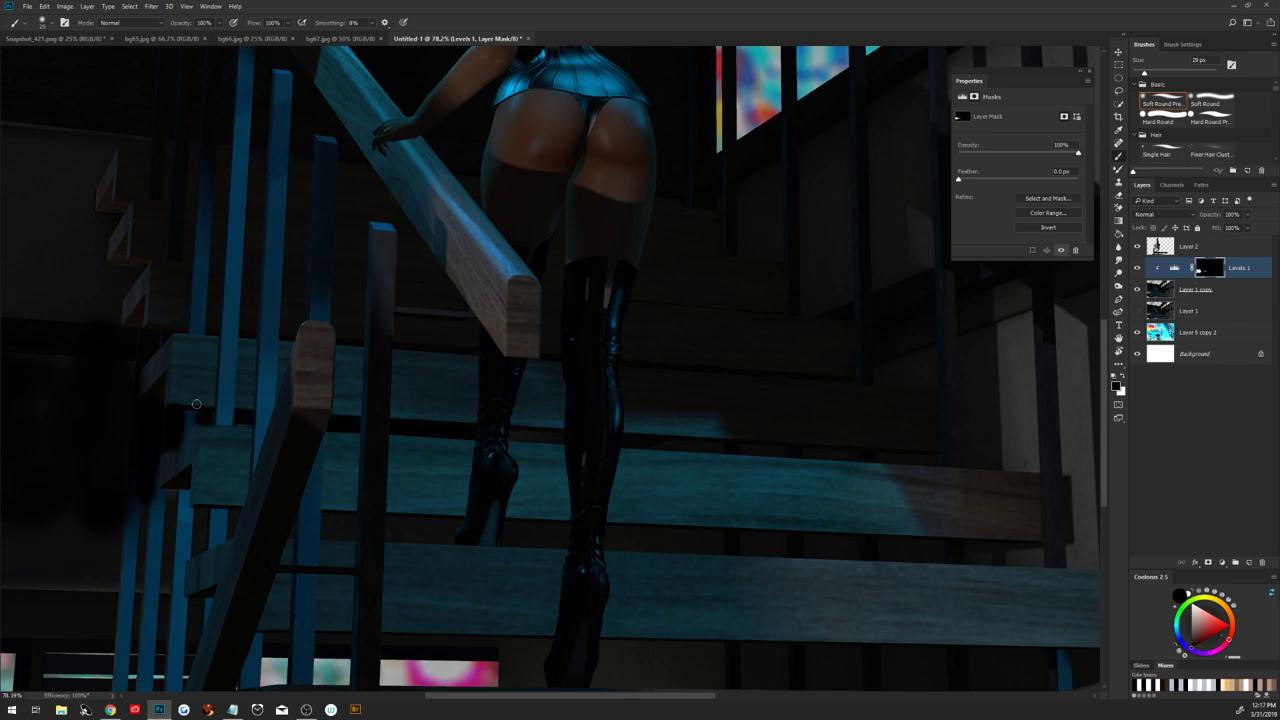
key(x)
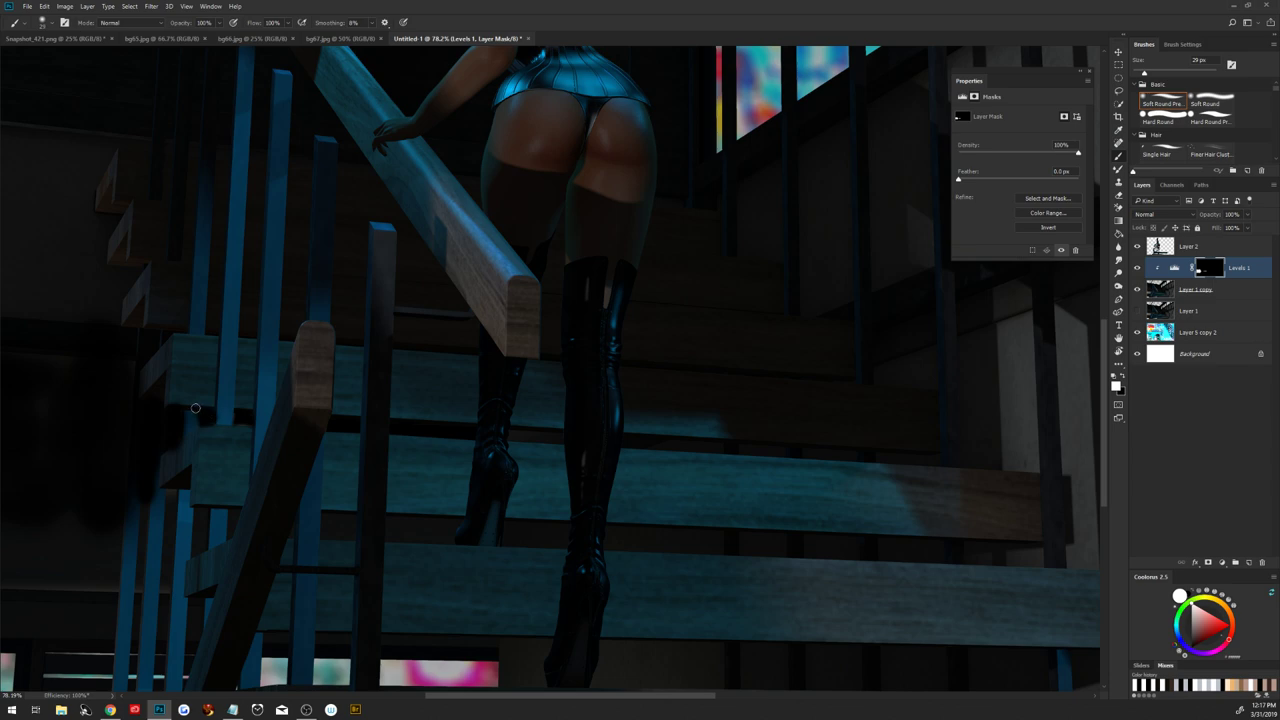
key(x)
drag(229, 371, 209, 398)
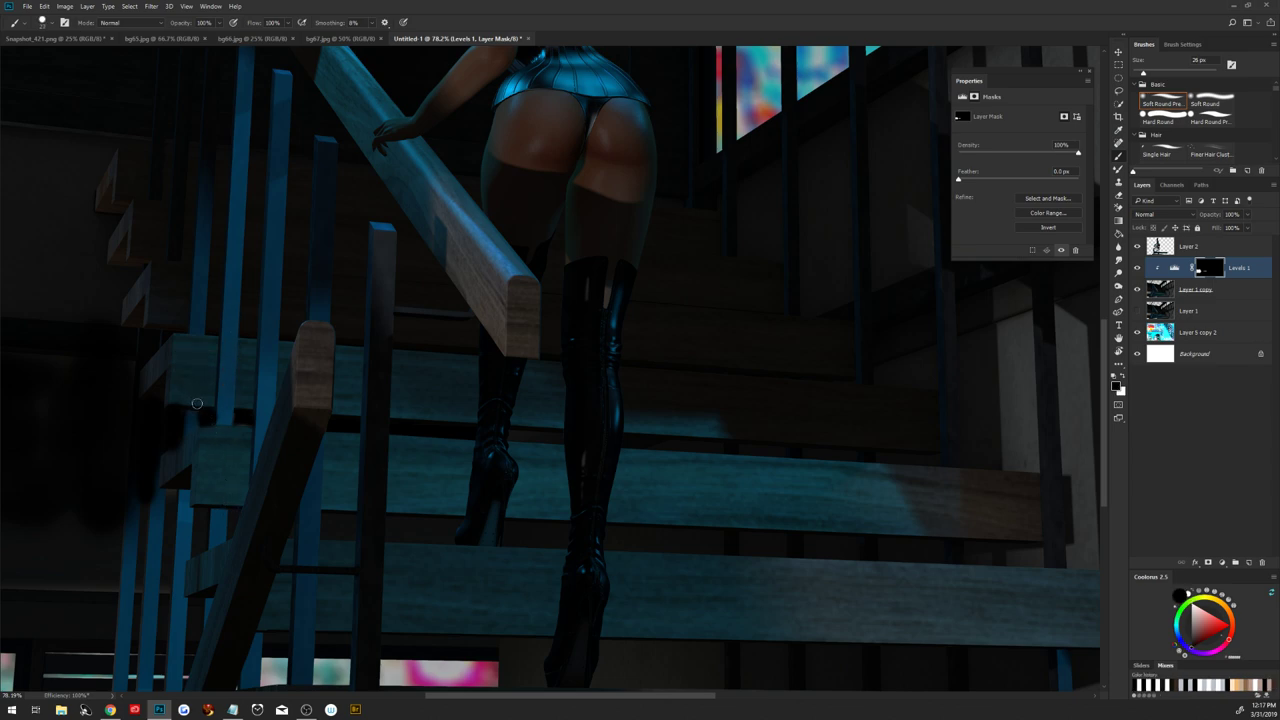
key(x)
key(x)
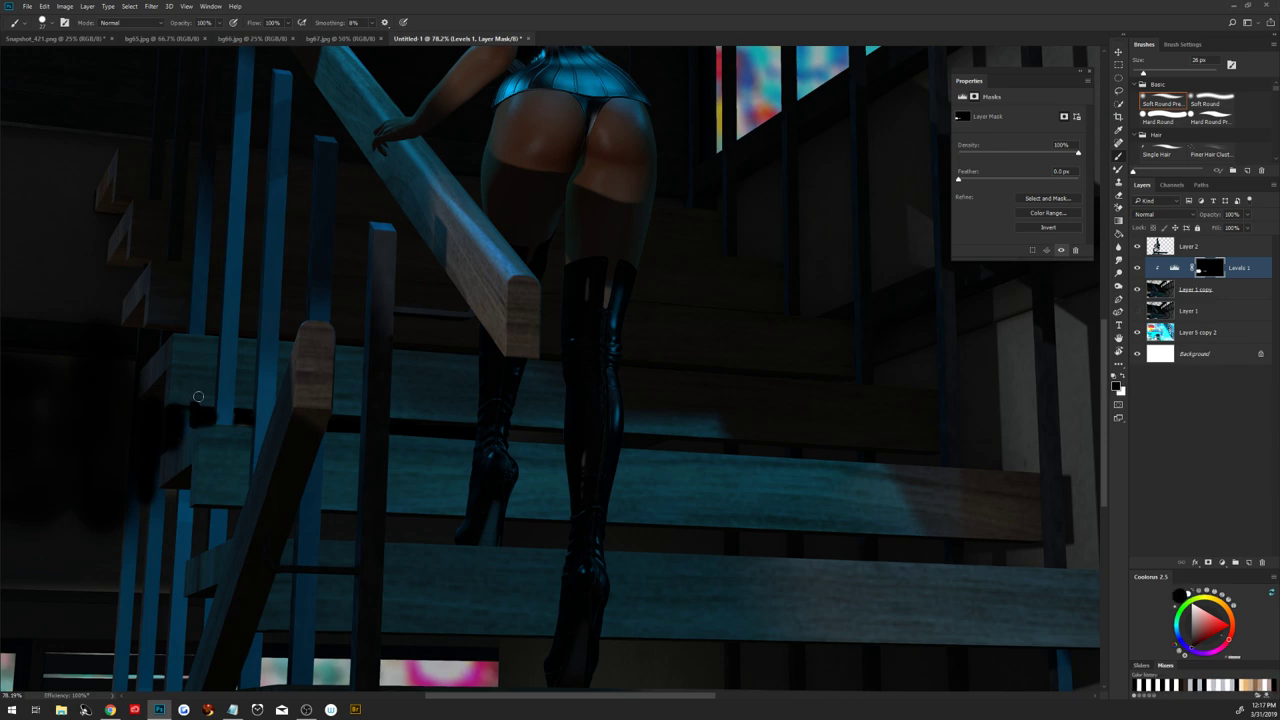
key(x)
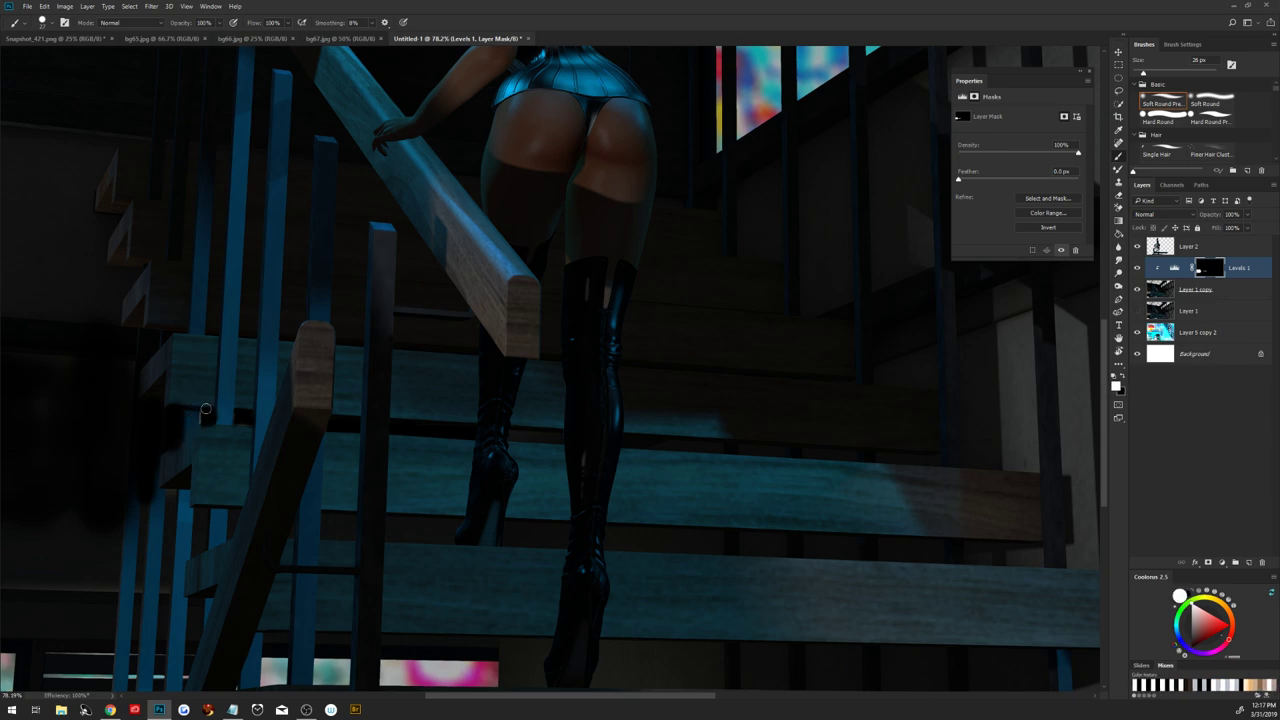
key(x)
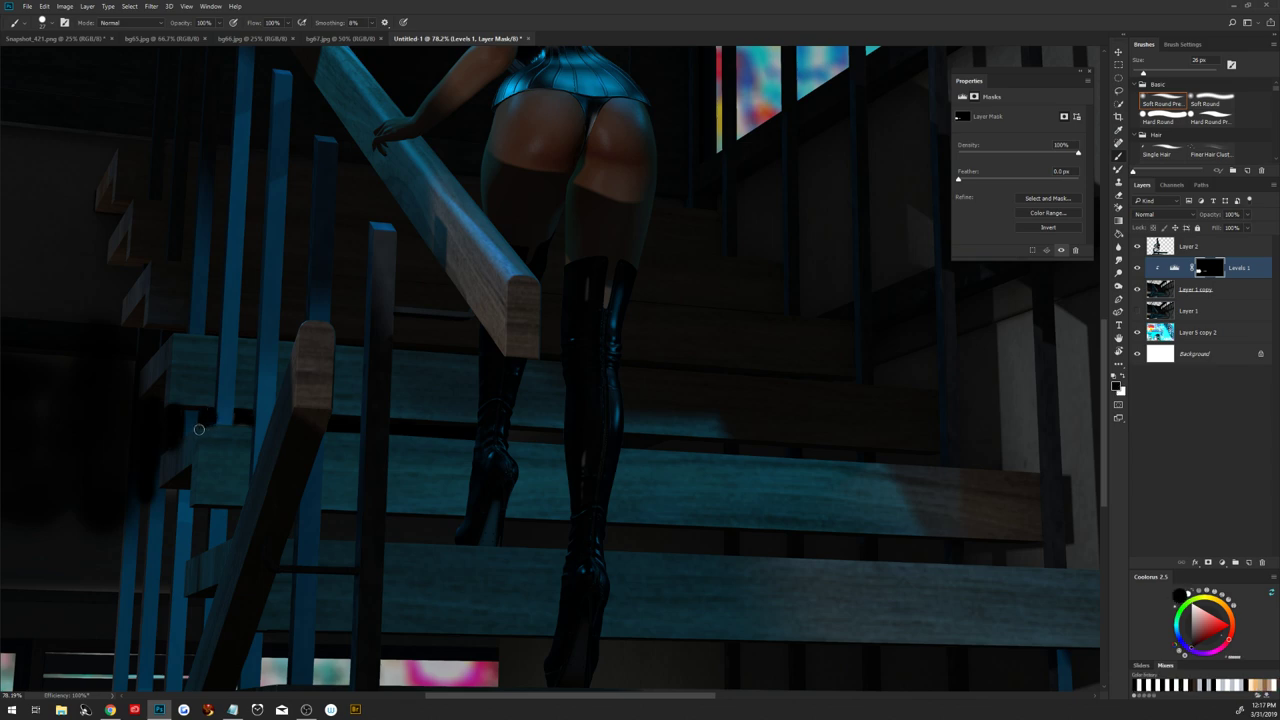
key(x)
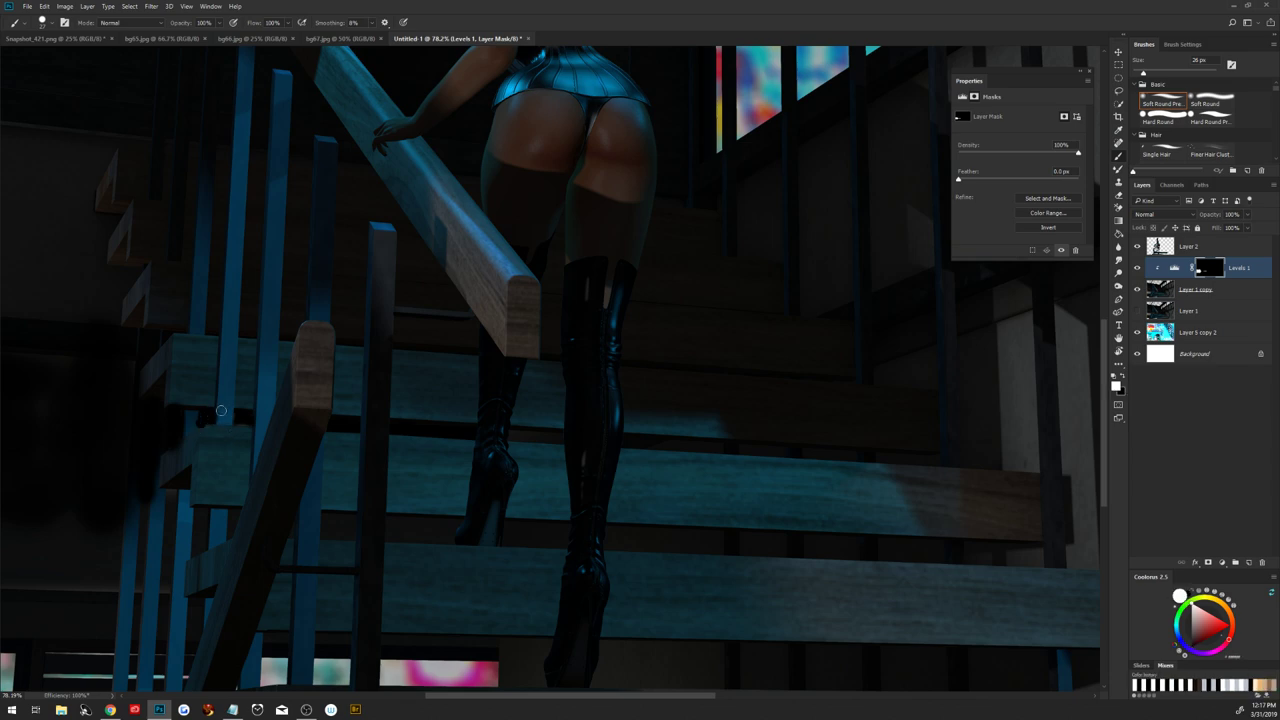
key(x)
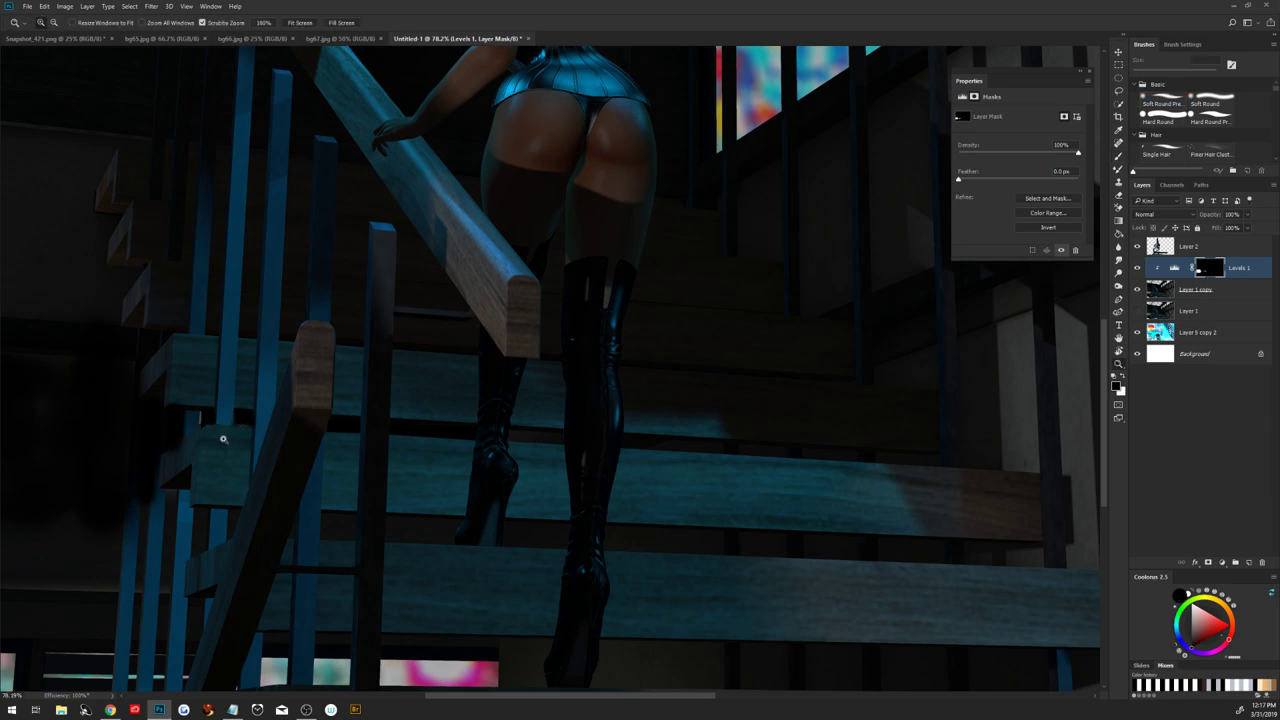
With a 6 px brush, darken the thin strip beside the post and the step's bottom edge
scroll(223, 434, up, 5)
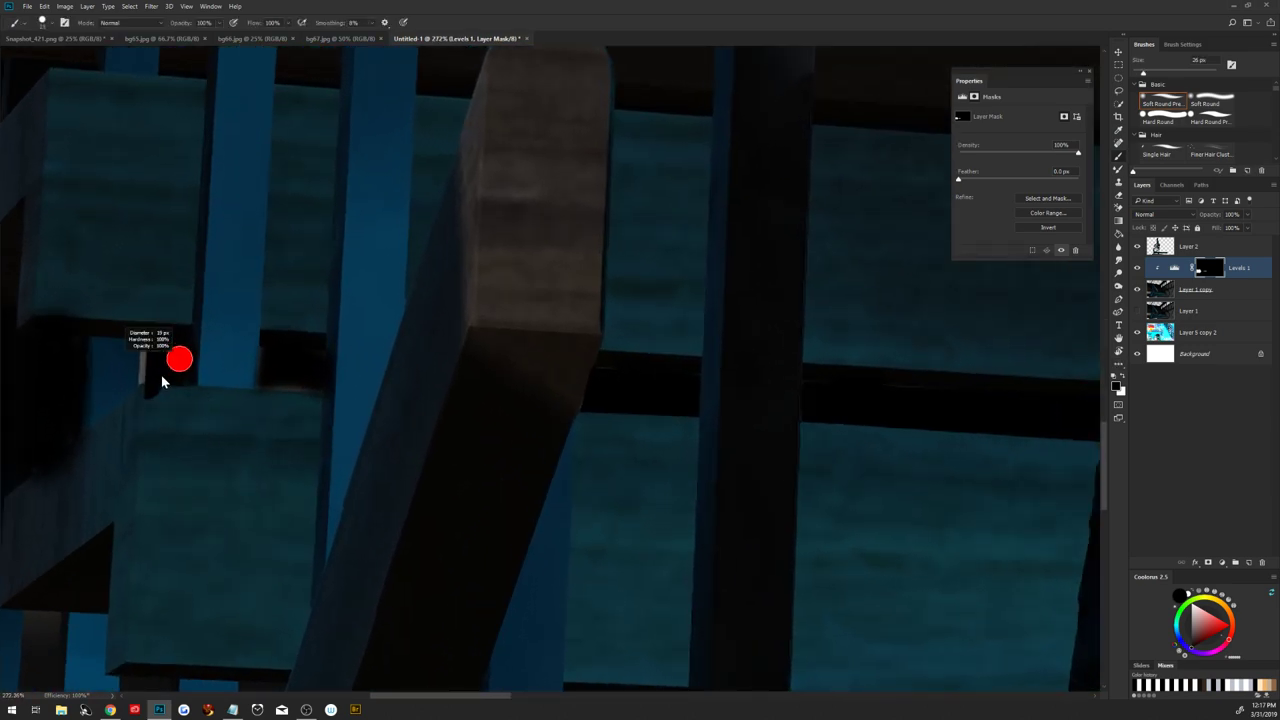
drag(171, 373, 156, 353)
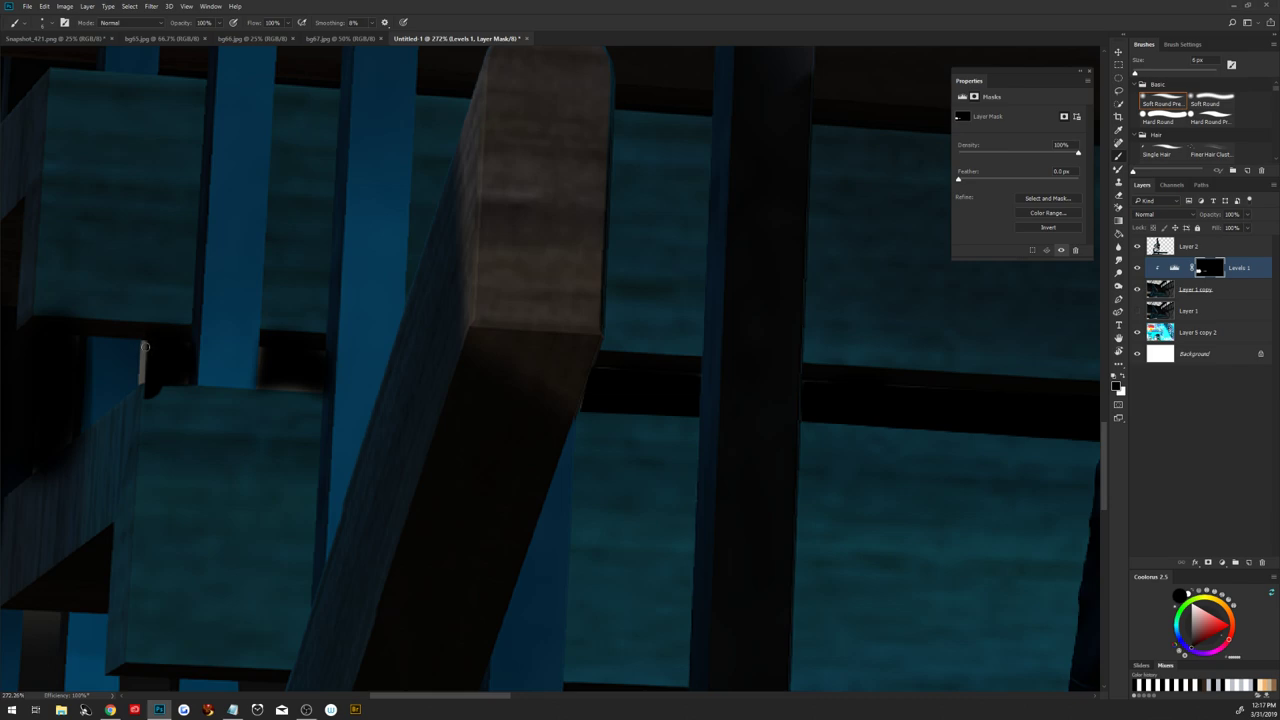
key(p)
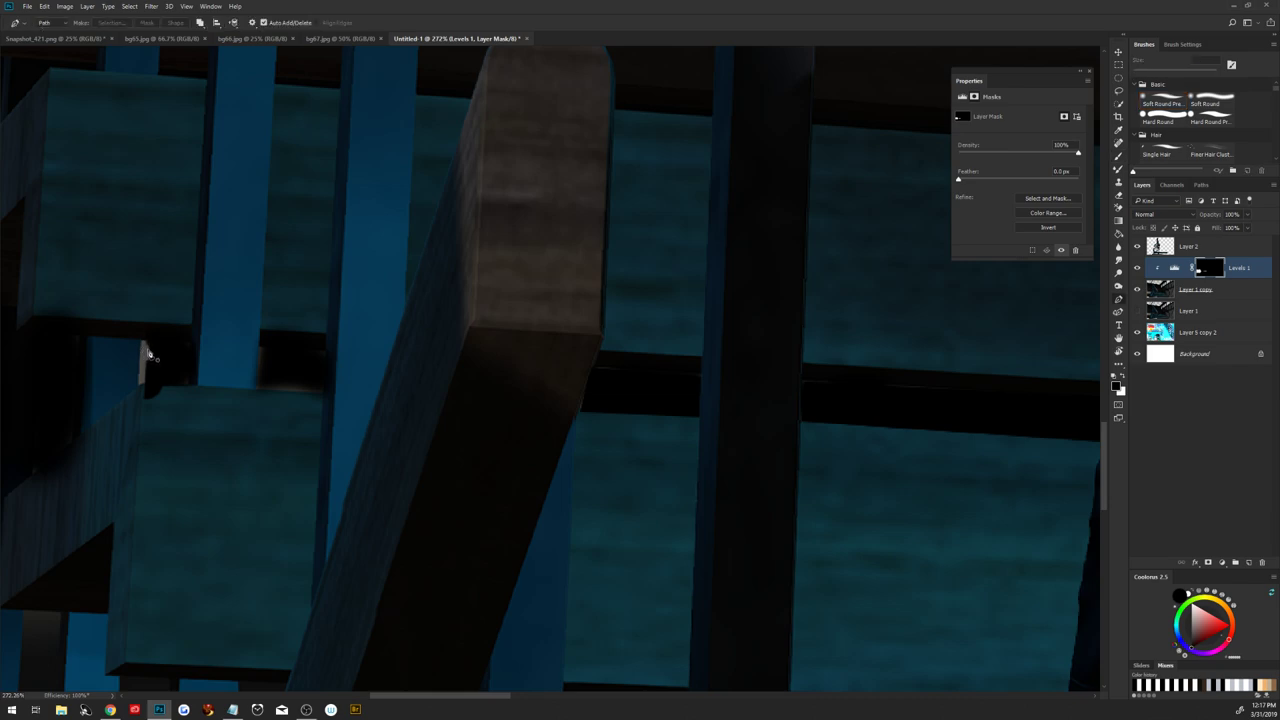
key(b)
key(x)
mouse_move(144, 344)
mouse_down()
mouse_move(142, 377)
mouse_move(150, 349)
mouse_up()
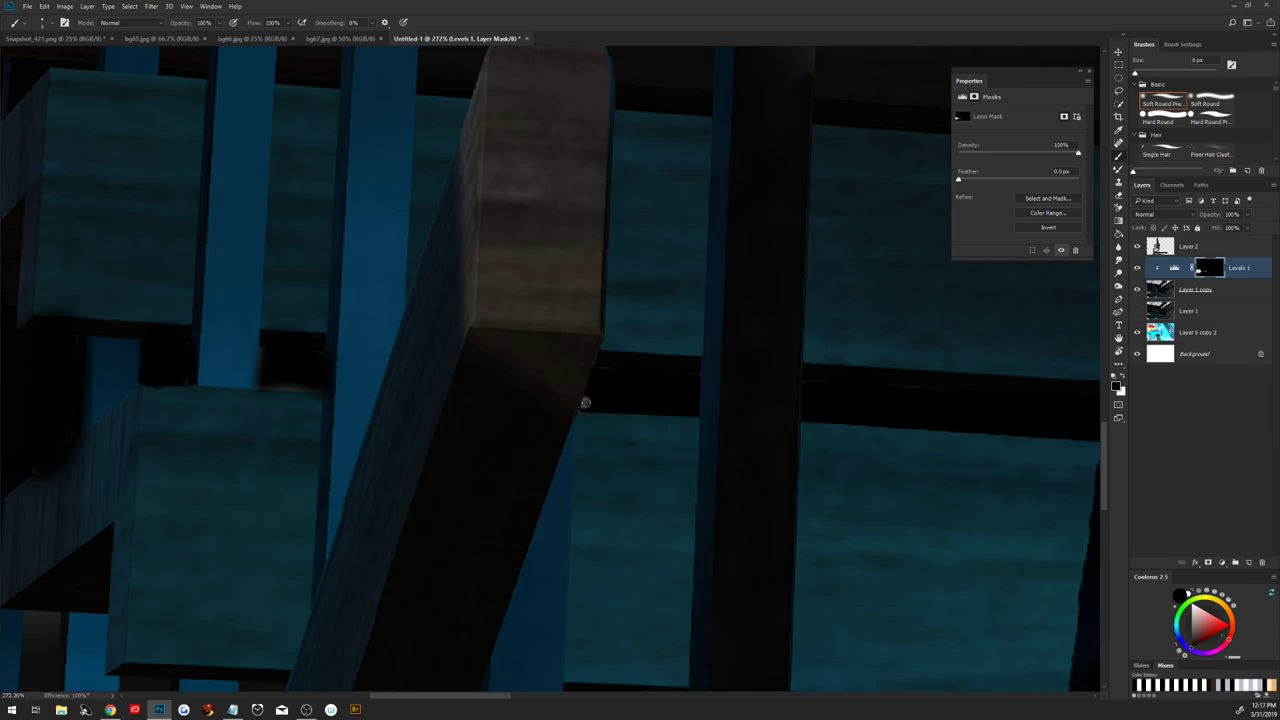
key(x)
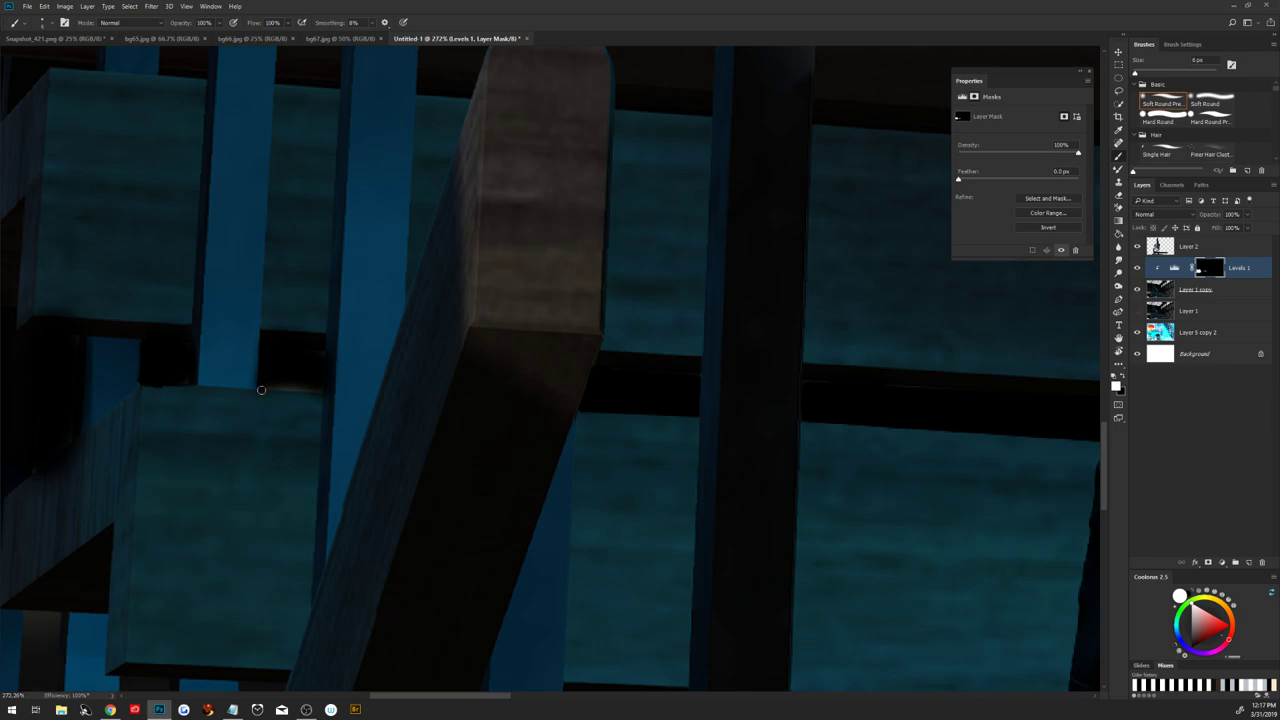
drag(266, 384, 313, 388)
key(ctrl+0)
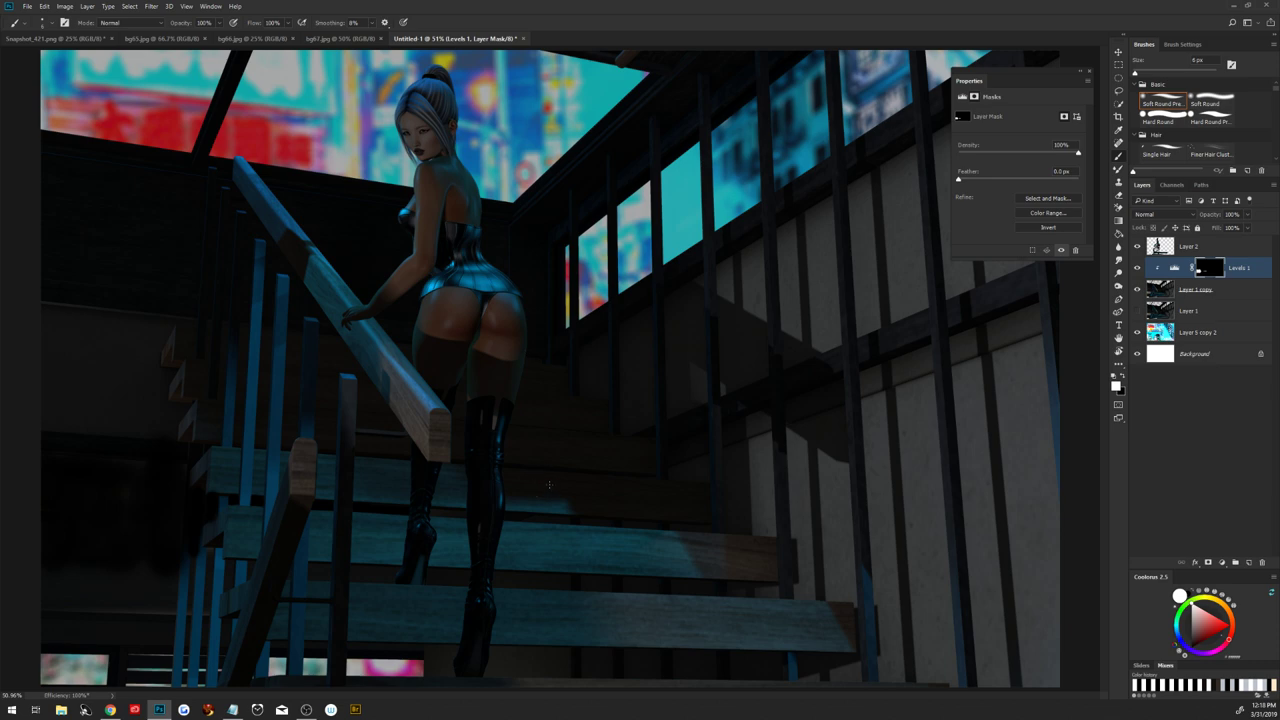
Merge Levels 1 with Layer 1 copy, duplicate it as Levels 1 copy, and hide the original
scroll(564, 494, down, 1)
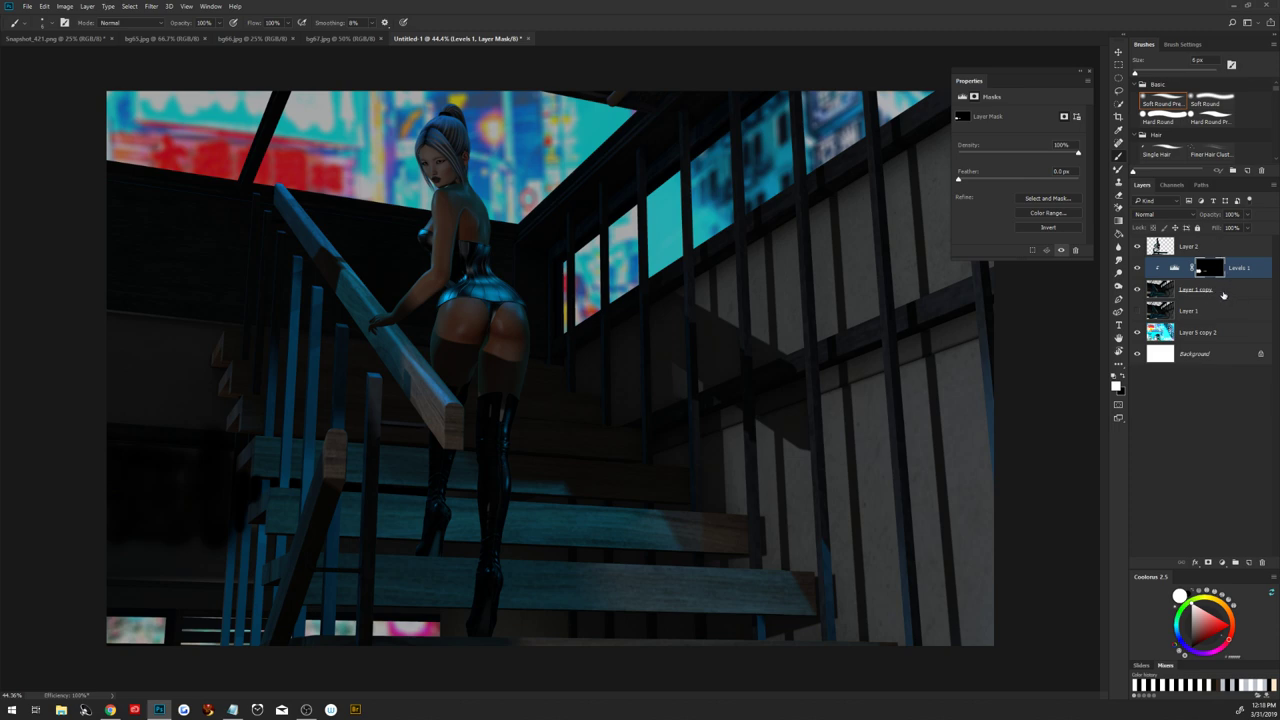
shift+click(1218, 290)
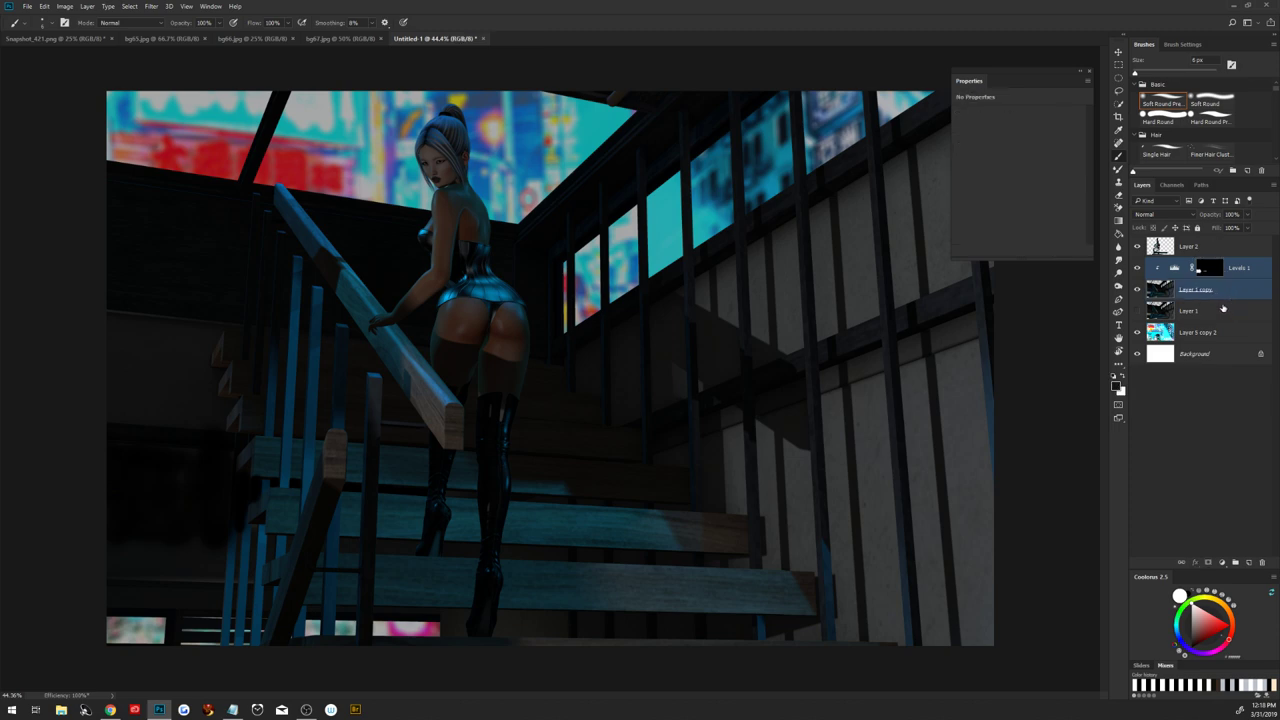
key(ctrl+e)
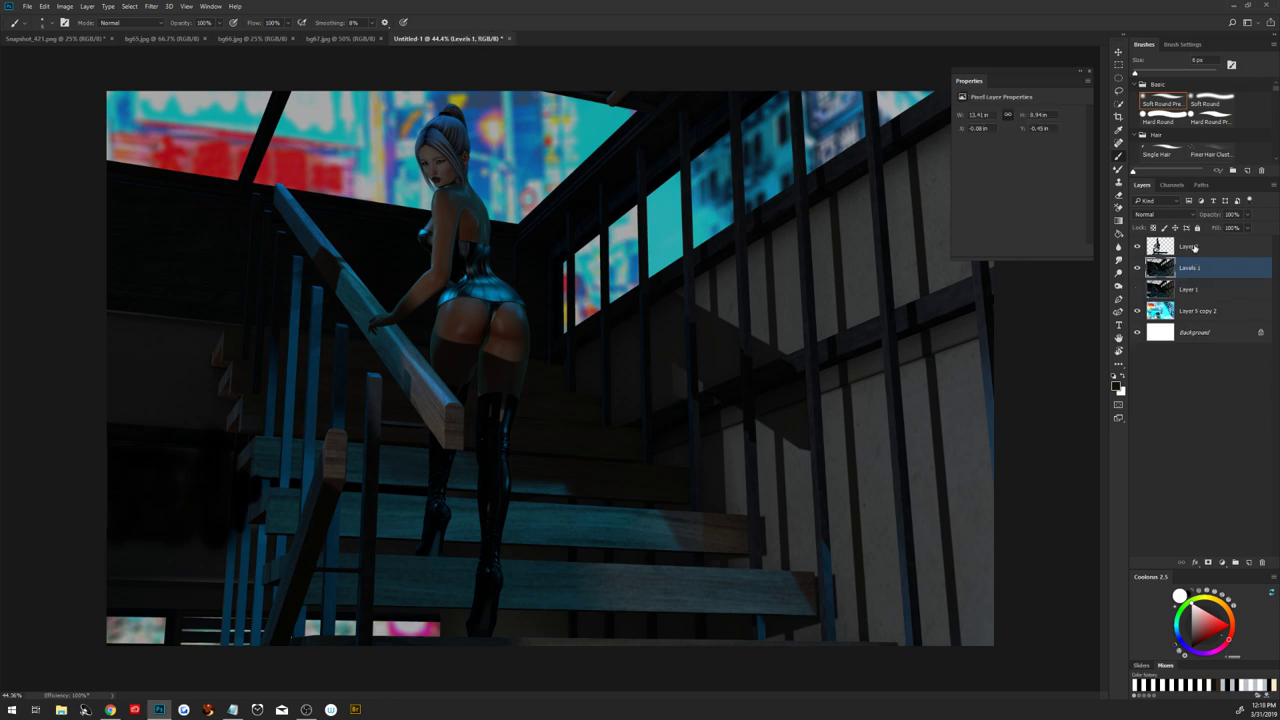
drag(1217, 277, 1248, 562)
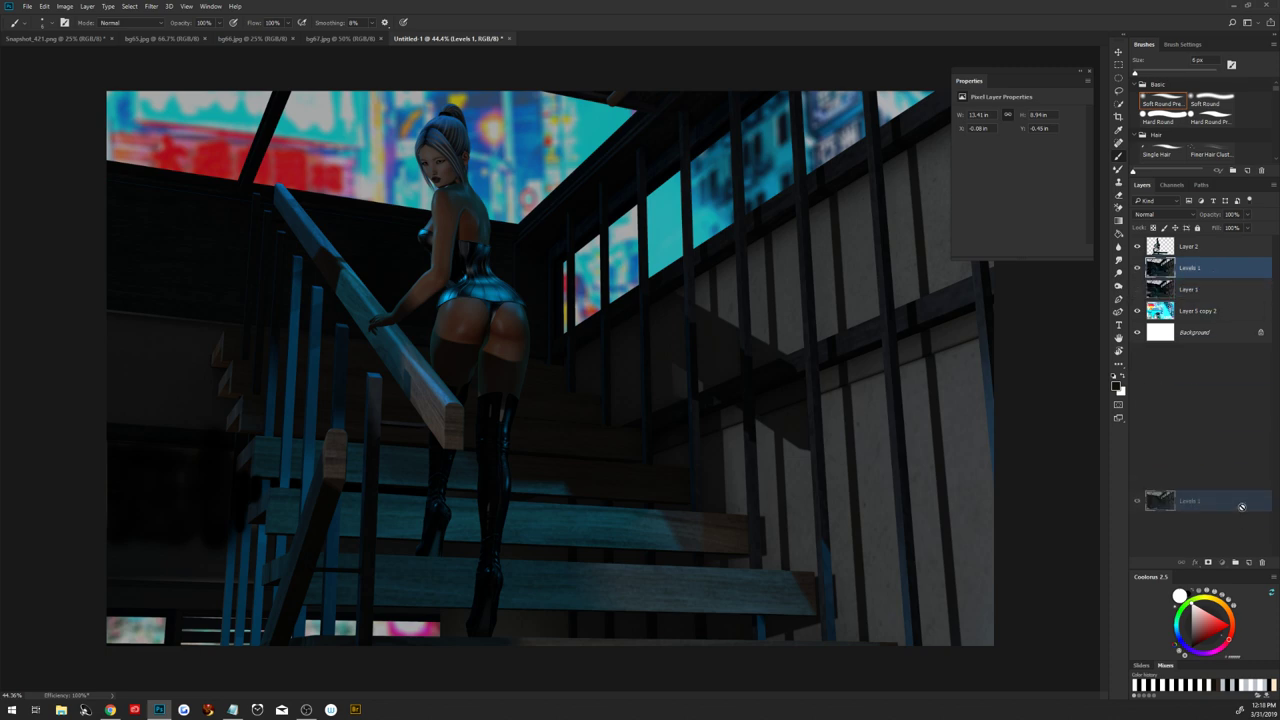
click(1136, 290)
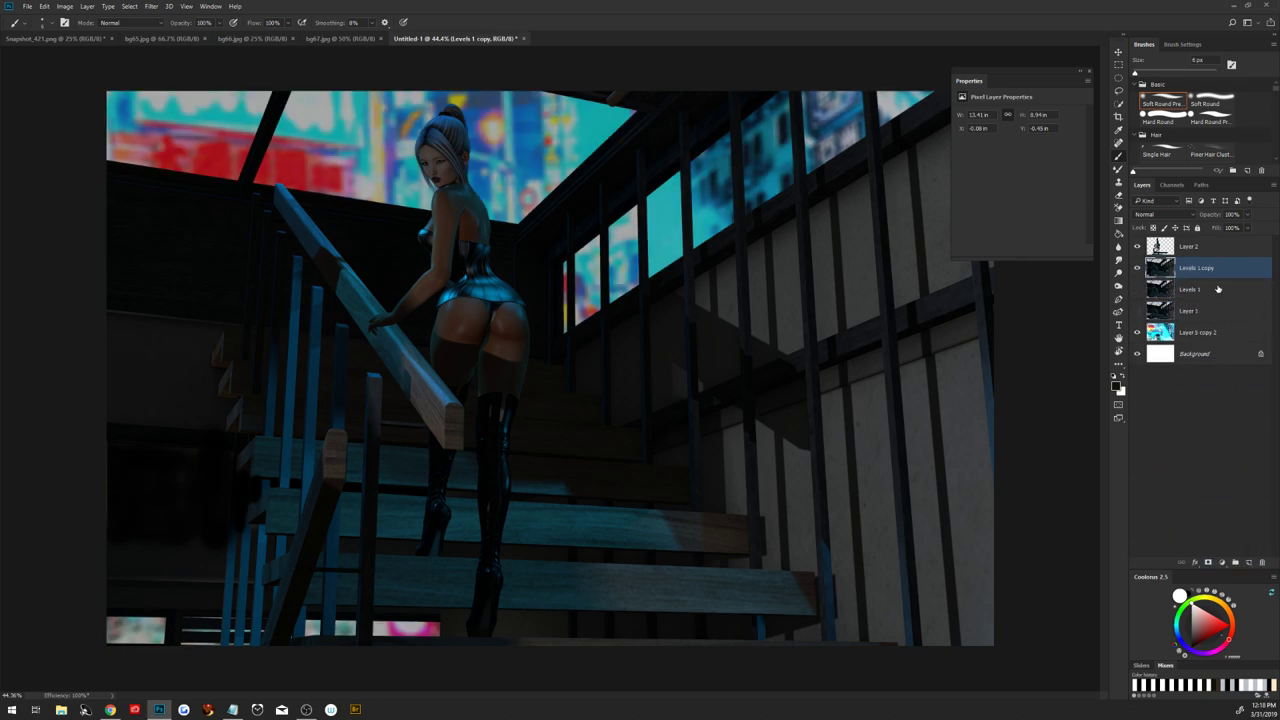
Apply a 15 px Tilt-Shift blur with a slightly tilted sharp band across the lower stairs
click(151, 7)
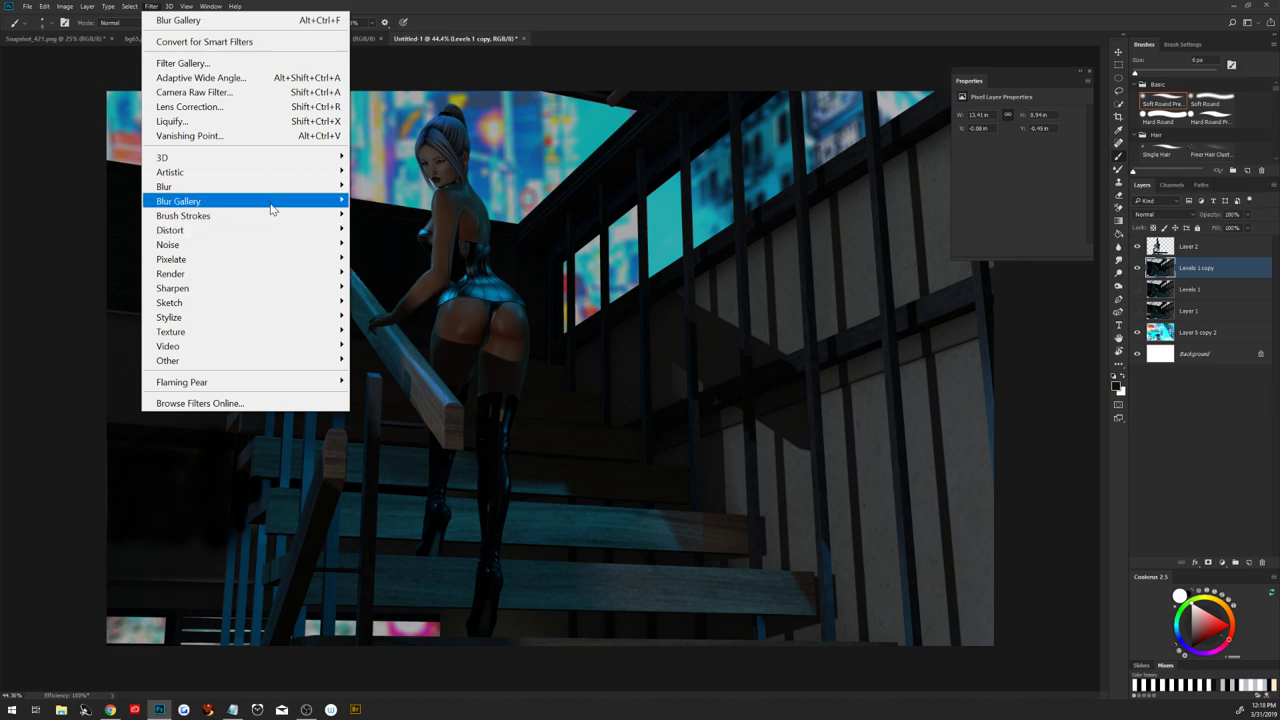
mouse_move(178, 201)
click(395, 229)
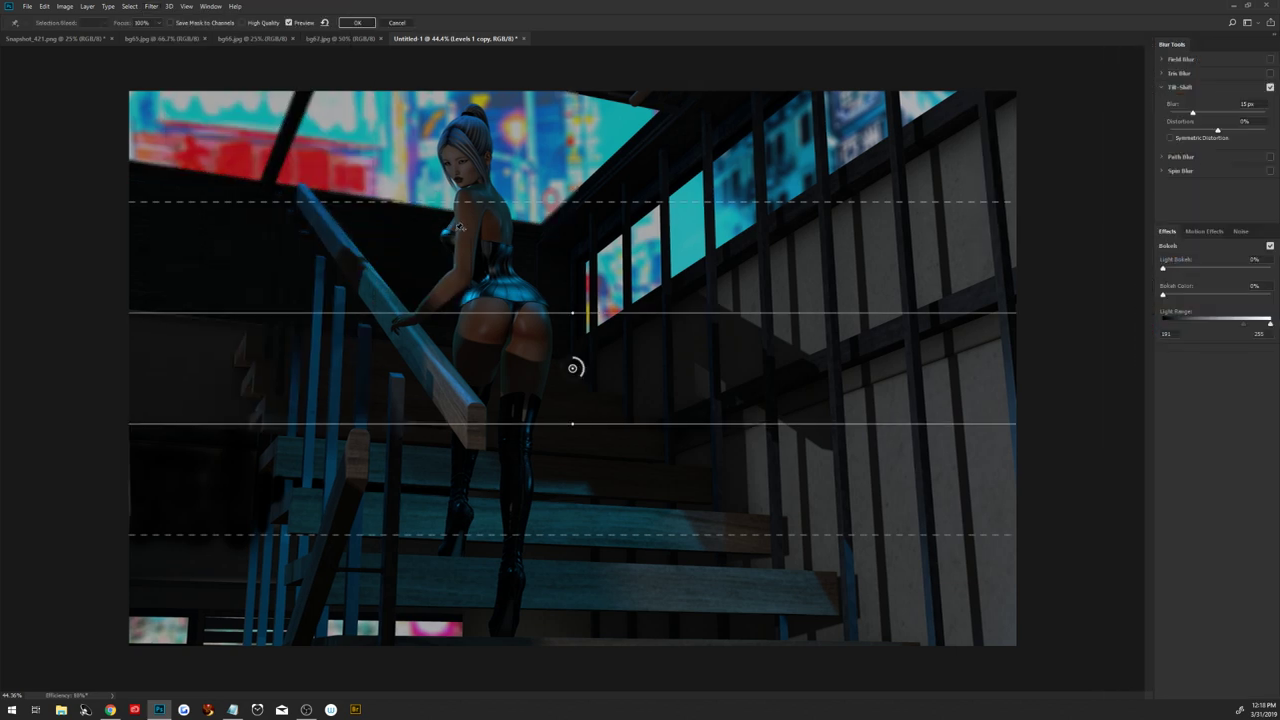
drag(574, 371, 600, 625)
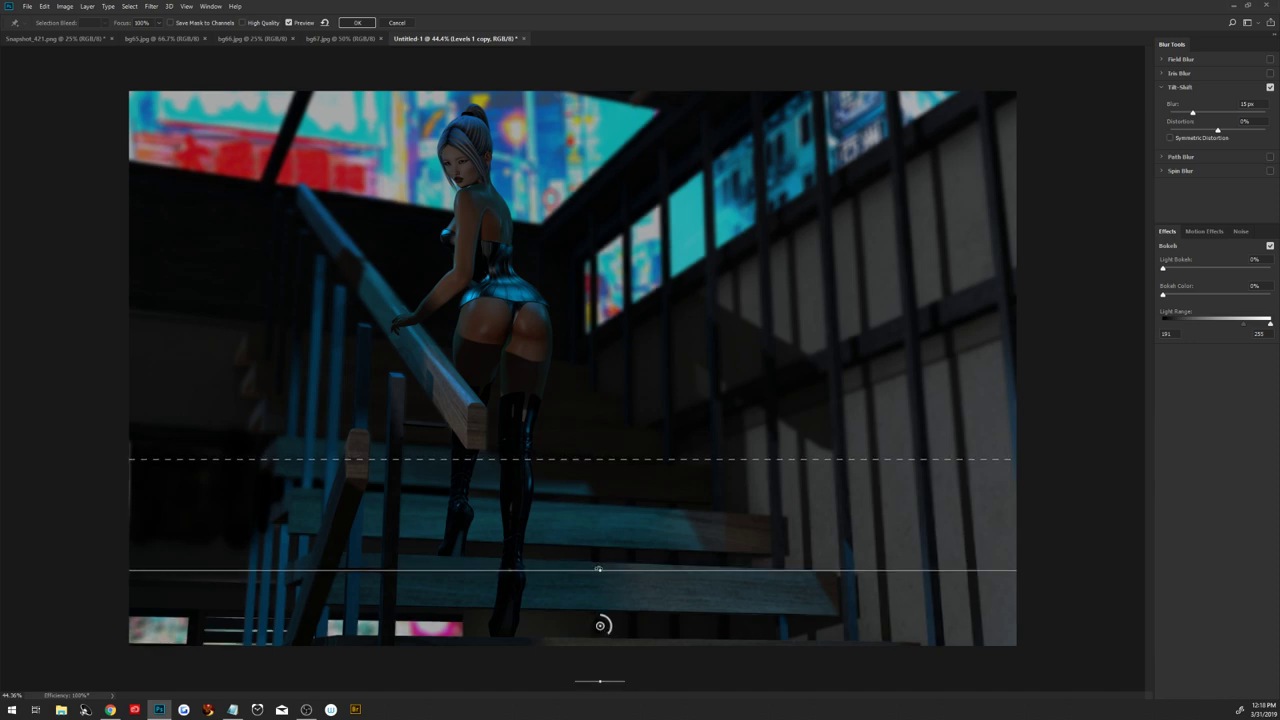
drag(600, 564, 604, 568)
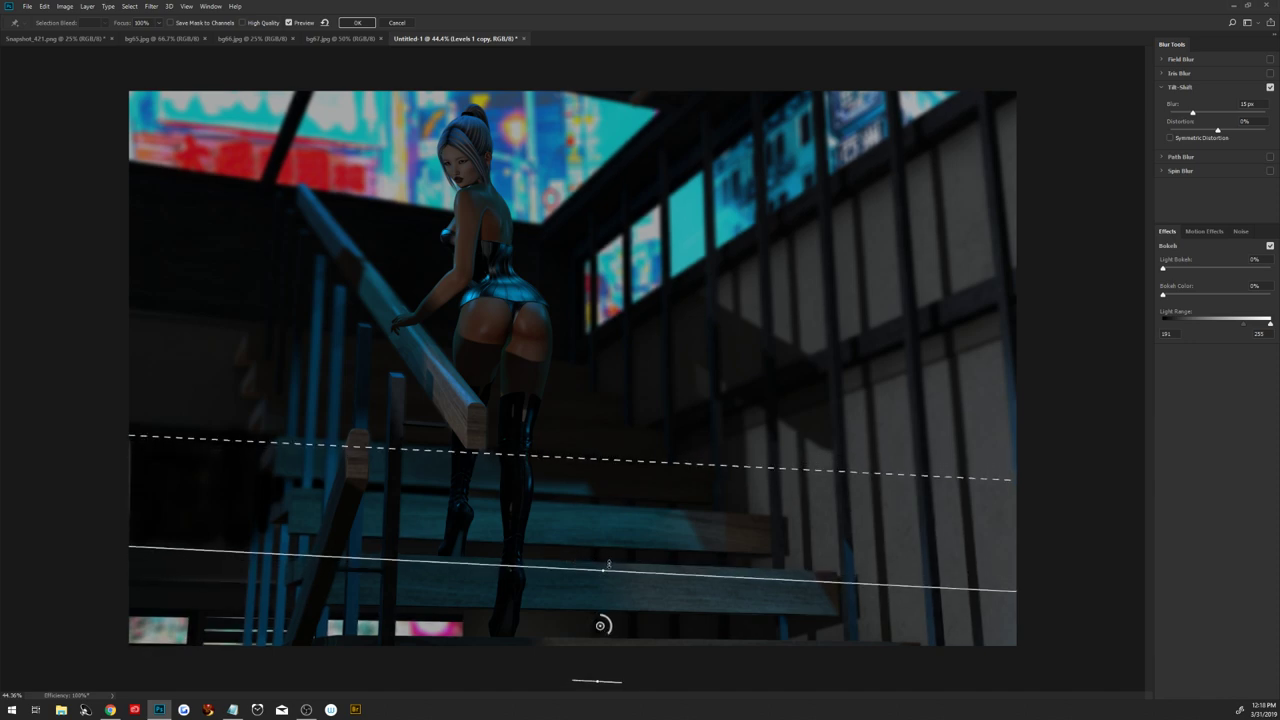
mouse_move(616, 466)
mouse_down()
mouse_move(632, 286)
mouse_move(544, 259)
mouse_up()
click(362, 22)
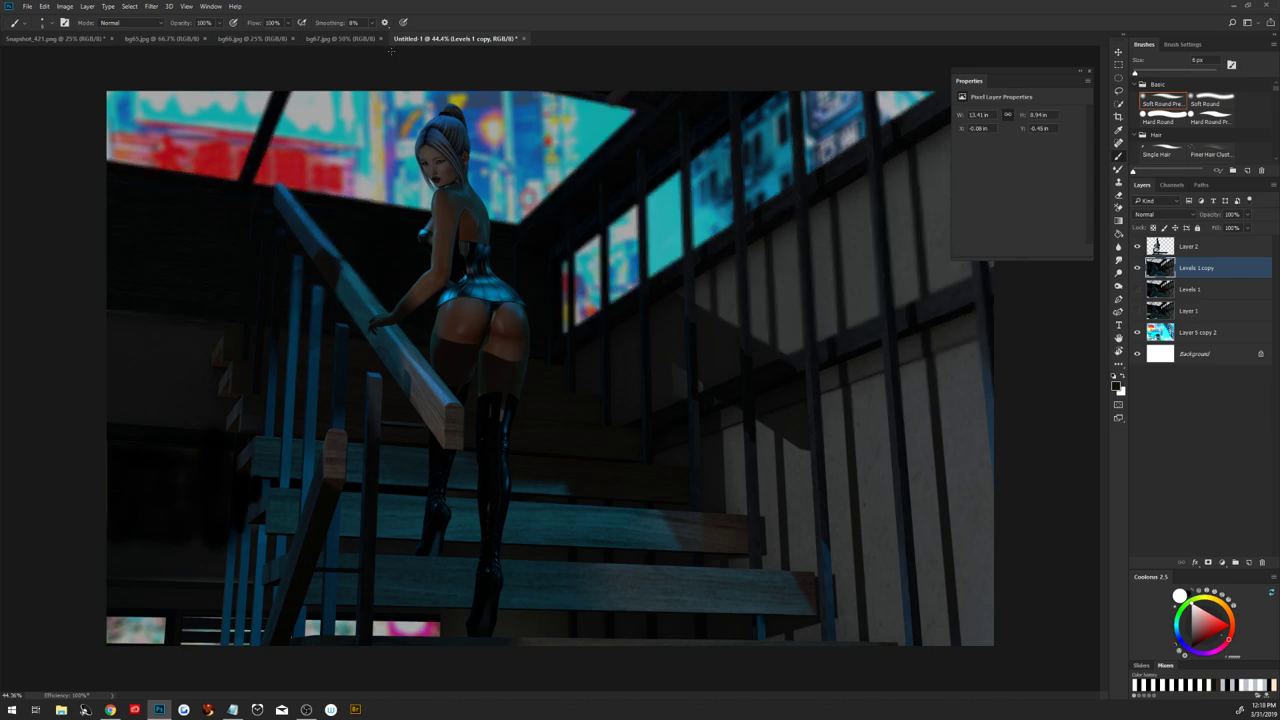
On Layer 2, pick the Blur tool at 35% strength with a slightly smaller brush
click(1185, 247)
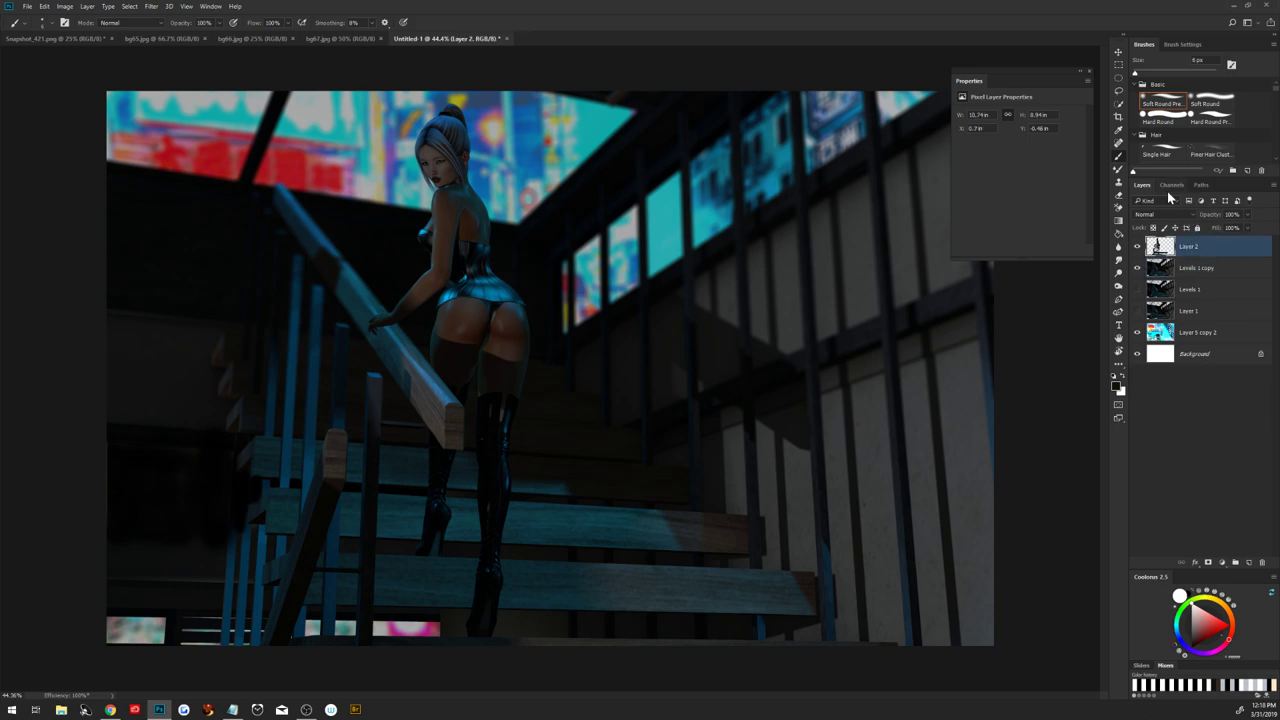
click(1119, 250)
alt+click(1119, 250)
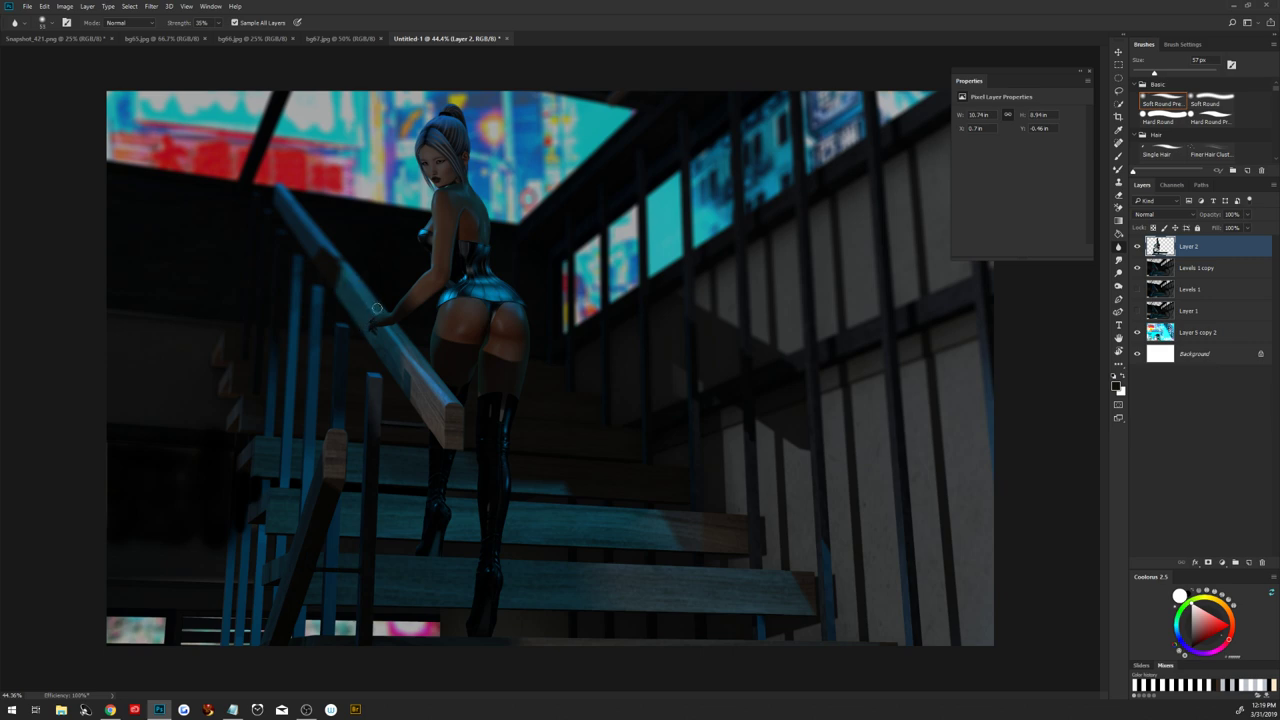
key(bracketleft)
Add an empty Layer 3 above Levels 1 copy and zoom in on the hand and railing
click(1199, 272)
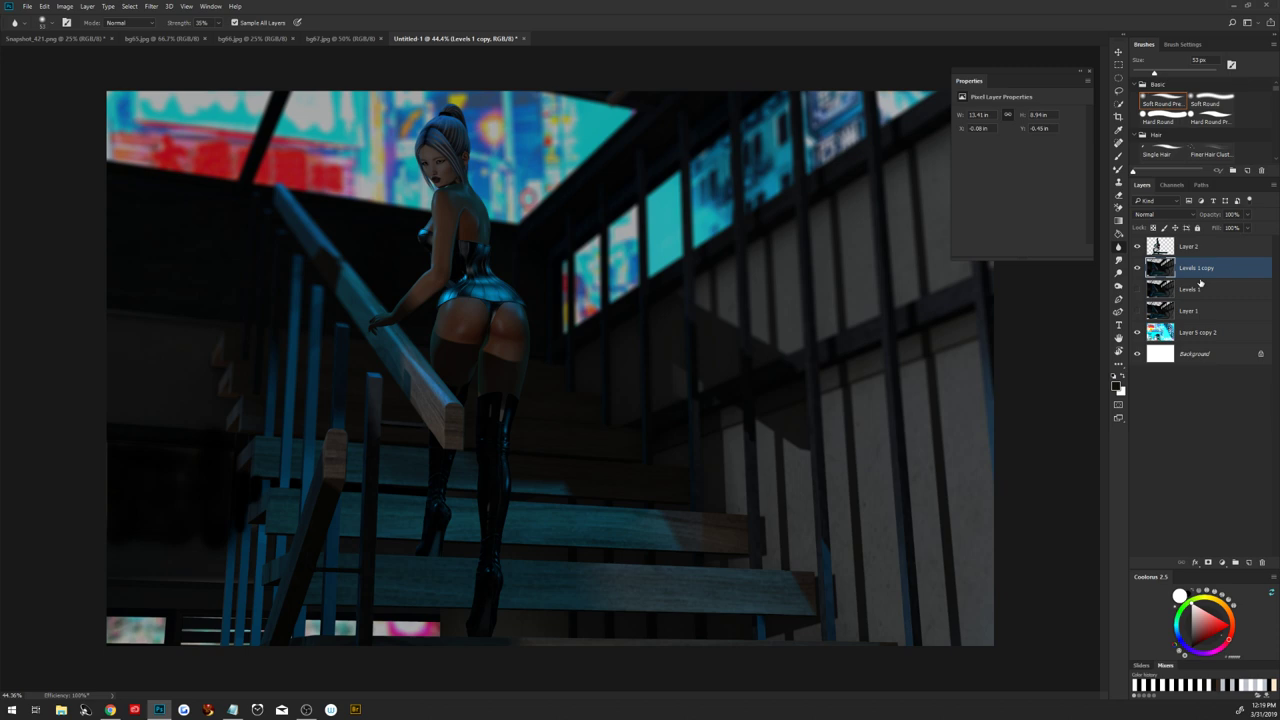
click(1251, 561)
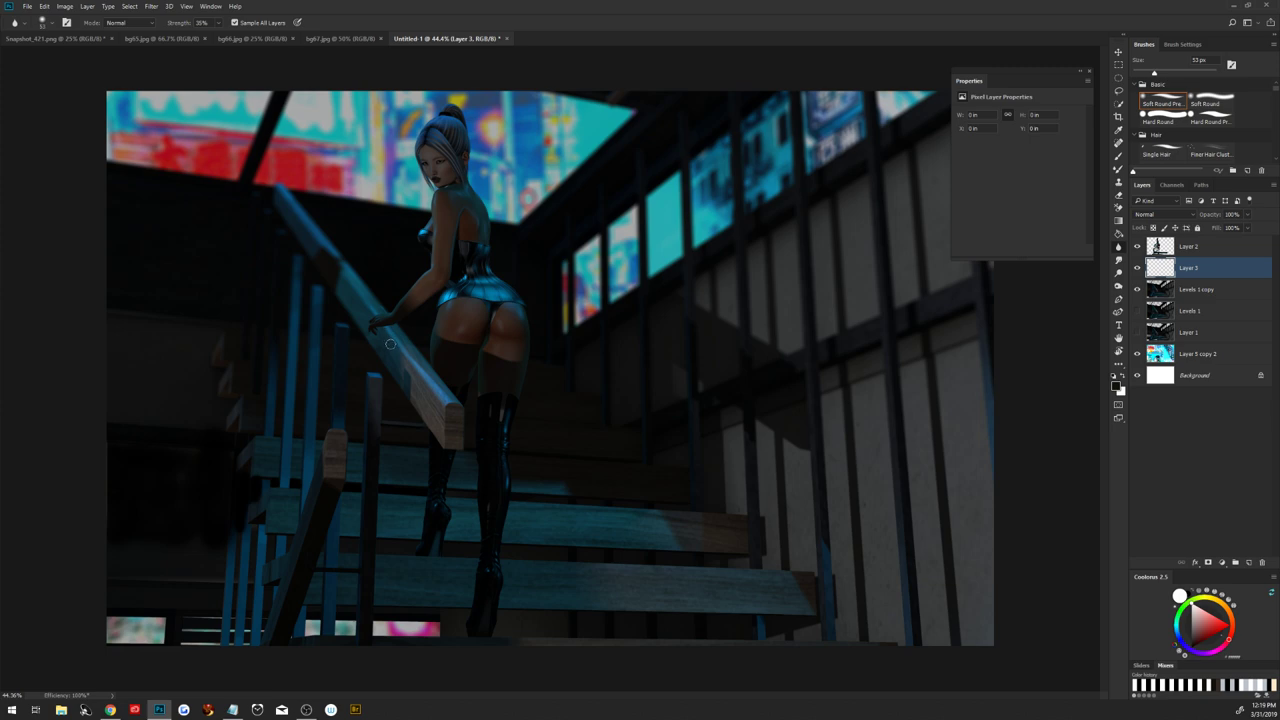
key(z)
drag(390, 344, 451, 400)
Add a layer mask to Layer 2
key(p)
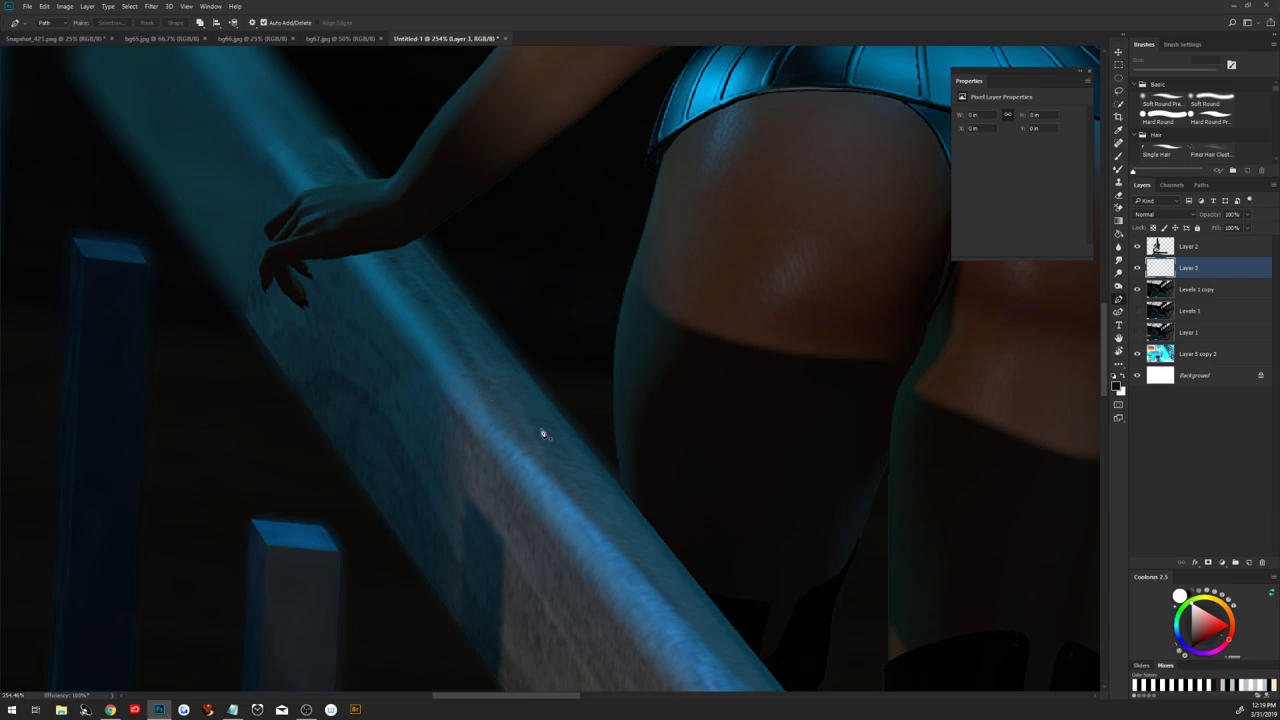
click(1195, 248)
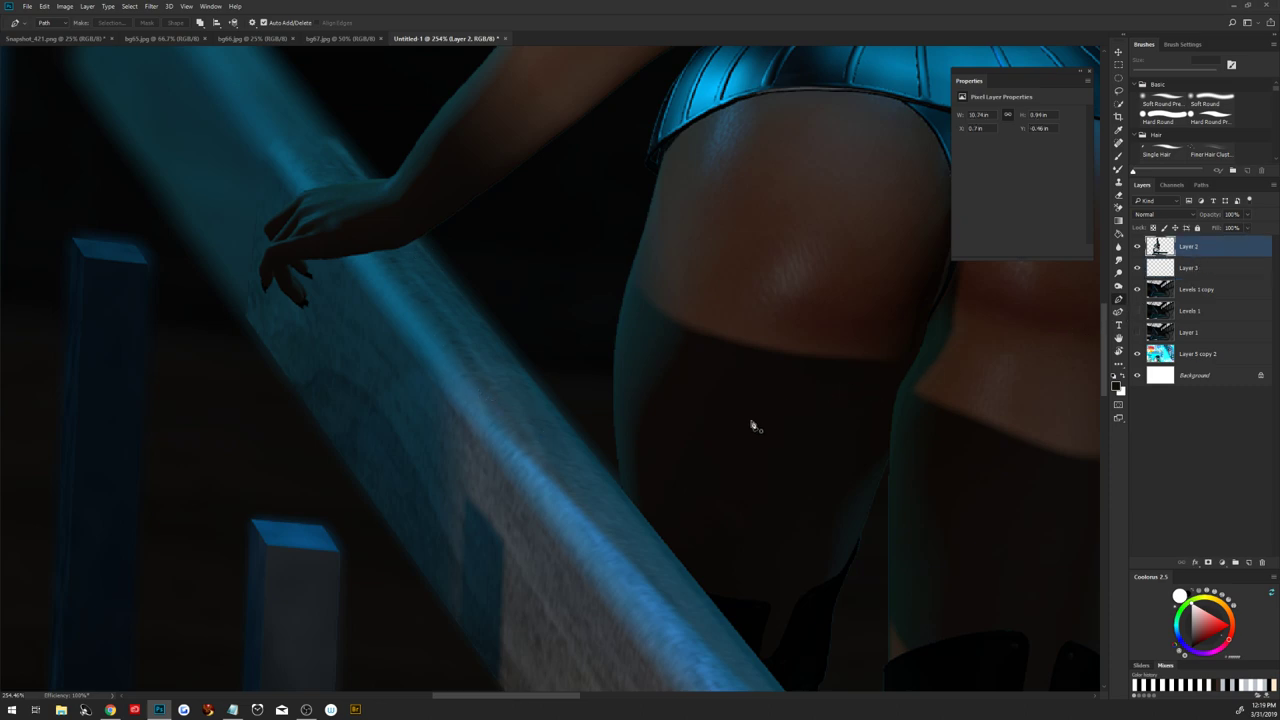
key(z)
drag(751, 446, 697, 423)
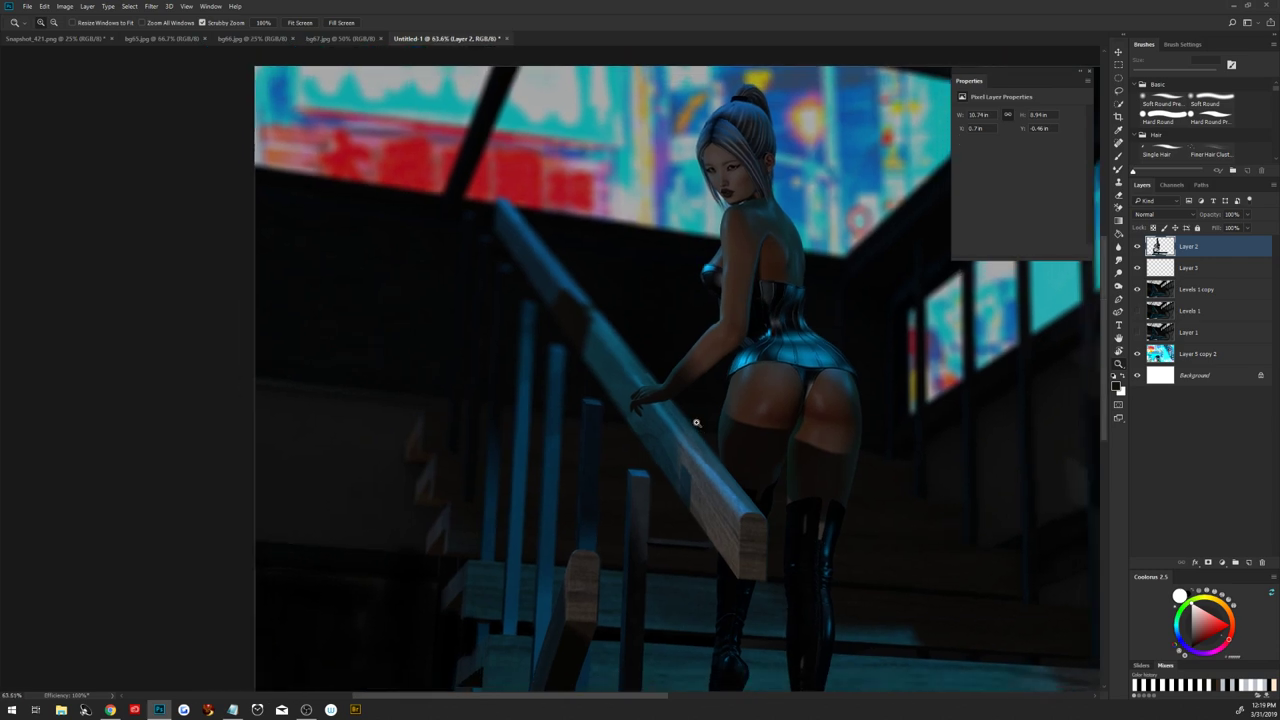
key(p)
click(1208, 562)
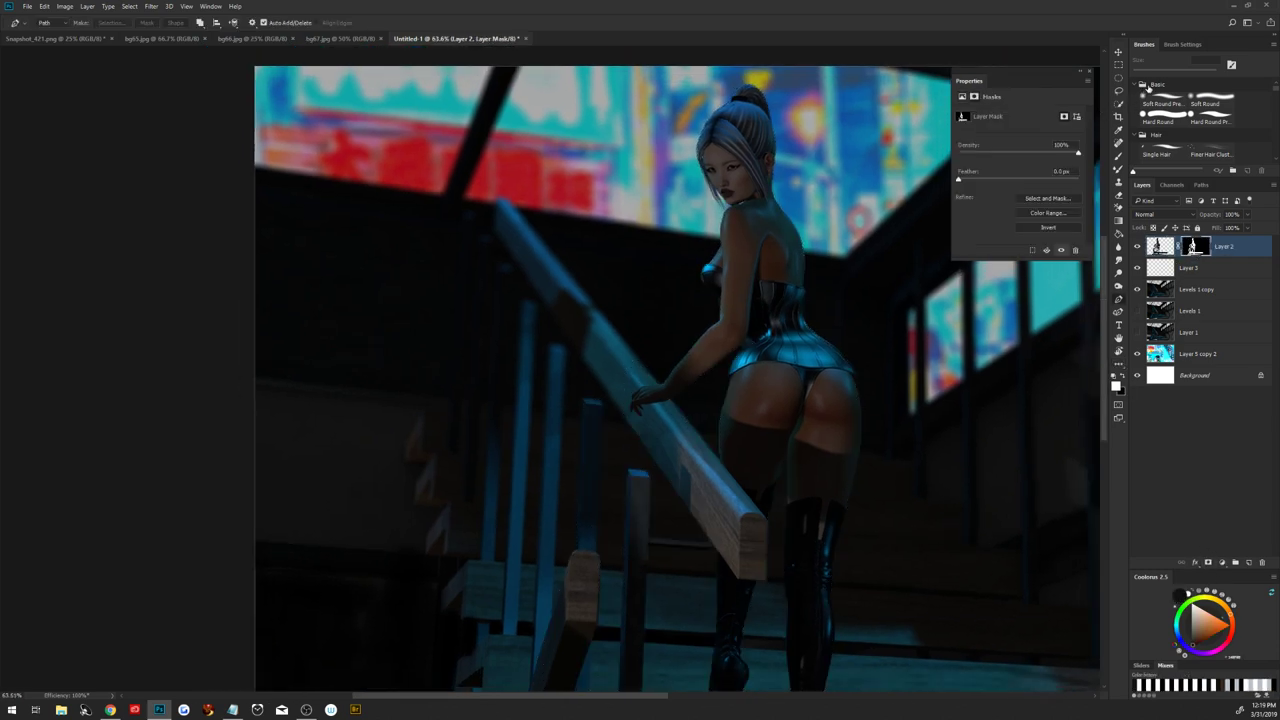
Trace a freehand Lasso selection around the figure's outline, starting at the neck
click(1119, 90)
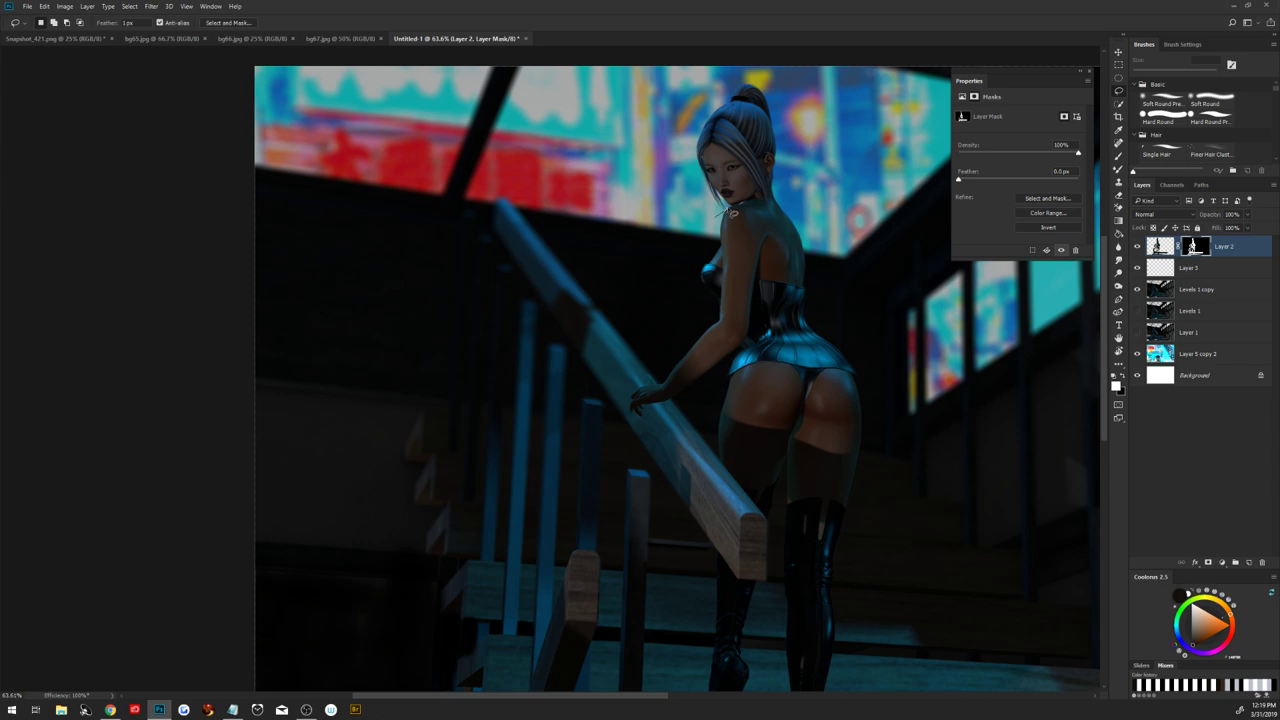
drag(718, 211, 773, 200)
mouse_move(776, 190)
mouse_down()
mouse_move(862, 304)
mouse_move(900, 480)
mouse_move(858, 642)
mouse_move(851, 403)
mouse_move(848, 516)
mouse_move(826, 607)
mouse_move(766, 620)
mouse_move(696, 560)
mouse_move(696, 350)
mouse_move(717, 323)
mouse_move(736, 332)
mouse_move(738, 257)
mouse_move(710, 196)
mouse_move(670, 163)
mouse_move(688, 84)
mouse_move(655, 255)
mouse_move(688, 157)
mouse_up()
Apply a Gaussian Blur to Layer 2's mask within the figure selection
key(x)
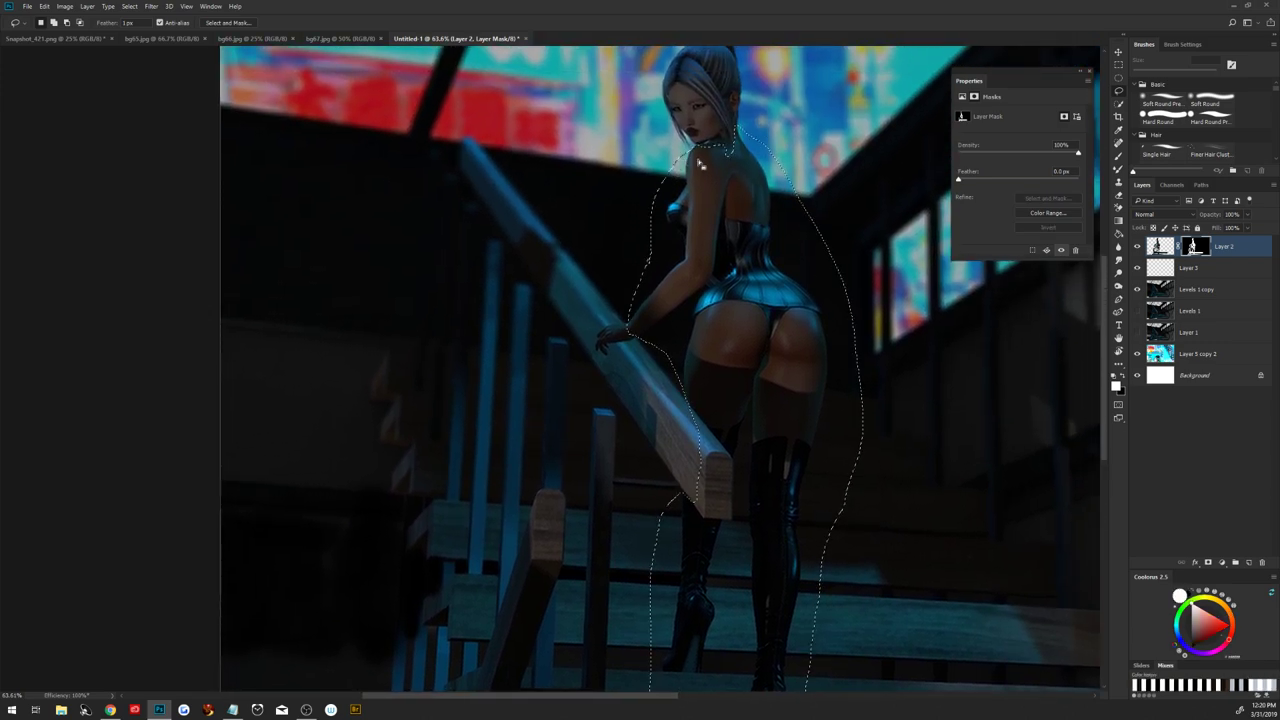
click(151, 6)
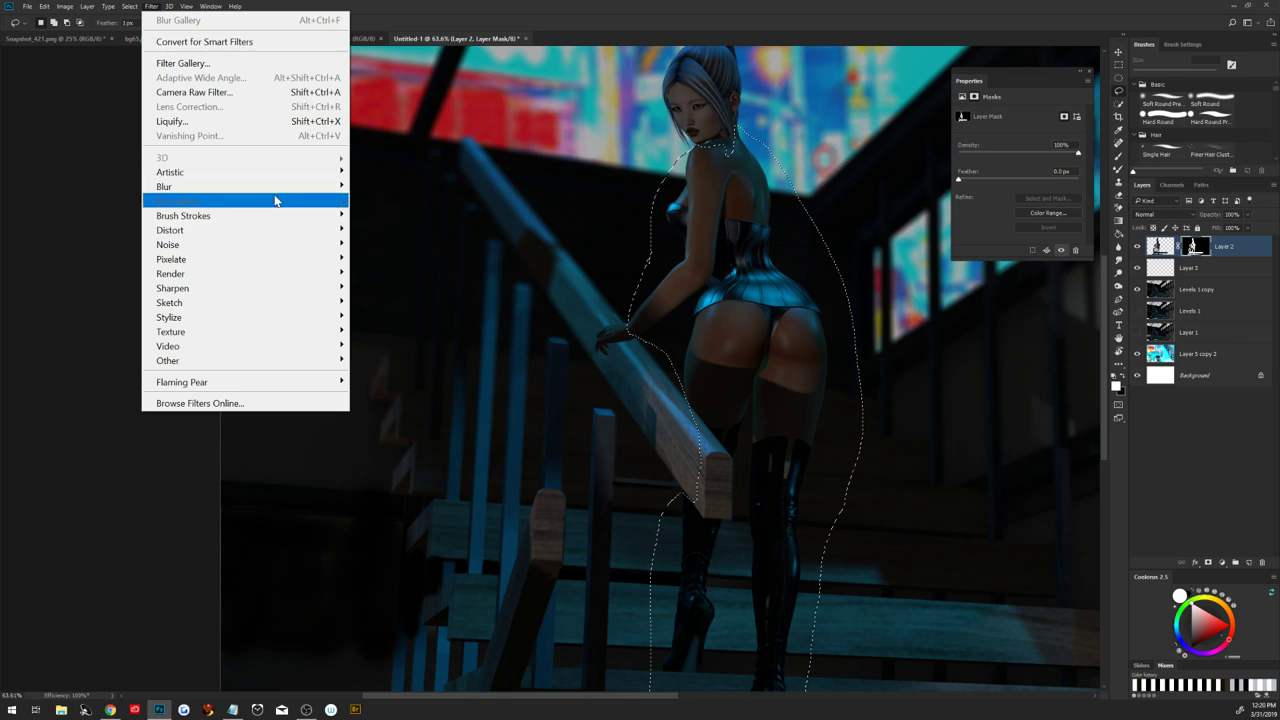
mouse_move(164, 187)
click(395, 243)
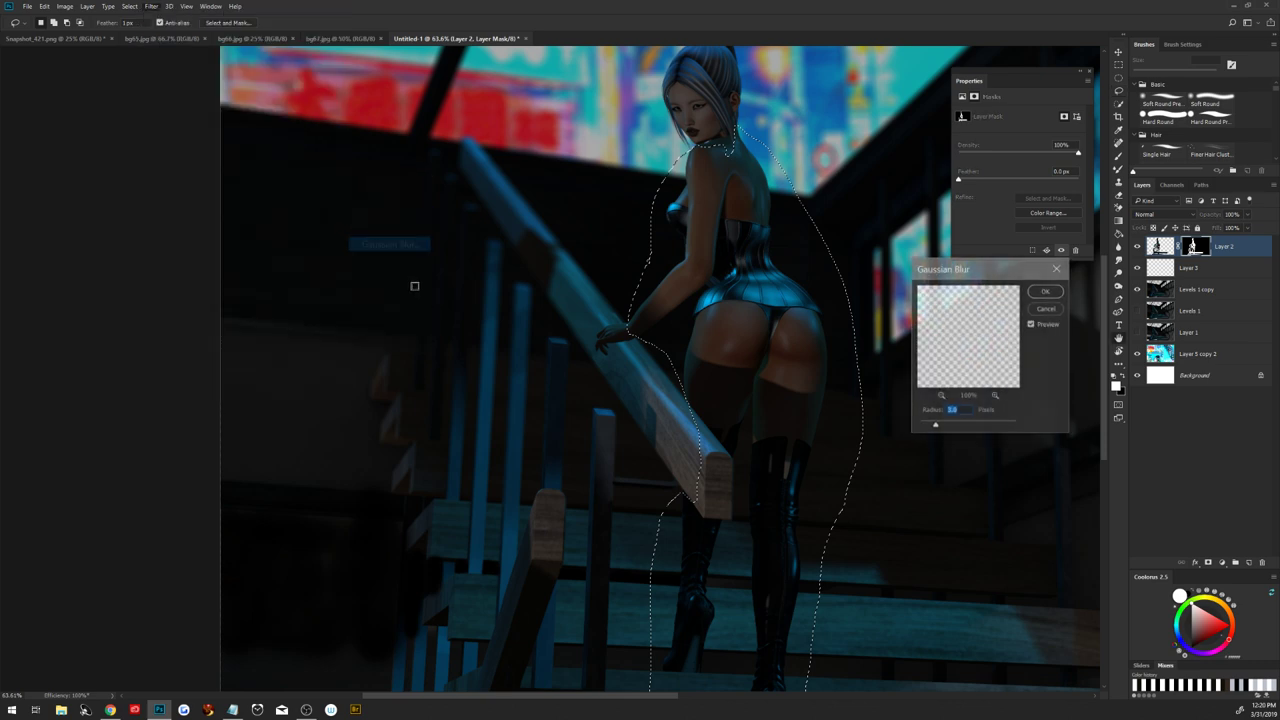
click(1045, 291)
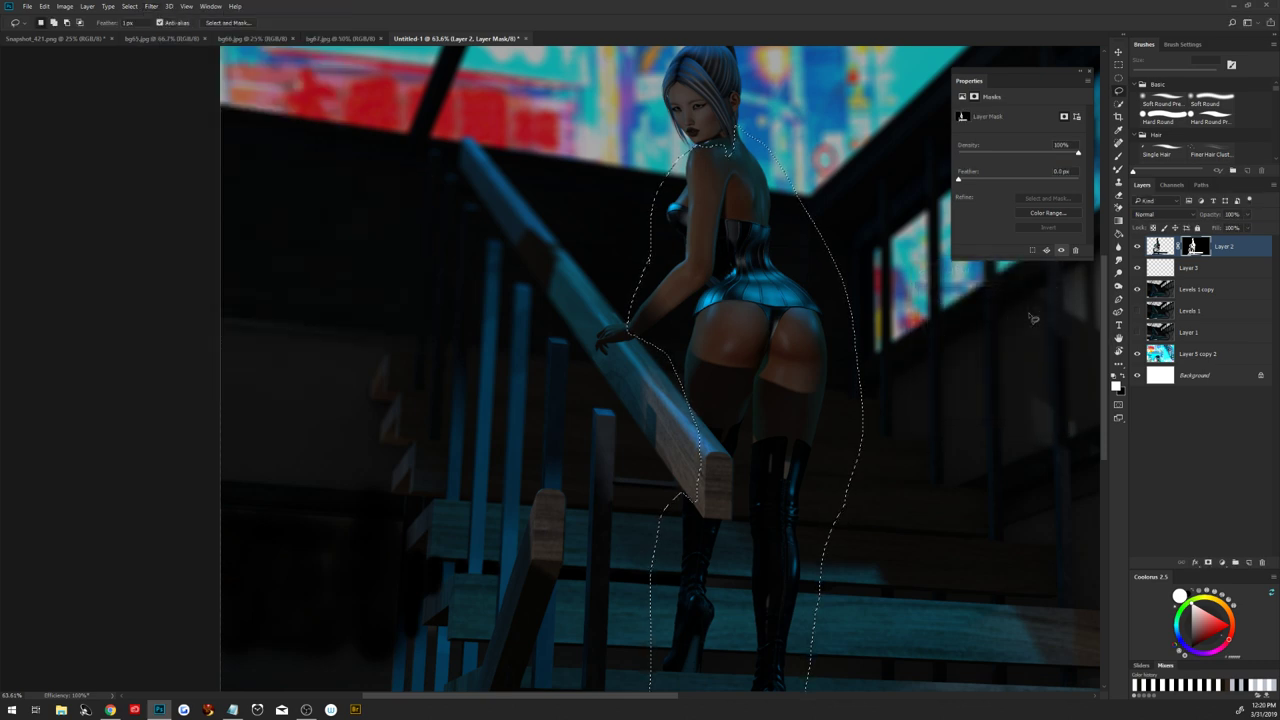
Tighten the mask with Levels at input 168 / 1.00 / 226
key(ctrl+l)
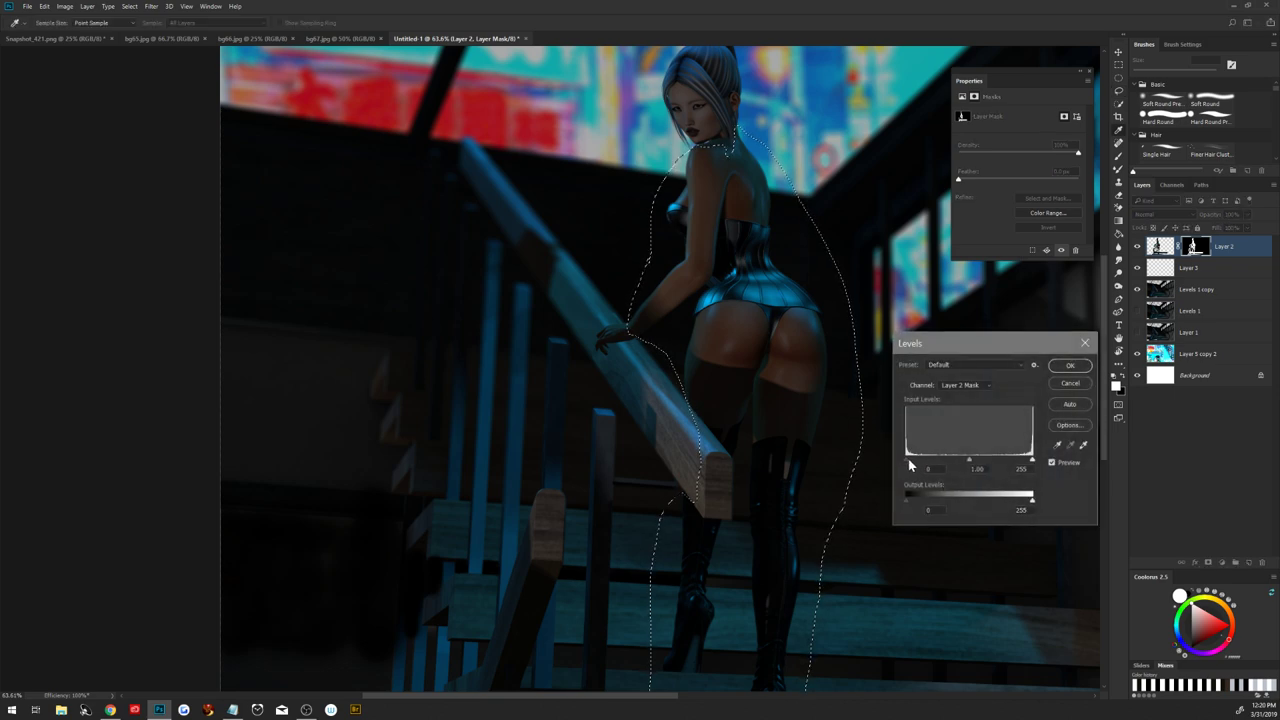
mouse_move(909, 461)
mouse_down()
mouse_move(1018, 461)
mouse_move(999, 459)
mouse_up()
drag(999, 459, 1004, 459)
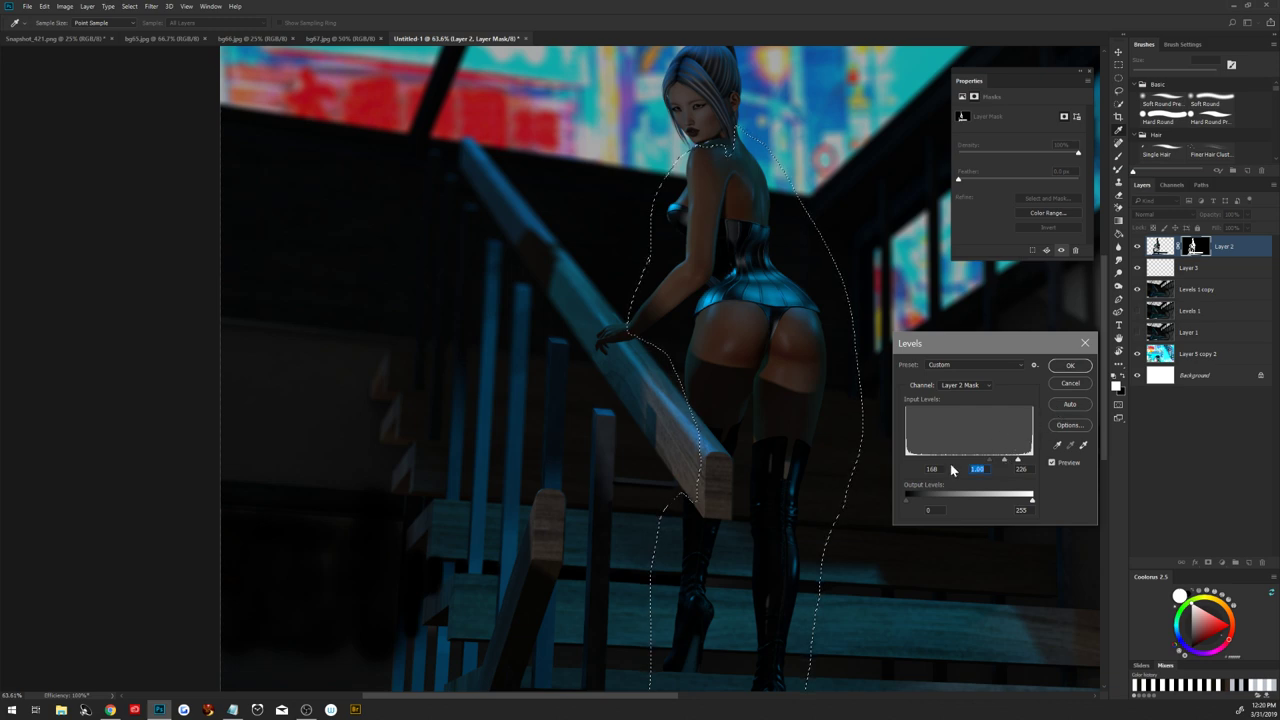
click(1066, 369)
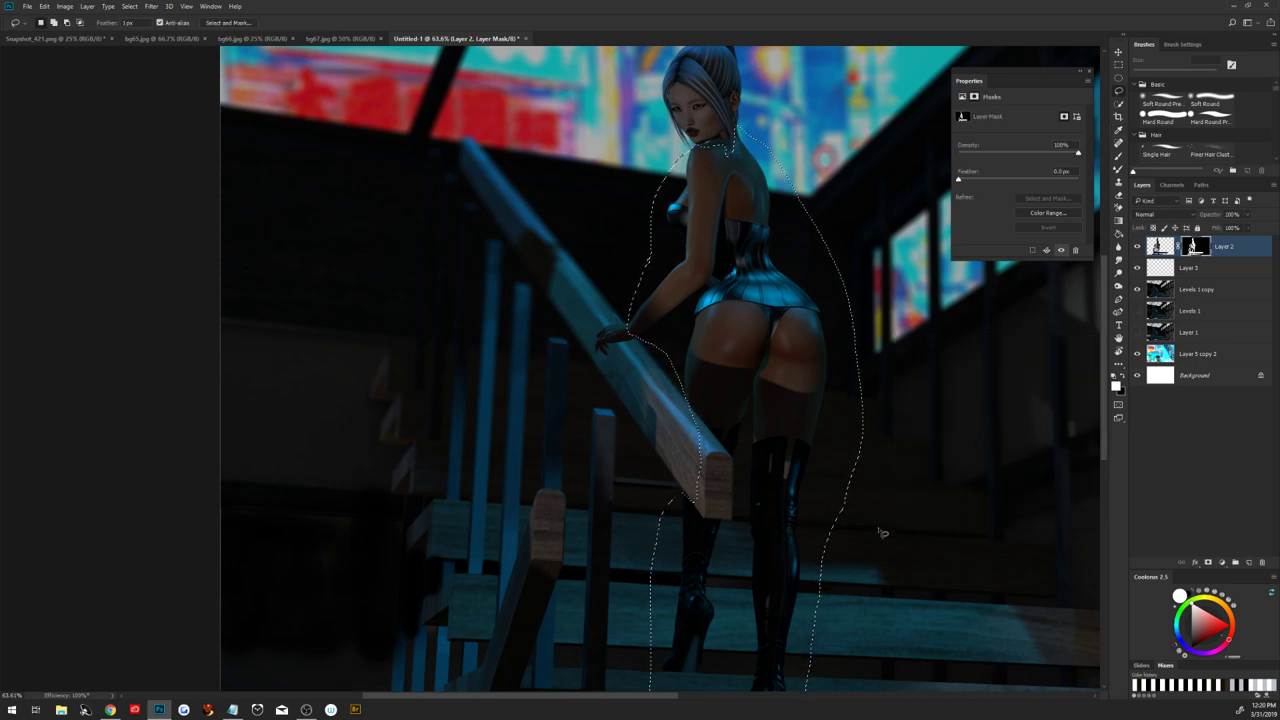
Deselect the figure selection and switch over to Chrome
mouse_move(851, 563)
mouse_down()
mouse_move(821, 420)
mouse_move(851, 463)
mouse_up()
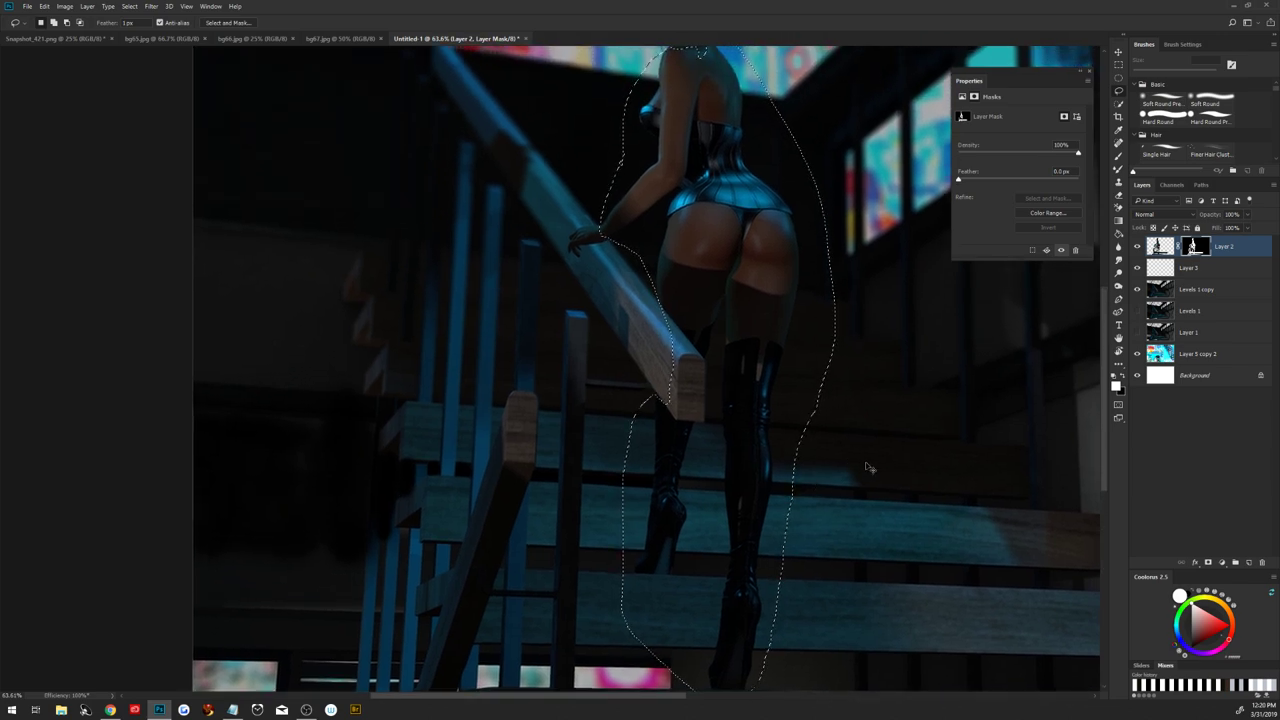
key(ctrl+d)
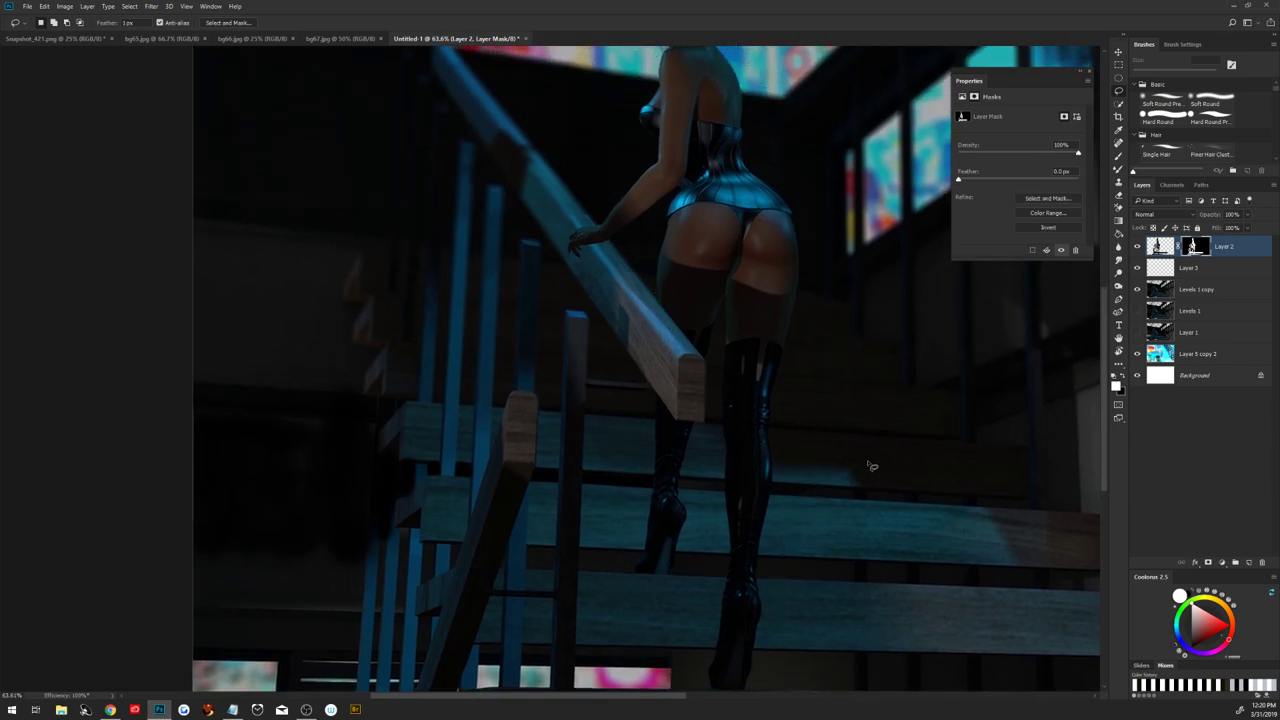
key(alt+Tab)
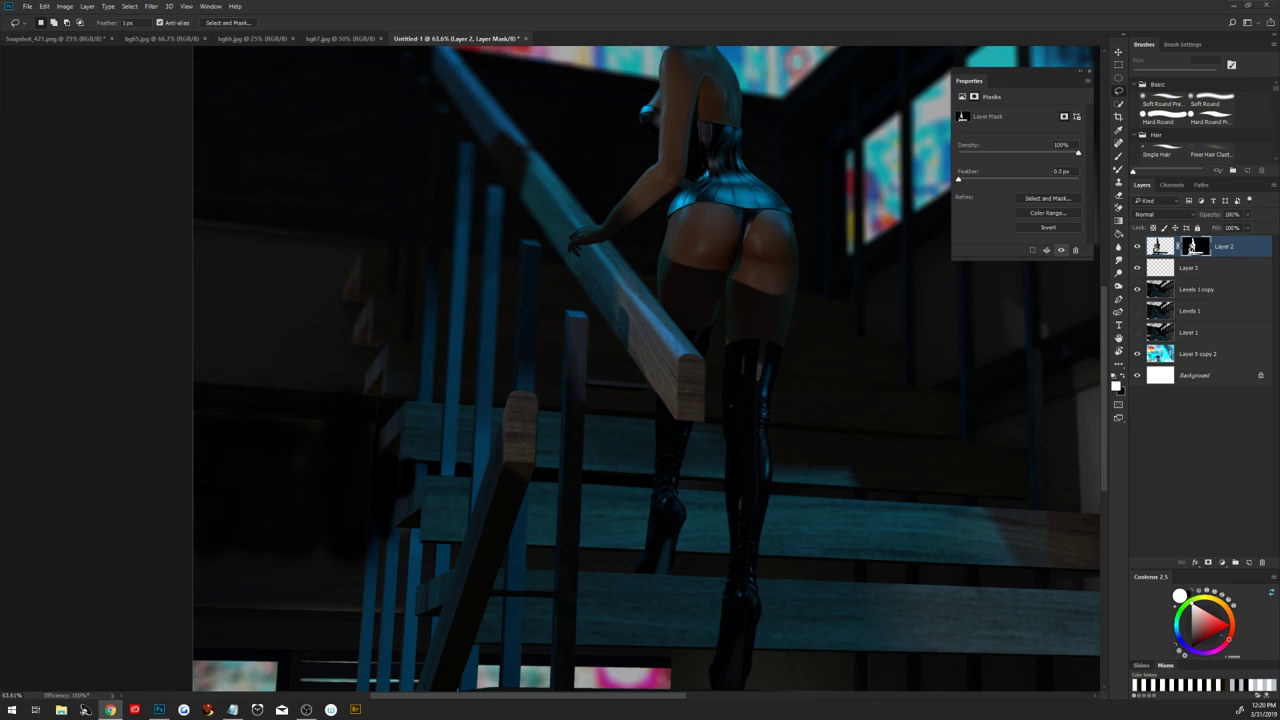
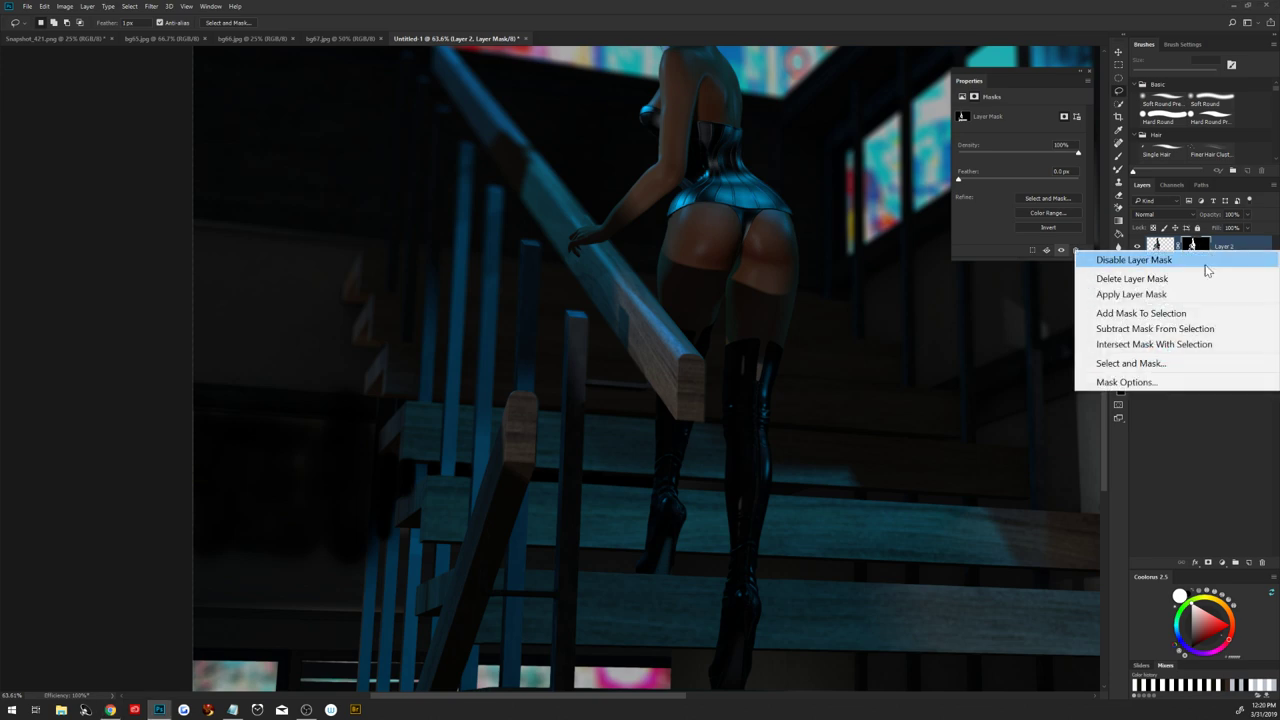
Apply Layer 2's mask permanently, then select Layer 3 and zoom in
right_click(1195, 250)
click(1143, 298)
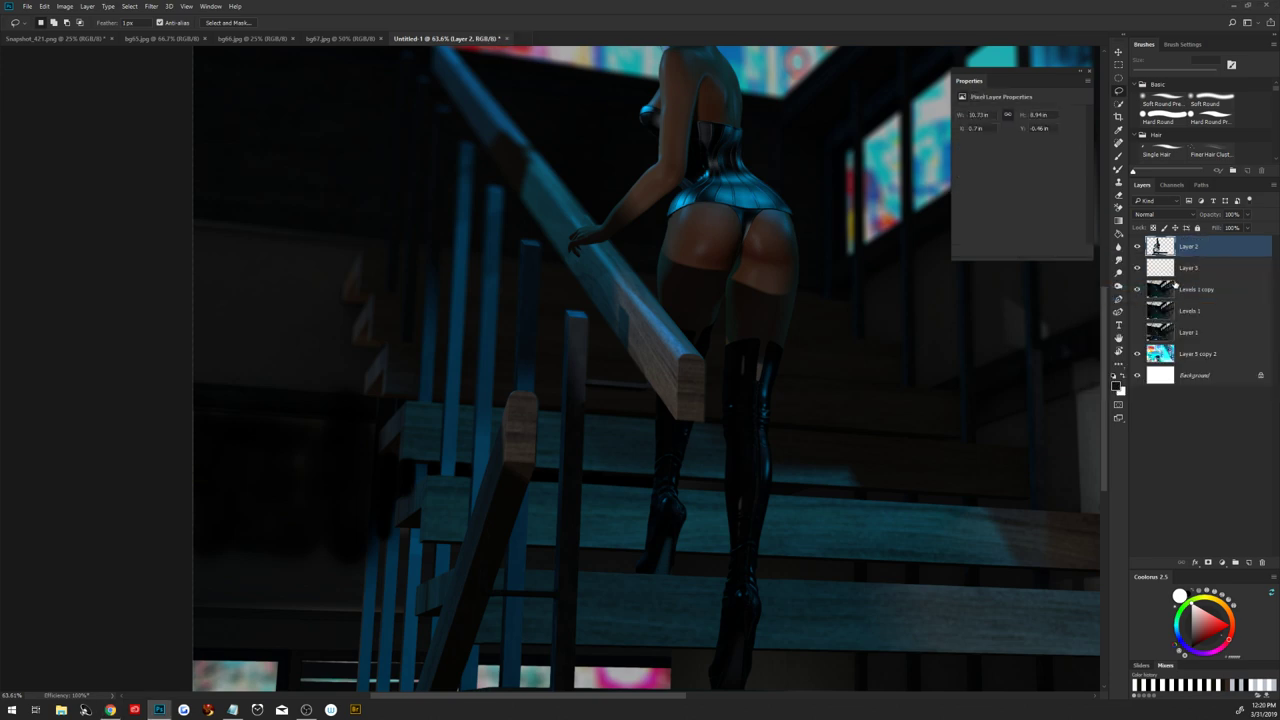
click(1144, 272)
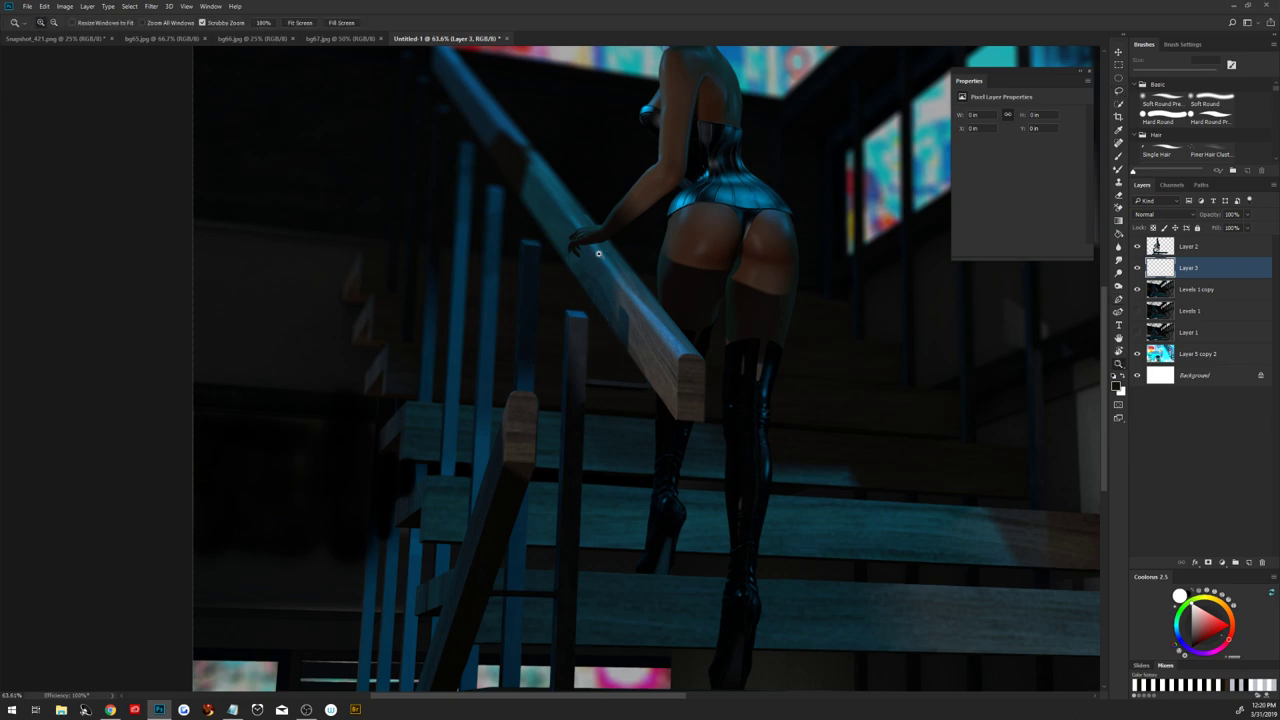
scroll(605, 280, up, 5)
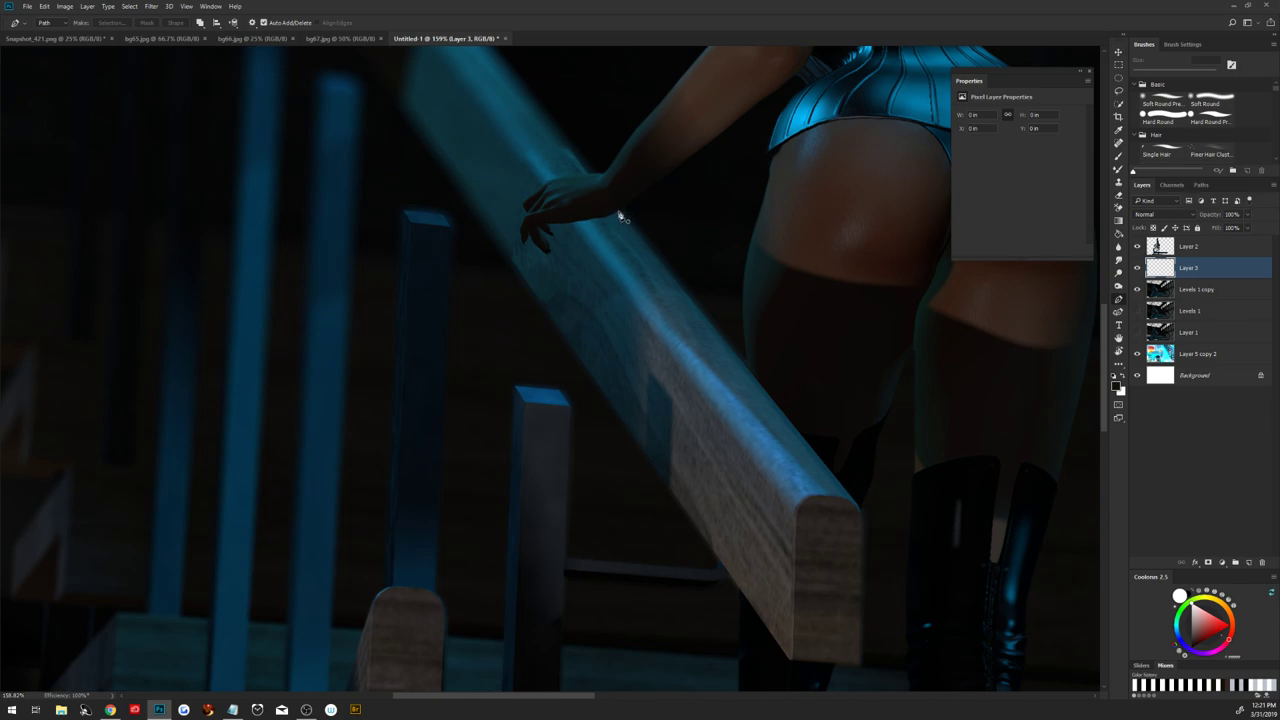
Trace a closed Pen path on the handrail beside the hand and convert it to a selection
click(618, 212)
click(567, 224)
drag(631, 298, 639, 297)
click(620, 213)
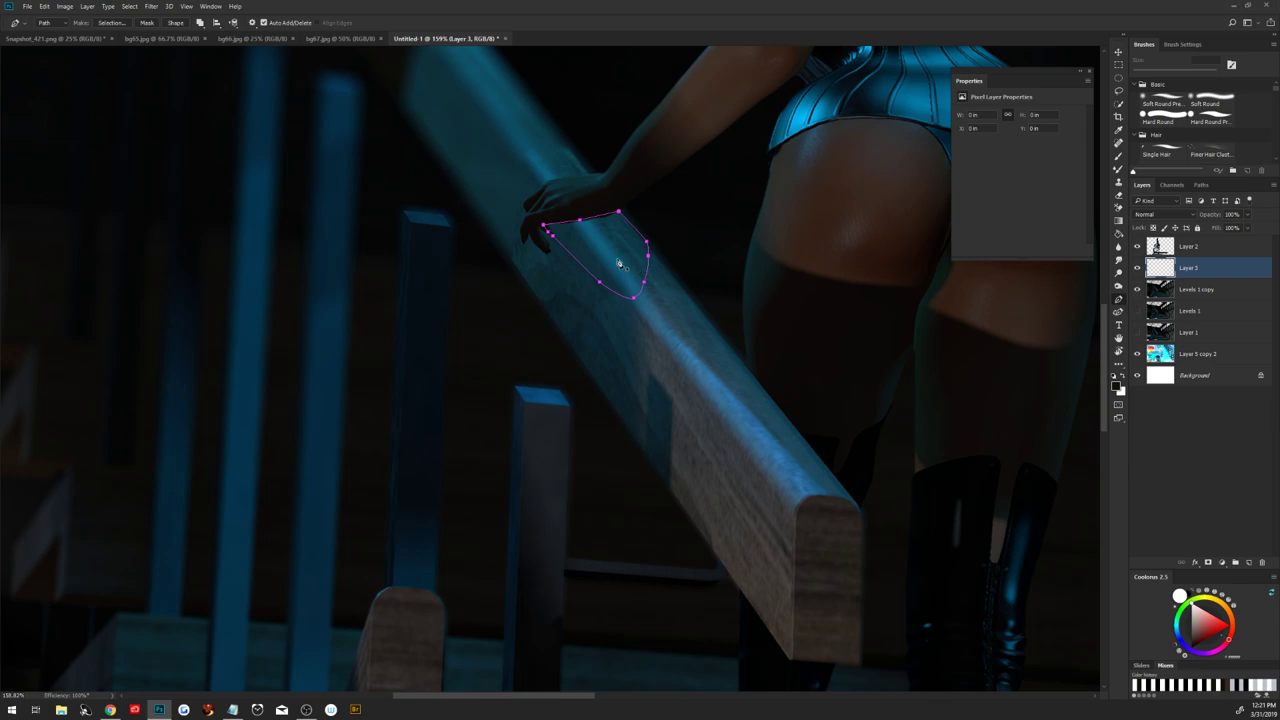
right_click(615, 250)
click(722, 318)
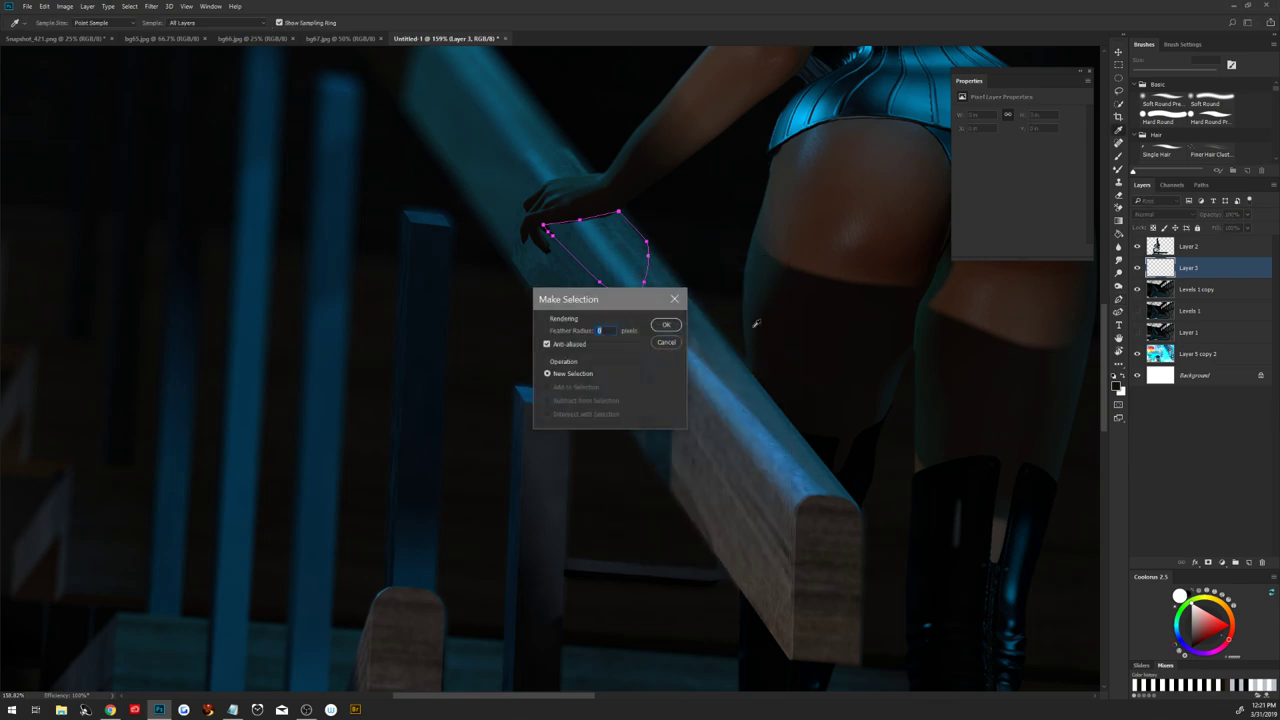
click(668, 327)
key(b)
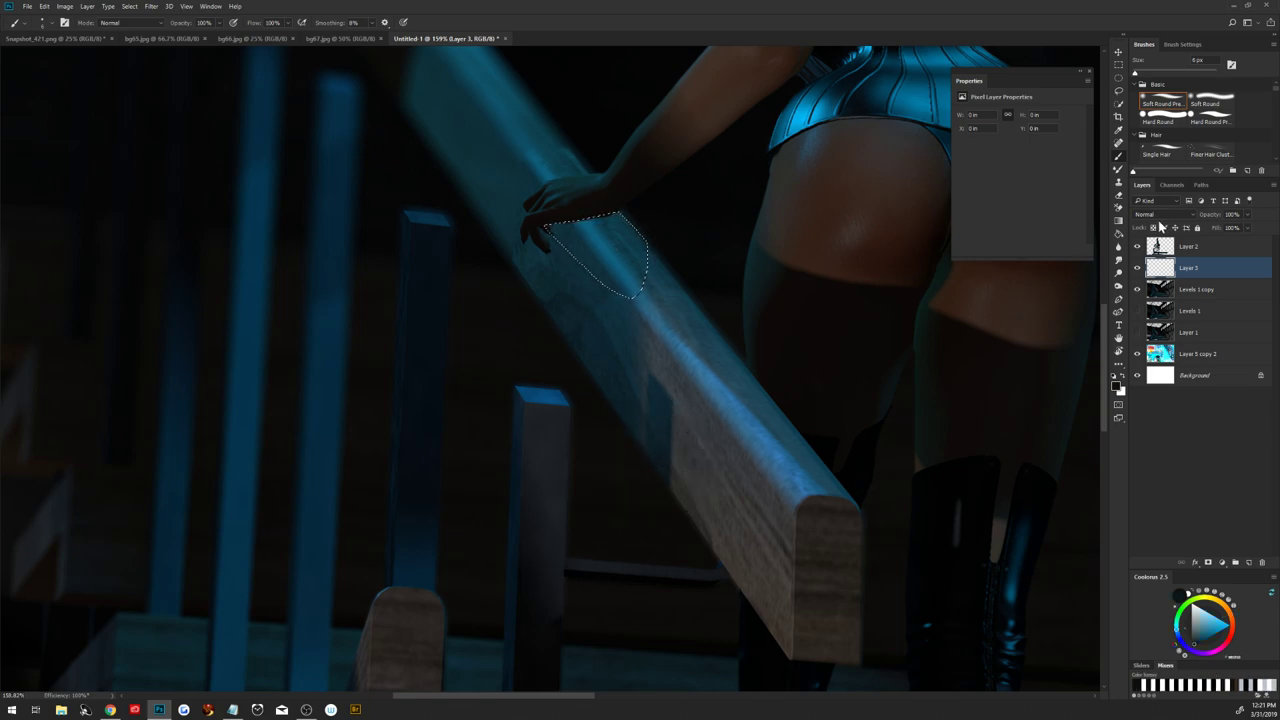
Set Layer 3 to Multiply, move it above Layer 2, and paint a dark handrail shadow with a 94 px brush
click(1163, 214)
click(1170, 251)
alt+right_click(605, 378)
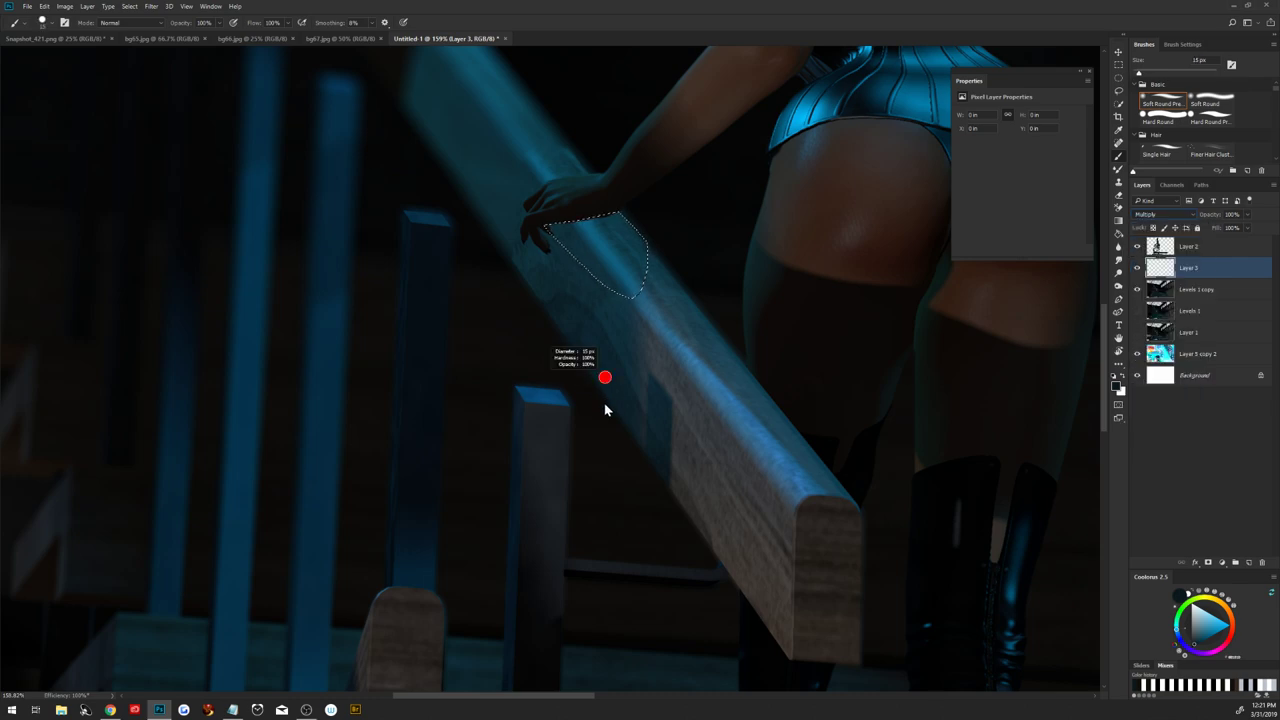
alt+right_click(617, 285)
alt+right_click(614, 318)
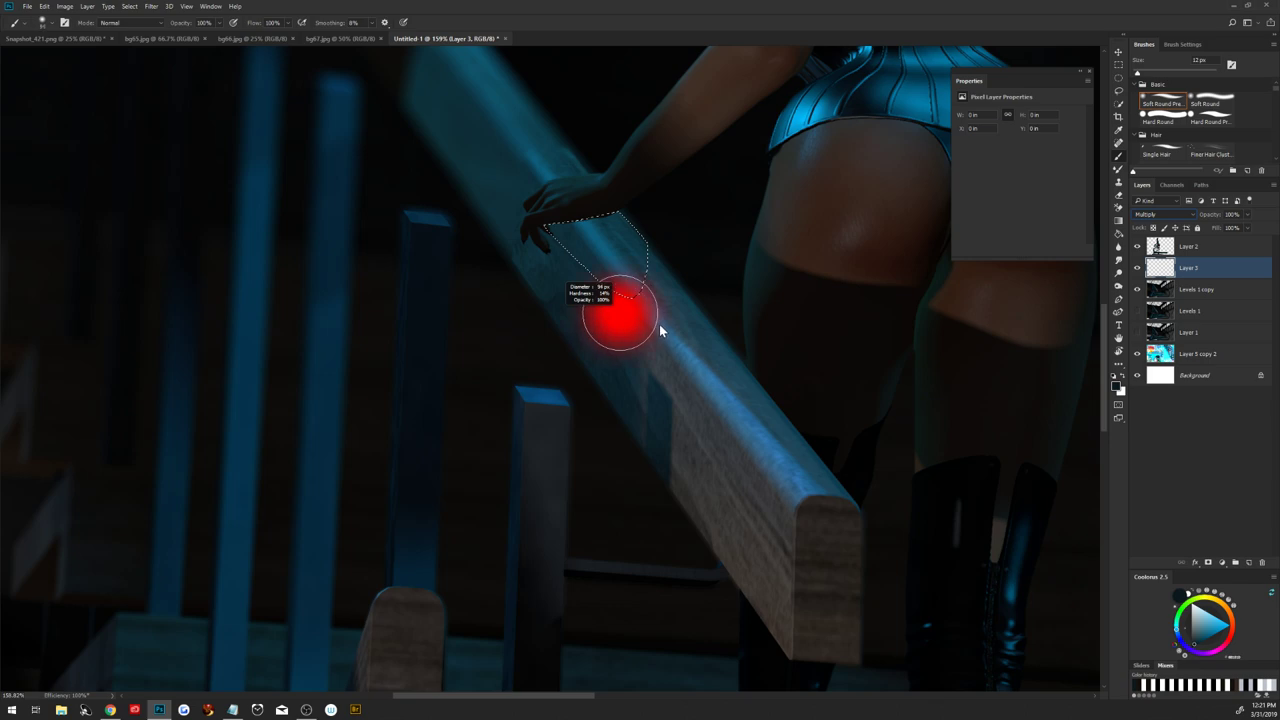
drag(599, 213, 594, 229)
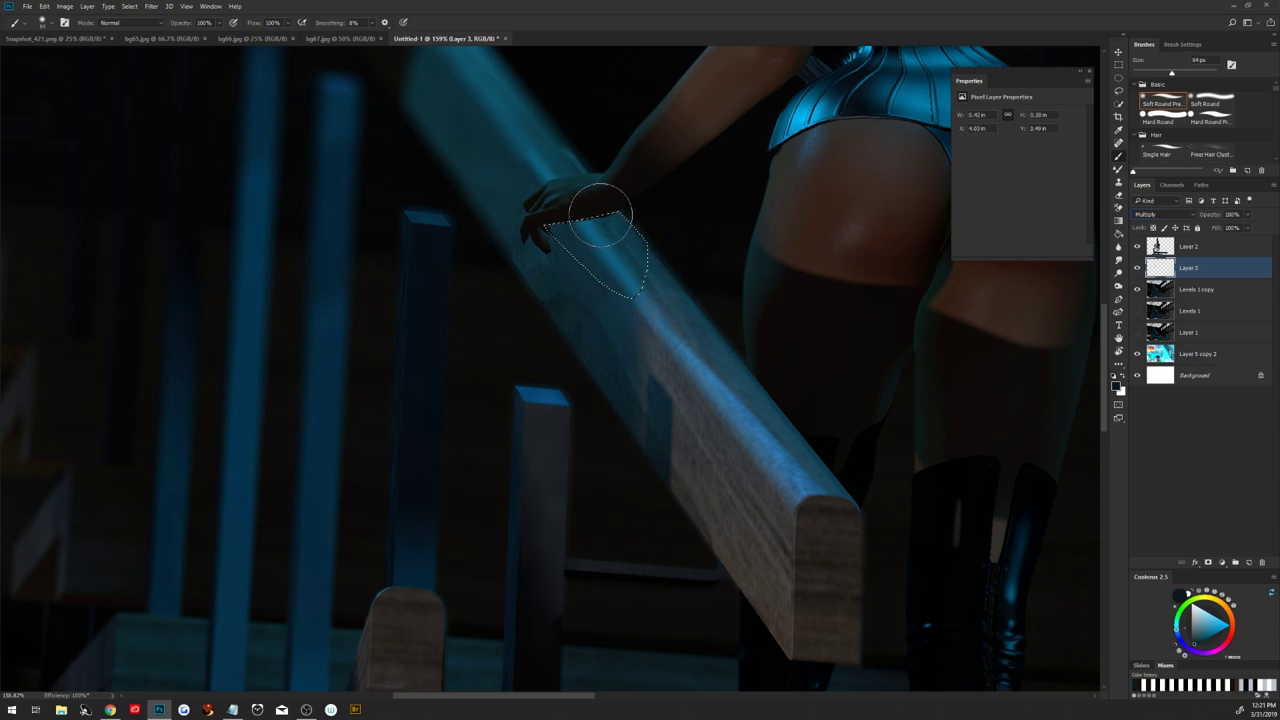
drag(1203, 271, 1195, 243)
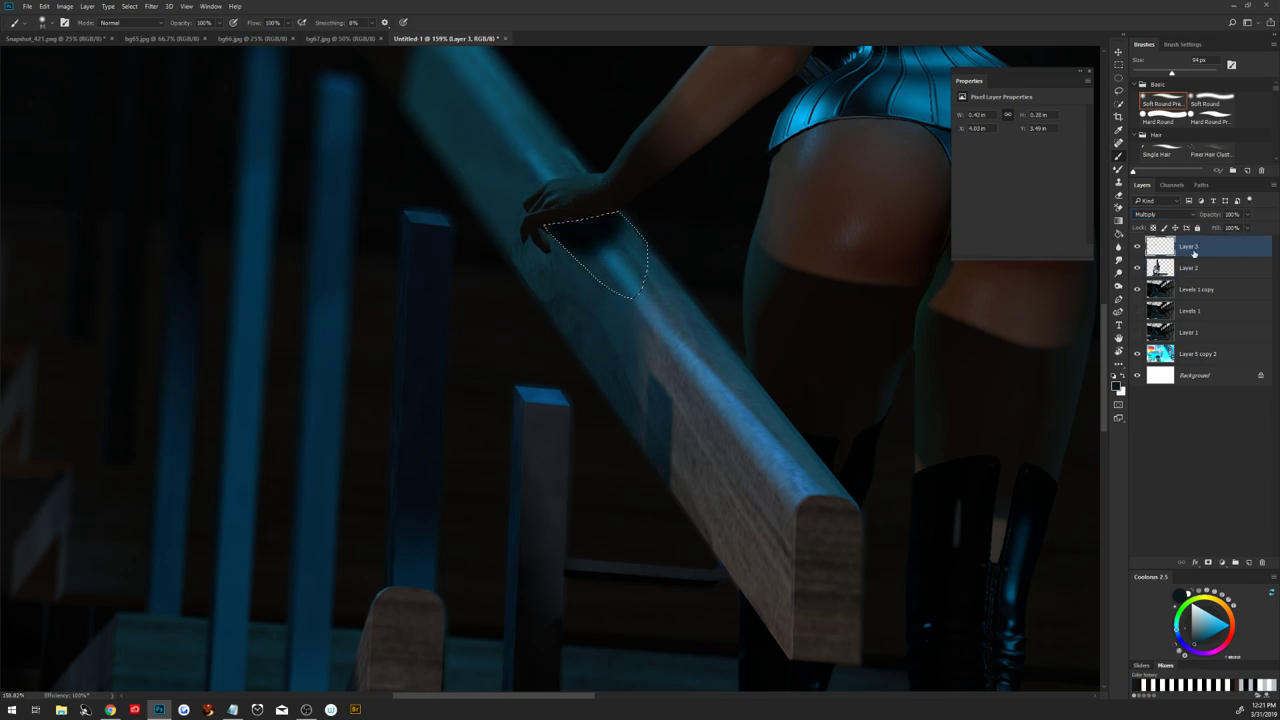
mouse_move(609, 221)
mouse_down()
mouse_move(609, 246)
mouse_move(566, 228)
mouse_move(623, 257)
mouse_up()
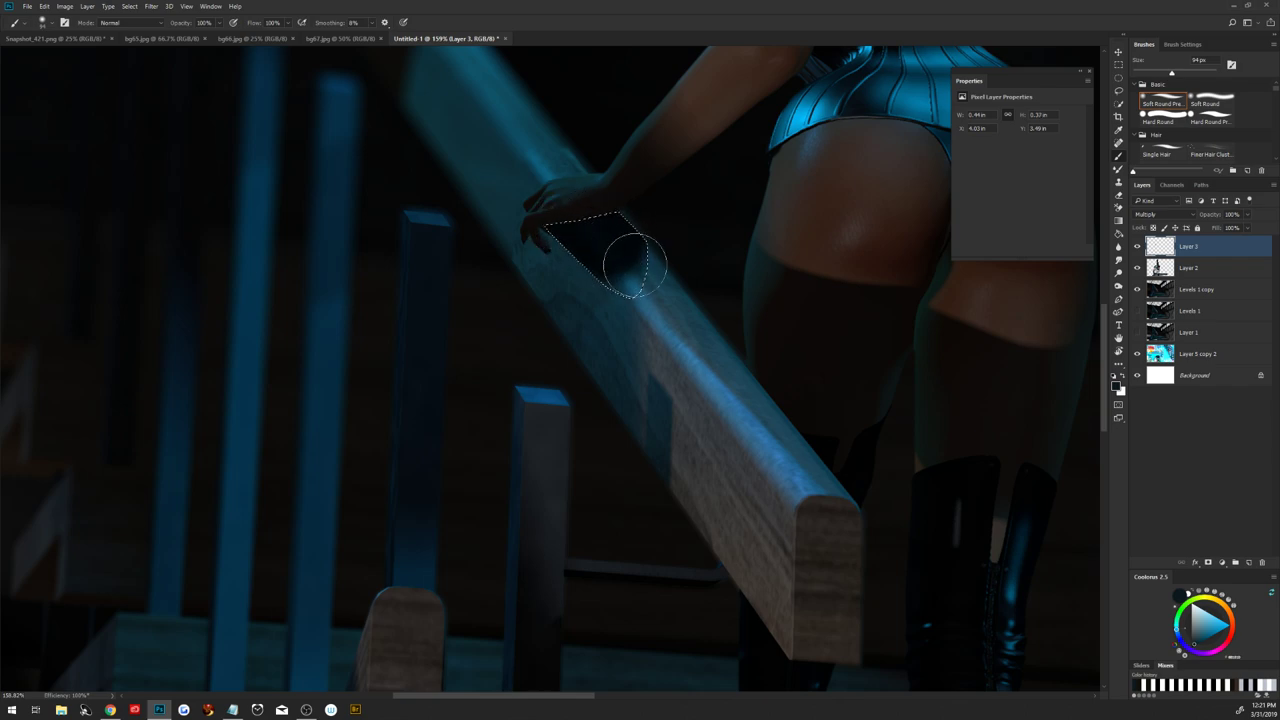
Deselect, add a layer mask to Layer 3 with black as the painting colour, and fit the image
key(ctrl+d)
click(1208, 564)
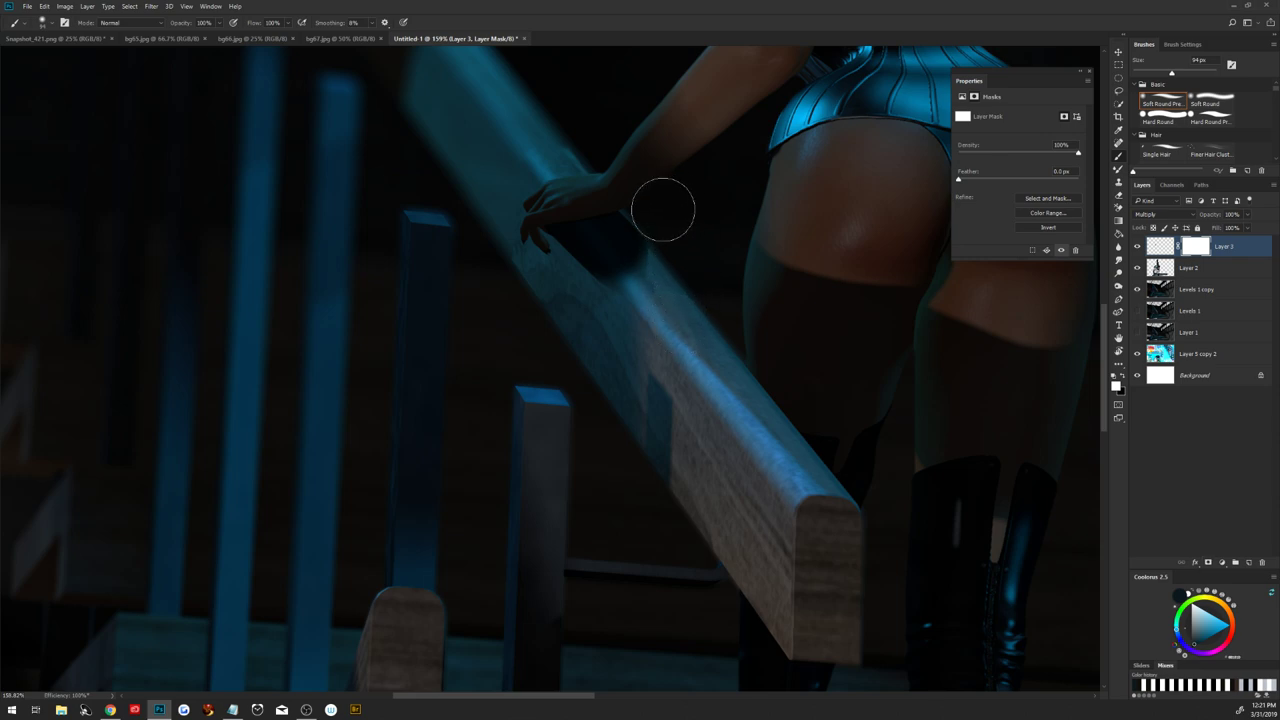
key(x)
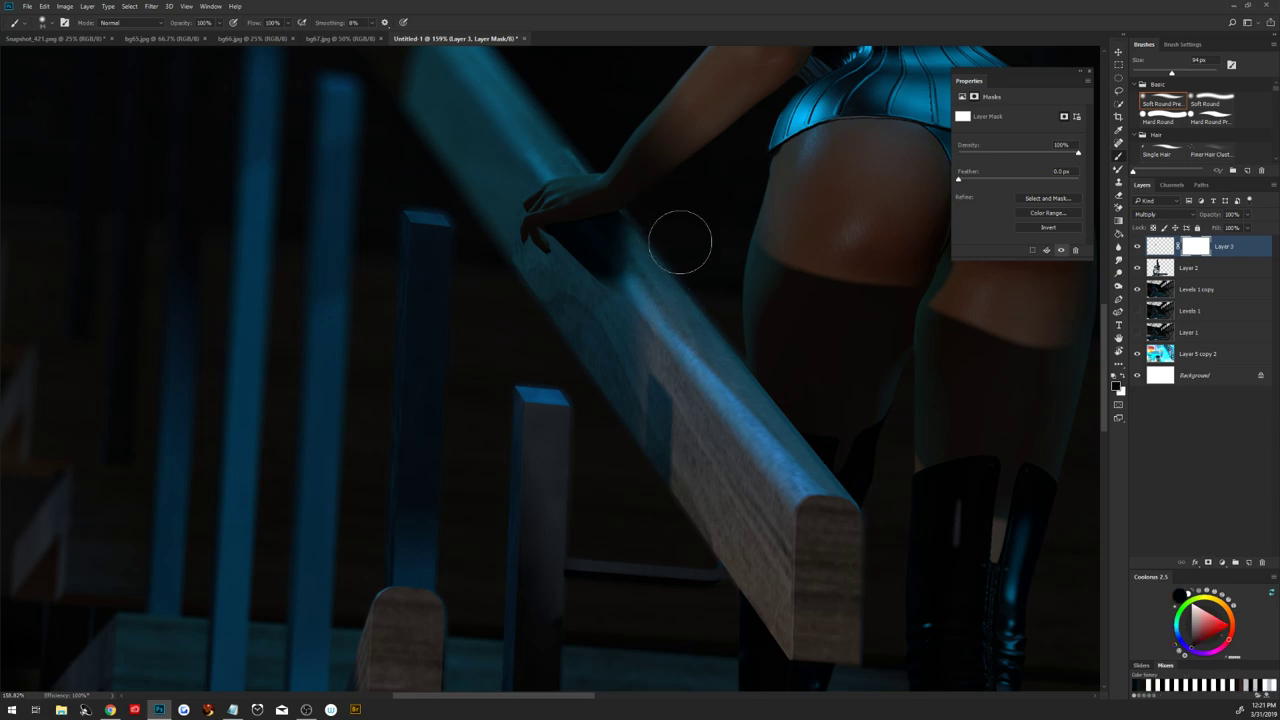
alt+right_click(709, 273)
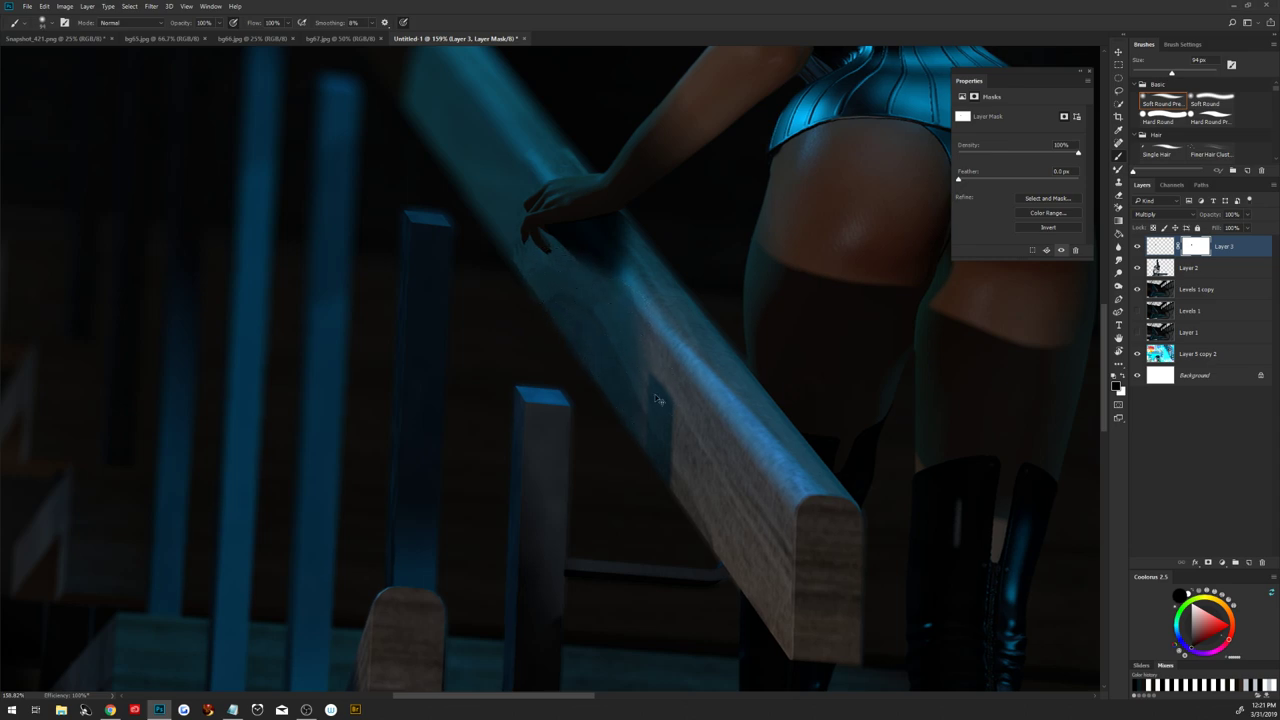
key(ctrl+0)
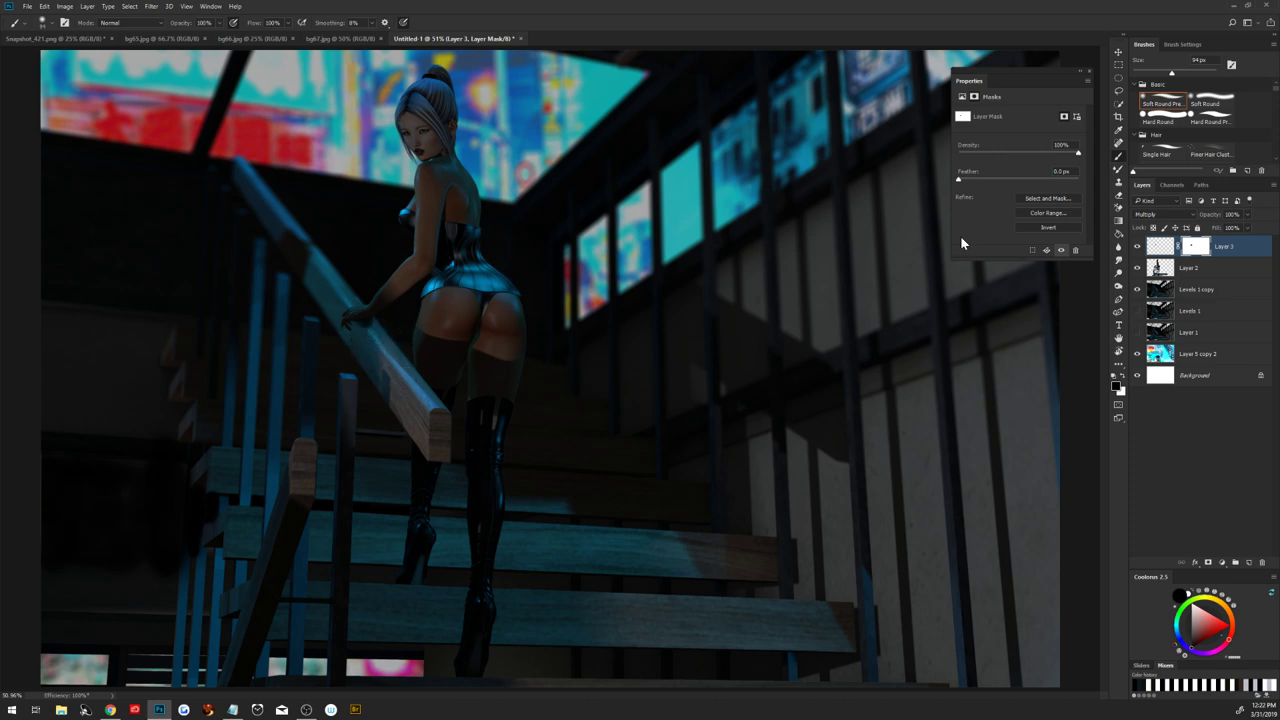
Lower Layer 3's opacity to 87%, add an empty Layer 4, and zoom in on the buttocks
drag(1210, 216, 1206, 224)
click(1248, 563)
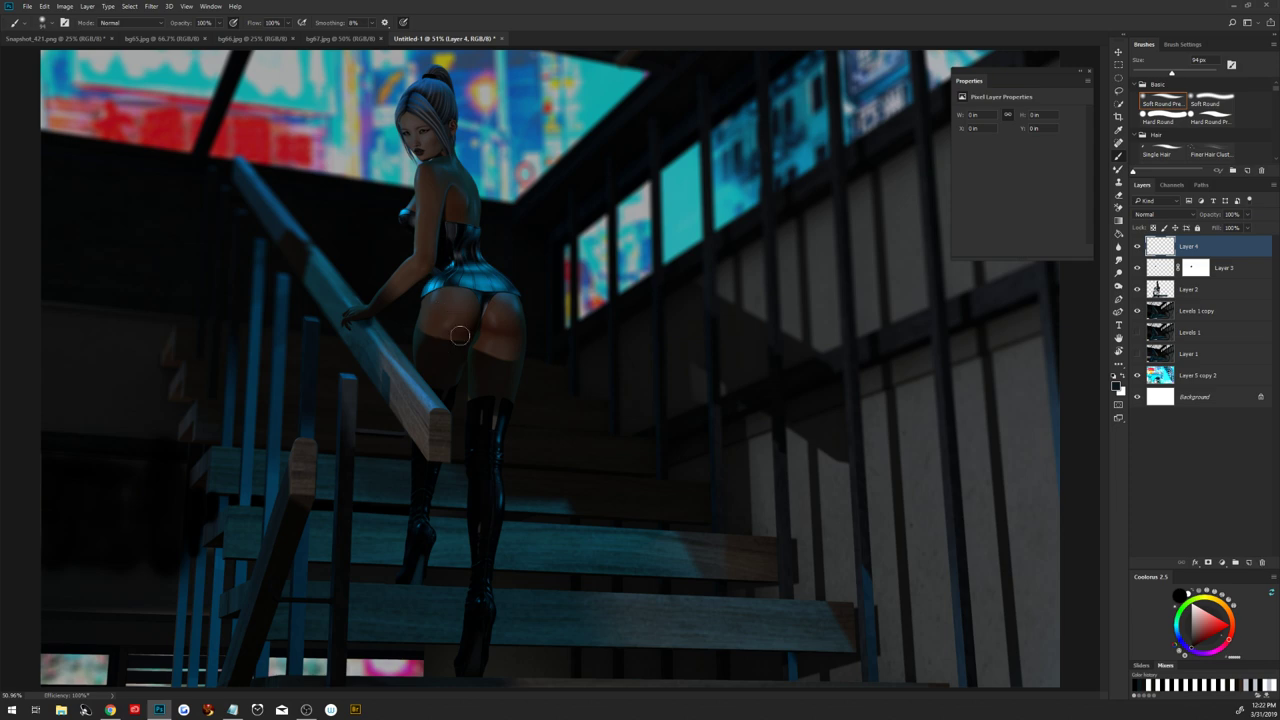
key(z)
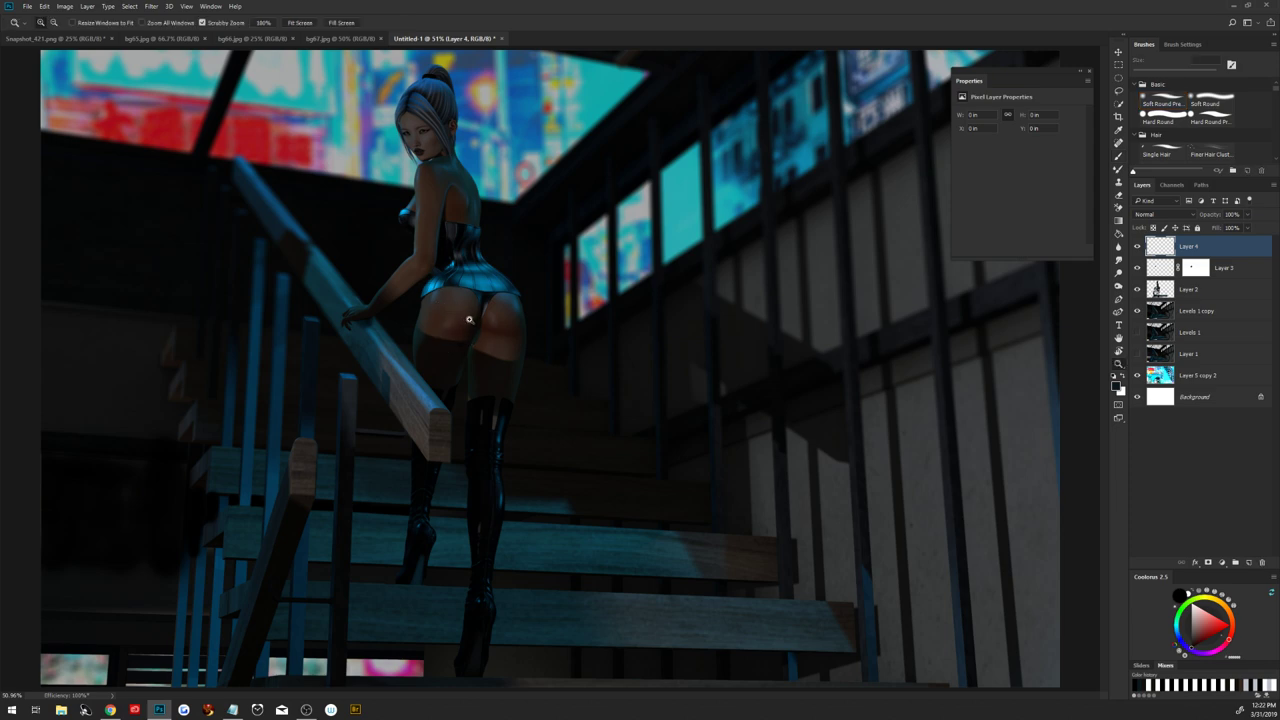
drag(469, 319, 503, 343)
key(b)
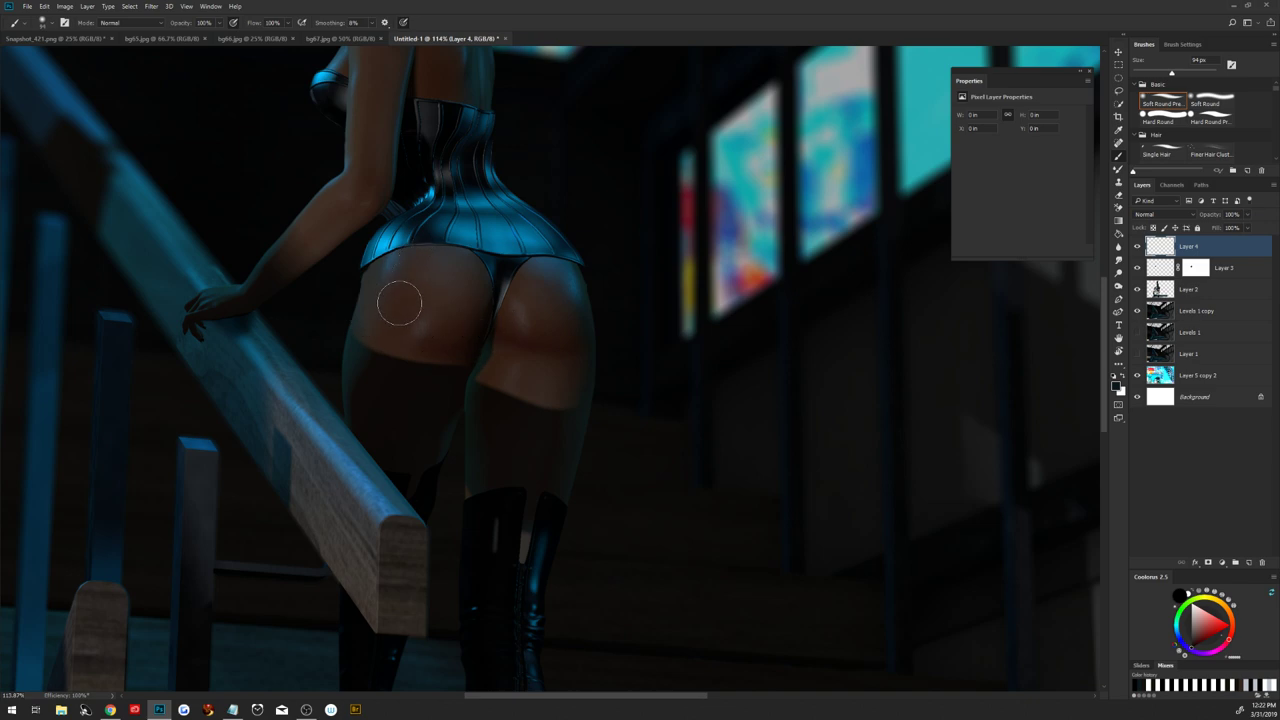
key(p)
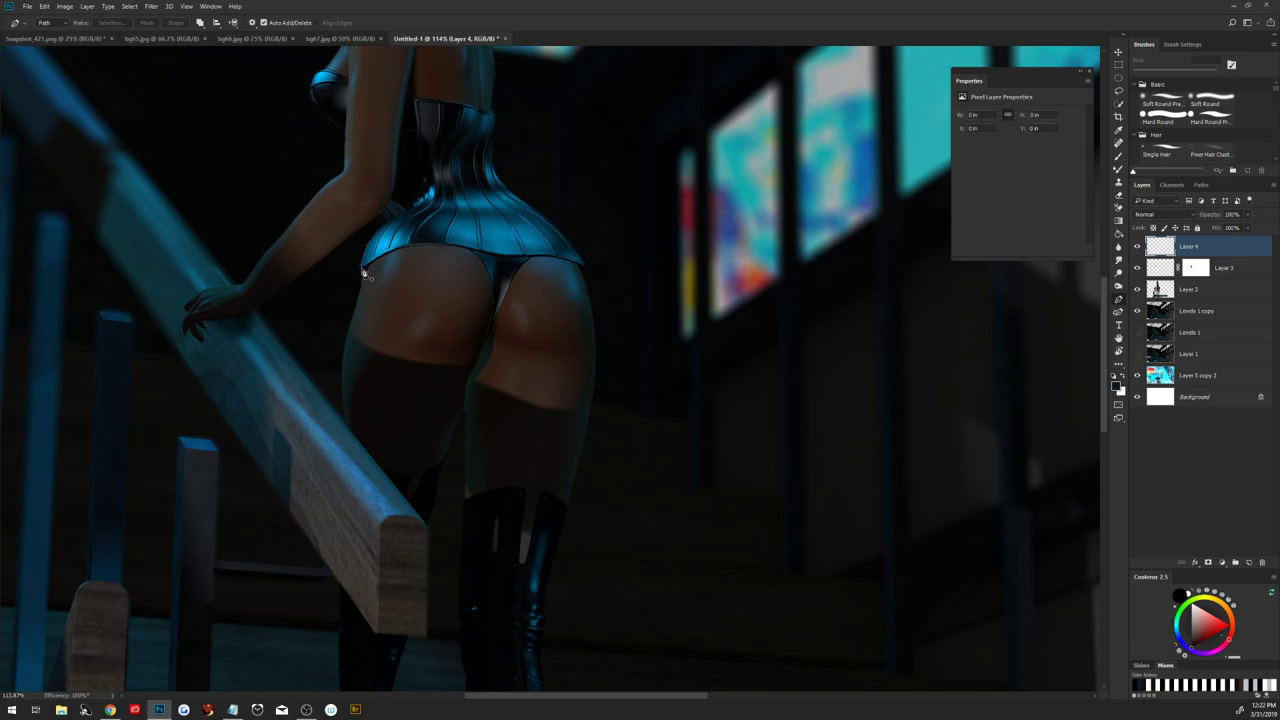
Trace a closed curved Pen path around the left buttock along the skirt hem
click(363, 270)
drag(398, 245, 421, 247)
alt+click(408, 245)
drag(466, 245, 477, 253)
alt+click(462, 244)
drag(495, 309, 487, 344)
alt+click(494, 312)
click(481, 343)
click(400, 355)
click(368, 305)
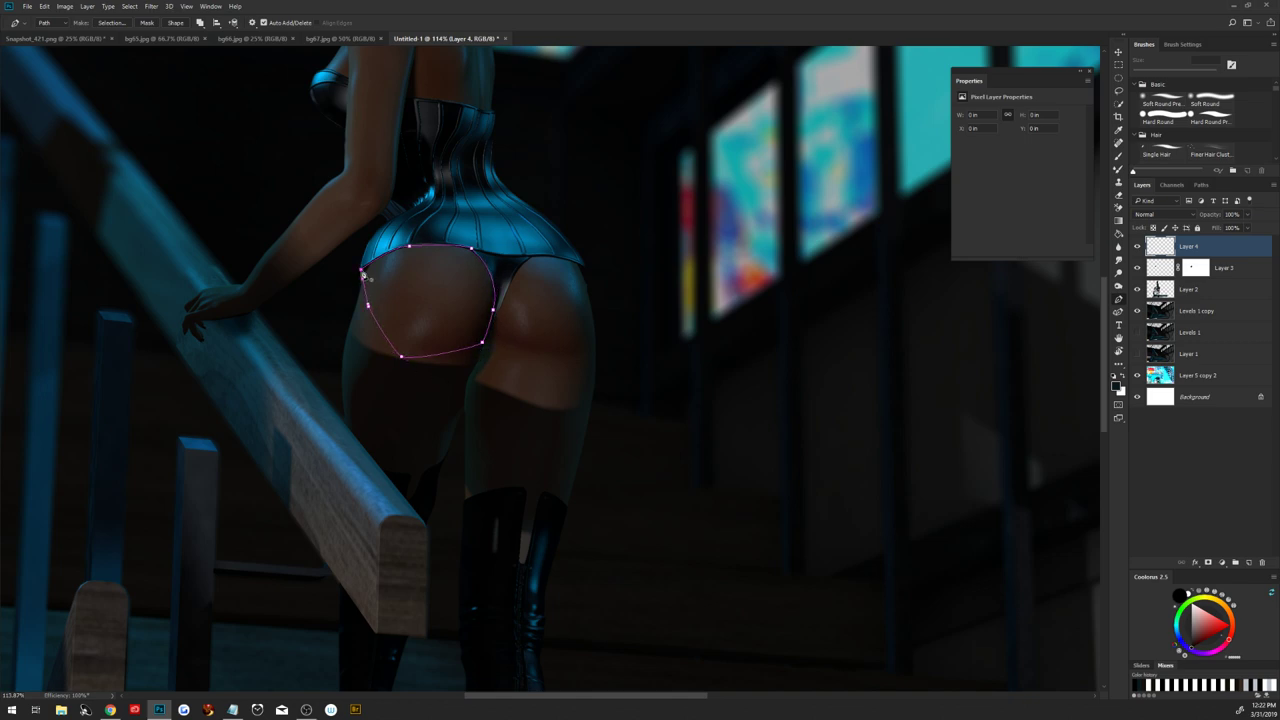
click(363, 271)
Trace closed paths around the right buttock and boot-top sliver, then choose Make Selection
click(514, 279)
drag(585, 268, 600, 284)
drag(578, 321, 551, 374)
click(497, 355)
click(491, 335)
drag(525, 568, 521, 576)
click(528, 497)
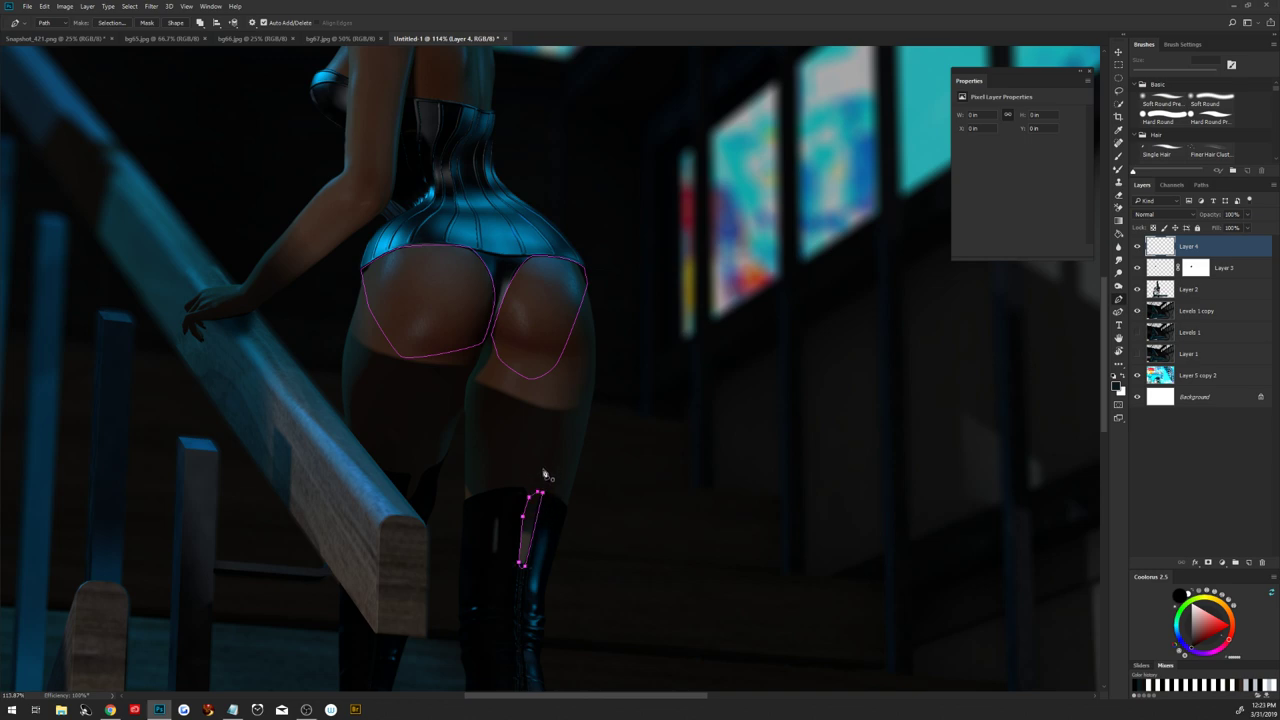
click(544, 472)
key(ctrl)
right_click(513, 437)
click(597, 182)
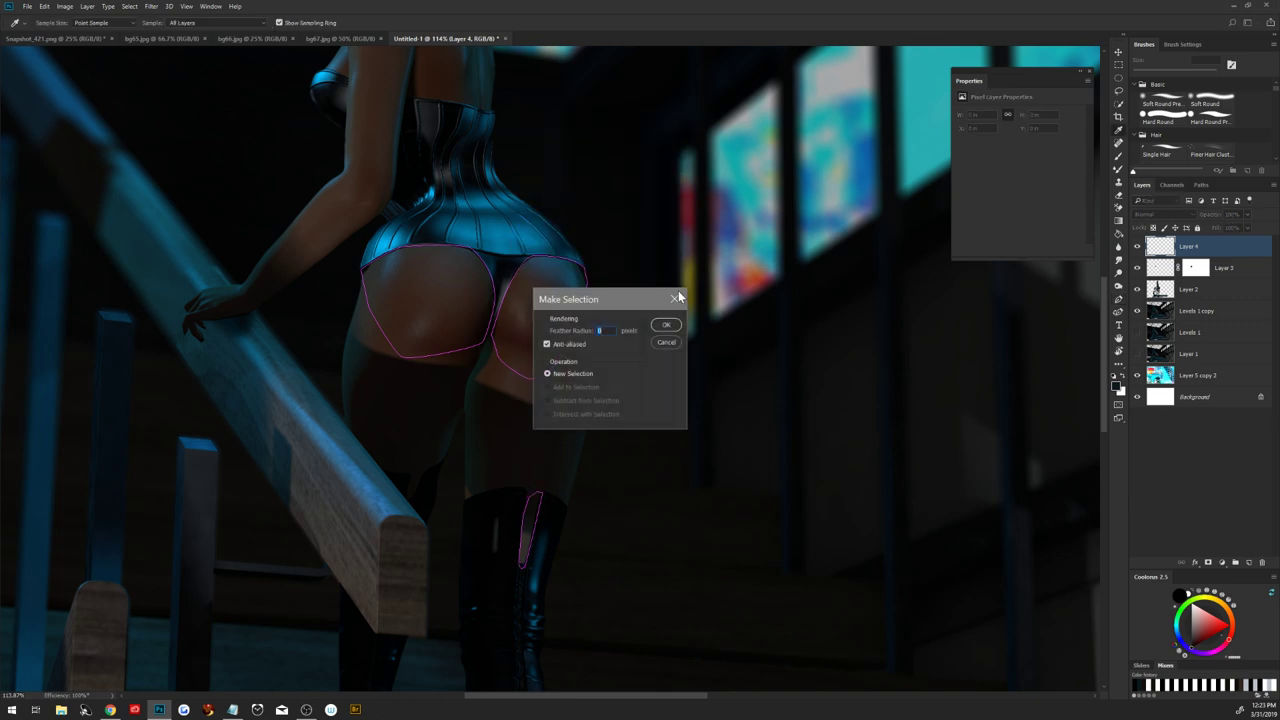
Confirm the selection, pick a dark skin tone for the brush, and set Layer 4 to Multiply
click(666, 326)
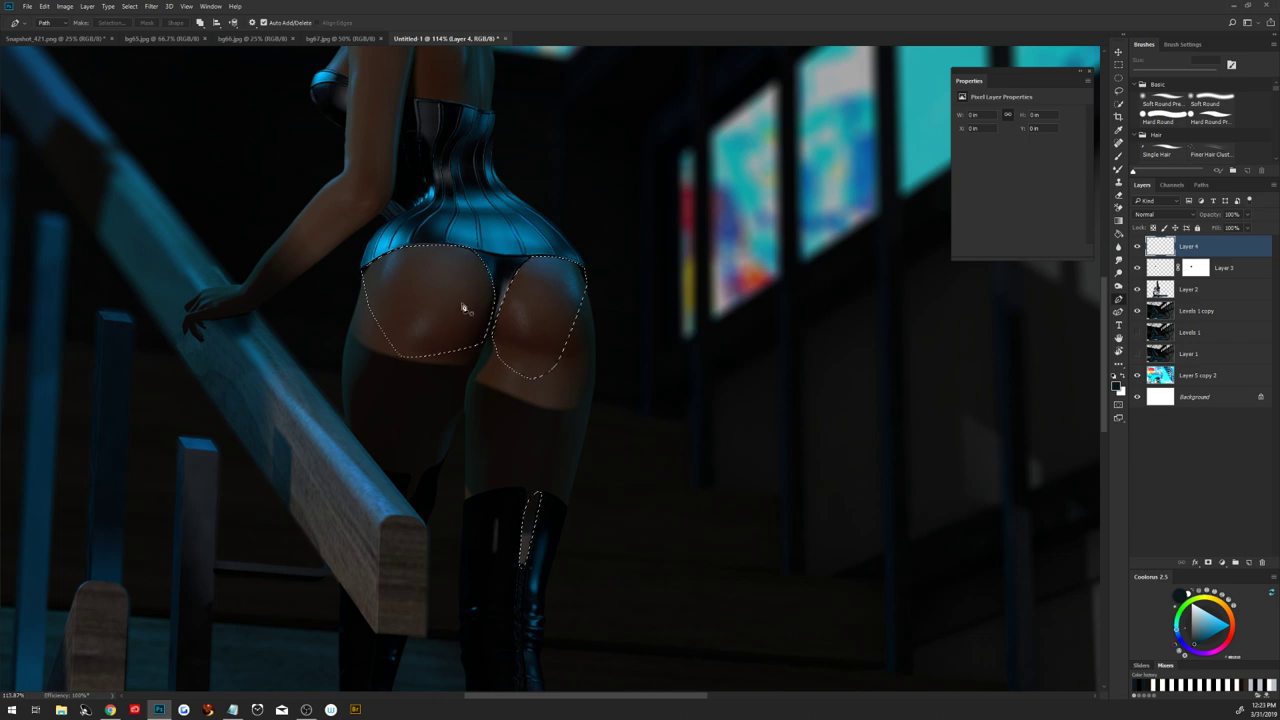
key(b)
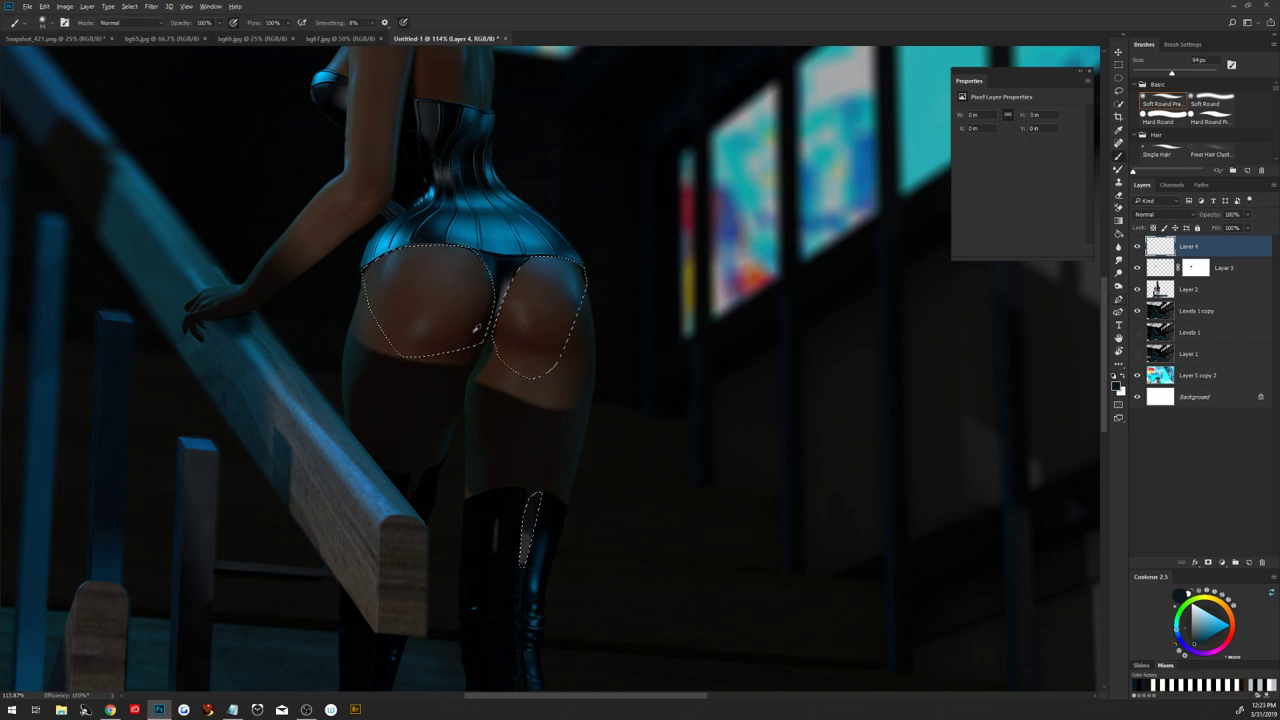
alt+click(482, 327)
click(1163, 215)
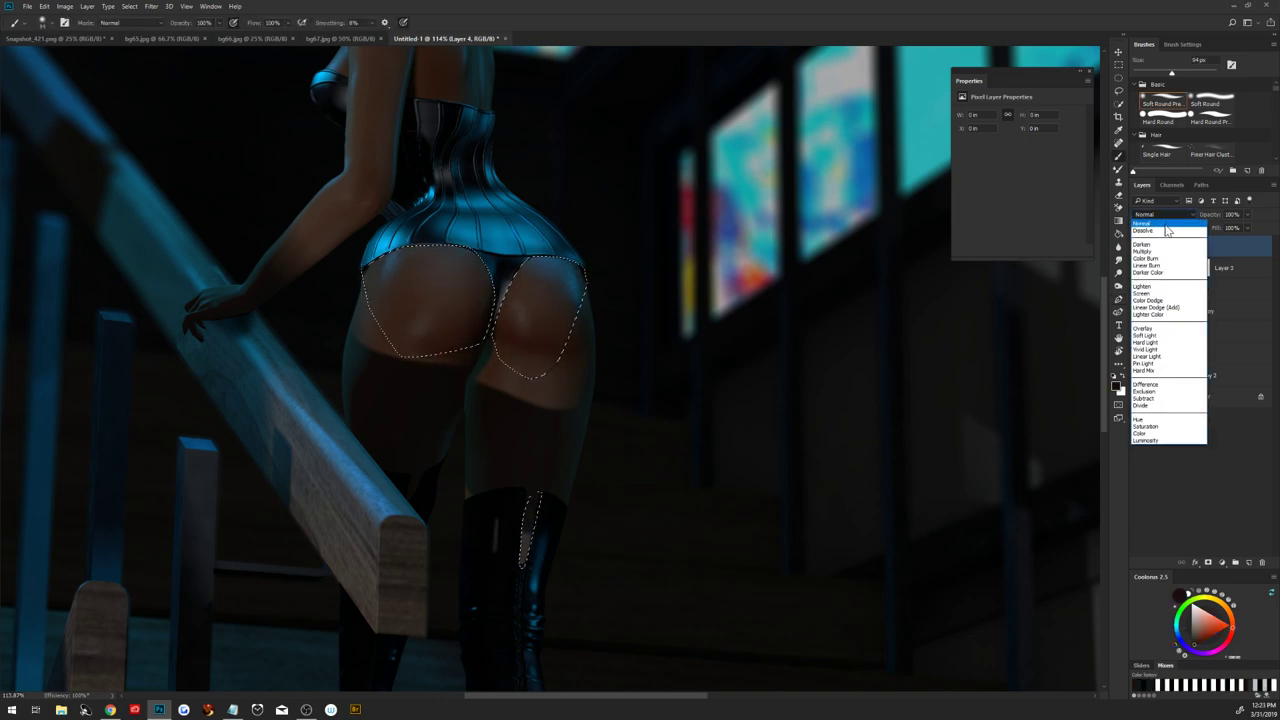
click(1156, 252)
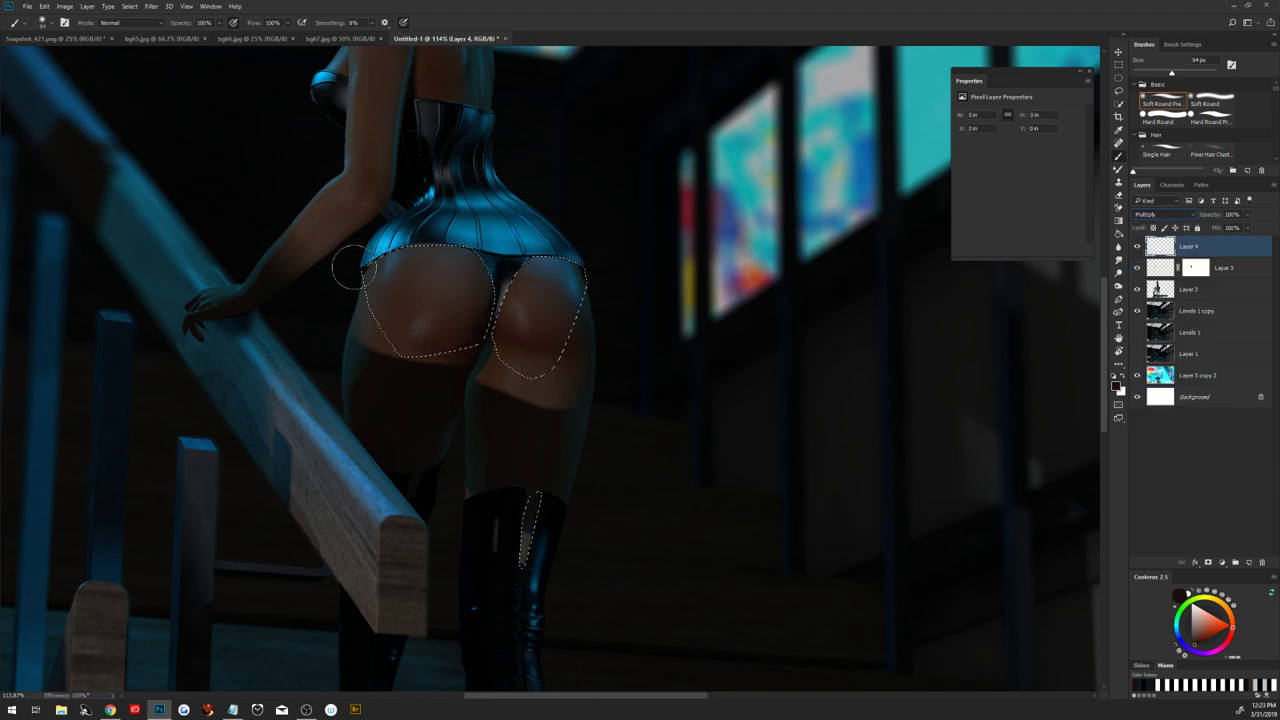
Paint dark shading along both buttocks and the boot top, deselect, and add a layer mask
drag(357, 263, 478, 264)
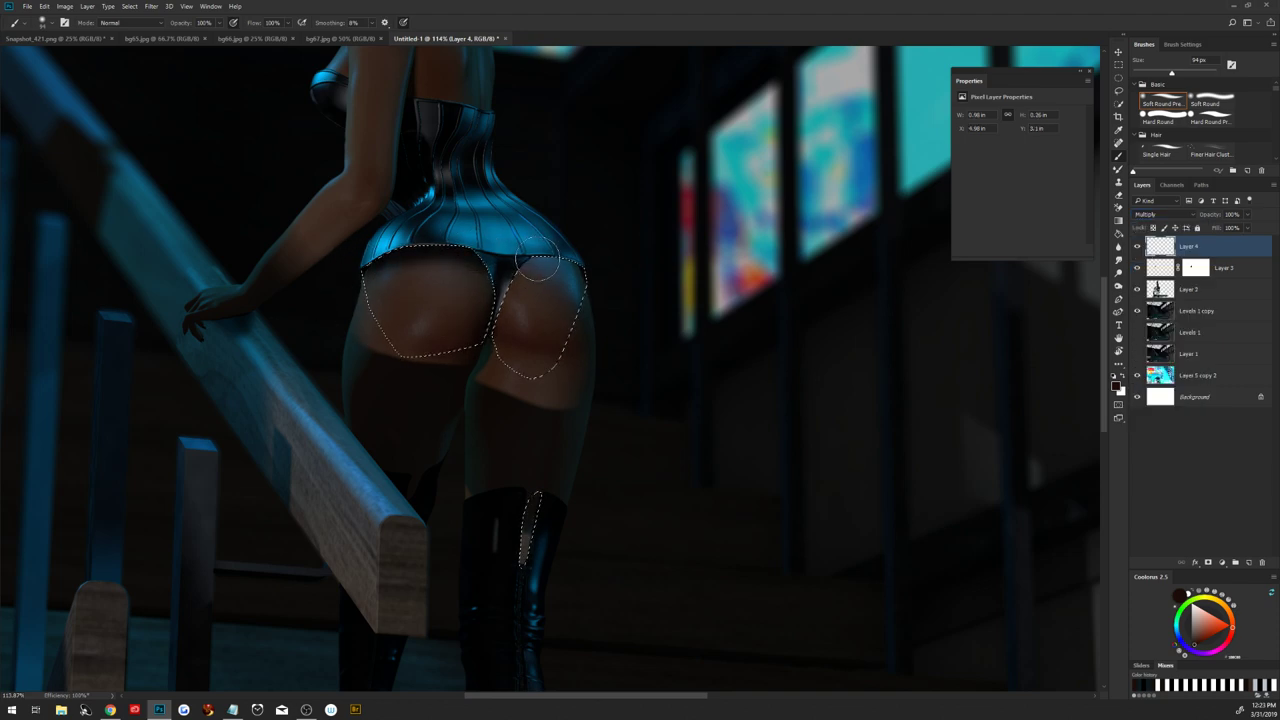
drag(597, 269, 522, 275)
key(bracketleft)
key(bracketleft)
key(bracketleft)
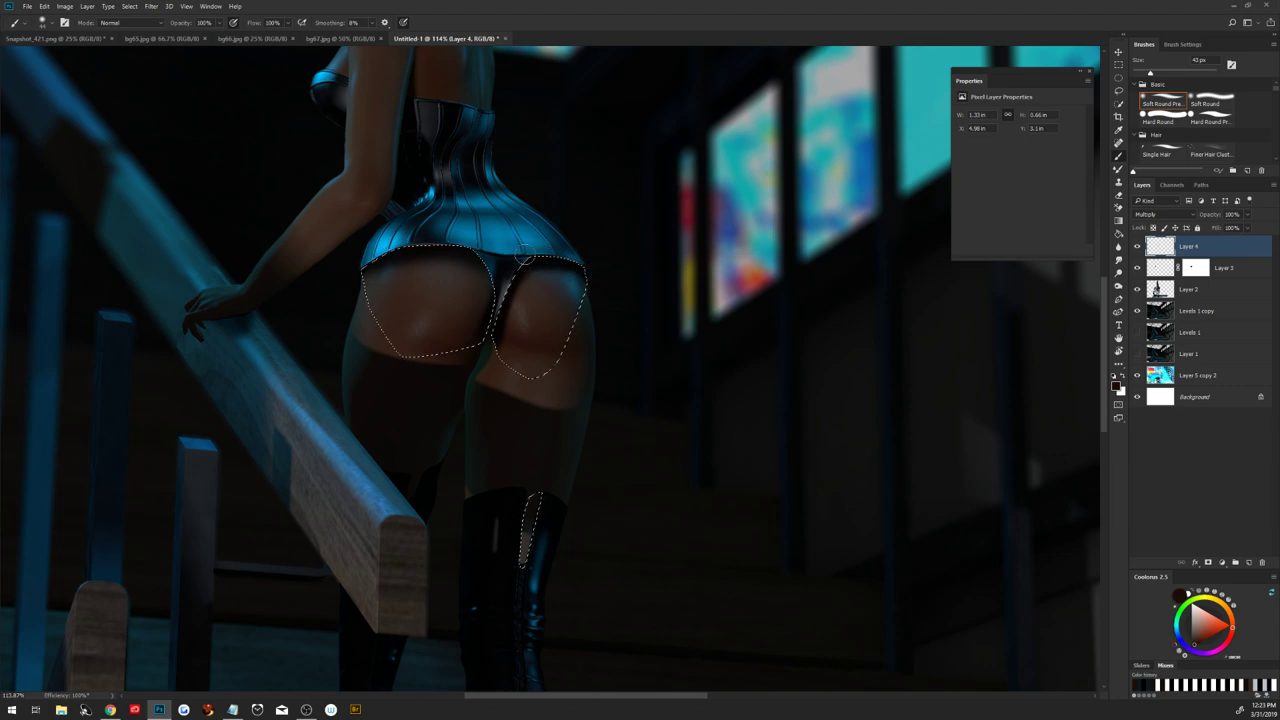
drag(516, 288, 494, 345)
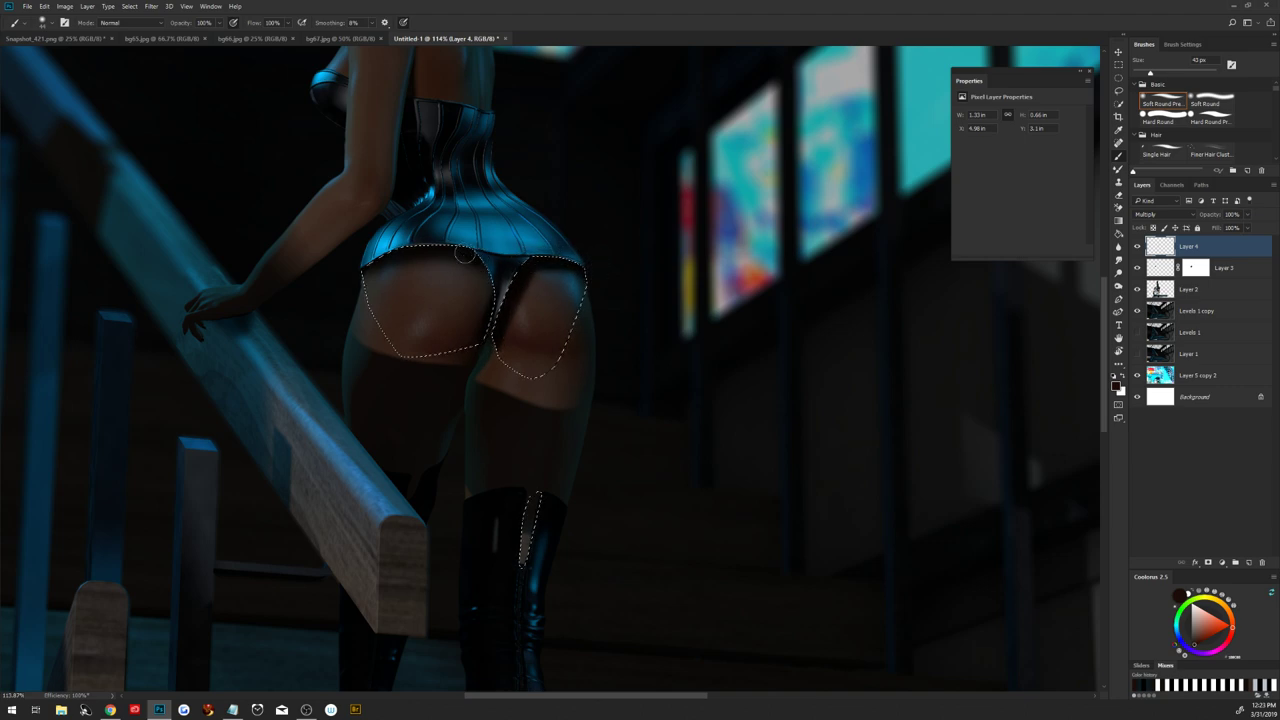
drag(530, 547, 544, 486)
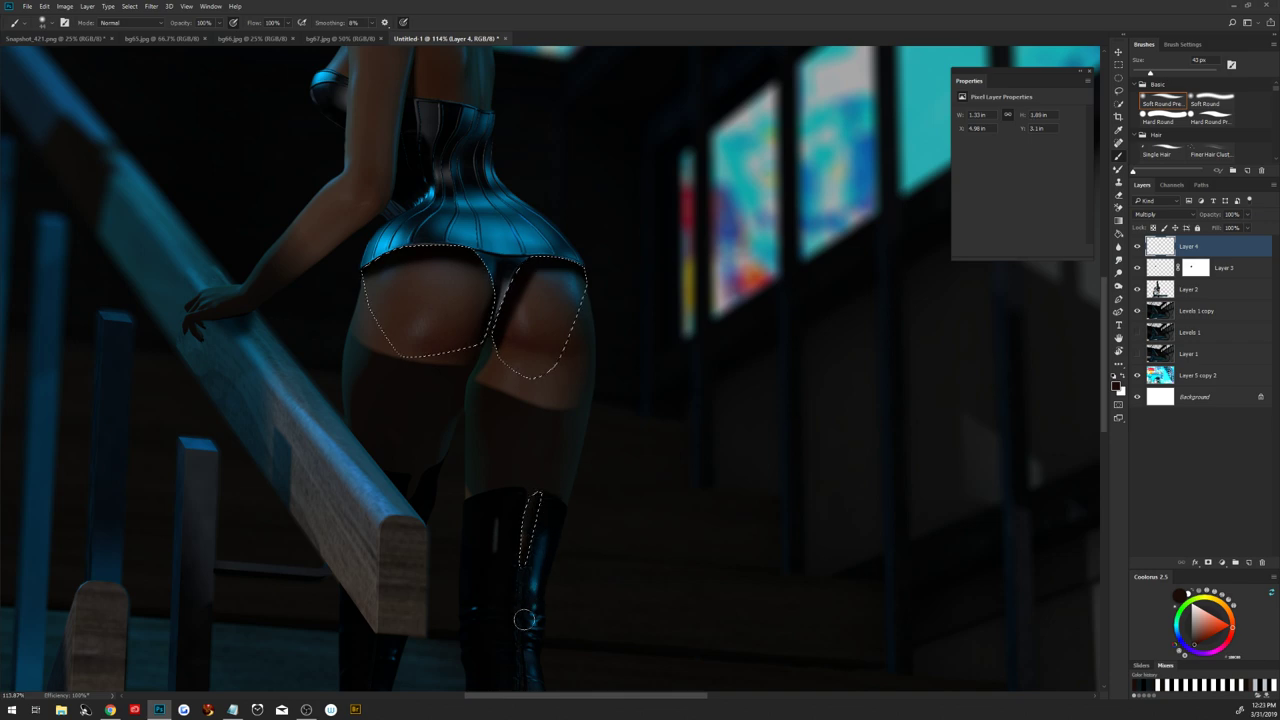
key(ctrl+d)
click(1209, 563)
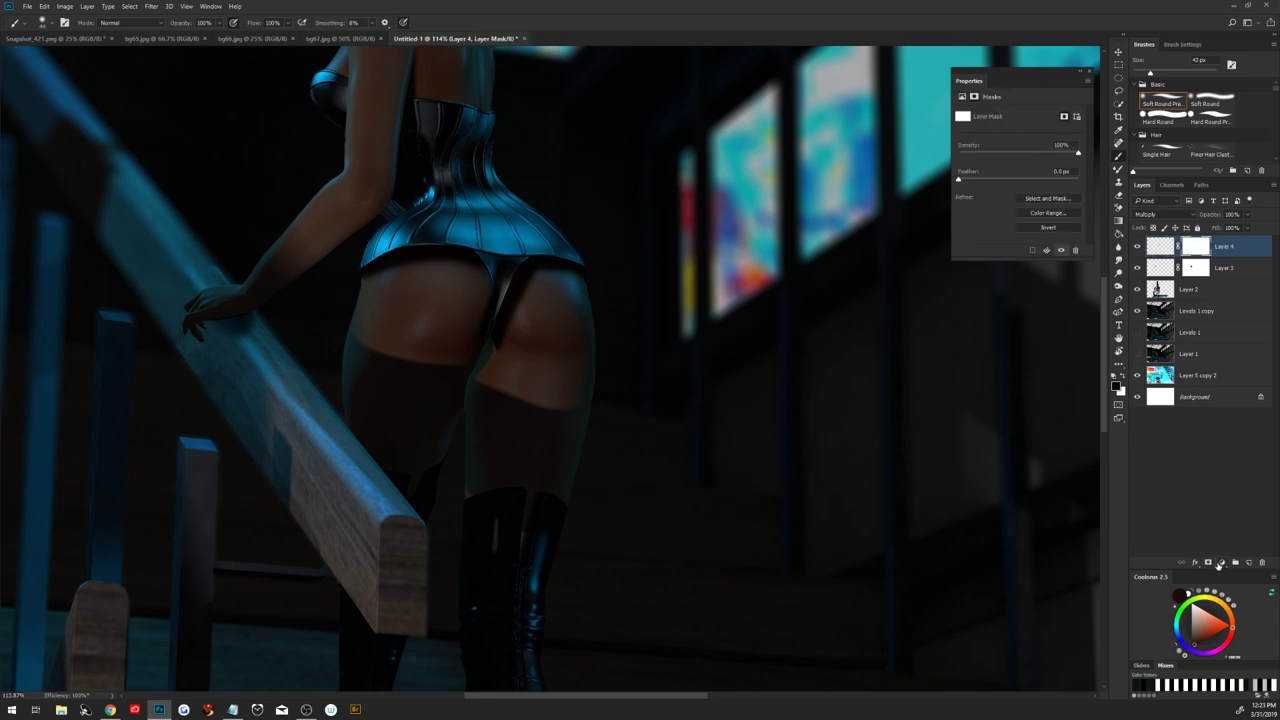
Invert Layer 4's mask to black and paint white along the skirt's lower edge, rotating the view
key(ctrl+i)
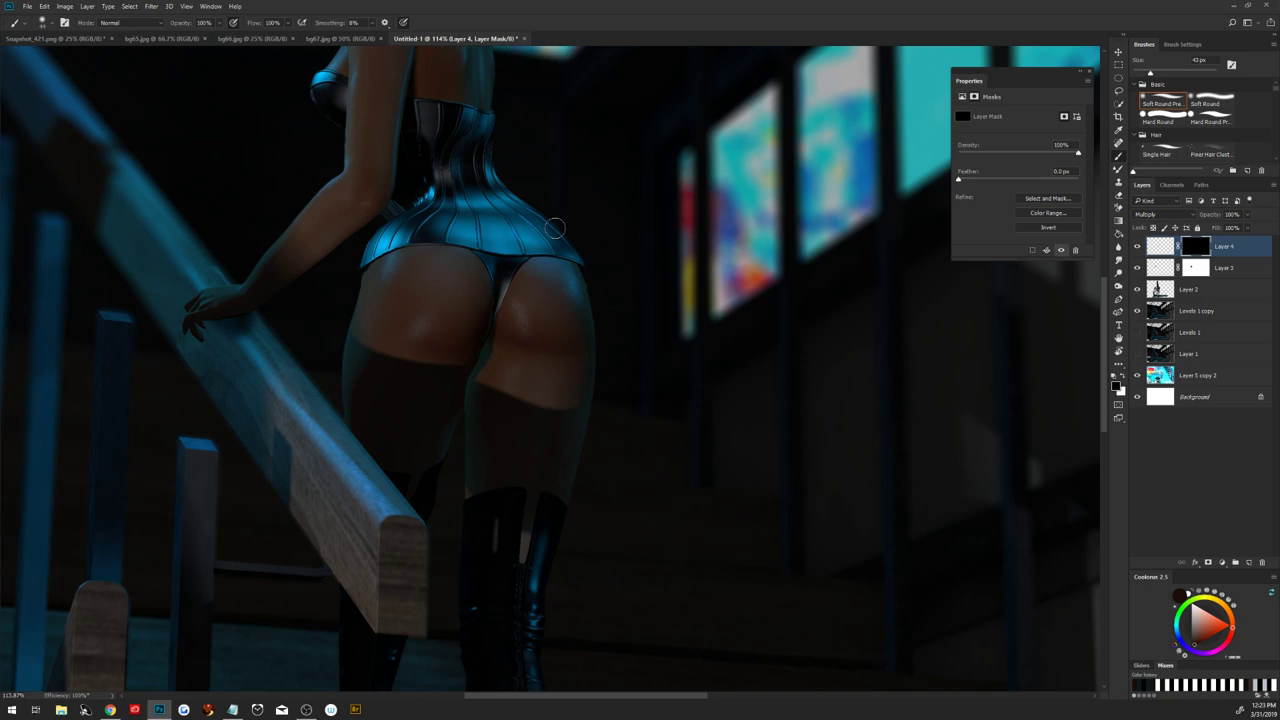
key(x)
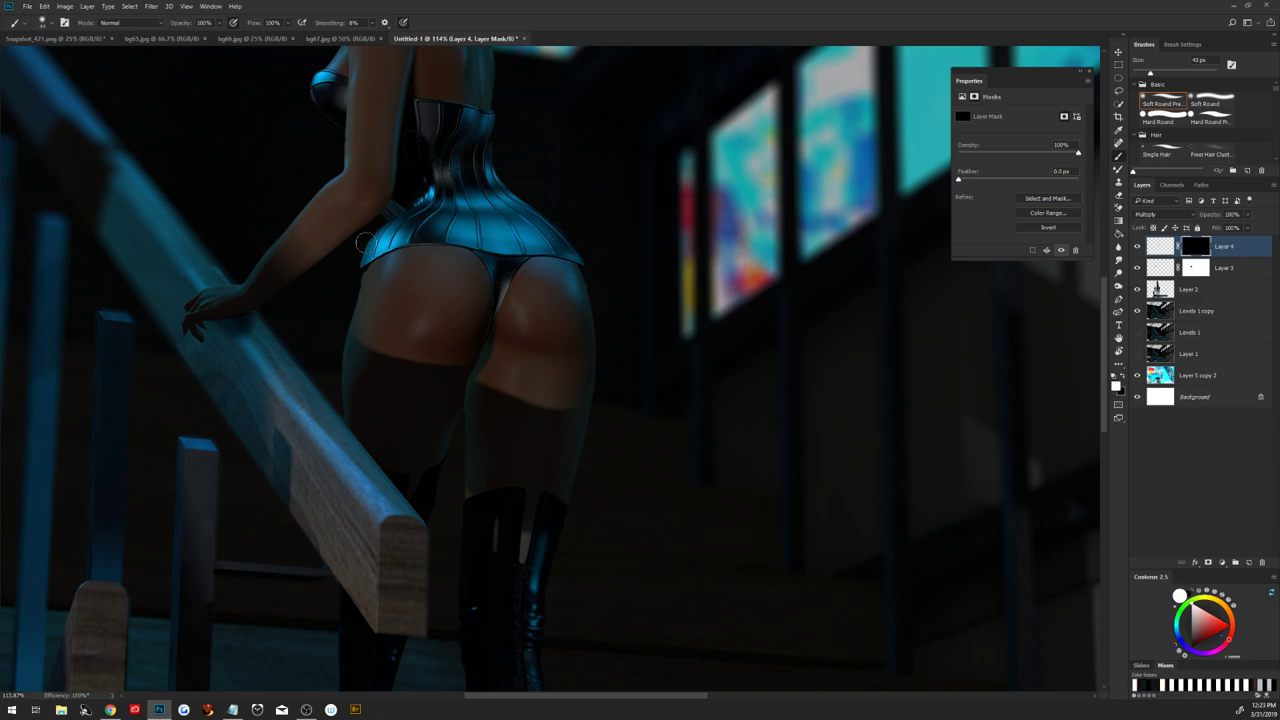
key(r)
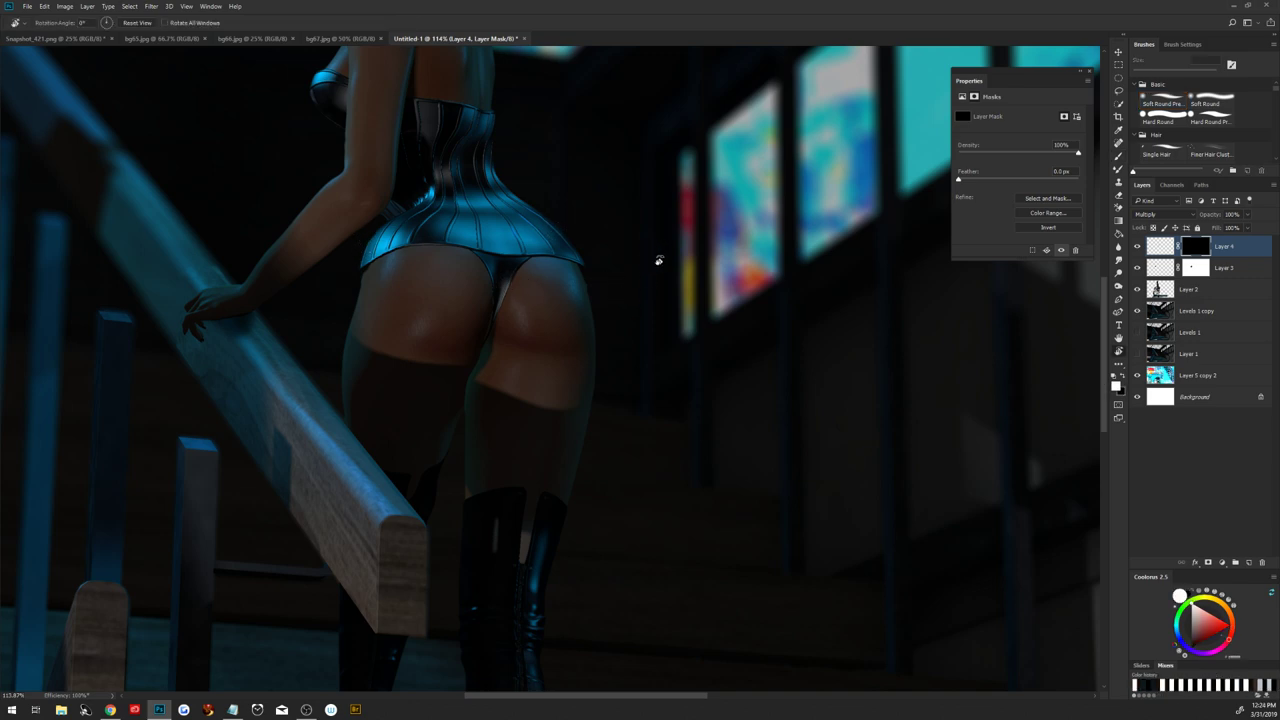
drag(659, 260, 660, 446)
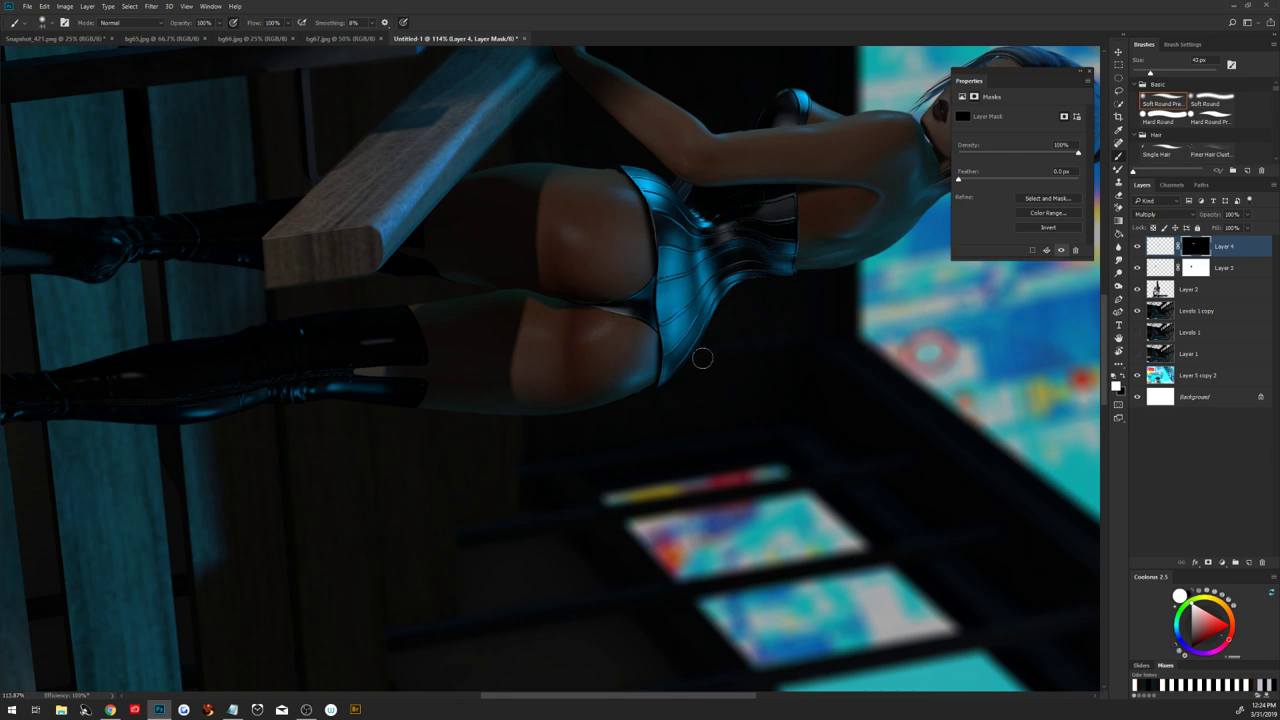
key(r)
drag(894, 380, 502, 321)
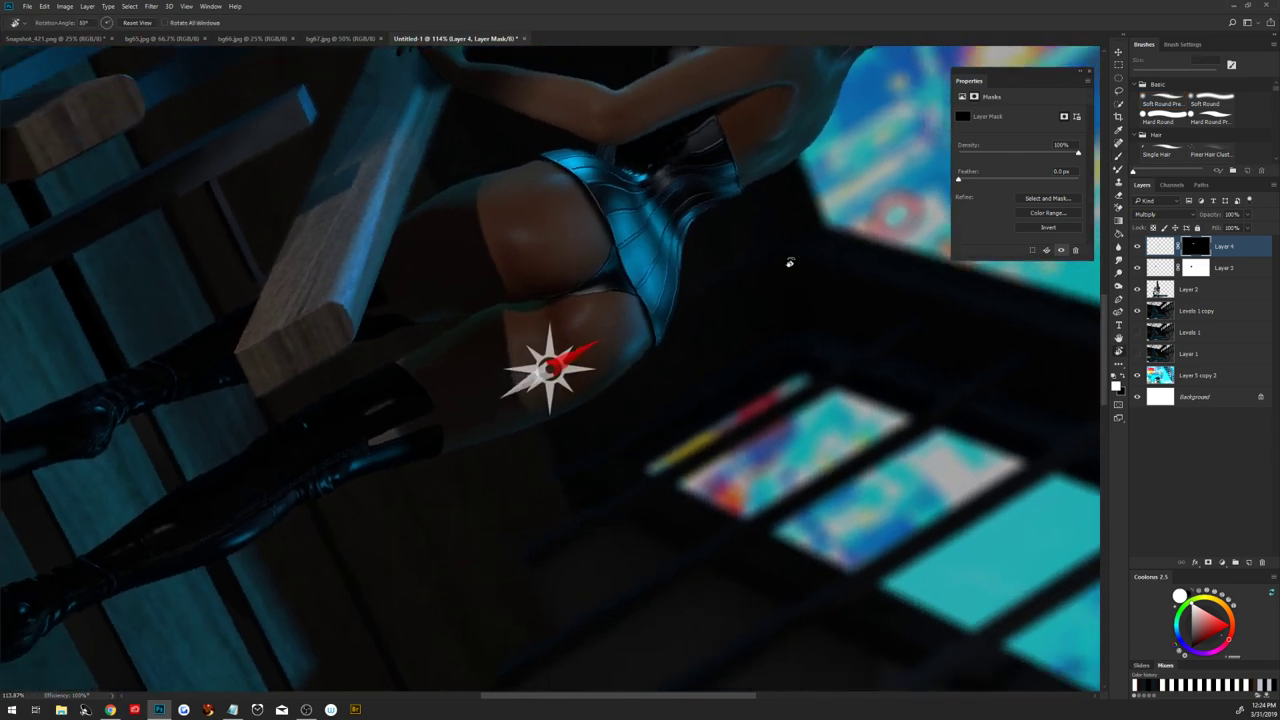
key(b)
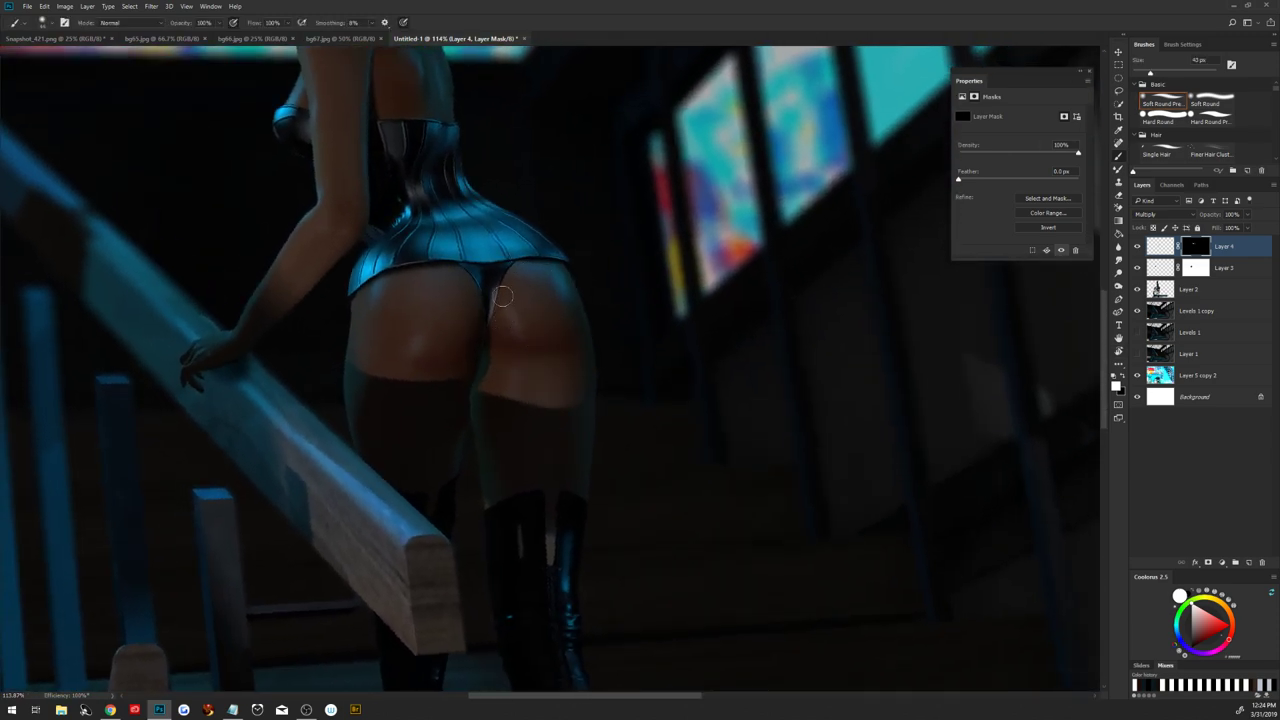
drag(494, 280, 491, 280)
Refine the mask with a ~22 px brush and lower Layer 4's fill to 86%
key(x)
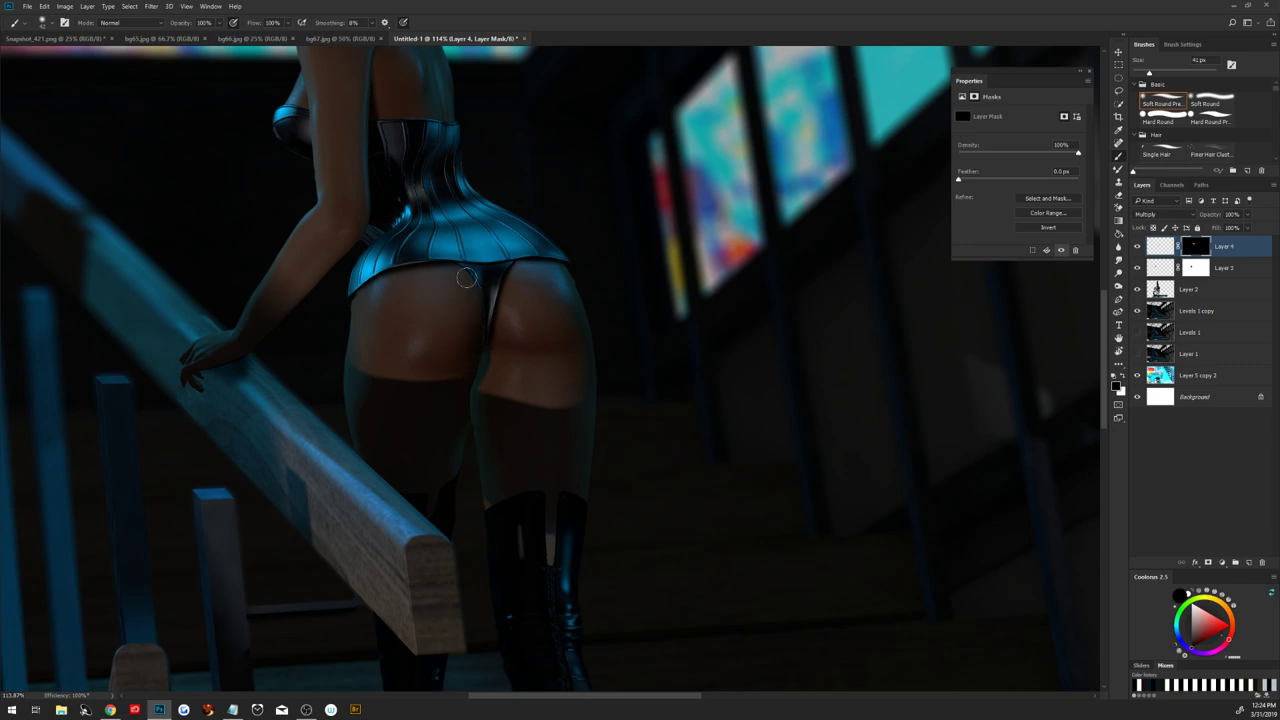
key(x)
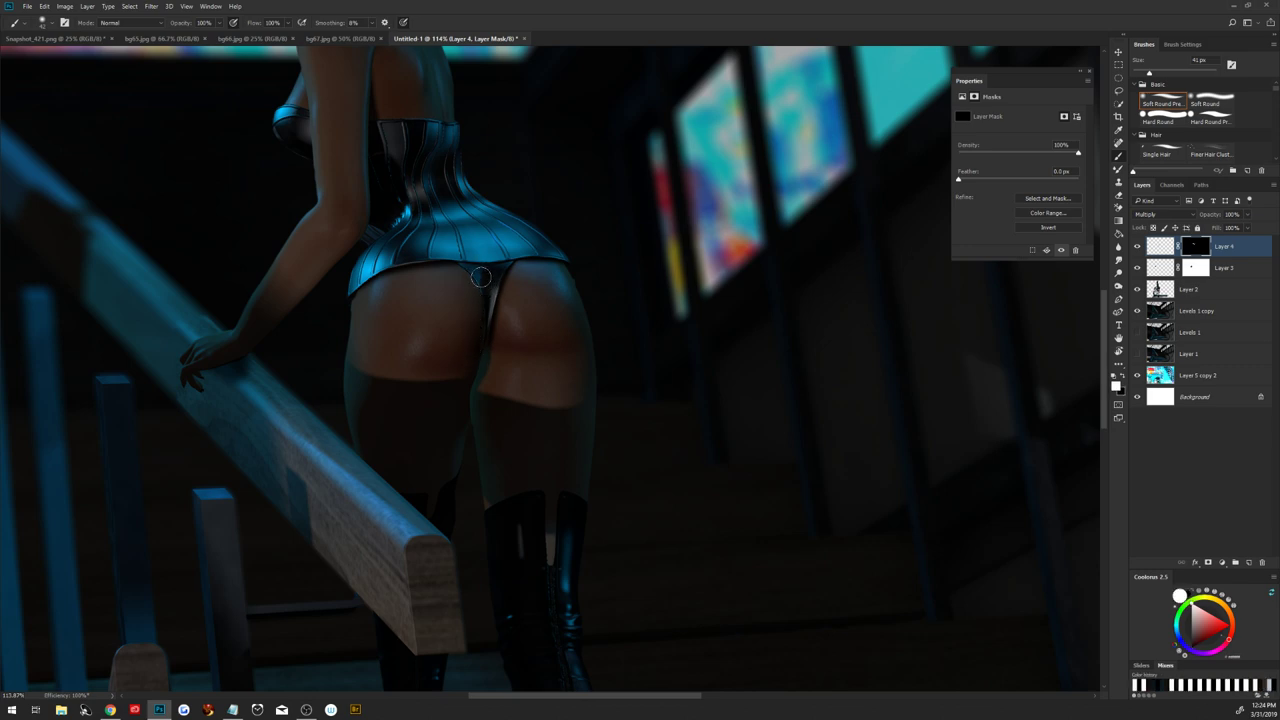
drag(477, 289, 470, 267)
drag(1218, 228, 1205, 253)
key(ctrl+0)
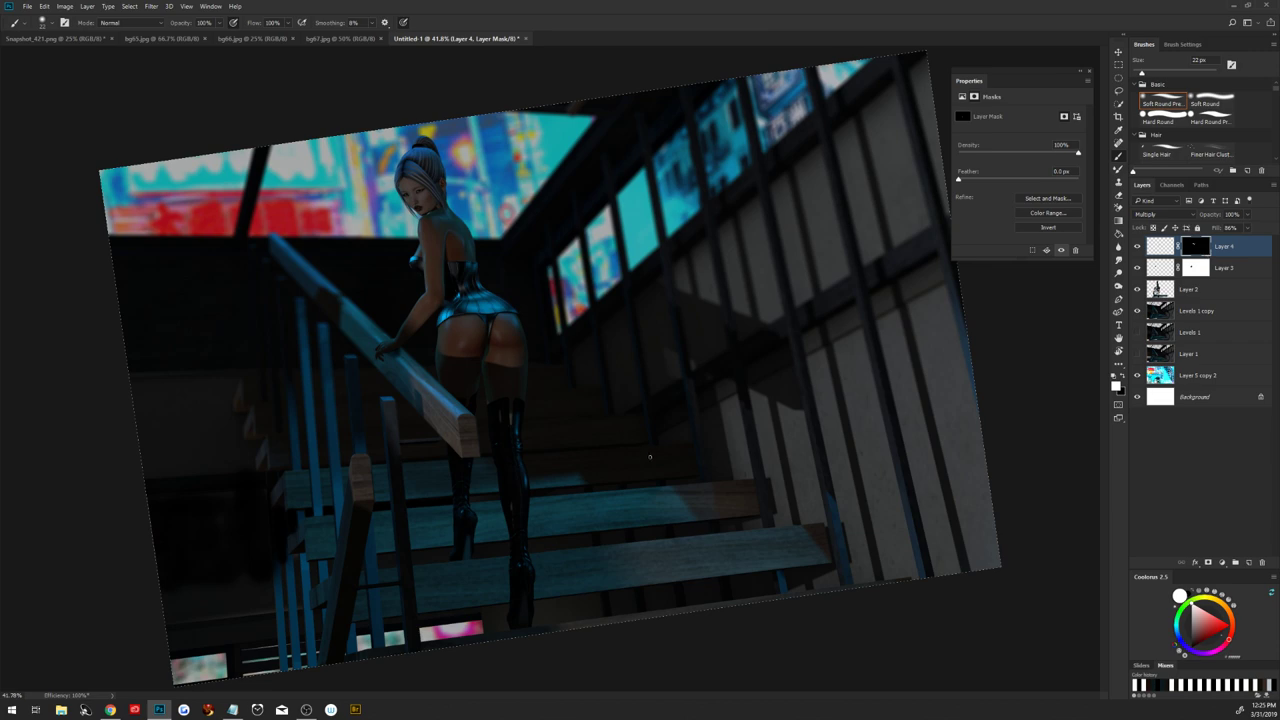
Straighten and zoom the view, then paint black on Layer 4's mask with a small brush around the hips
key(Escape)
scroll(650, 451, up, 2)
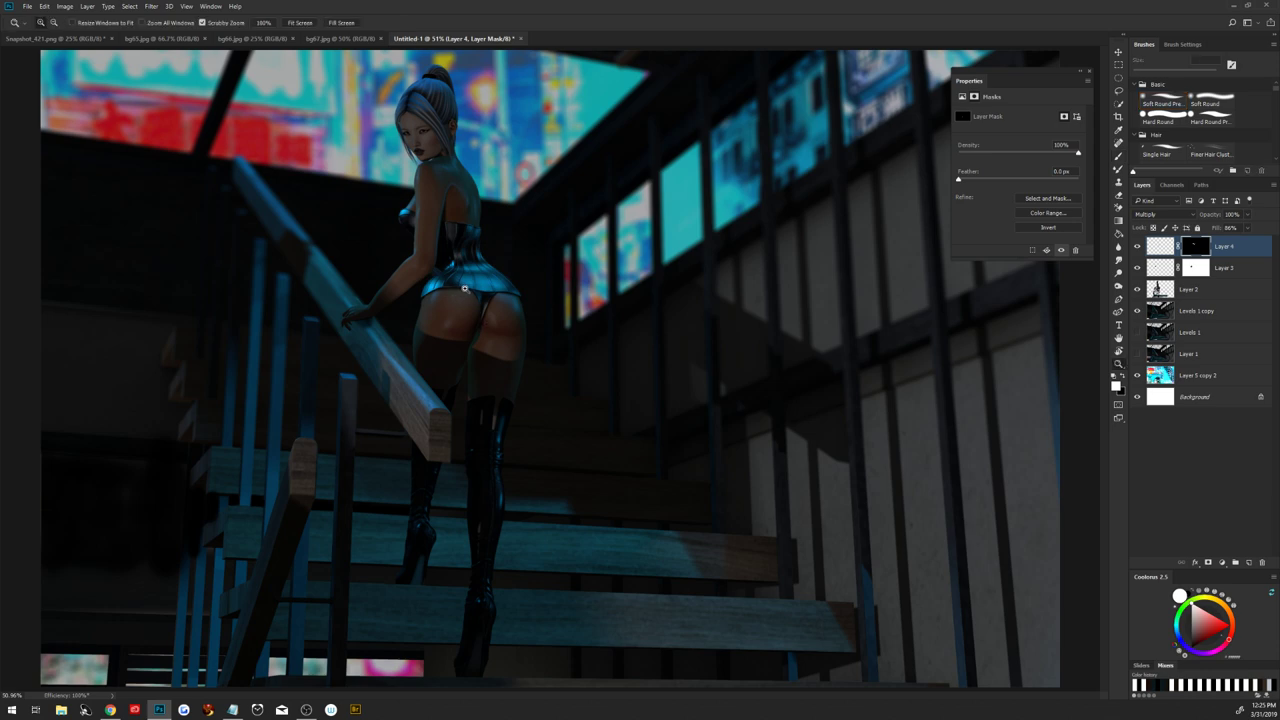
scroll(460, 295, up, 6)
scroll(445, 298, up, 6)
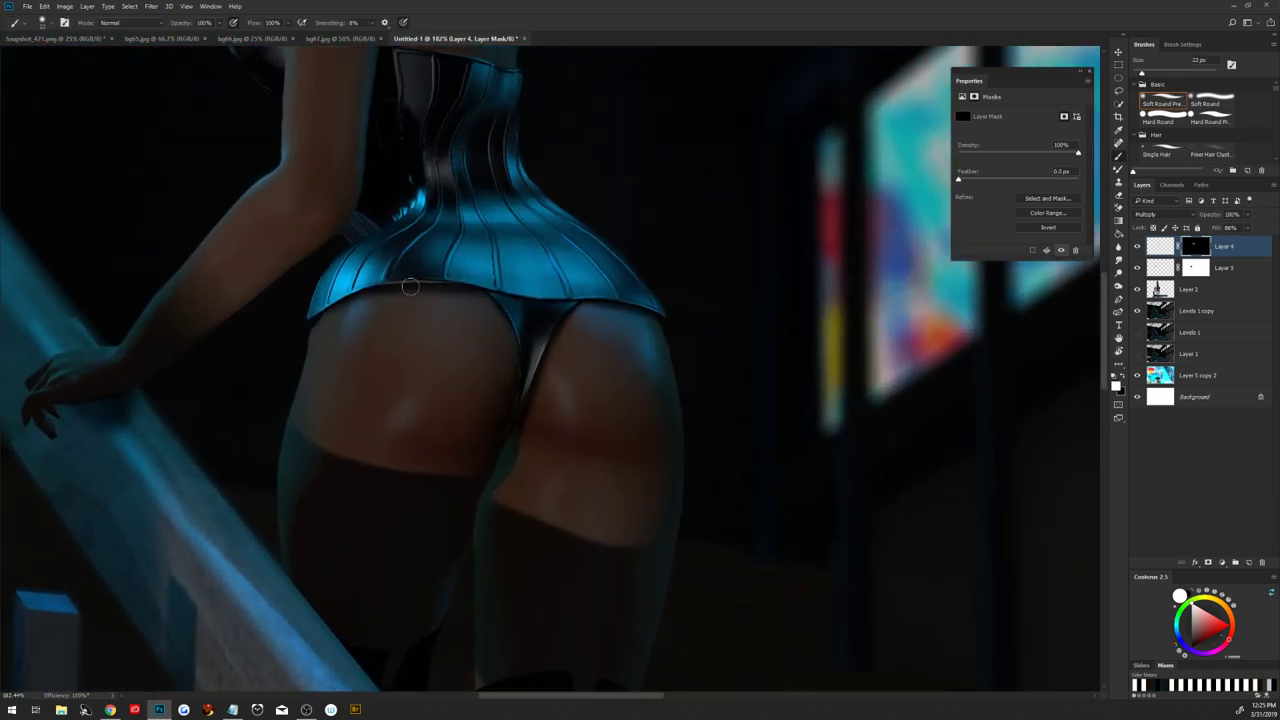
click(1162, 247)
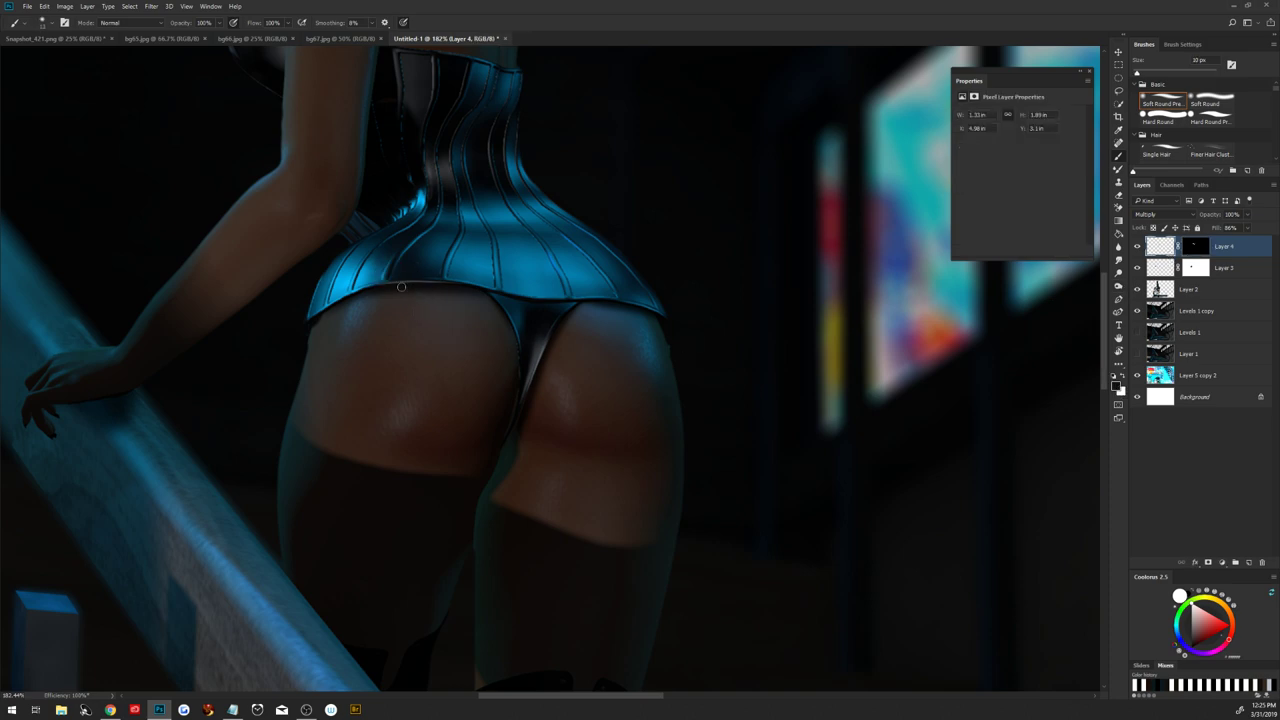
mouse_move(417, 306)
mouse_down()
mouse_move(381, 287)
mouse_move(466, 286)
mouse_up()
click(1200, 248)
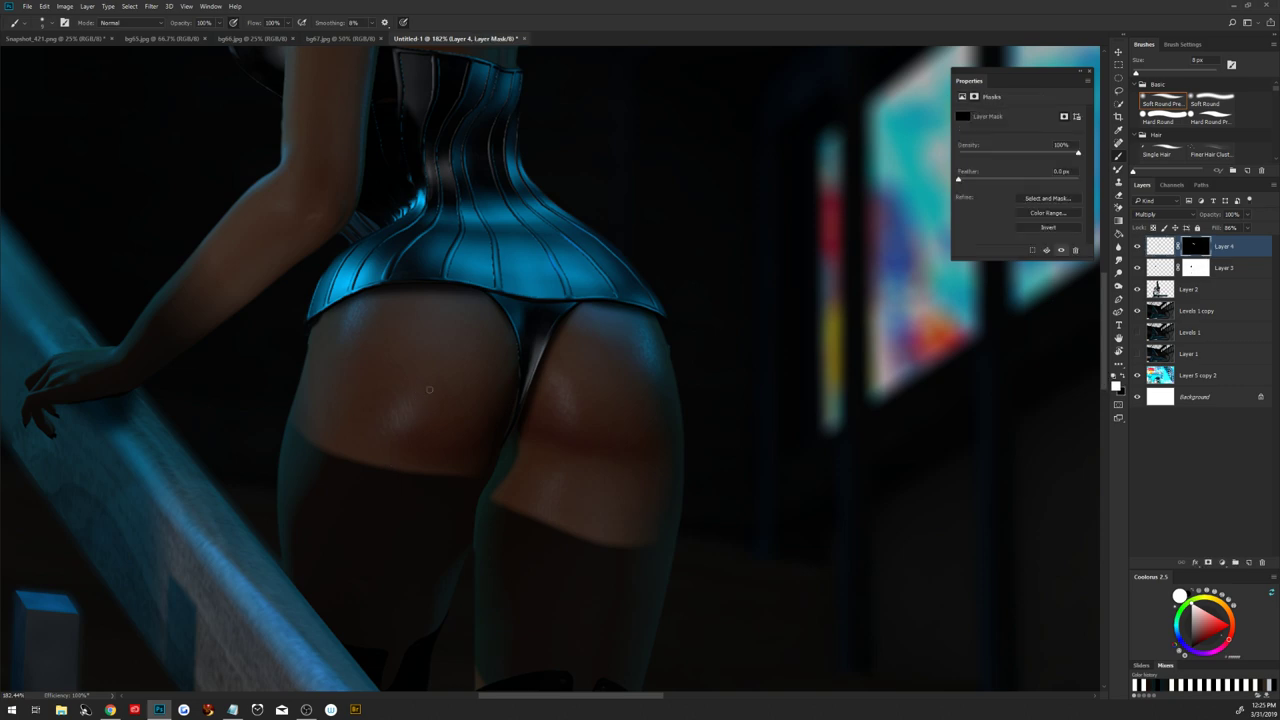
key(x)
drag(427, 340, 478, 385)
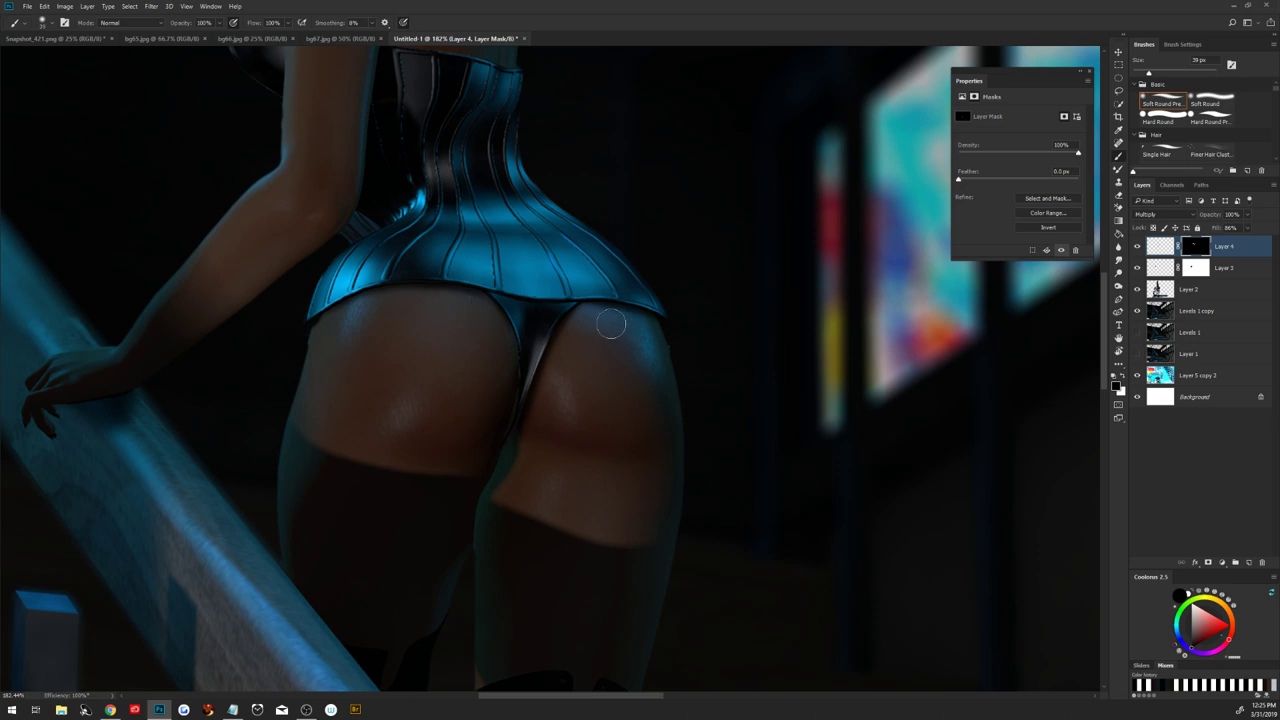
key(ctrl+0)
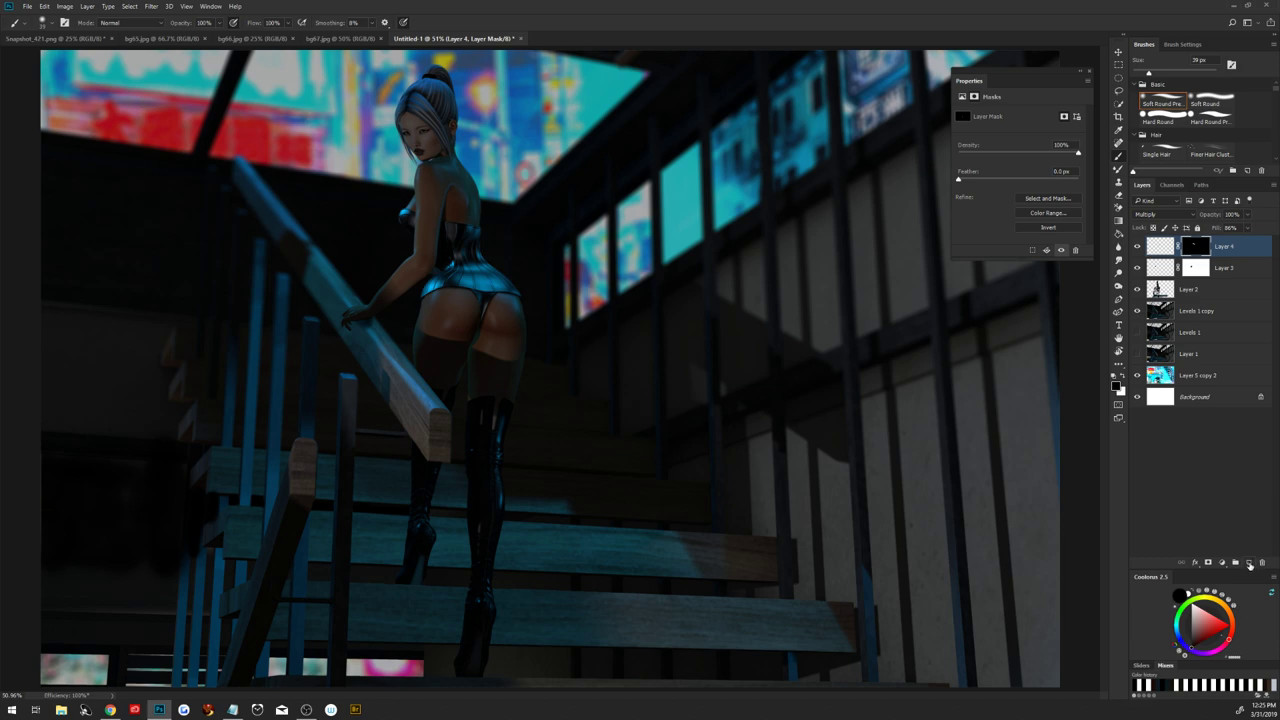
Add a new Layer 5 just below Layer 3 and clip it to the figure layer
click(1249, 562)
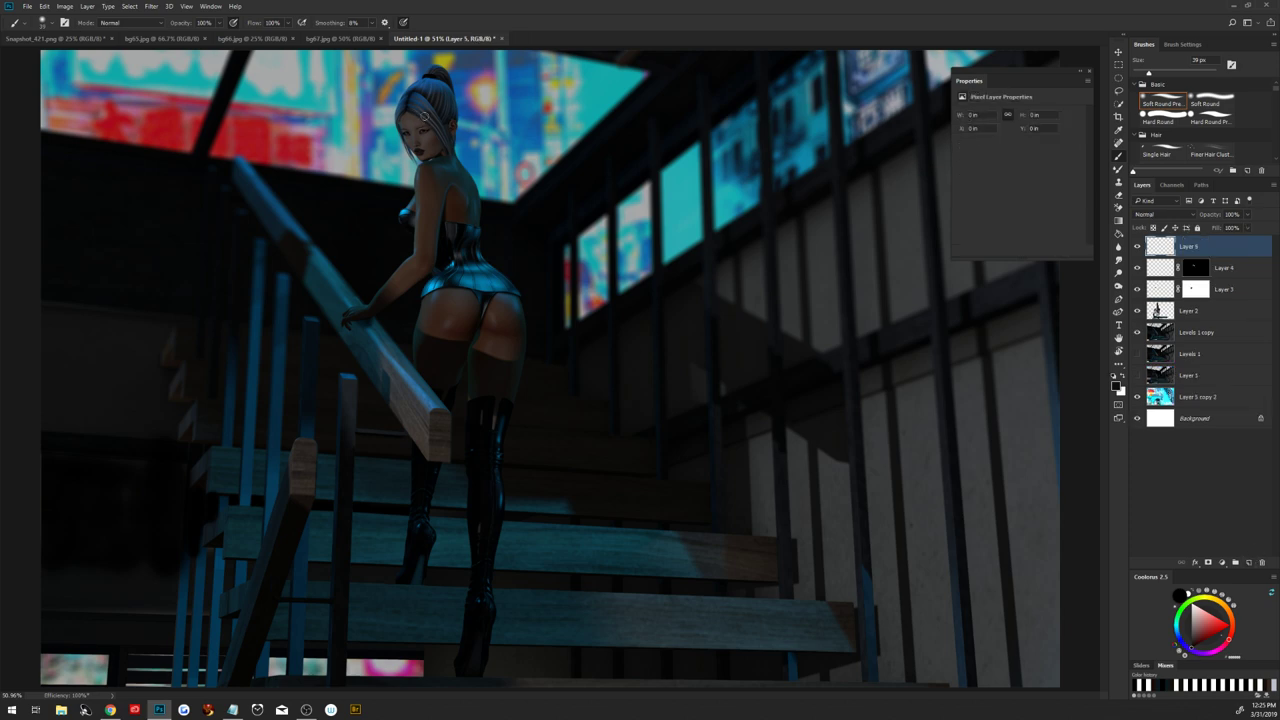
drag(1225, 246, 1222, 289)
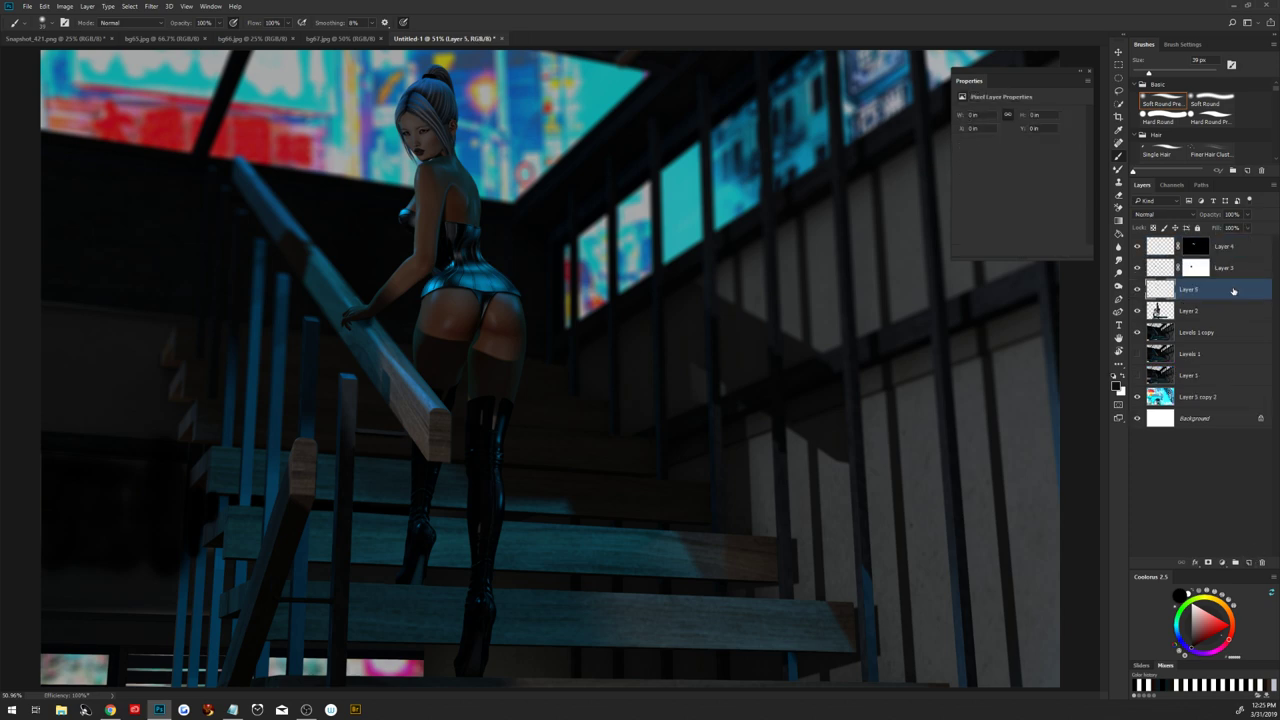
right_click(1222, 289)
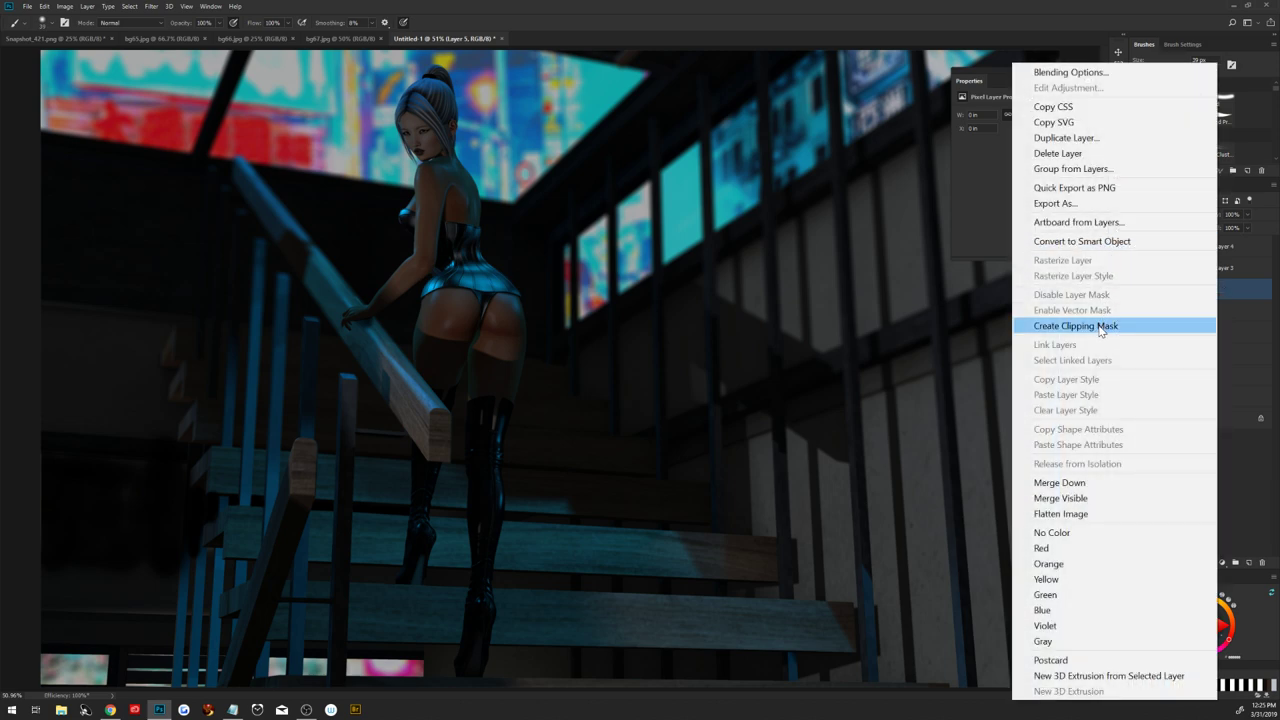
click(1106, 328)
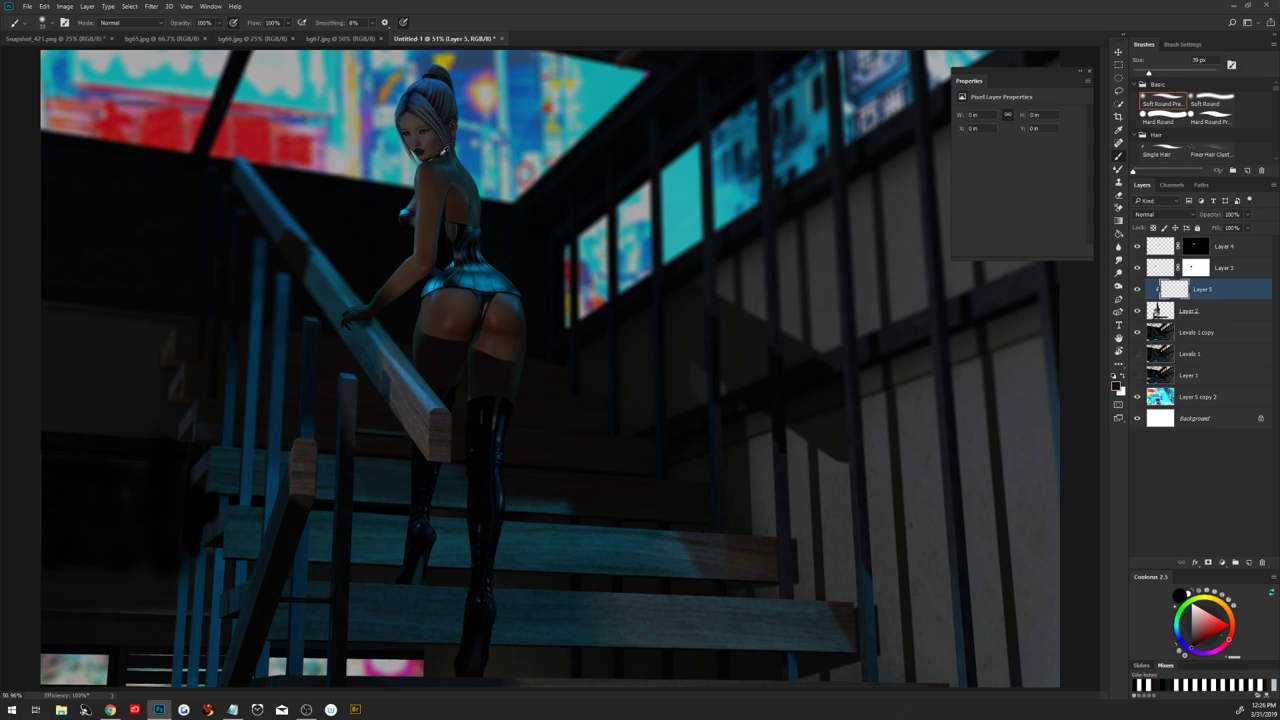
Brush light highlights over her hair, down the face and toward the neck
mouse_move(445, 150)
mouse_down()
mouse_move(415, 108)
mouse_move(404, 126)
mouse_up()
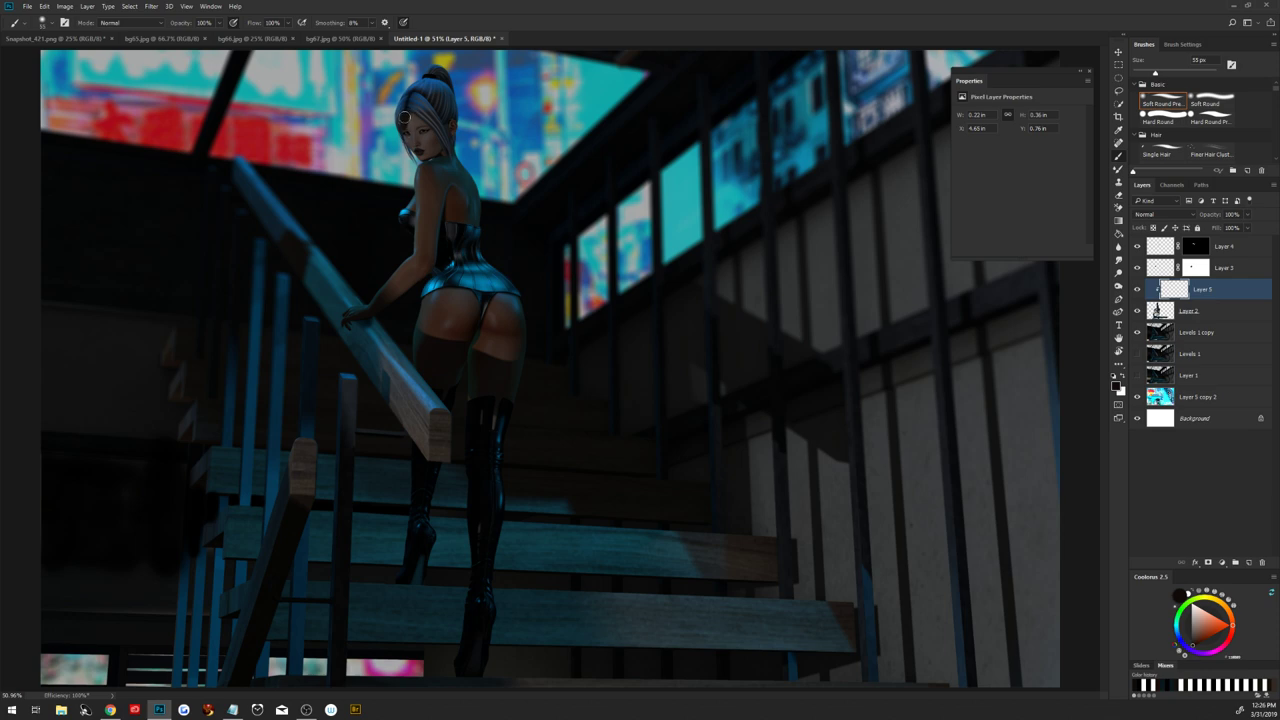
mouse_move(405, 118)
mouse_down()
mouse_move(406, 132)
mouse_move(425, 125)
mouse_up()
mouse_move(425, 128)
mouse_down()
mouse_move(442, 152)
mouse_move(415, 116)
mouse_up()
Zoom in on her head and split Layer 5's Underlying Layer blend-if slider to fade highlights over dark areas
key(z)
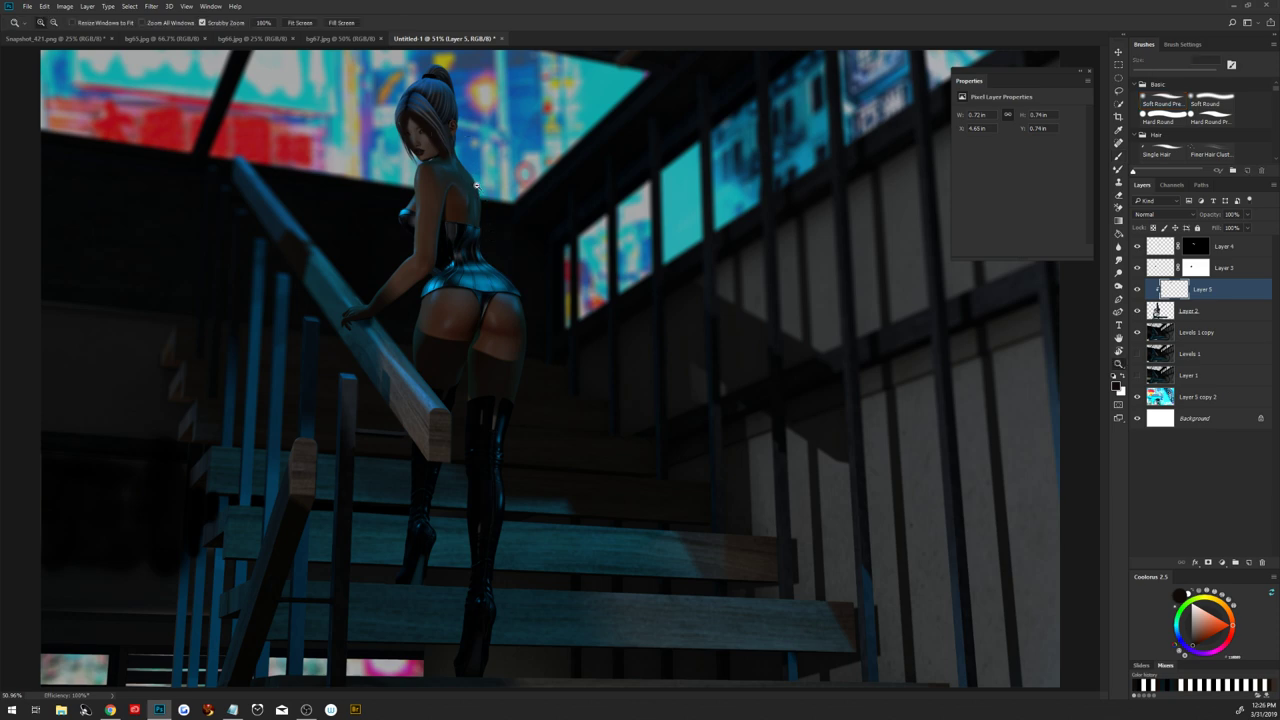
mouse_move(469, 181)
mouse_down()
mouse_move(508, 248)
mouse_move(508, 286)
mouse_move(620, 432)
mouse_up()
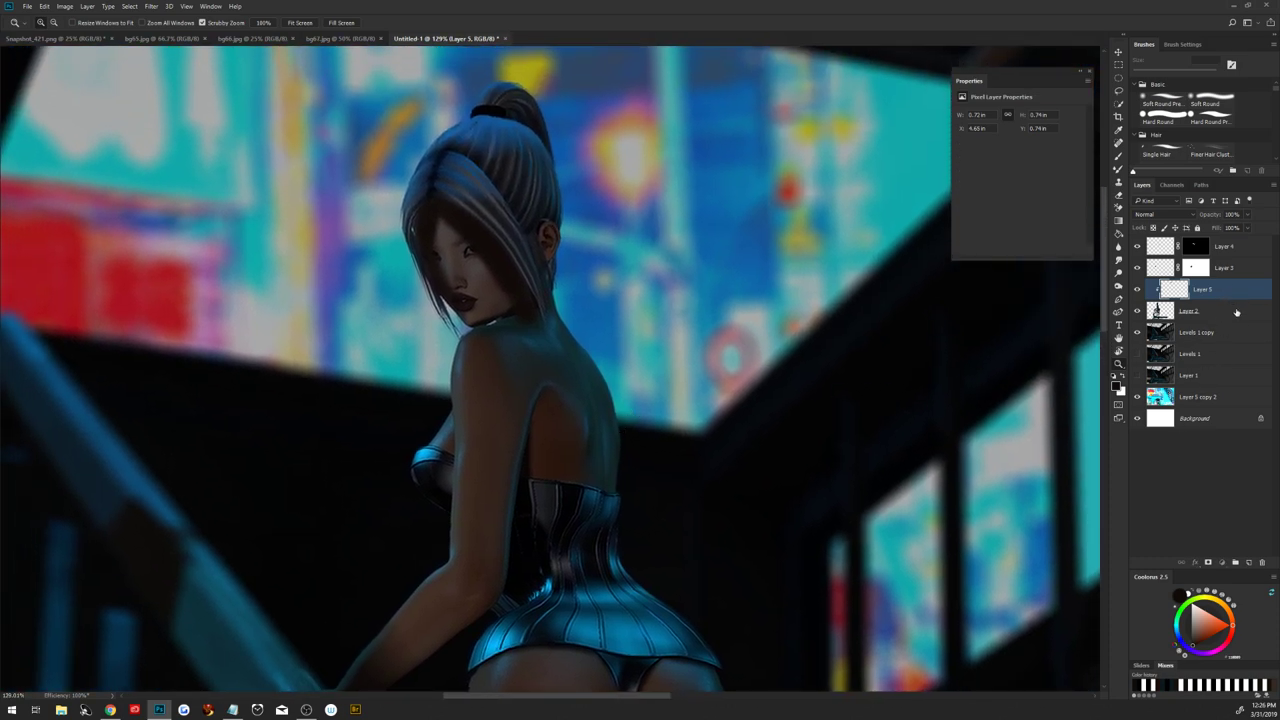
double_click(1232, 289)
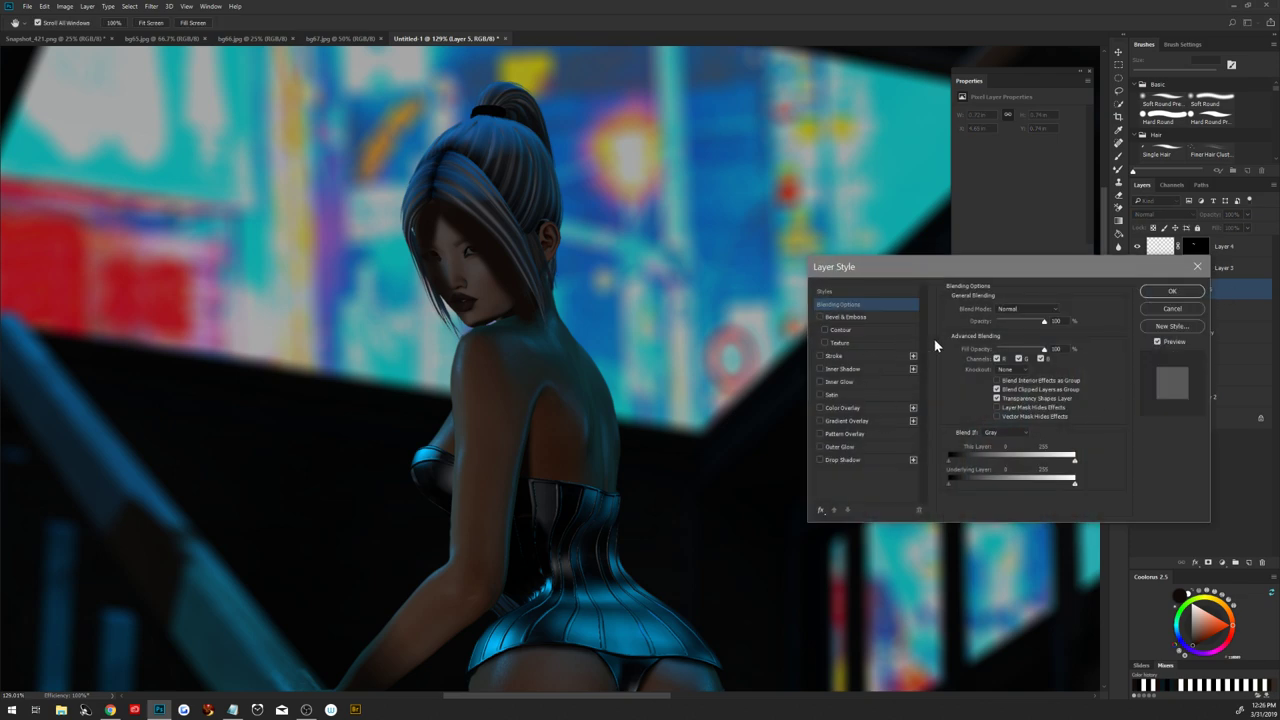
key(alt)
mouse_move(956, 491)
mouse_down()
mouse_move(975, 493)
mouse_move(959, 492)
mouse_up()
click(1172, 291)
Set the highlight layer to 75% opacity, add a white mask, rename it 'Ha', and add a layer above Layer 4
drag(1217, 215, 1200, 219)
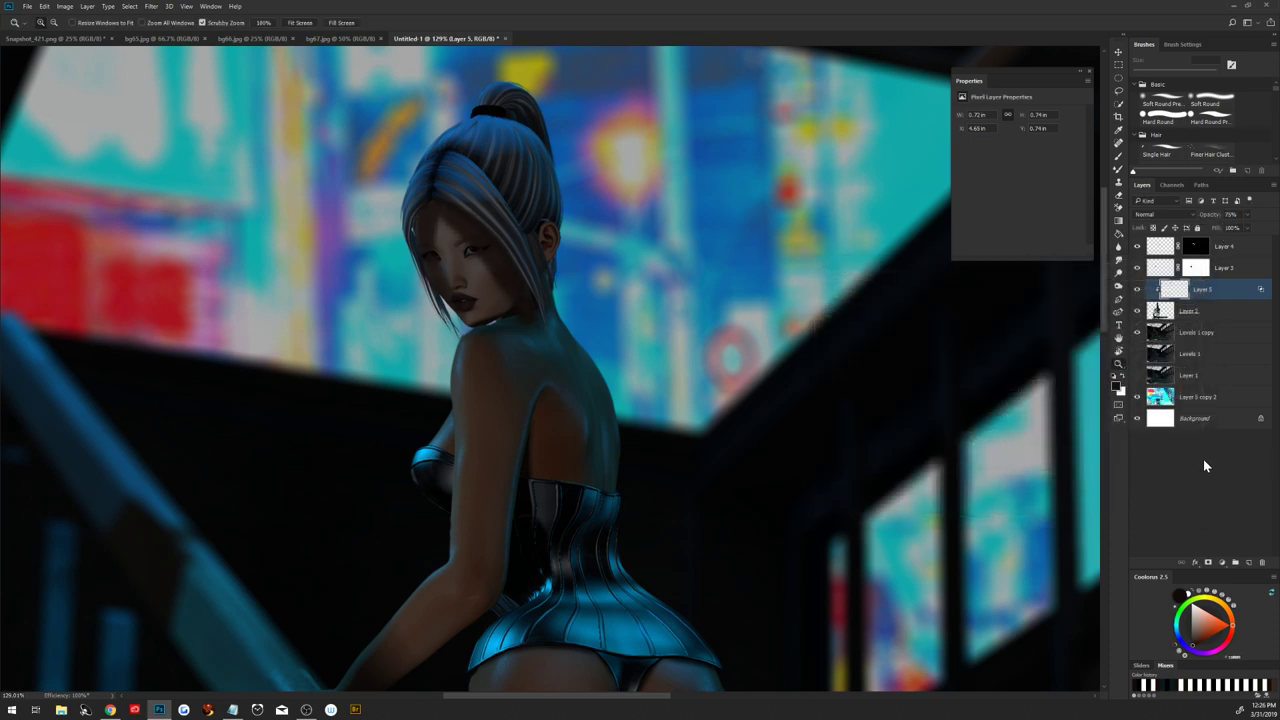
click(1208, 563)
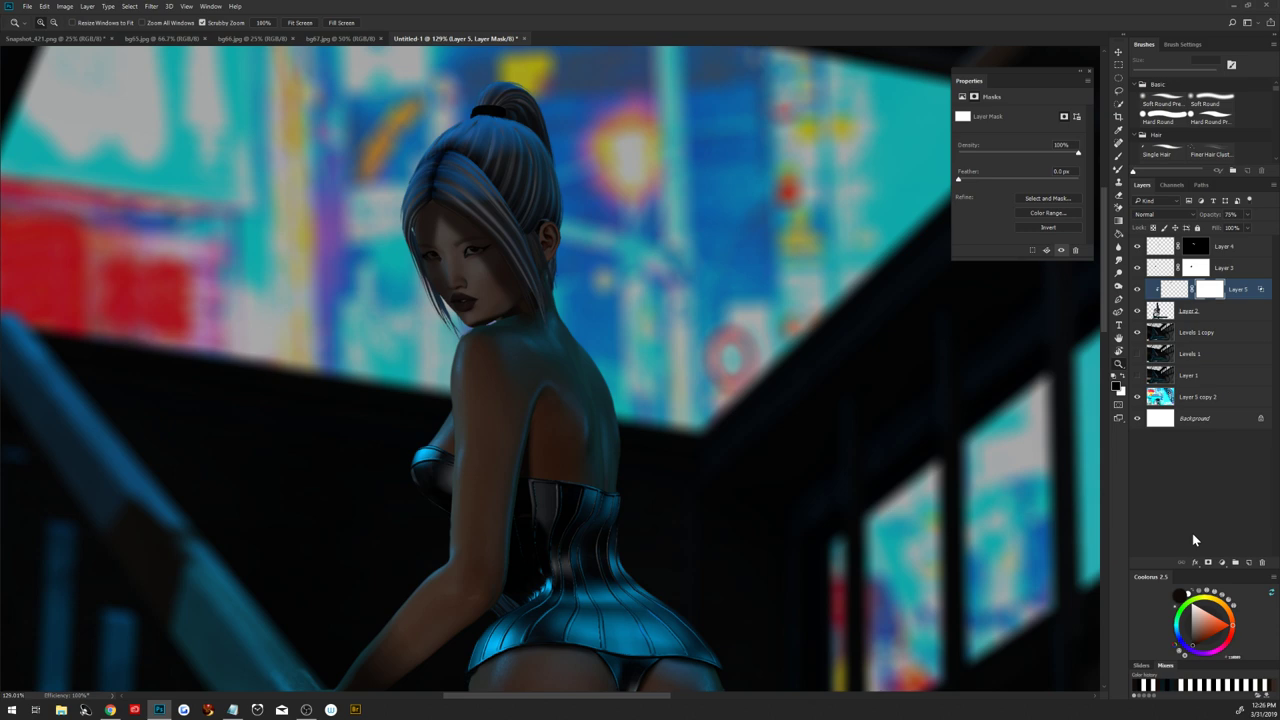
double_click(1239, 289)
text(H)
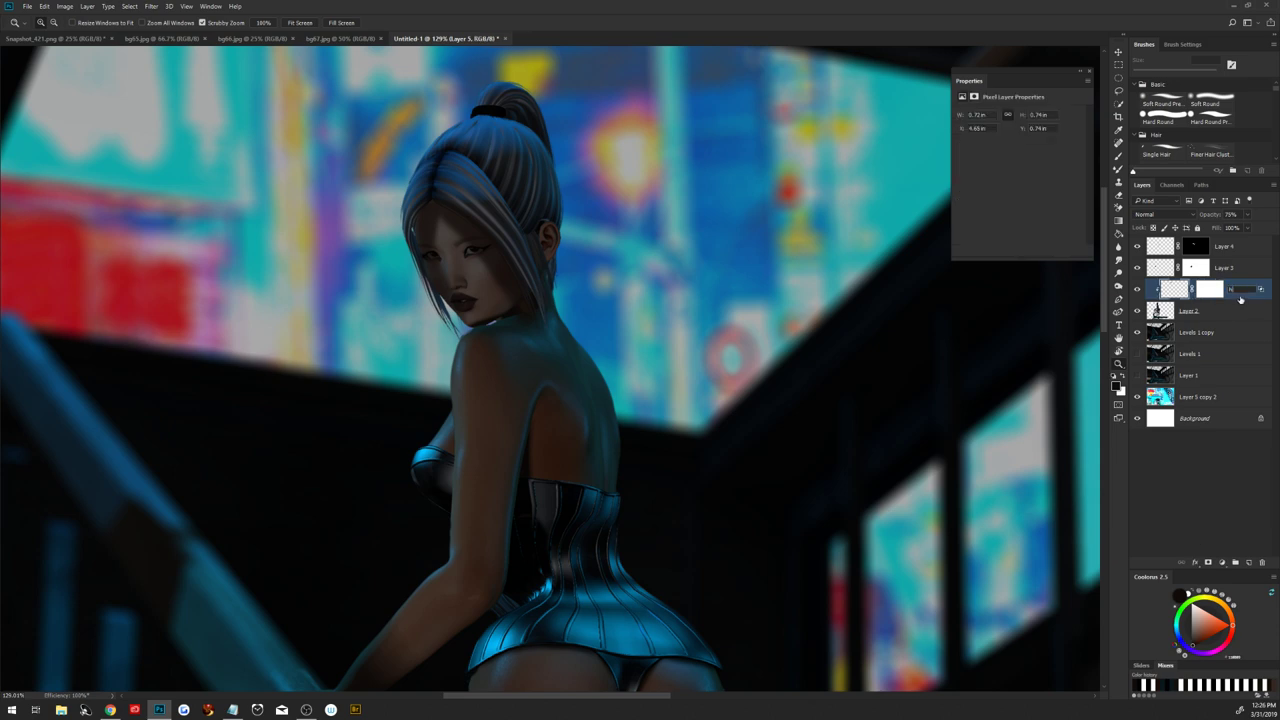
text(a)
key(Return)
click(1229, 252)
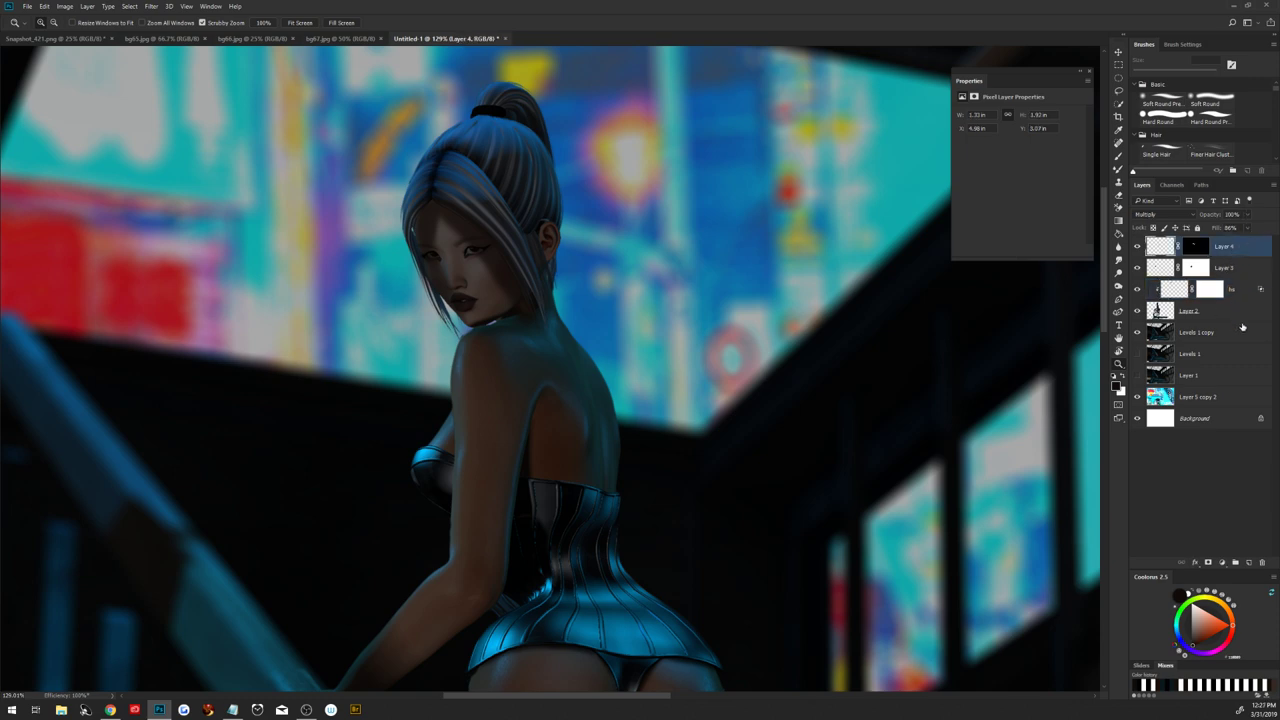
click(1248, 562)
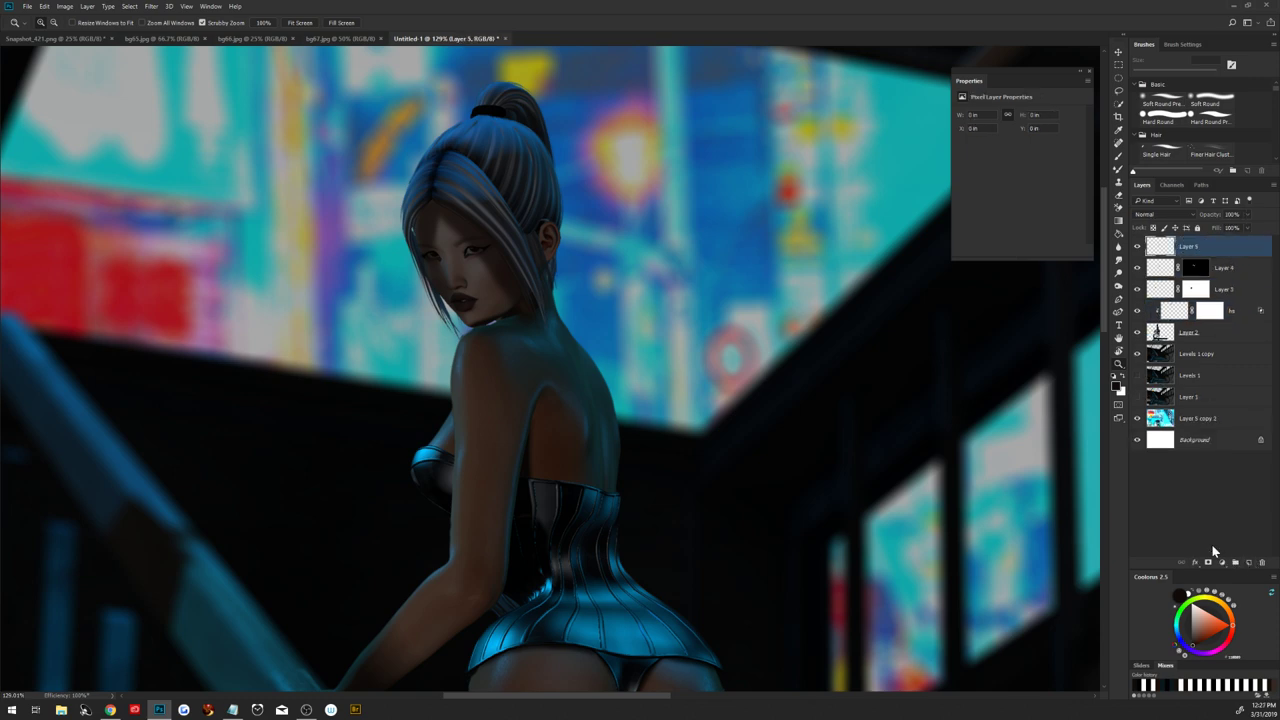
Switch to the Pinear Hair Cluster brush at 12 px and 75% flow, test a dab, and pick dark blue
click(1206, 152)
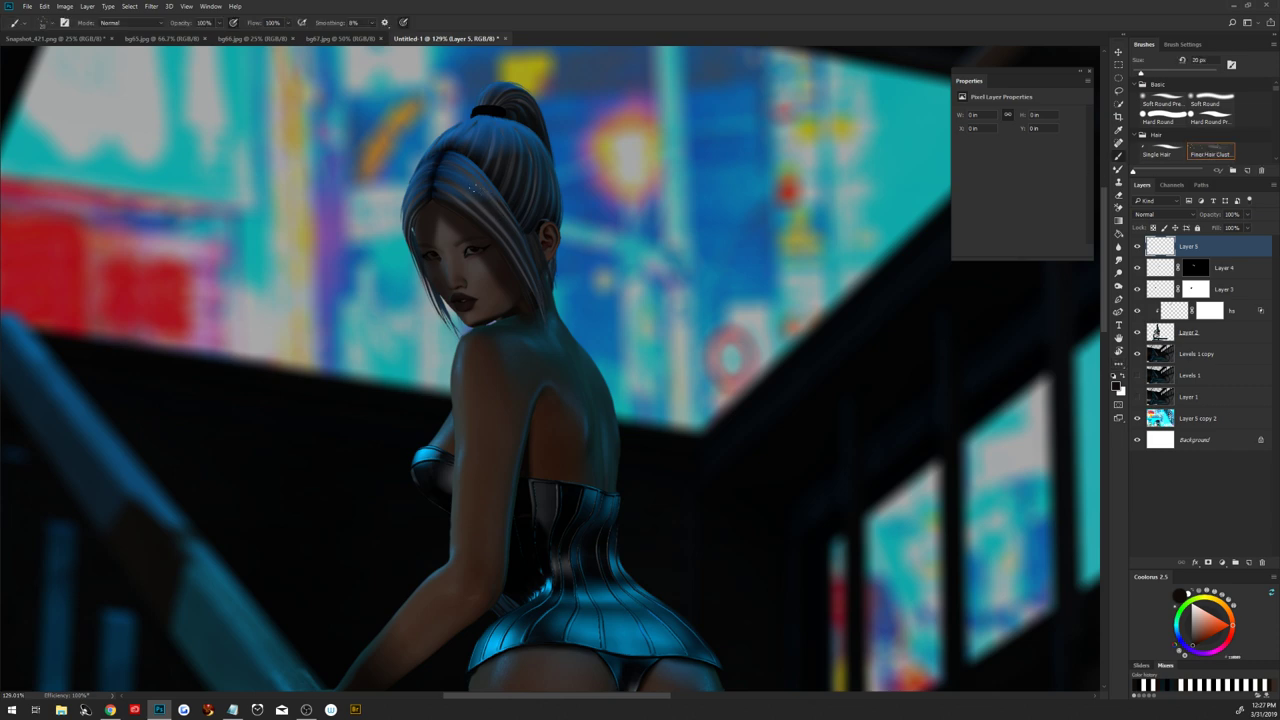
click(467, 187)
key(bracketleft)
drag(255, 22, 184, 22)
alt+click(478, 170)
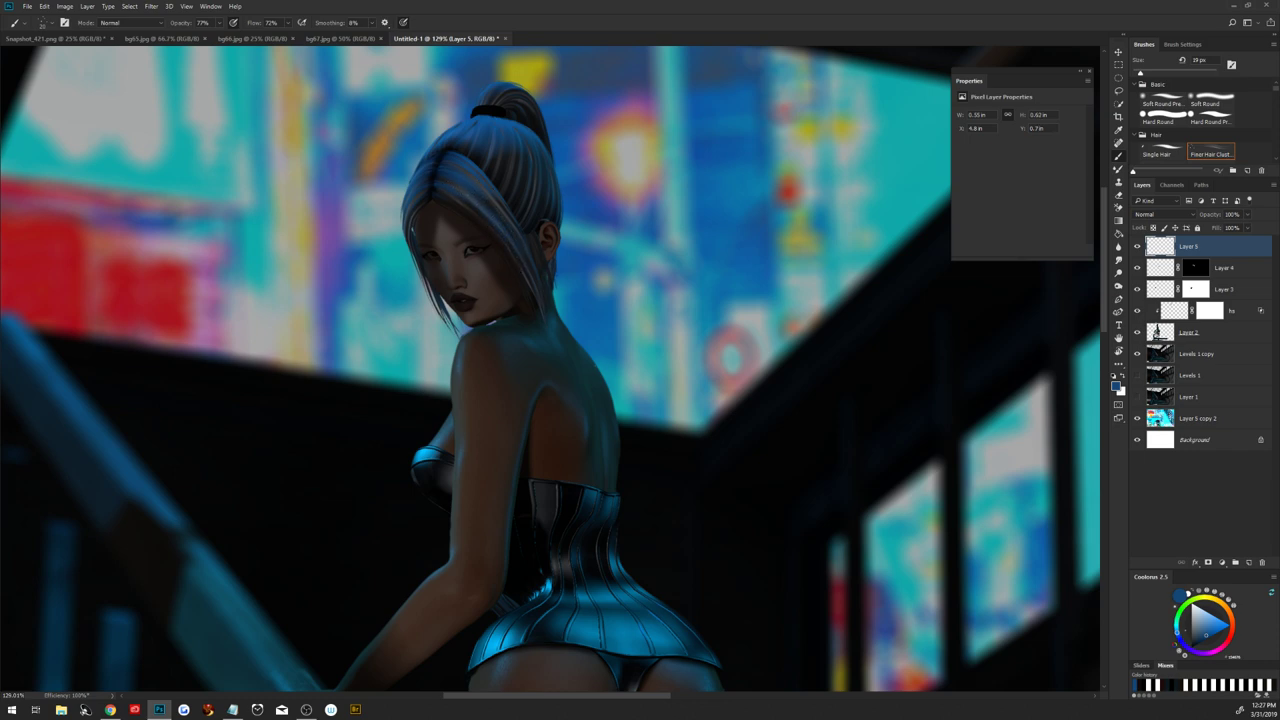
Choose a greyish blue colour and paint fine highlight strands on the hair
click(1211, 620)
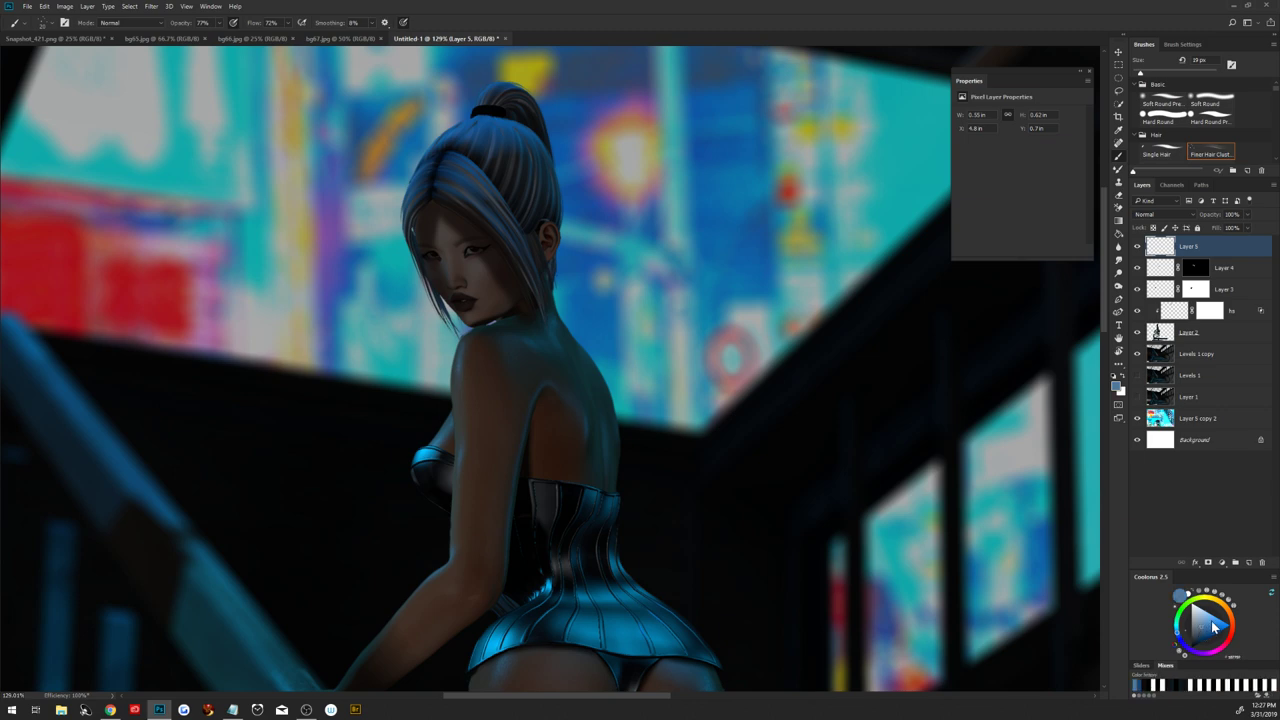
click(1195, 623)
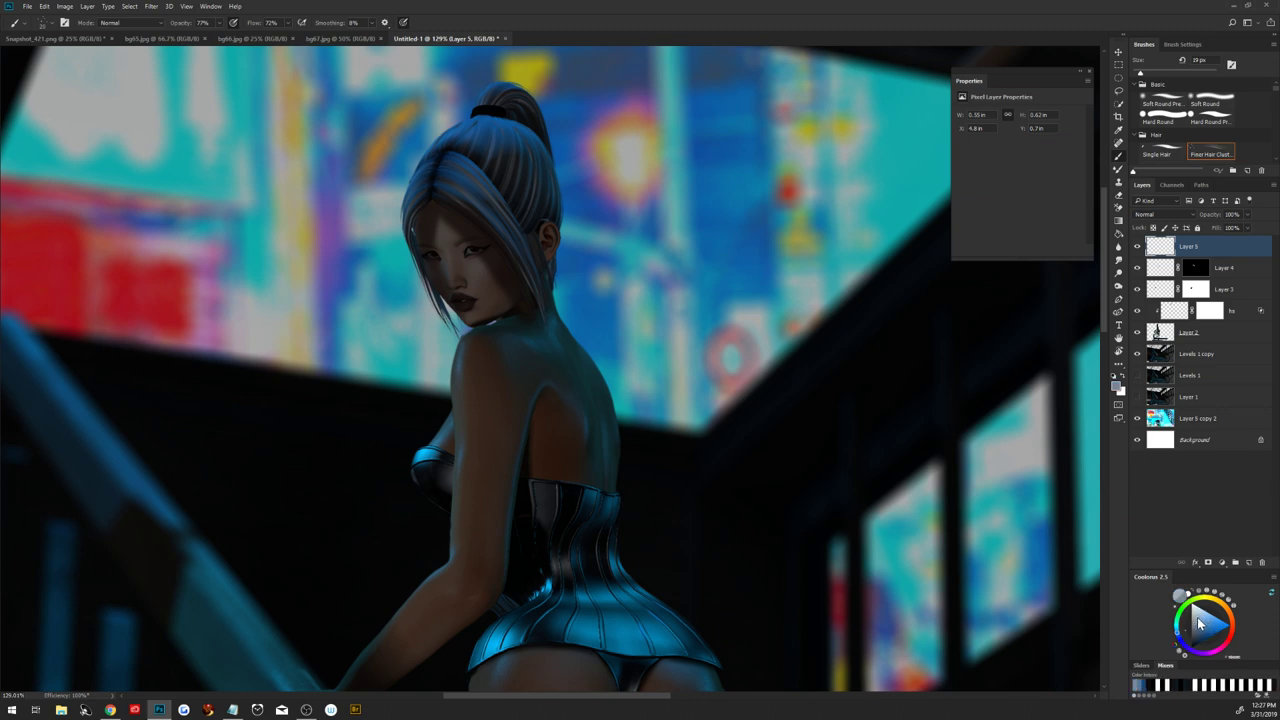
click(1197, 617)
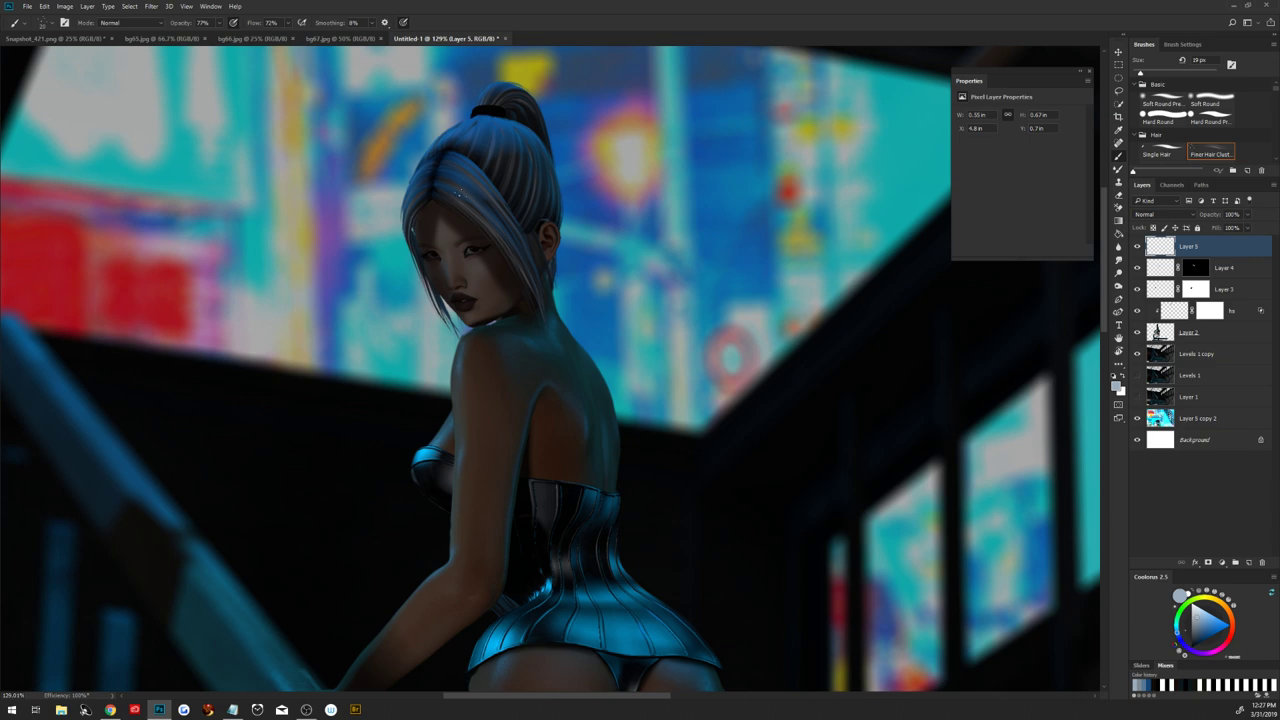
drag(462, 186, 476, 195)
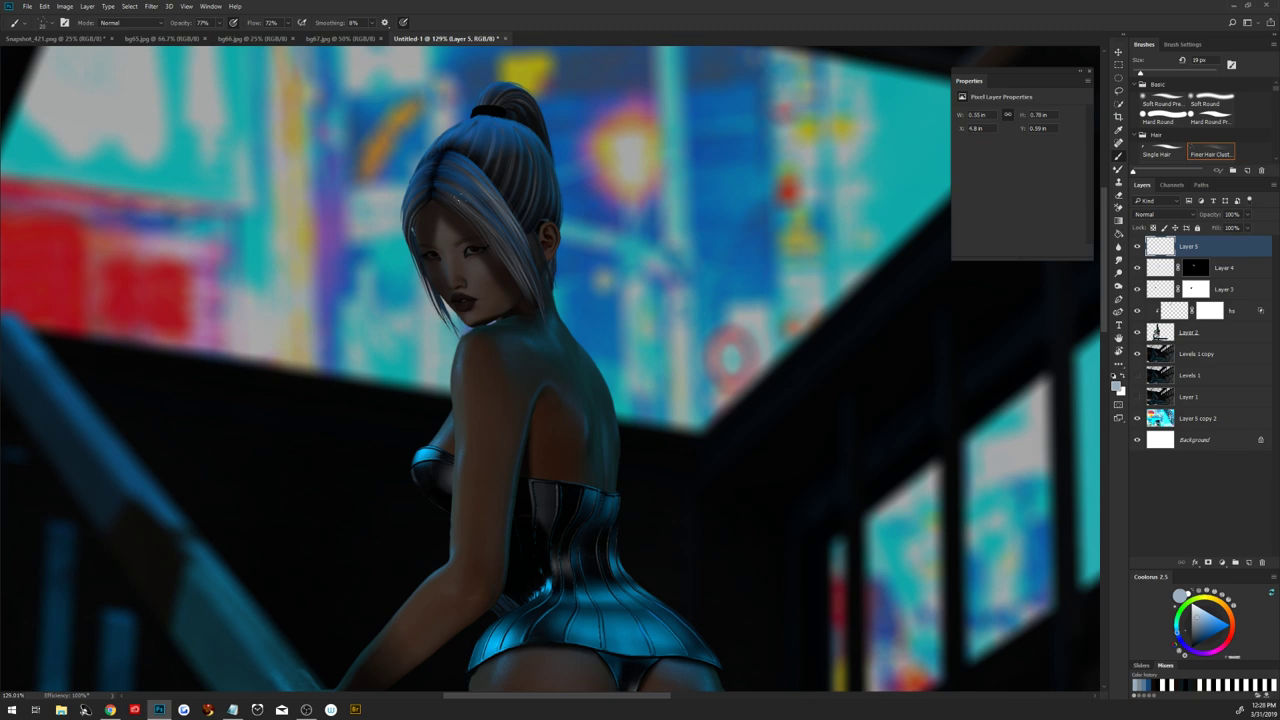
drag(432, 194, 447, 204)
Sample blue-grey tones from the hair and paint small sparkles and a thin light strand
alt+click(490, 190)
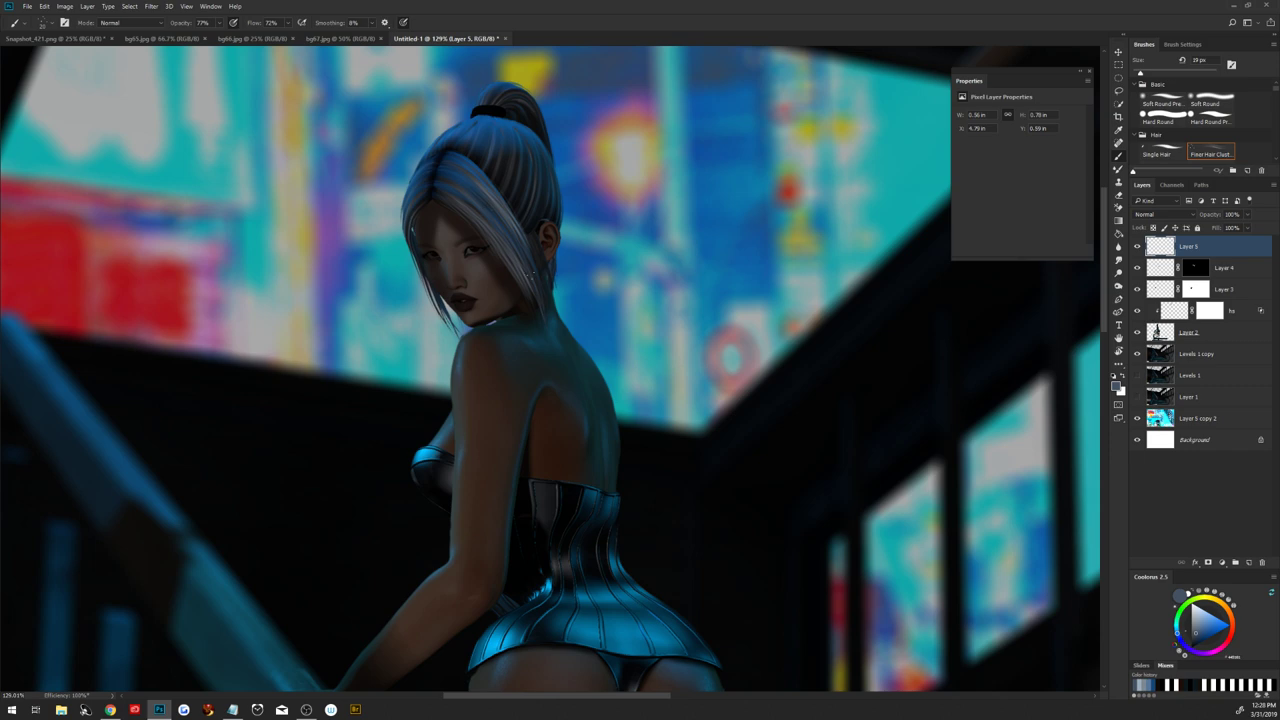
alt+click(507, 248)
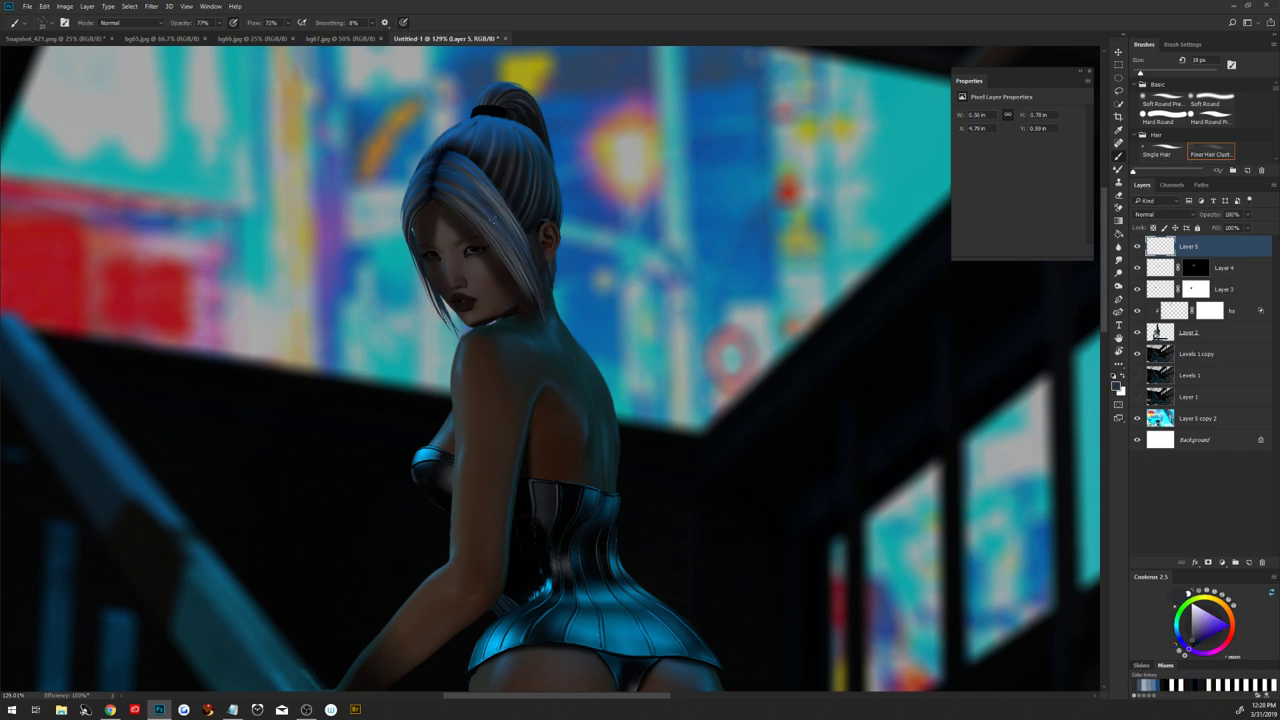
alt+click(489, 222)
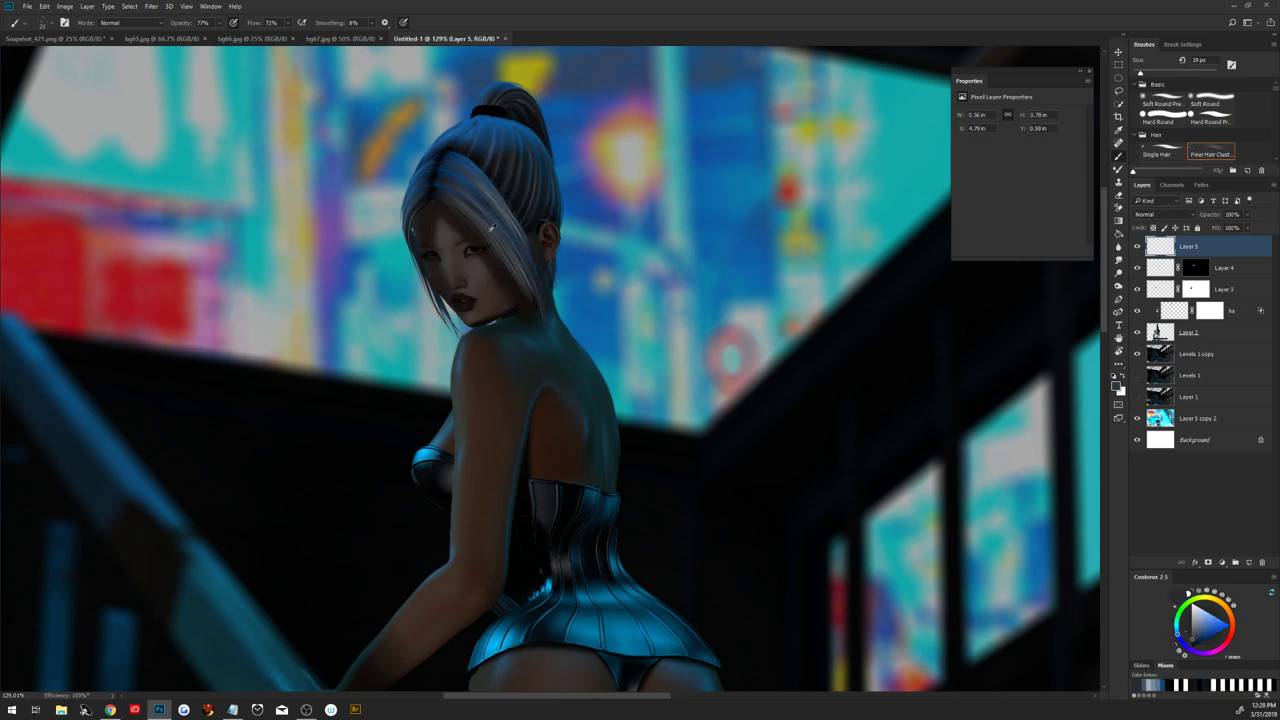
alt+click(490, 226)
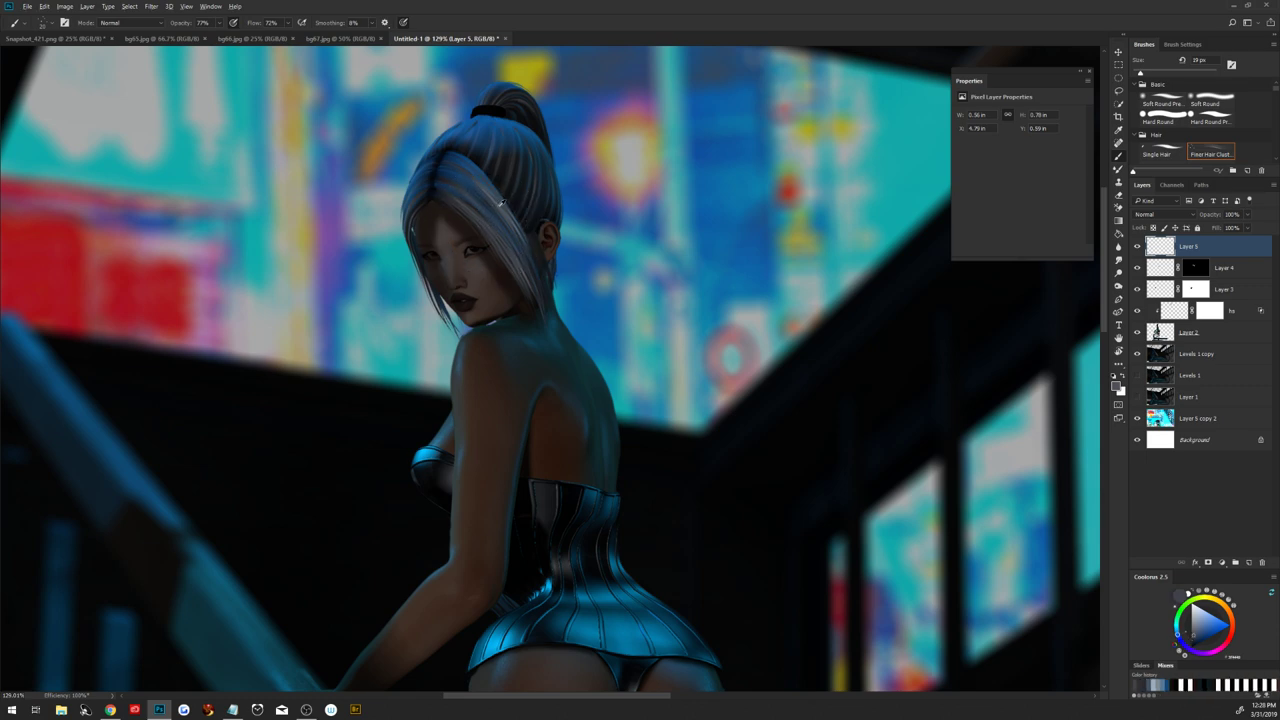
drag(442, 192, 462, 186)
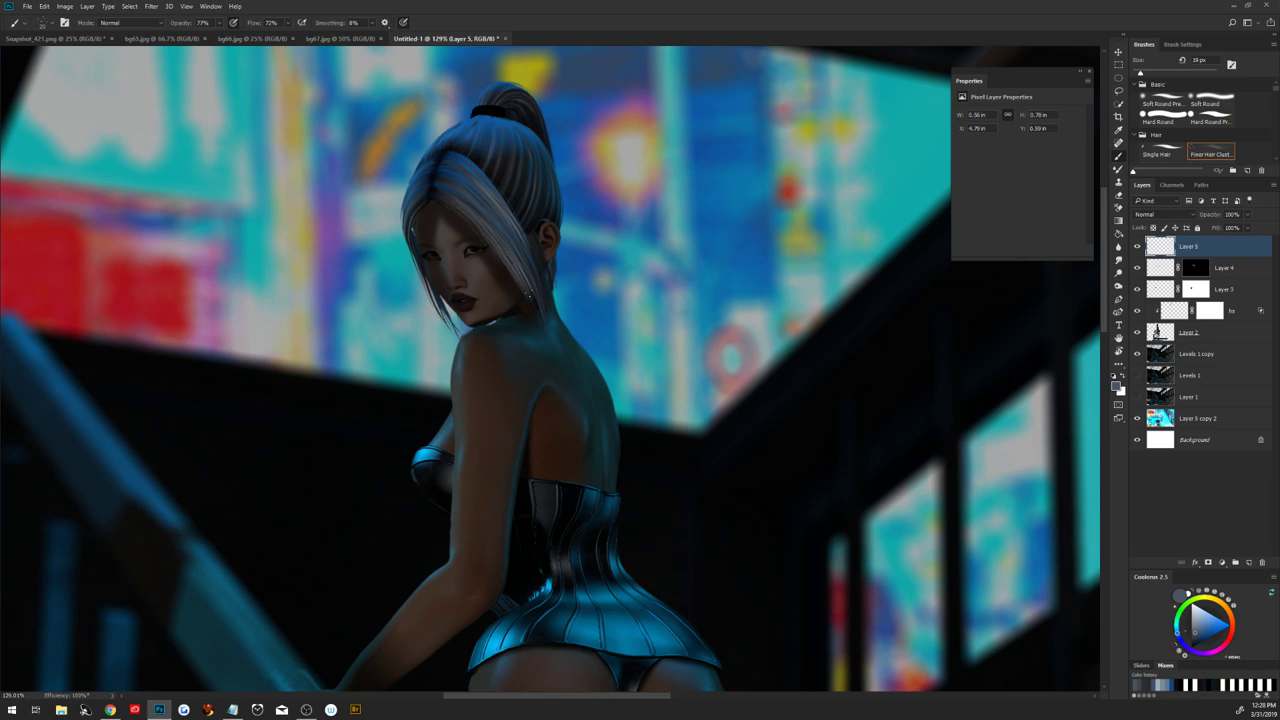
drag(525, 256, 541, 304)
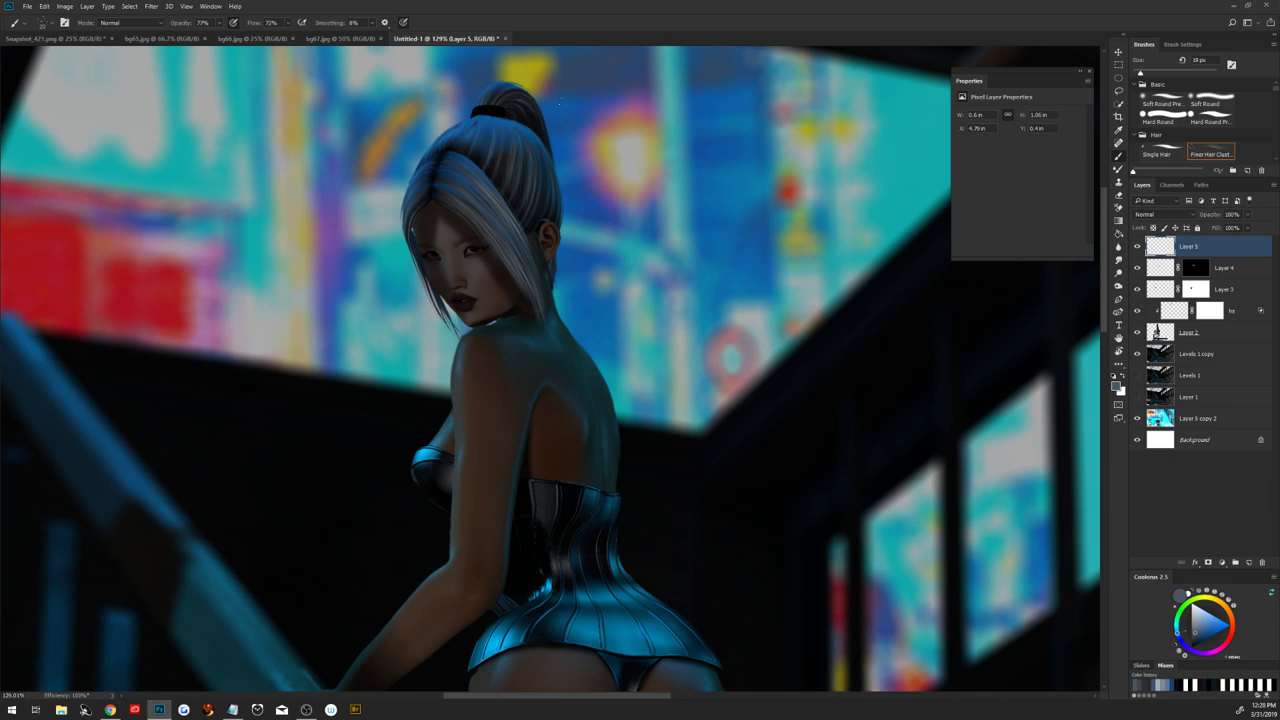
On Layer 5, paint light grey strands at the crown, sides, ponytail, earring and forehead
click(1191, 624)
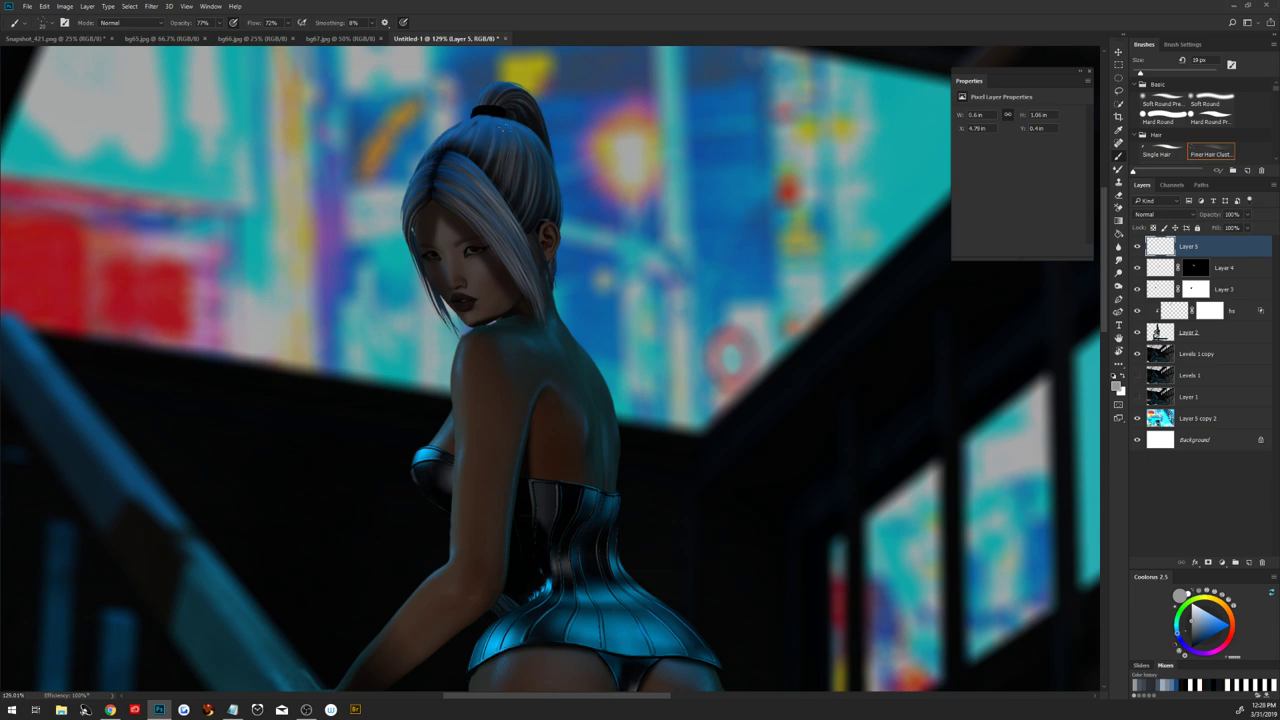
click(490, 121)
mouse_move(524, 160)
mouse_down()
mouse_move(522, 204)
mouse_move(544, 210)
mouse_up()
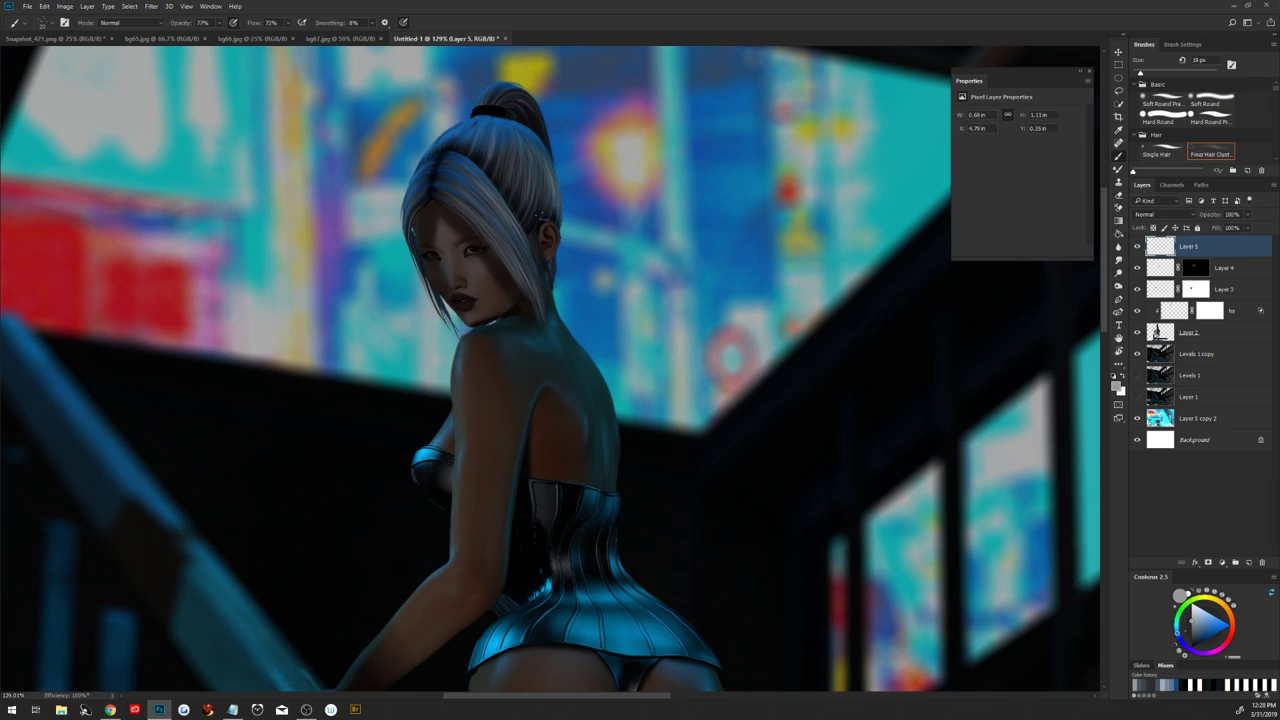
drag(537, 200, 535, 220)
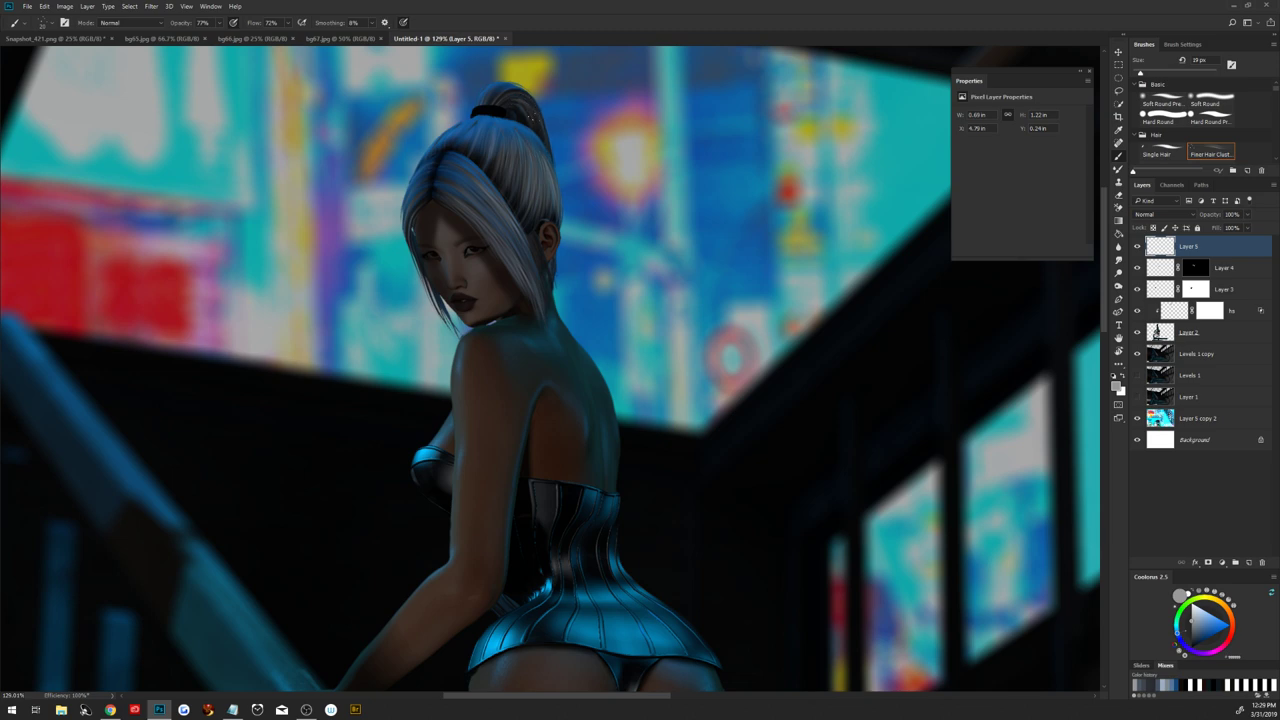
drag(539, 134, 546, 146)
drag(548, 270, 550, 286)
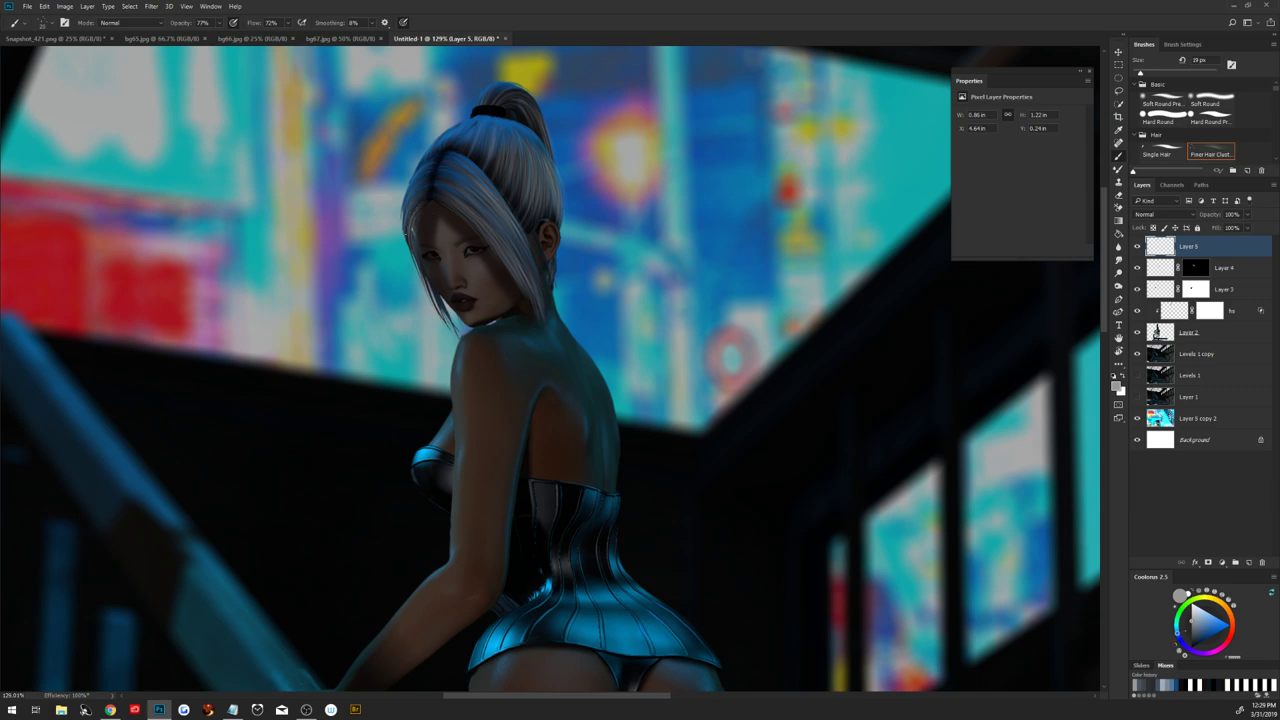
drag(415, 206, 415, 224)
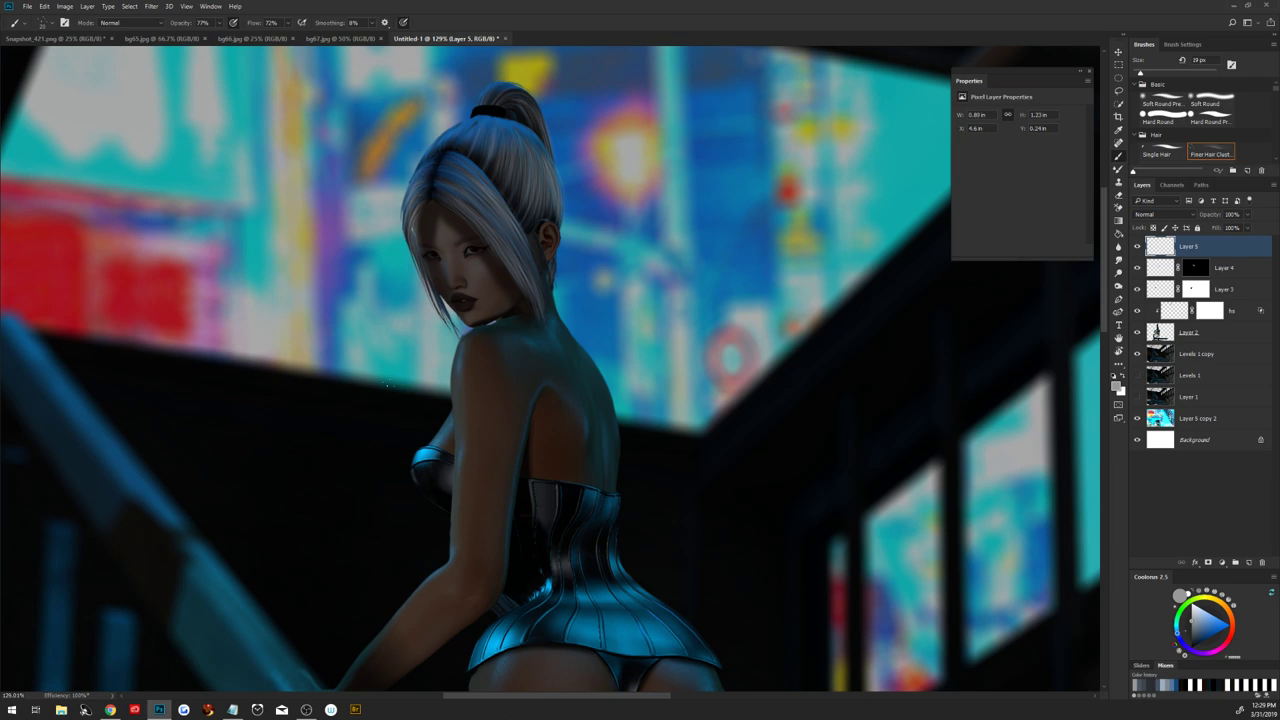
key(ctrl+0)
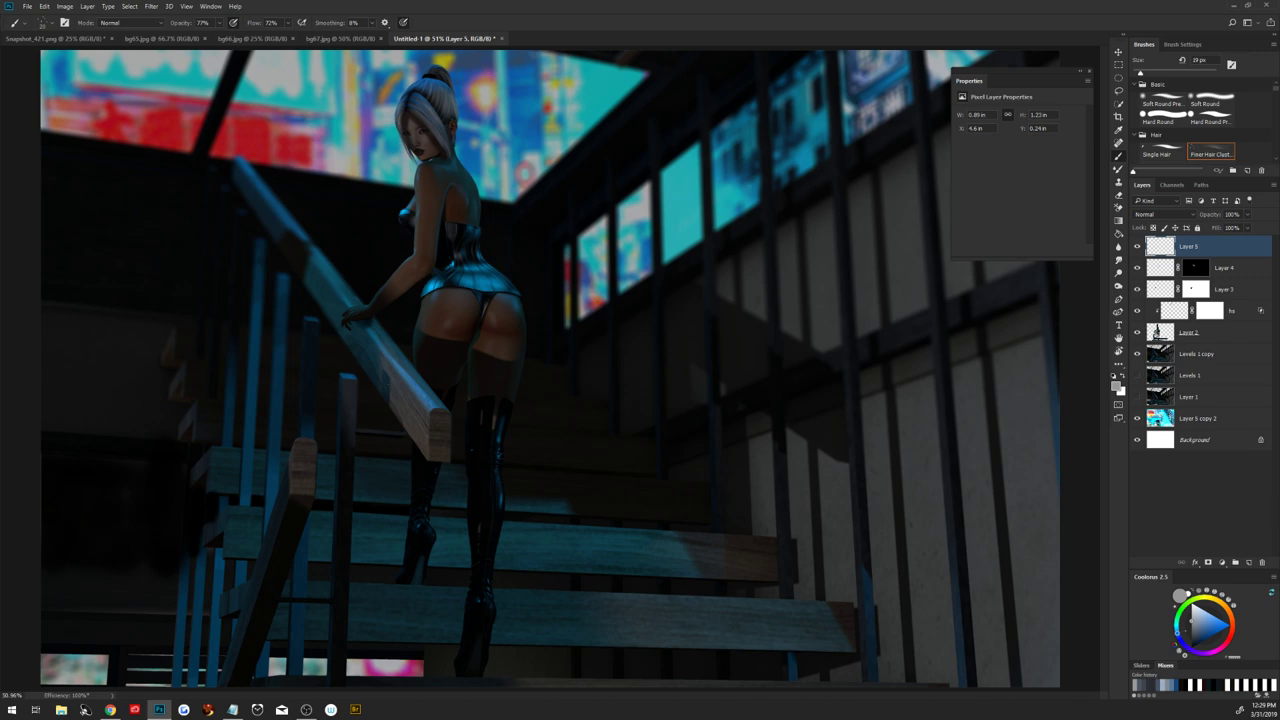
Dab strands at the top of the hair with a 27 px brush, then select Levels 1 copy
drag(440, 130, 446, 130)
key(d)
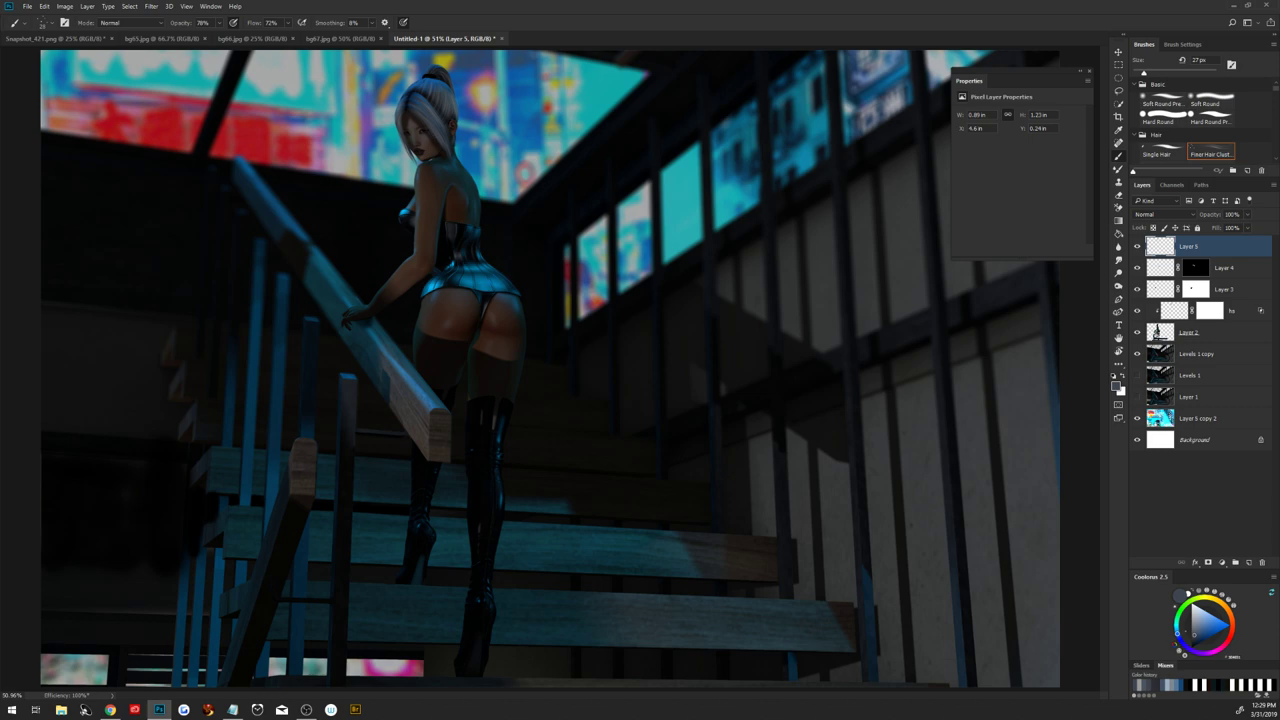
scroll(481, 135, up, 3)
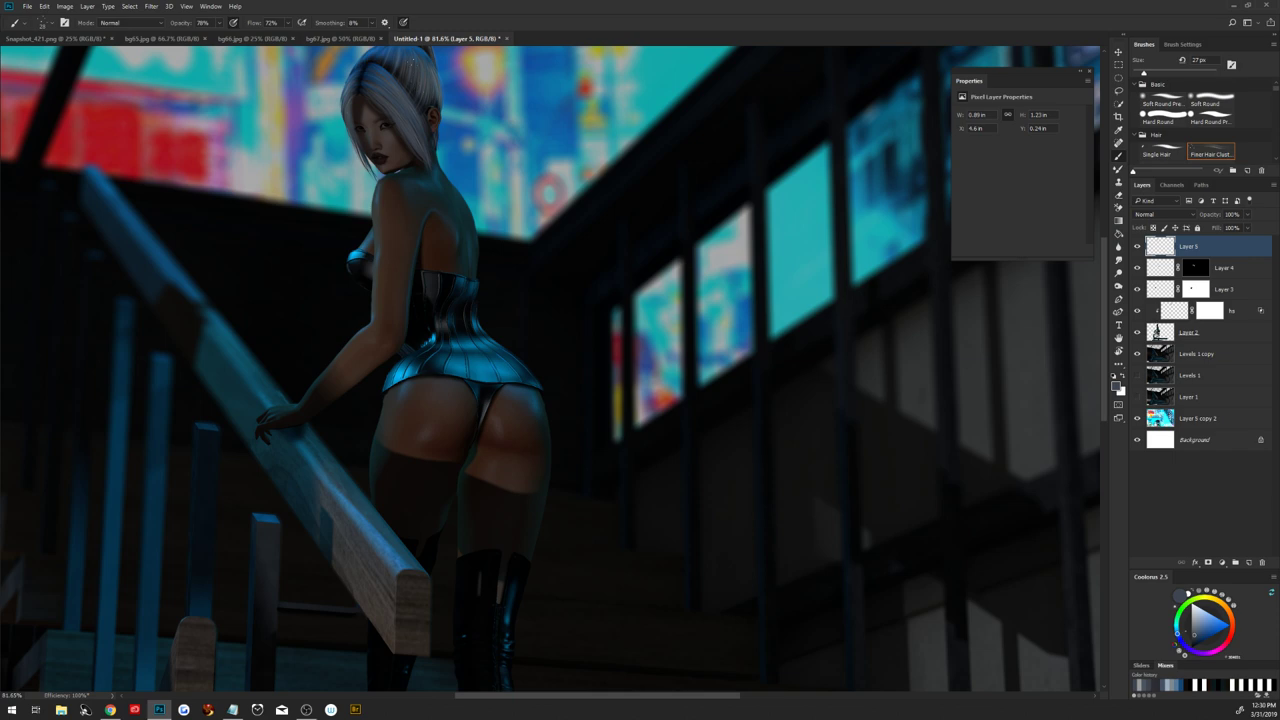
scroll(430, 81, up, 2)
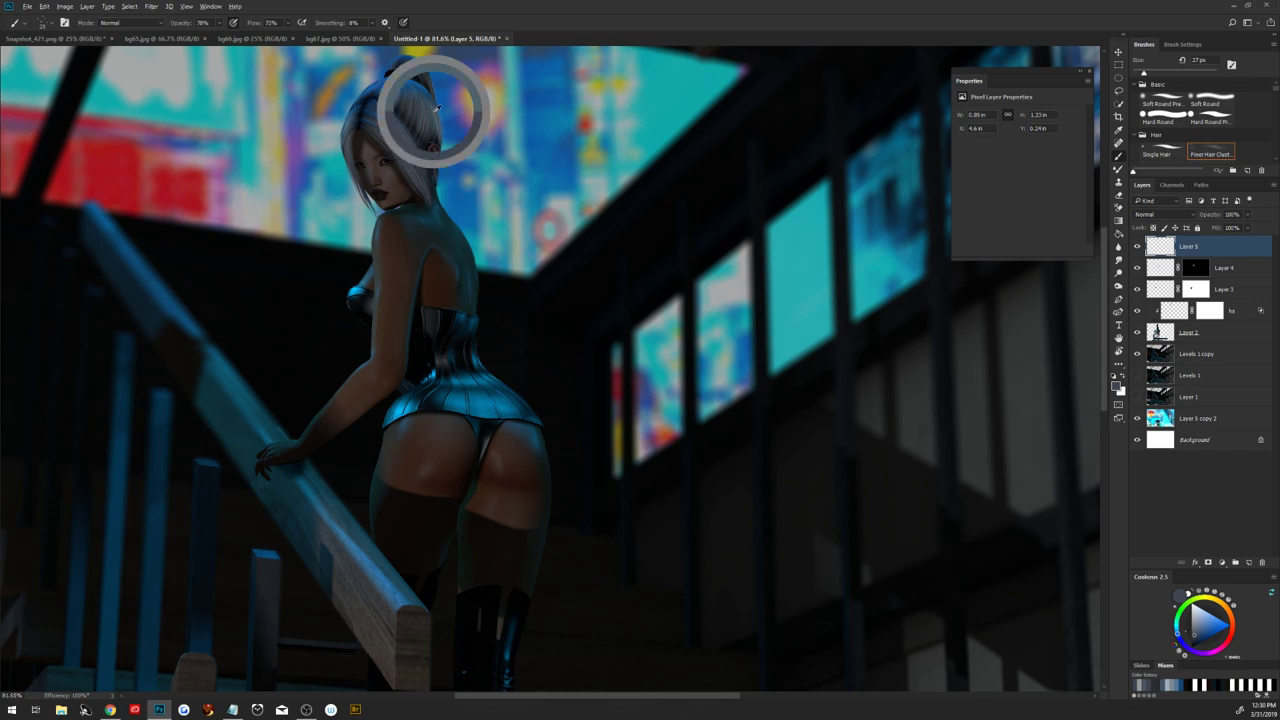
click(433, 112)
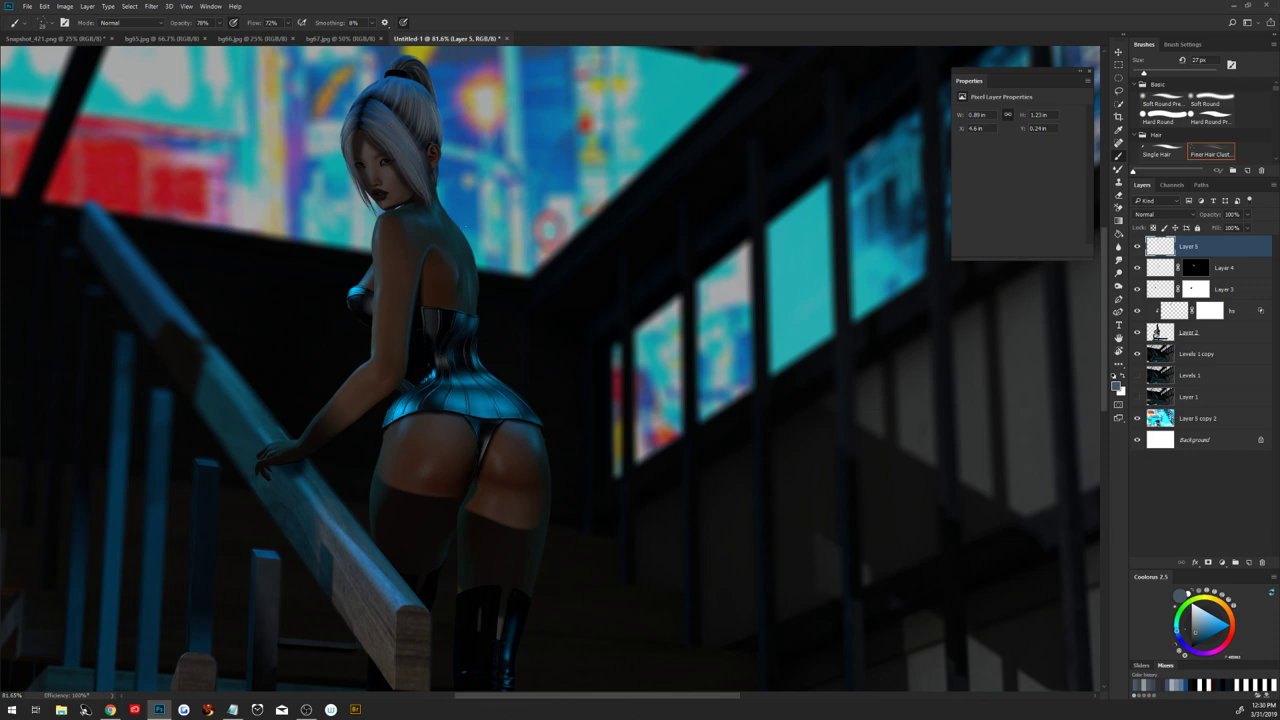
click(1220, 362)
Add Layer 6 above Levels 1 copy and paint light grey strokes, then return to Layer 5
click(1248, 563)
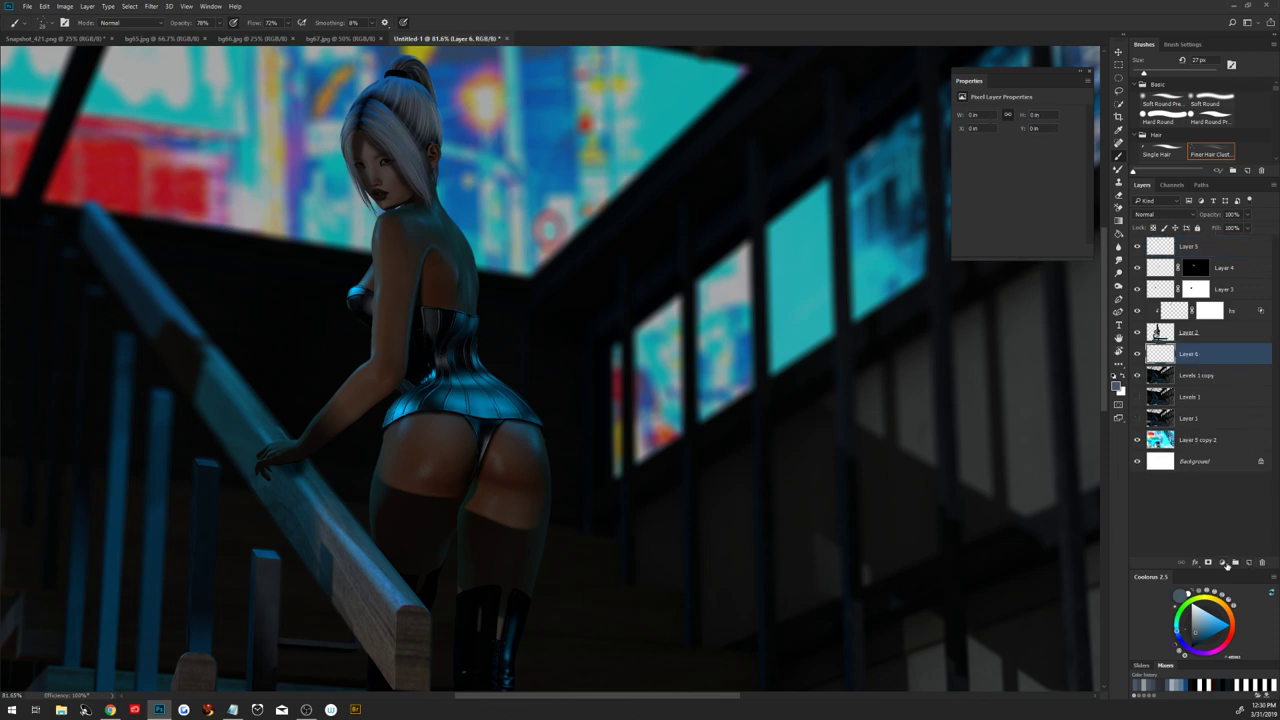
click(1194, 630)
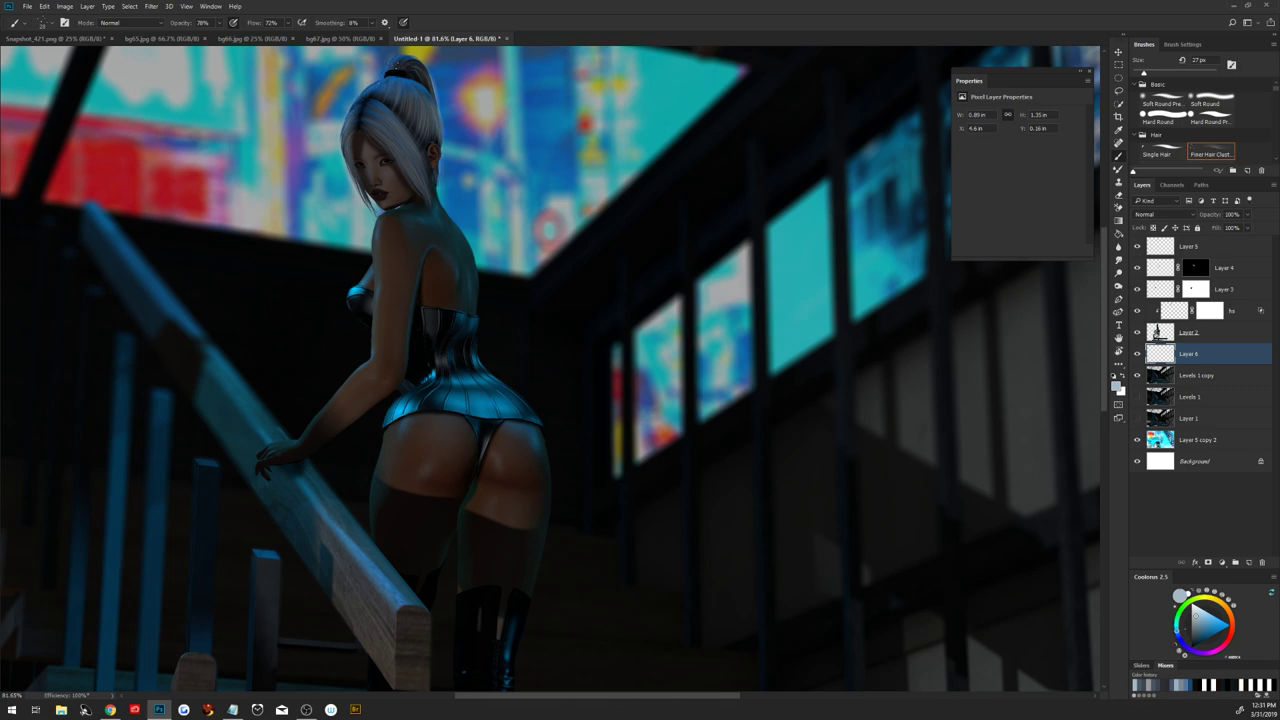
key(ctrl+z)
click(1170, 247)
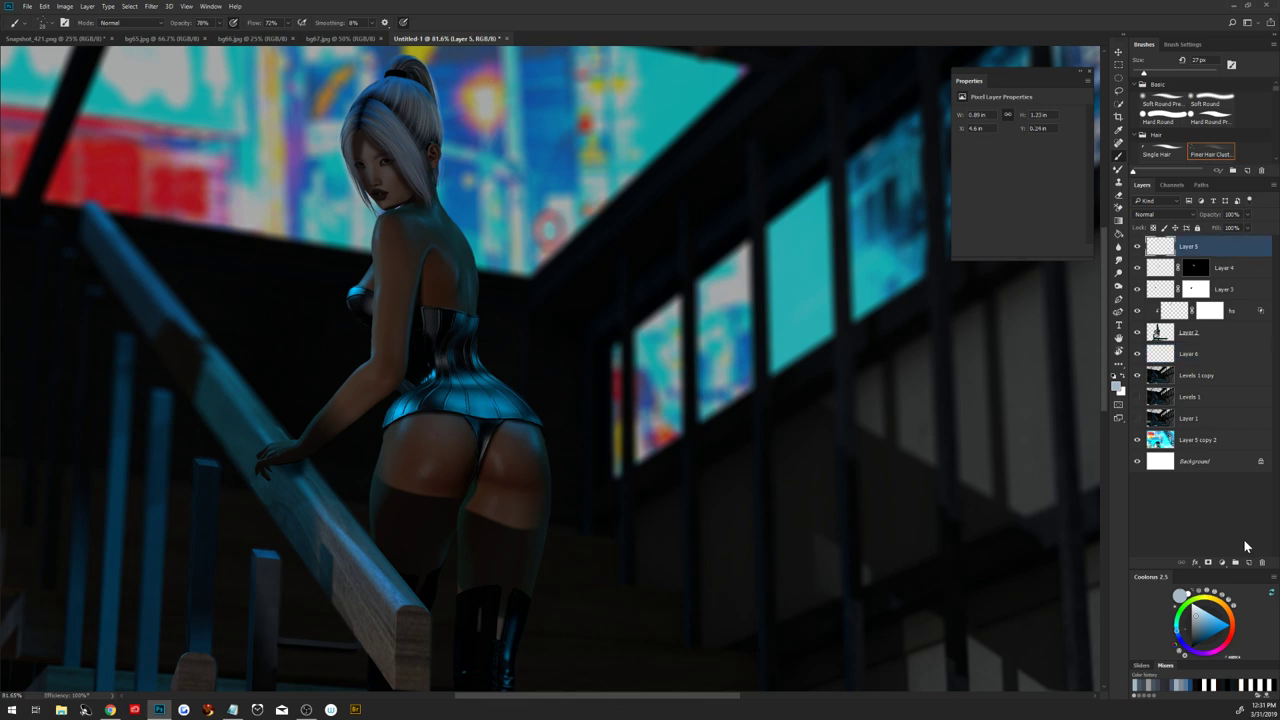
Zoom in on the face, pick a darker paint colour, refit the view, and open Filter > Blur
key(ctrl+0)
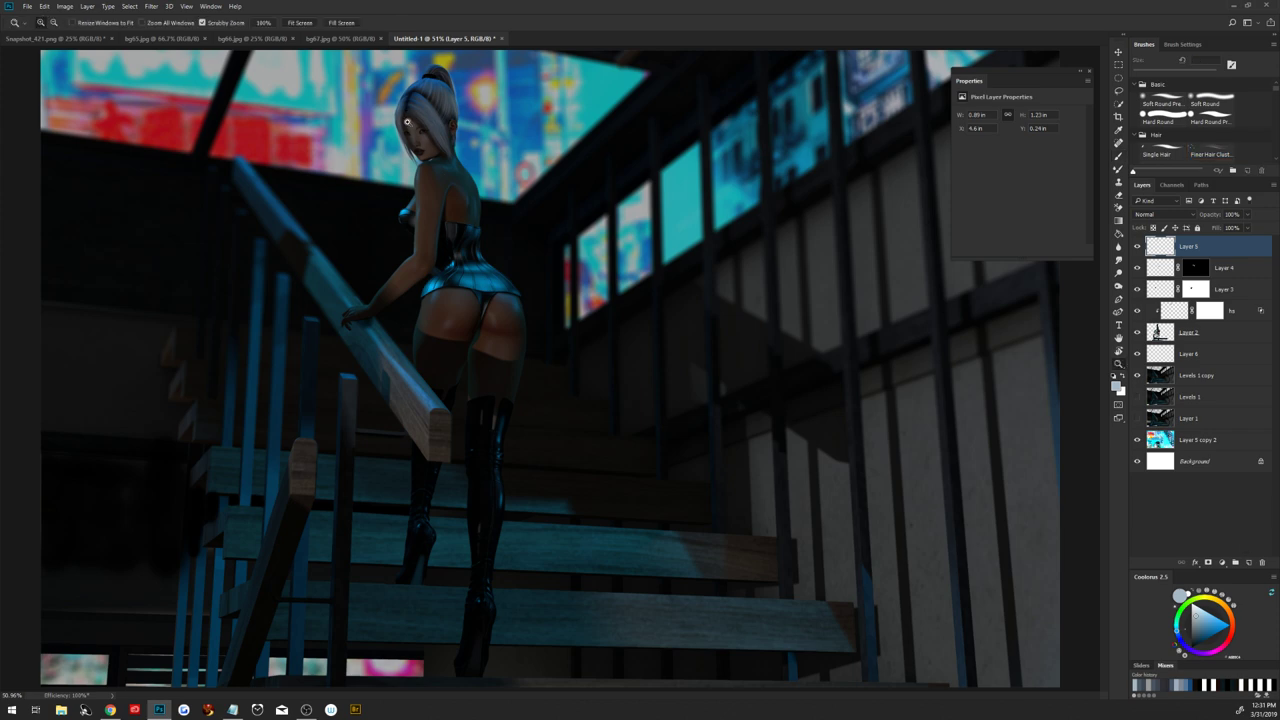
drag(405, 115, 400, 131)
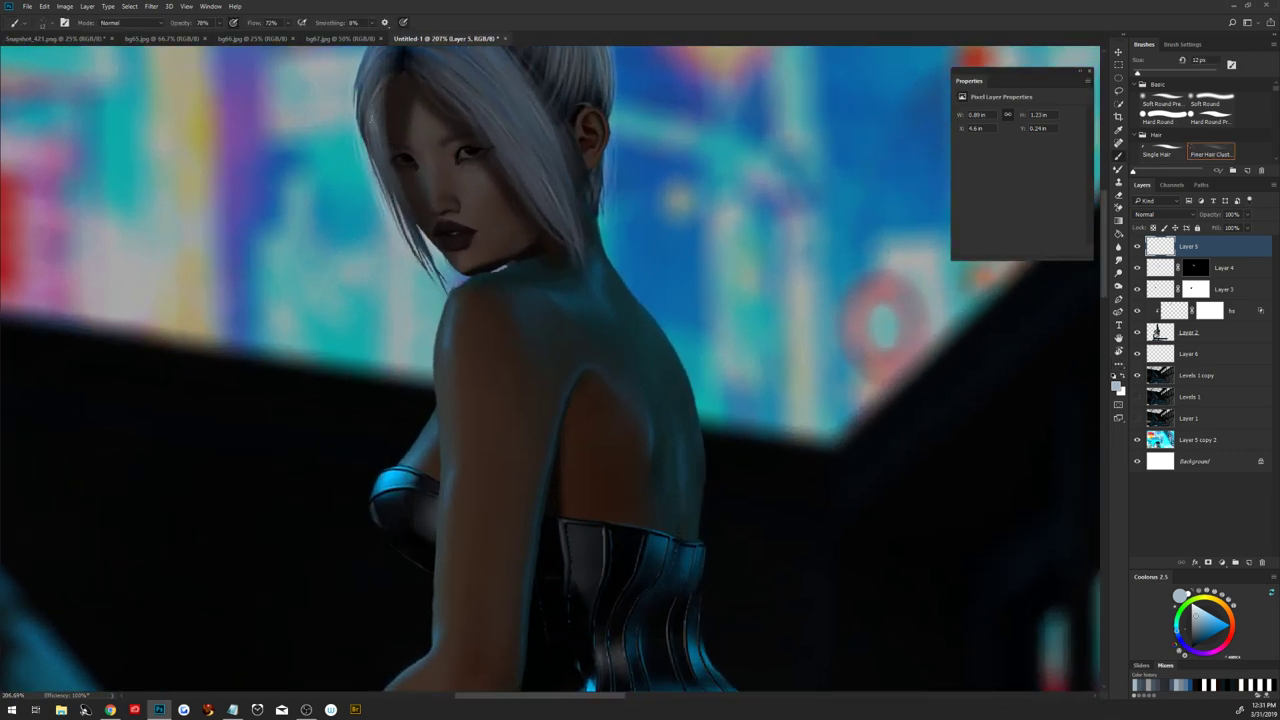
click(1215, 626)
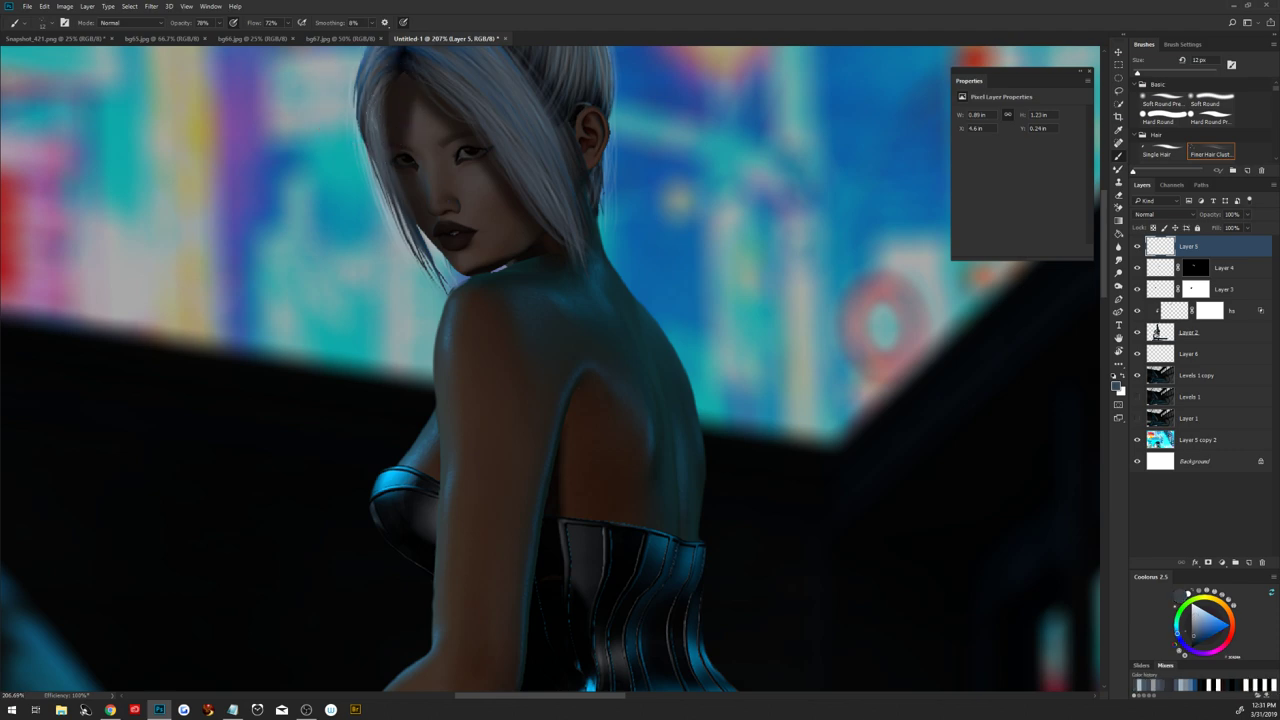
key(ctrl+0)
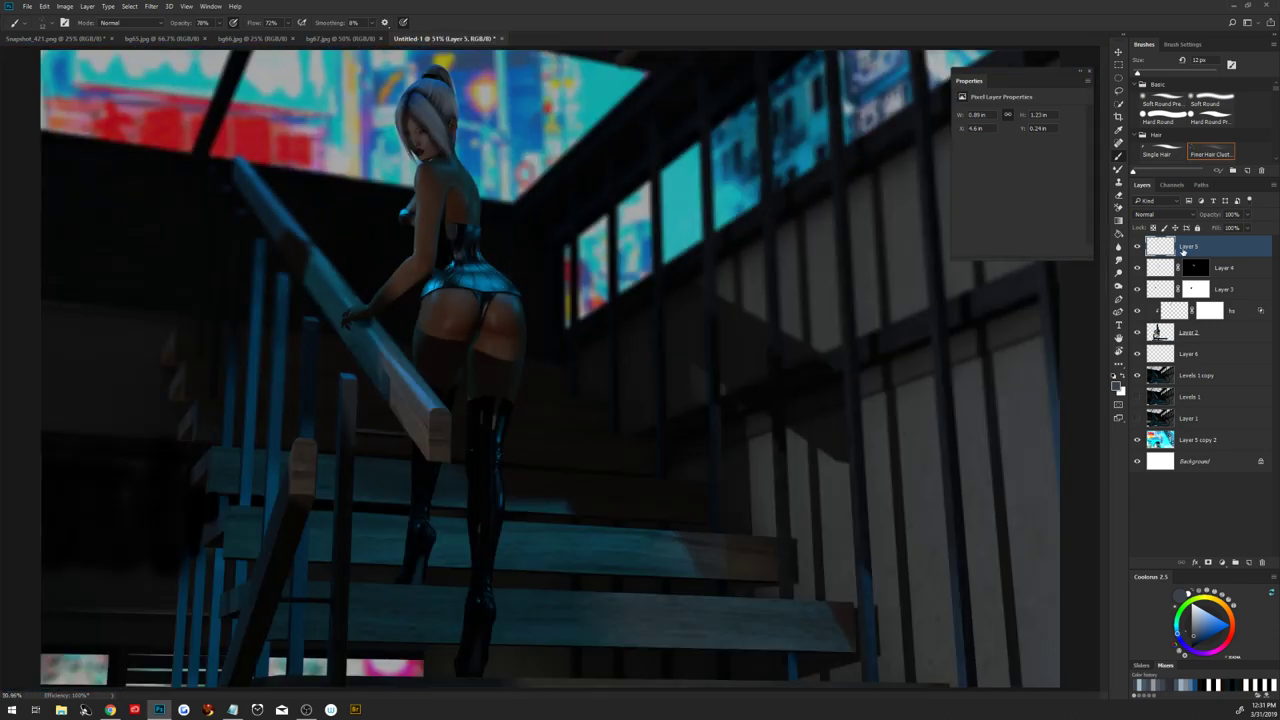
click(152, 7)
mouse_move(164, 186)
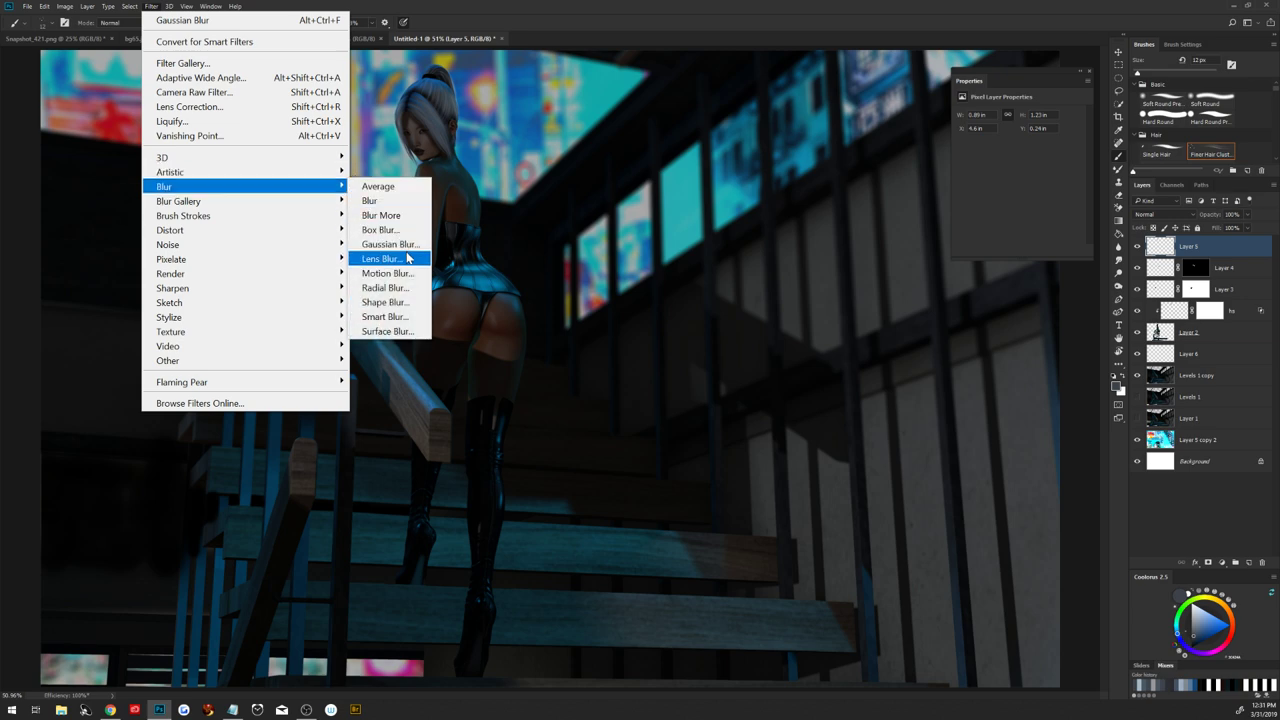
Soften Layer 5 with a 0.9-pixel Gaussian Blur and add a new Layer 7 above it
click(418, 245)
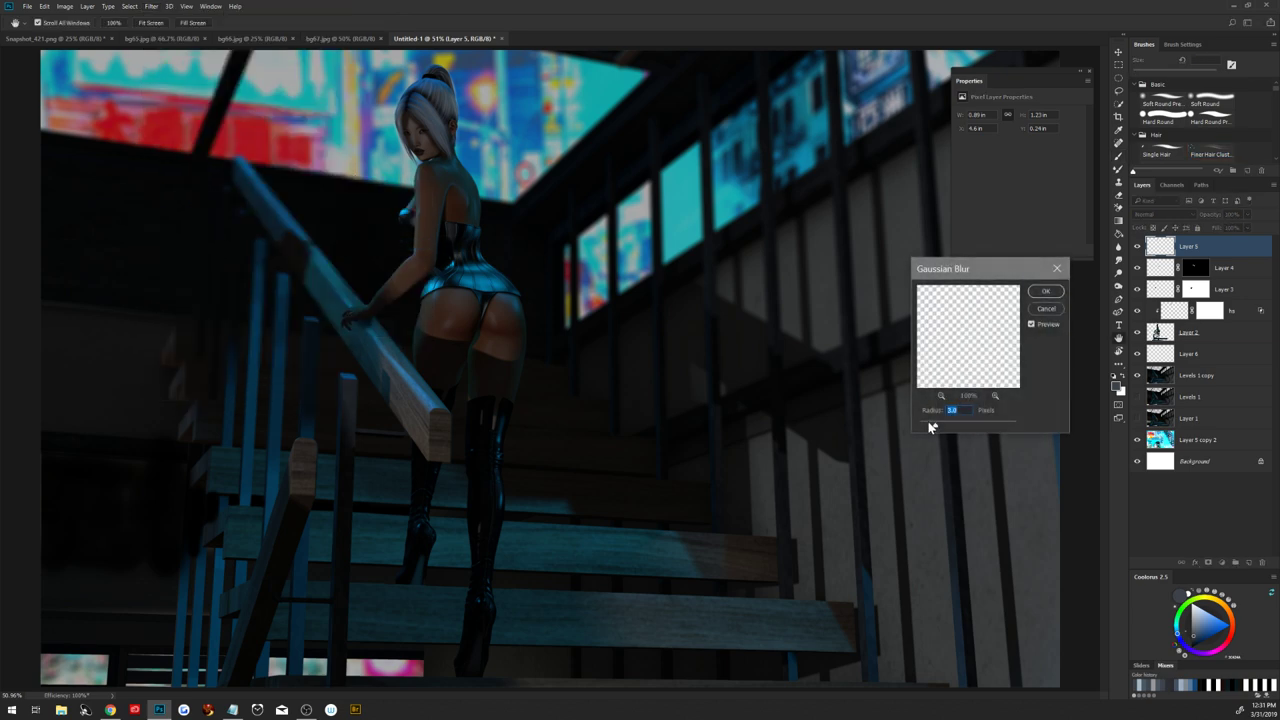
drag(930, 427, 923, 427)
click(1043, 293)
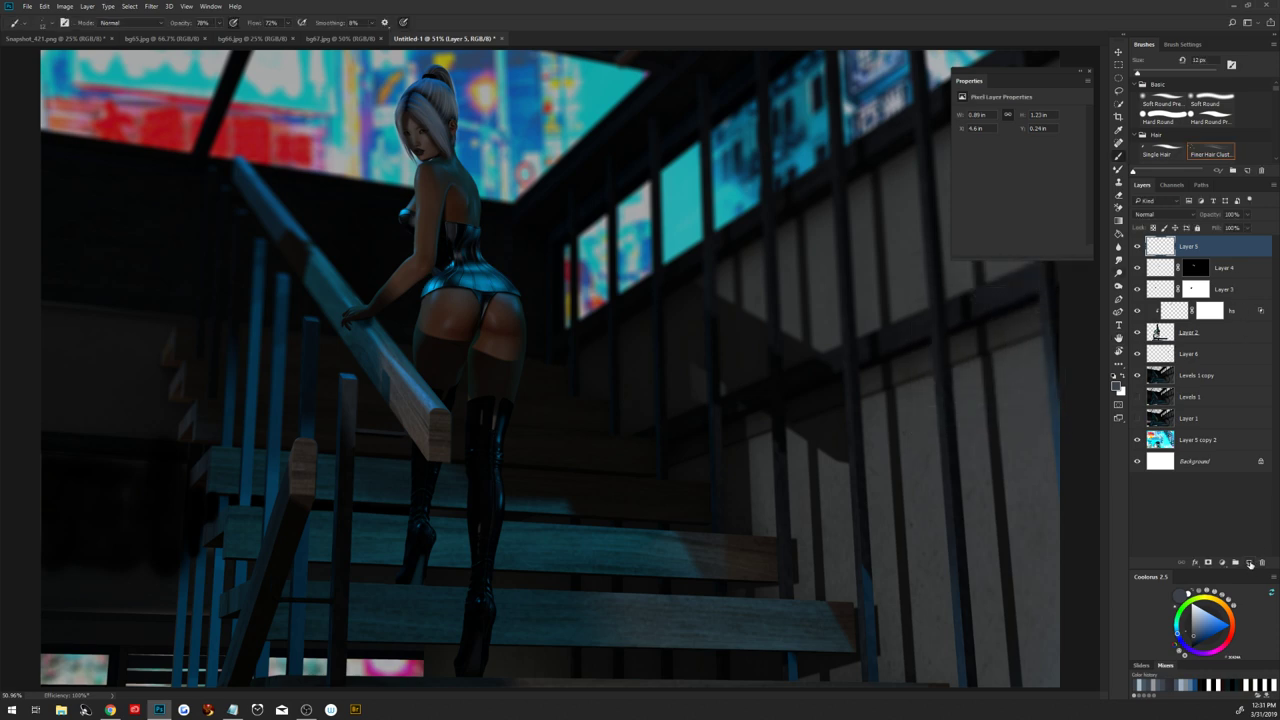
click(1248, 563)
Zoom in on the hair and set up a 2 px Single Hair brush in a light colour
key(z)
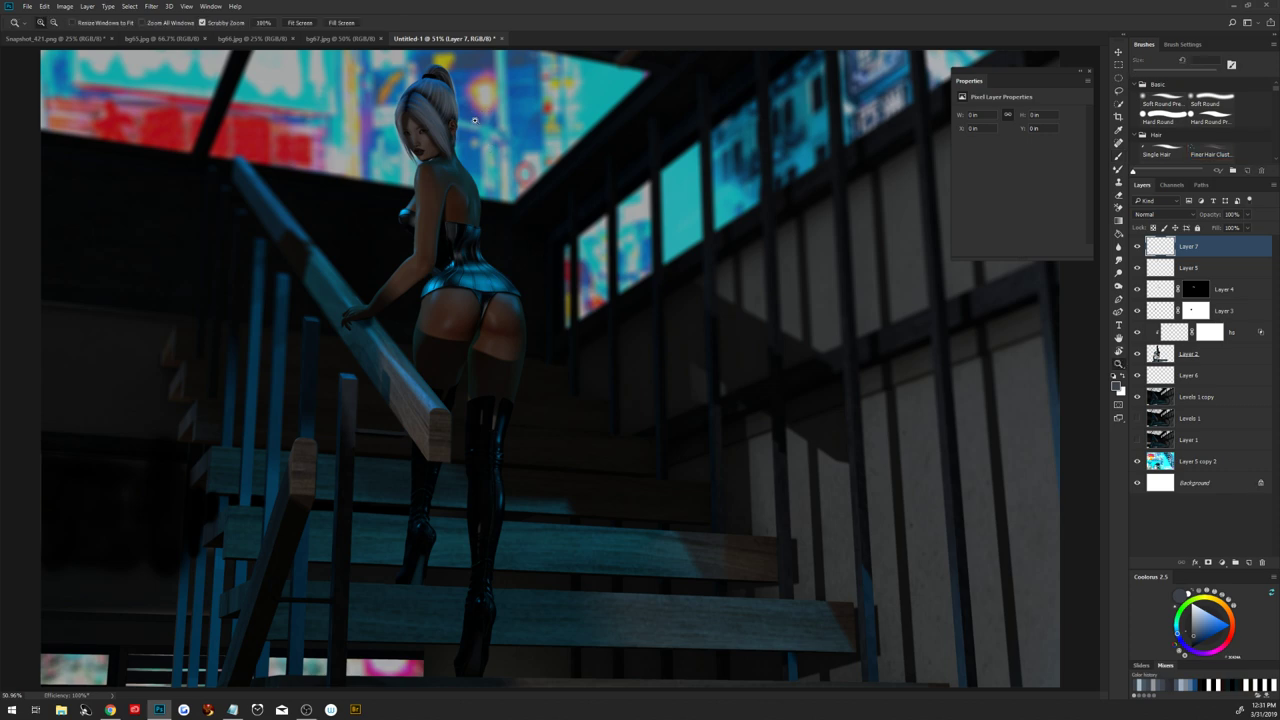
click(472, 110)
key(b)
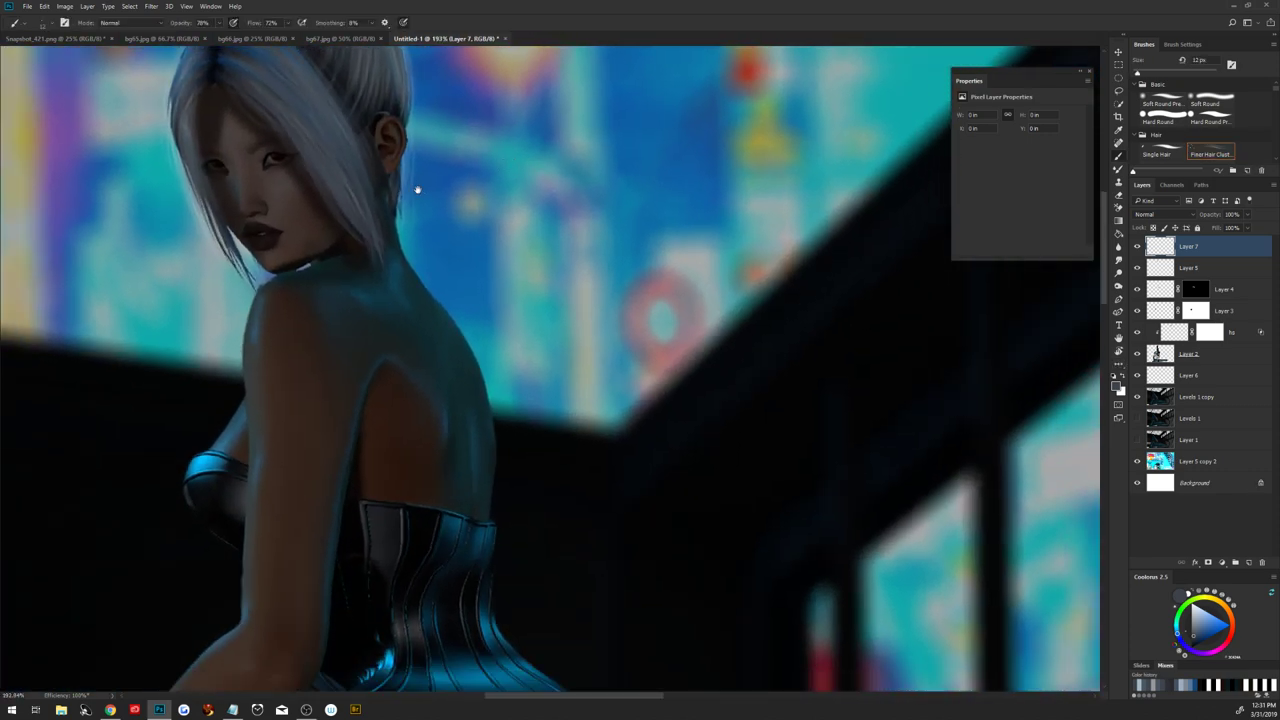
mouse_move(417, 190)
mouse_down()
mouse_move(634, 386)
mouse_move(603, 341)
mouse_up()
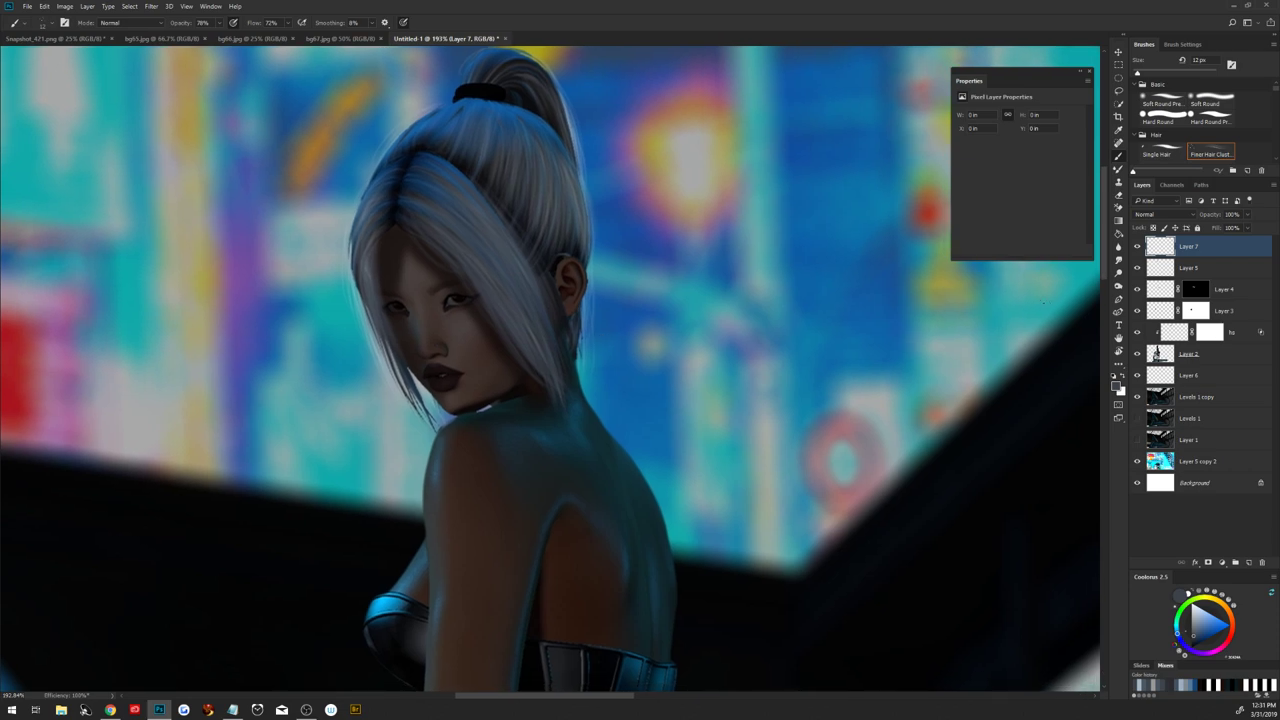
click(1160, 153)
click(1200, 617)
key(bracketleft)
key(bracketleft)
key(bracketleft)
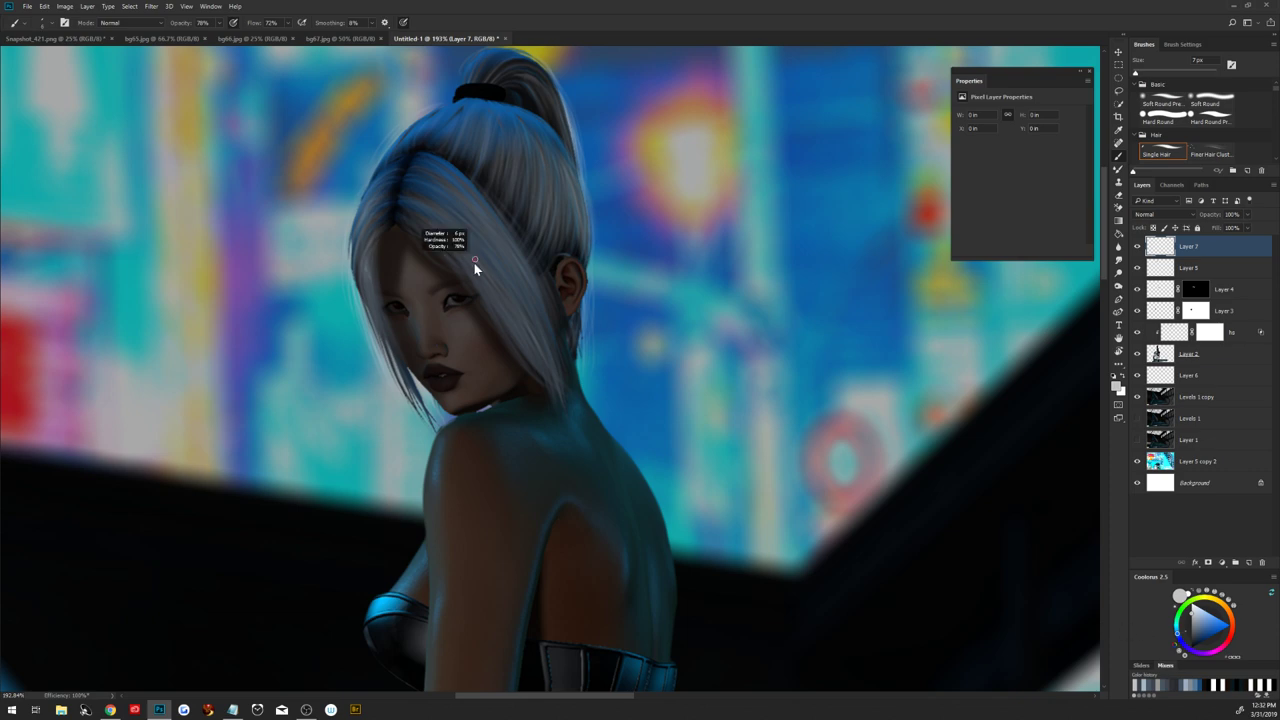
Paint thin strands over the fringe, side hair and ponytail on Layer 7, at 75% opacity
drag(420, 220, 470, 275)
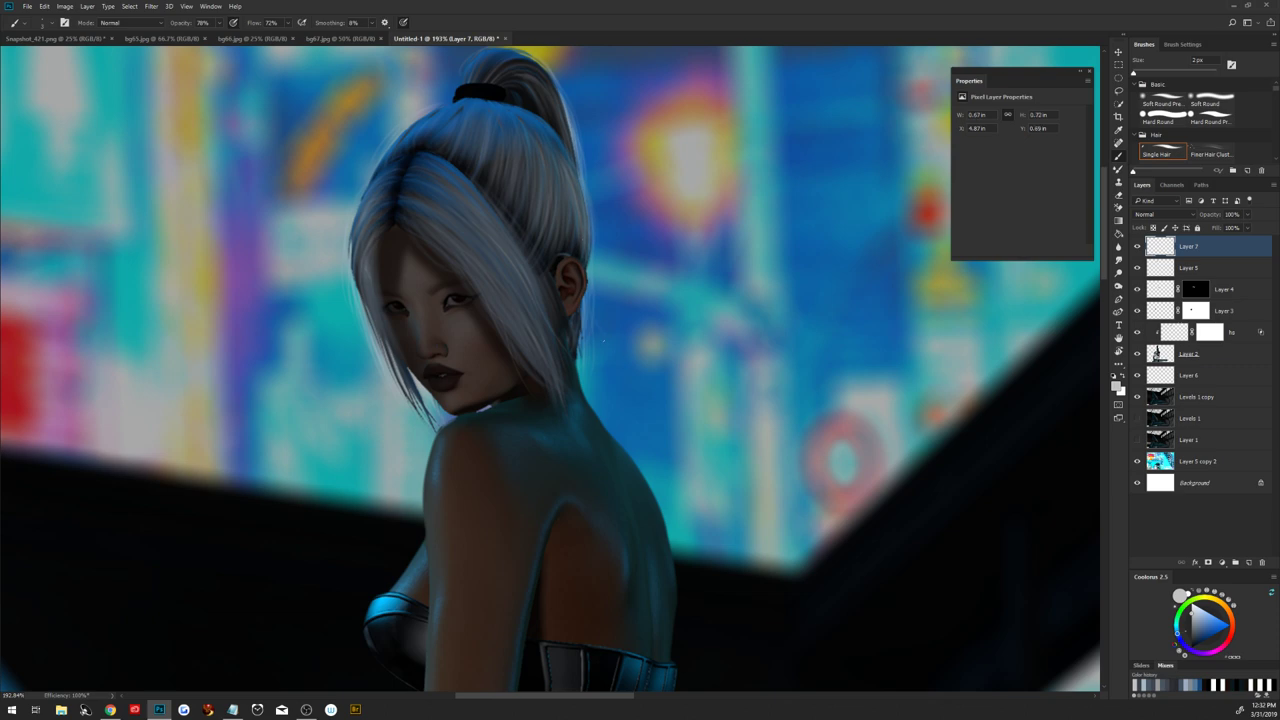
drag(553, 157, 560, 190)
drag(545, 70, 566, 124)
drag(556, 180, 561, 244)
key(ctrl+z)
drag(442, 207, 492, 229)
key(ctrl+0)
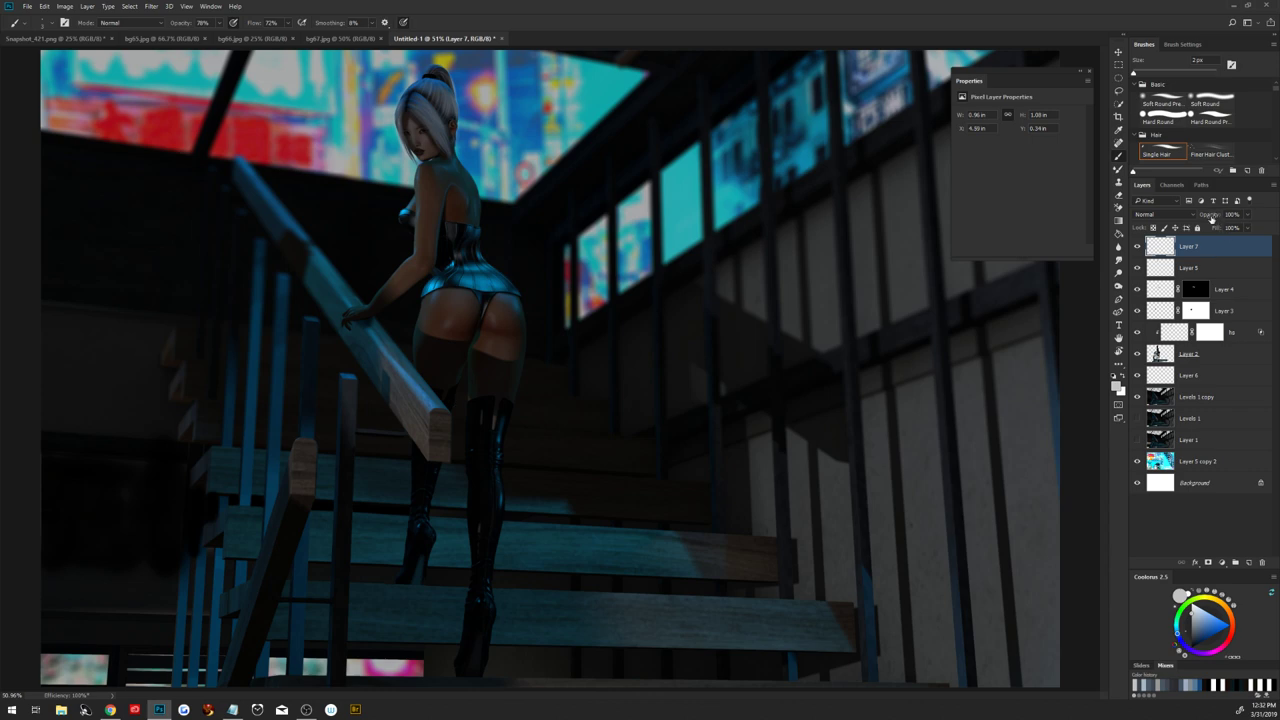
drag(1212, 221, 1198, 224)
Set Layer 5 to 80% opacity, then add an unused Layer 8 and delete it
click(1200, 270)
drag(1207, 220, 1216, 226)
click(1247, 562)
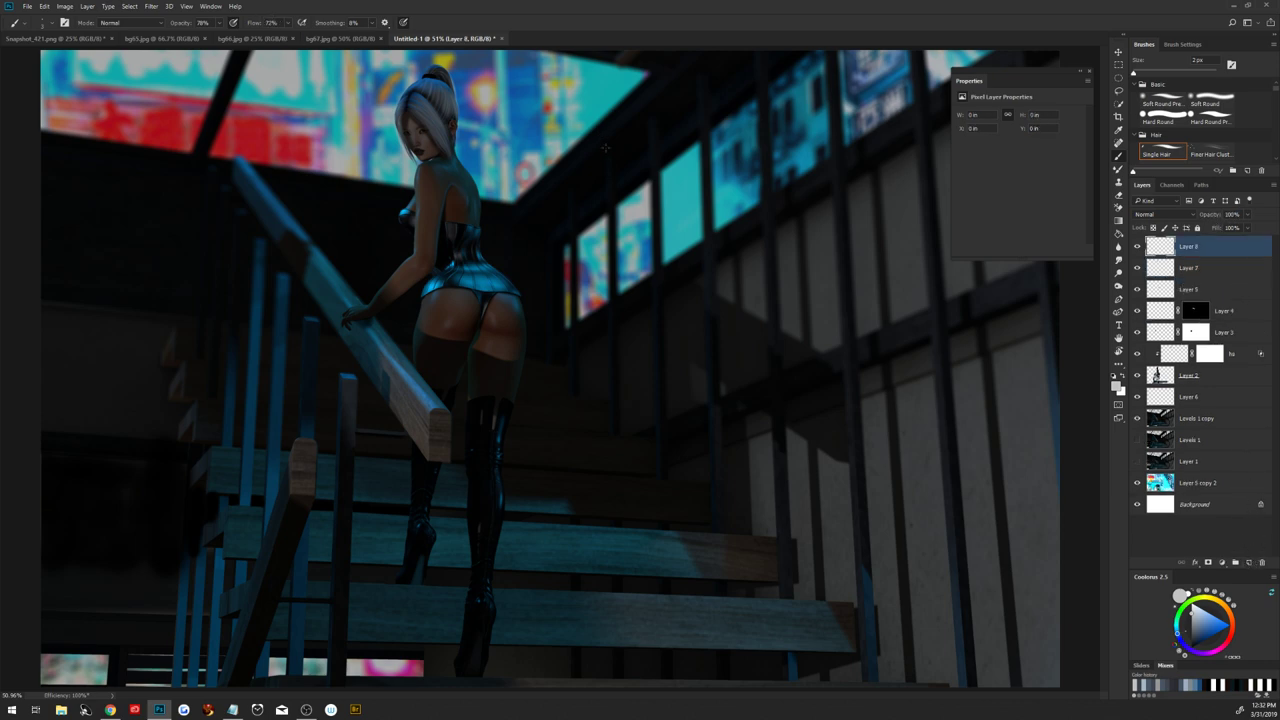
click(1164, 214)
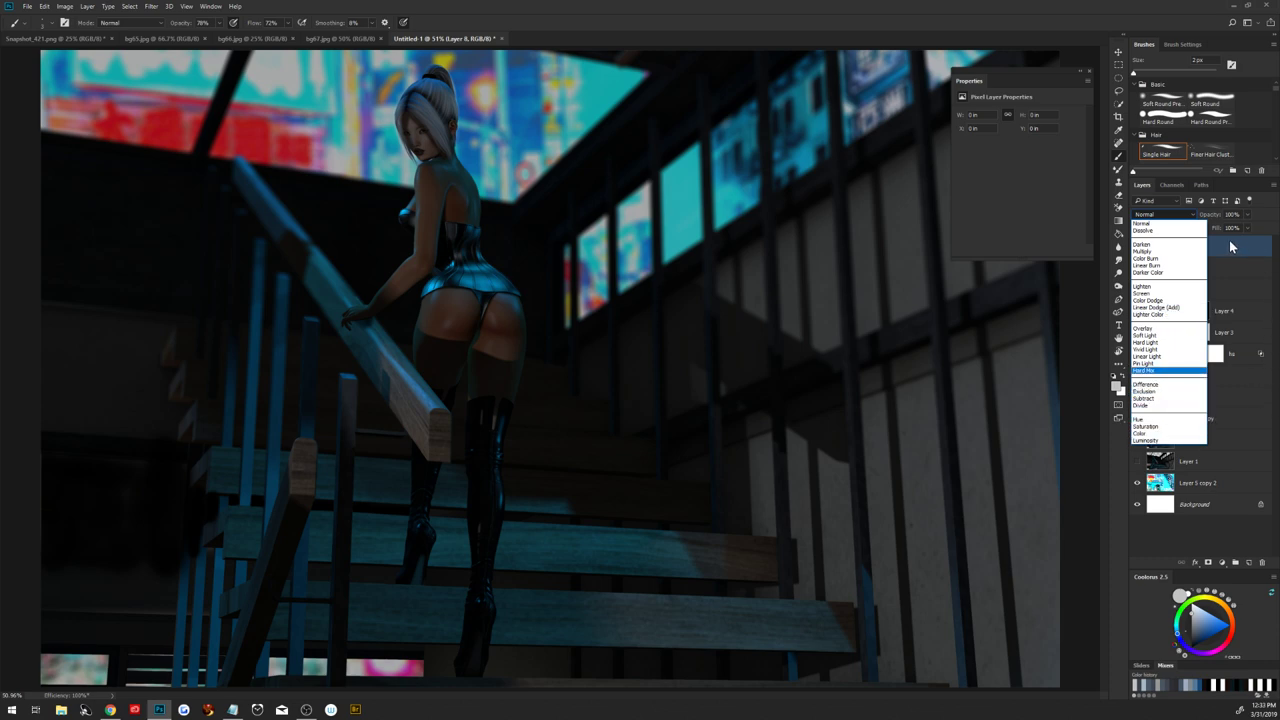
click(1264, 222)
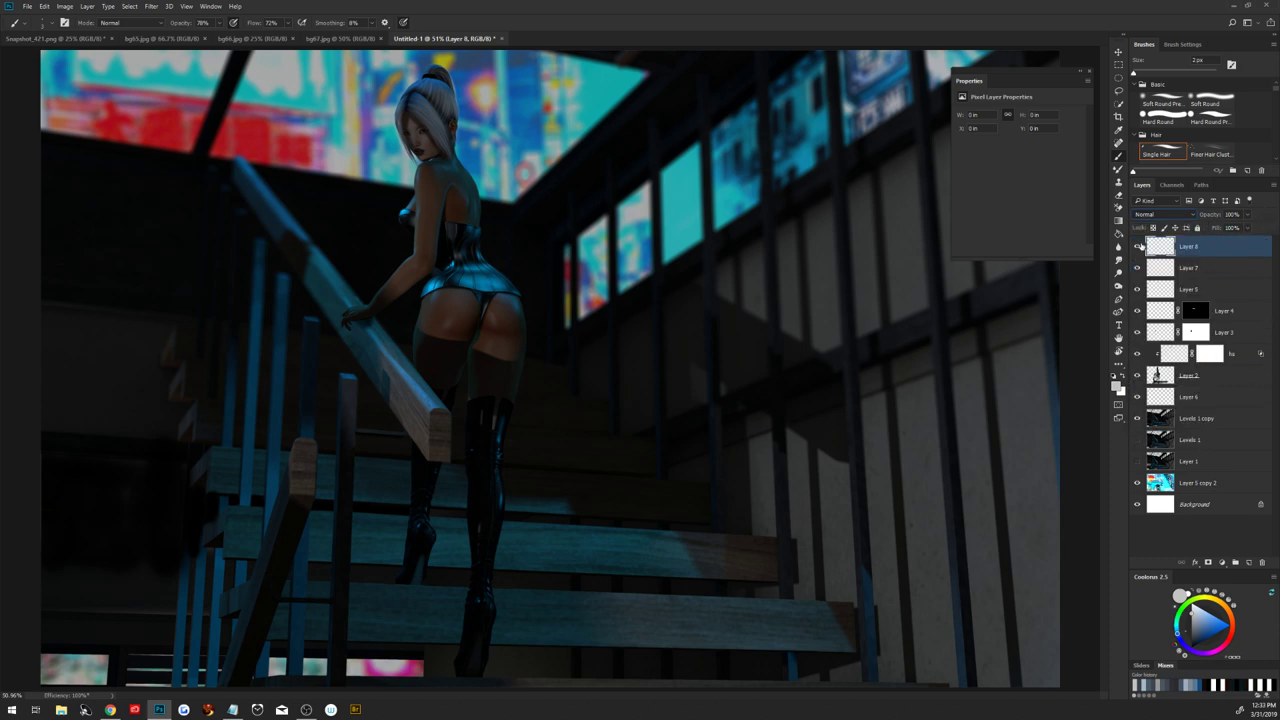
click(1137, 246)
drag(1220, 252, 1261, 553)
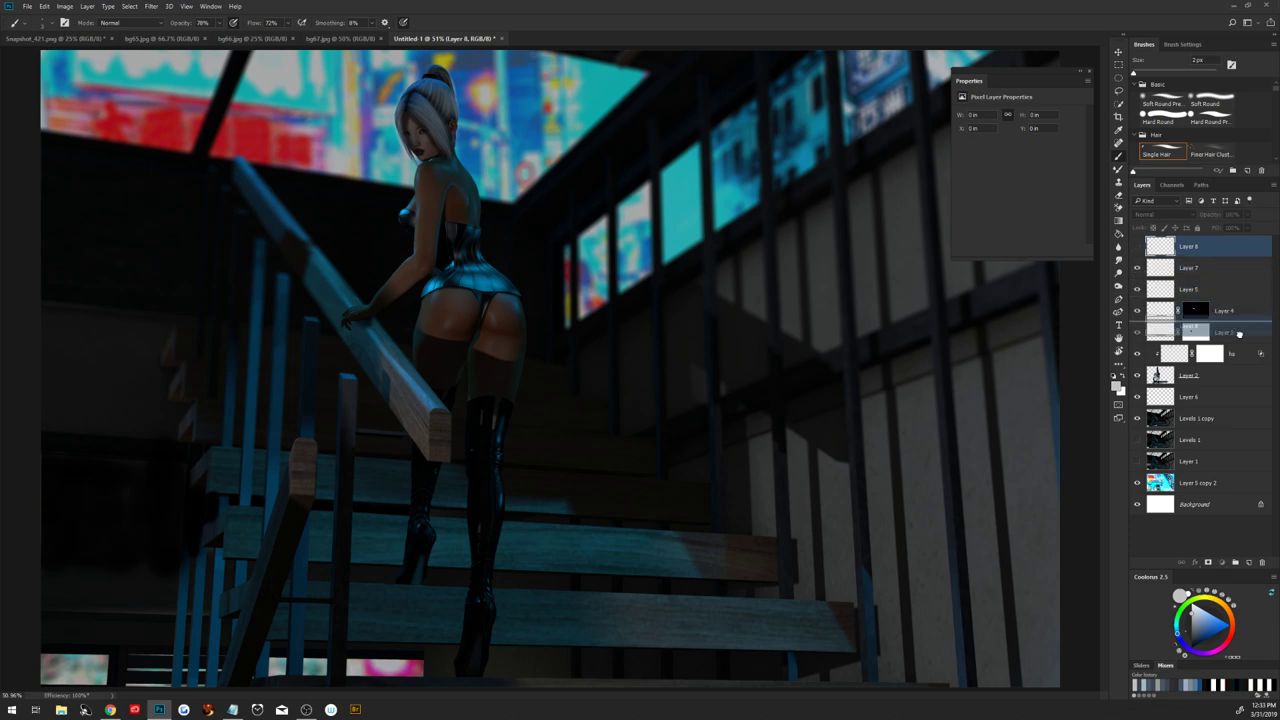
click(1222, 562)
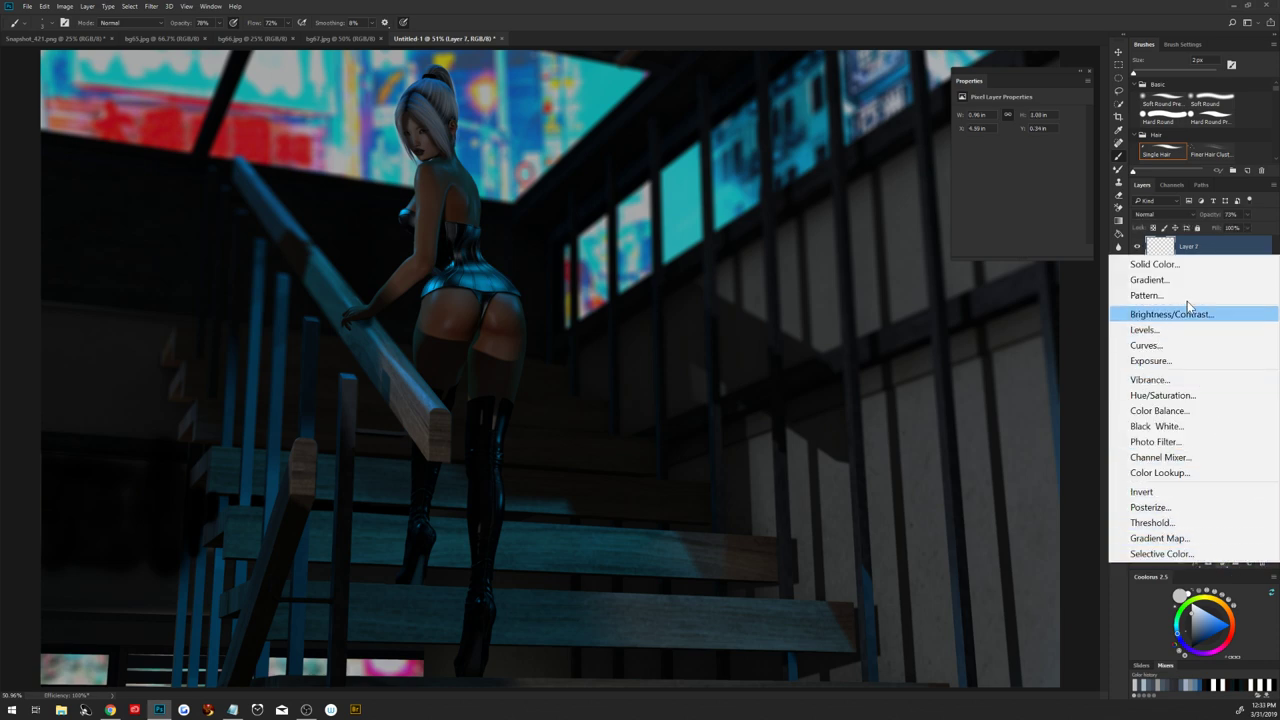
Add a blue Solid Color fill layer, Color Fill 1, blending in Color Dodge mode
click(1152, 264)
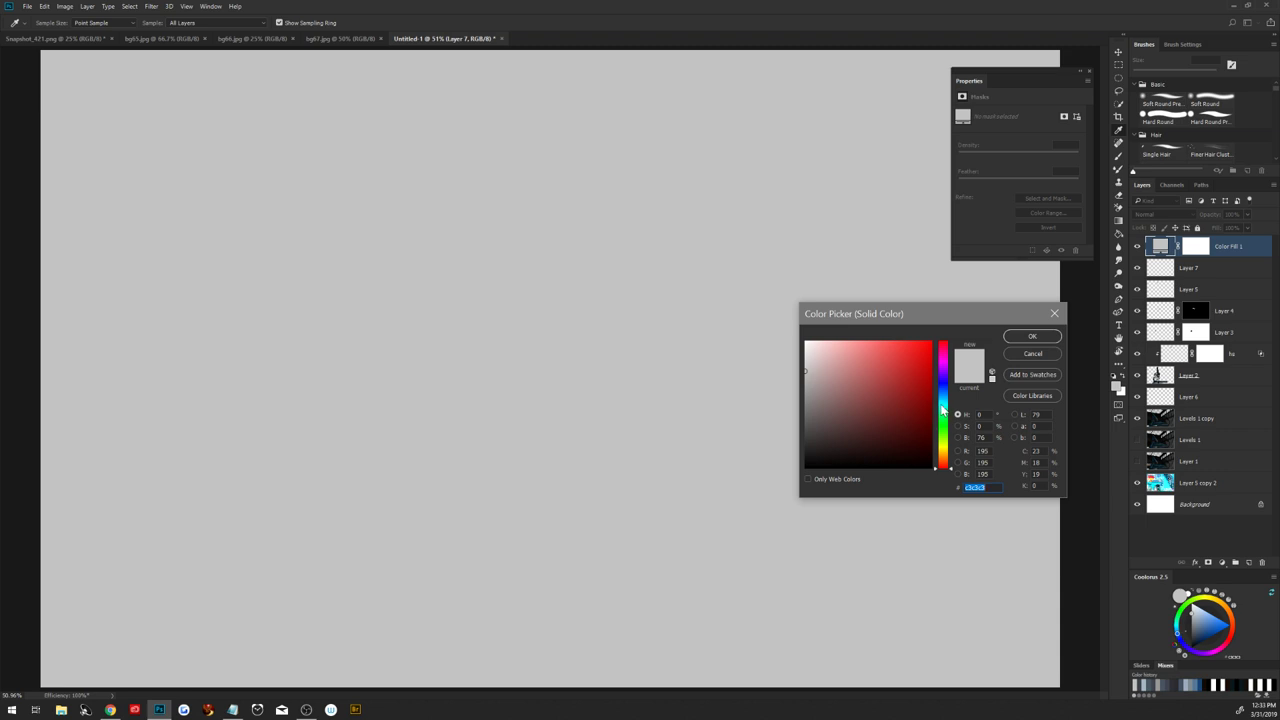
click(895, 343)
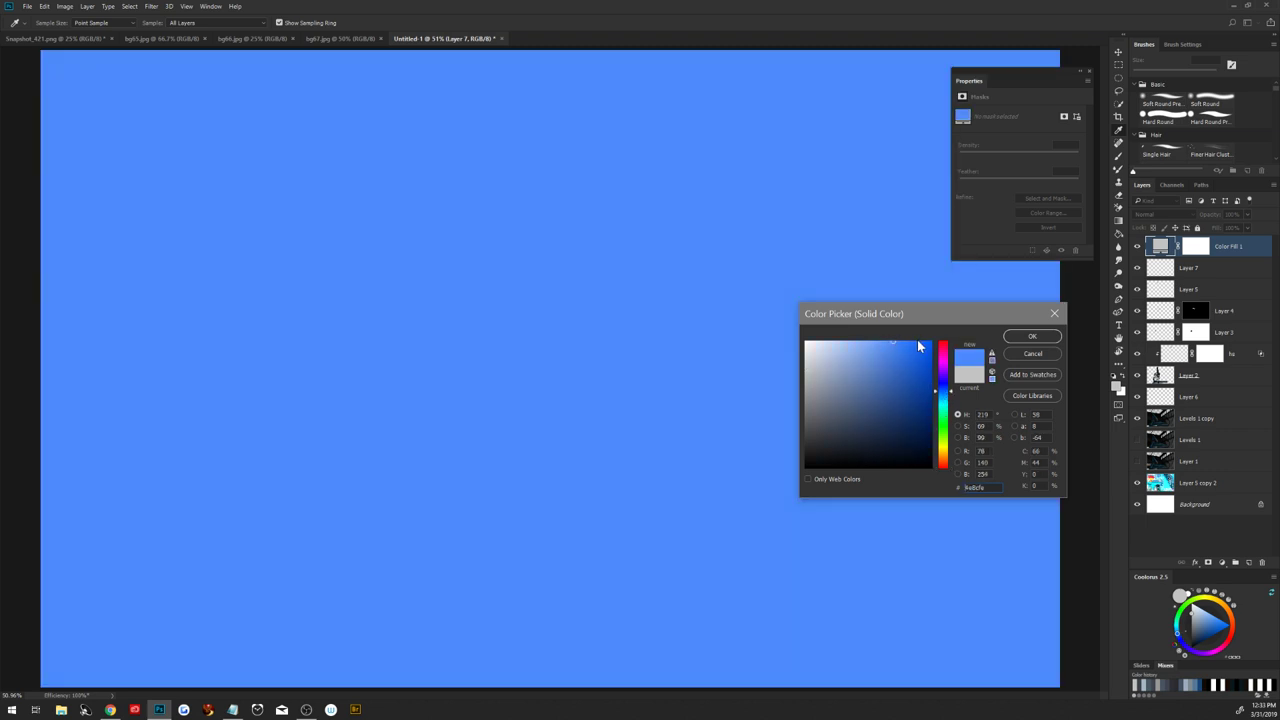
click(1032, 336)
click(1163, 214)
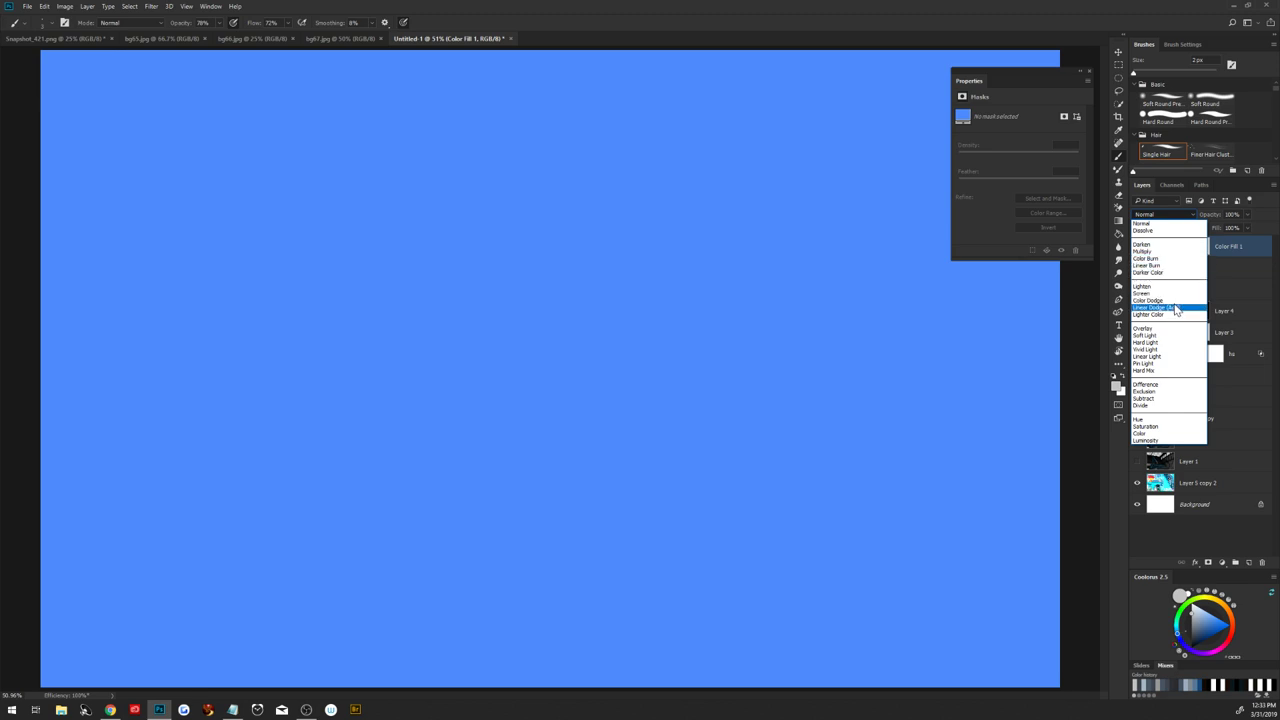
click(1175, 300)
click(1165, 218)
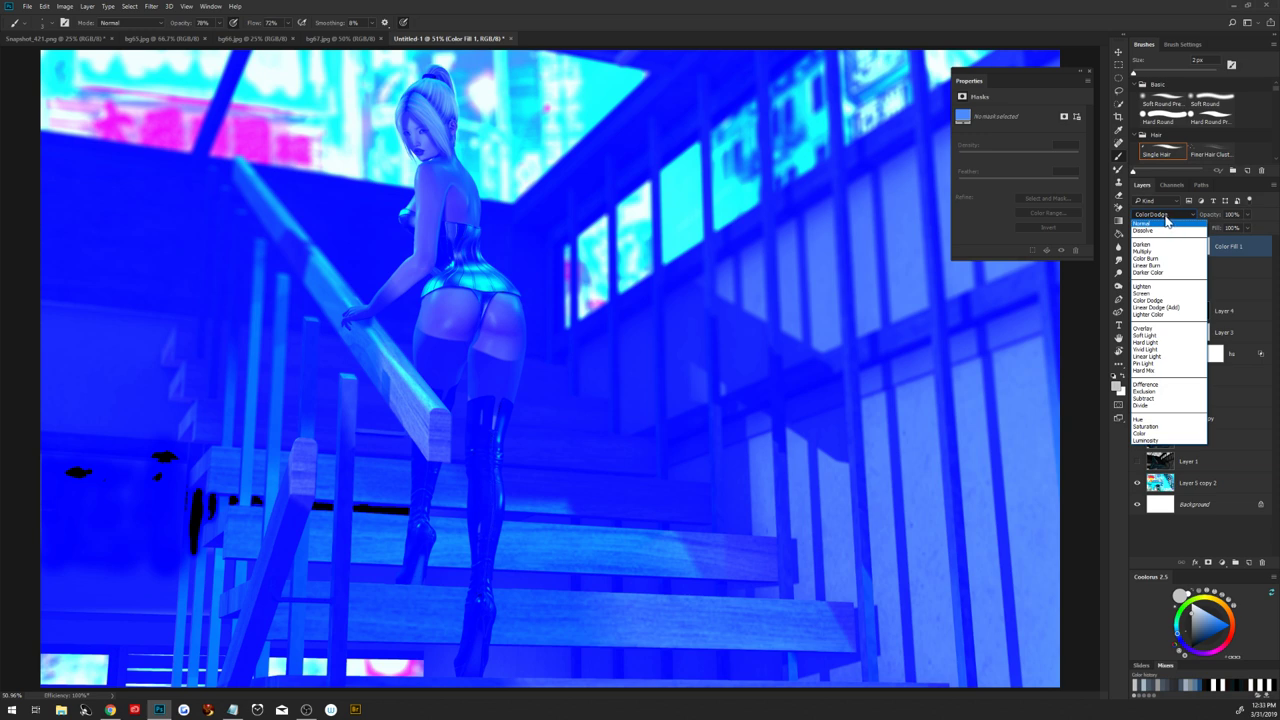
click(1231, 266)
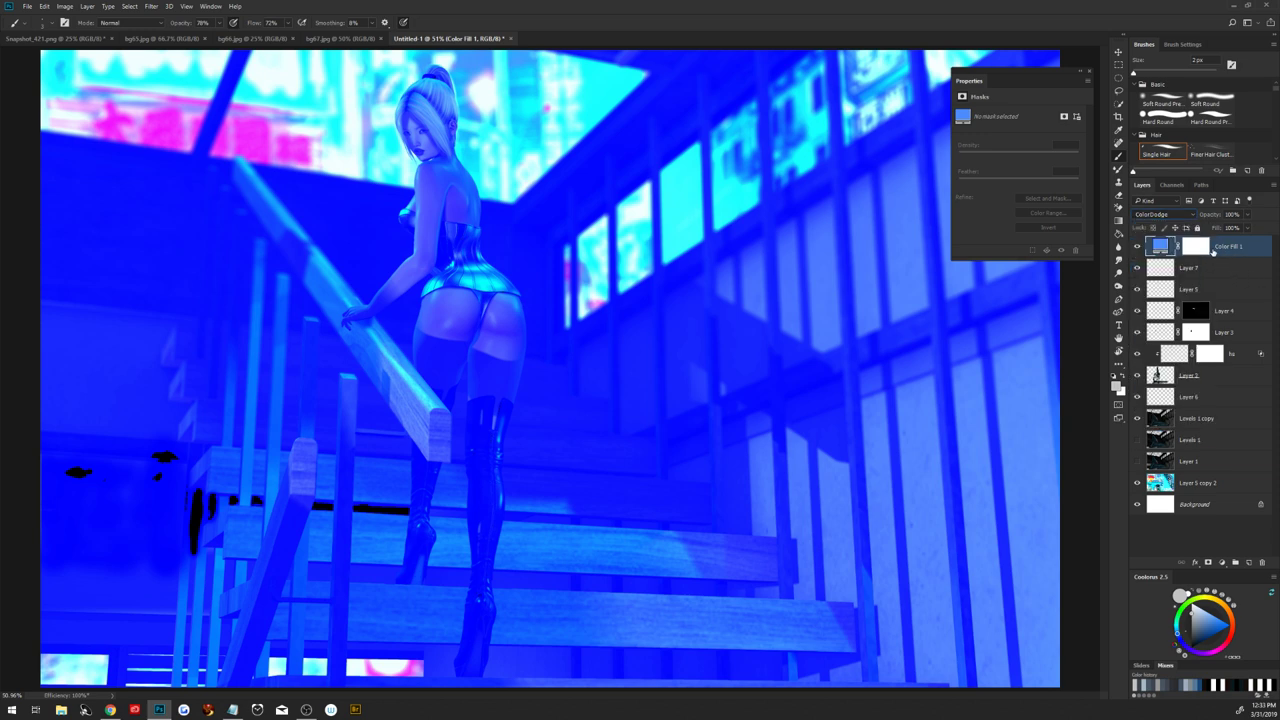
click(1211, 252)
Invert Color Fill 1's mask to black and set up a white Finer Hair brush at 57% opacity, 38% flow
key(ctrl+i)
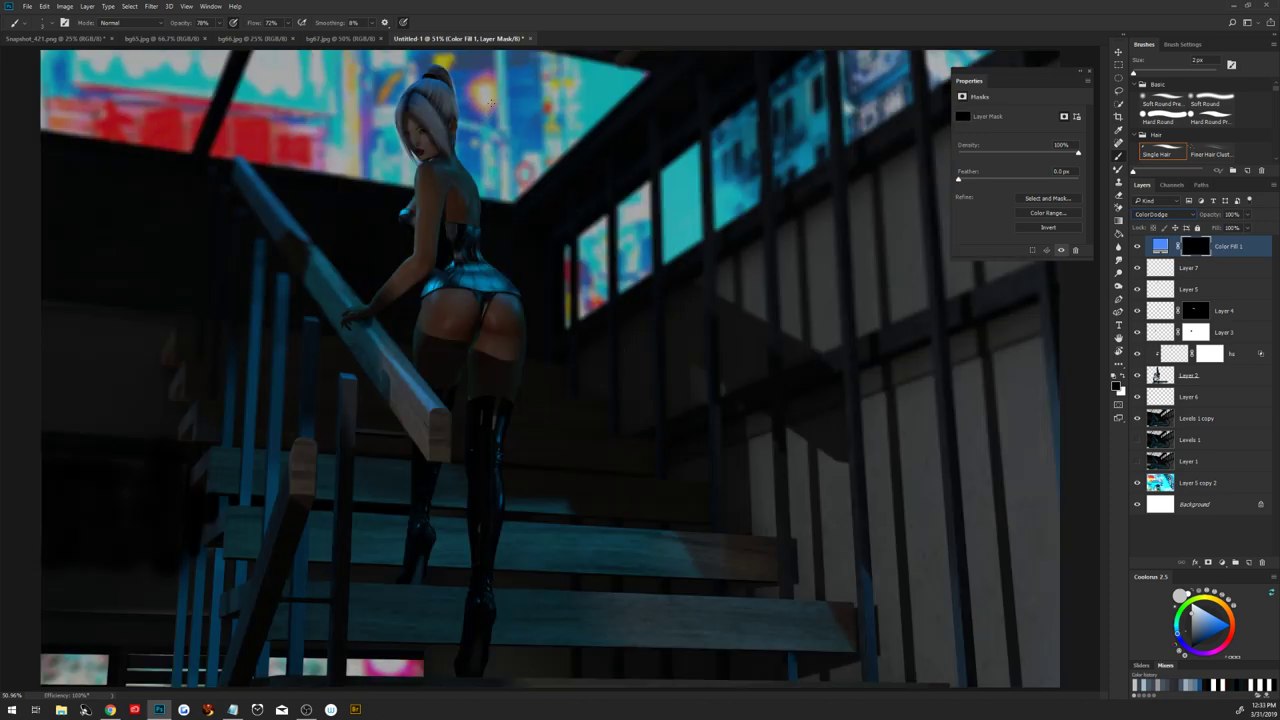
key(z)
drag(481, 116, 521, 198)
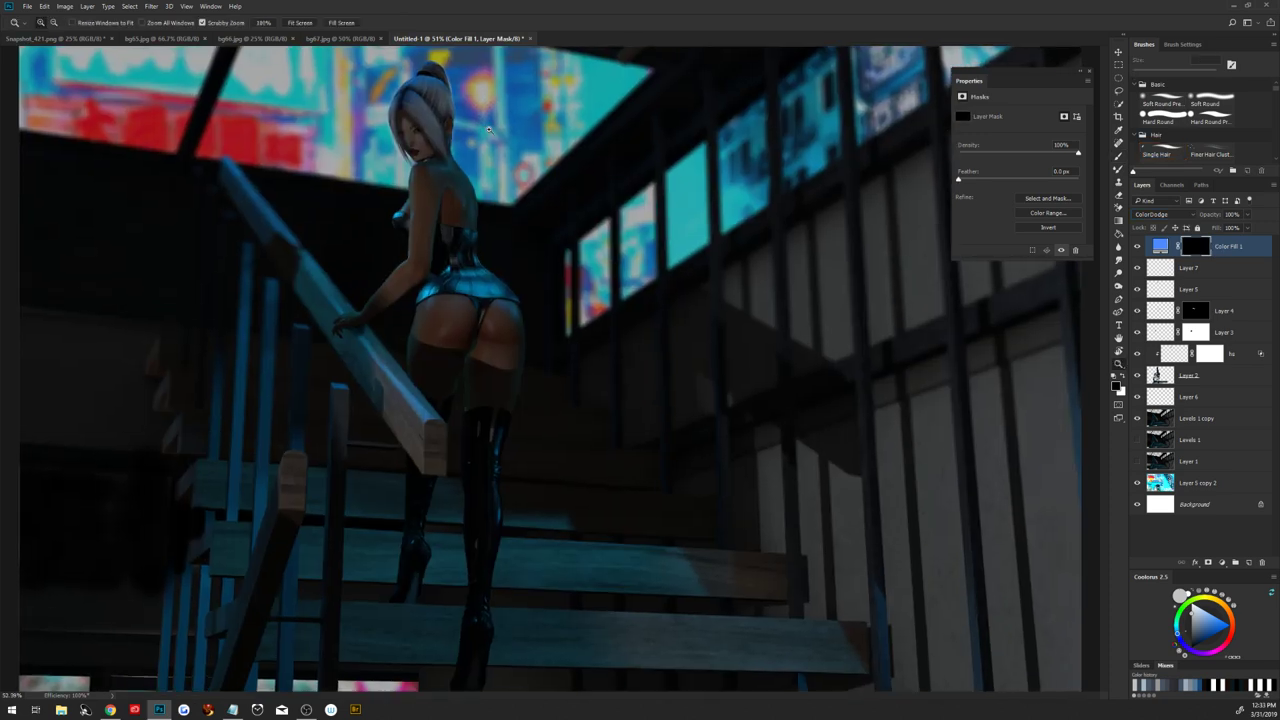
key(b)
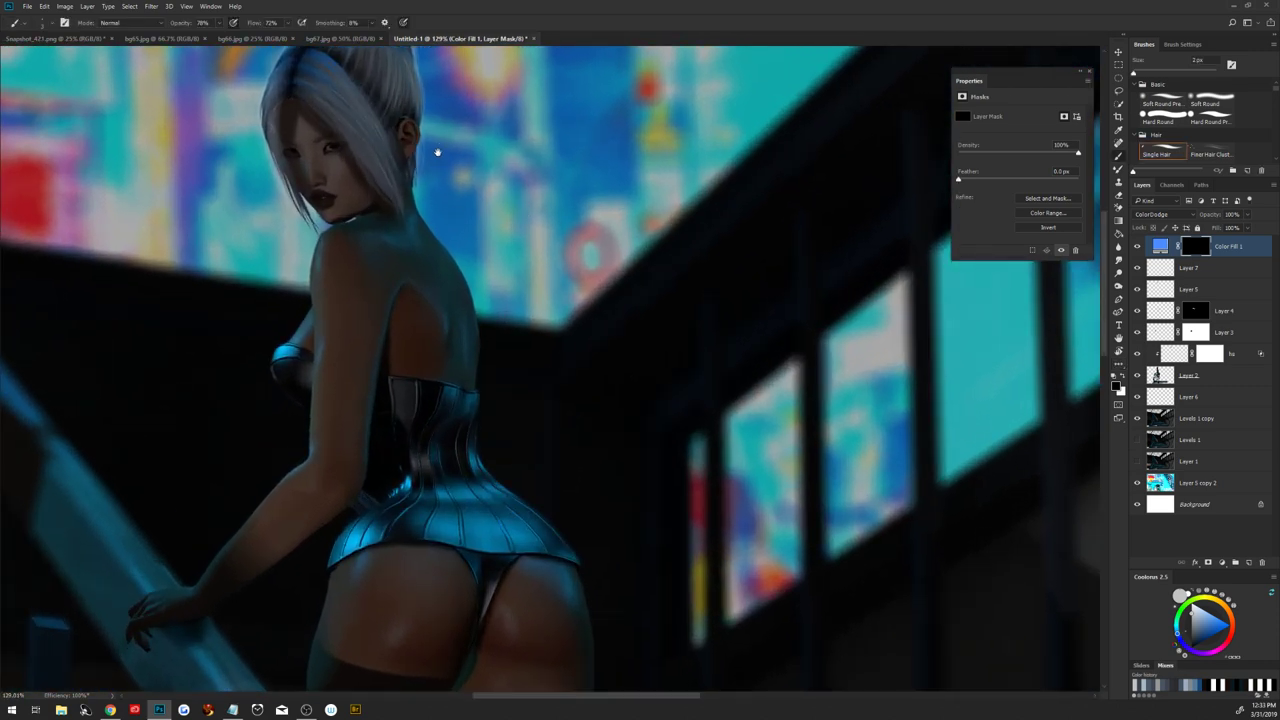
drag(437, 152, 466, 343)
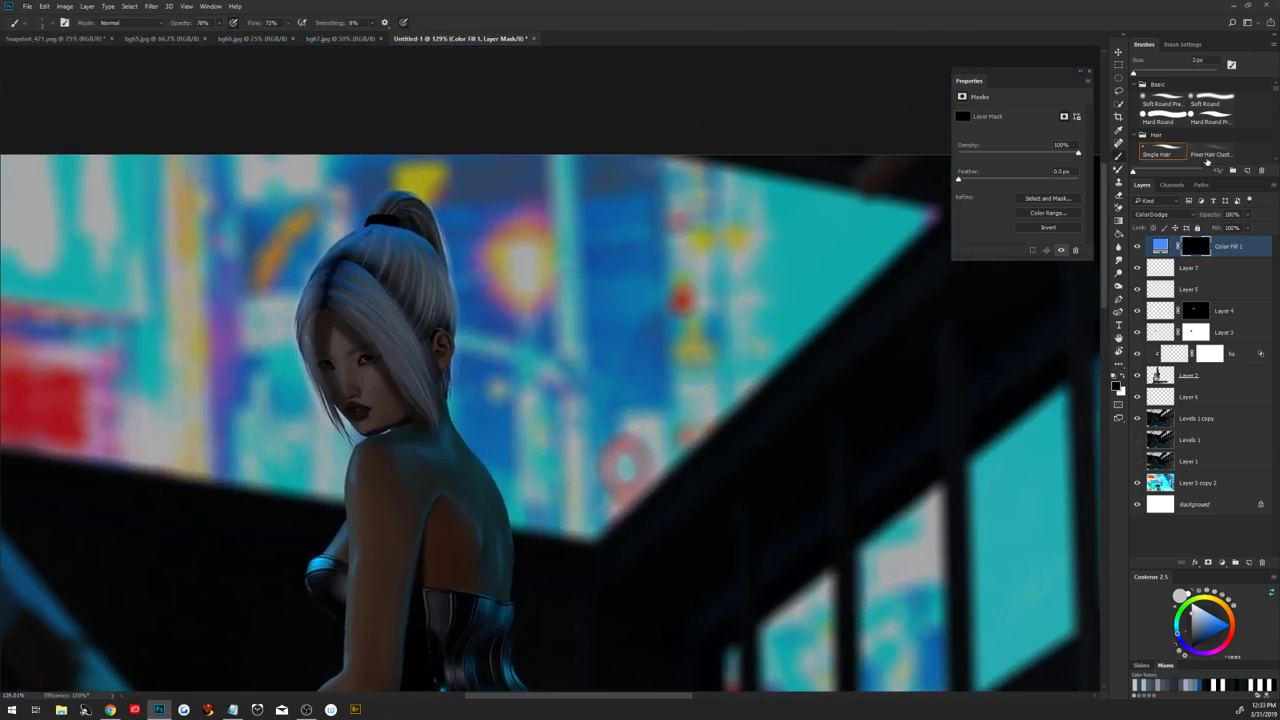
click(1207, 157)
mouse_move(188, 22)
mouse_down()
mouse_move(203, 34)
mouse_move(179, 24)
mouse_up()
drag(258, 22, 247, 23)
key(x)
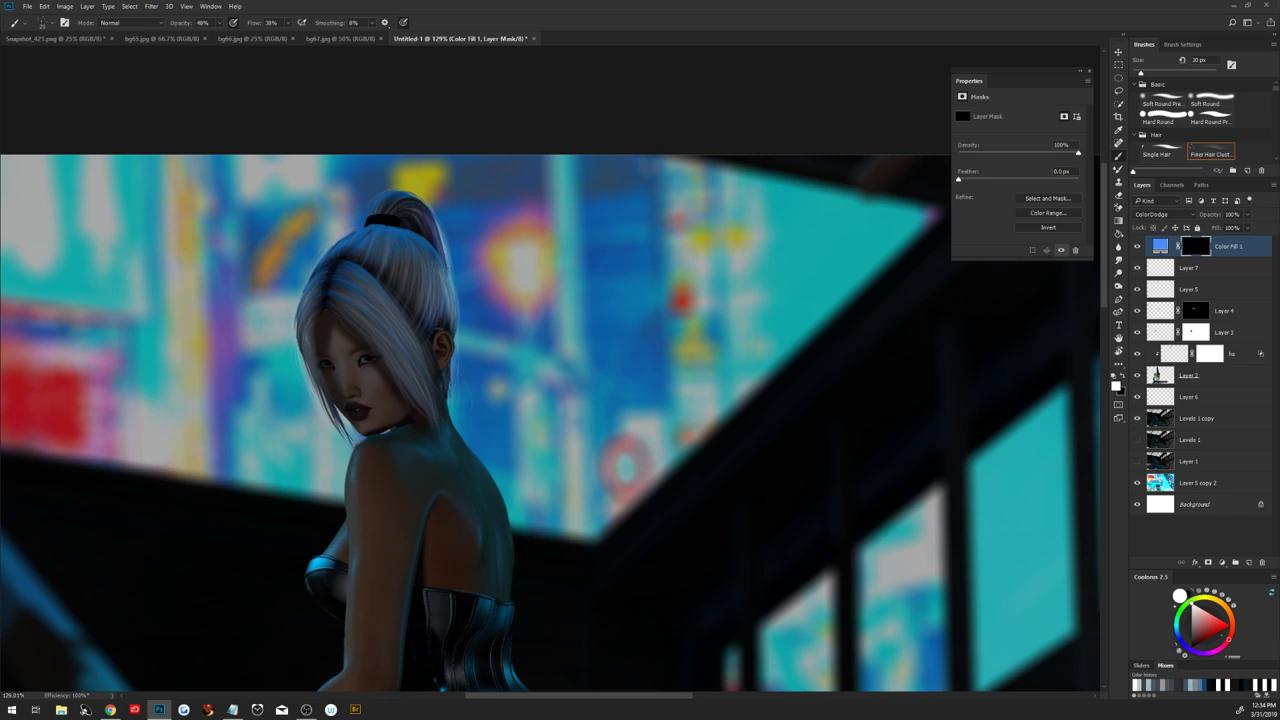
Switch Color Fill 1 to Linear Dodge (Add) and change its fill to a paler blue
click(1162, 214)
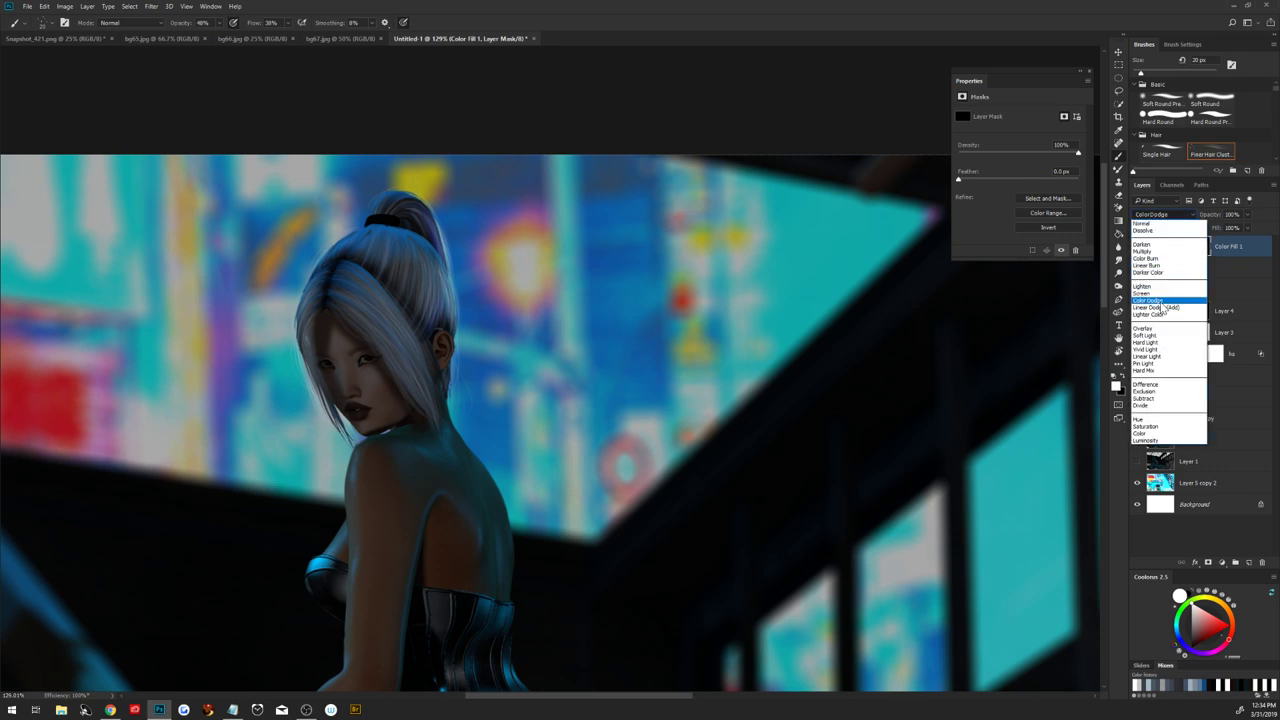
click(1166, 300)
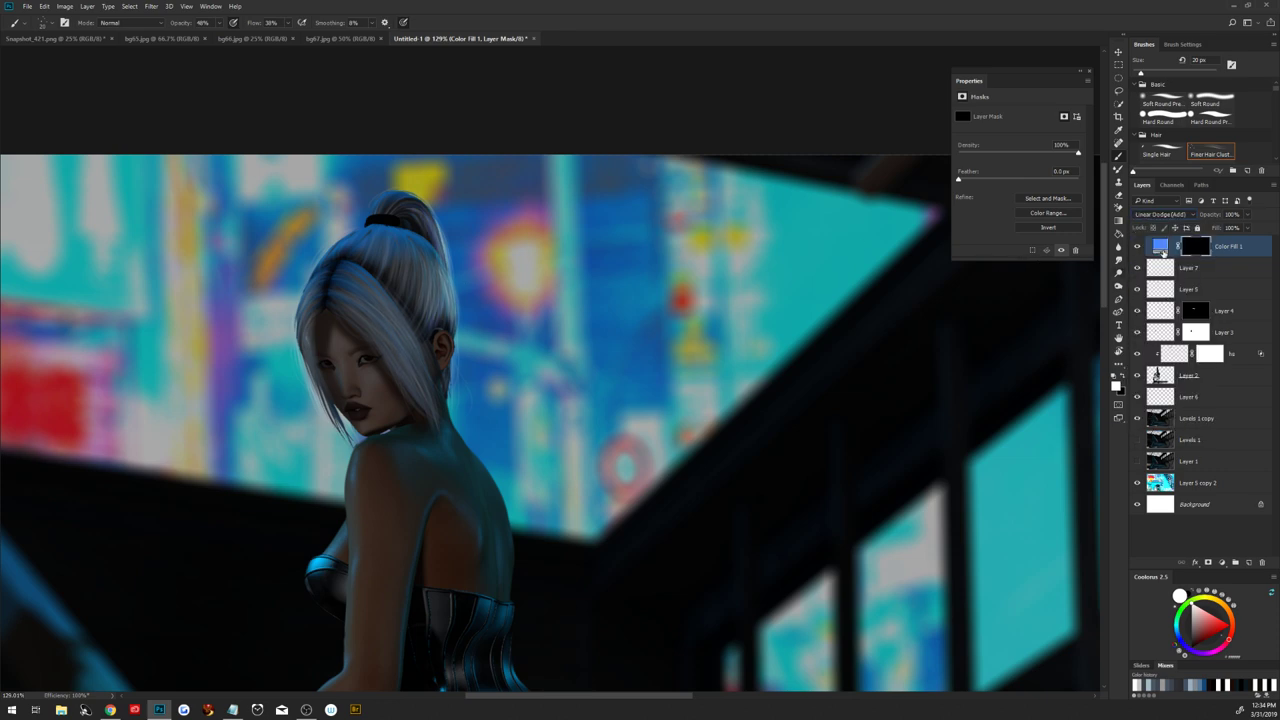
double_click(1163, 246)
drag(910, 379, 875, 343)
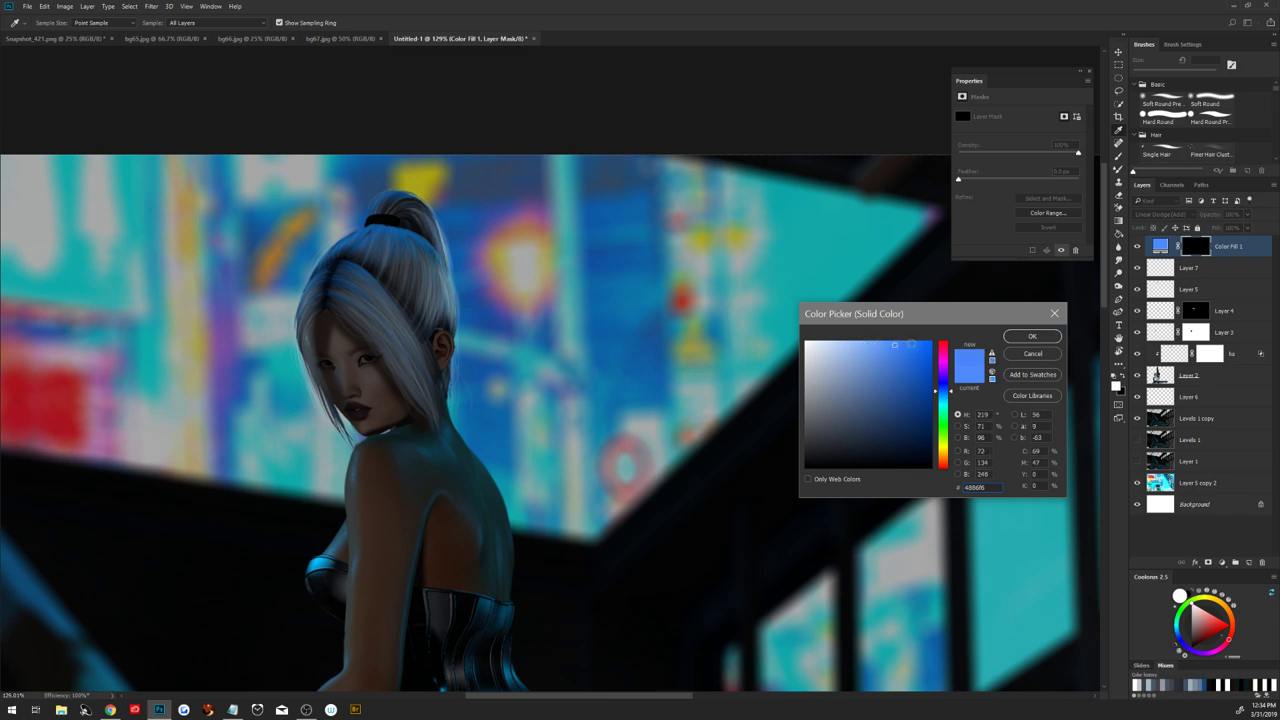
click(1031, 337)
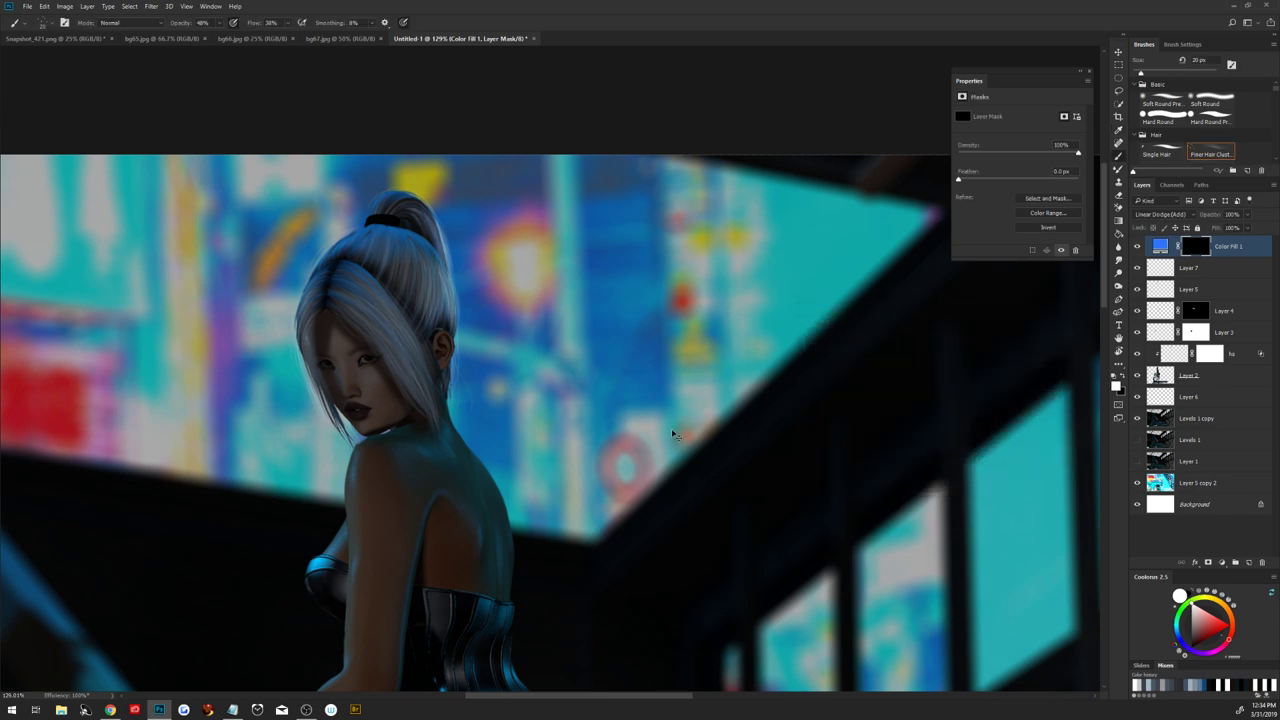
key(ctrl+0)
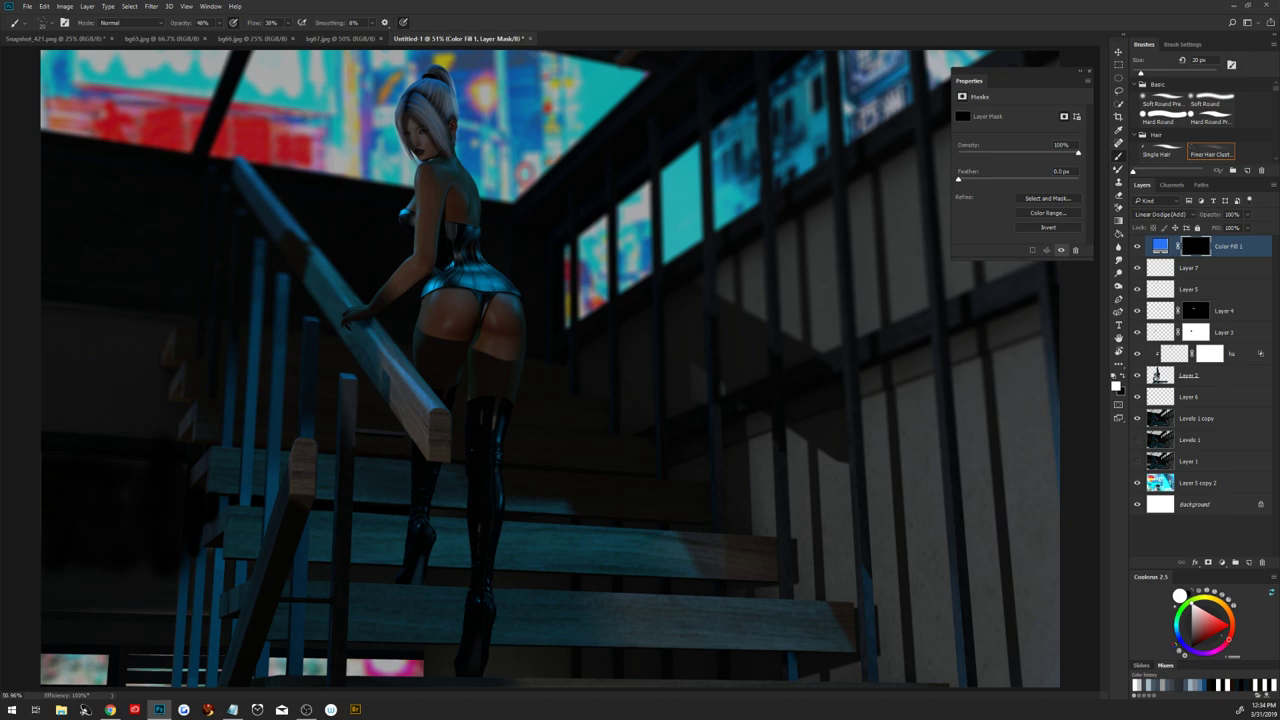
Set the ha layer to 61% opacity and fill its layer mask with black
click(1176, 356)
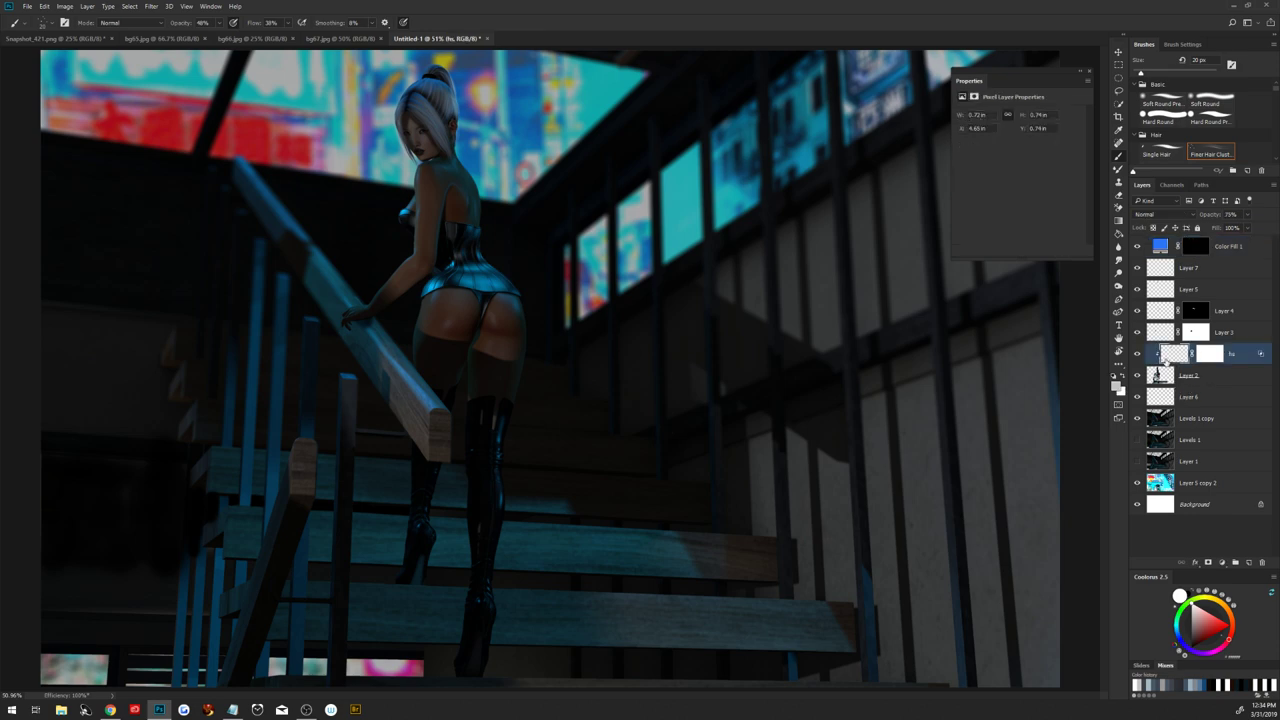
click(1210, 353)
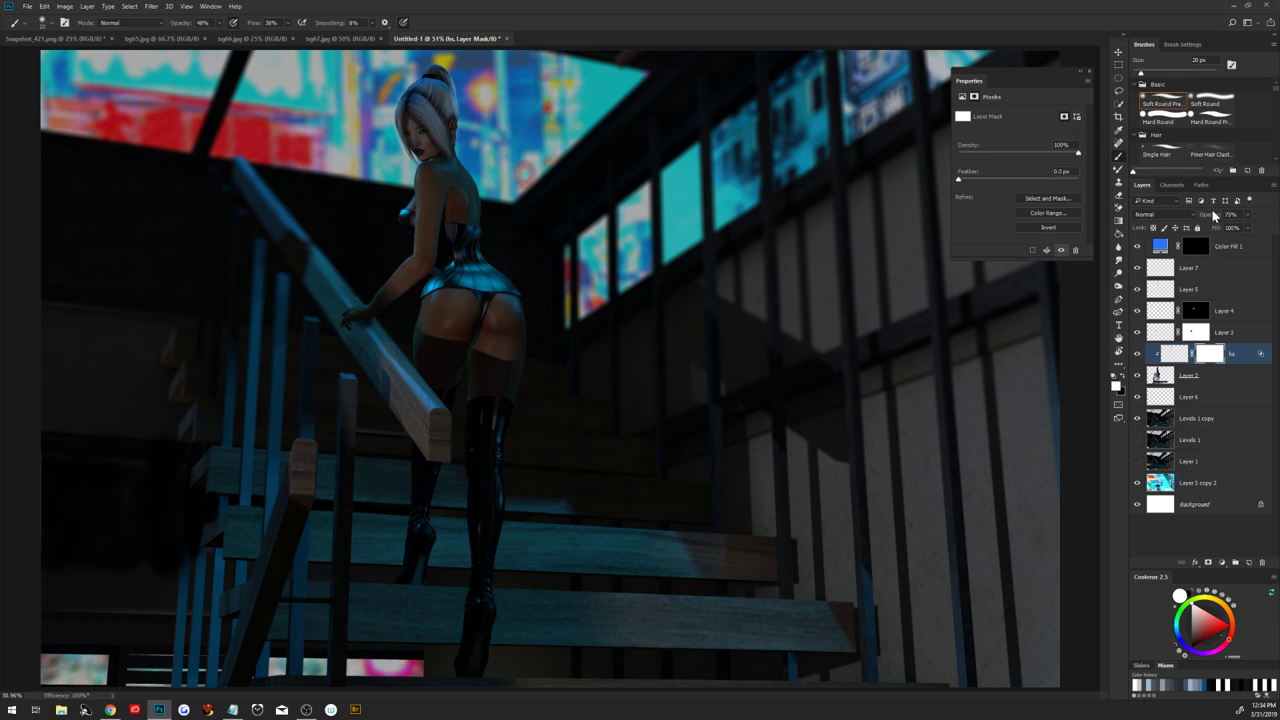
drag(1216, 216, 1208, 220)
key(x)
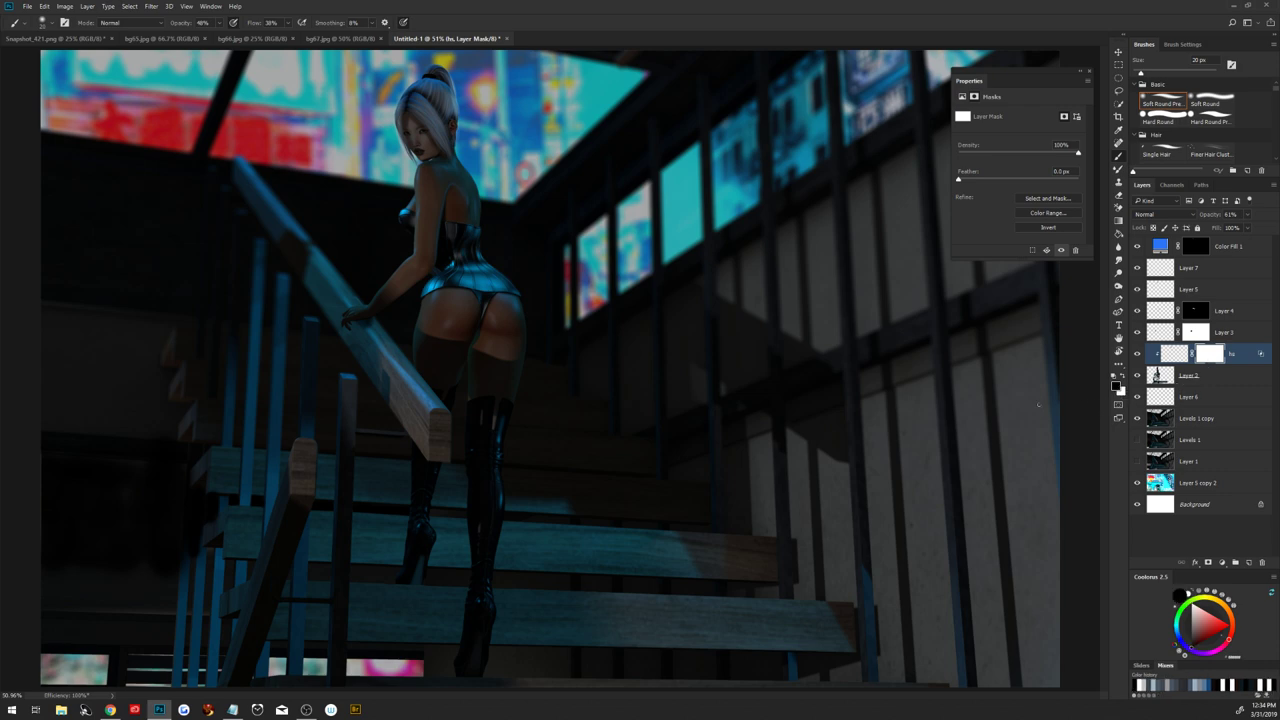
key(bracketright)
key(bracketright)
key(bracketright)
key(ctrl+i)
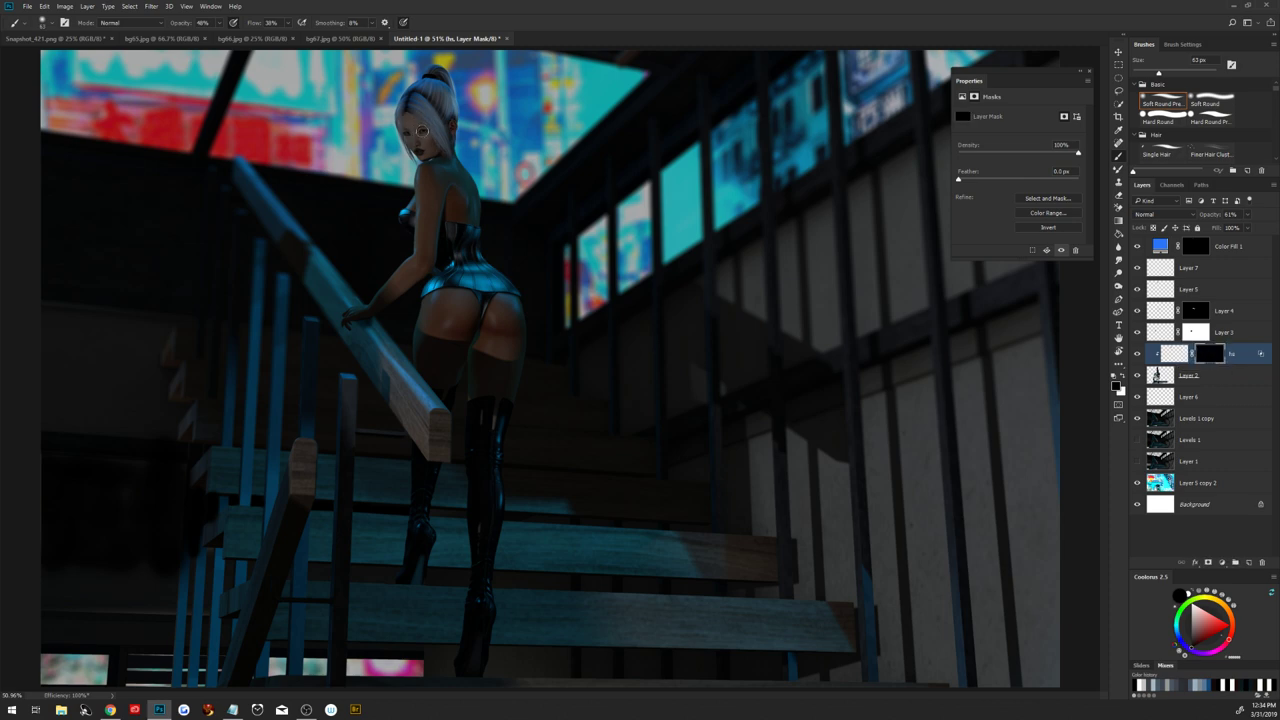
Raise brush flow to 71% and alternate white and black for painting the ha mask
key(x)
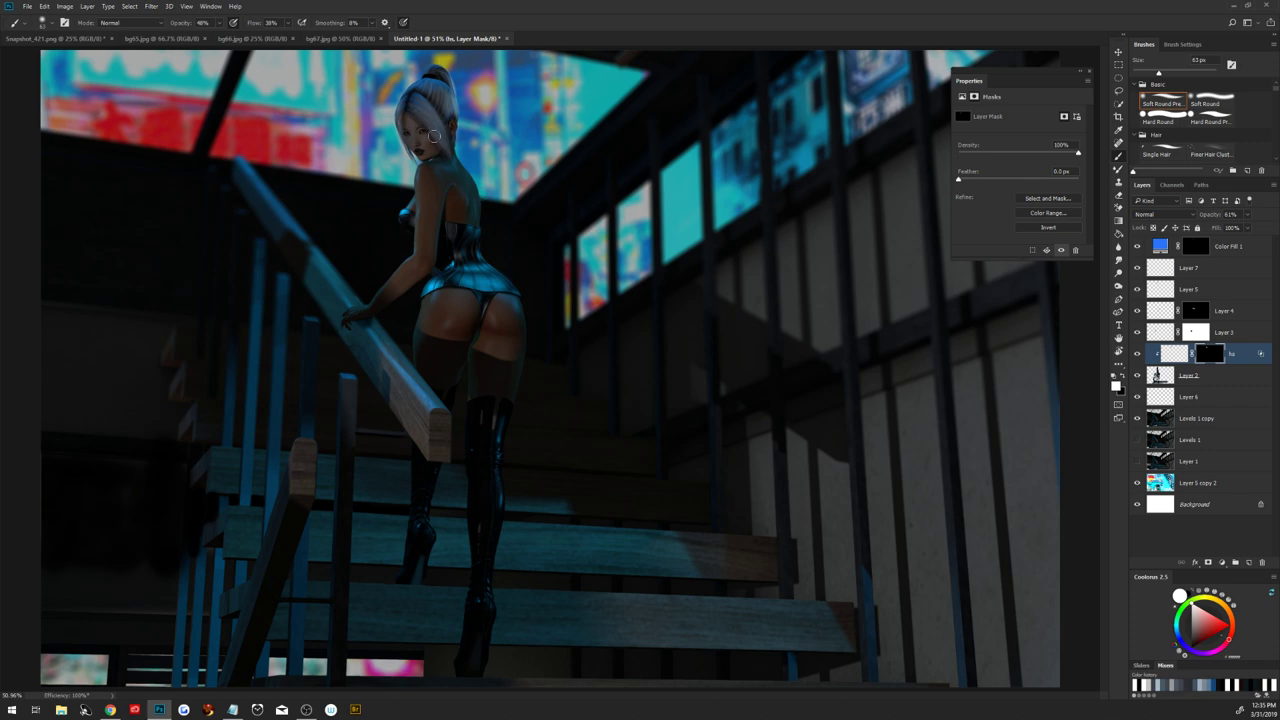
drag(257, 22, 272, 20)
key(x)
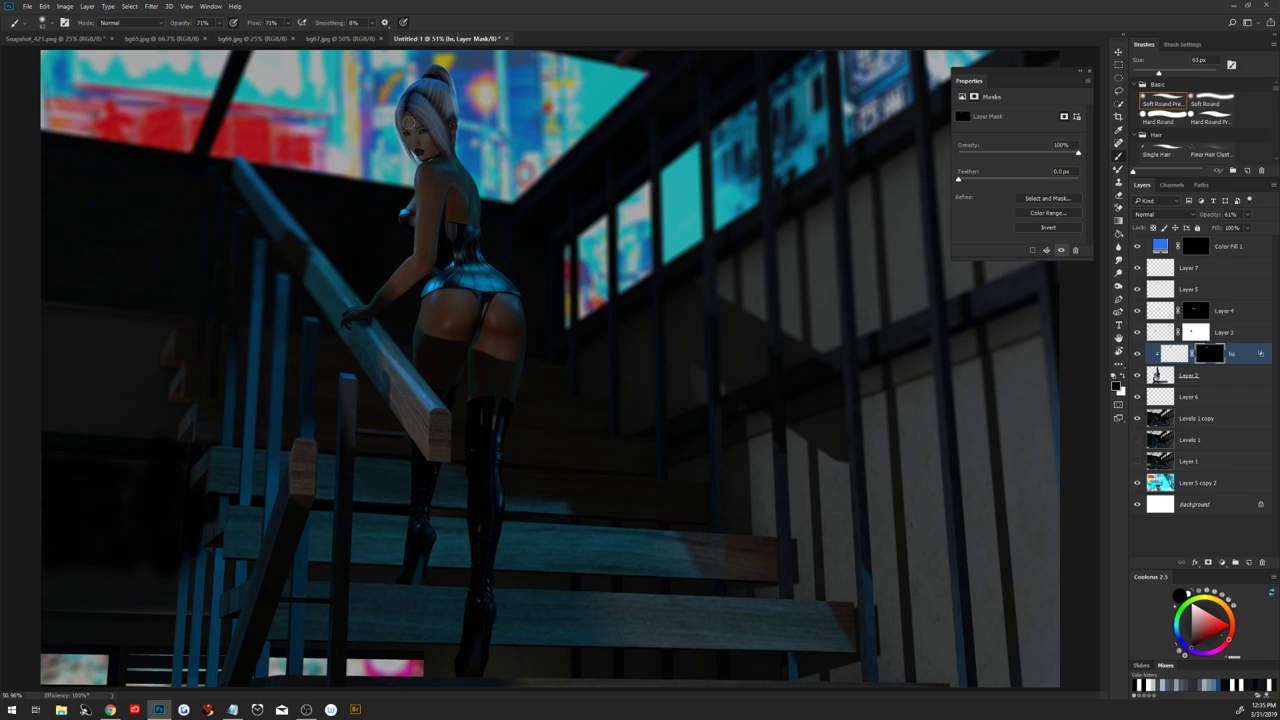
key(x)
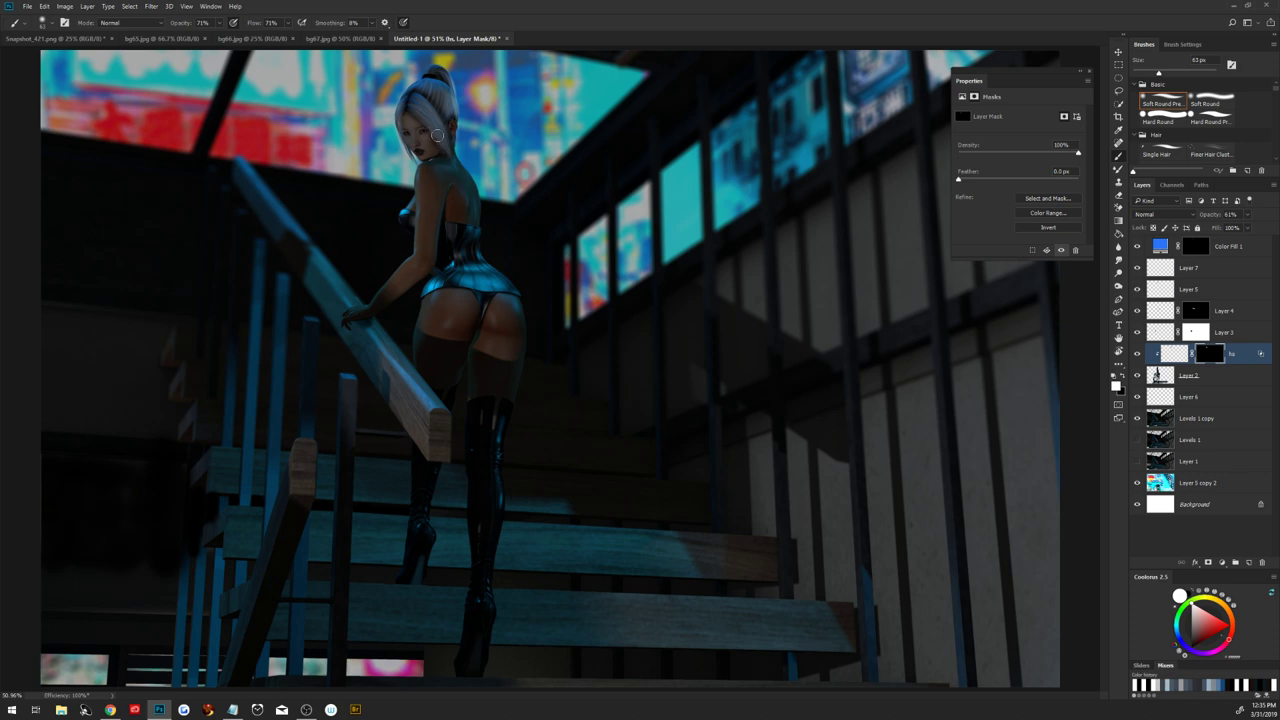
key(x)
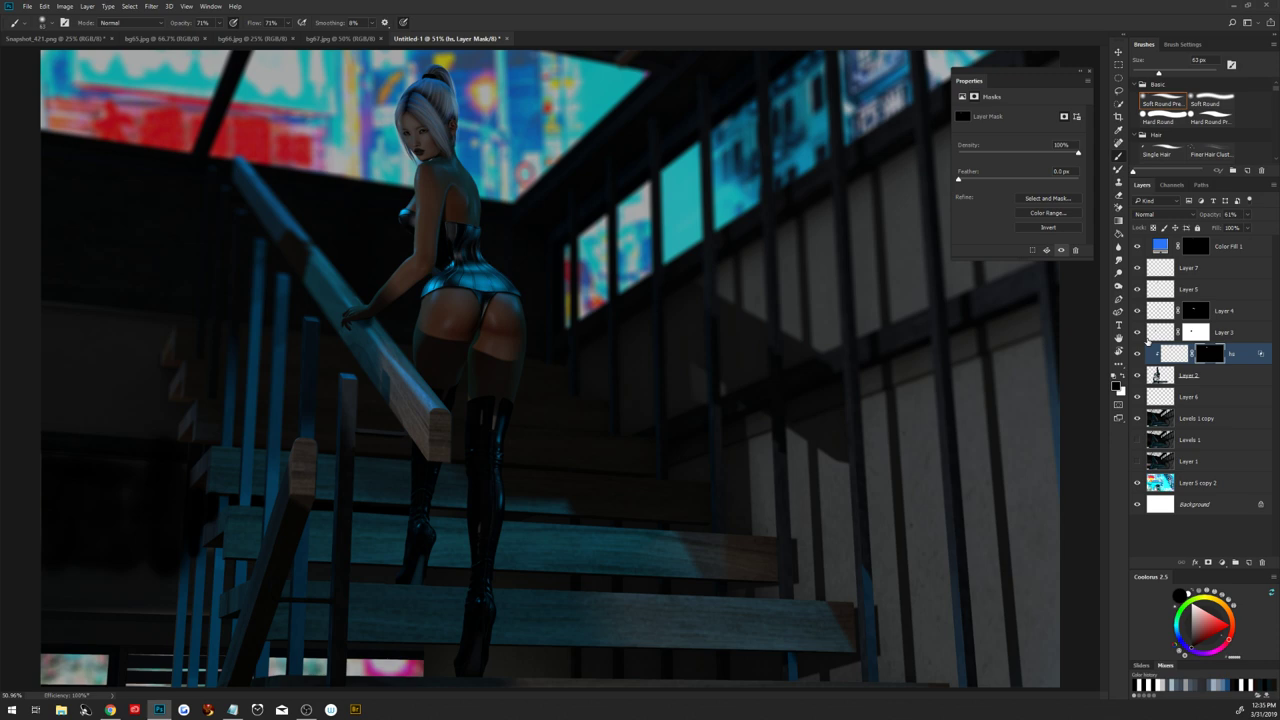
Add Layer 8 clipped to the hs layer, with dark red colour and Linear Dodge (Add) blending
click(1248, 563)
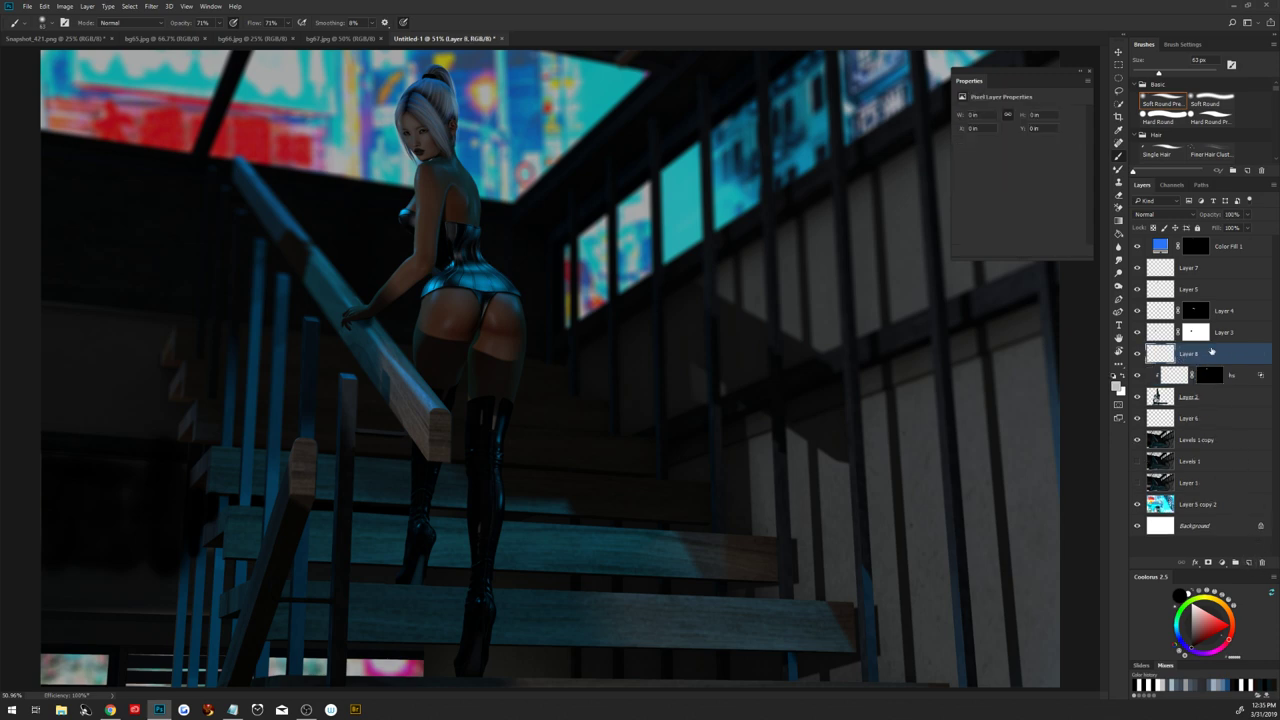
right_click(1212, 351)
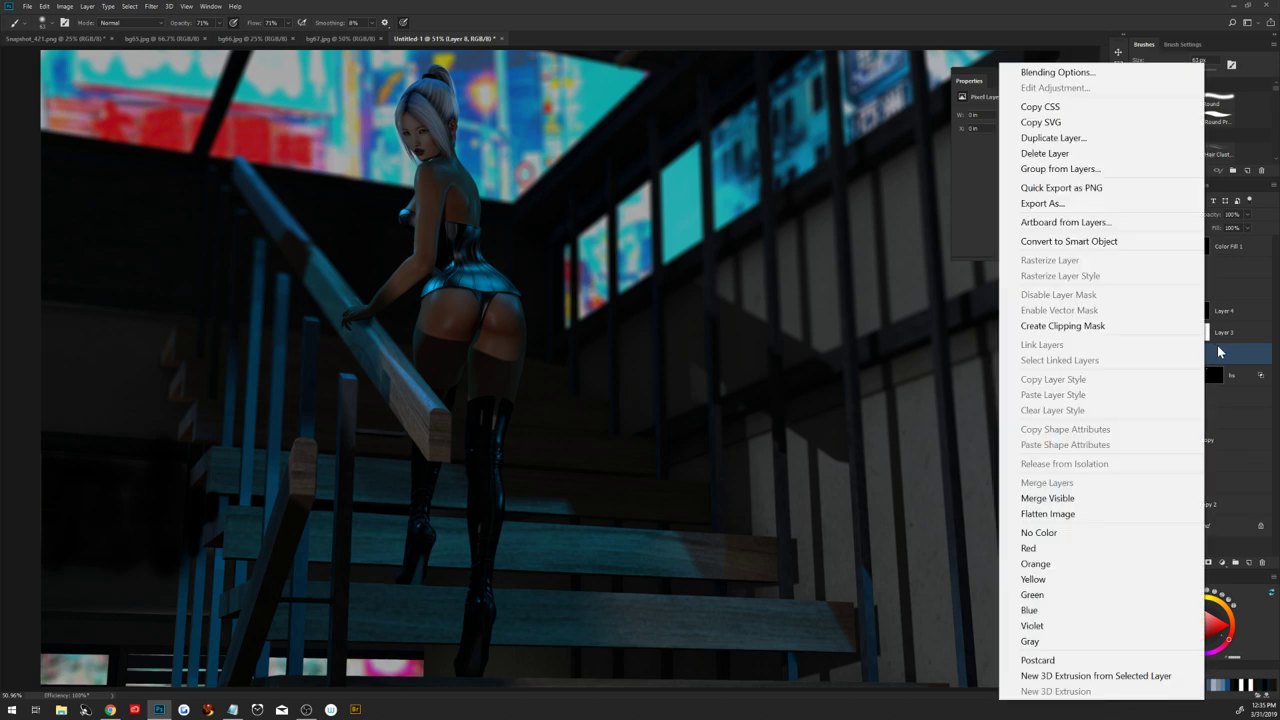
click(1093, 327)
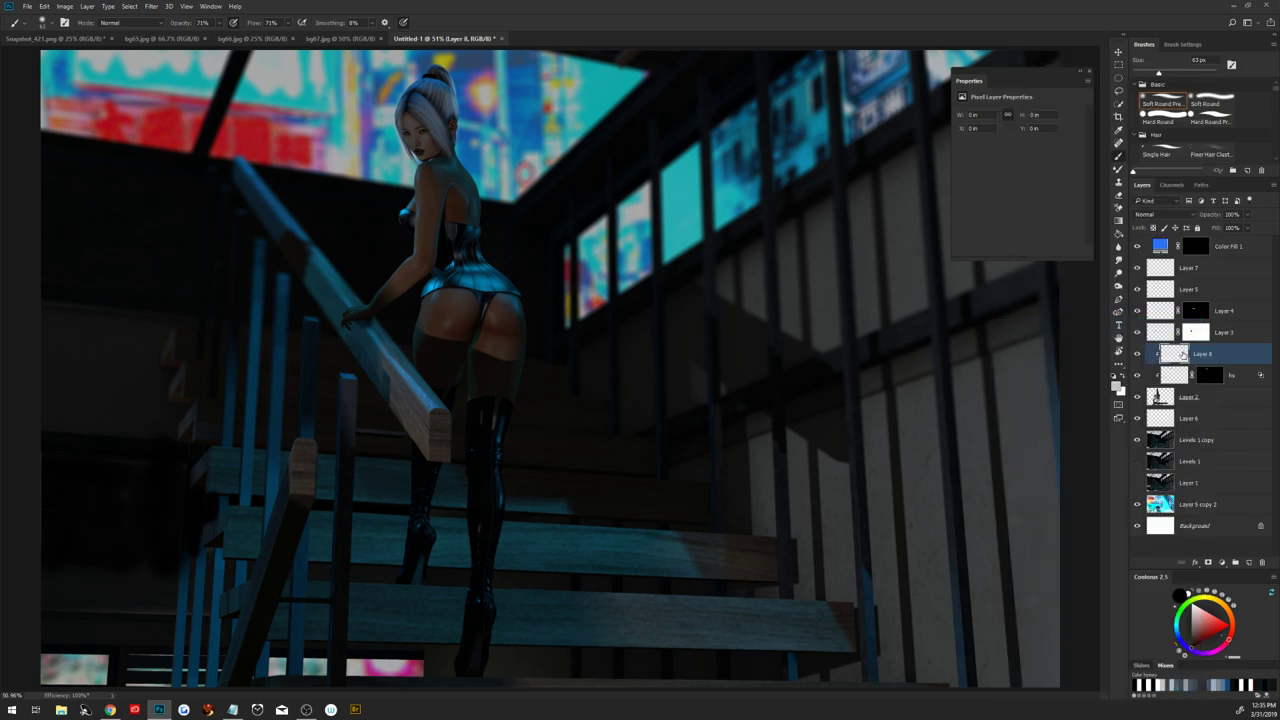
click(1226, 632)
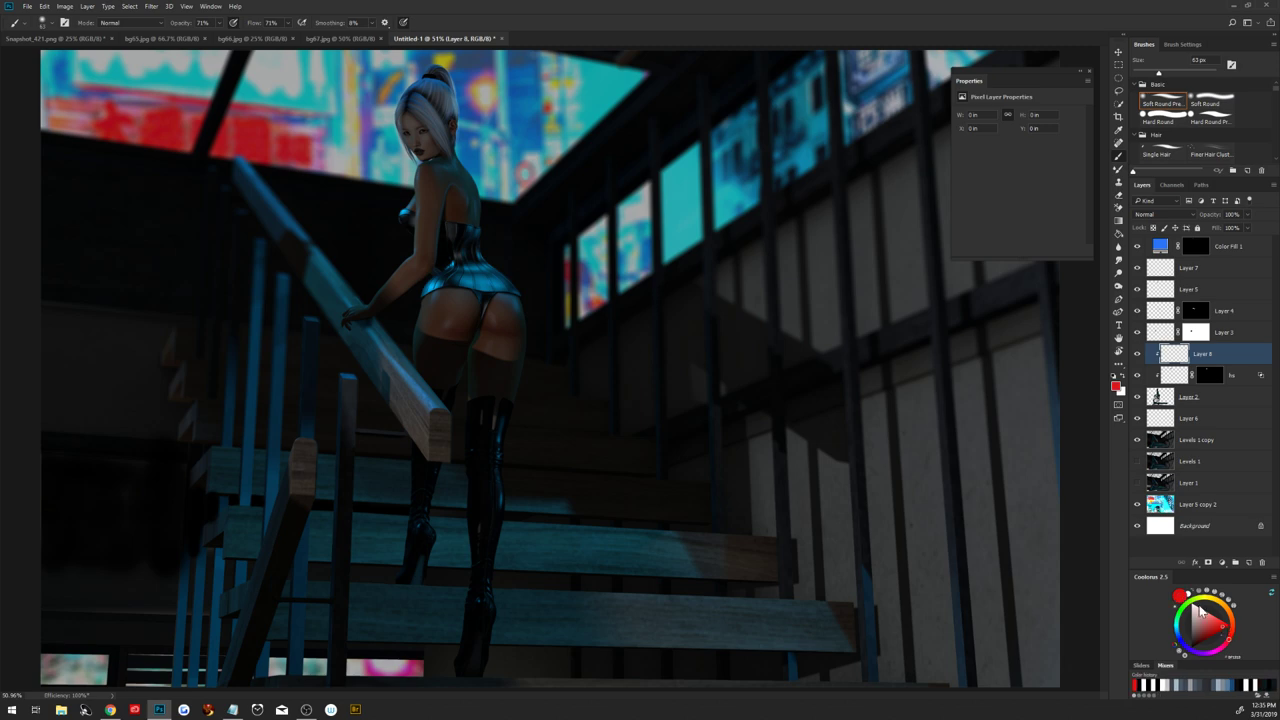
alt+click(285, 128)
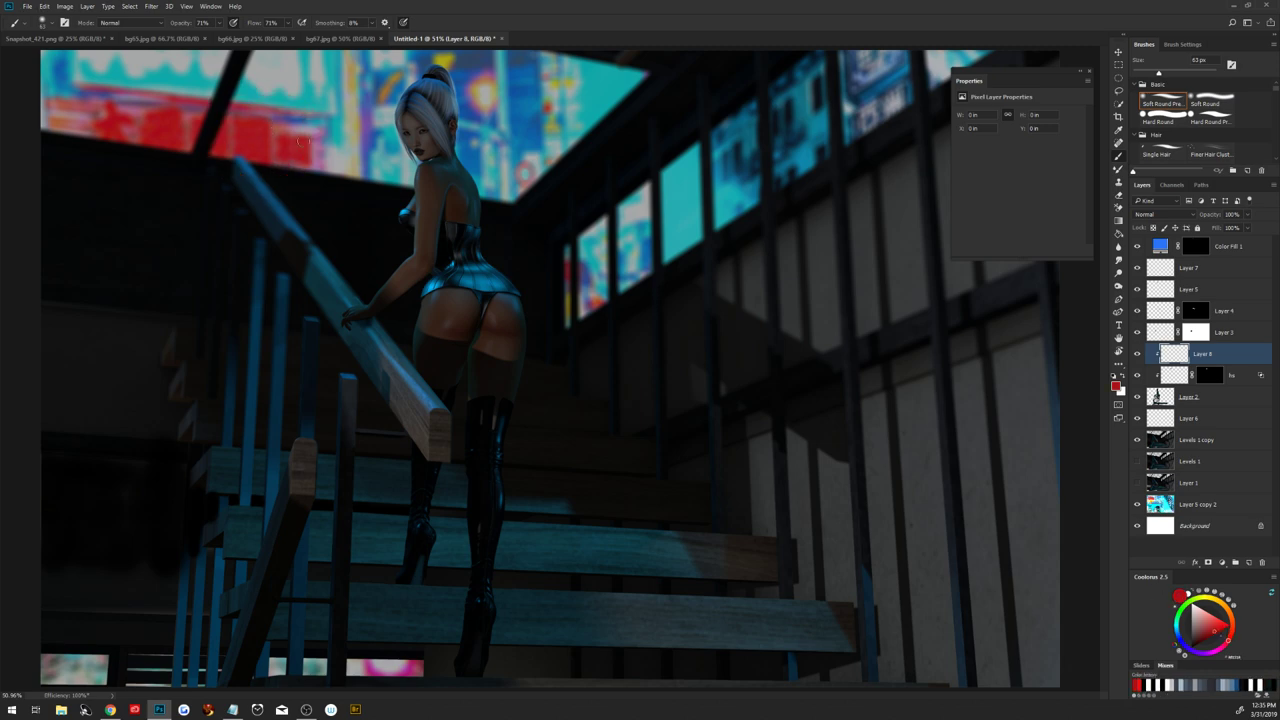
click(1165, 214)
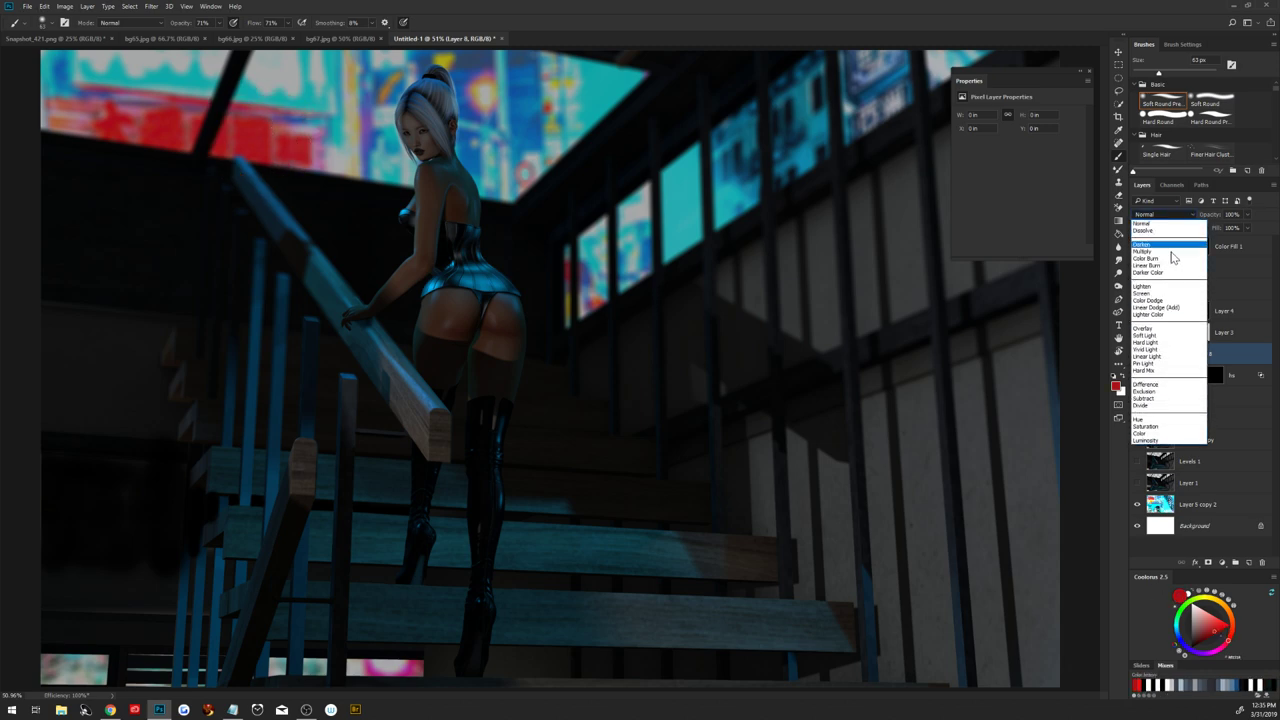
click(1160, 307)
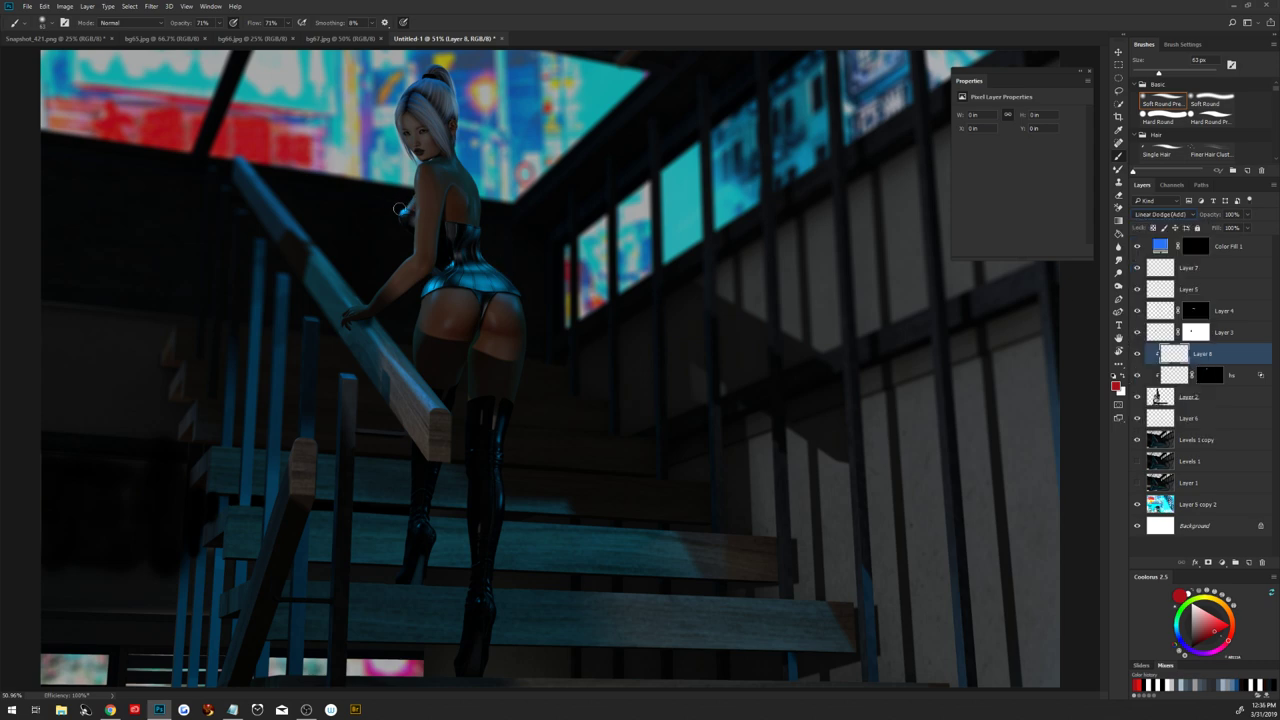
Paint a soft red glow along her shoulder, neck, cheek, chest and arm
drag(399, 208, 404, 206)
mouse_move(409, 197)
mouse_down()
mouse_move(420, 160)
mouse_move(406, 200)
mouse_up()
drag(405, 170, 391, 99)
drag(423, 170, 410, 144)
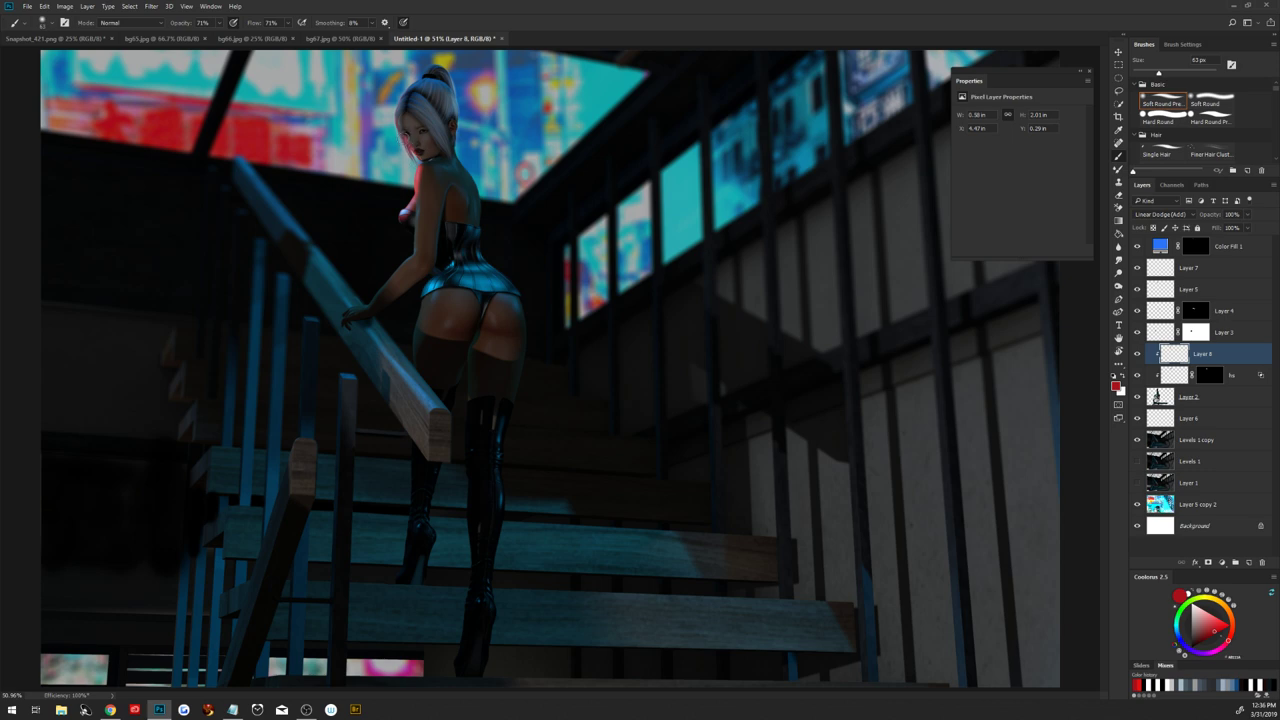
drag(414, 152, 410, 148)
drag(400, 212, 410, 250)
drag(410, 258, 409, 252)
drag(408, 242, 397, 227)
Zoom in on her back and lower Layer 8's opacity to 68%
key(z)
drag(458, 188, 495, 200)
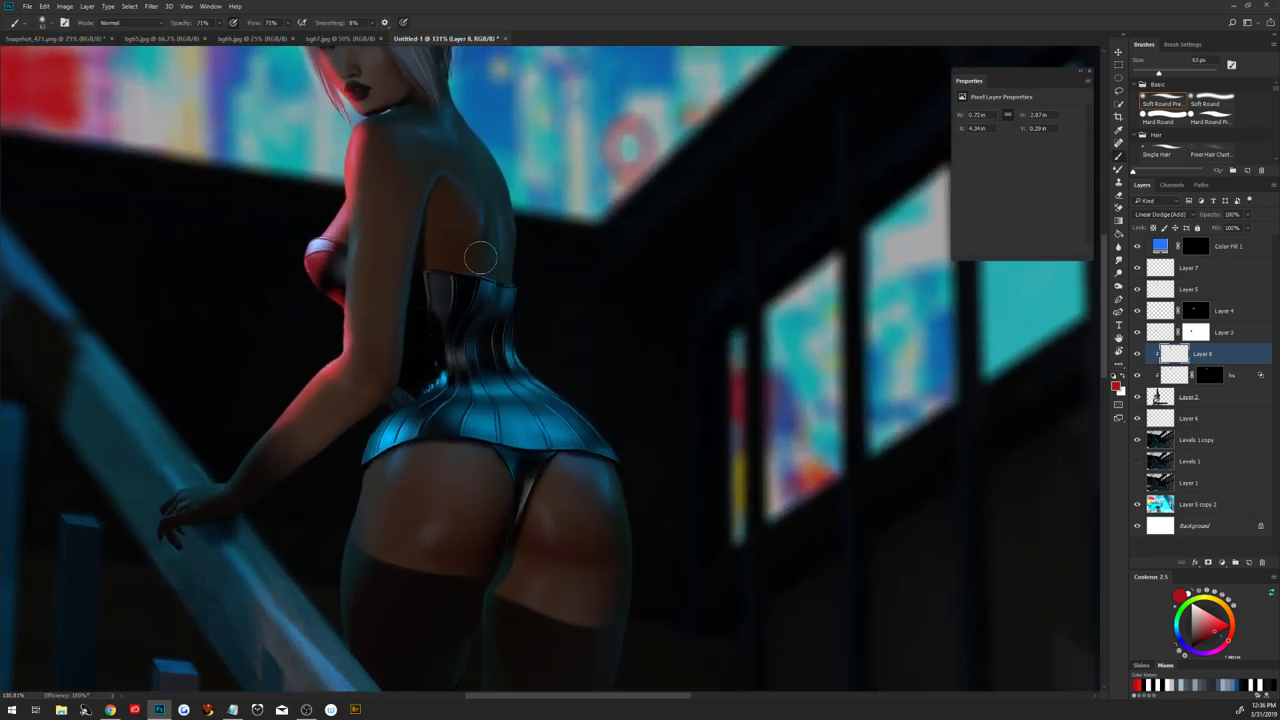
key(b)
drag(1213, 217, 1206, 214)
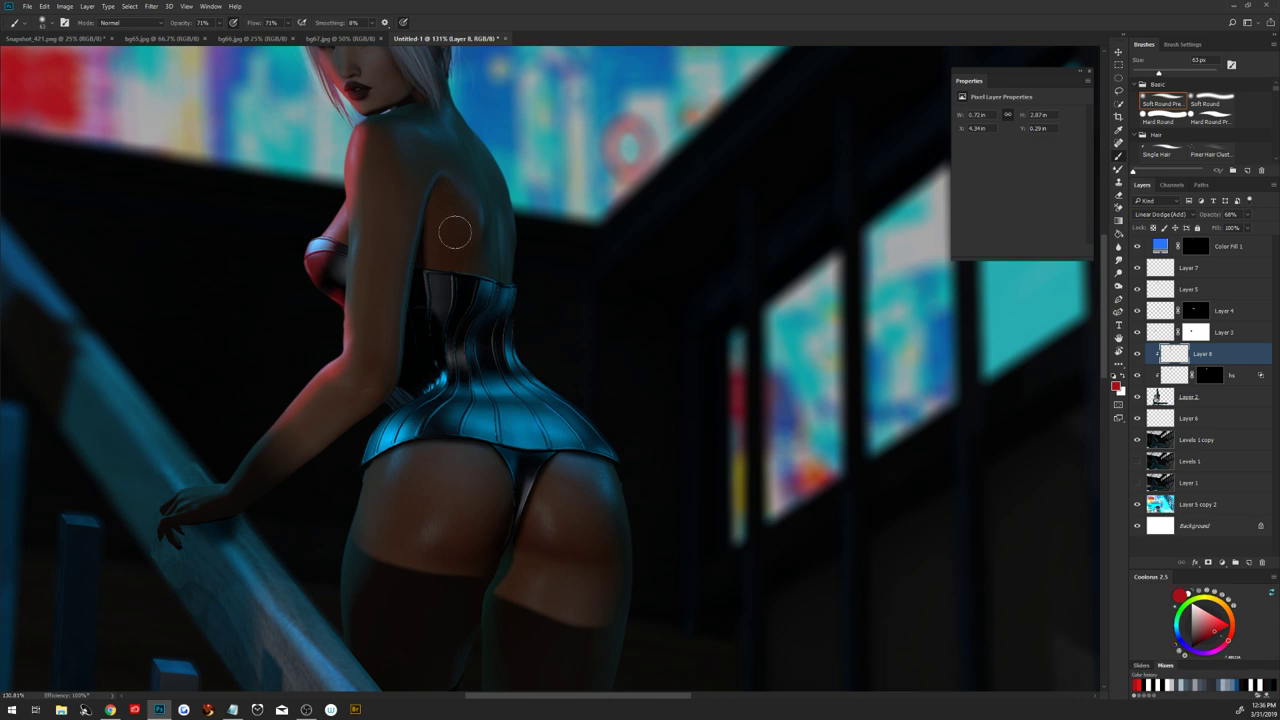
Add a layer mask to Layer 8 and set brush opacity and flow to 100%
click(1208, 563)
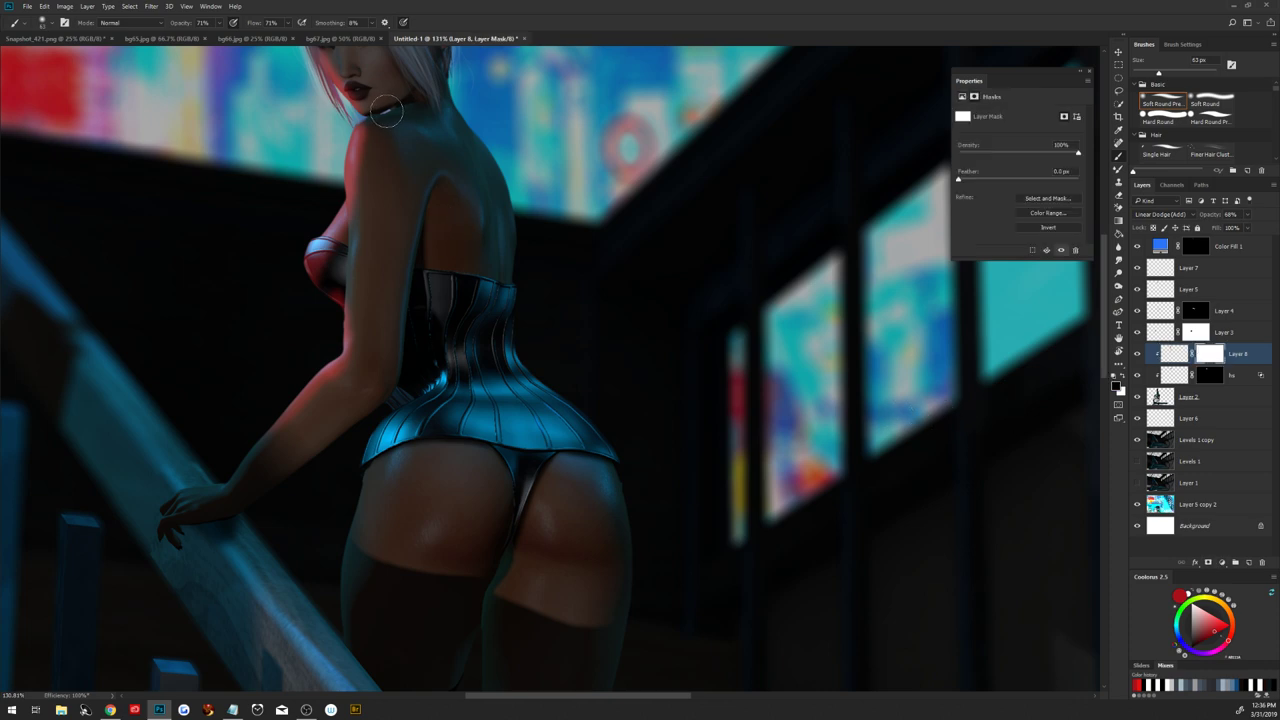
key(z)
mouse_move(411, 139)
mouse_down()
mouse_move(428, 200)
mouse_move(423, 143)
mouse_up()
key(b)
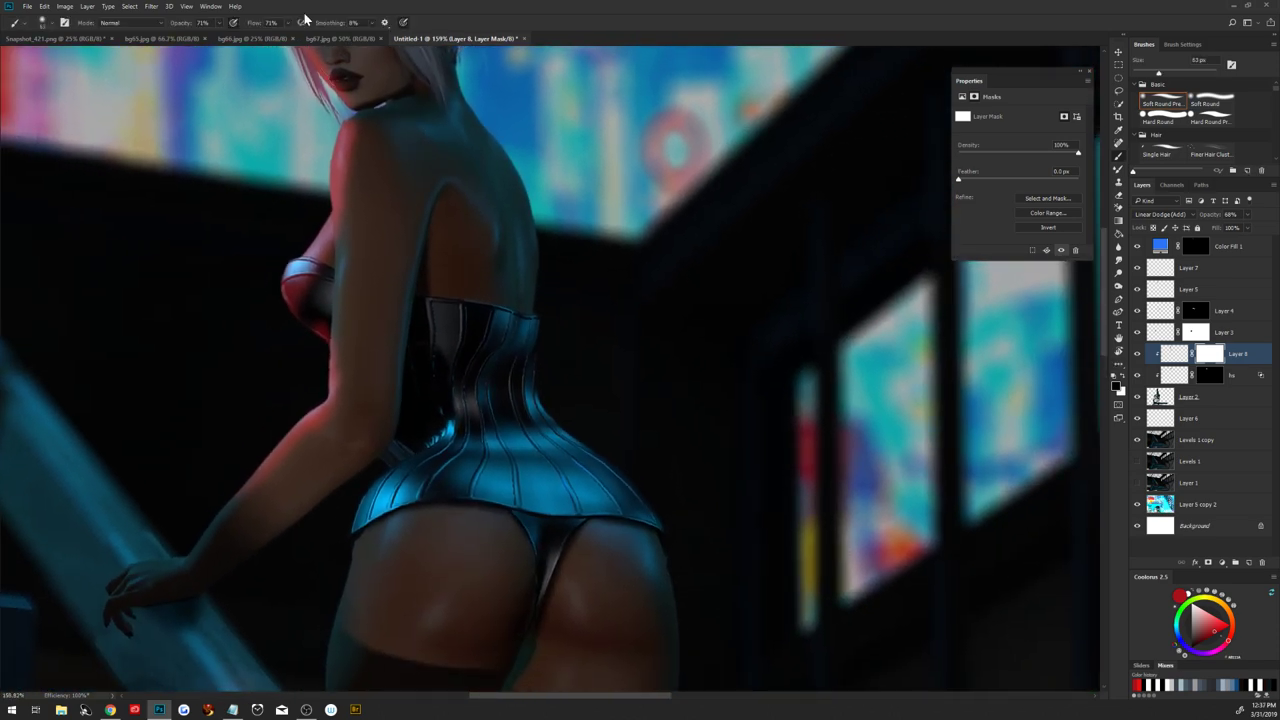
drag(252, 22, 278, 22)
drag(186, 22, 226, 22)
Paint black on the mask to remove the glow from her face, resizing the brush up to 77 px
mouse_move(401, 132)
mouse_down()
mouse_move(423, 286)
mouse_move(395, 298)
mouse_up()
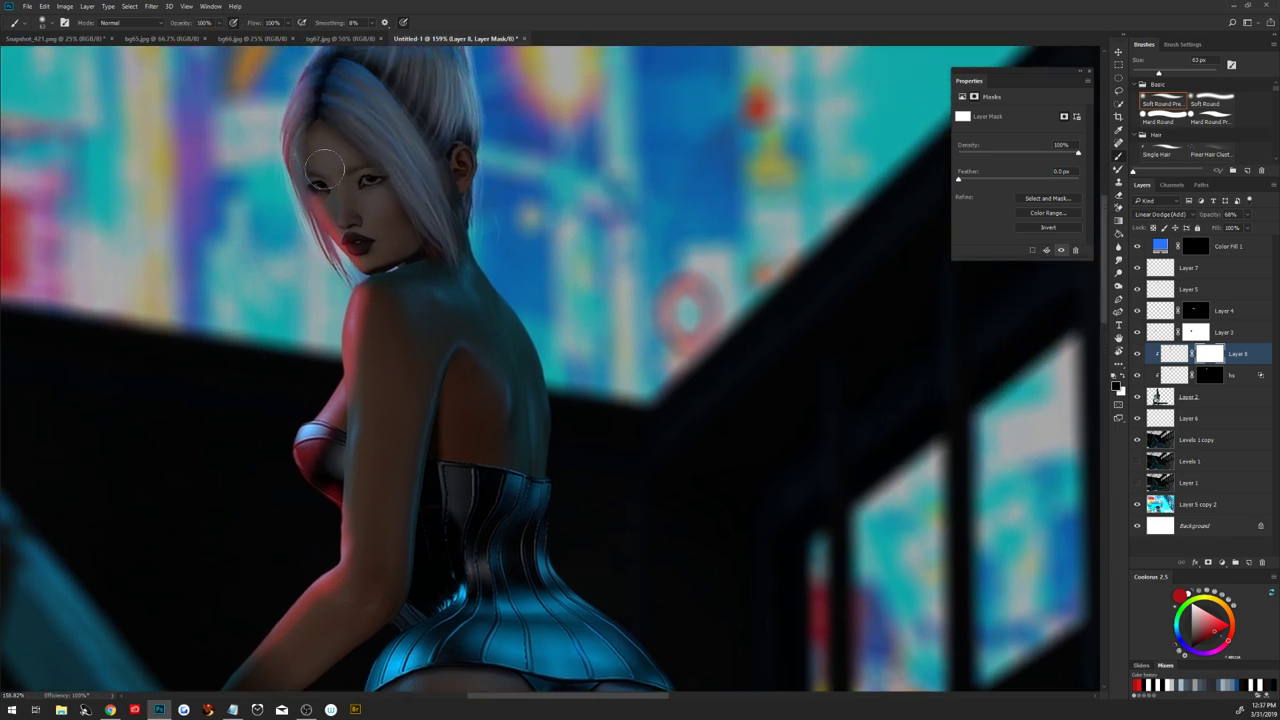
drag(316, 160, 296, 160)
drag(347, 200, 364, 214)
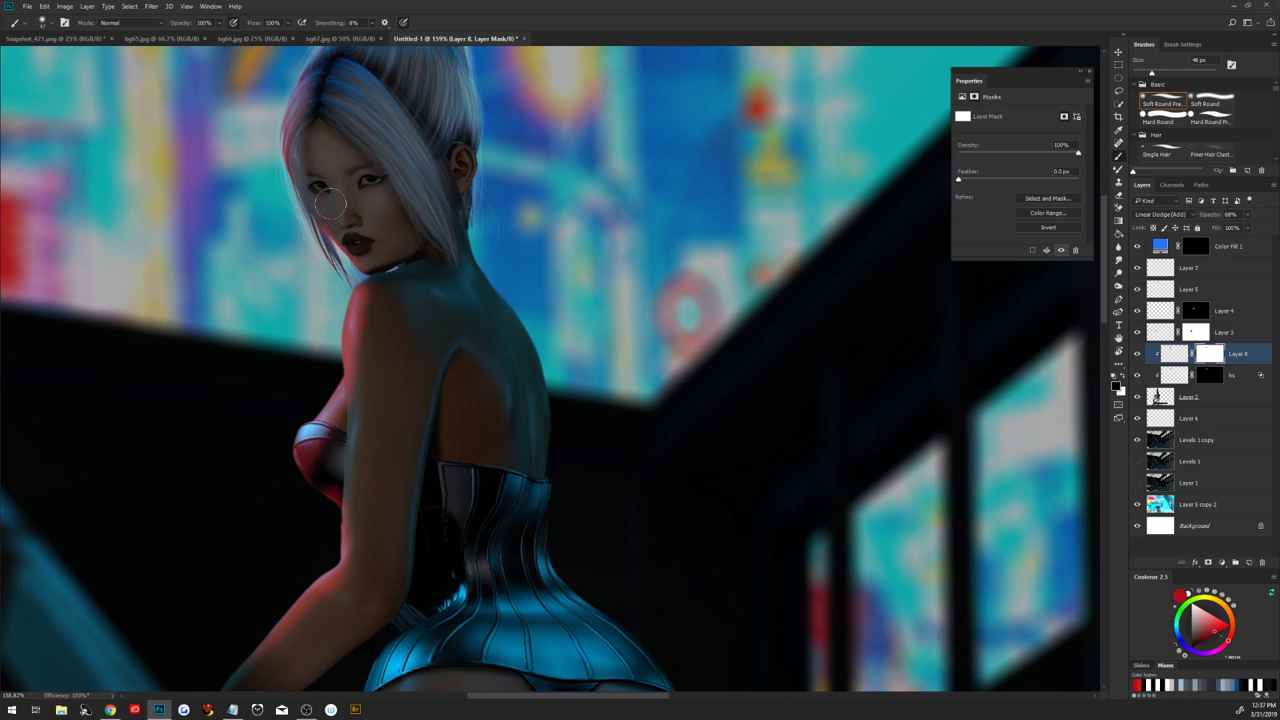
alt+right_click(328, 212)
drag(318, 228, 323, 219)
key(bracketright)
key(bracketright)
key(bracketright)
drag(391, 309, 374, 369)
mouse_move(371, 363)
mouse_down()
mouse_move(389, 306)
mouse_move(374, 376)
mouse_move(380, 326)
mouse_move(366, 337)
mouse_move(389, 286)
mouse_move(374, 369)
mouse_move(391, 303)
mouse_move(398, 453)
mouse_move(357, 420)
mouse_move(349, 429)
mouse_move(354, 410)
mouse_move(326, 470)
mouse_move(300, 455)
mouse_move(291, 486)
mouse_move(334, 464)
mouse_move(320, 485)
mouse_move(338, 470)
mouse_move(373, 540)
mouse_move(375, 487)
mouse_move(332, 481)
mouse_move(357, 466)
mouse_move(371, 543)
mouse_move(388, 561)
mouse_move(286, 651)
mouse_move(390, 576)
mouse_move(309, 626)
mouse_up()
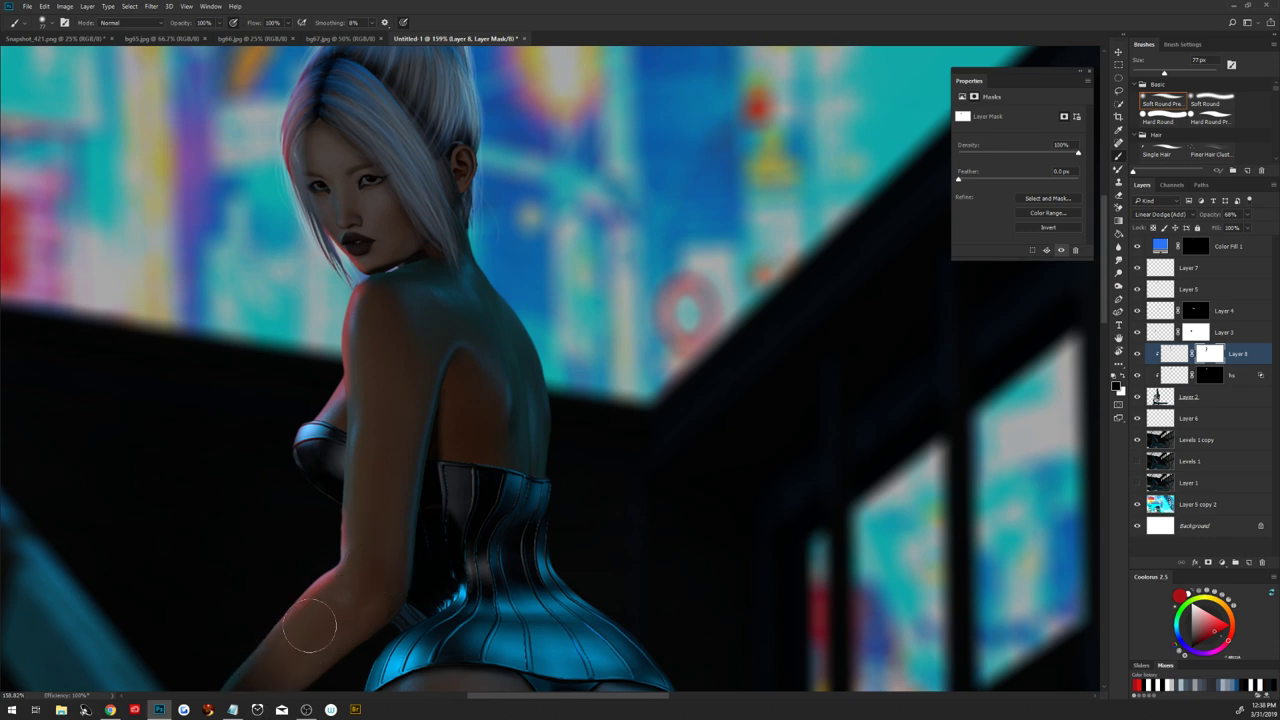
At 10% brush opacity, soften the glow along her arm, shoulder, neck and hair edge
key(1)
mouse_move(395, 530)
mouse_down()
mouse_move(300, 606)
mouse_move(357, 523)
mouse_move(302, 610)
mouse_move(357, 506)
mouse_move(349, 557)
mouse_move(391, 371)
mouse_up()
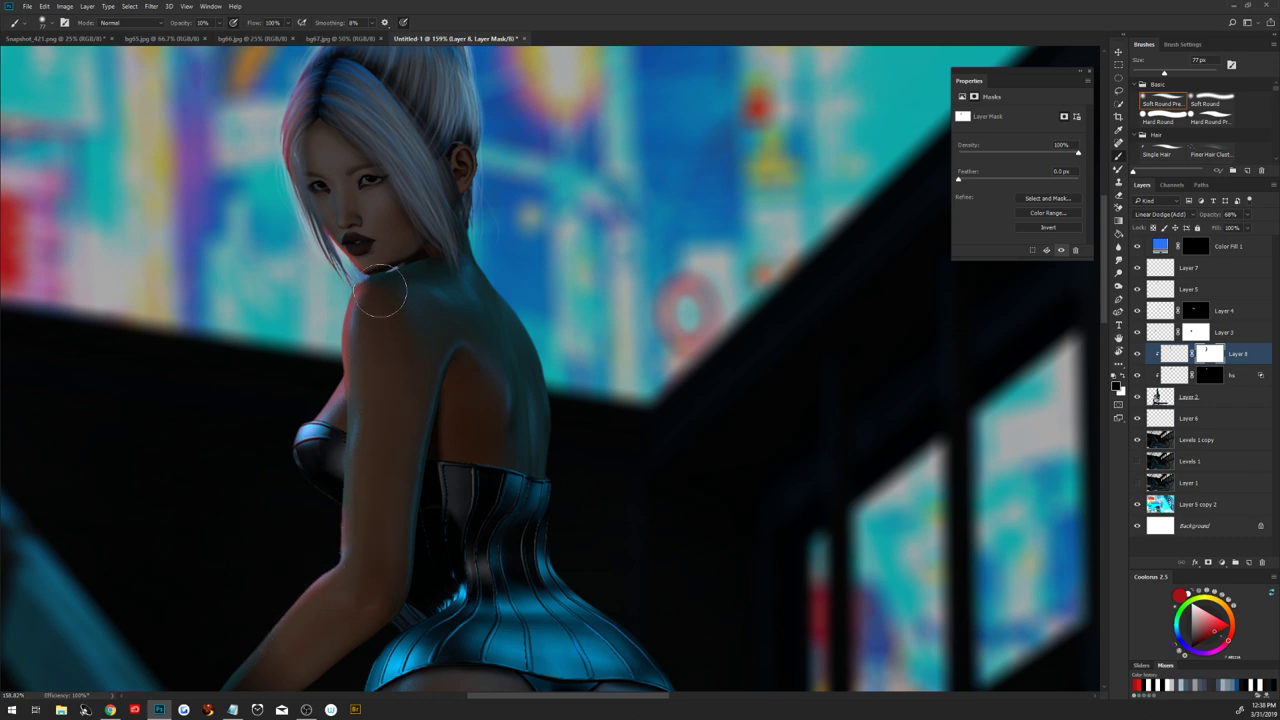
mouse_move(380, 290)
mouse_down()
mouse_move(352, 230)
mouse_move(380, 252)
mouse_up()
mouse_move(298, 98)
mouse_down()
mouse_move(300, 200)
mouse_move(300, 110)
mouse_move(345, 338)
mouse_up()
scroll(345, 338, down, 5)
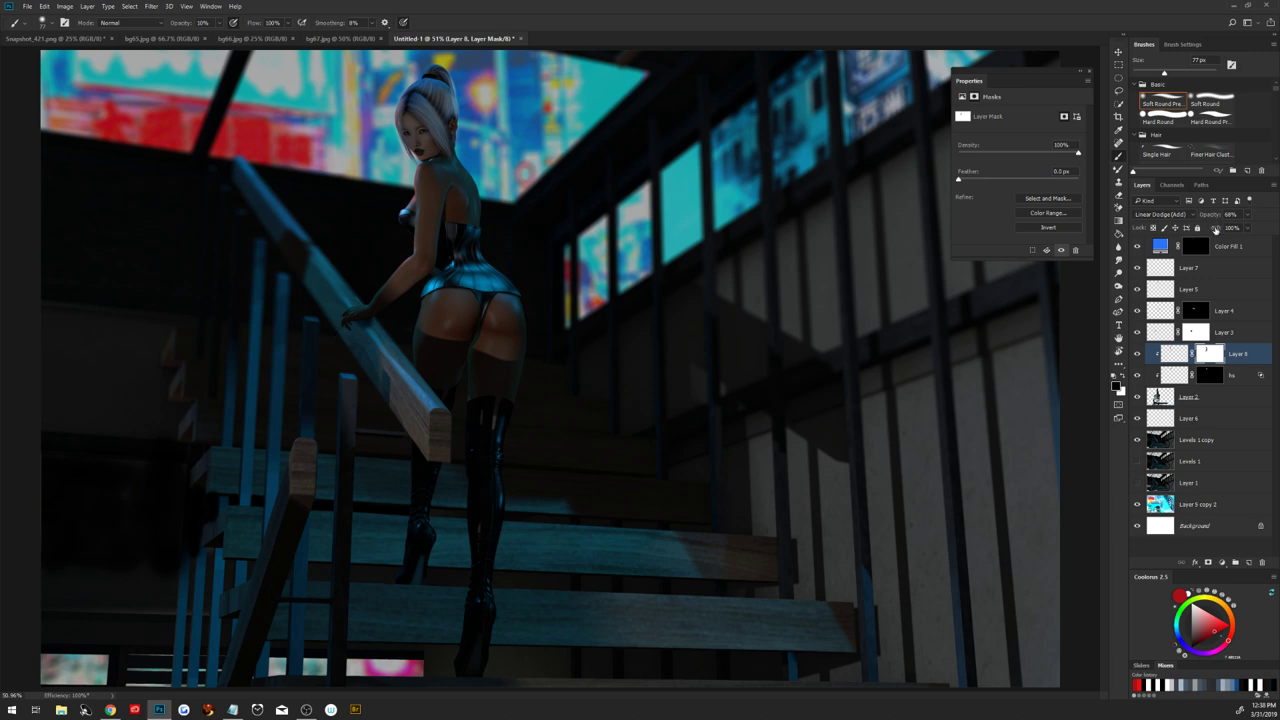
Set Layer 8 fill to 84%, feather its mask, and raise its opacity to 97%
drag(1203, 227, 1190, 228)
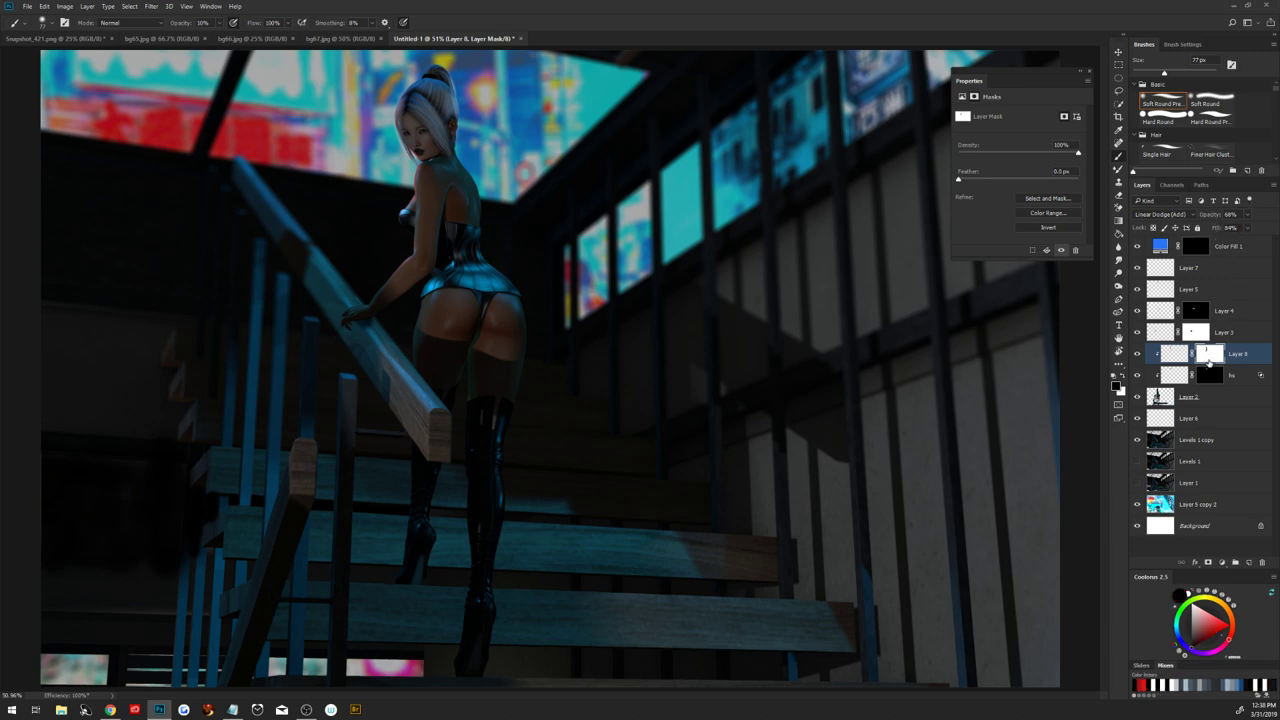
drag(962, 178, 1010, 178)
drag(1208, 217, 1216, 218)
text(97)
Soften the glow further at the shoulder and toggle Layer 5 copy 2 to compare
mouse_move(425, 169)
mouse_down()
mouse_move(424, 208)
mouse_move(436, 188)
mouse_up()
click(1136, 507)
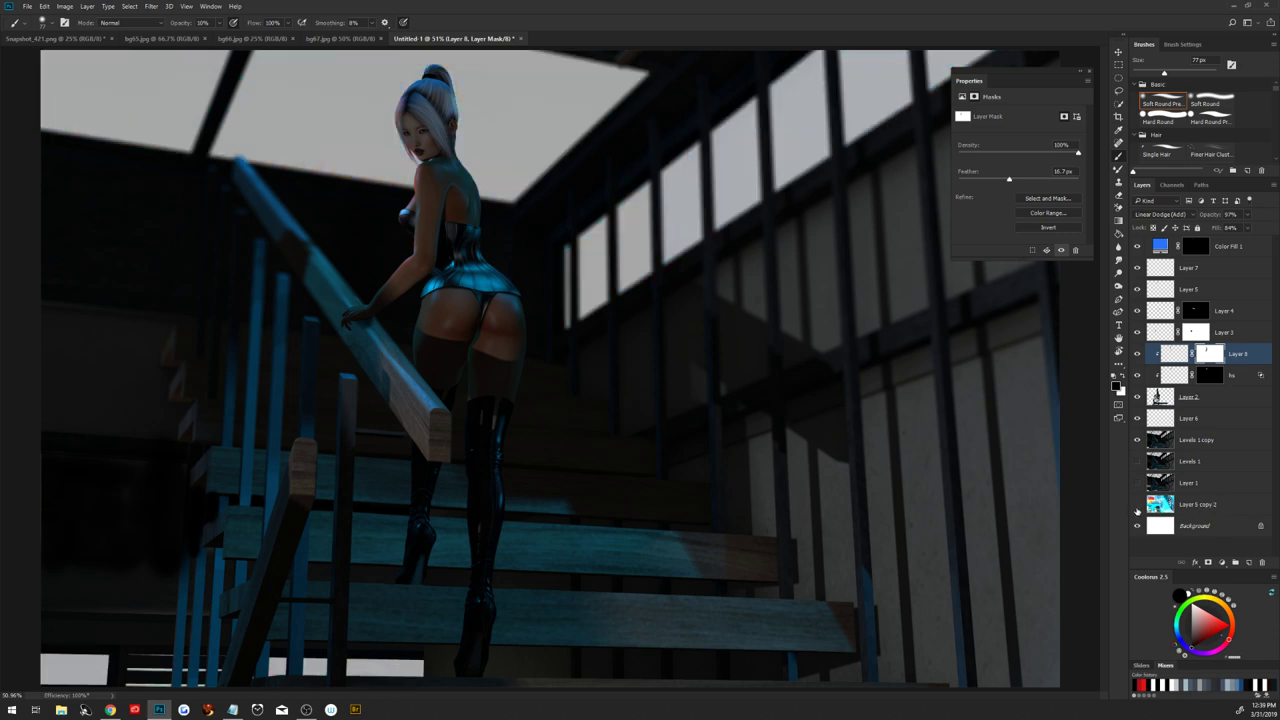
click(1138, 507)
Create a new Layer 9 directly above Layer 5 copy 2
click(1221, 508)
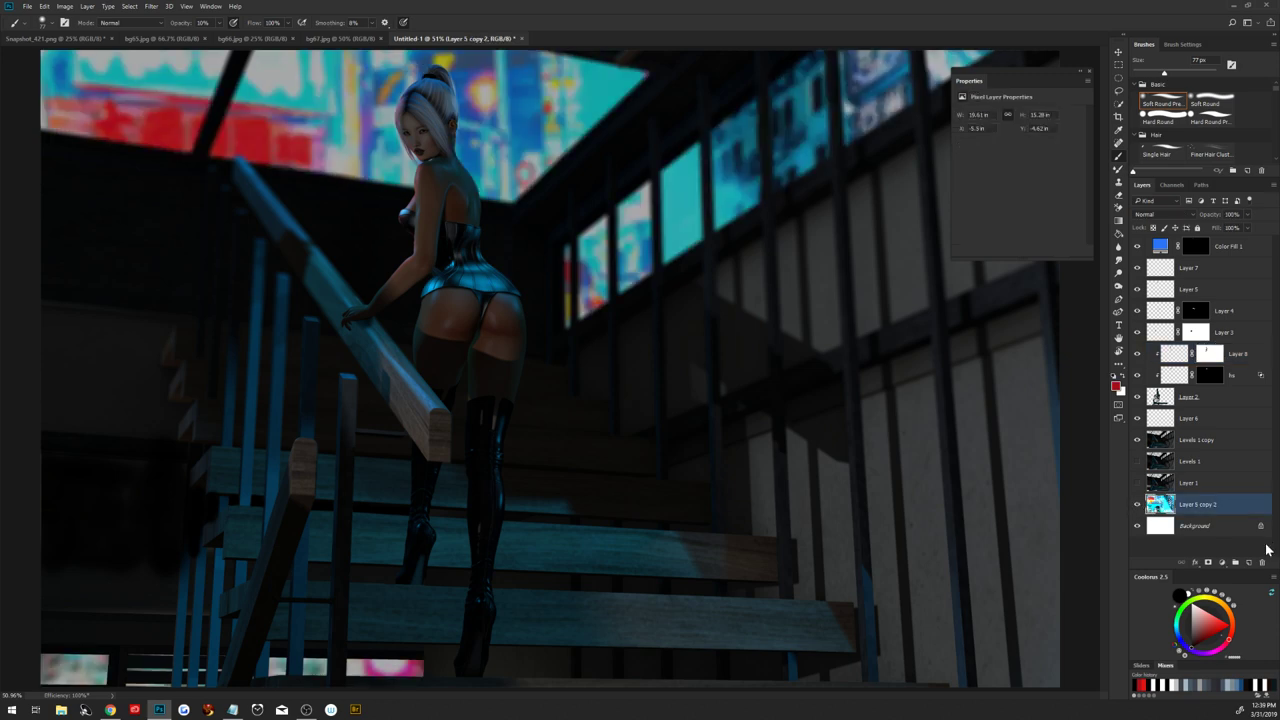
click(1249, 563)
key(z)
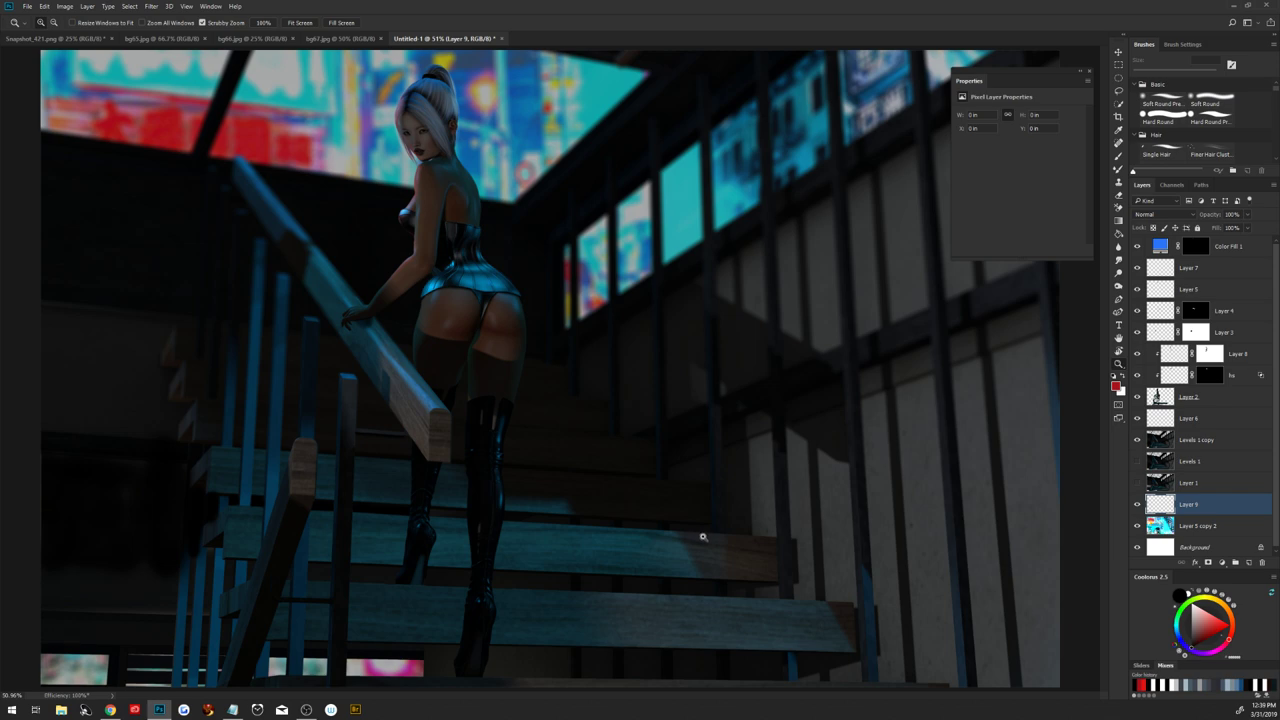
mouse_move(705, 535)
mouse_down()
mouse_move(683, 516)
mouse_move(694, 516)
mouse_up()
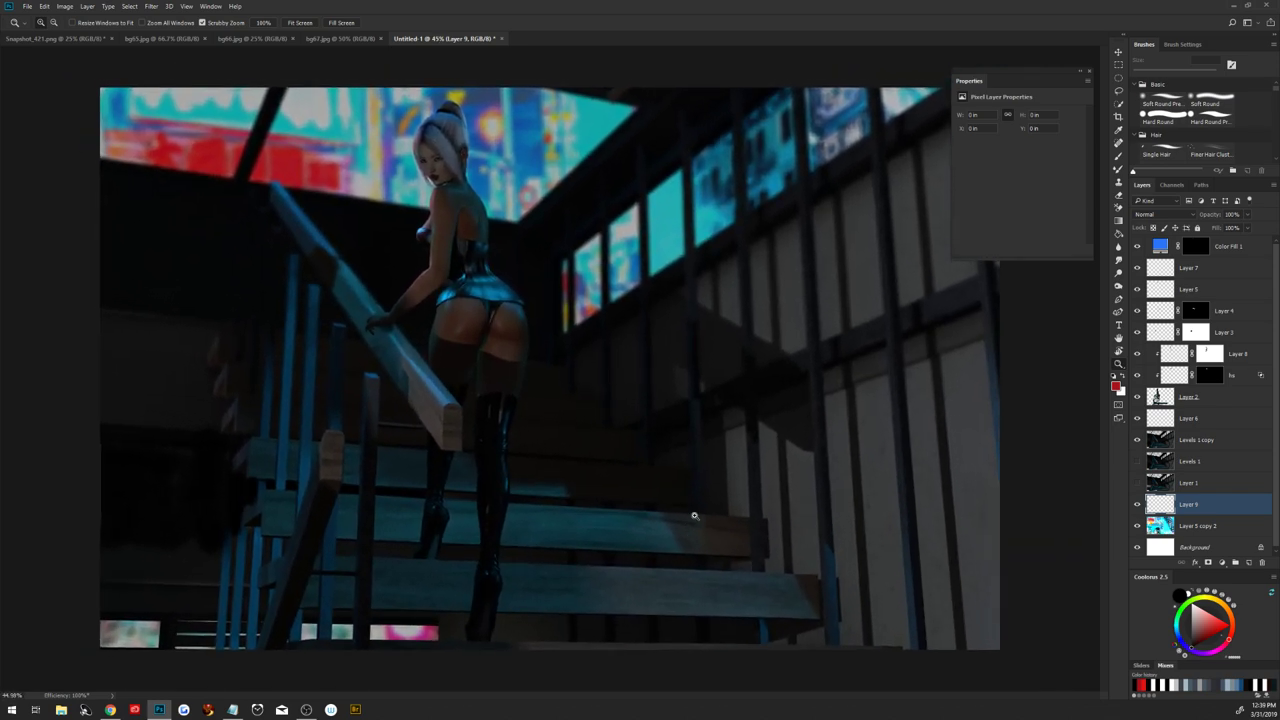
key(b)
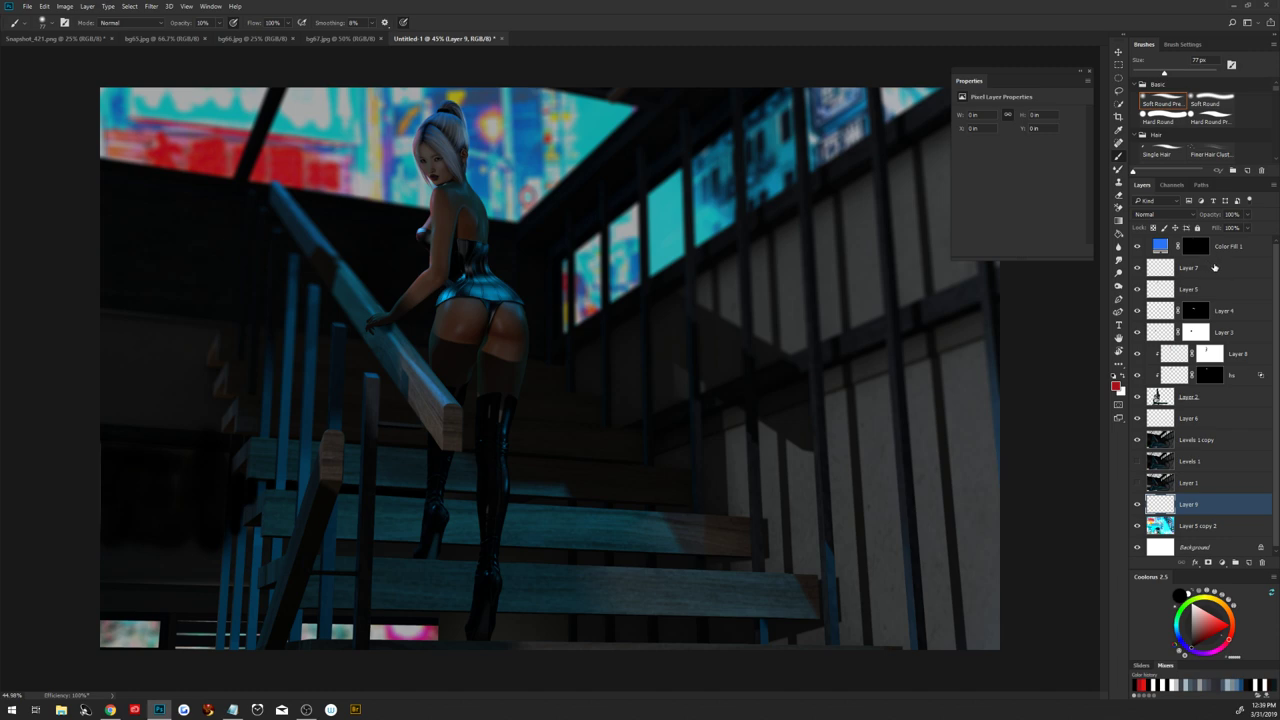
Fill a rectangular band across the bottom of the stairs with black, then lower its fill to 57%
click(1119, 65)
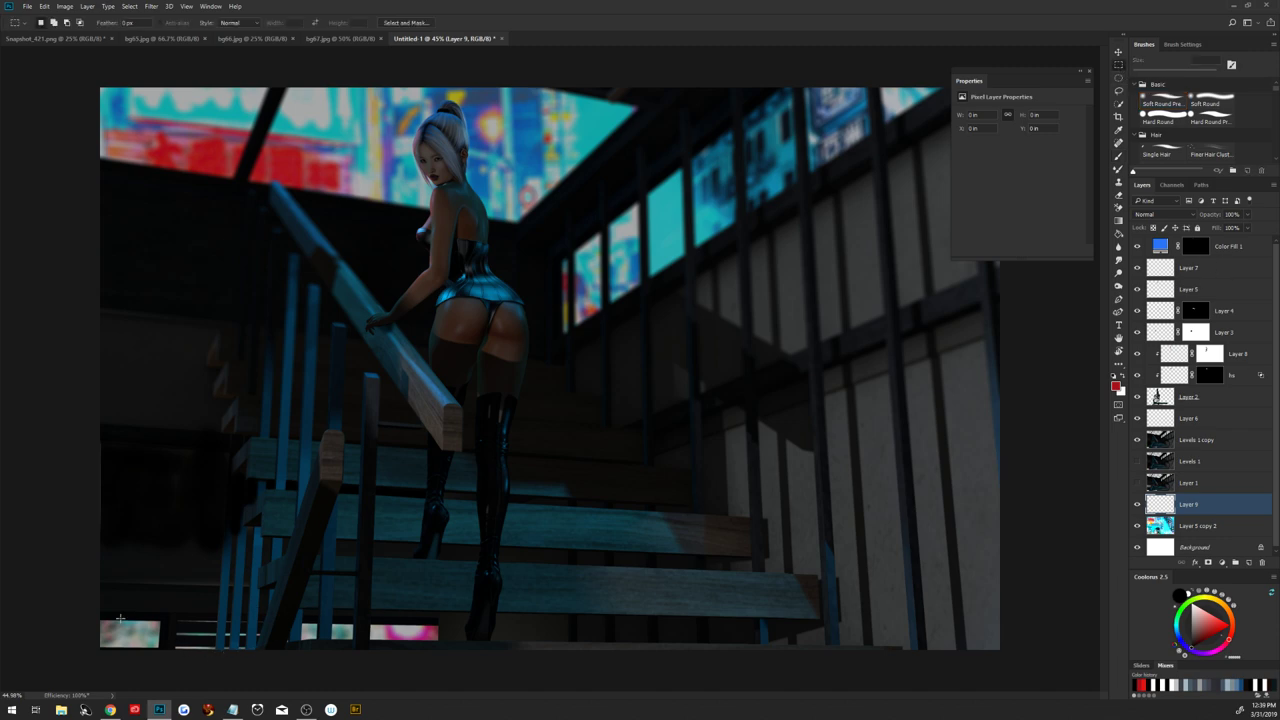
drag(61, 494, 930, 671)
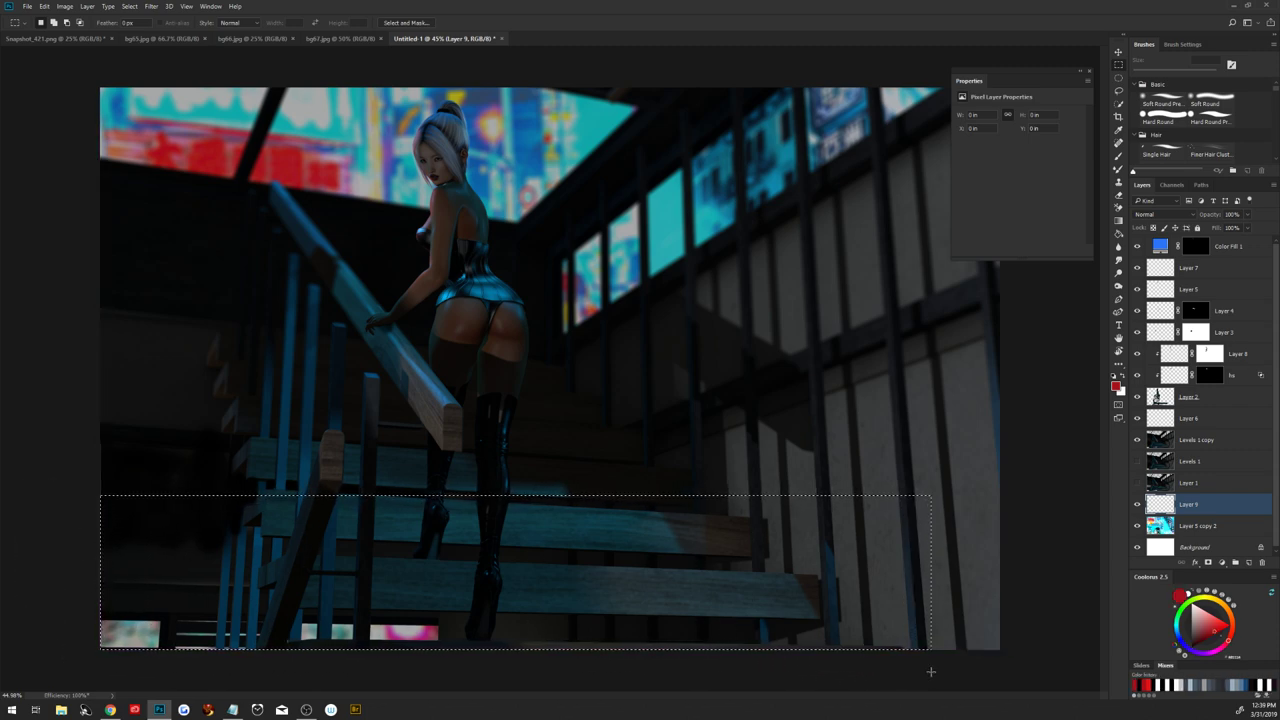
key(shift+F5)
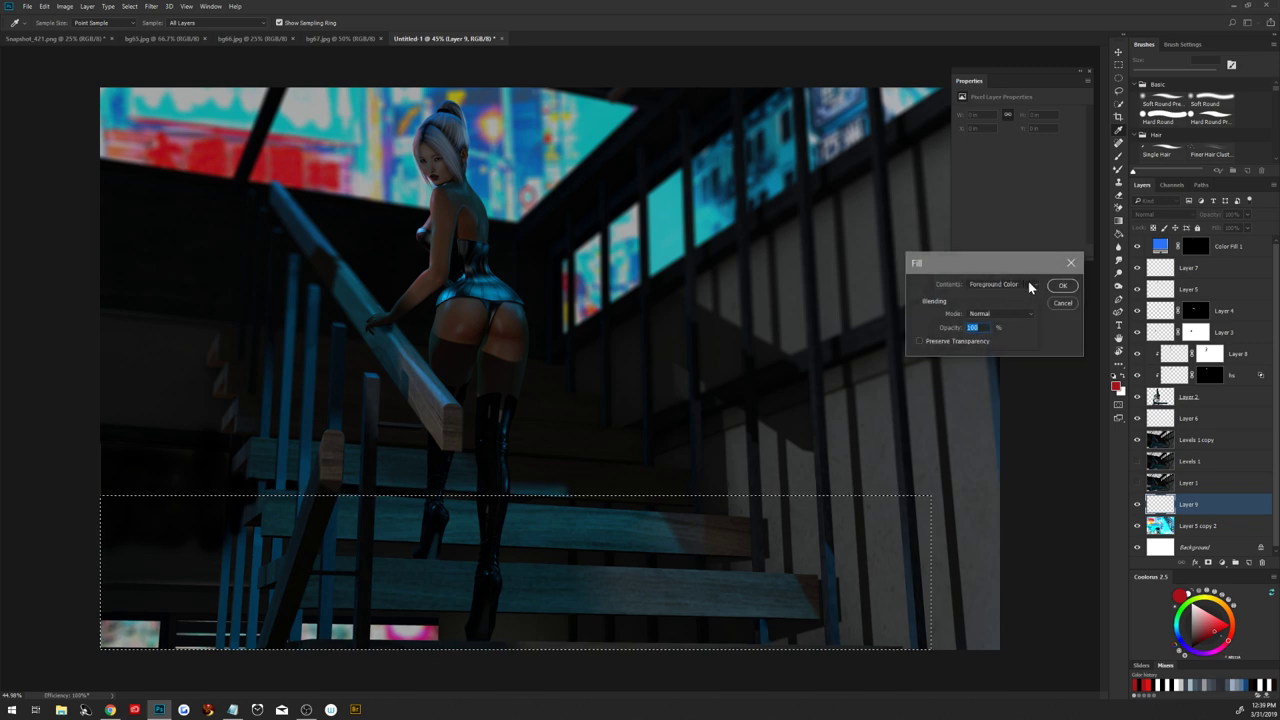
click(1020, 285)
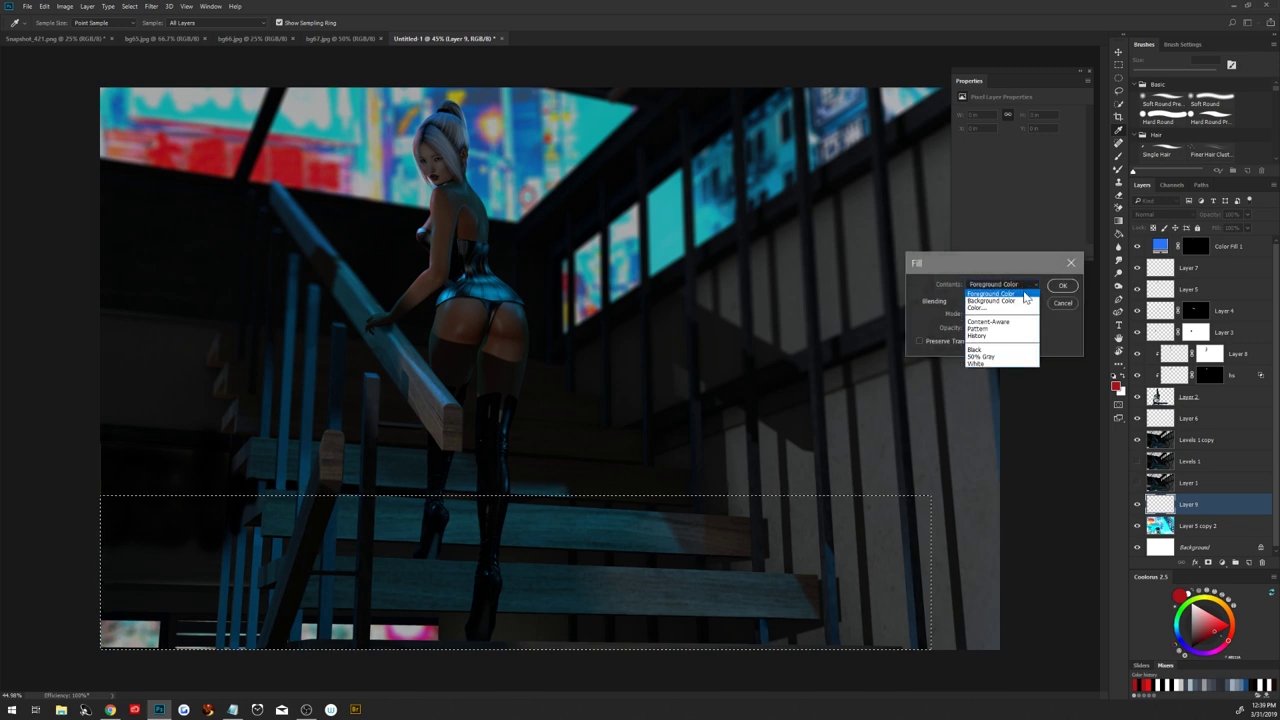
click(1004, 350)
key(Return)
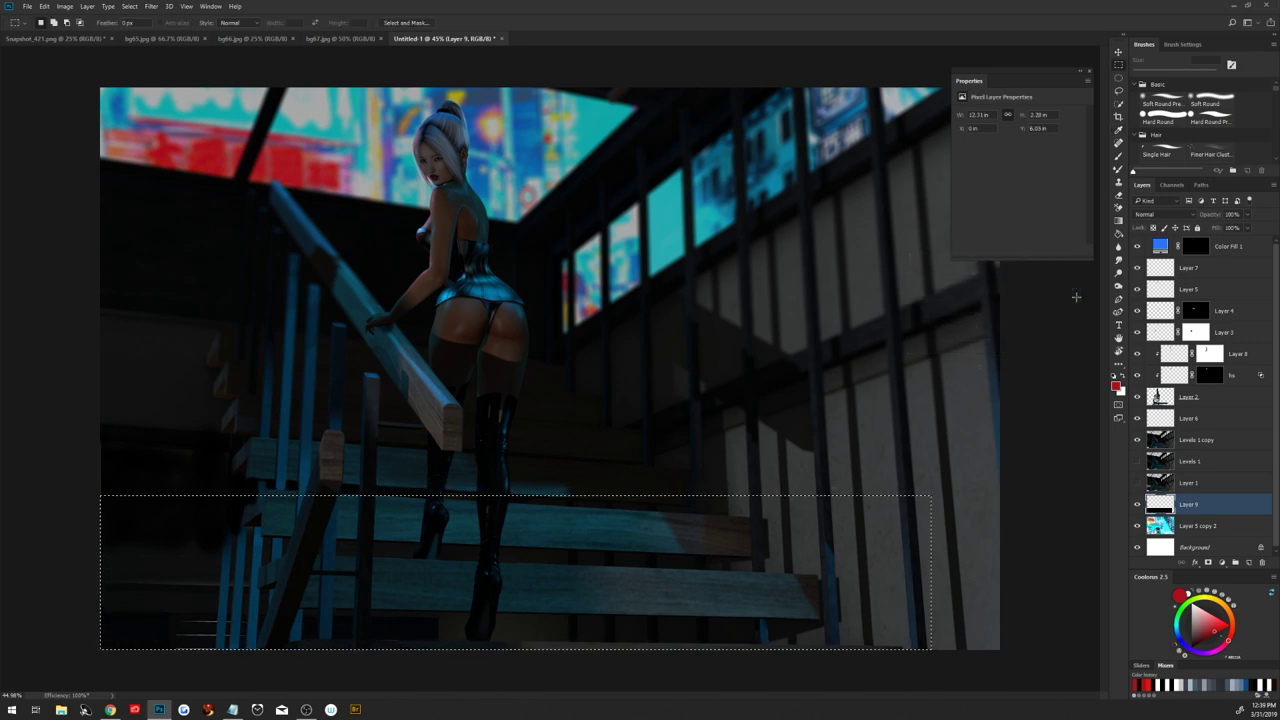
key(ctrl+d)
mouse_move(1214, 228)
mouse_down()
mouse_move(1187, 236)
mouse_move(1217, 233)
mouse_up()
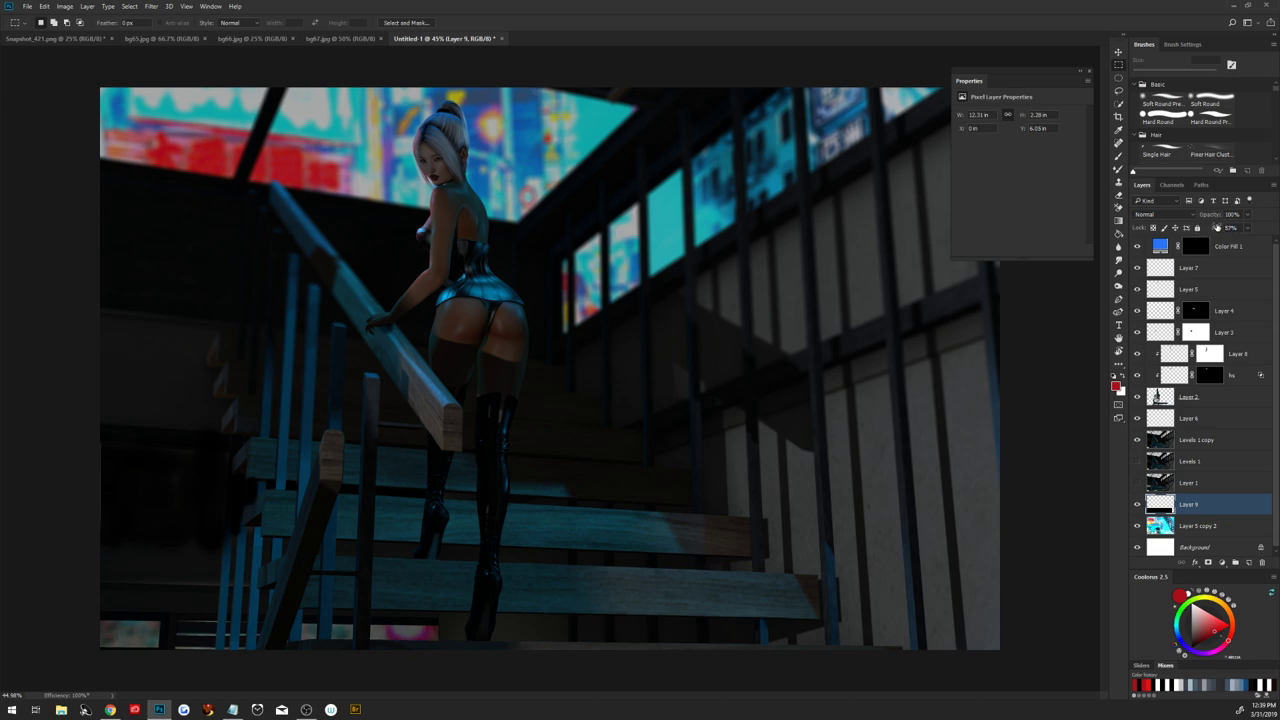
click(1252, 250)
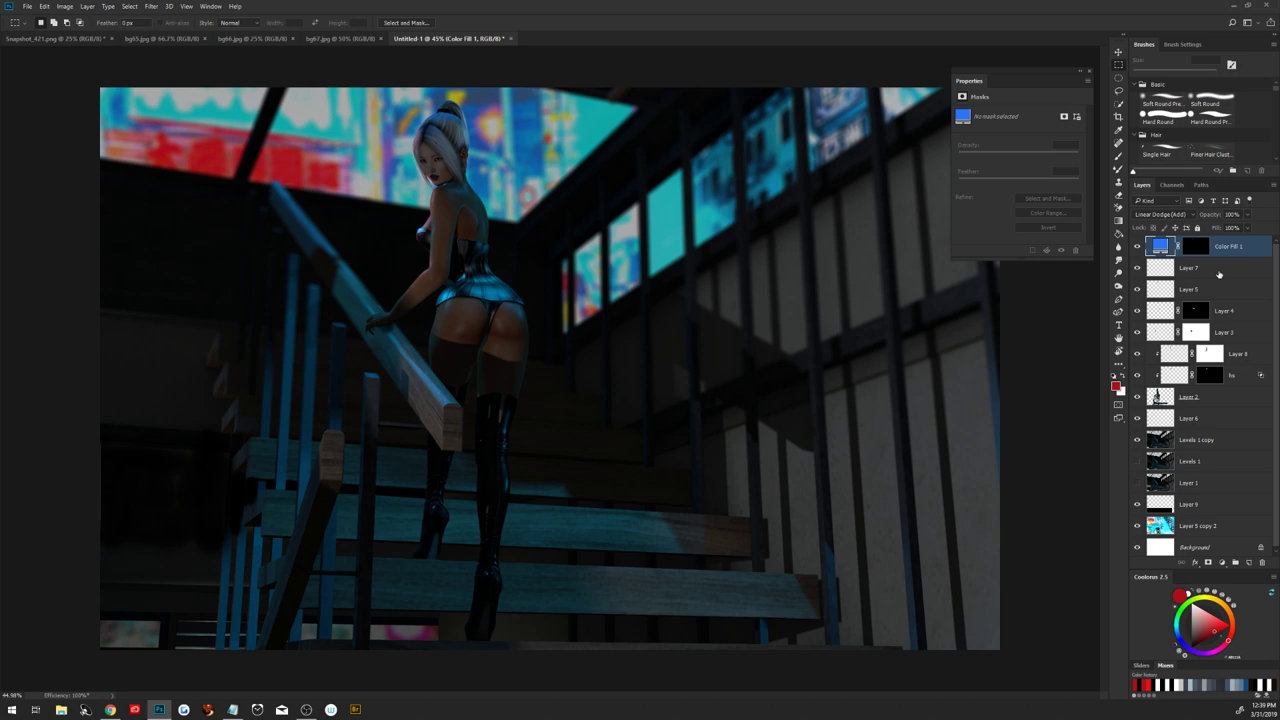
Give Layer 2 a cyan (#28adb1) Linear Dodge (Add) Inner Shadow, size 30 px, with reduced choke
click(1202, 401)
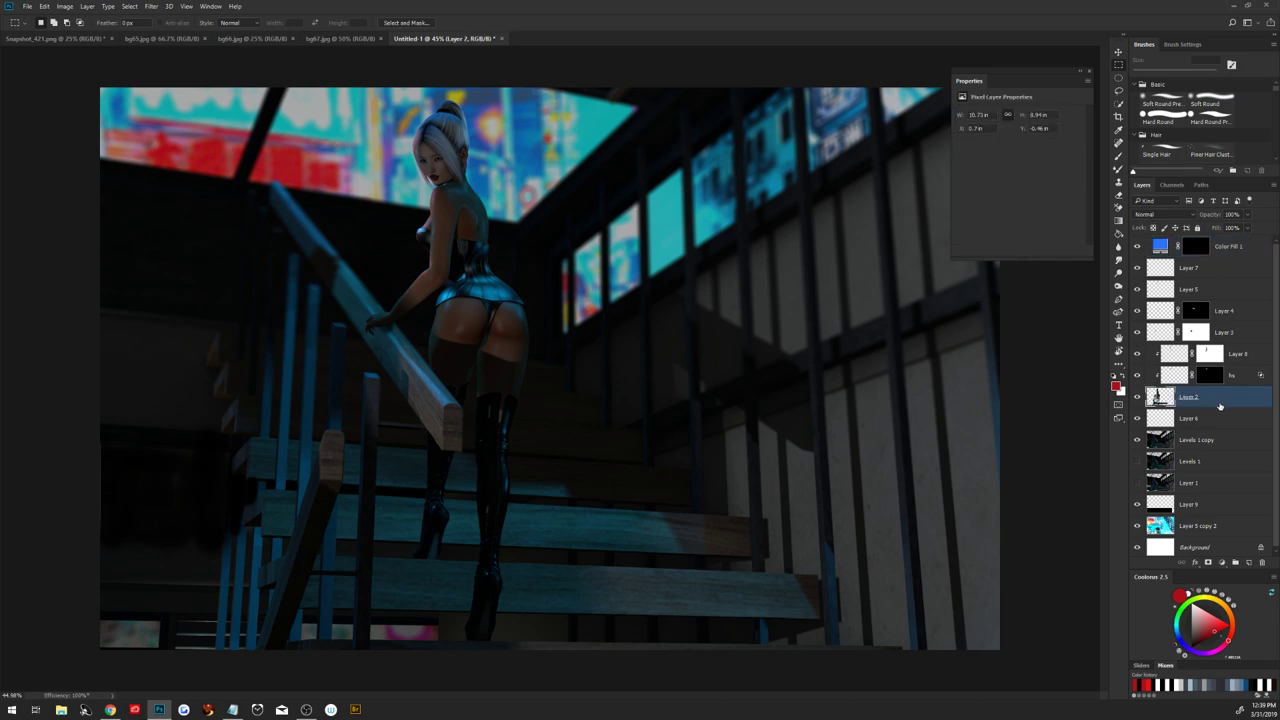
double_click(1223, 400)
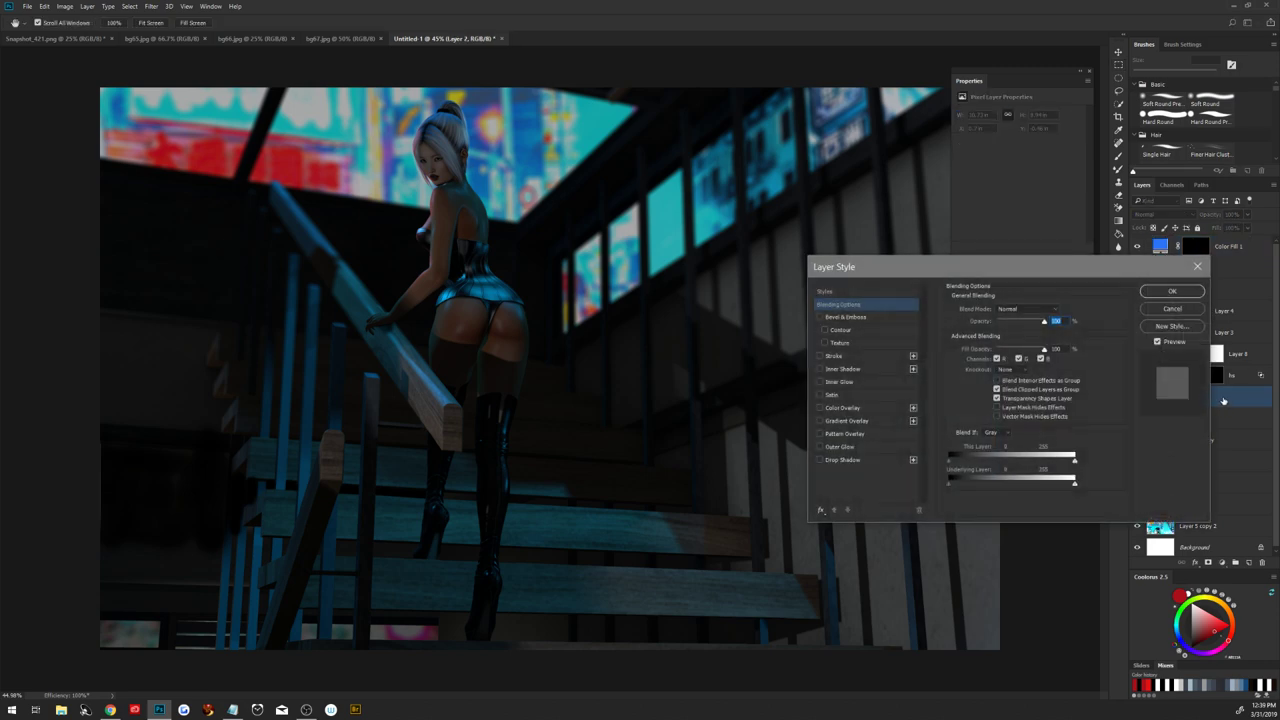
click(854, 369)
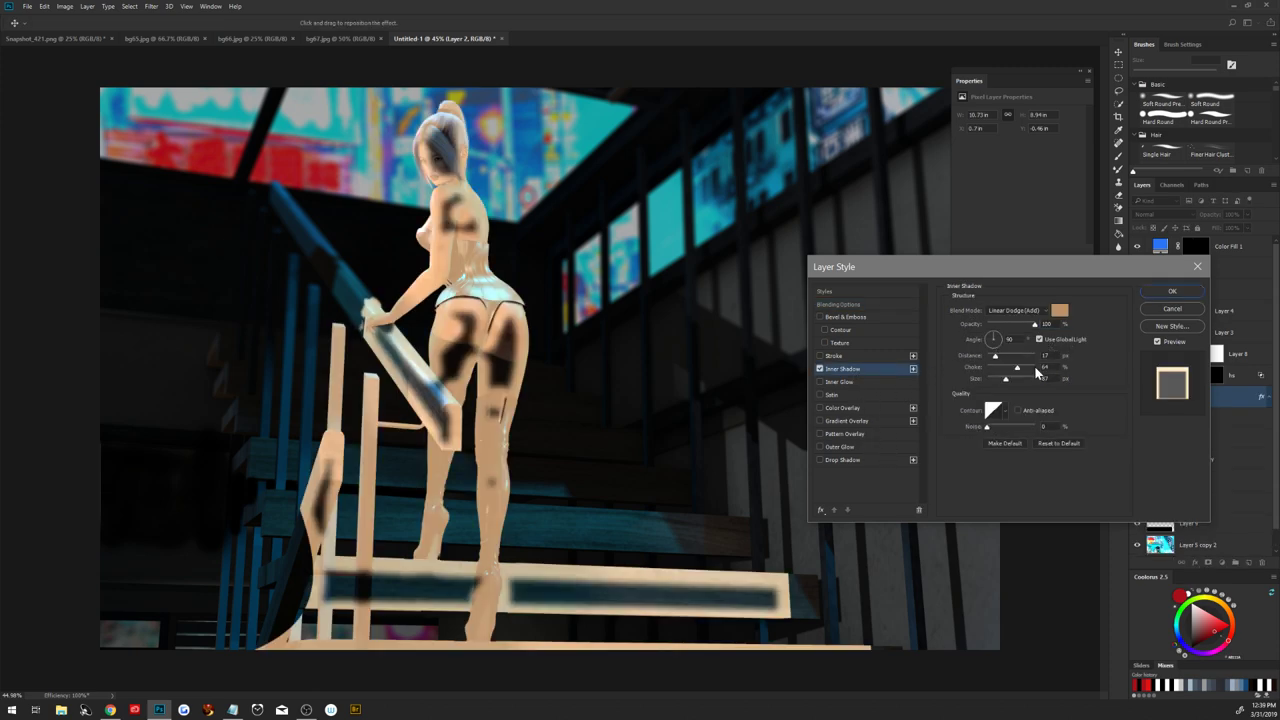
click(1000, 336)
click(1059, 310)
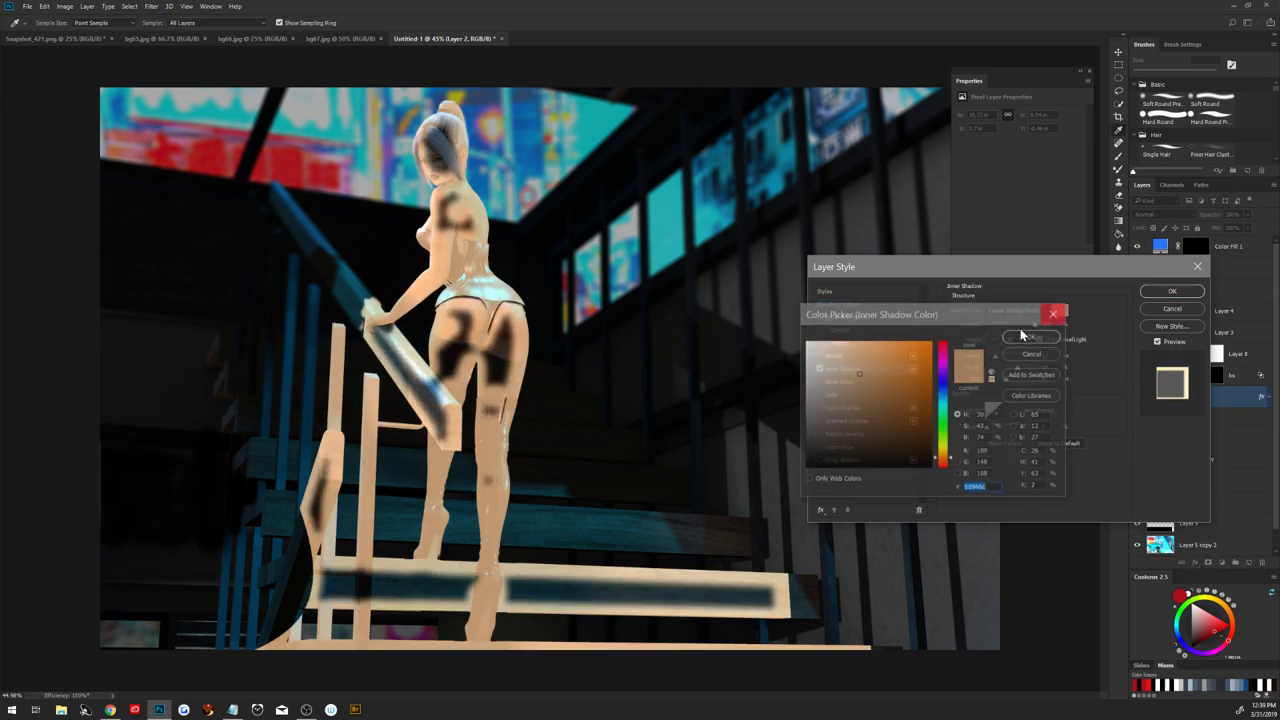
click(712, 233)
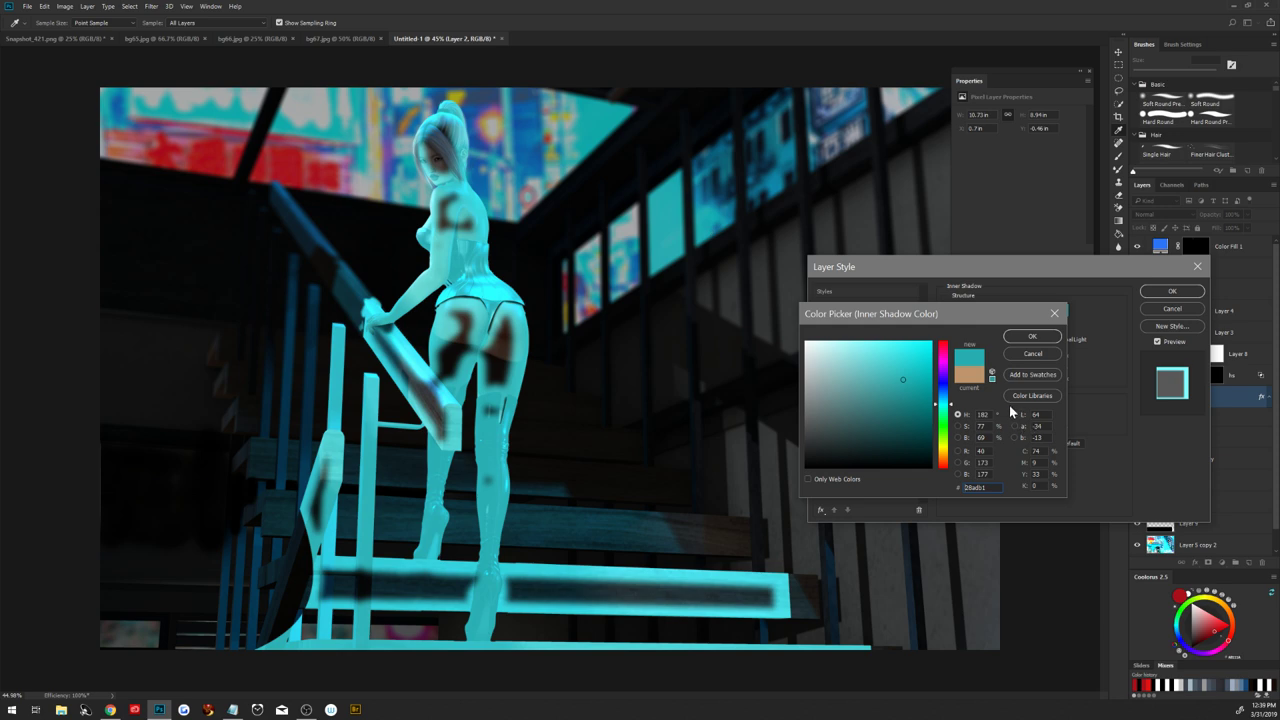
click(1019, 337)
mouse_move(1017, 367)
mouse_down()
mouse_move(990, 368)
mouse_move(988, 382)
mouse_move(1003, 377)
mouse_move(990, 366)
mouse_move(1010, 375)
mouse_move(993, 383)
mouse_move(1002, 367)
mouse_move(990, 362)
mouse_move(998, 385)
mouse_move(984, 358)
mouse_move(1006, 370)
mouse_up()
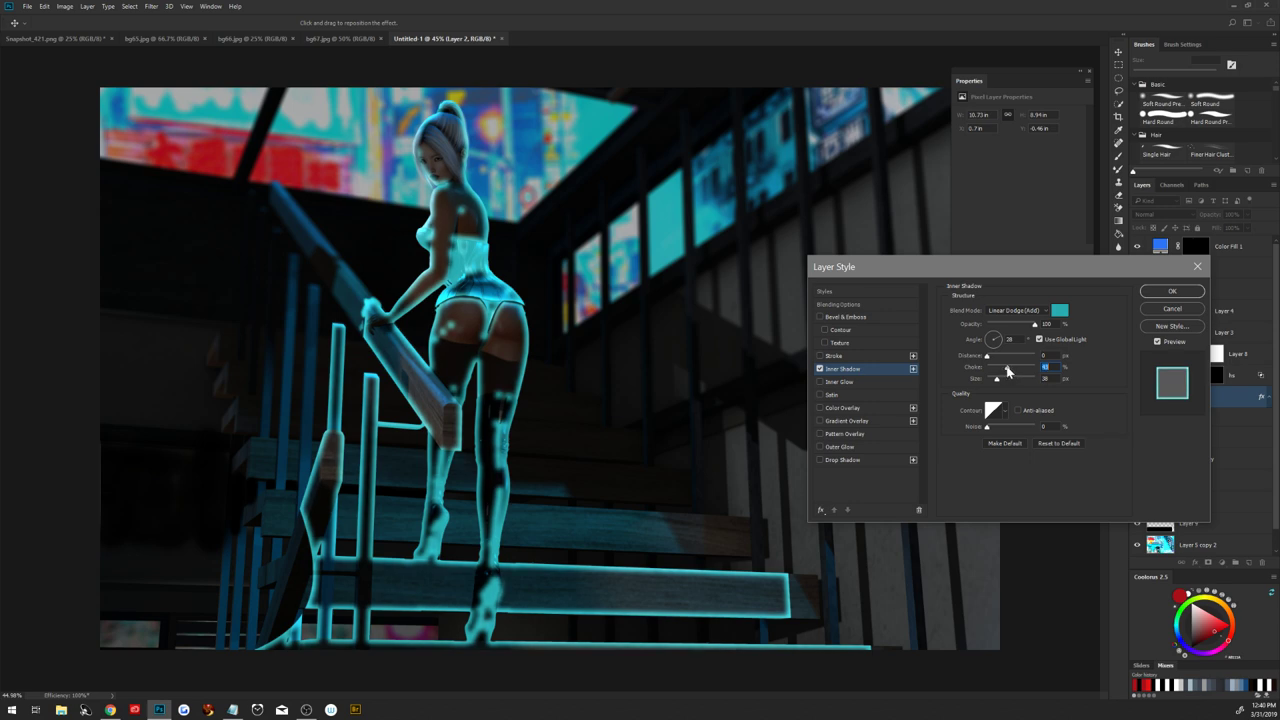
click(1168, 292)
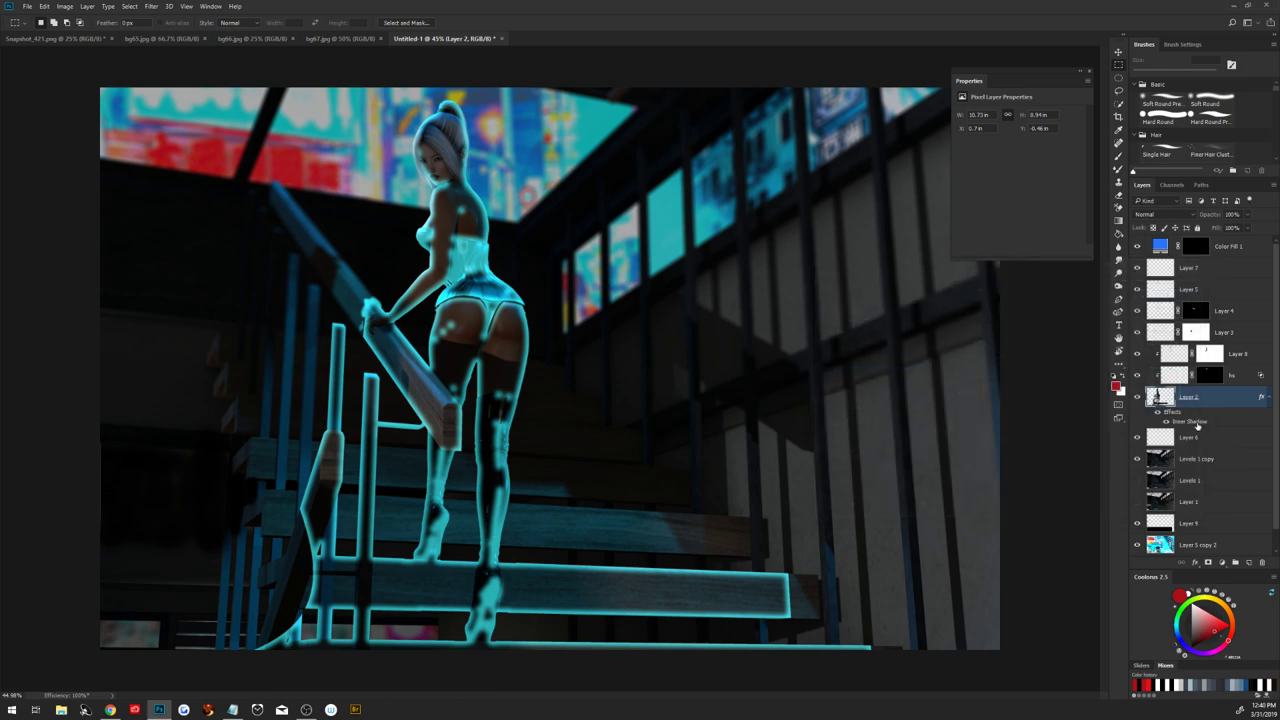
Convert Layer 2's Inner Shadow into its own layer and add a layer mask to it
right_click(1199, 423)
click(1160, 375)
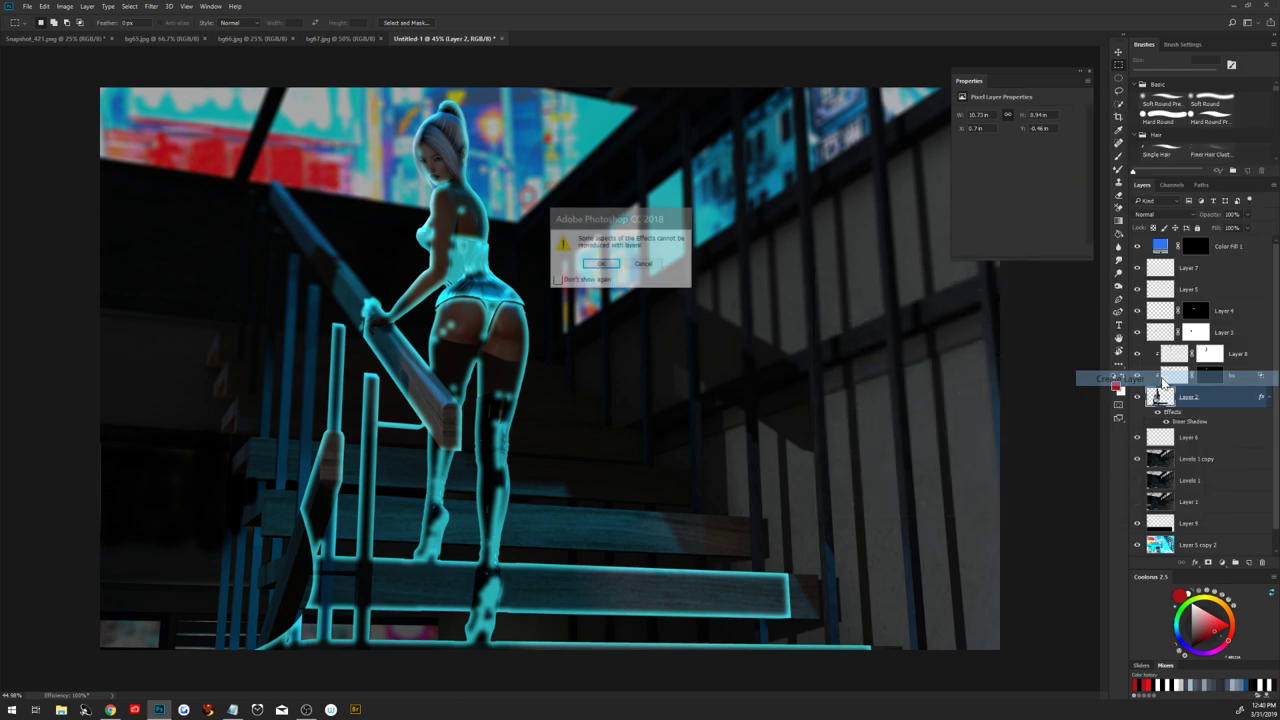
click(601, 263)
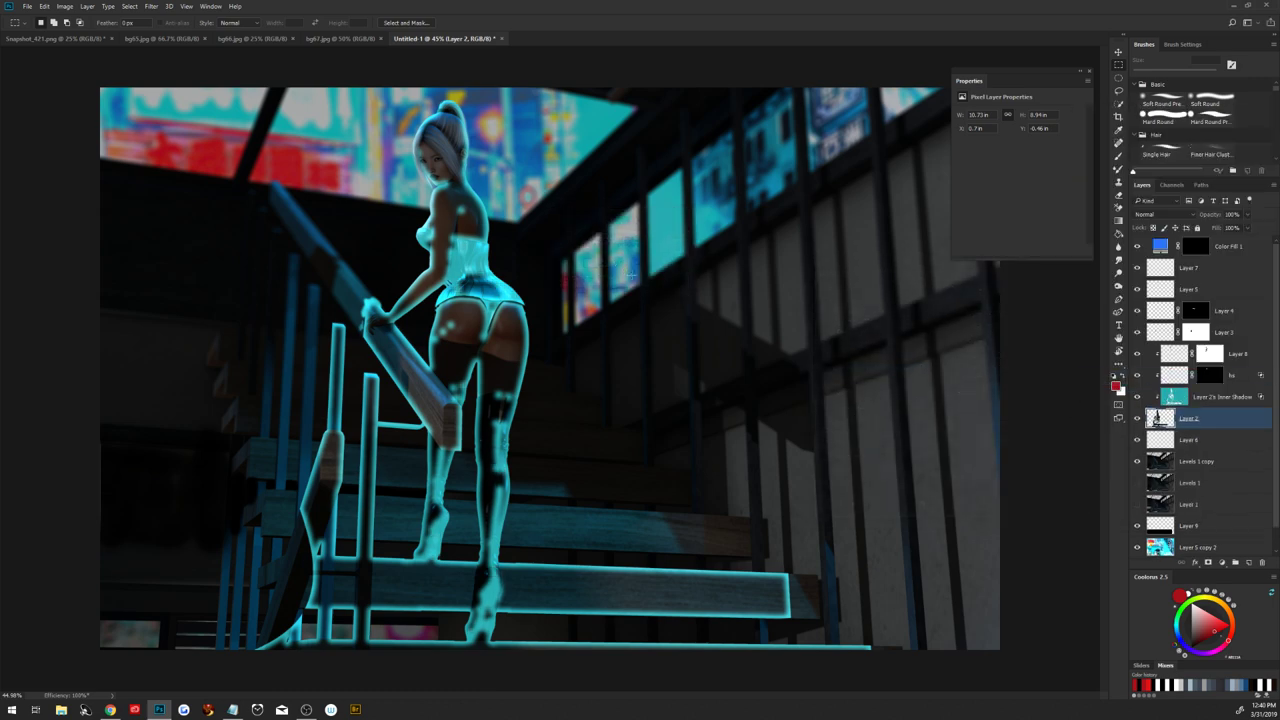
click(1213, 397)
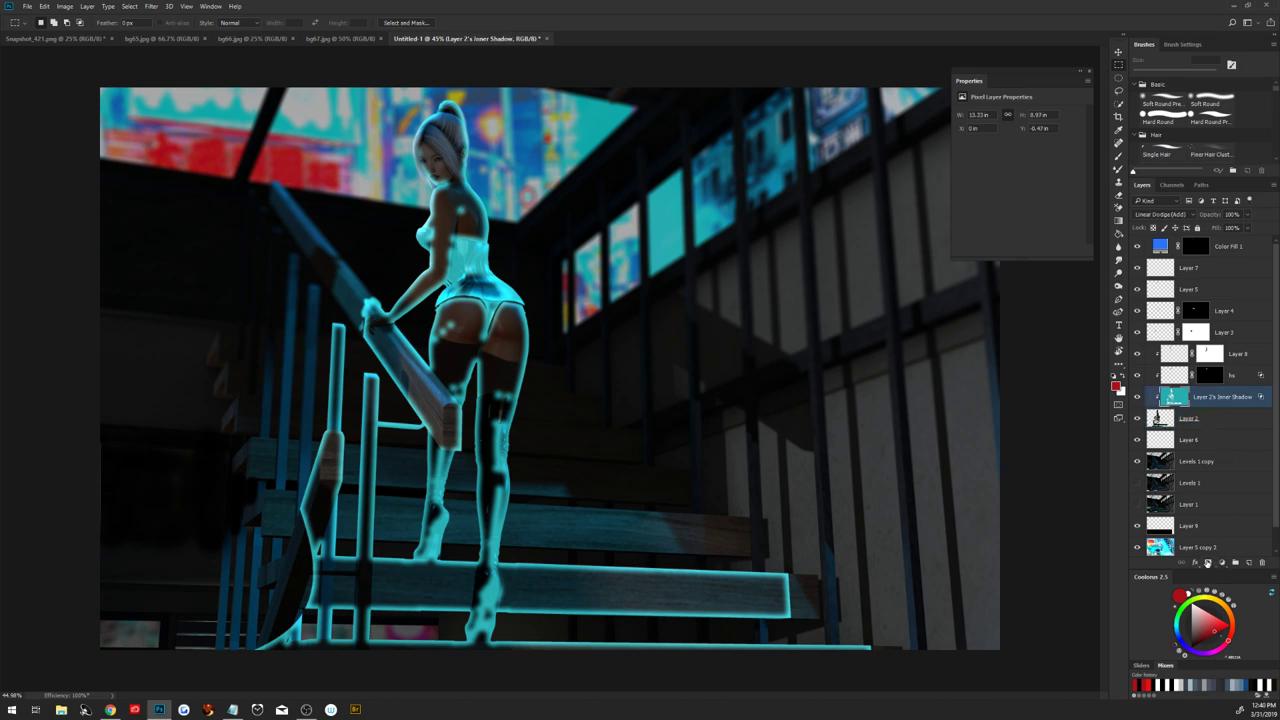
click(1209, 563)
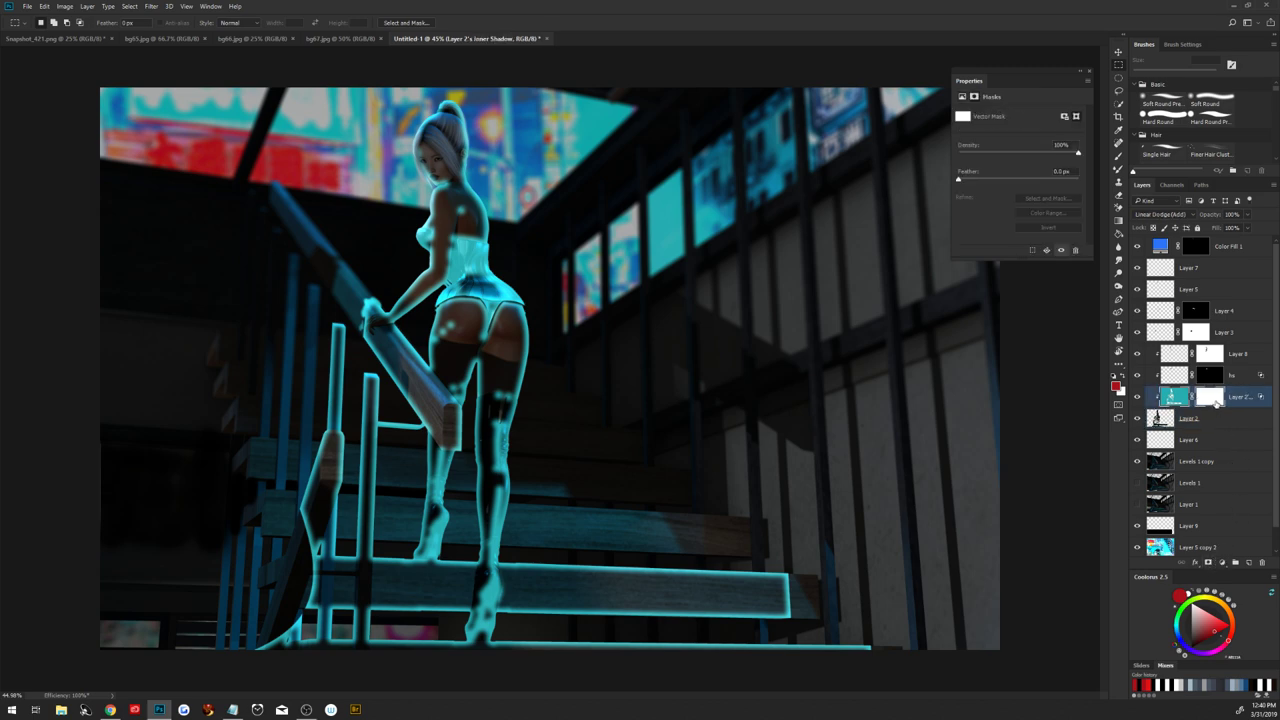
click(1213, 400)
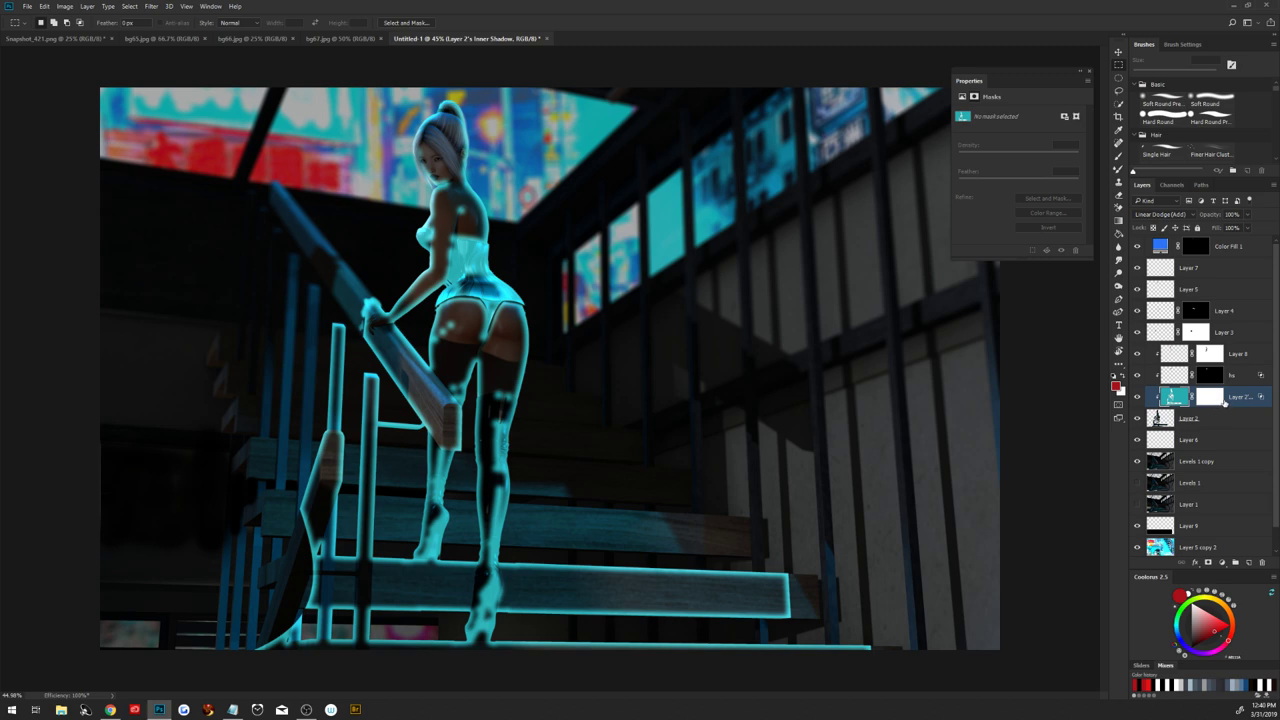
Try inverting the glow layer's pixels to red, then undo back to the cyan glow
key(ctrl+i)
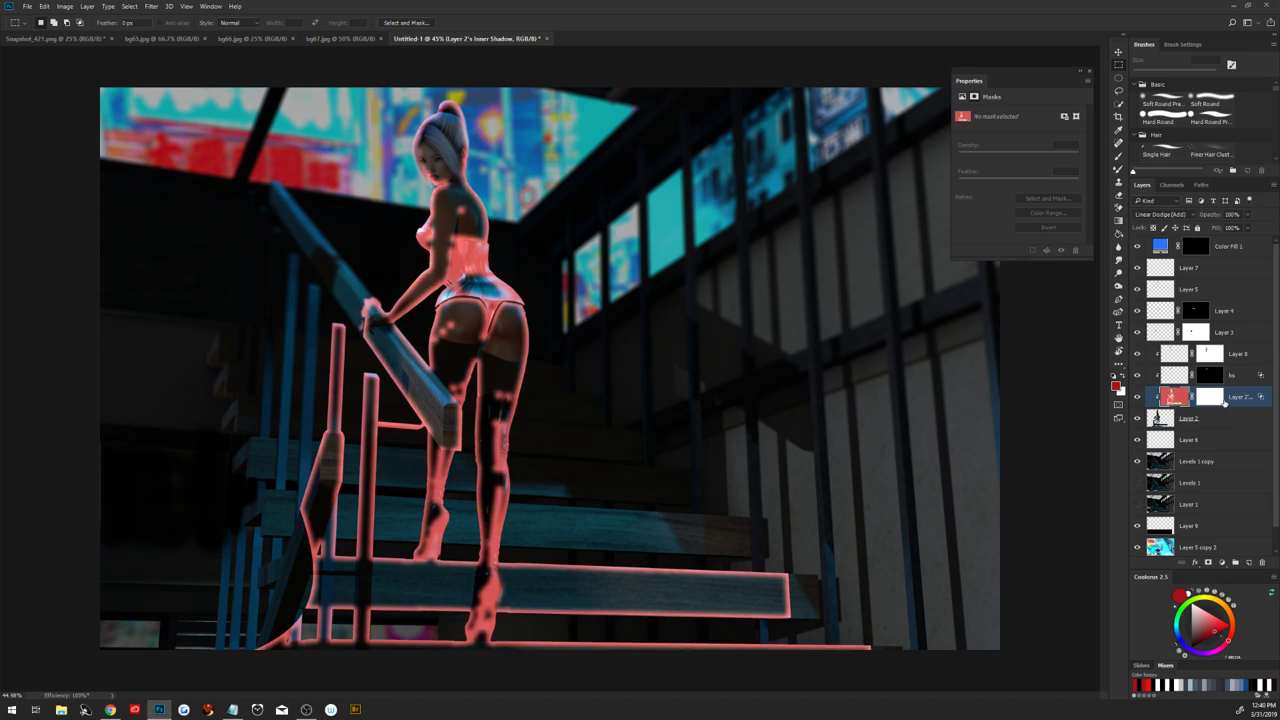
key(ctrl+z)
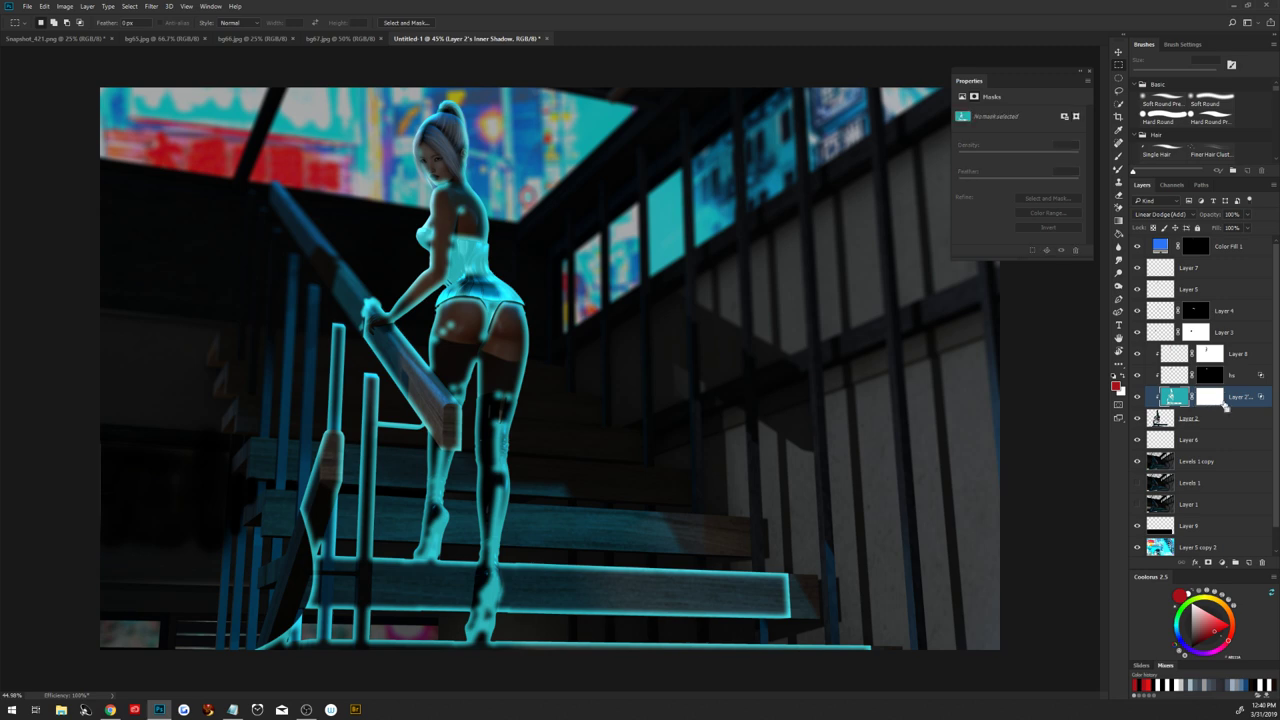
key(ctrl+i)
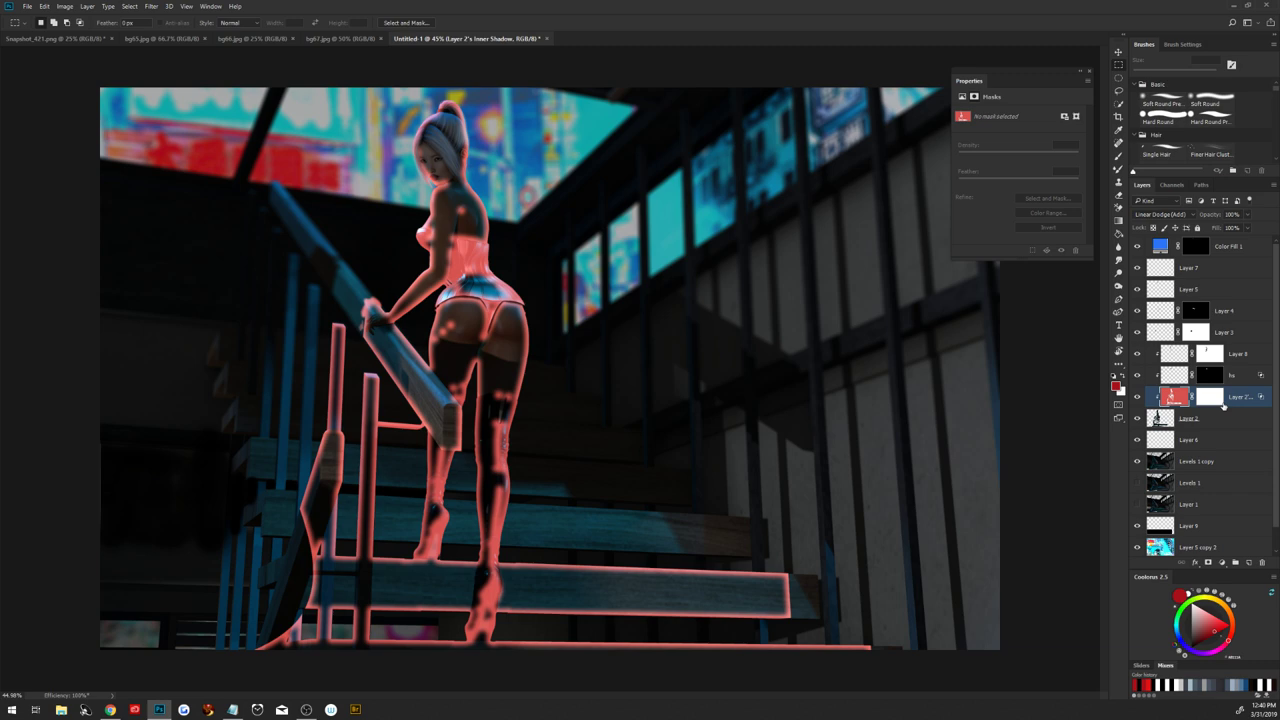
key(ctrl+z)
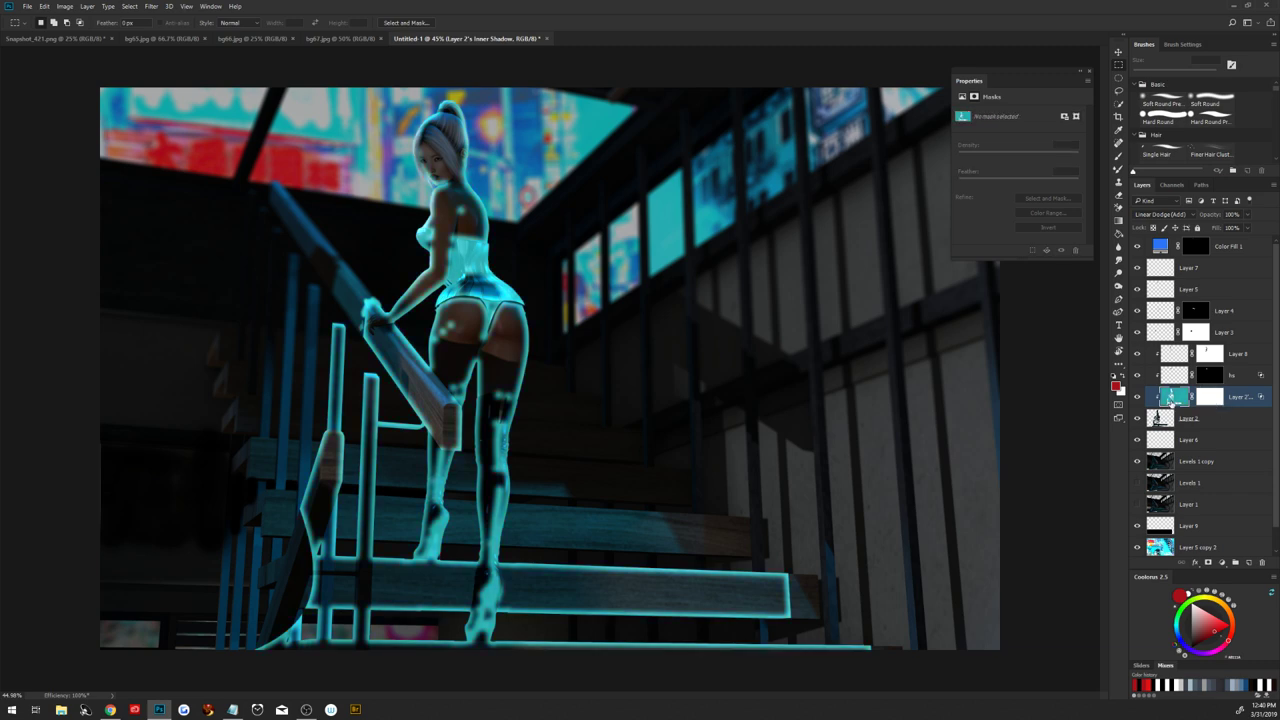
click(1174, 400)
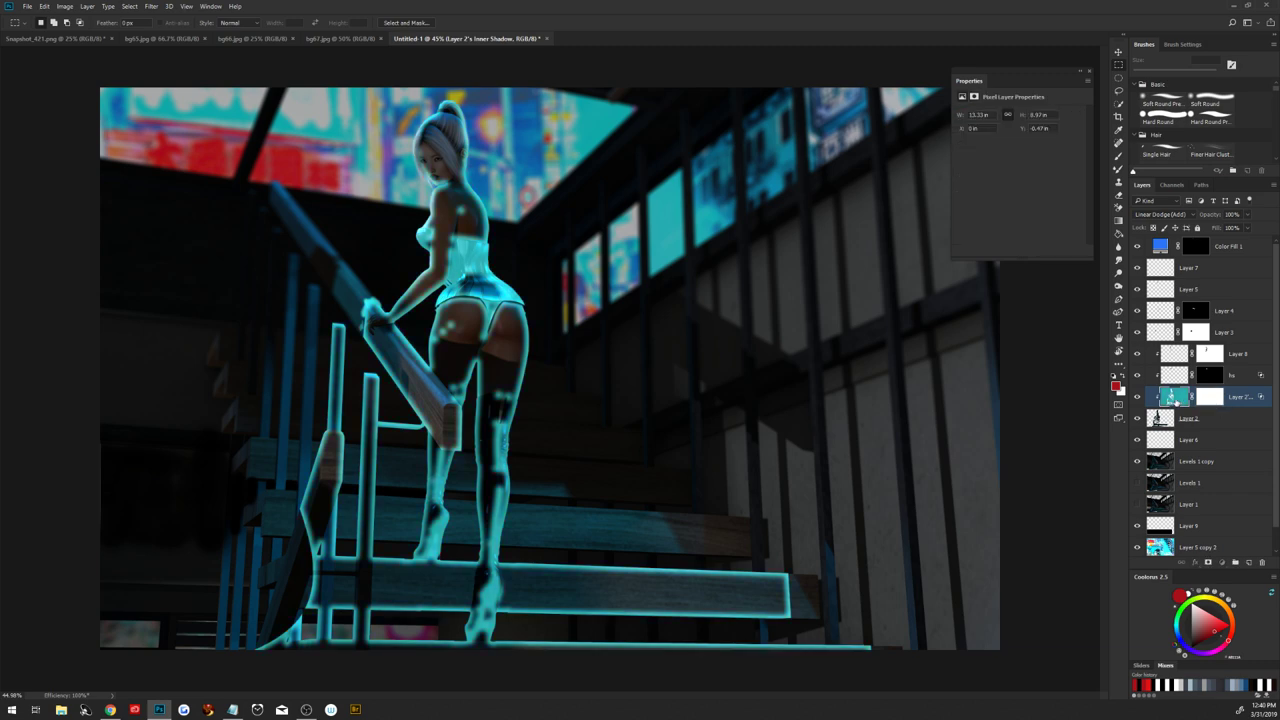
click(1202, 398)
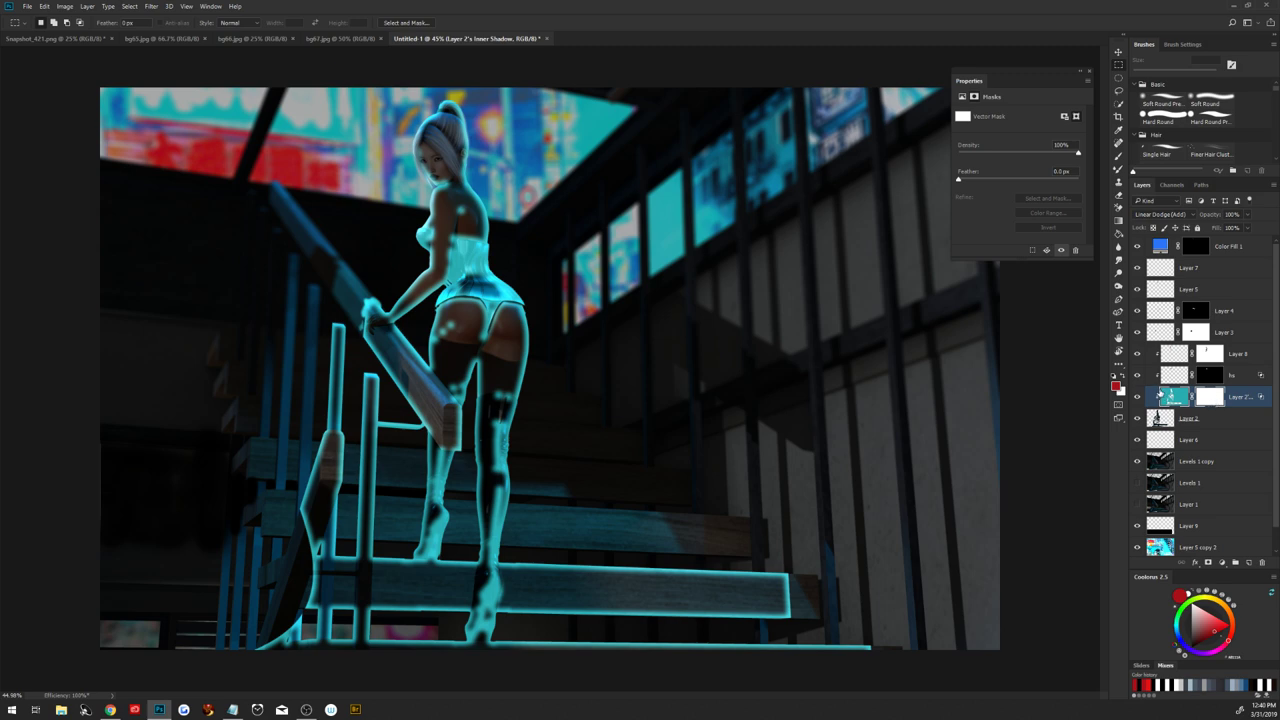
click(1159, 394)
Delete the separate glow layer and reapply the cyan Inner Shadow on Layer 2
double_click(1176, 385)
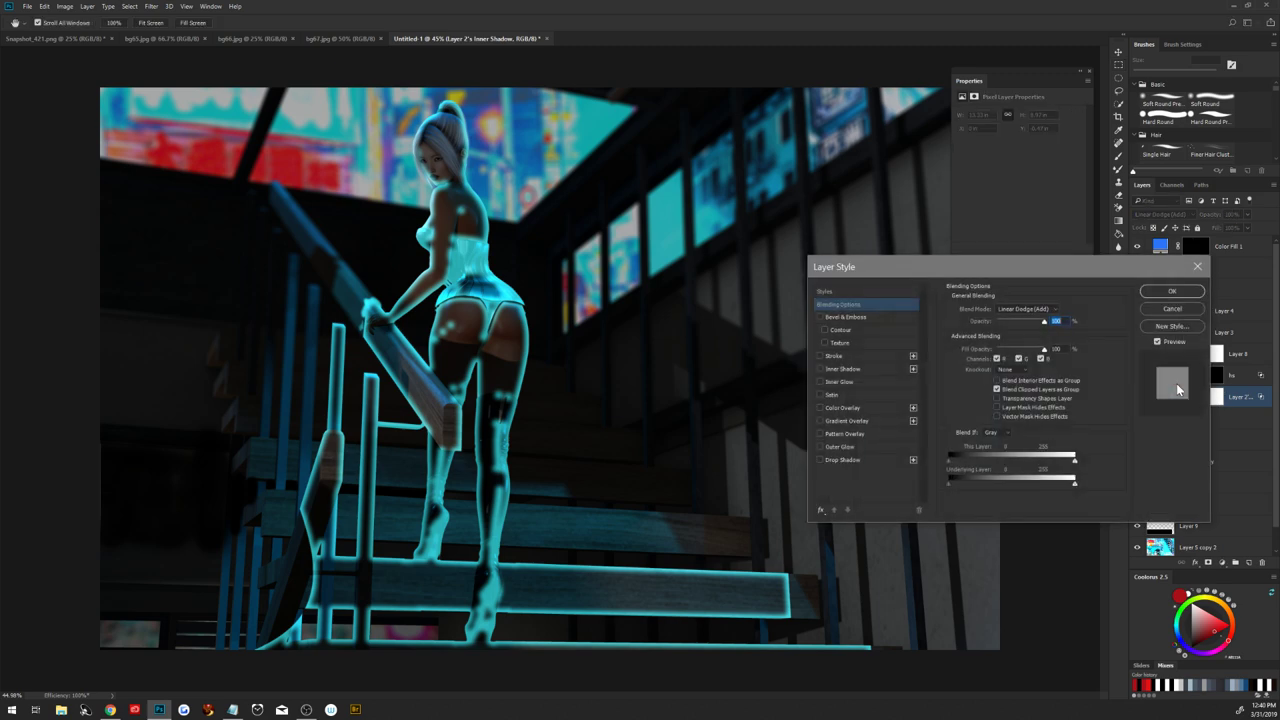
click(1162, 307)
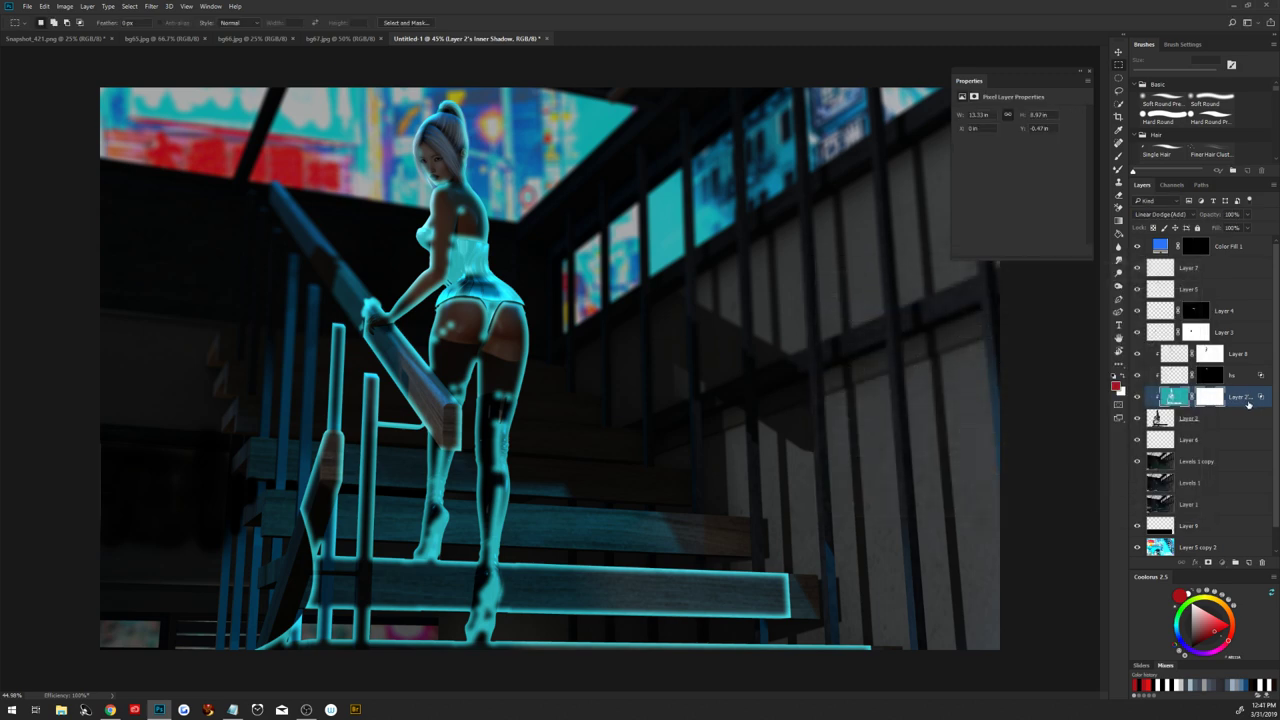
right_click(1248, 403)
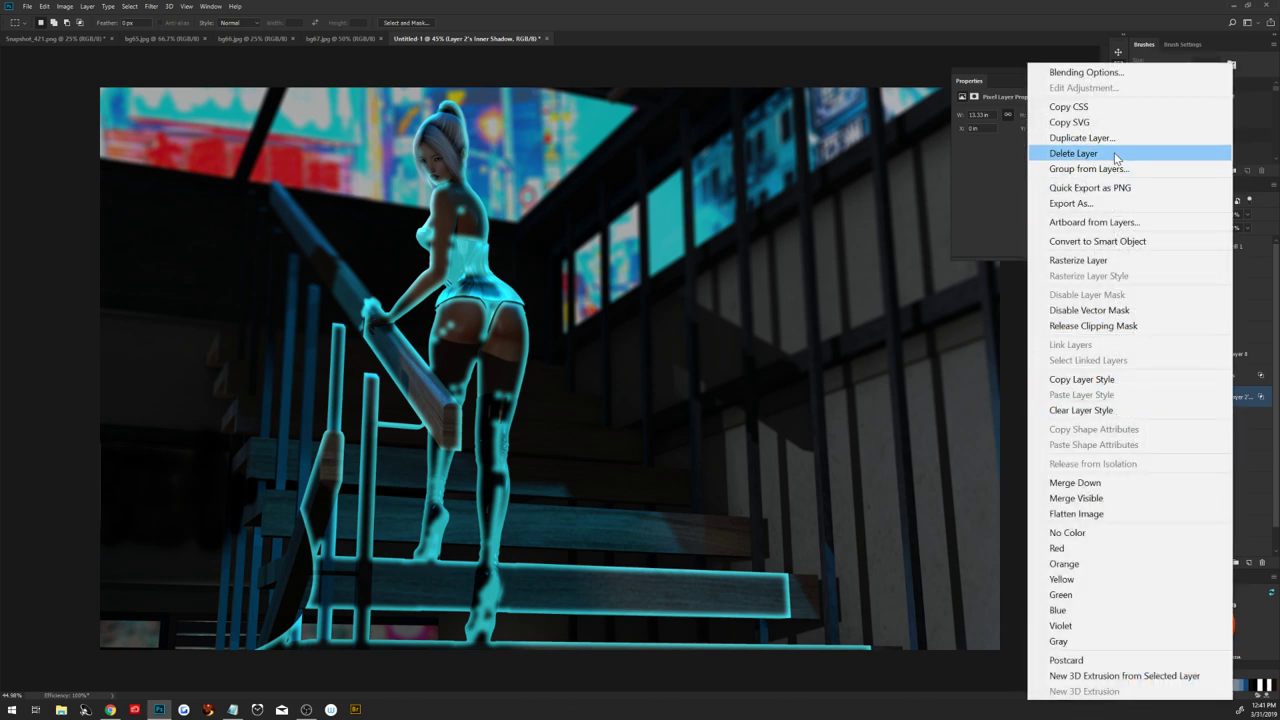
click(1116, 157)
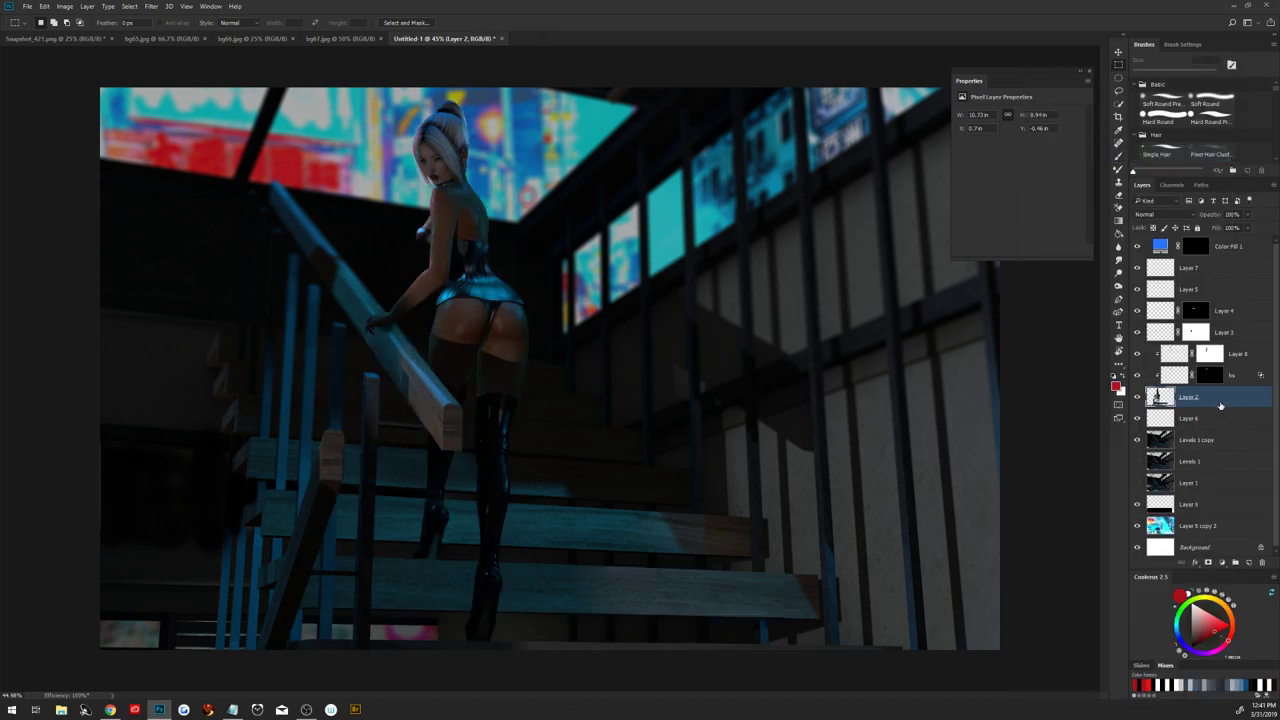
double_click(1248, 475)
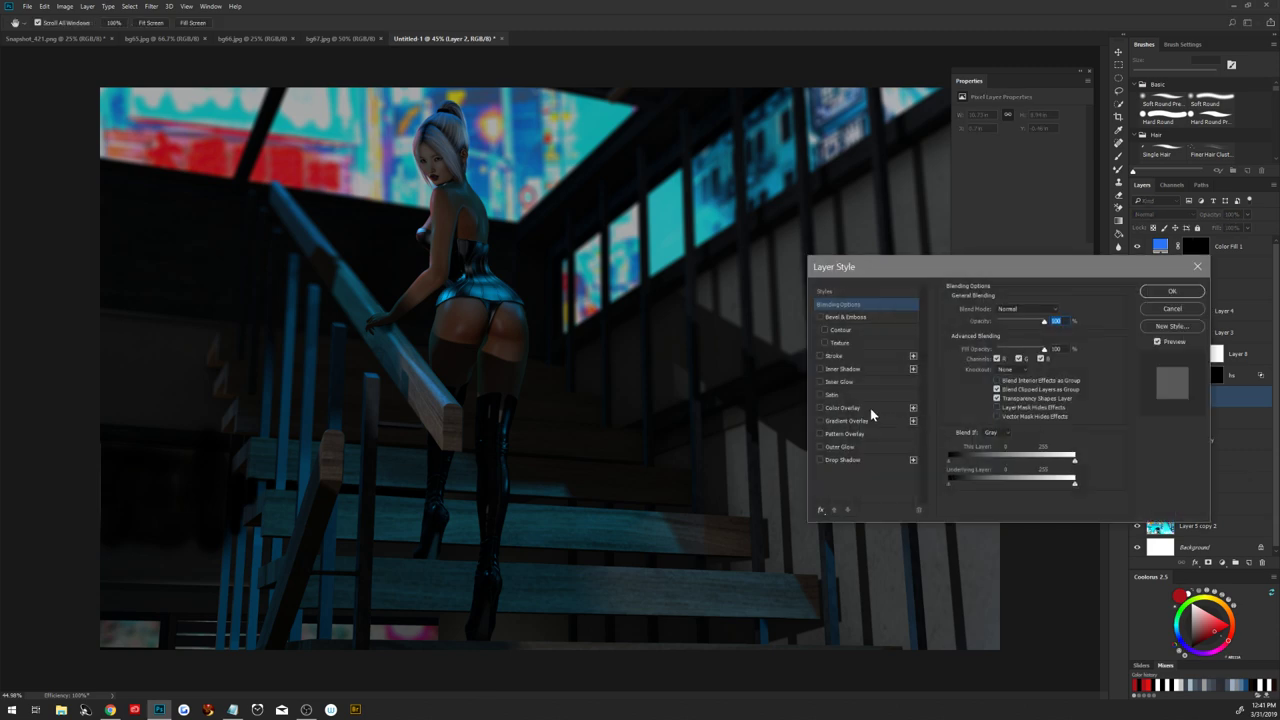
click(845, 369)
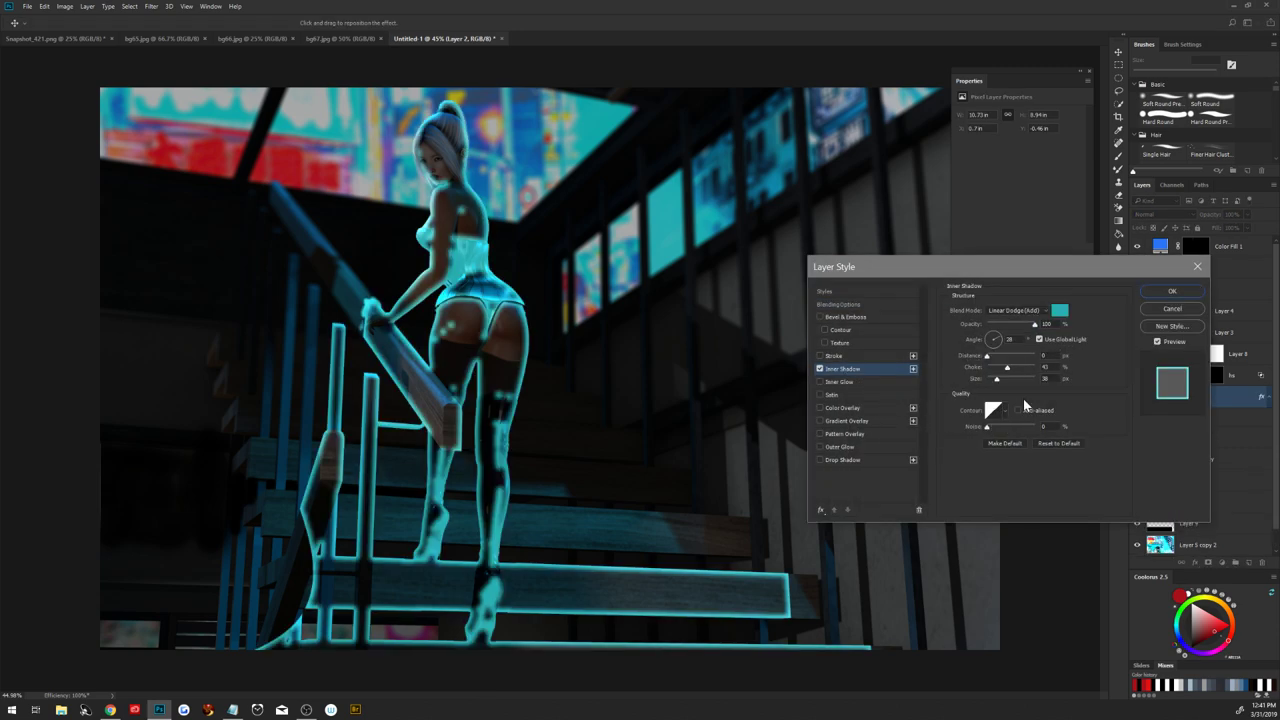
click(1172, 291)
Turn the Inner Shadow into Layer 2's Inner Shadow again and hide it with an inverted black mask
right_click(1204, 420)
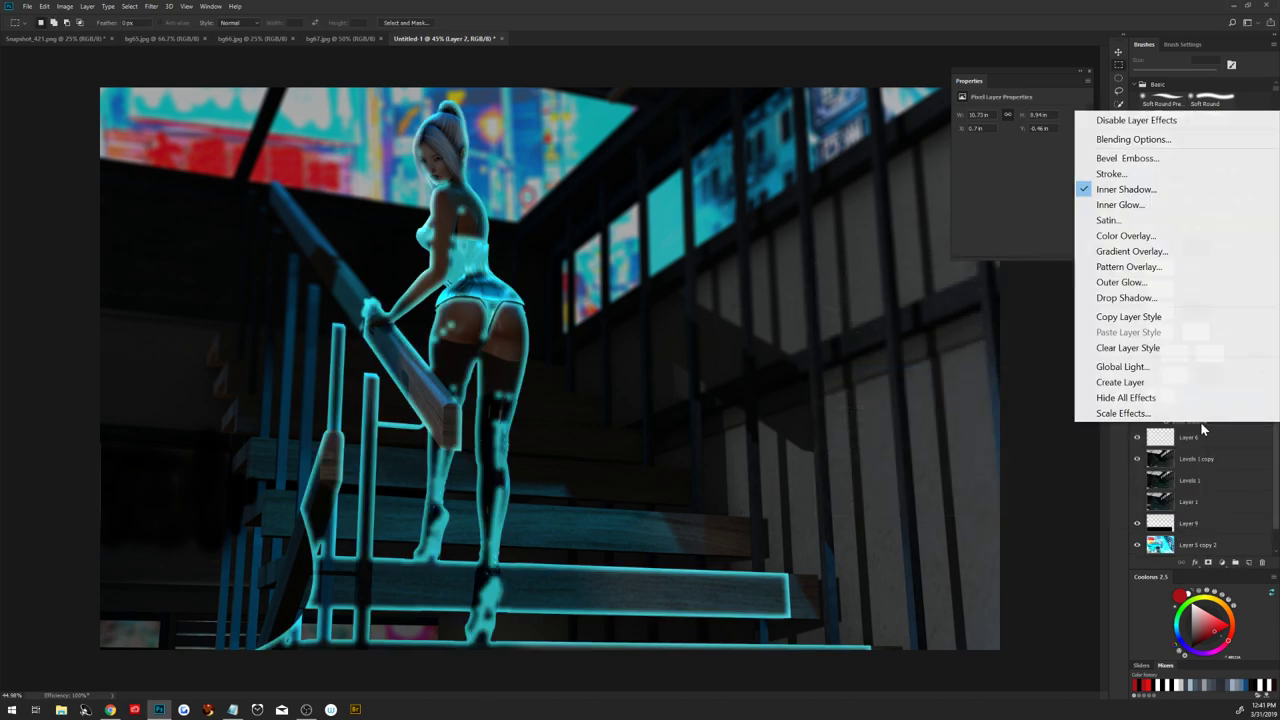
click(1168, 383)
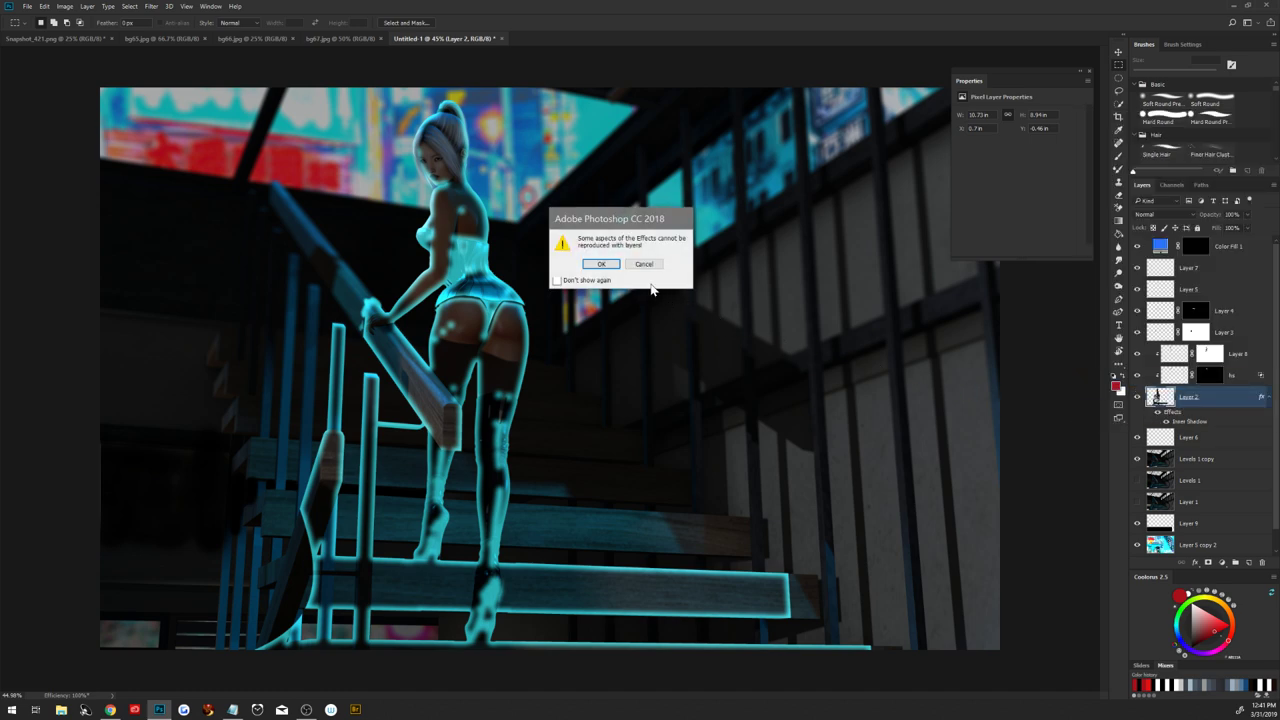
click(601, 263)
click(1213, 398)
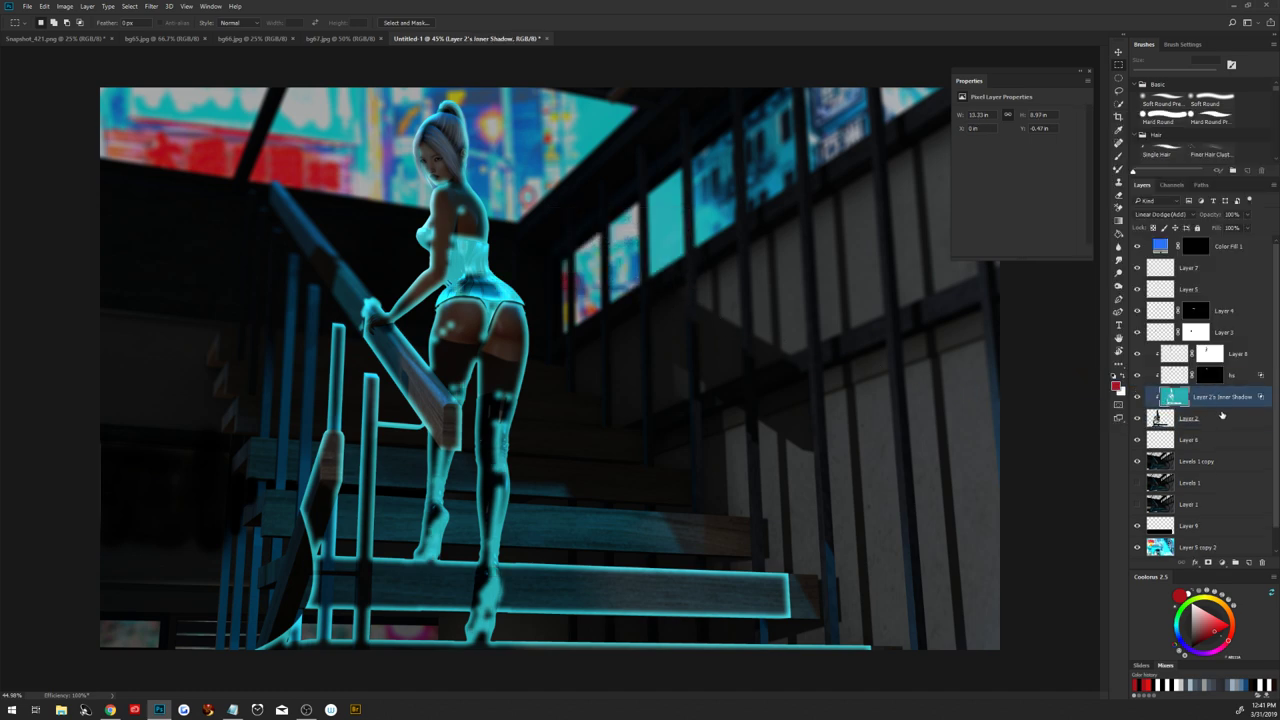
click(1209, 563)
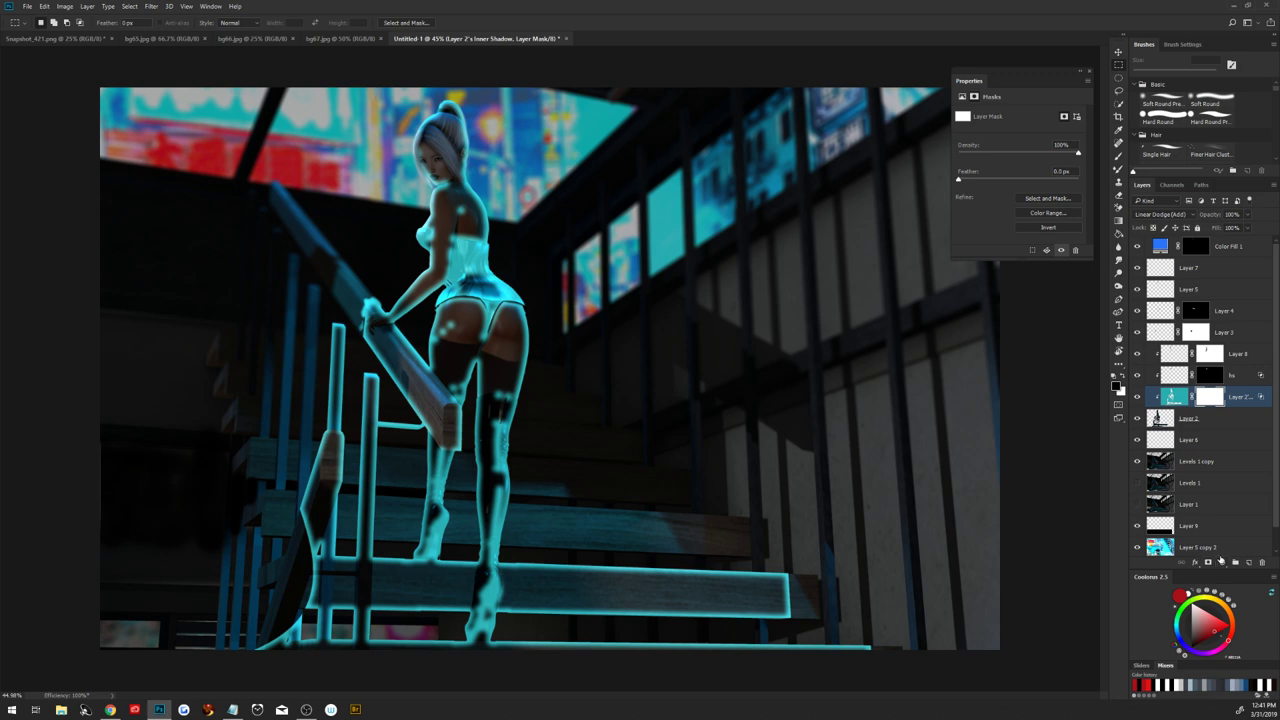
key(ctrl+i)
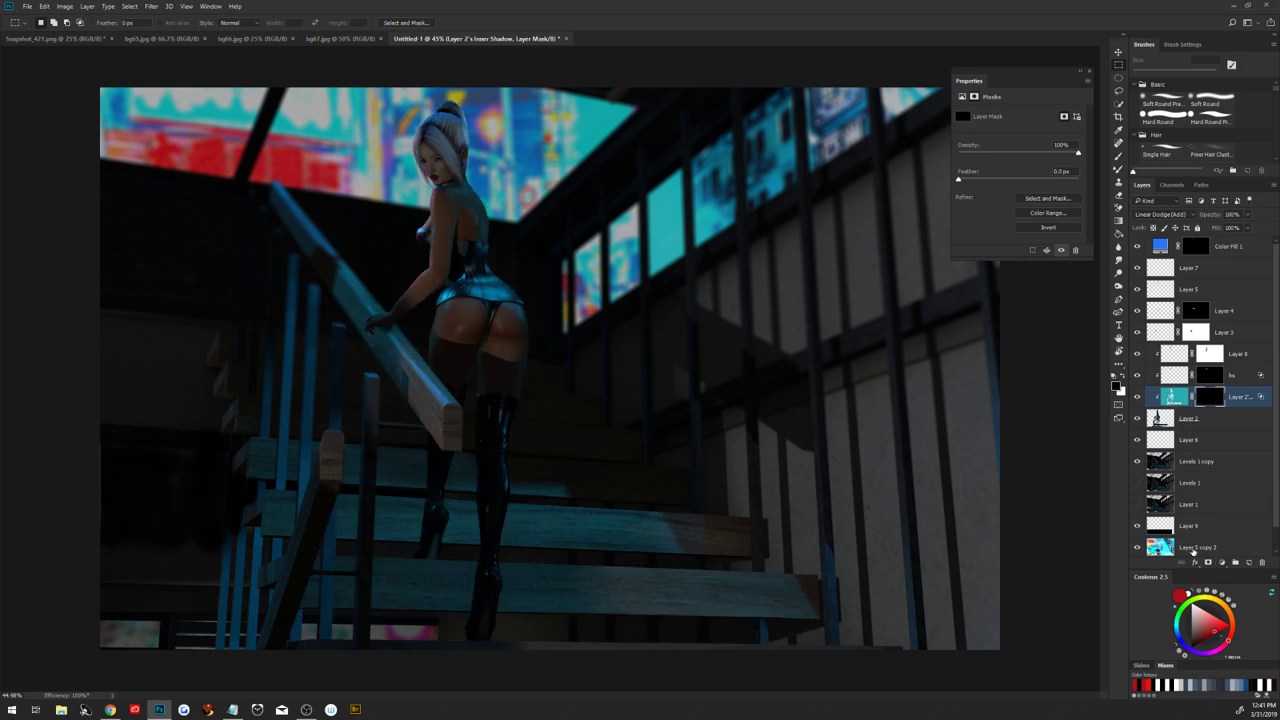
Set up a white brush at 100% opacity and lower the glow layer's opacity to about 63%
key(x)
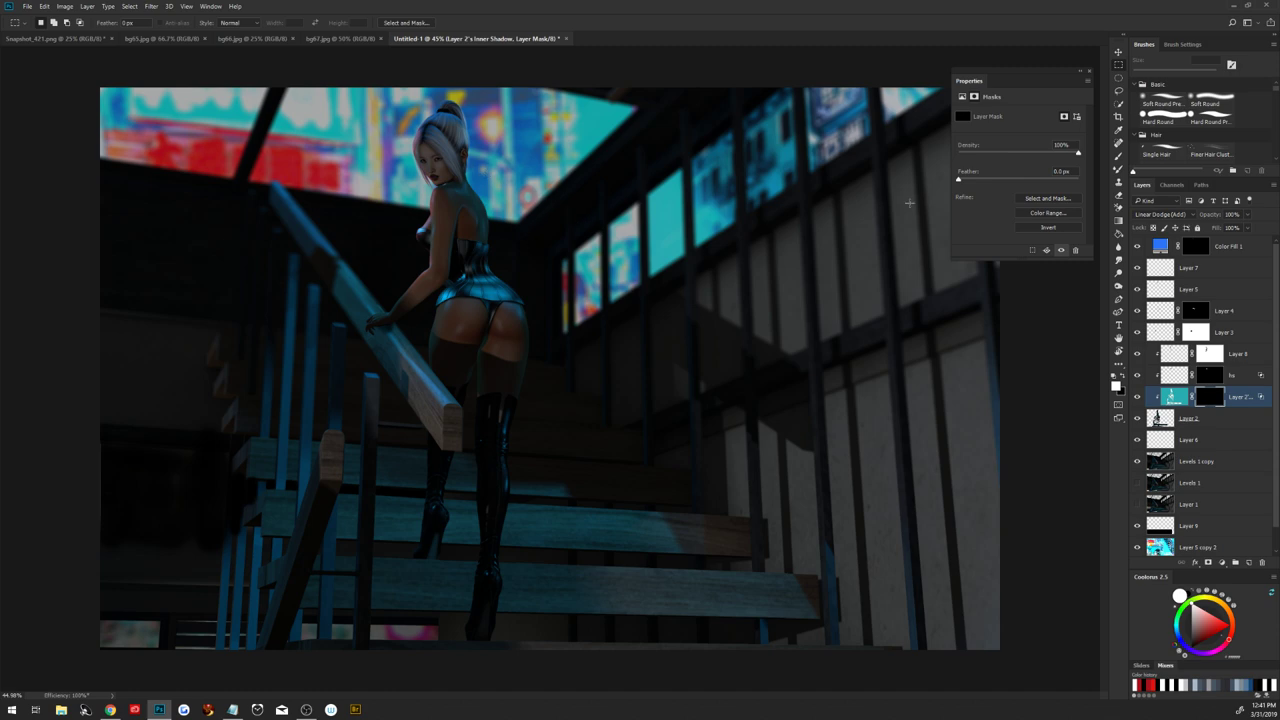
key(b)
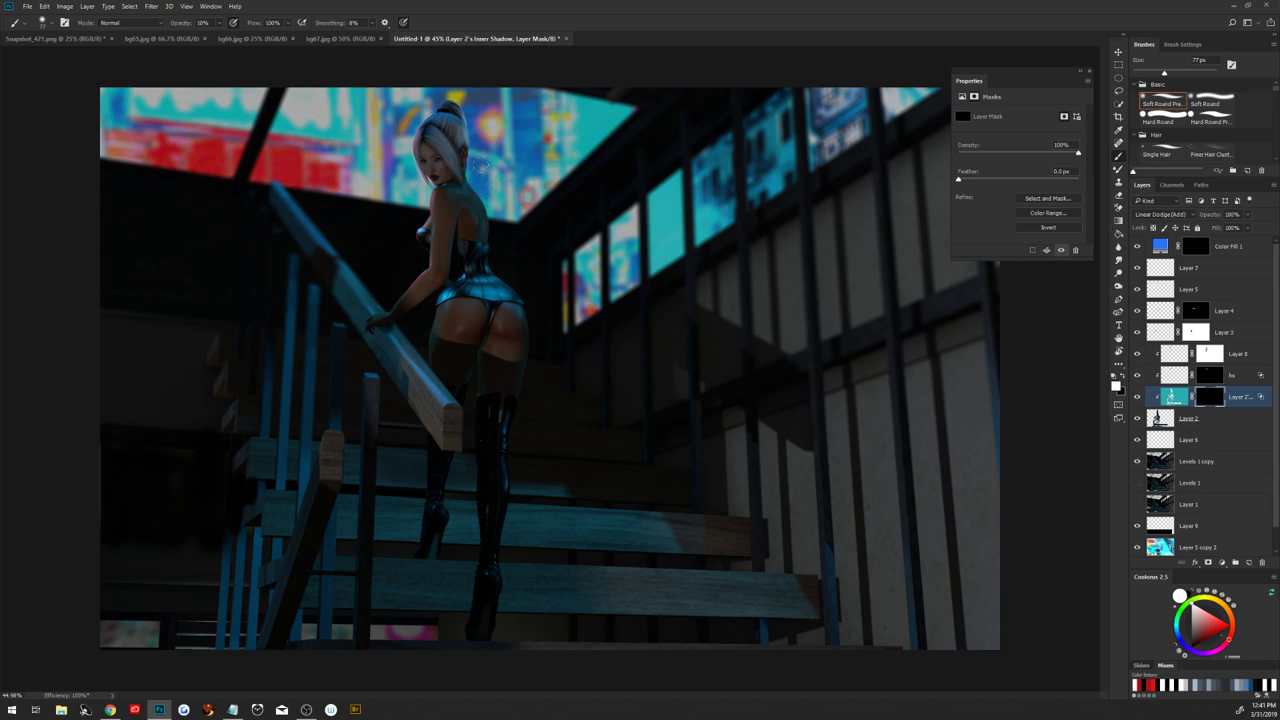
key(0)
drag(1210, 215, 1217, 213)
Select Layer 2 and toggle its visibility to compare the scene with and without the woman
click(1179, 427)
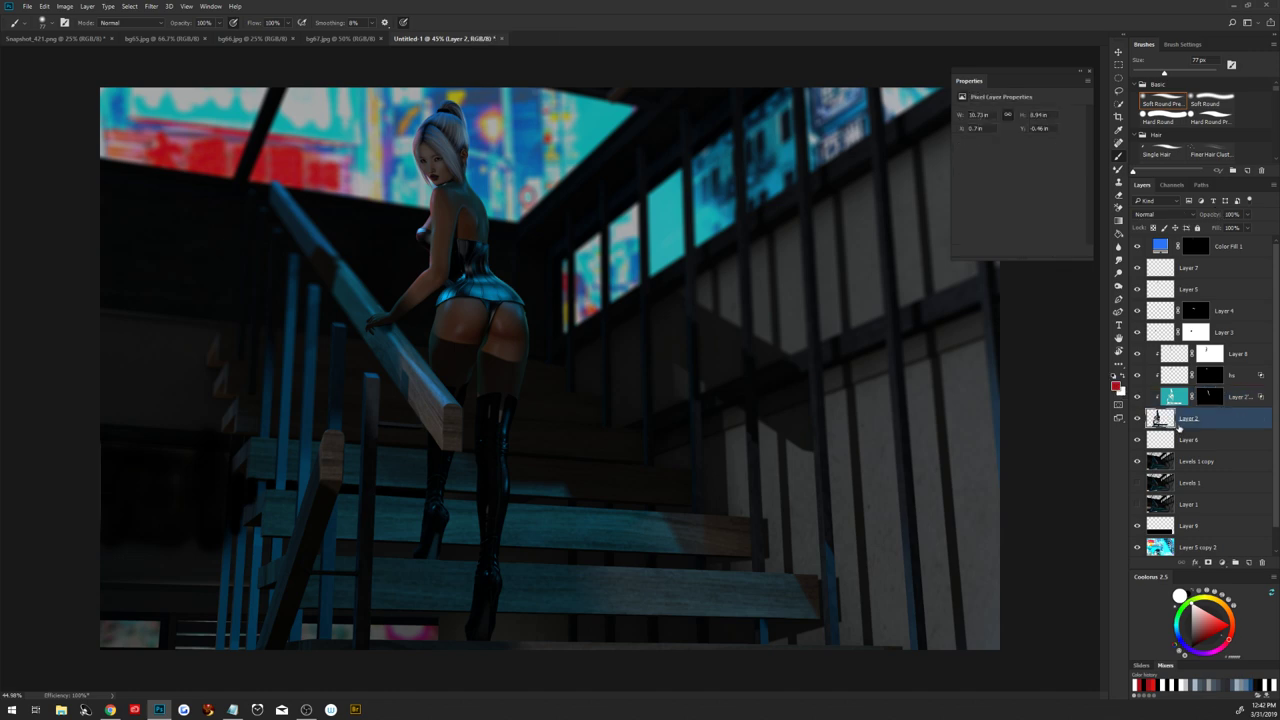
click(1136, 418)
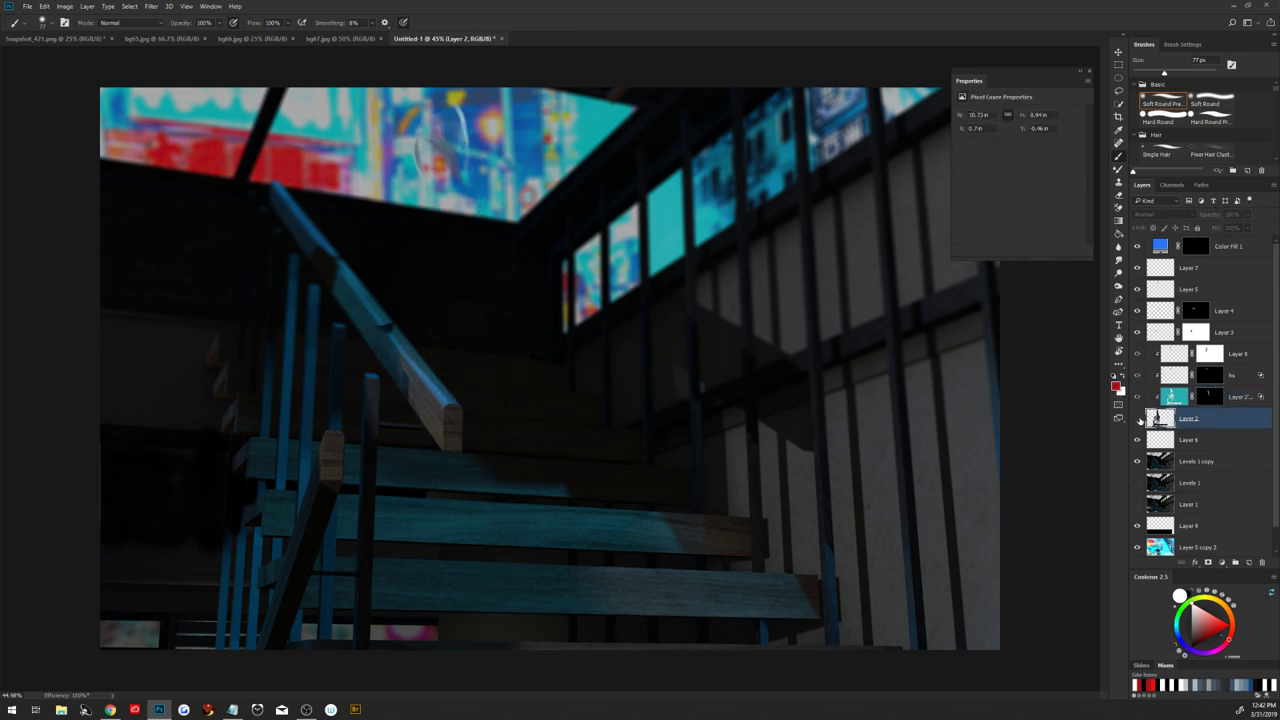
click(1137, 418)
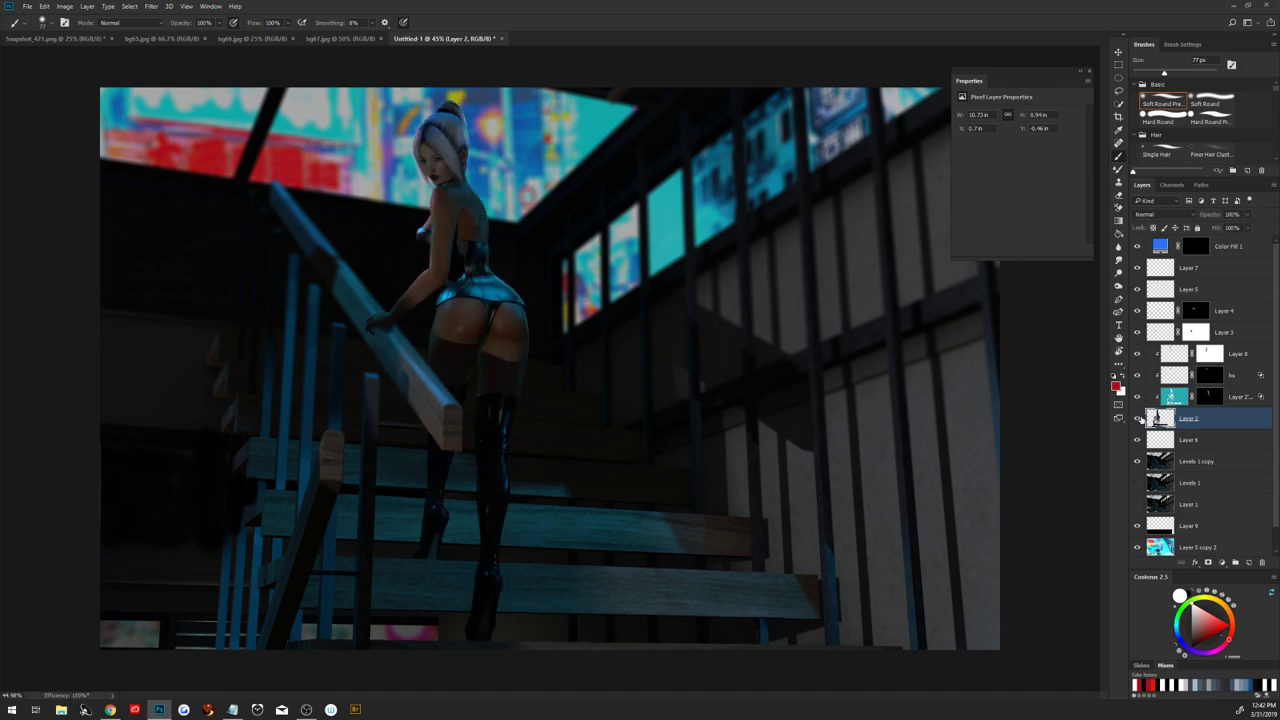
click(1137, 418)
click(1137, 418)
Soften the edges near the handrail with a 45 px Blur brush
click(1119, 247)
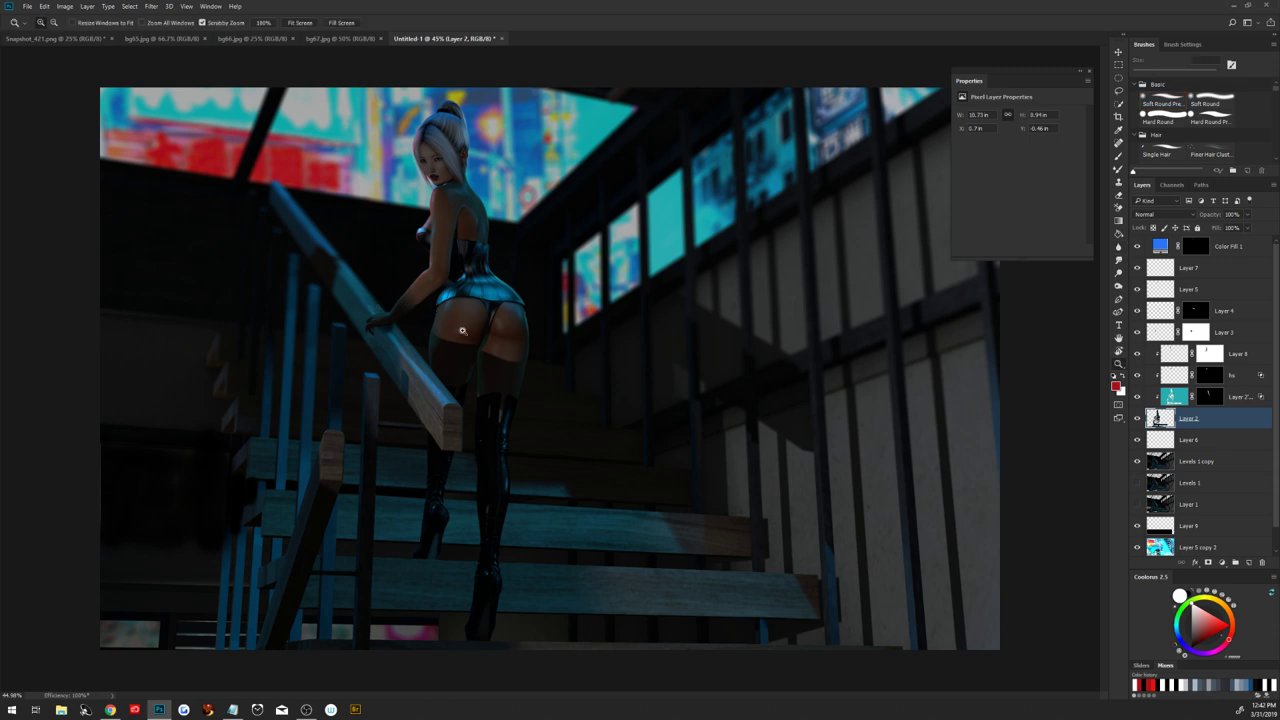
scroll(454, 343, up, 3)
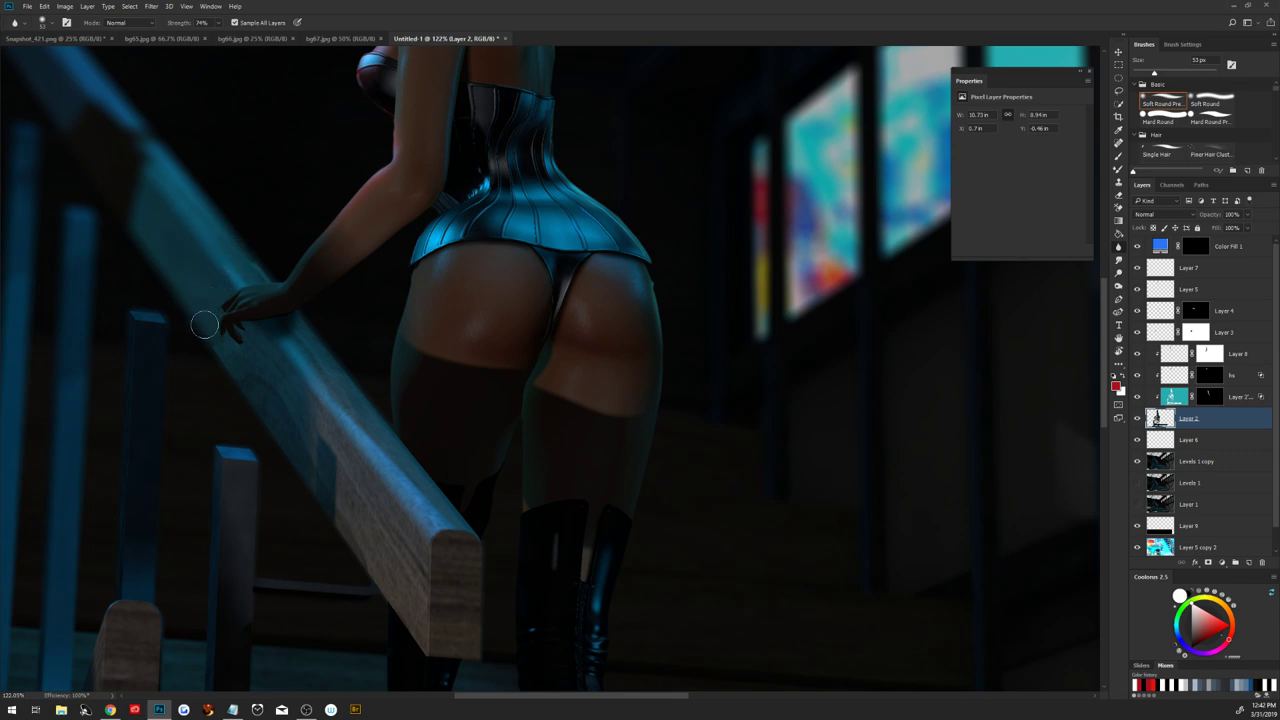
alt+right_click(207, 295)
drag(206, 314, 198, 314)
key(ctrl+0)
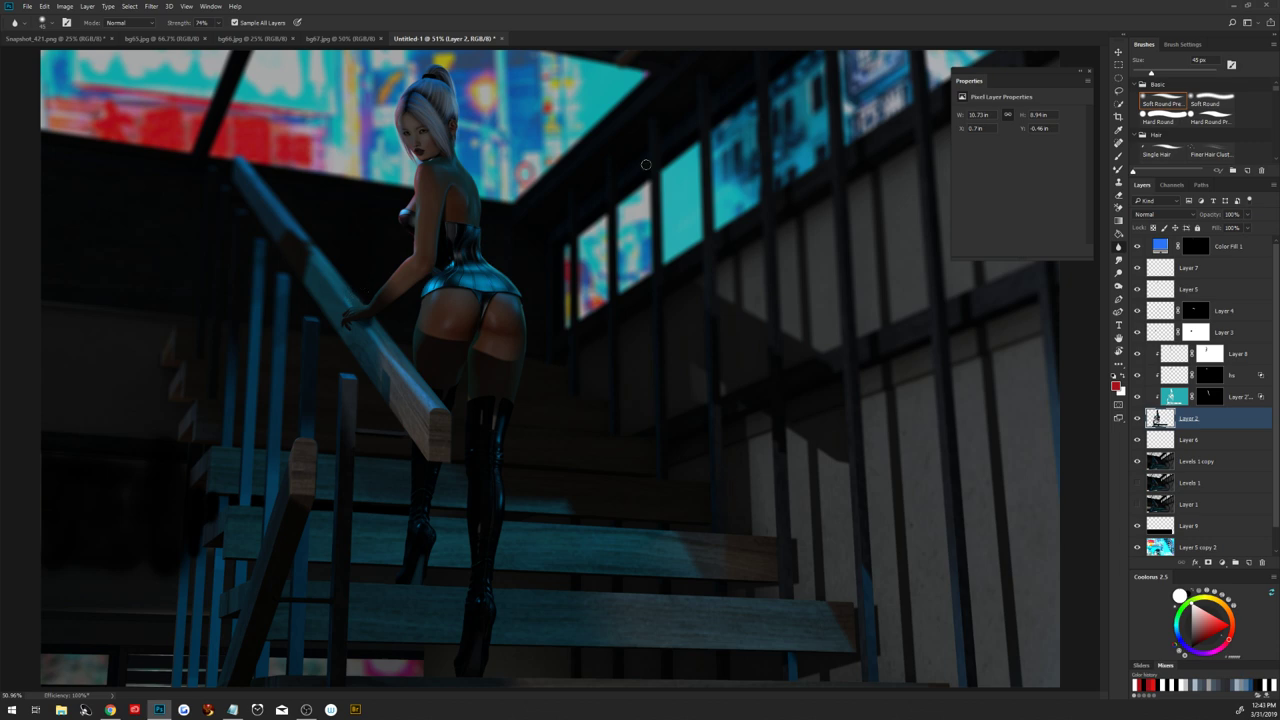
Stamp all visible layers into Layer 10 and duplicate it
click(1246, 250)
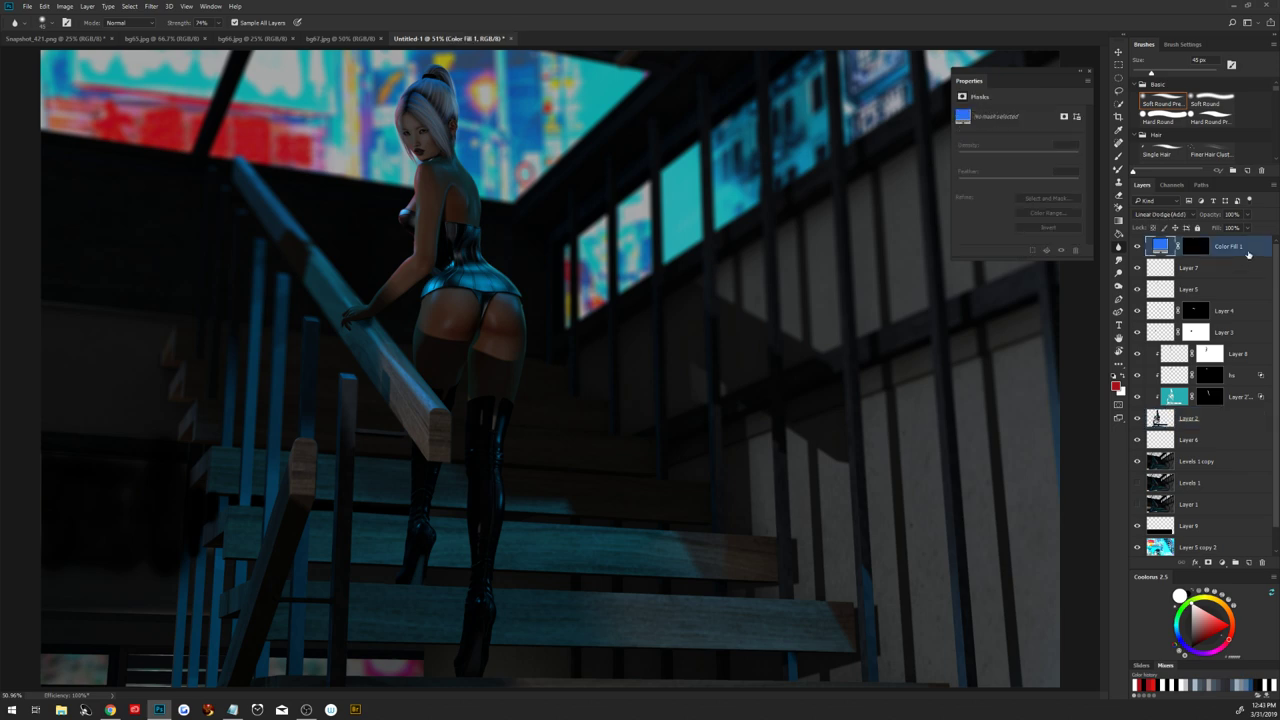
key(ctrl+shift+alt+e)
mouse_move(1229, 252)
mouse_down()
mouse_move(1261, 537)
mouse_move(1248, 562)
mouse_up()
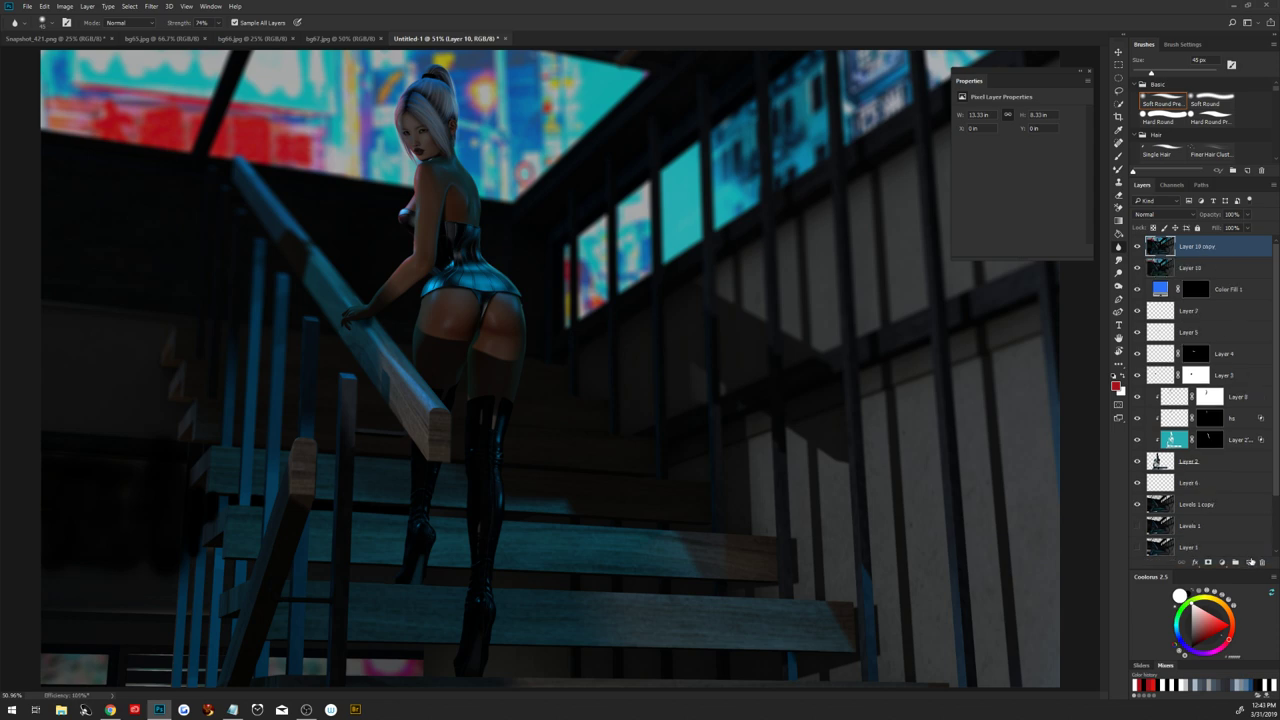
Camera Raw grade the copy: Temperature -9, Exposure +0.25, Vibrance +20, sharpening Amount 140, Masking 91
click(151, 6)
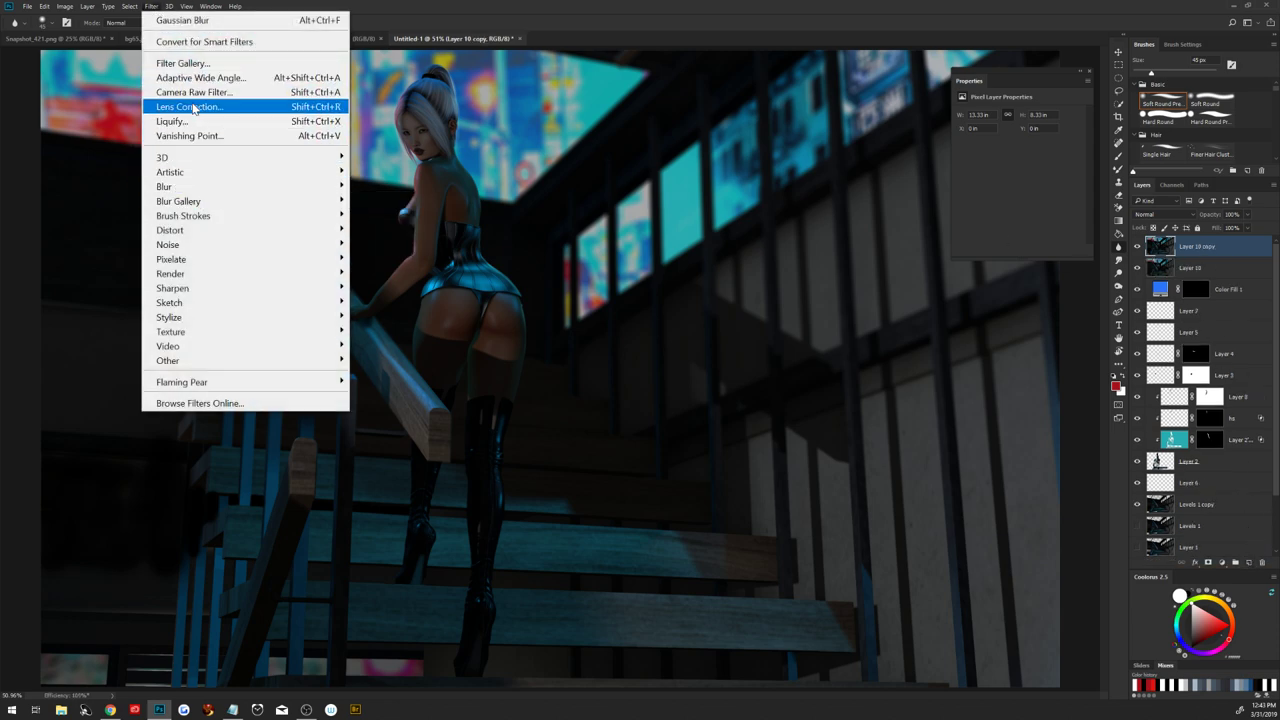
click(305, 96)
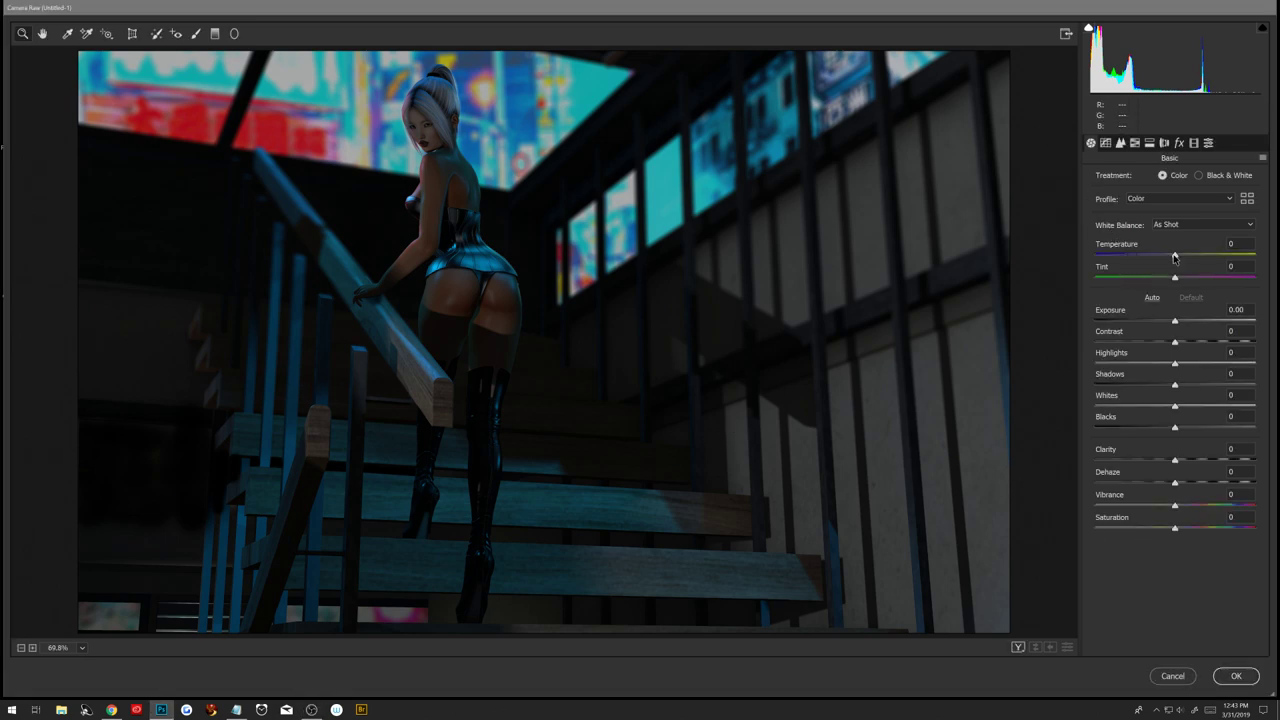
drag(1175, 257, 1167, 257)
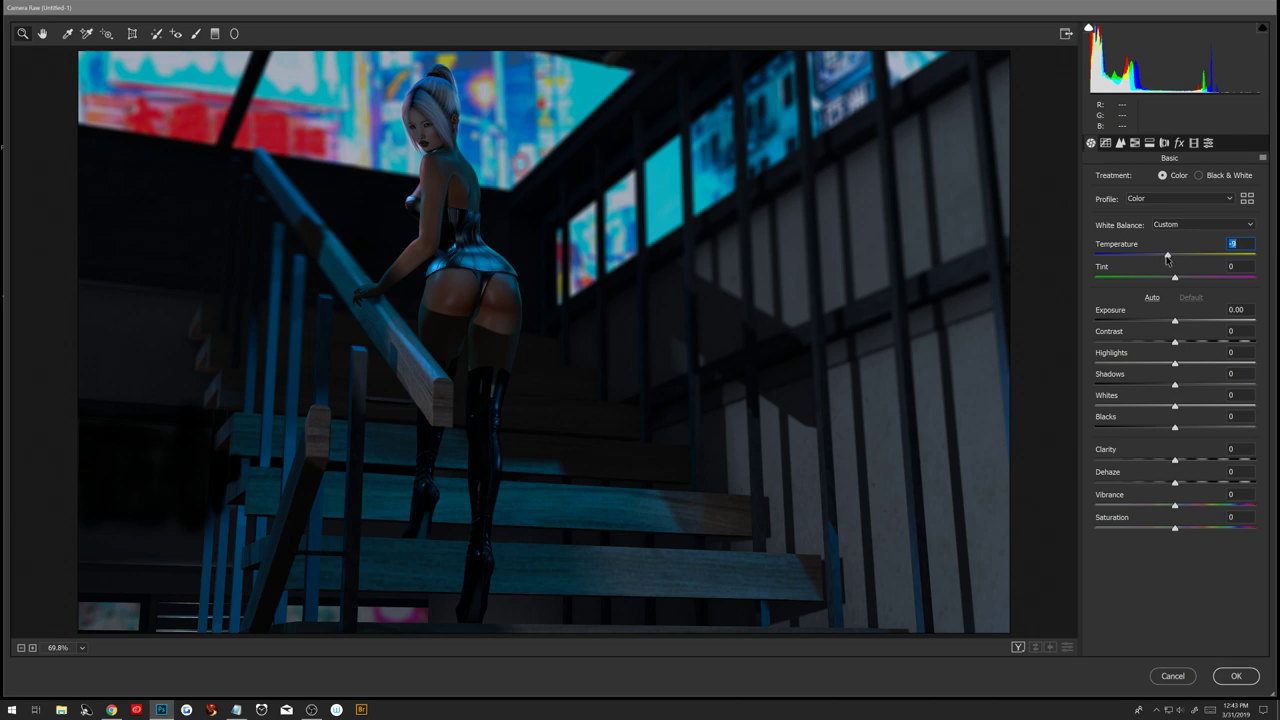
mouse_move(1176, 327)
mouse_down()
mouse_move(1167, 344)
mouse_move(1180, 372)
mouse_move(1148, 393)
mouse_move(1213, 415)
mouse_move(1168, 431)
mouse_up()
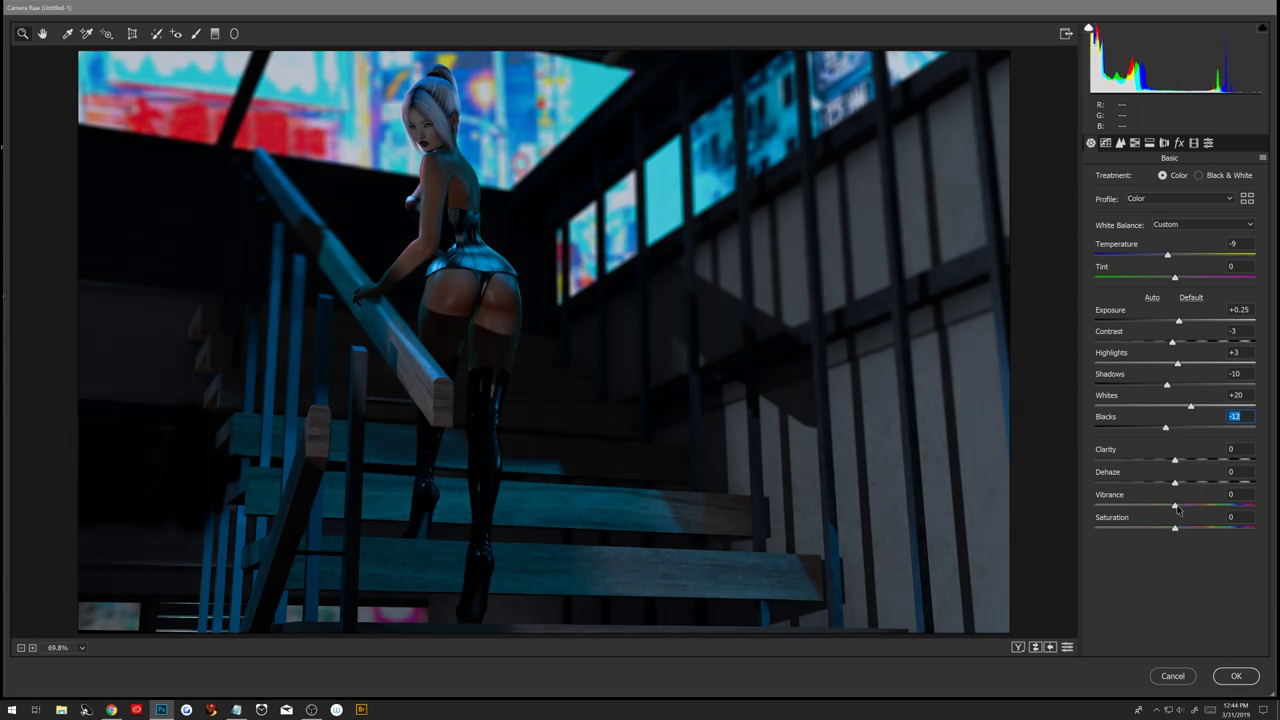
drag(1175, 505, 1194, 510)
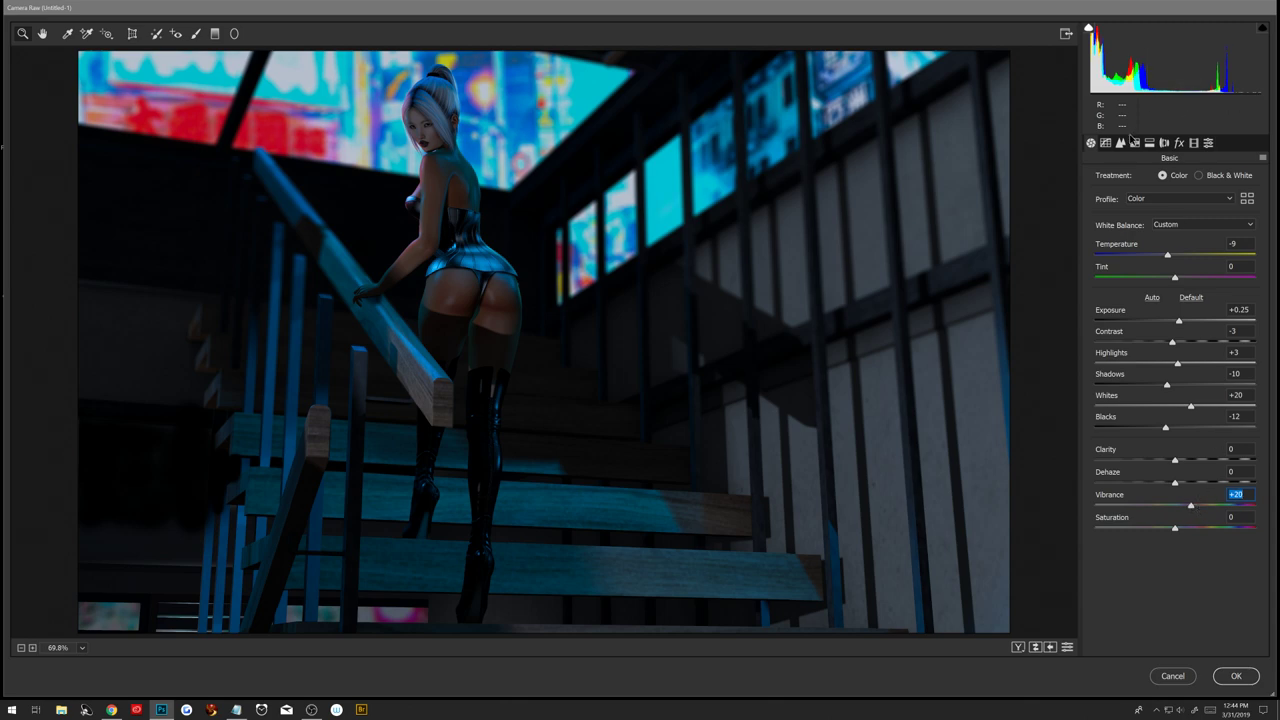
click(1120, 144)
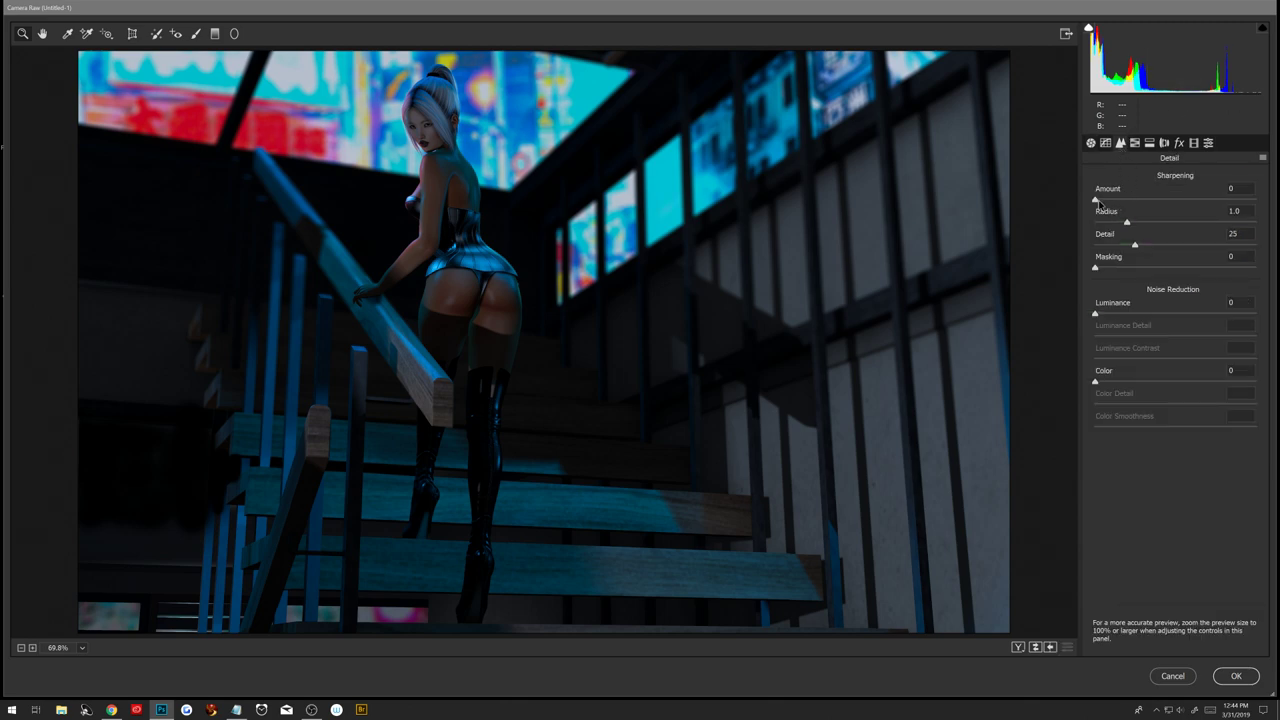
mouse_move(1096, 200)
mouse_down()
mouse_move(1228, 200)
mouse_move(1249, 212)
mouse_up()
drag(1099, 269, 1243, 279)
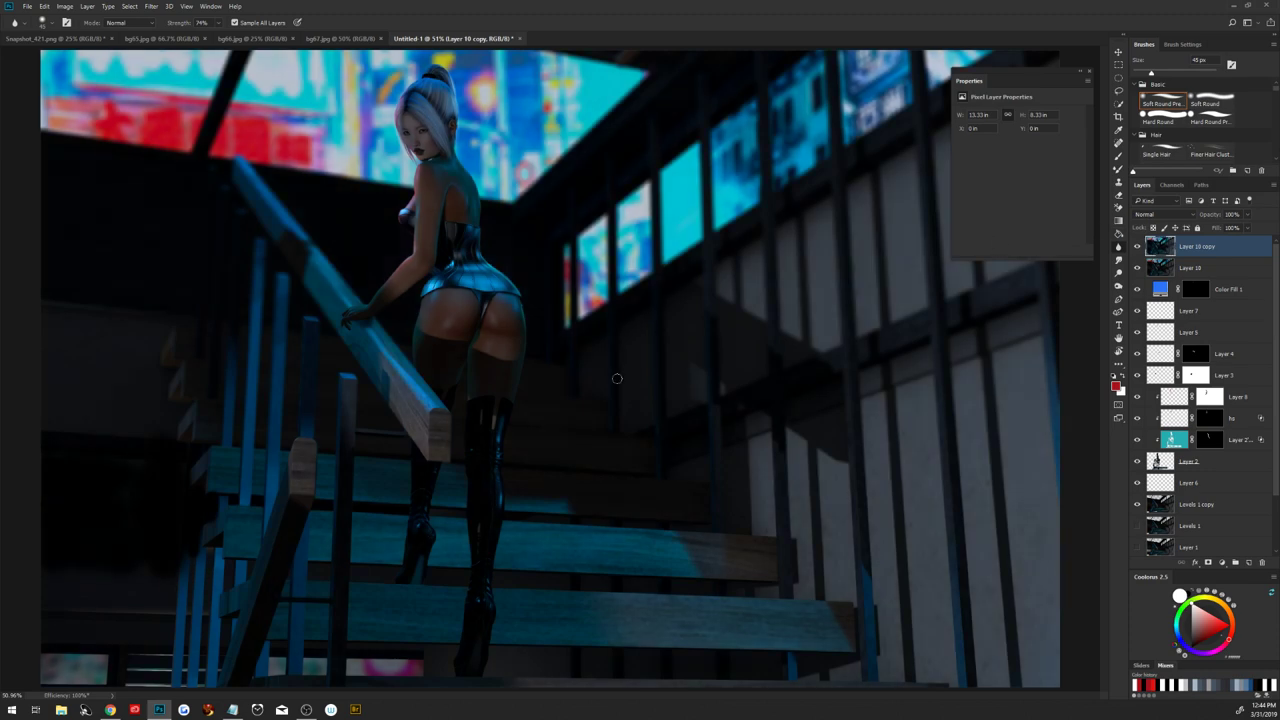
Fit the image on screen and toggle Layer 10 copy to compare the grade
key(ctrl+minus)
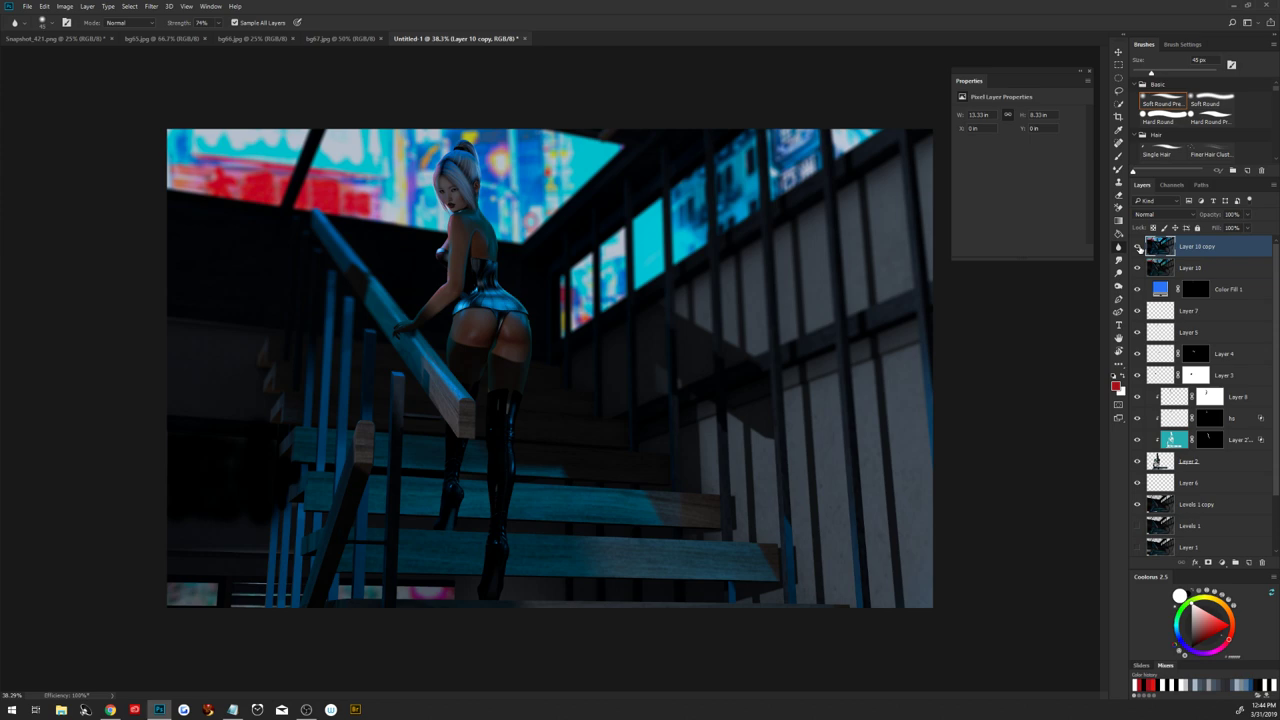
click(1137, 247)
click(1137, 247)
click(1137, 247)
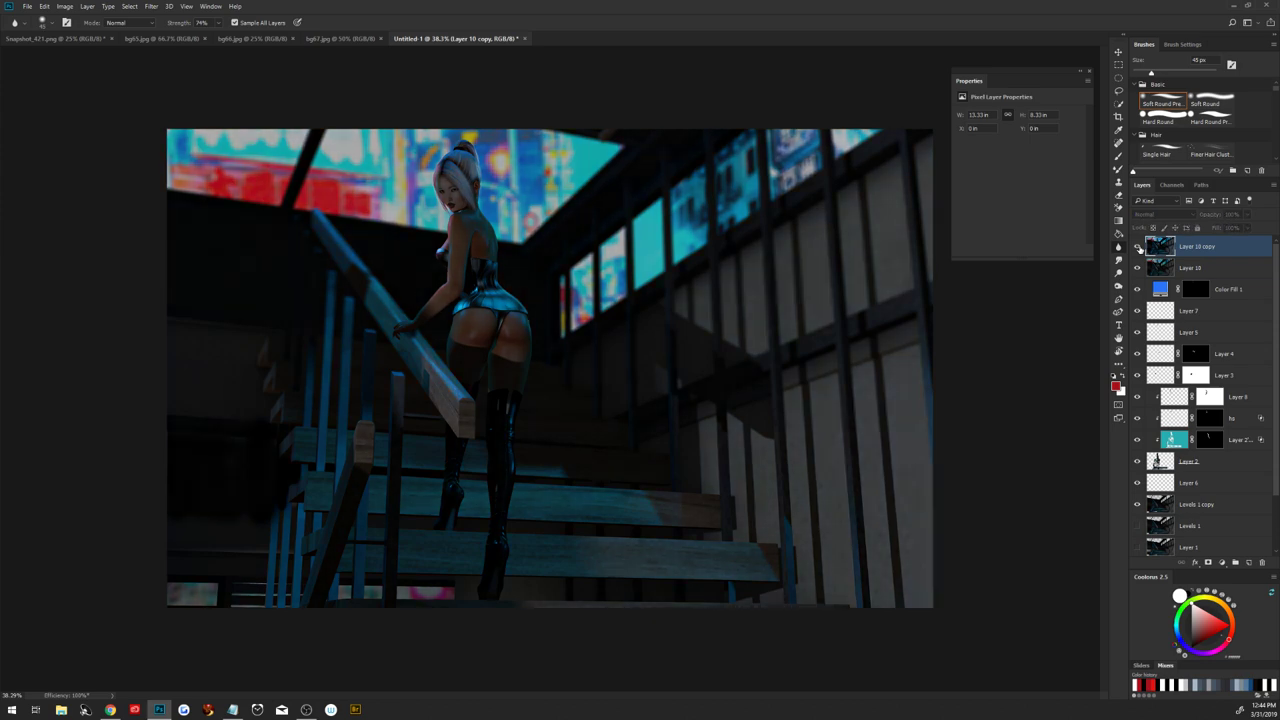
click(1137, 247)
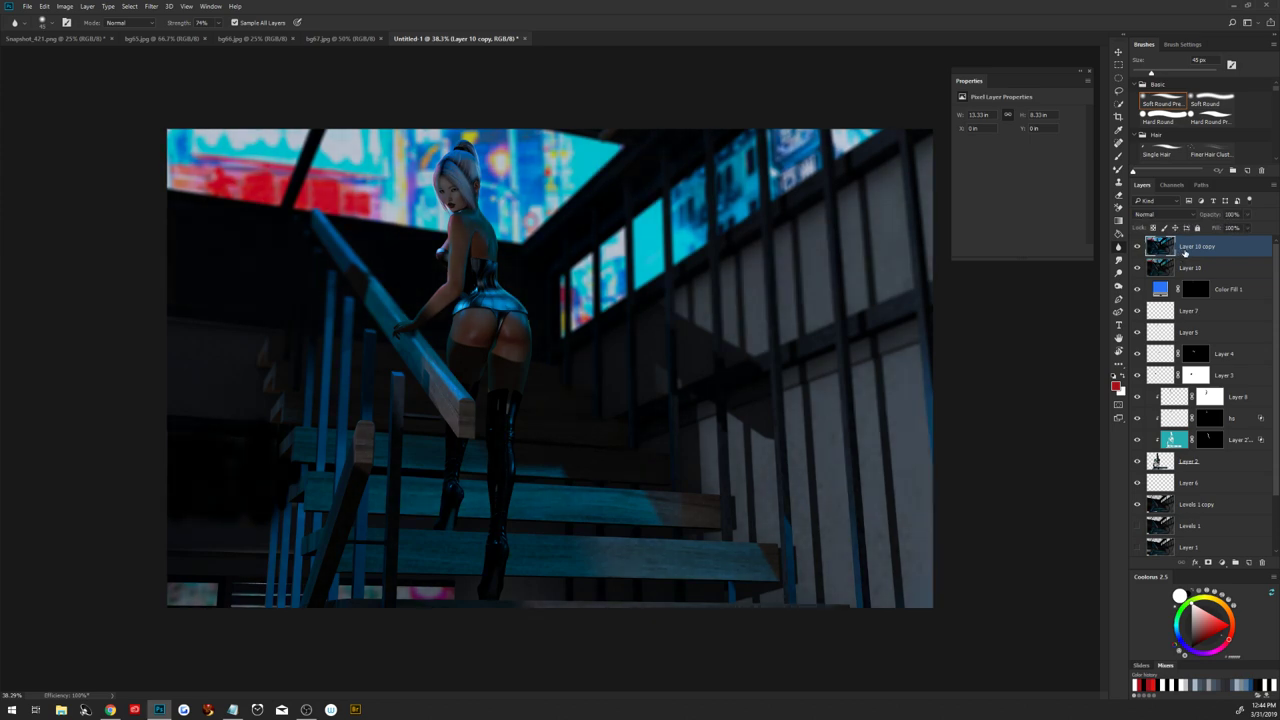
Duplicate into Layer 10 copy 2 and raise its Camera Raw Clarity to +71
key(ctrl+j)
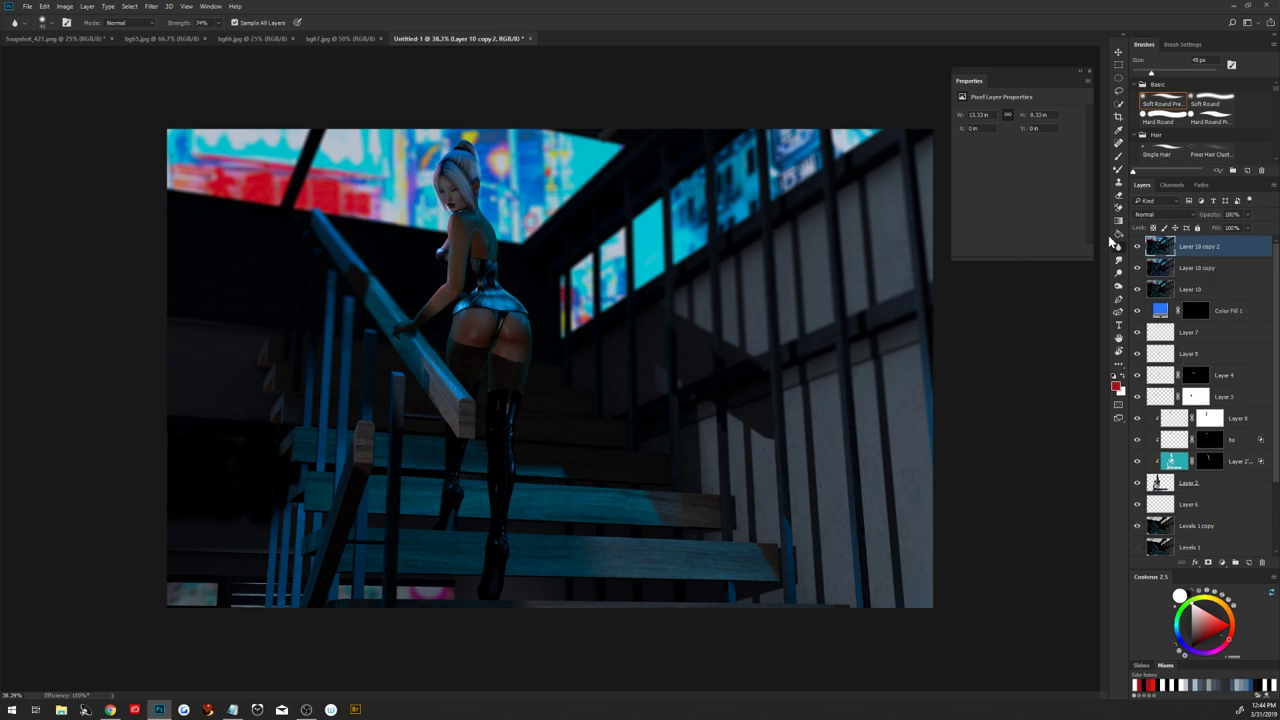
click(152, 8)
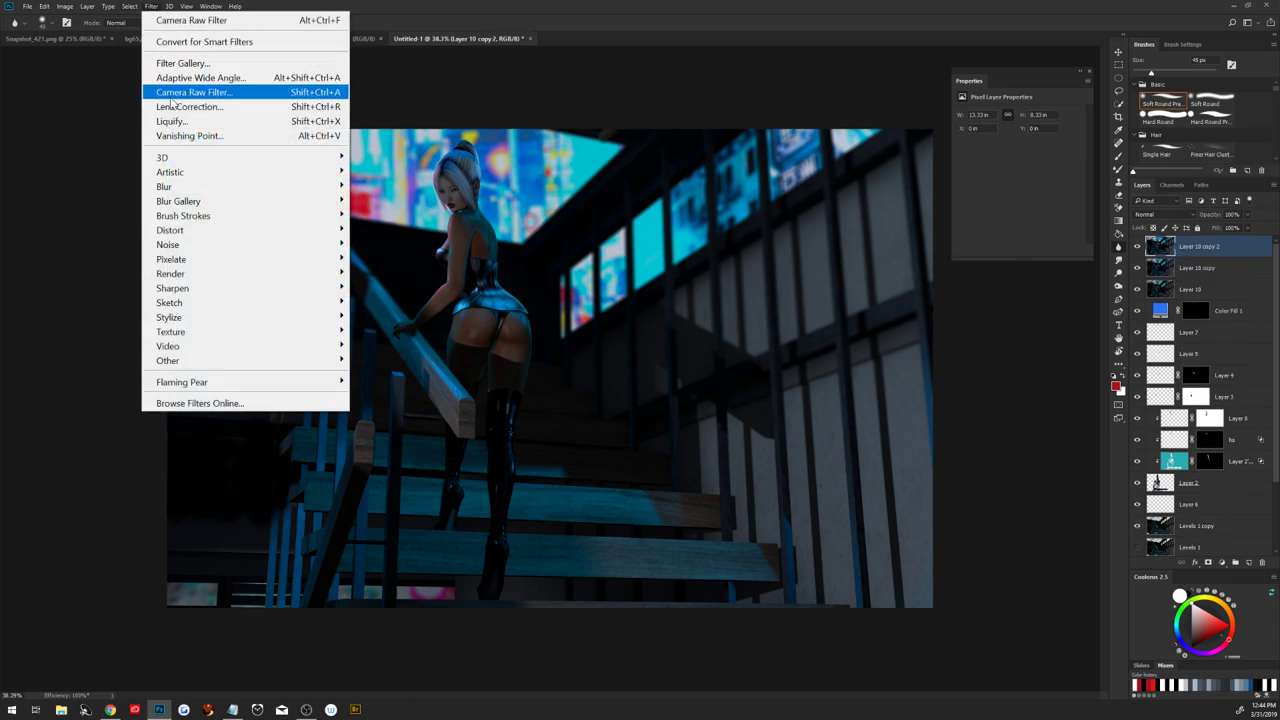
click(168, 93)
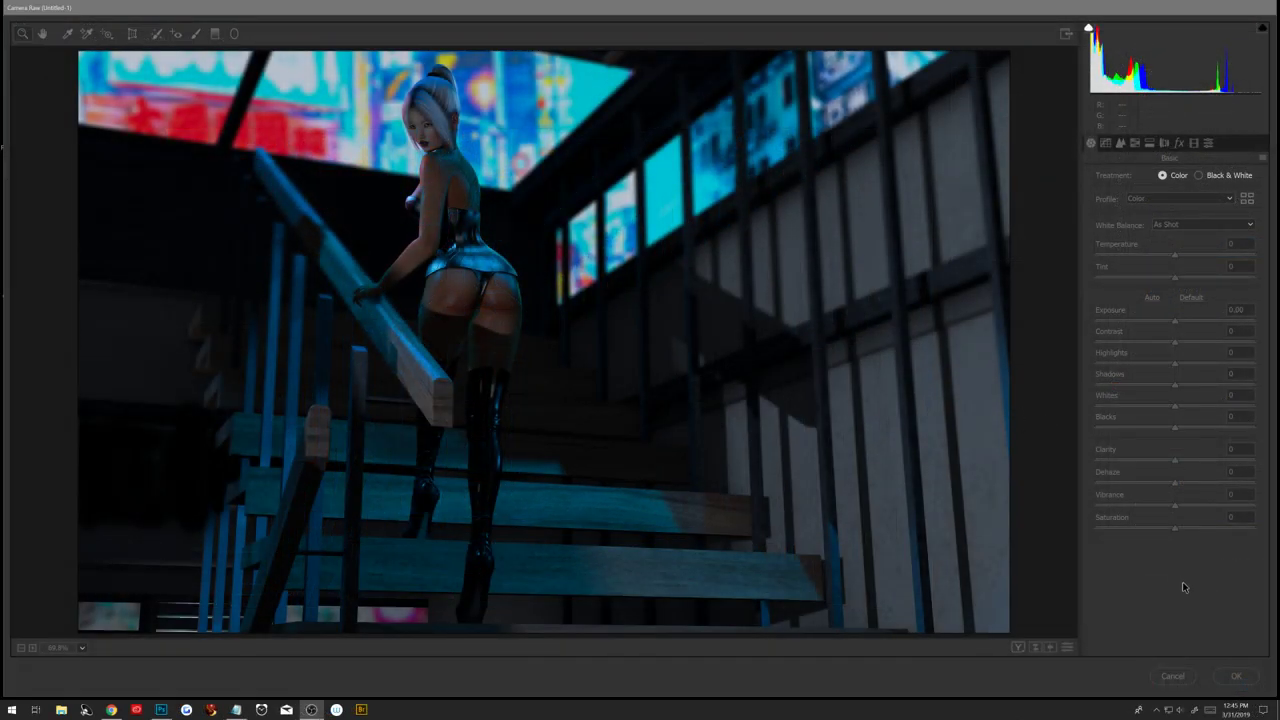
drag(1176, 460, 1232, 469)
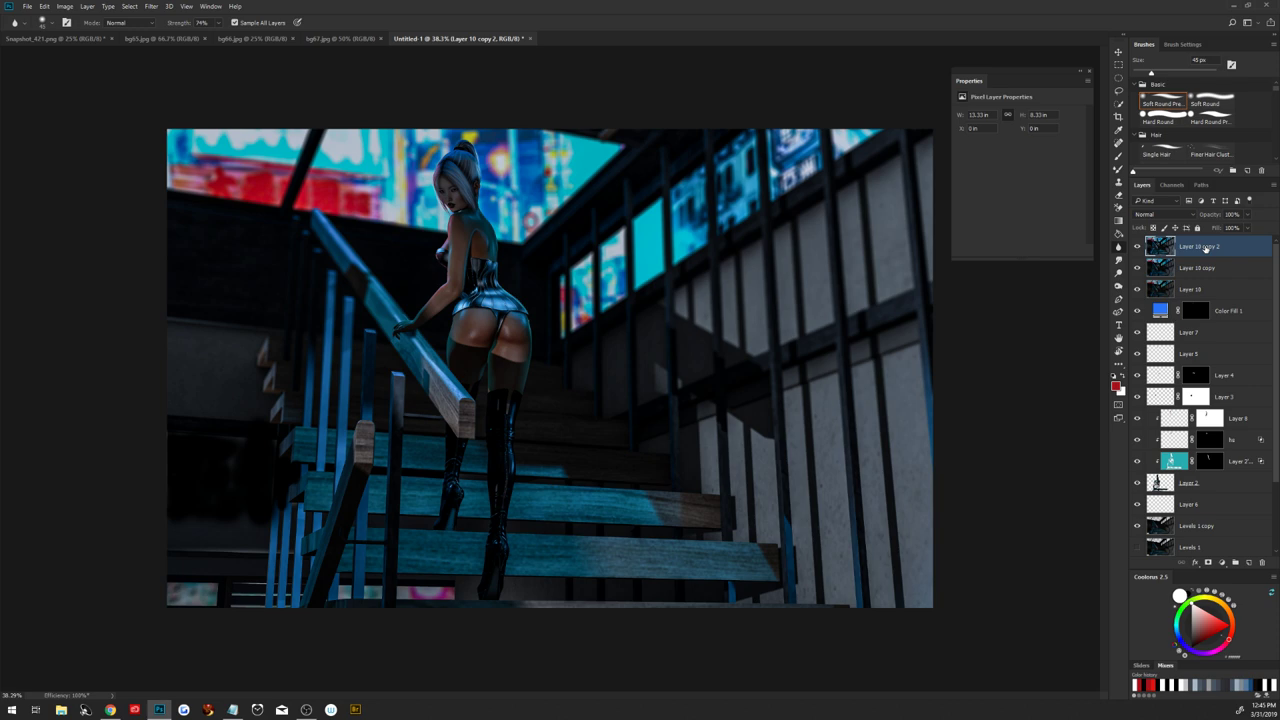
Add an inverted black layer mask to Layer 10 copy 2 to paint the clarity back in
click(1207, 562)
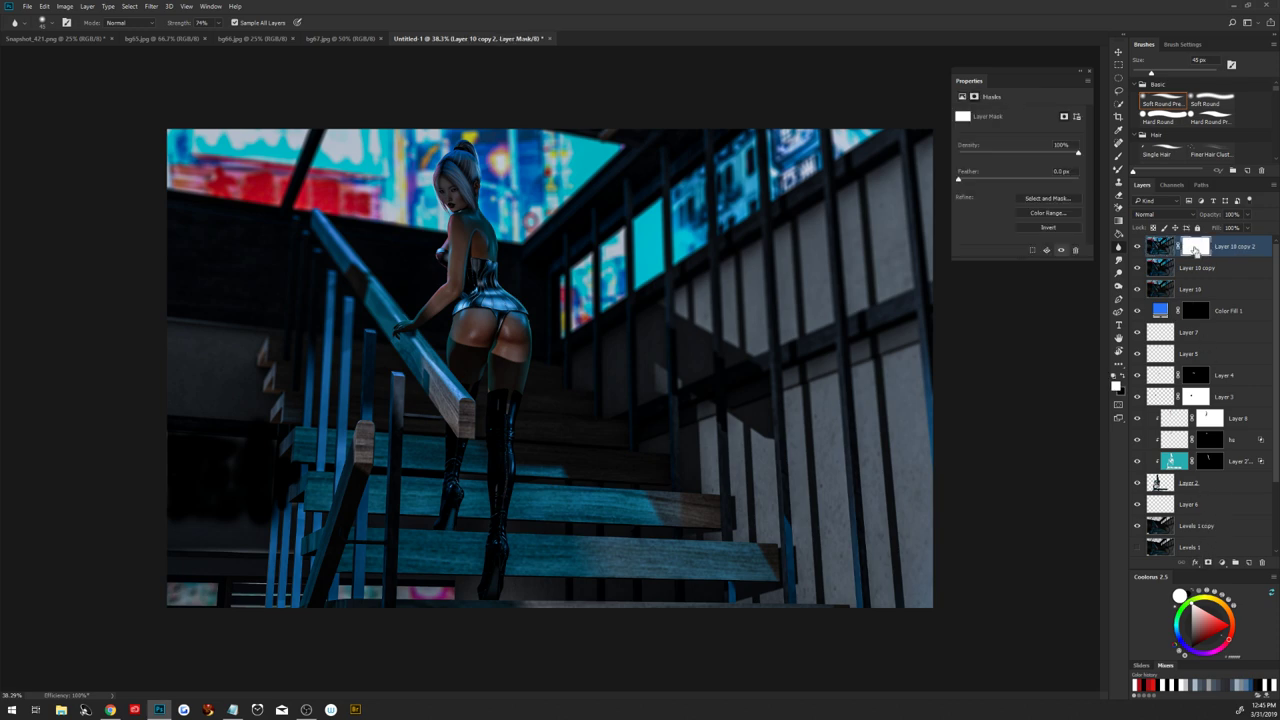
key(ctrl+i)
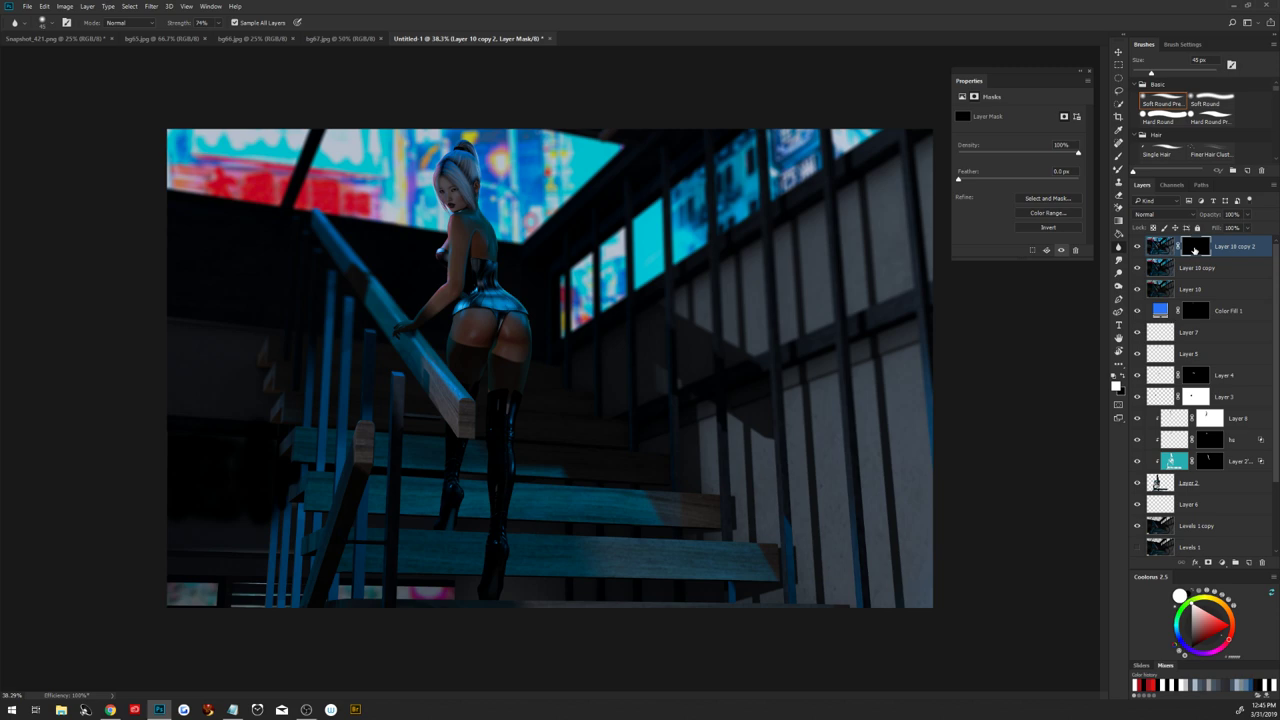
click(1119, 157)
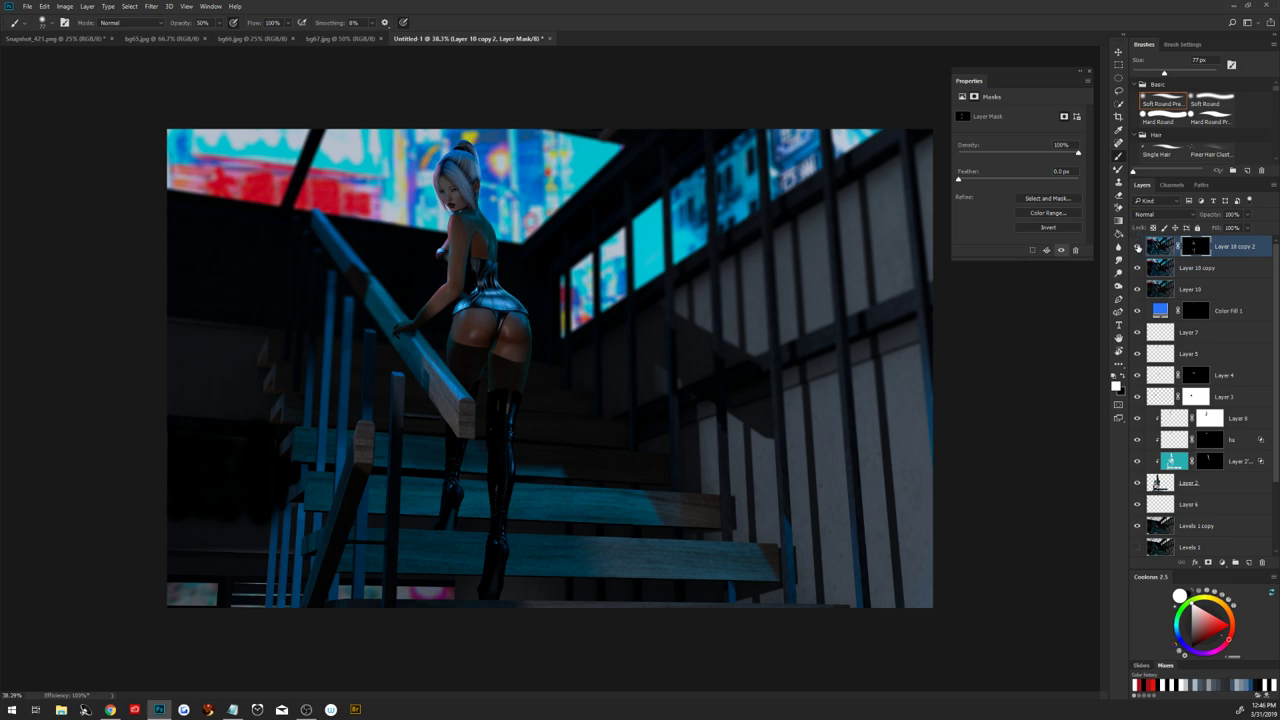
Compare the hips with and without clarity, then lower the clarity layer's opacity to about 75%
click(1137, 246)
click(1137, 246)
mouse_move(1214, 217)
mouse_down()
mouse_move(1192, 222)
mouse_move(1215, 215)
mouse_up()
Stamp all visible layers into Layer 11 and show the composite in Full Screen Mode
key(ctrl+alt+shift+e)
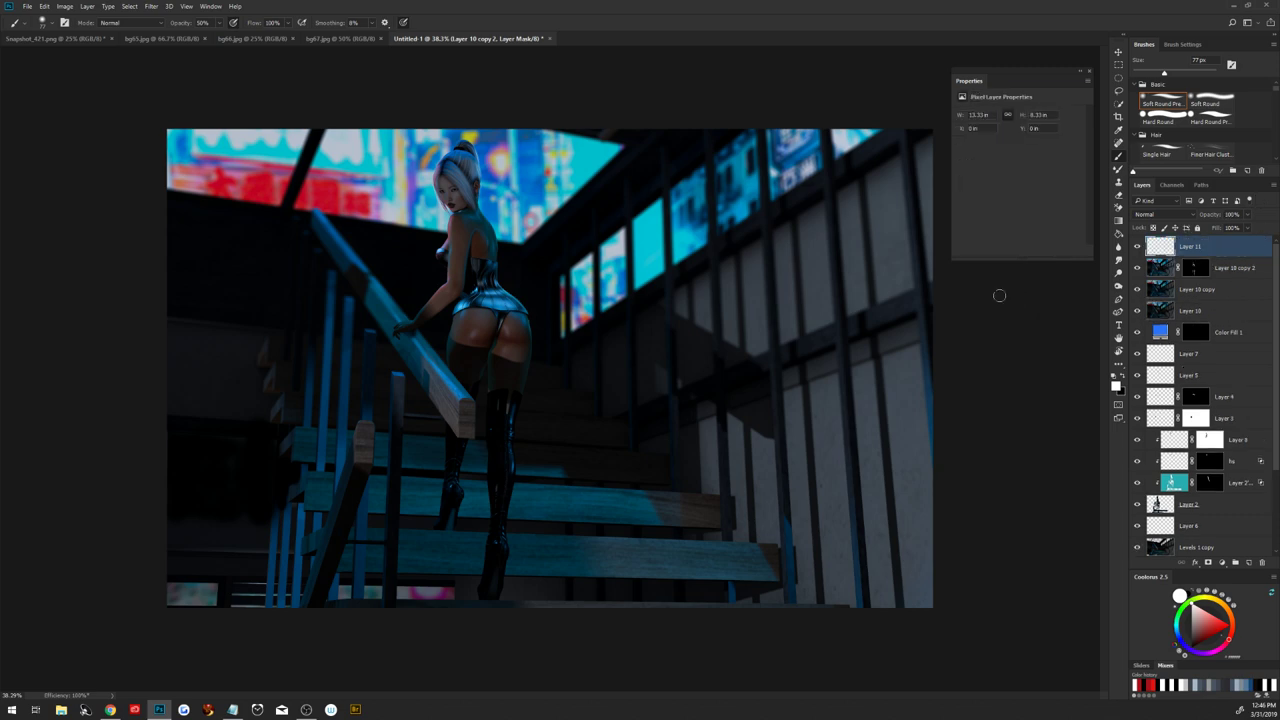
key(ctrl+0)
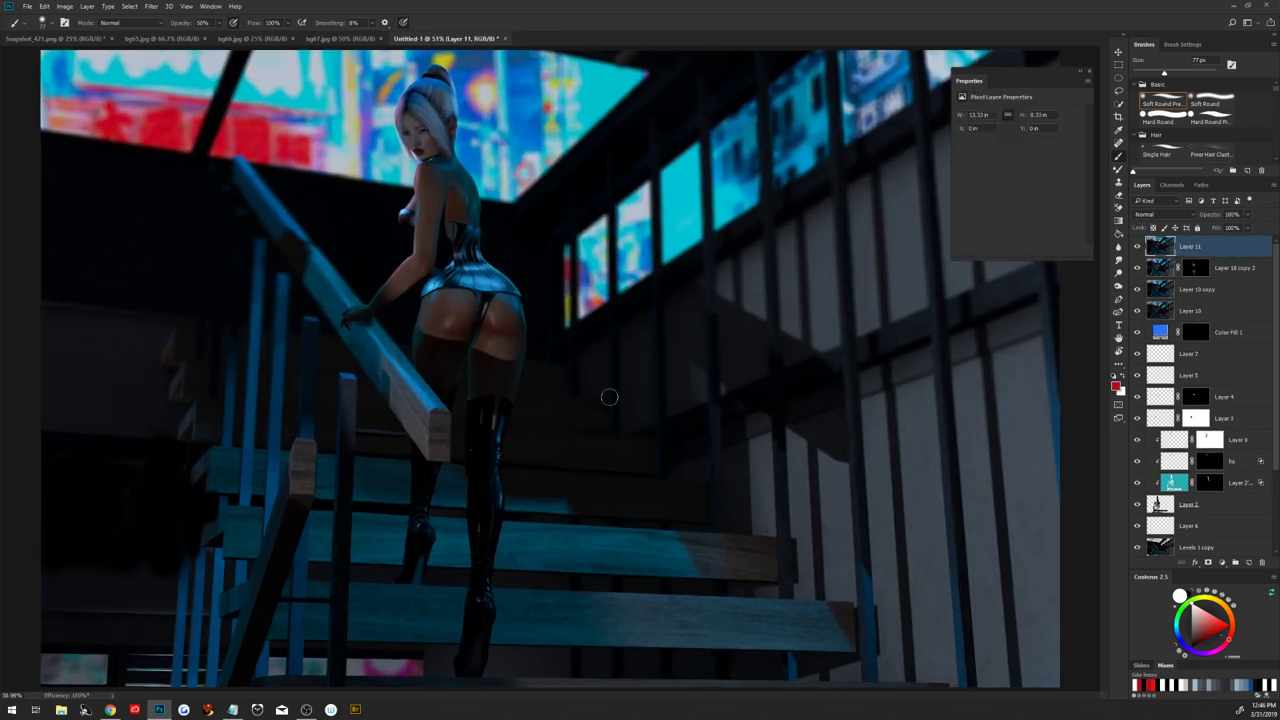
key(f)
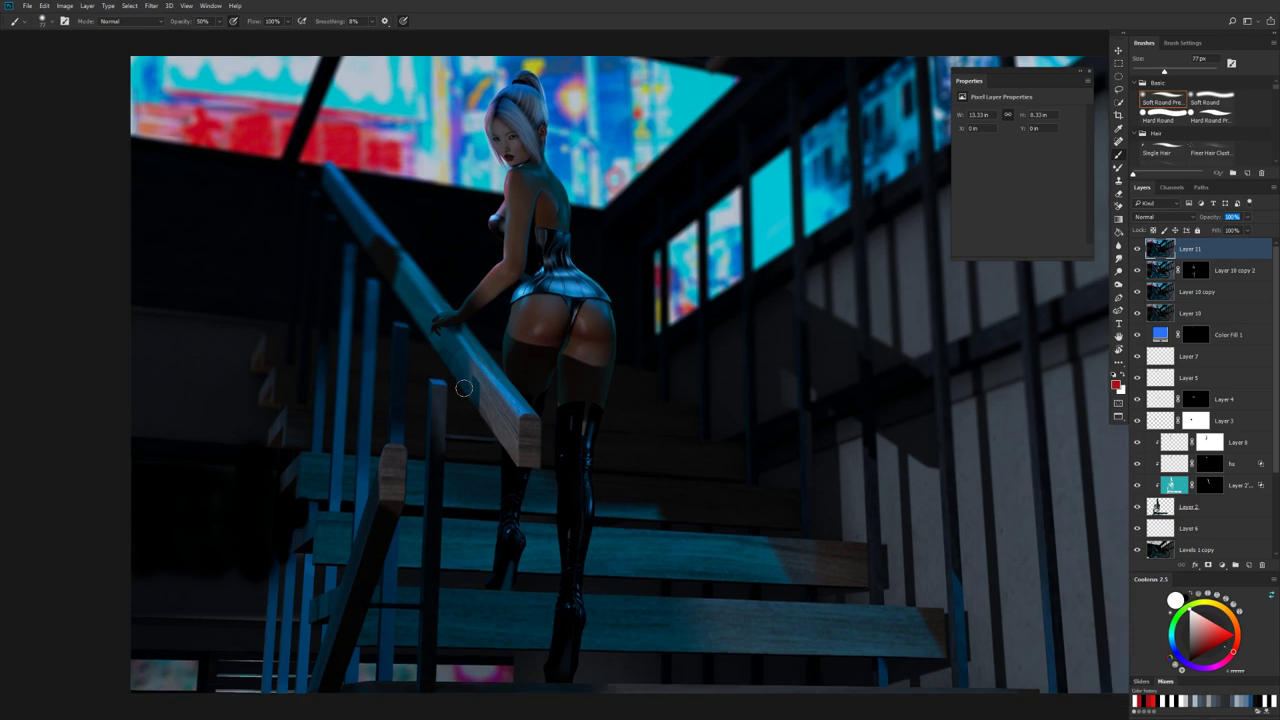
key(f)
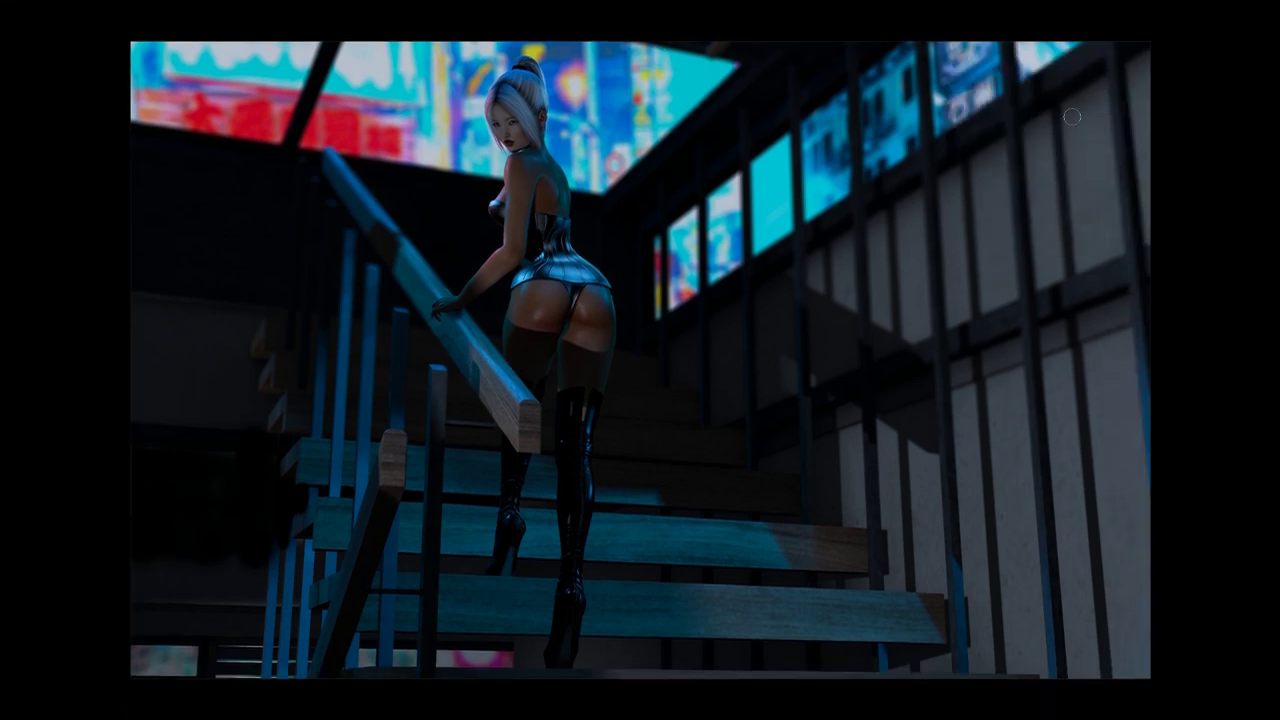
key(ctrl+0)
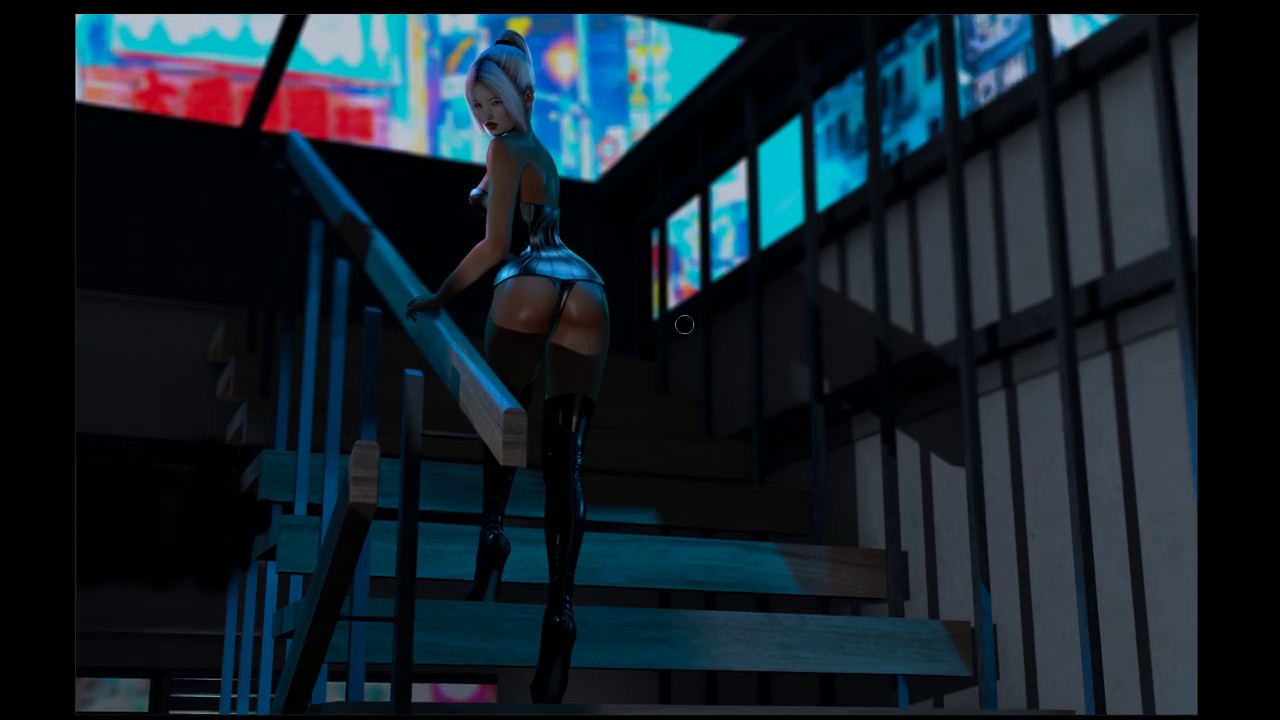
drag(681, 351, 657, 342)
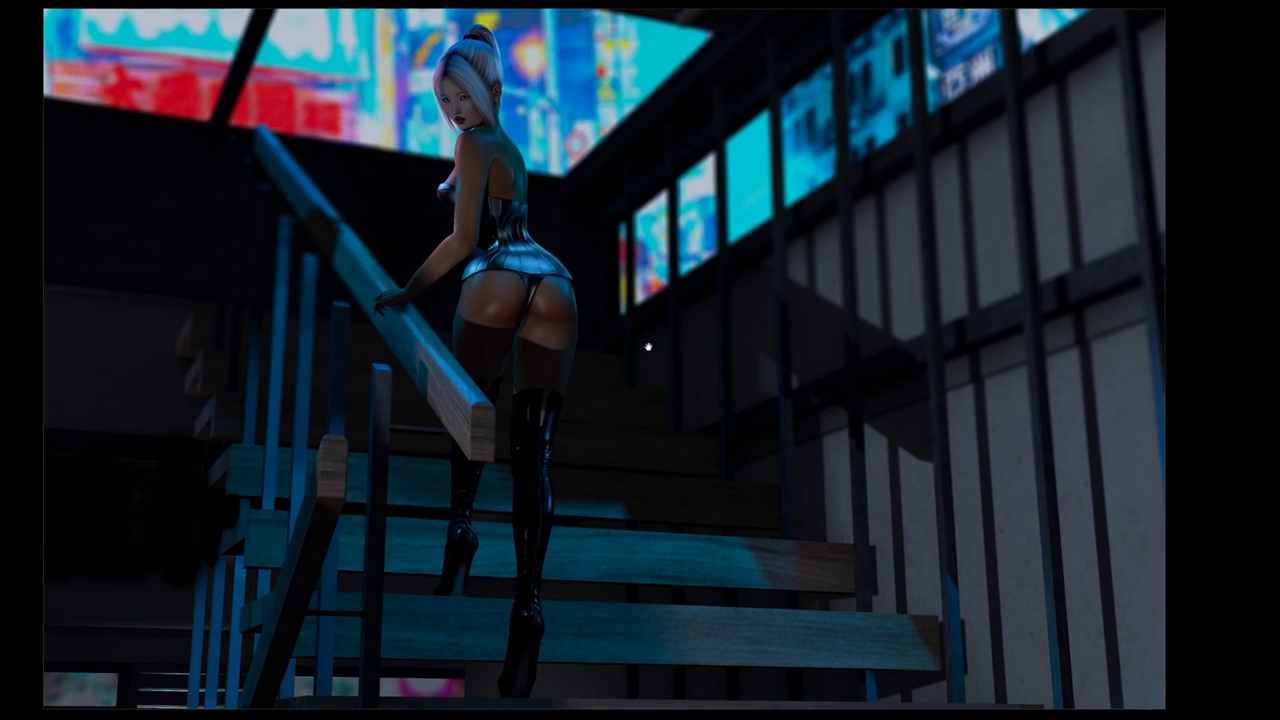